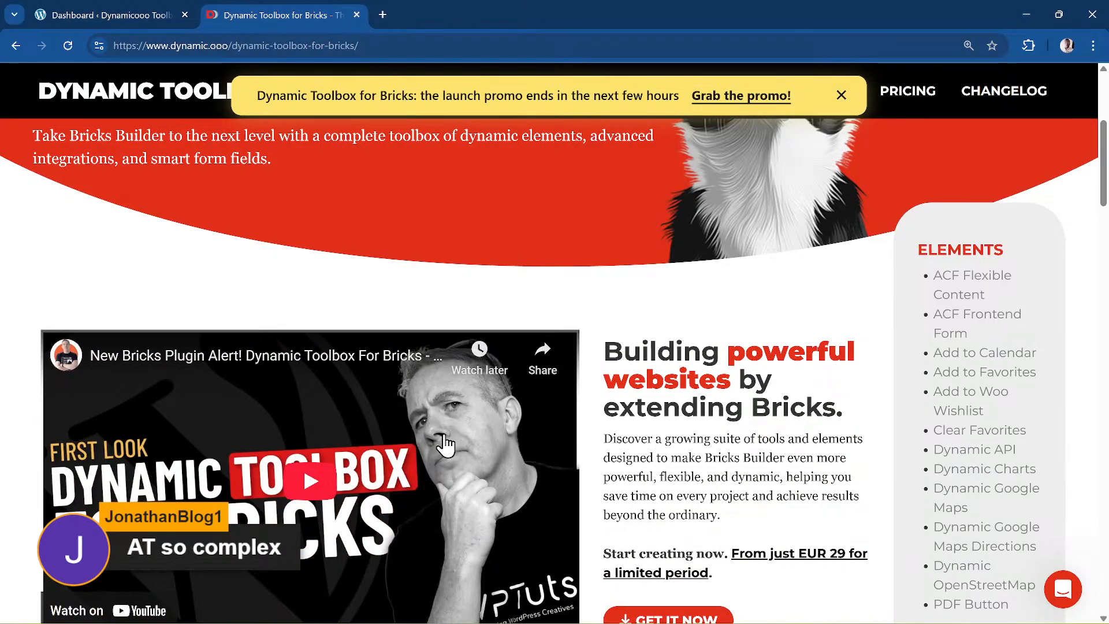
scroll(442, 445, down, 1)
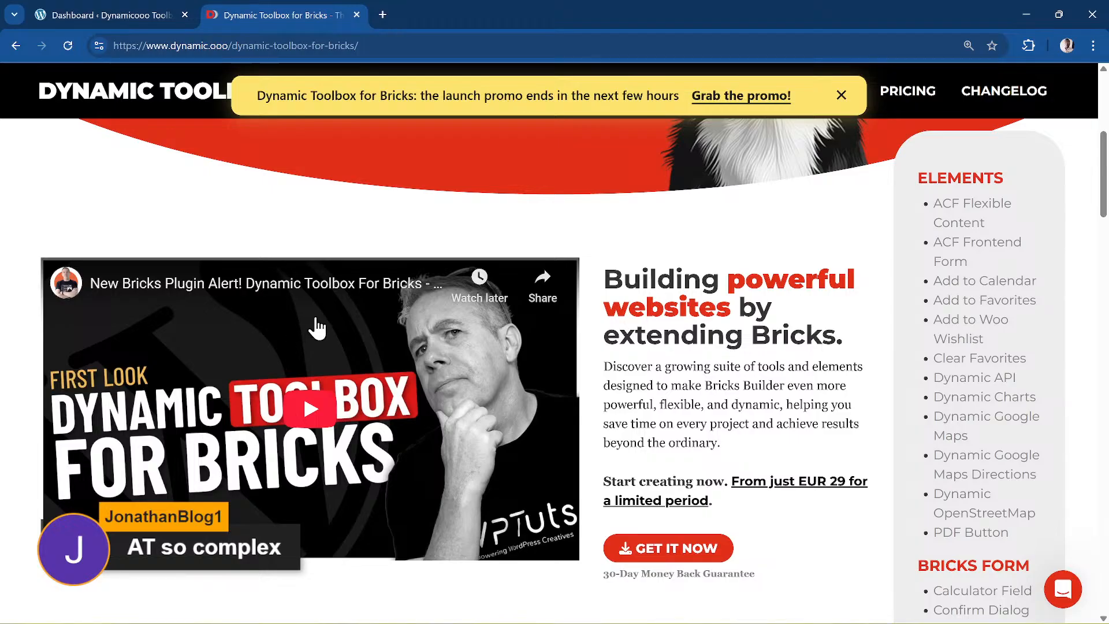
scroll(322, 198, up, 5)
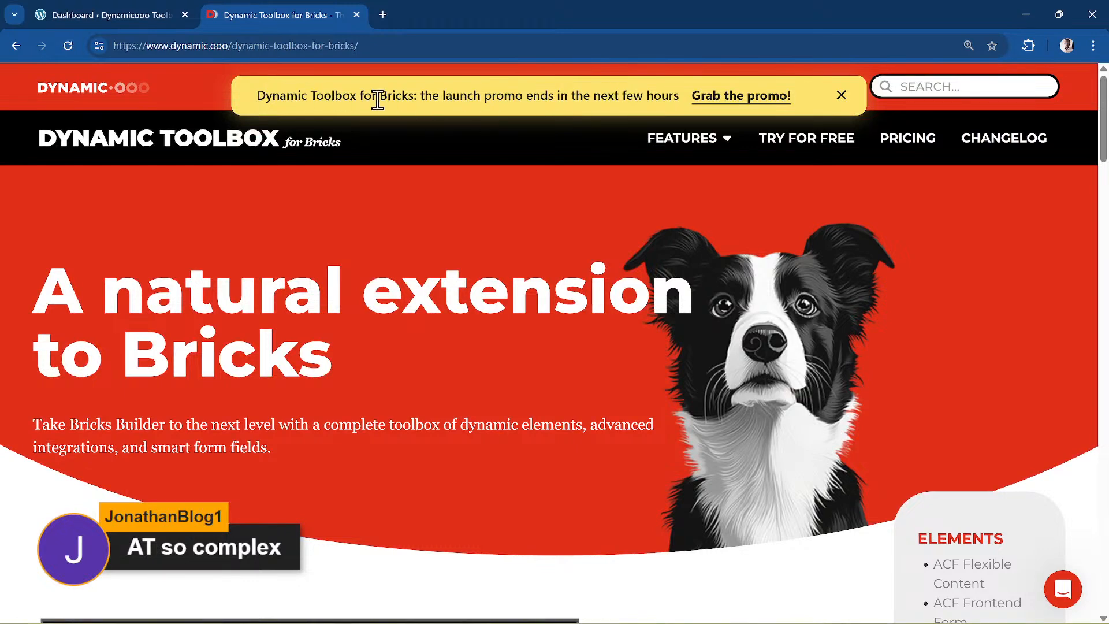
- Follow the 'Grab the promo!' banner to the Bricks pricing page and review plan prices and countdown
click(756, 111)
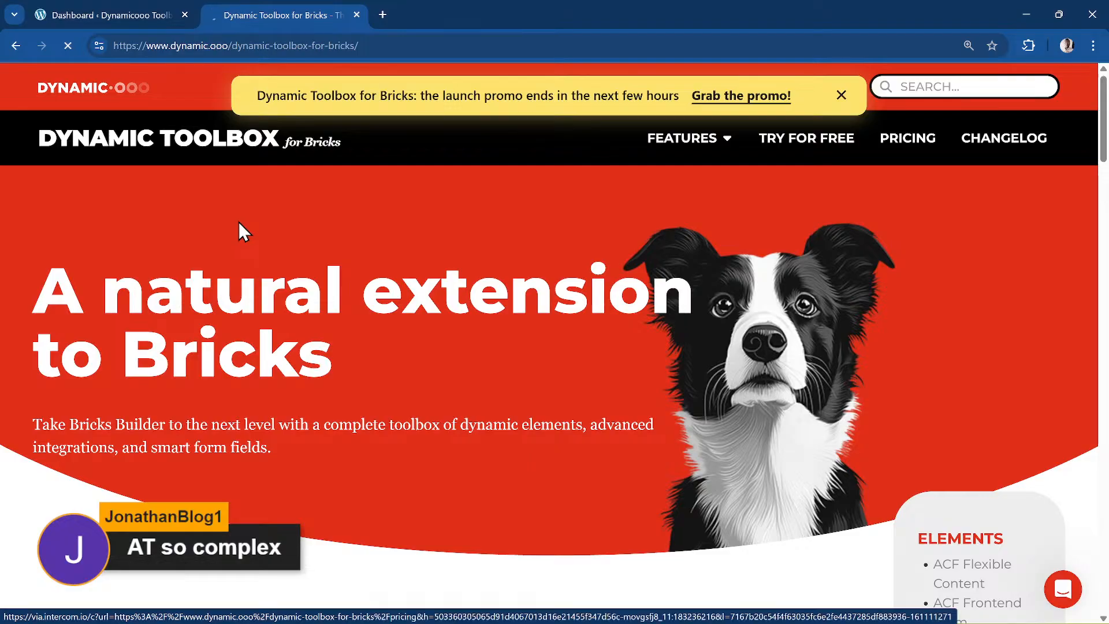
scroll(403, 294, down, 9)
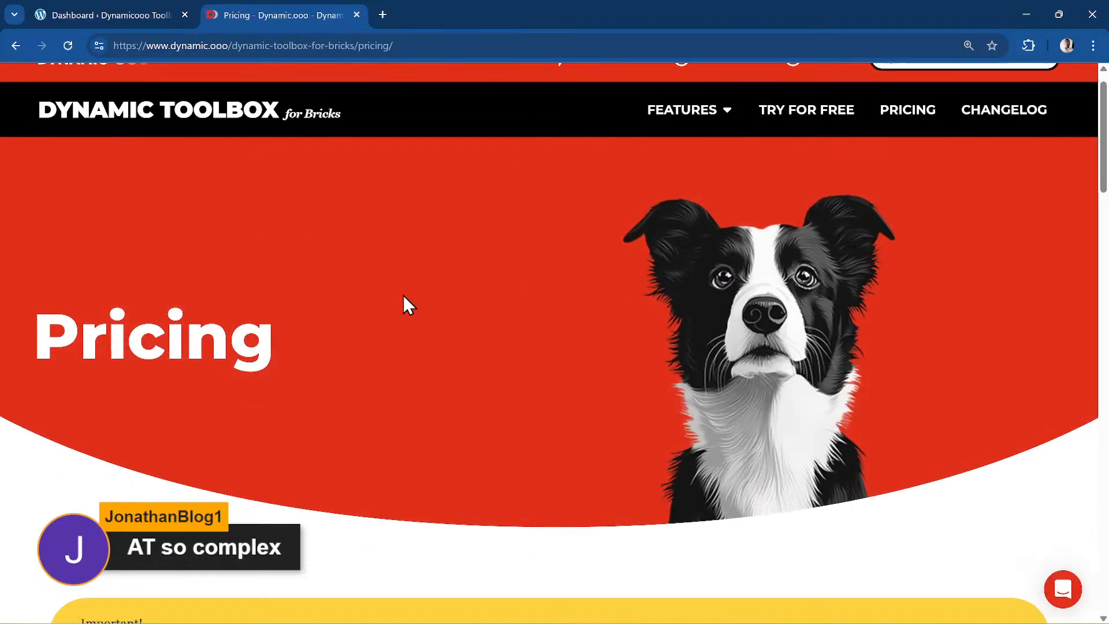
scroll(403, 297, down, 4)
scroll(403, 296, up, 1)
scroll(403, 297, down, 2)
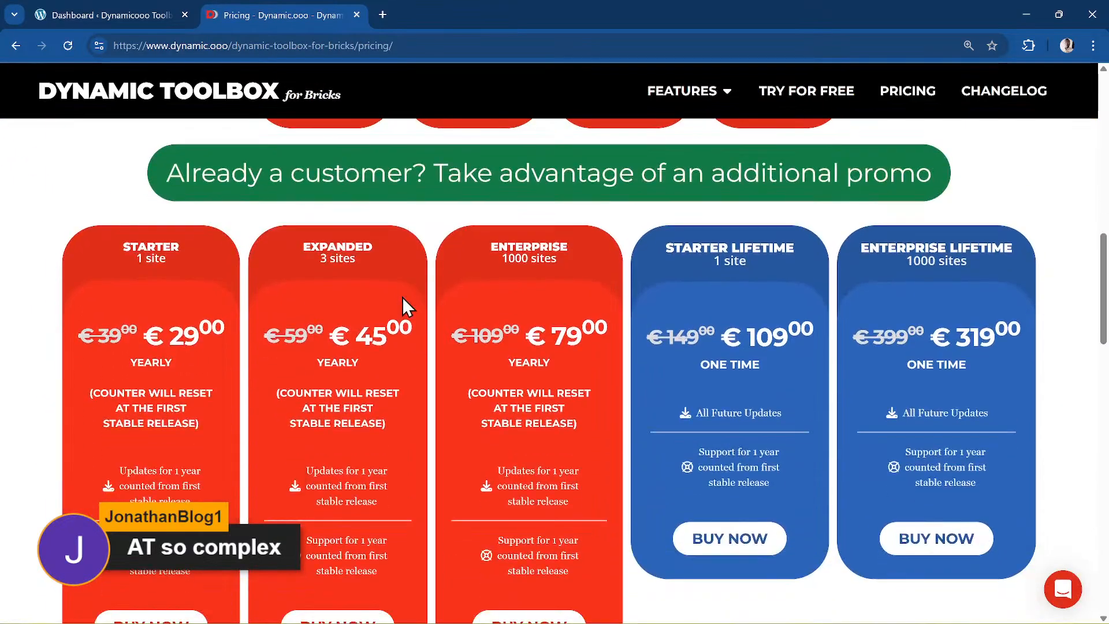
scroll(403, 297, up, 2)
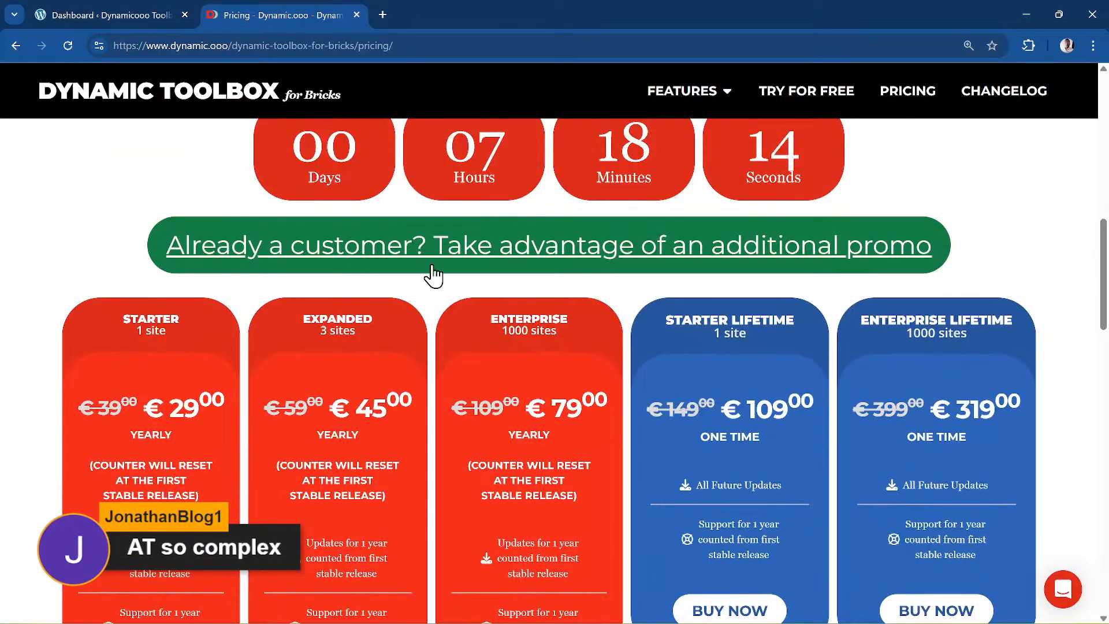
scroll(338, 334, down, 2)
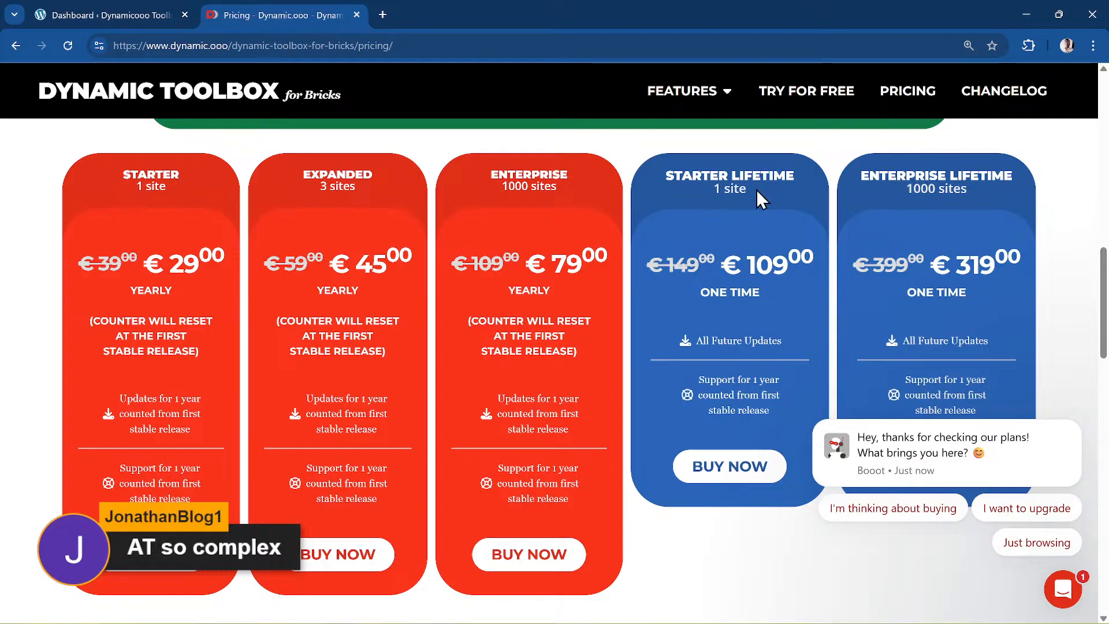
scroll(645, 282, down, 1)
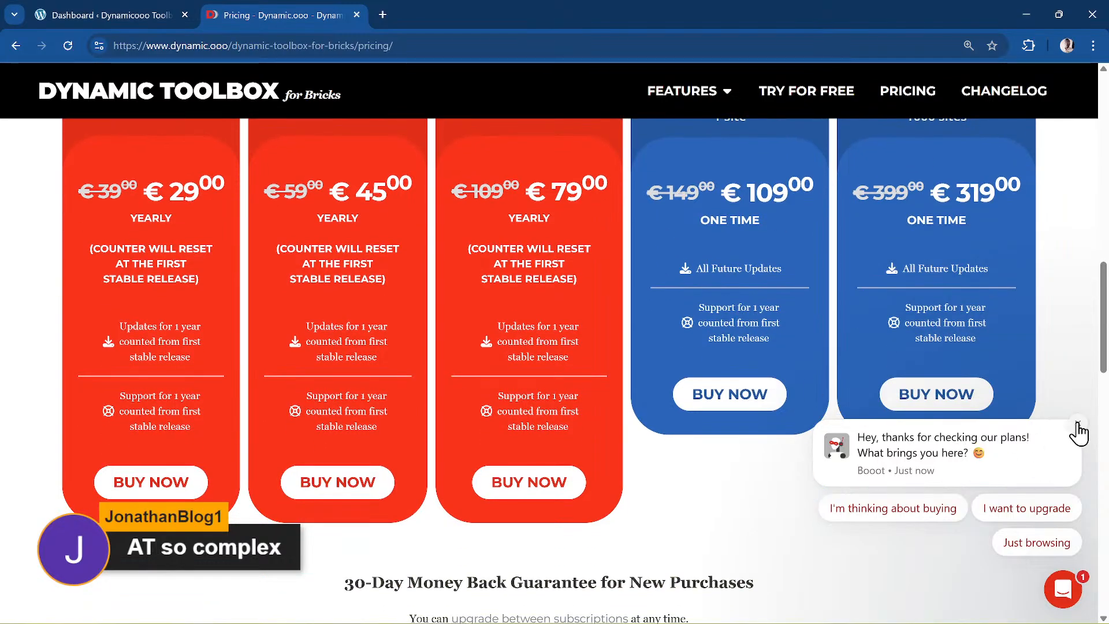
scroll(784, 383, up, 2)
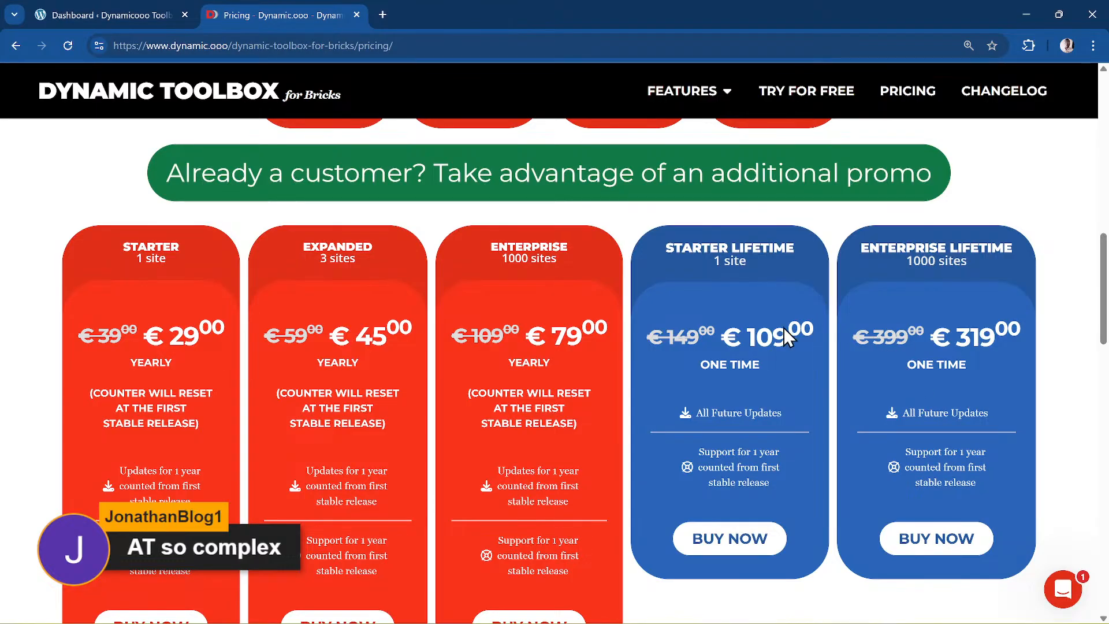
scroll(592, 384, up, 1)
scroll(591, 383, down, 2)
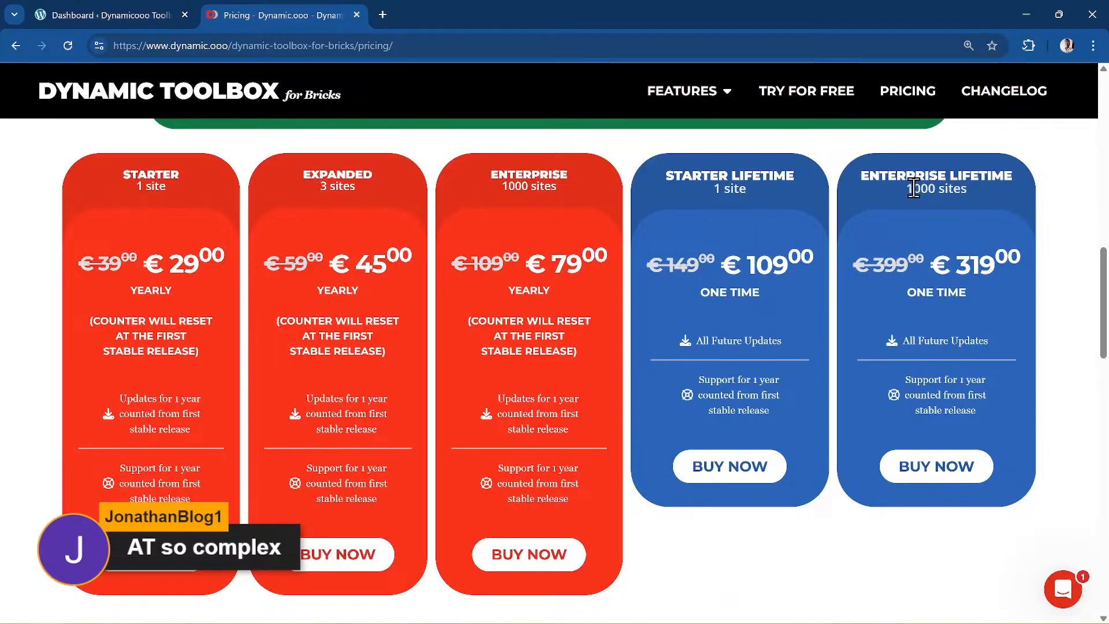
scroll(840, 272, up, 8)
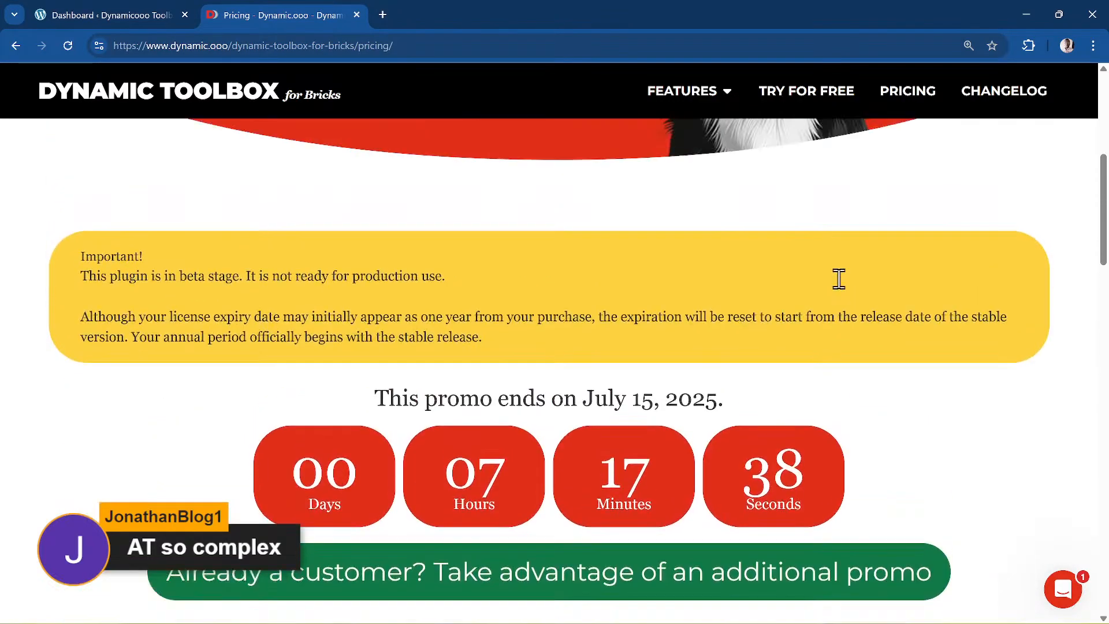
scroll(838, 279, up, 6)
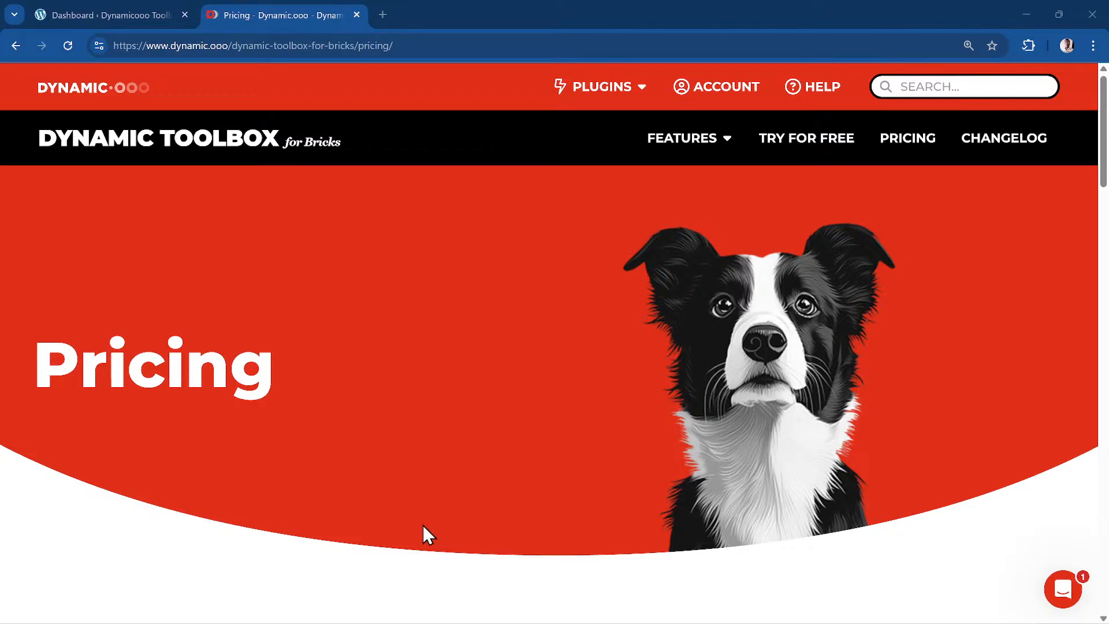
mouse_move(708, 140)
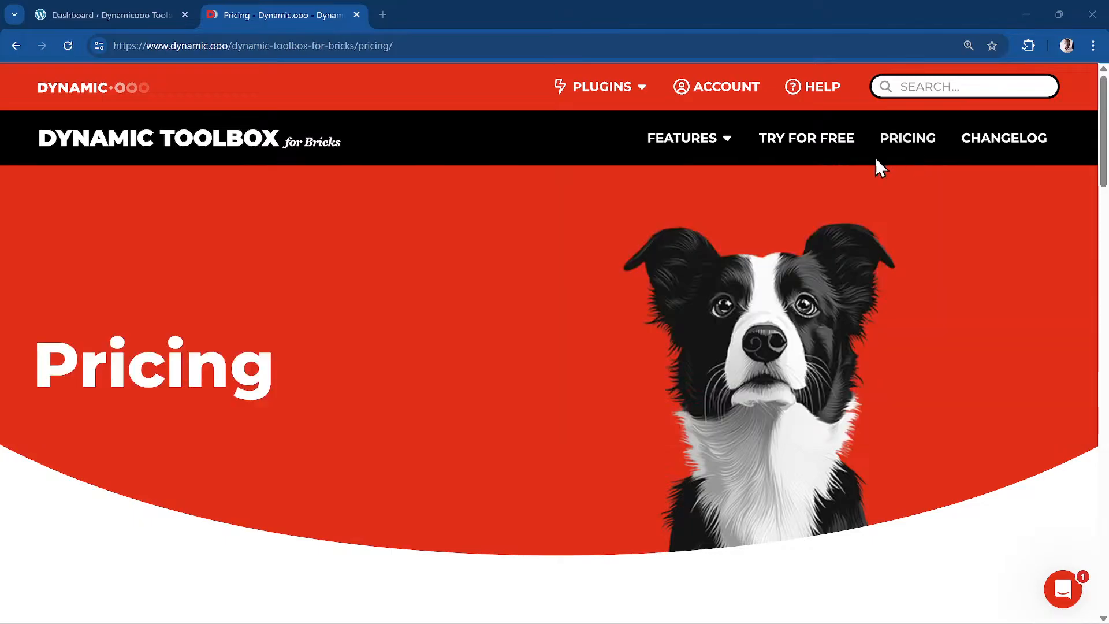
mouse_move(739, 128)
scroll(750, 256, down, 10)
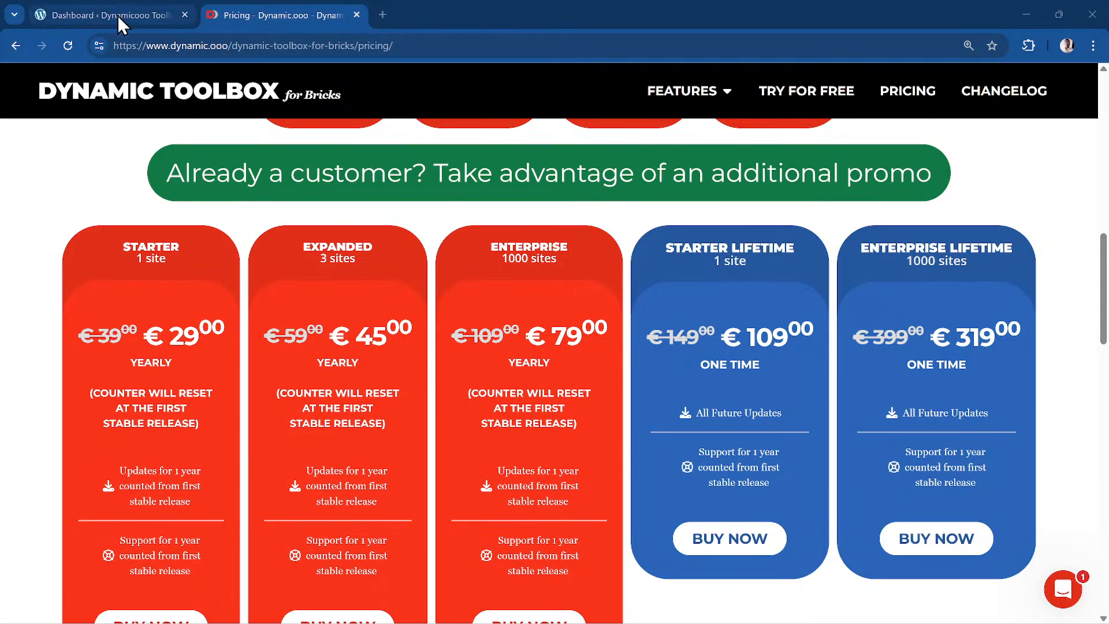
- Return to the WordPress dashboard and browse the installed Plugins list toward Dynamic Shortcodes
click(95, 15)
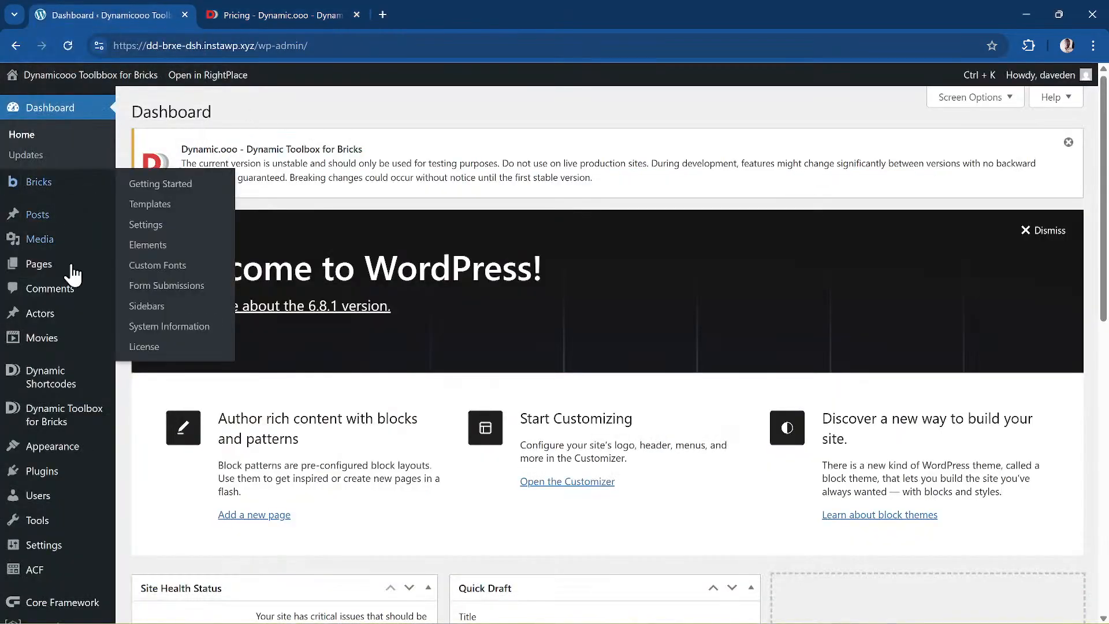
mouse_move(74, 472)
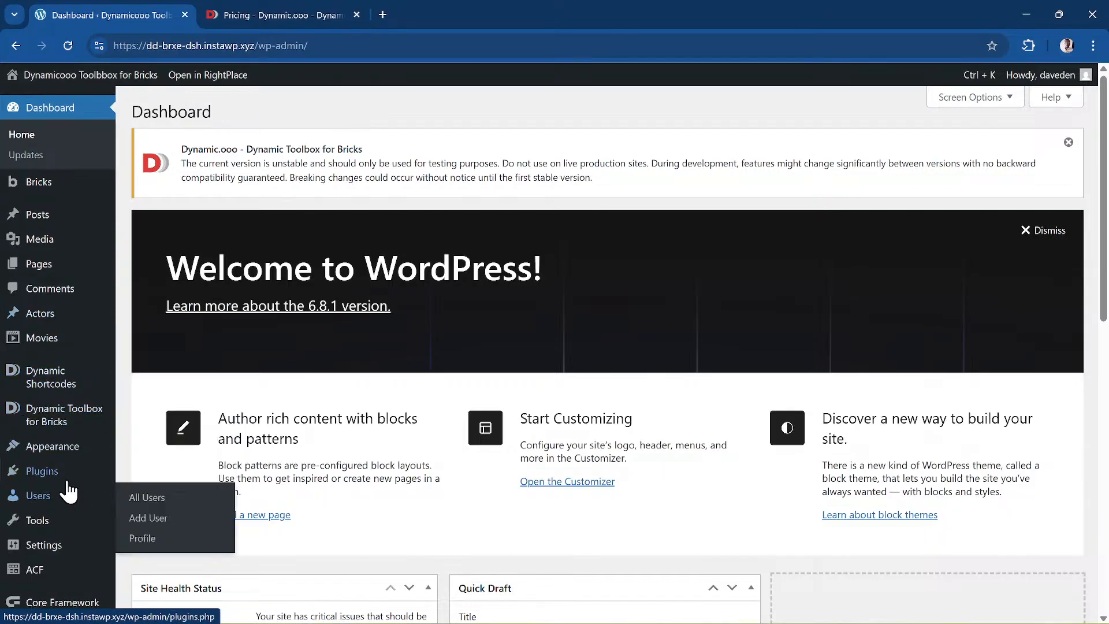
click(67, 480)
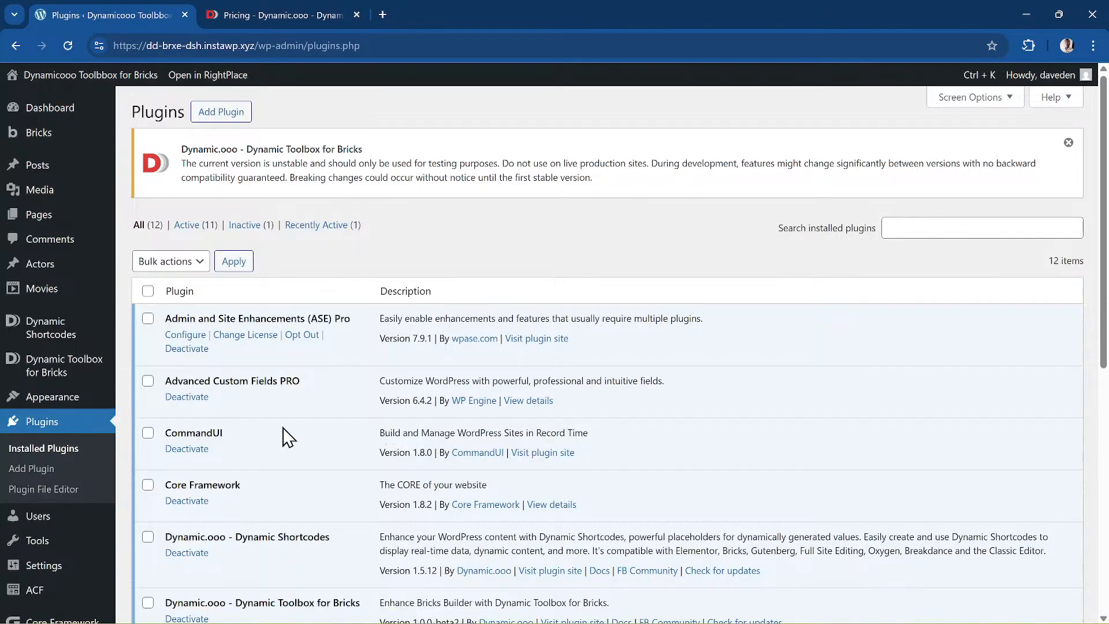
scroll(287, 437, down, 4)
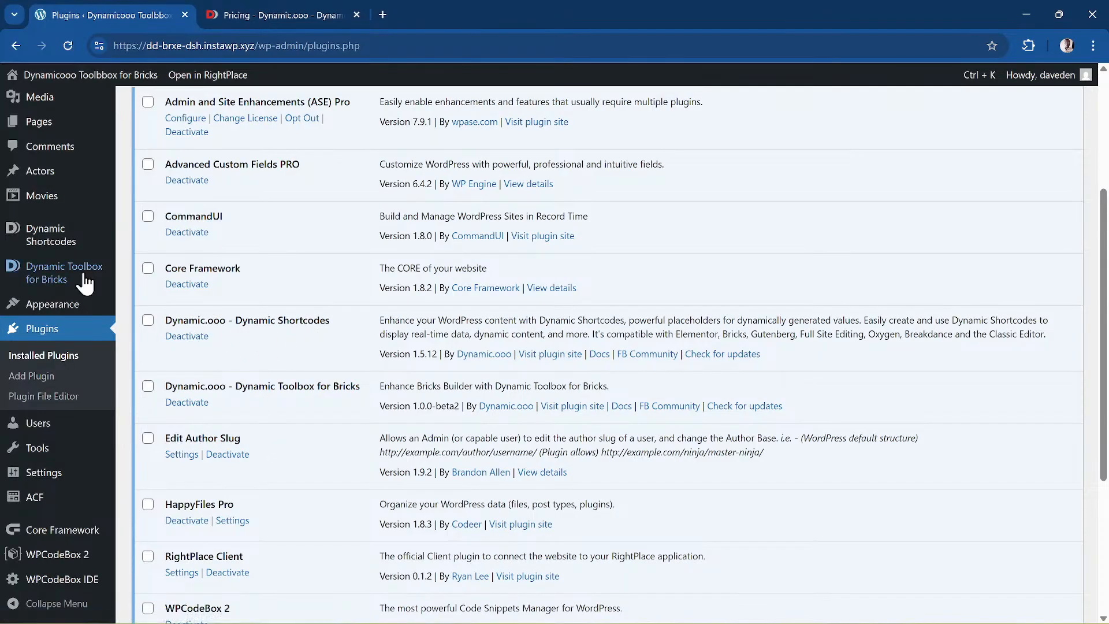
mouse_move(37, 236)
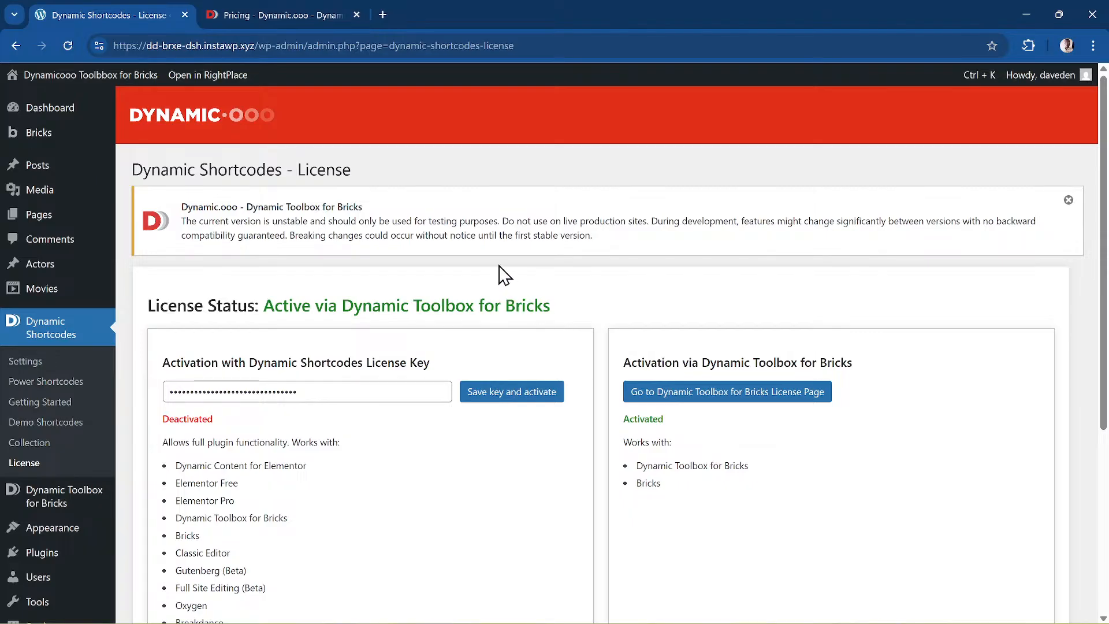
- Open Dynamic Shortcodes Settings, showing Bricks as the only enabled location
click(41, 363)
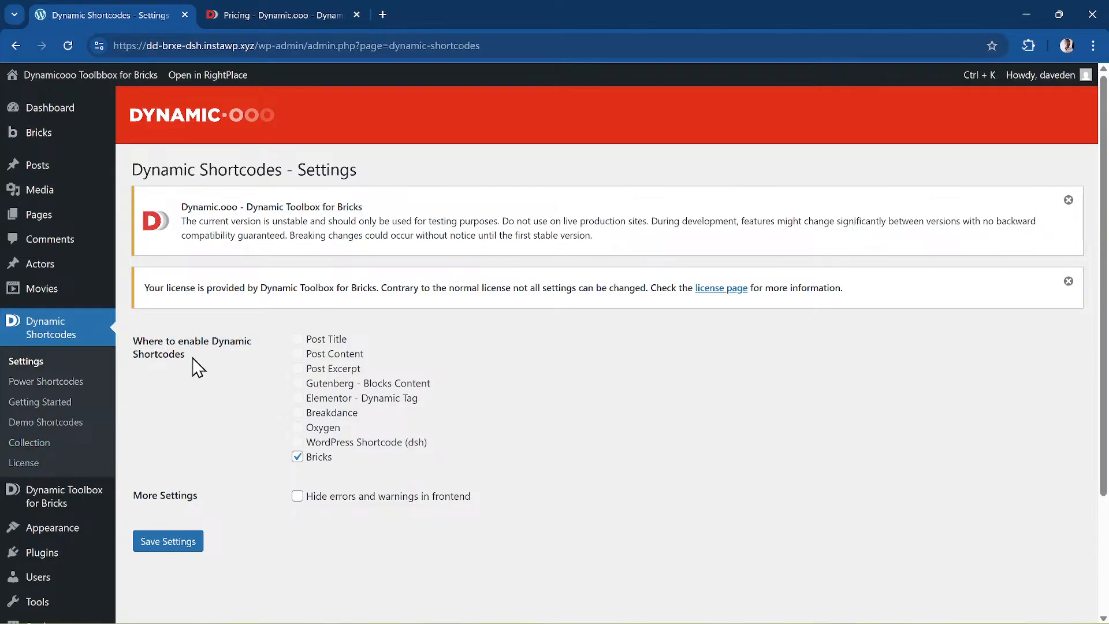
- Zoom the admin page in and scroll through the Dynamic Toolbox for Bricks Getting Started feature list
scroll(96, 430, down, 1)
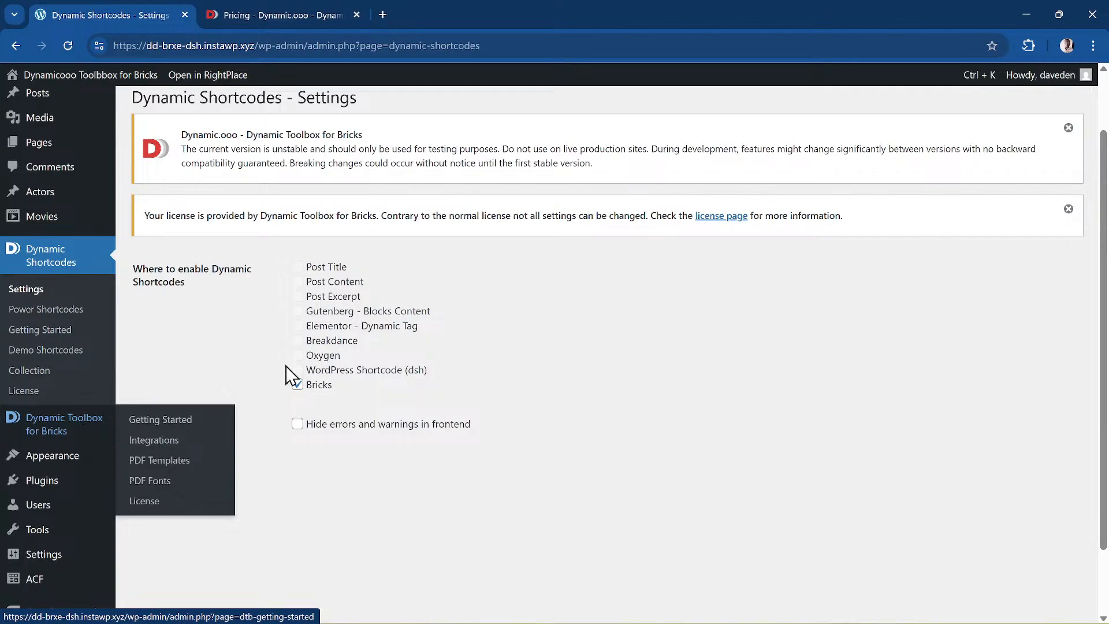
mouse_move(34, 433)
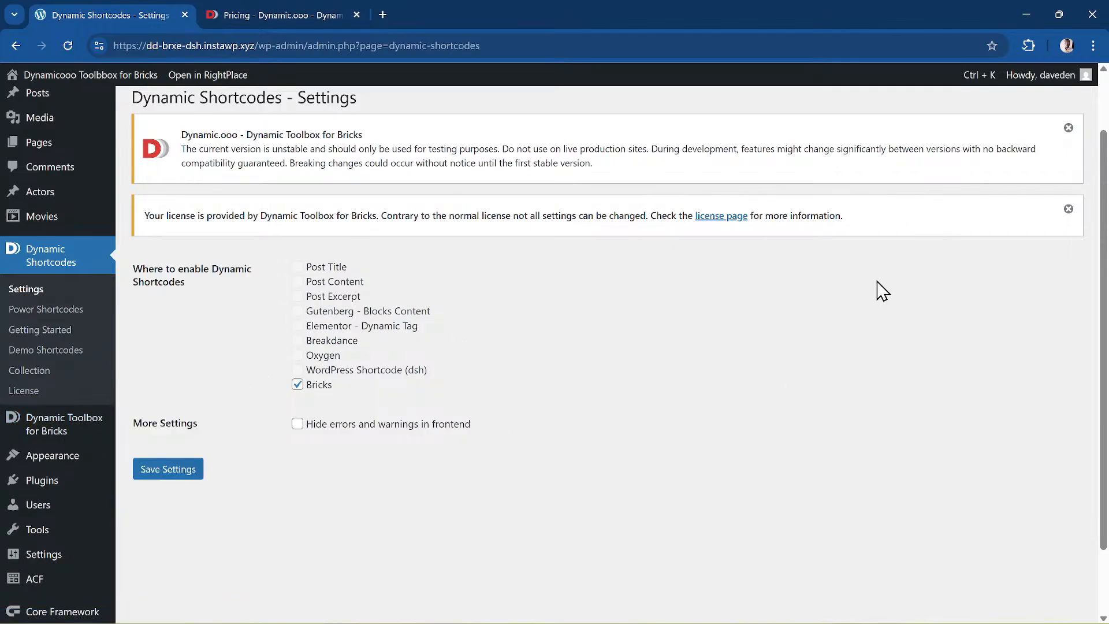
key(ctrl+plus)
key(ctrl+plus)
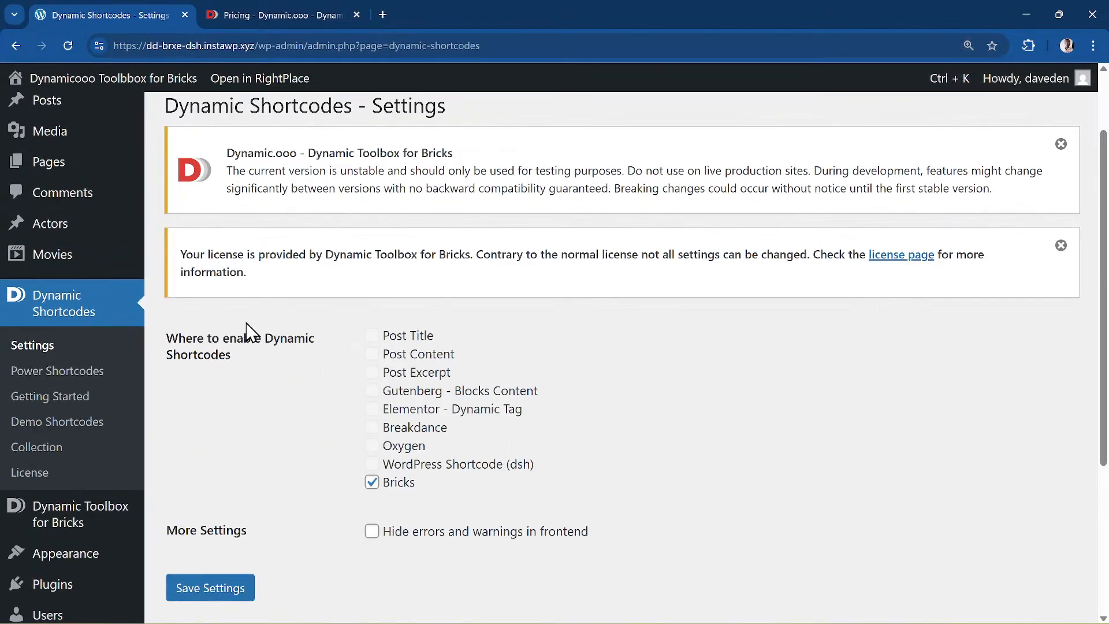
scroll(248, 329, down, 3)
mouse_move(104, 315)
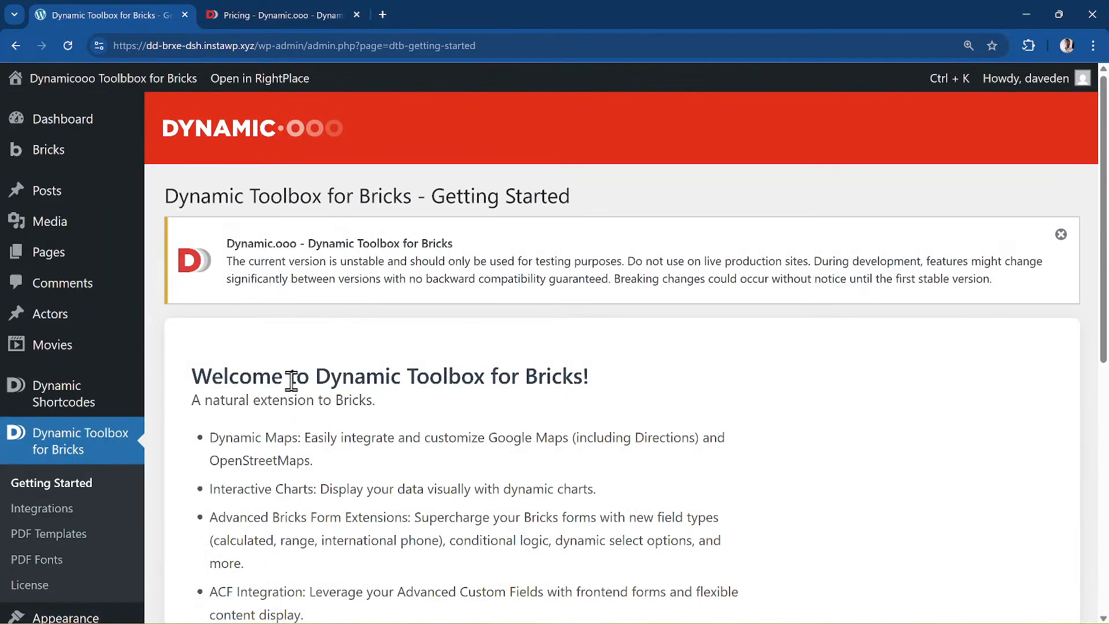
scroll(288, 385, down, 4)
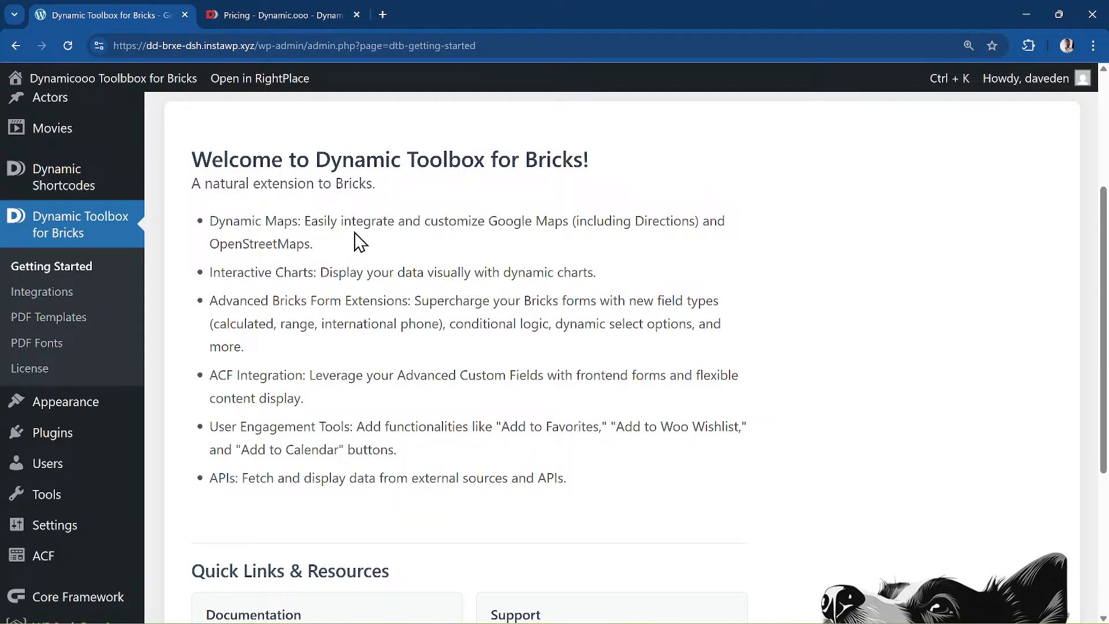
- Scroll through the Getting Started feature list, such as Dynamic Maps and Interactive Charts
scroll(355, 242, down, 1)
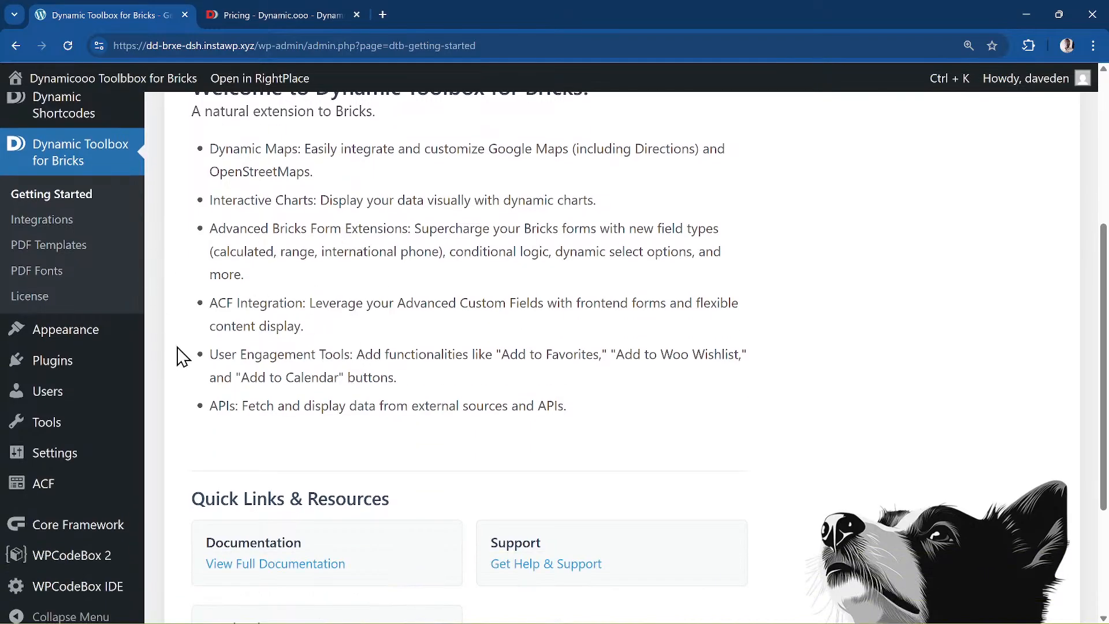
scroll(186, 387, up, 3)
scroll(186, 387, up, 2)
- From the Pages list, view the Toolbox Form Test page live
mouse_move(68, 259)
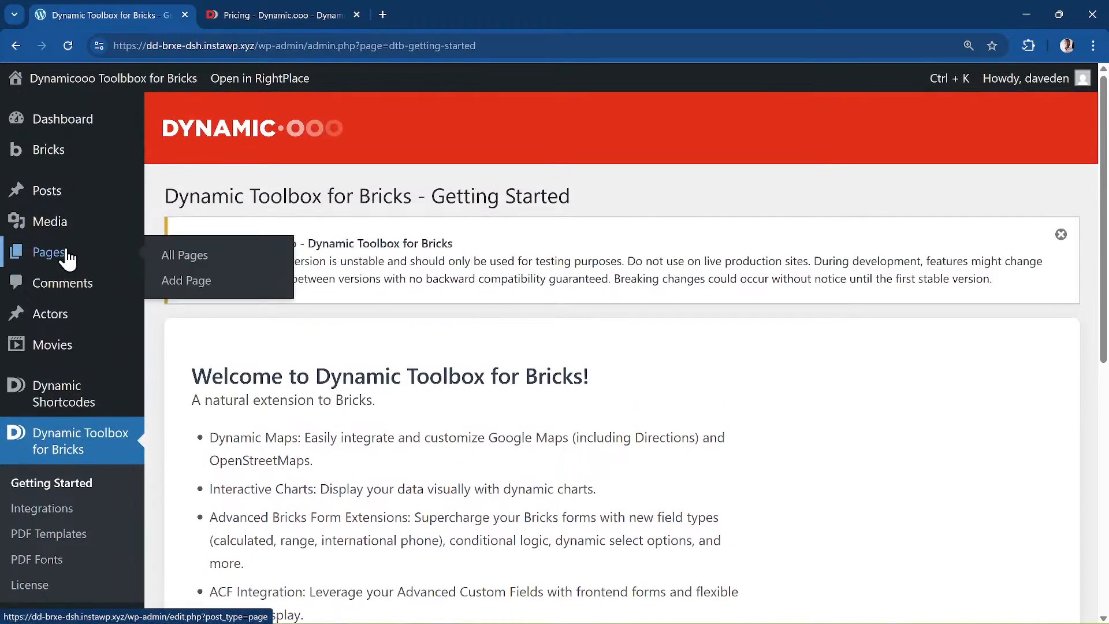
click(68, 259)
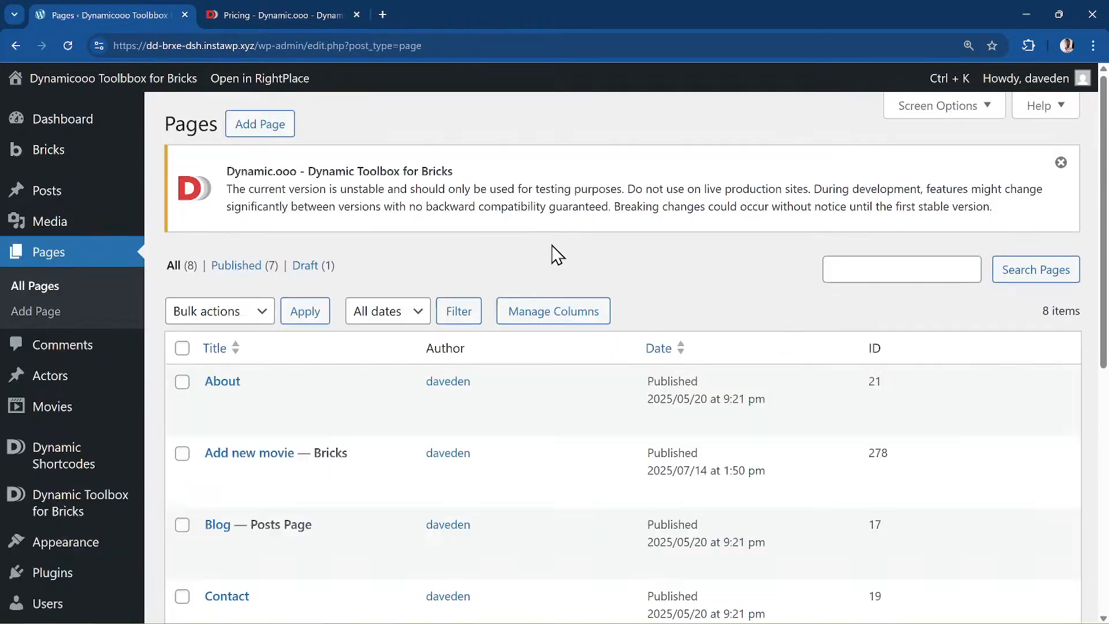
scroll(520, 297, down, 6)
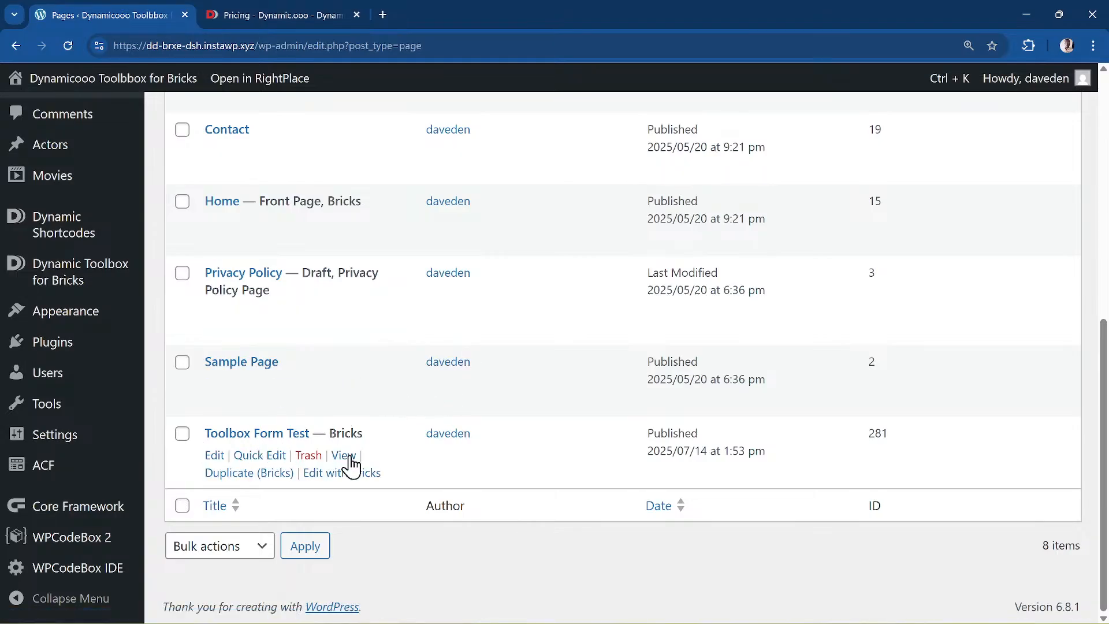
click(344, 456)
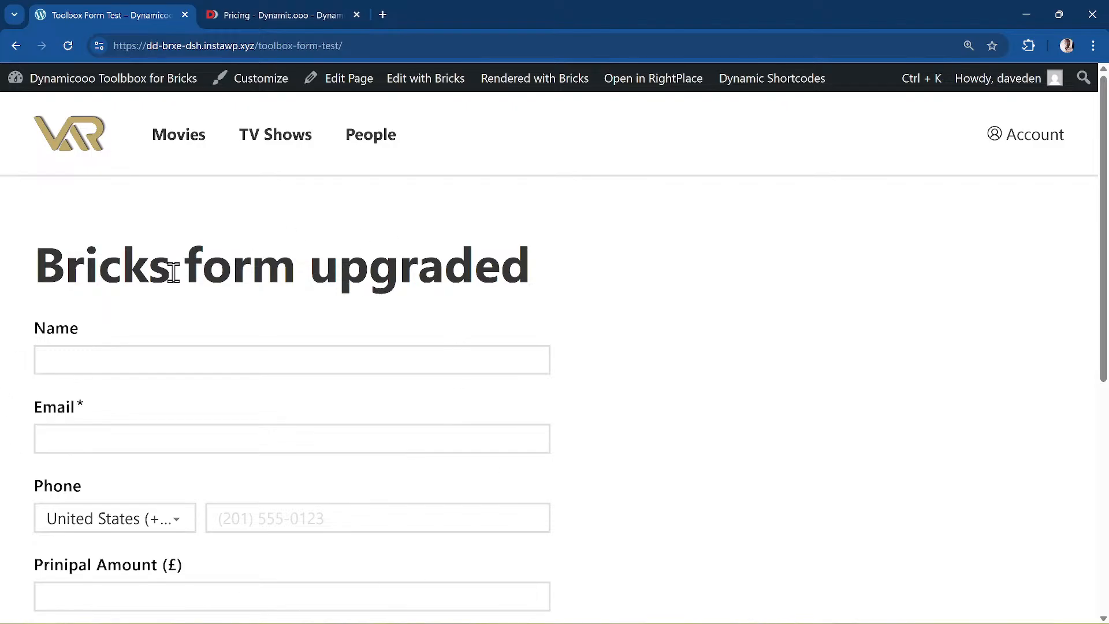
scroll(198, 347, down, 2)
scroll(199, 353, down, 1)
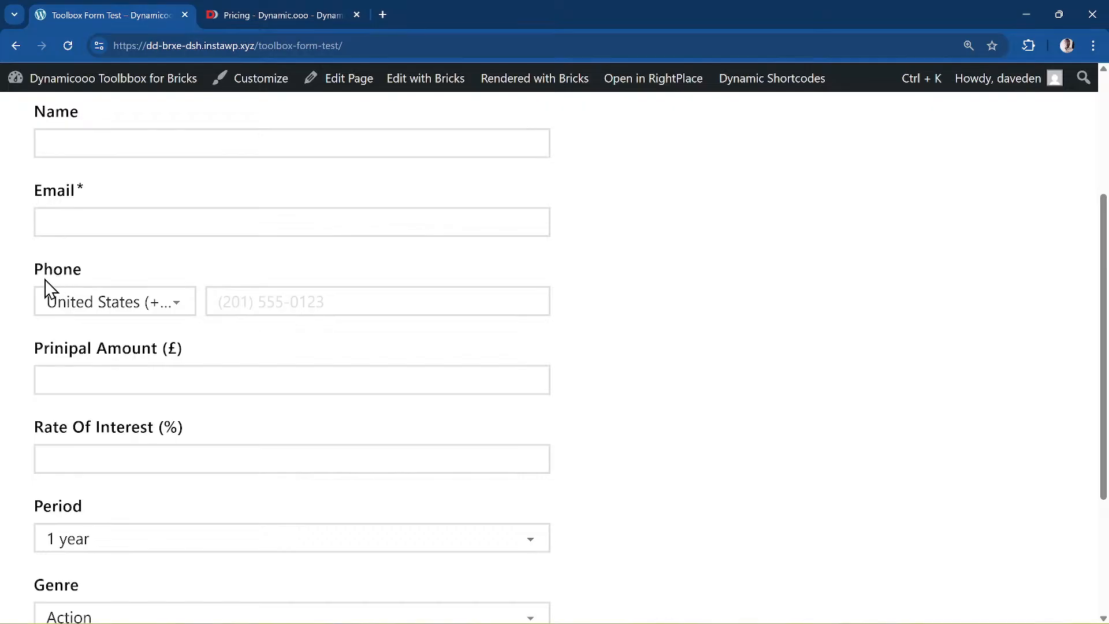
- Set the Phone country code to Uganda (+256), replacing an initial Vatican City pick
click(157, 312)
scroll(196, 436, down, 4)
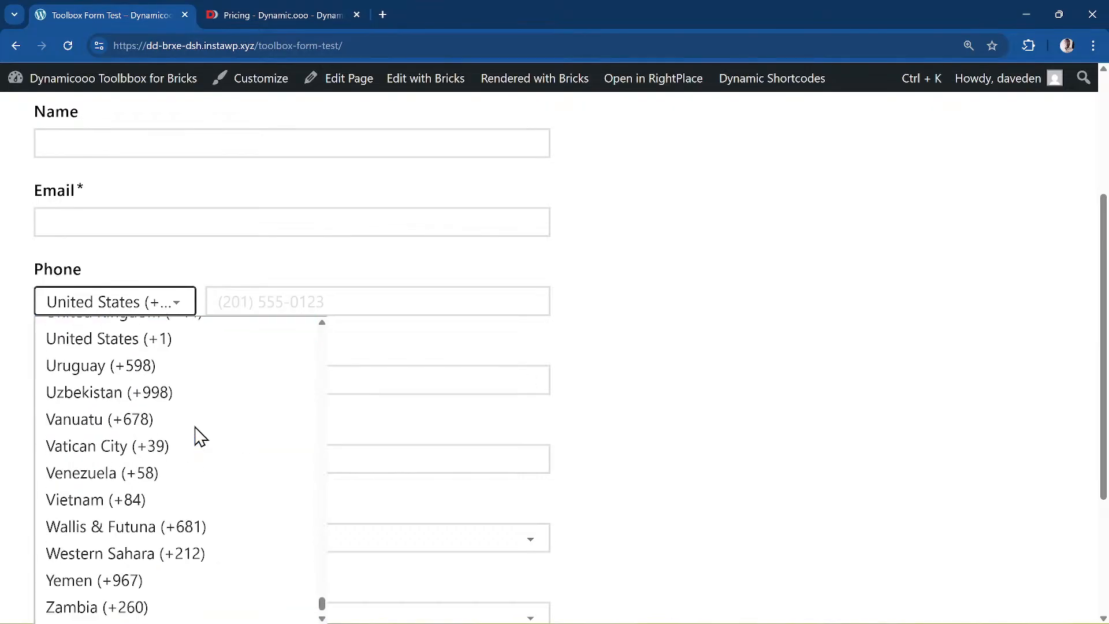
scroll(195, 436, up, 4)
scroll(196, 435, down, 4)
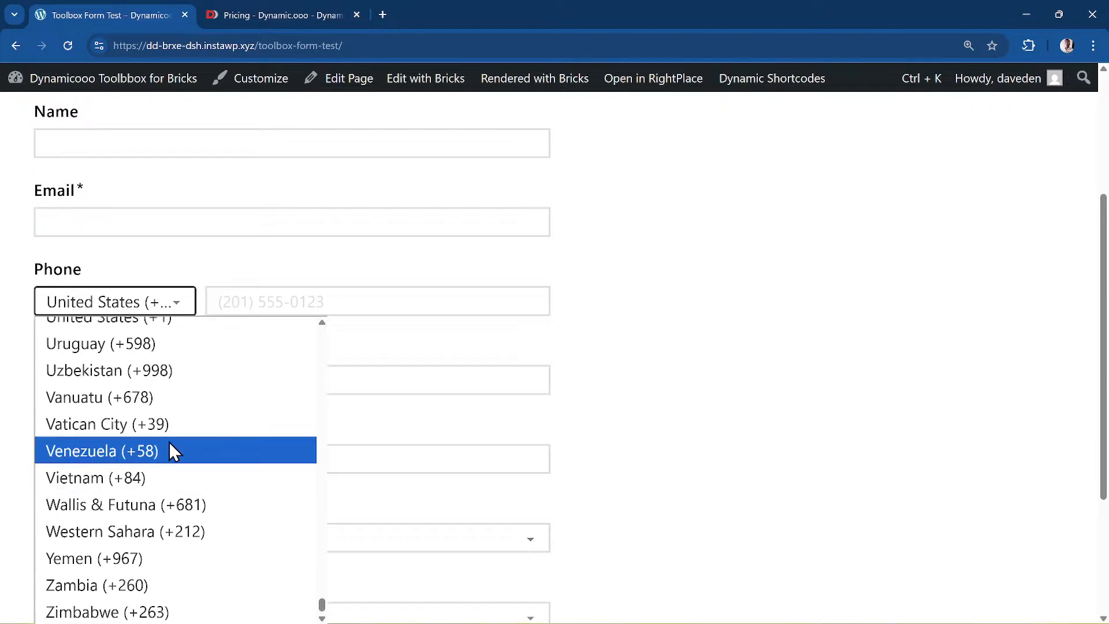
click(207, 432)
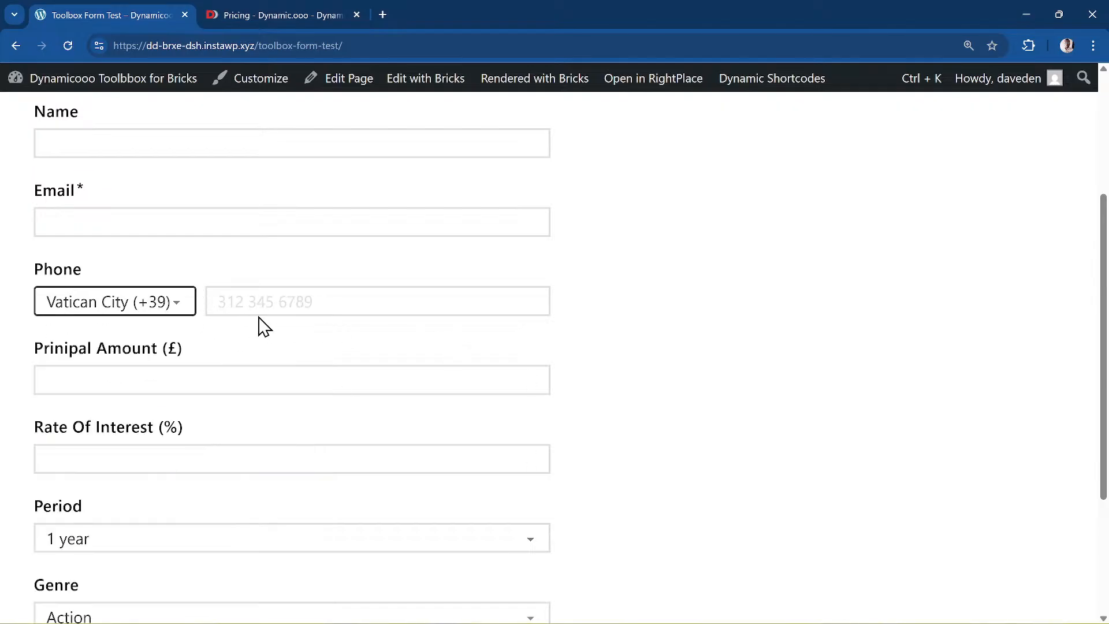
click(148, 309)
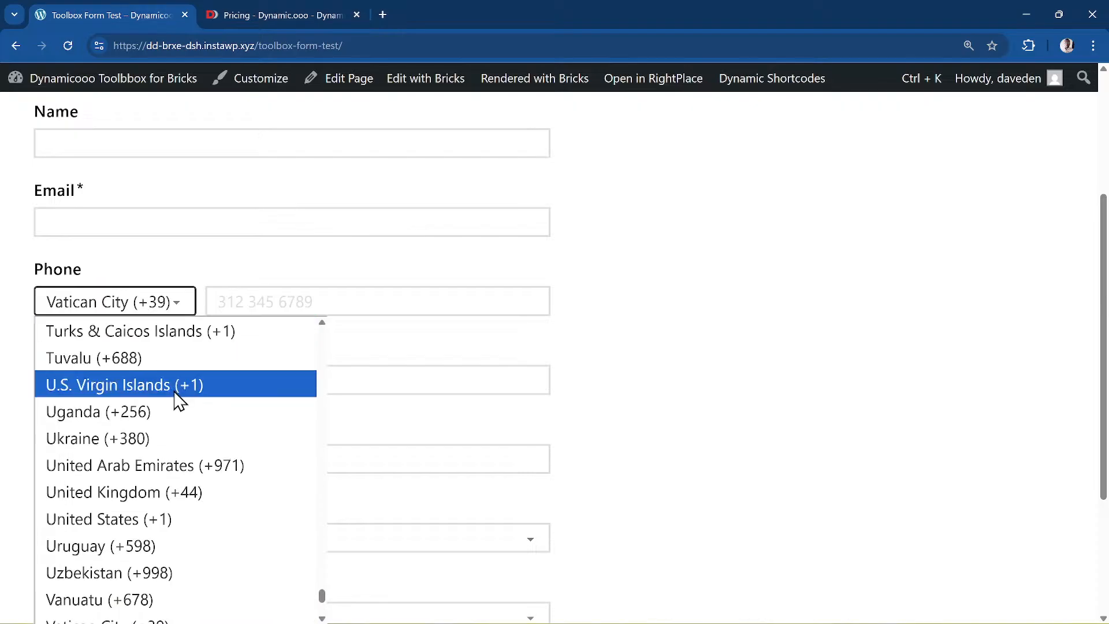
click(178, 411)
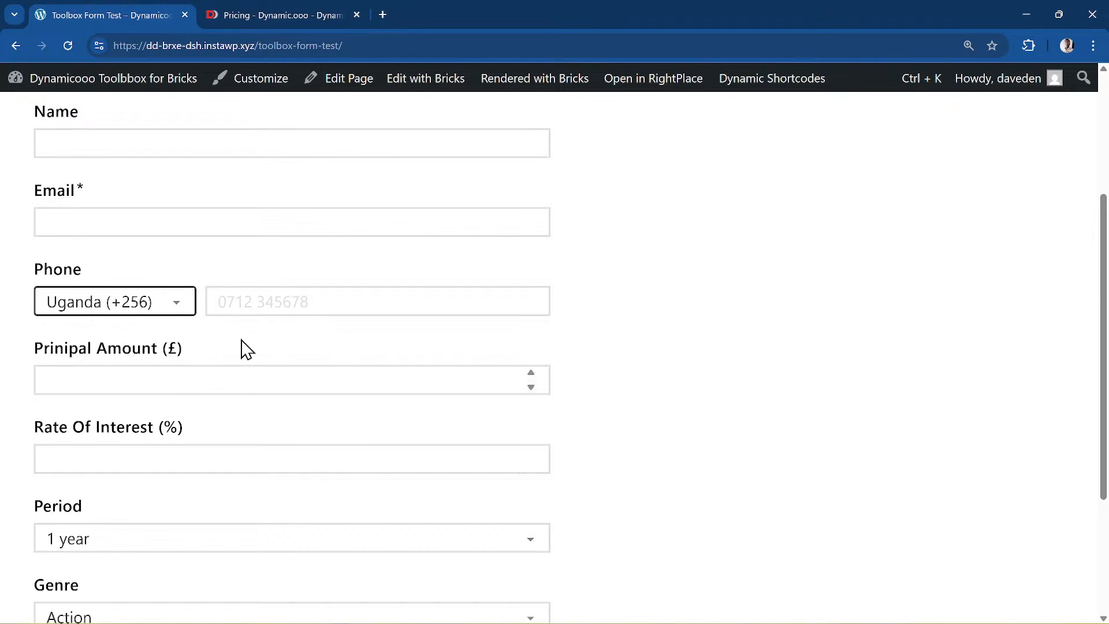
scroll(87, 384, up, 1)
scroll(89, 387, down, 1)
scroll(102, 173, up, 1)
- Enter a first name in the Name field and clear the partly typed email
click(100, 208)
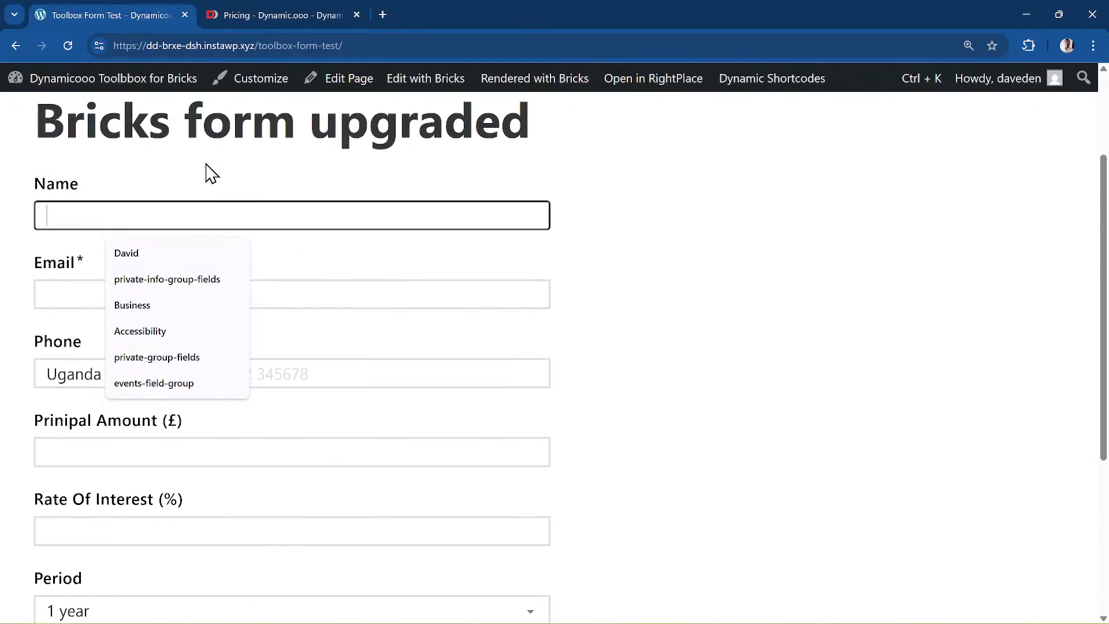
text(David)
key(Tab)
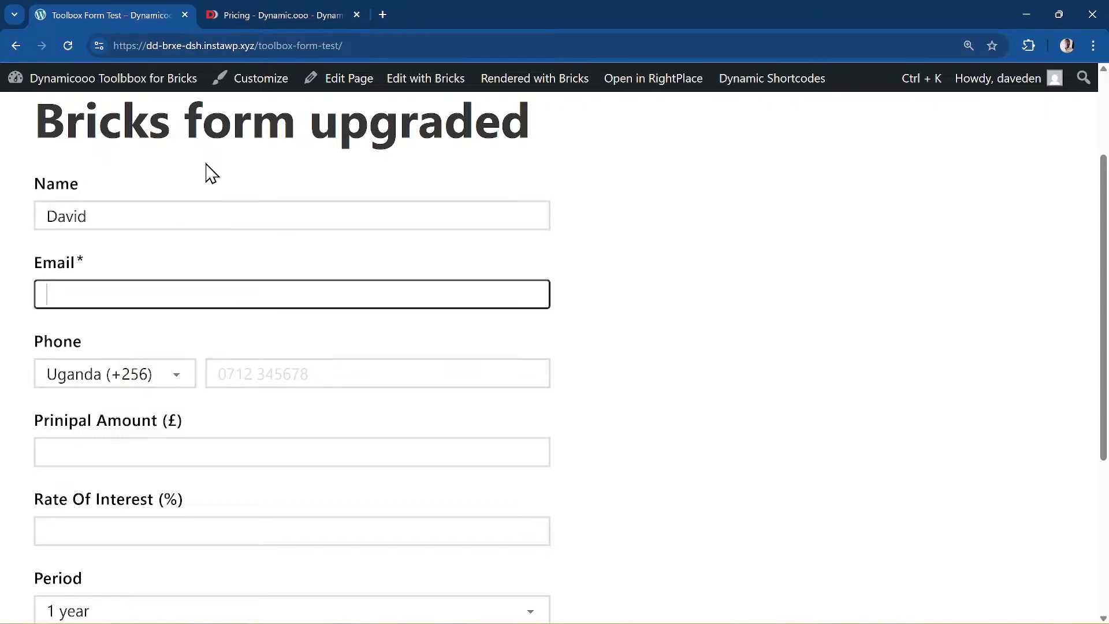
text(da)
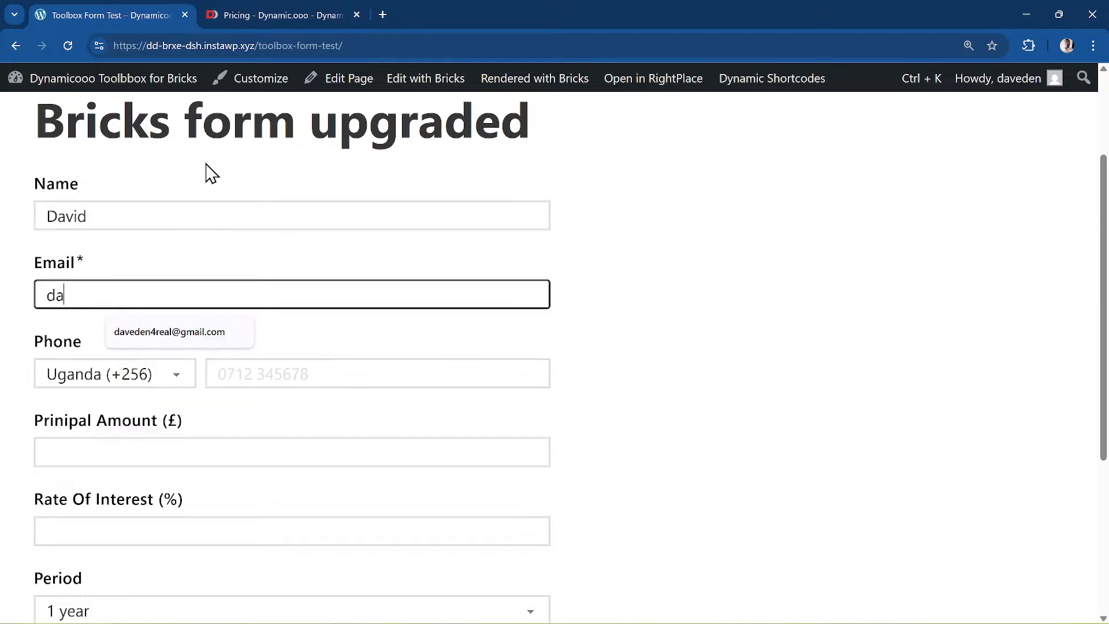
key(BackSpace)
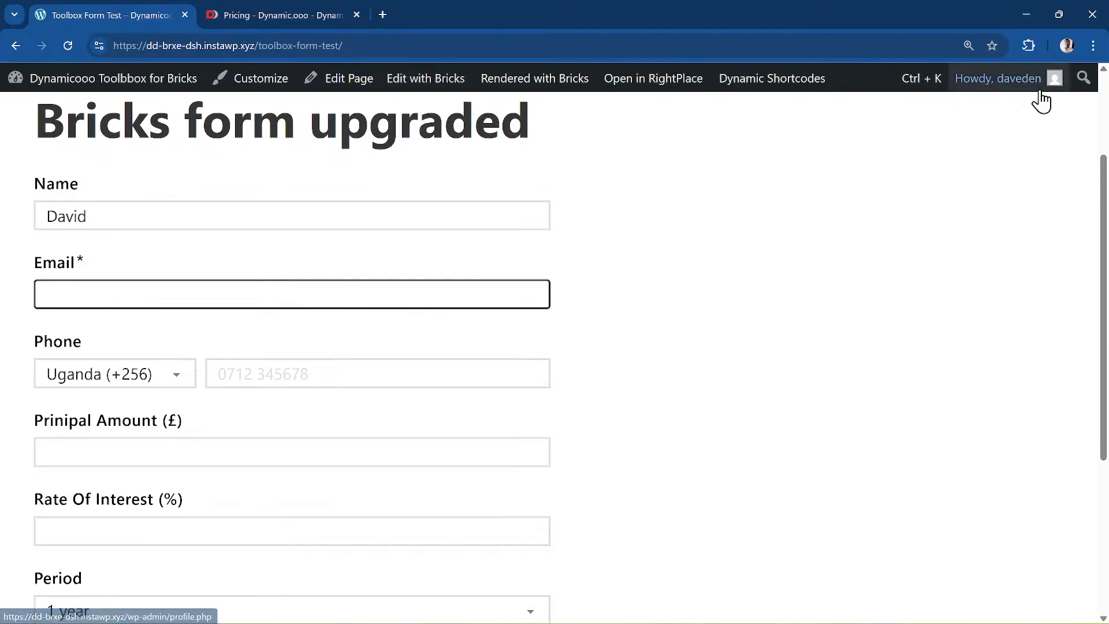
- Bring up the Web Developer extension's Forms tools from the Extensions menu
click(1028, 45)
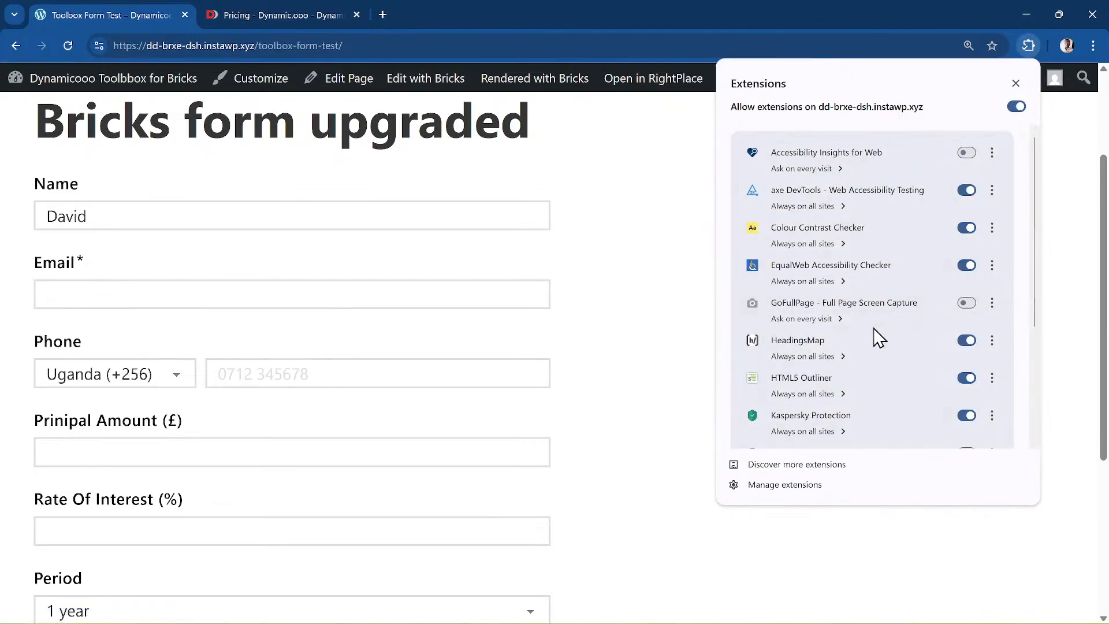
scroll(872, 358, down, 3)
key(Escape)
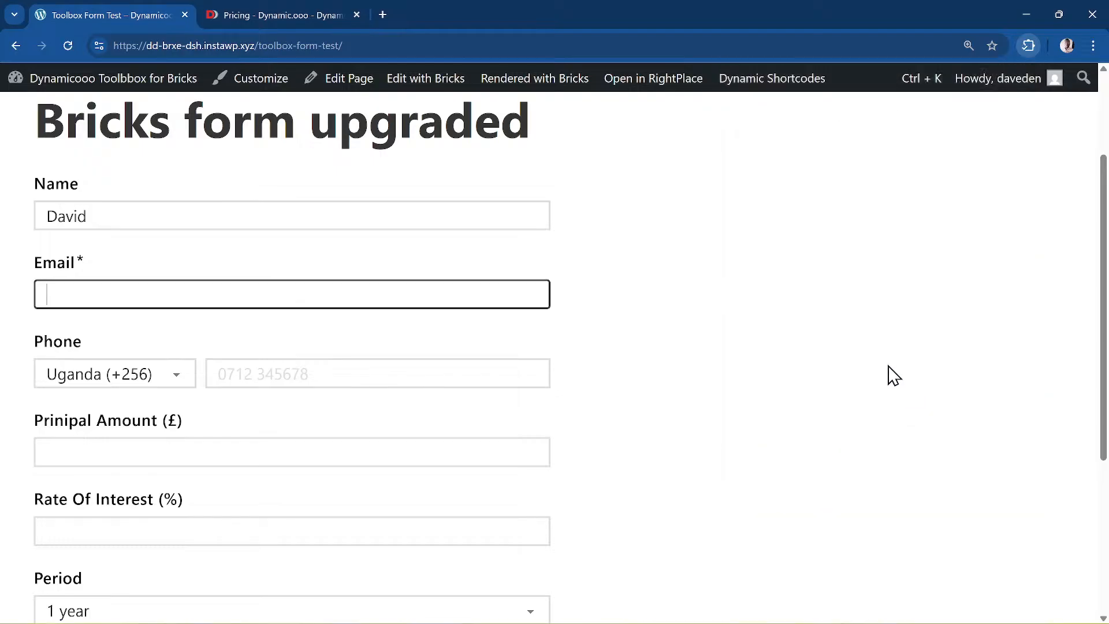
click(1028, 45)
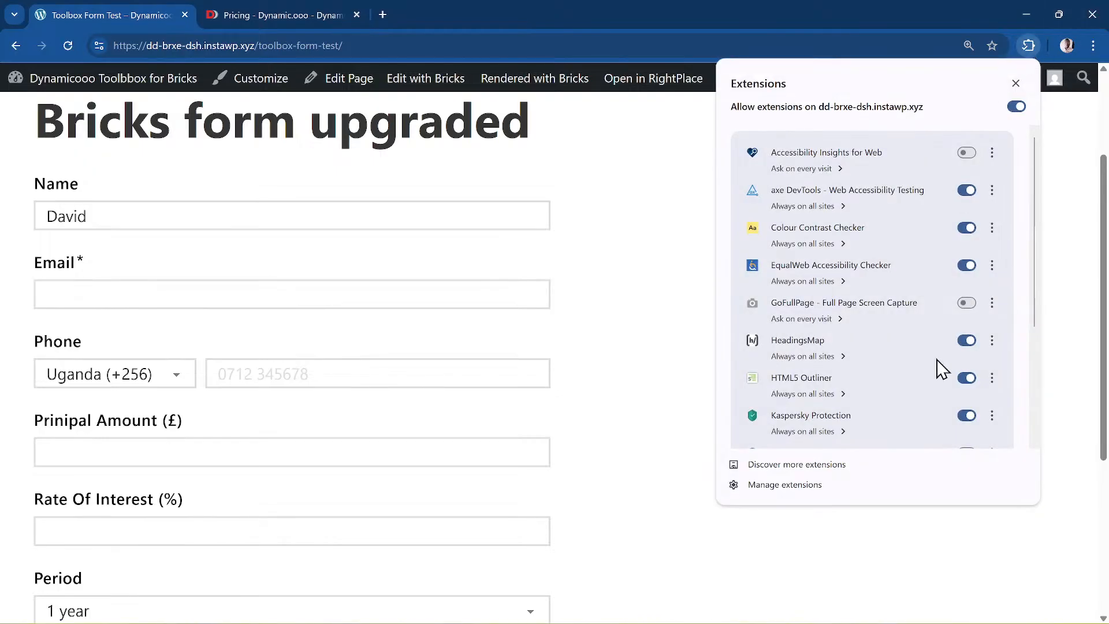
scroll(936, 366, down, 3)
click(849, 419)
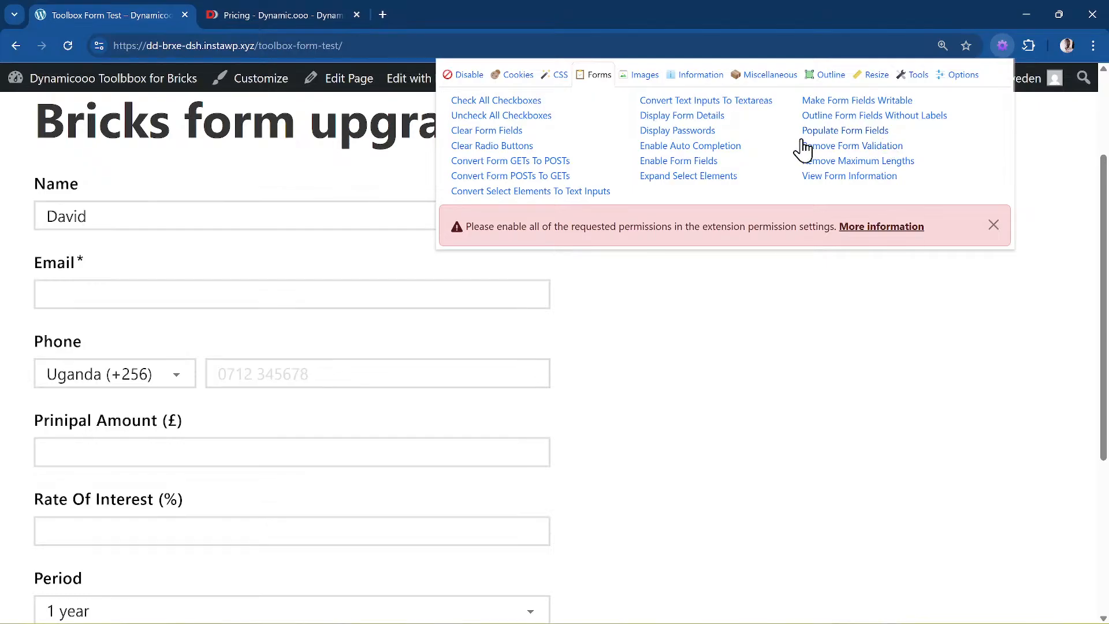
- Auto-fill the form fields with Web Developer sample data, then close its panel
click(877, 132)
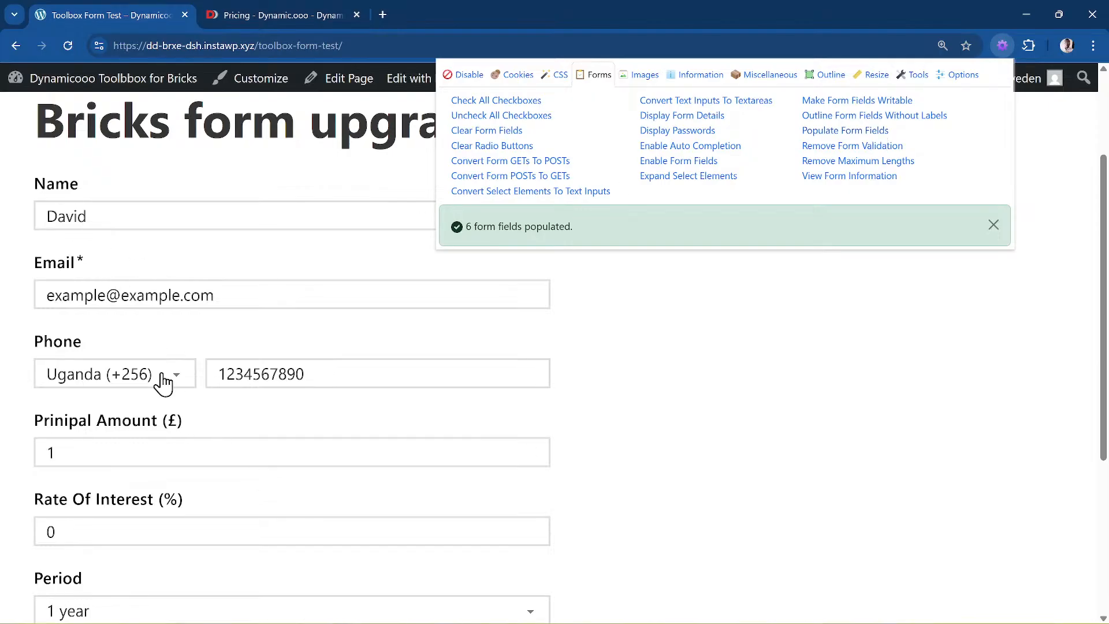
scroll(163, 381, down, 2)
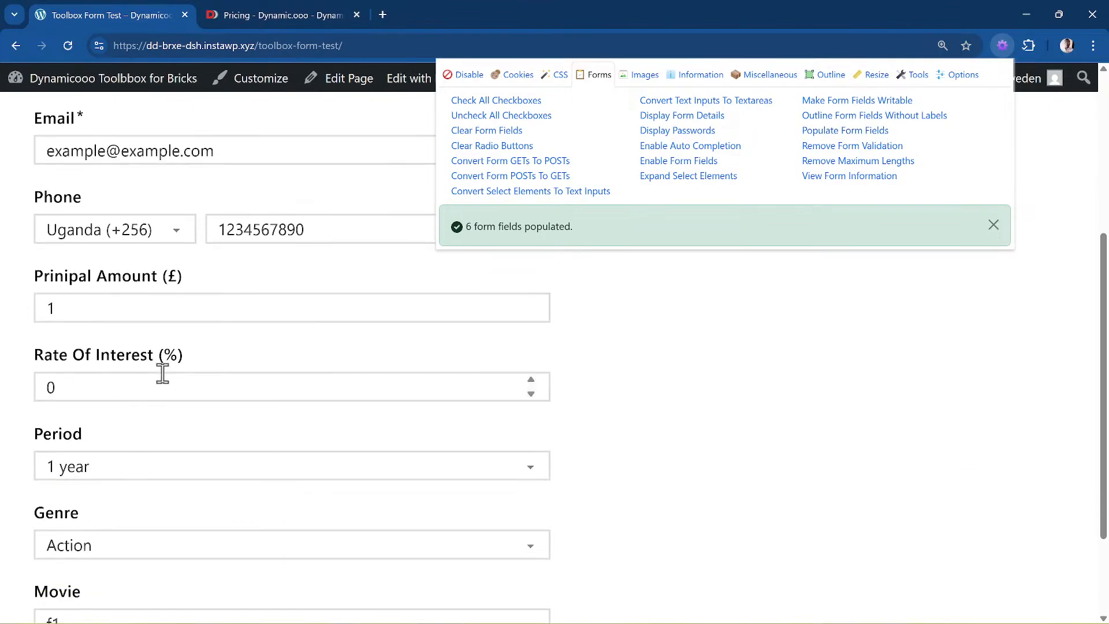
click(127, 389)
click(121, 299)
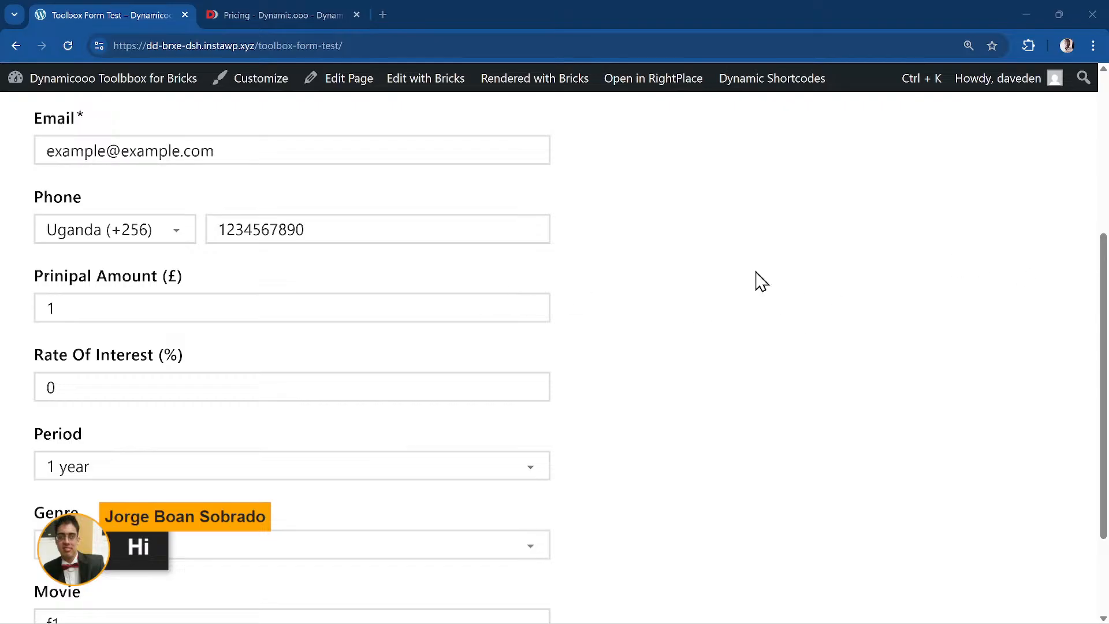
- Make the Principal Amount 1000 and the Rate Of Interest 5
click(118, 304)
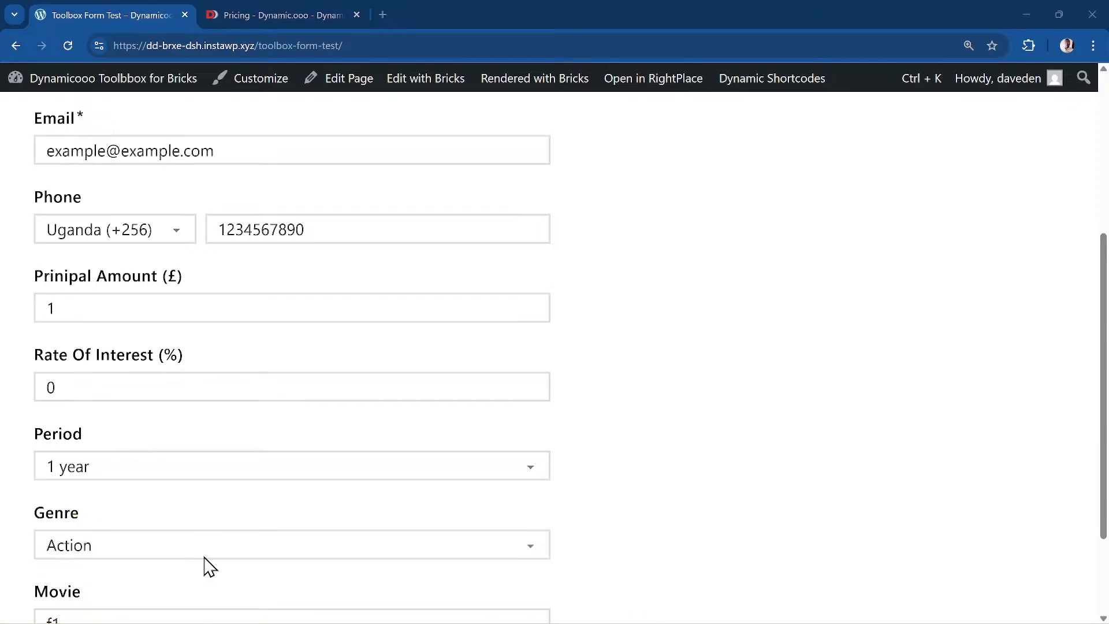
click(231, 317)
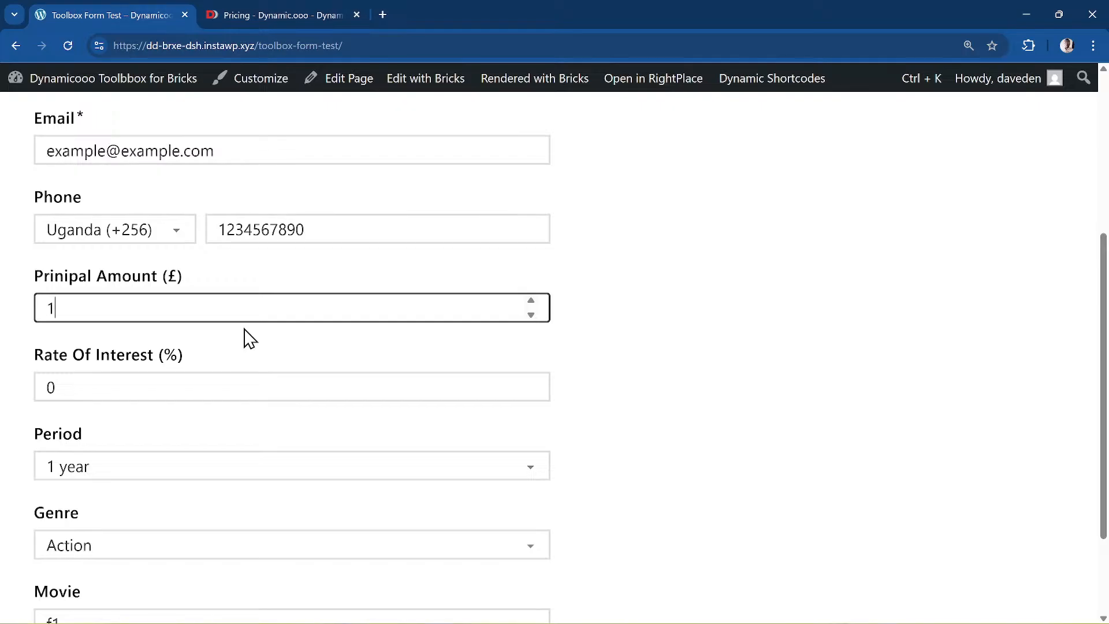
text(000)
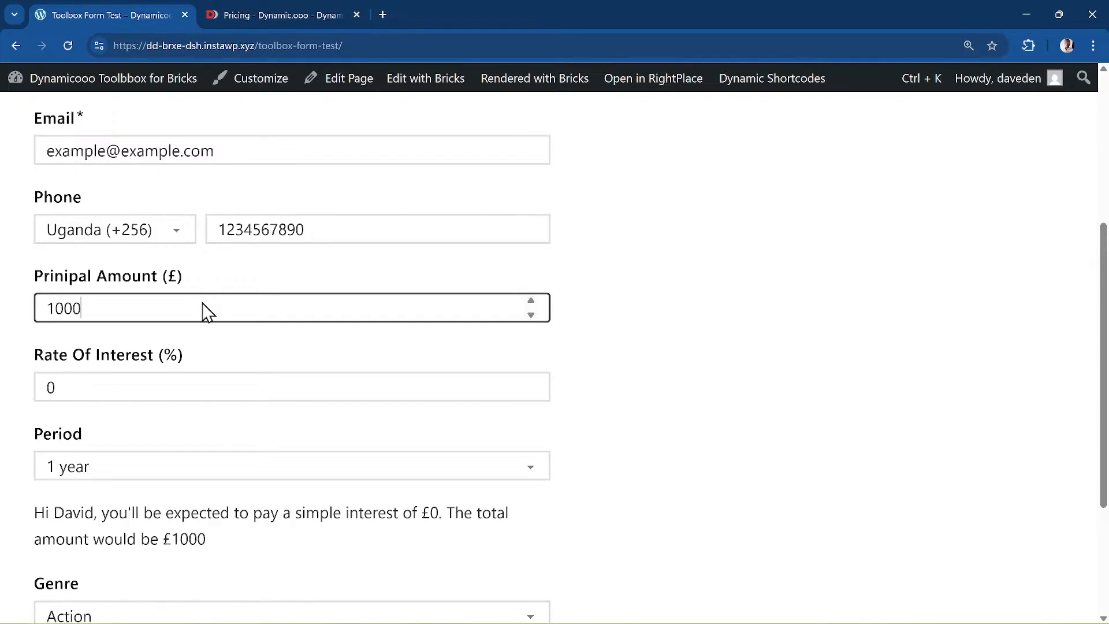
click(115, 384)
key(BackSpace)
drag(52, 387, 37, 390)
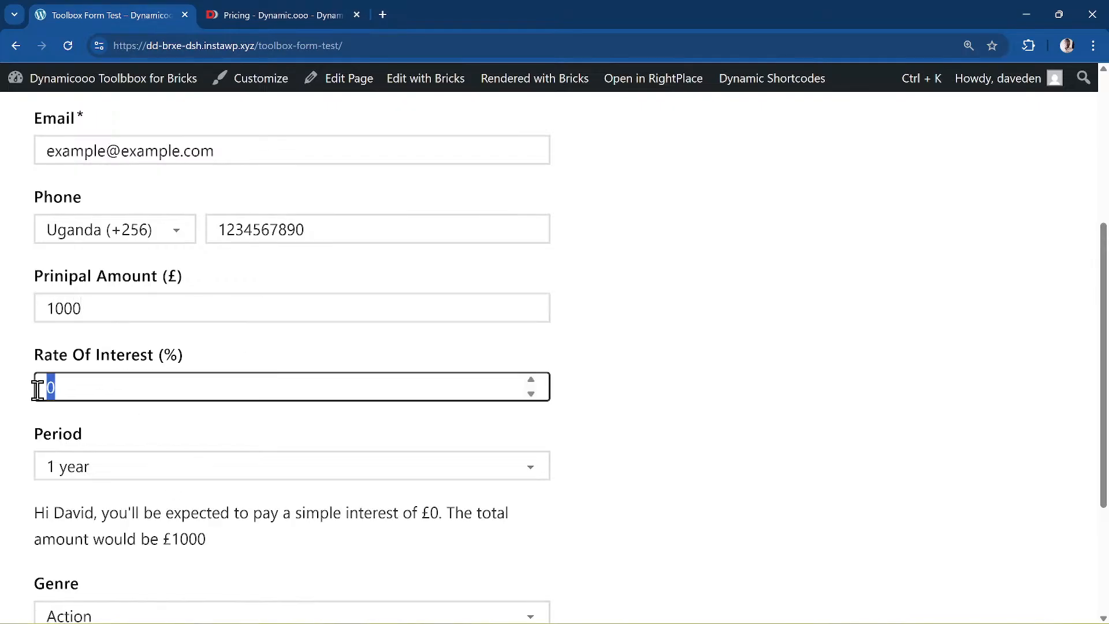
text(5)
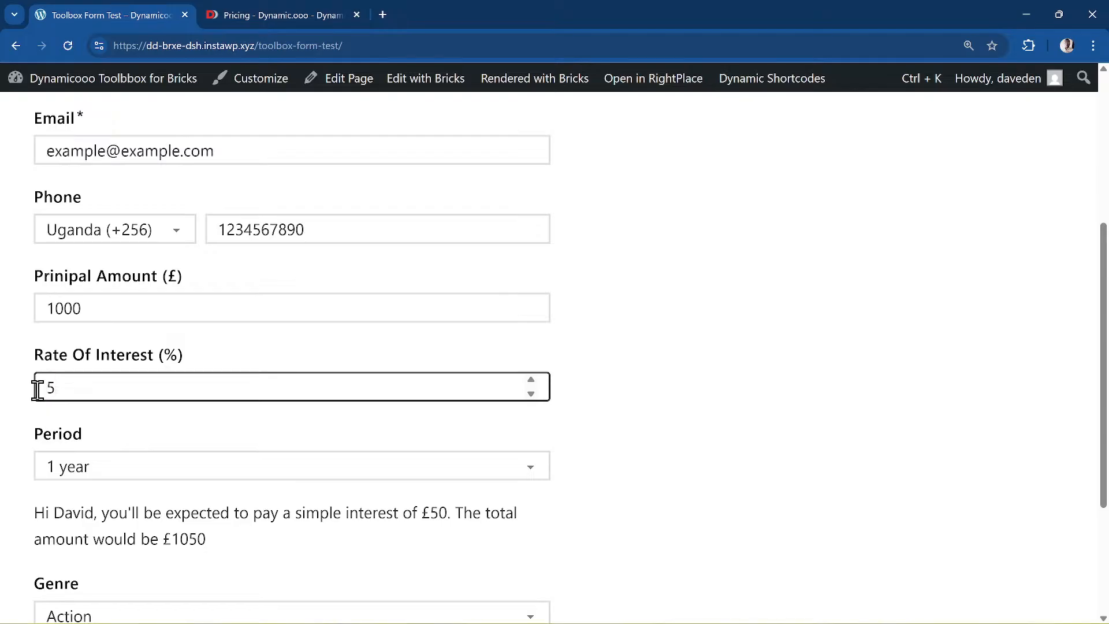
- Choose a 5 years Period and check the quote shows £250 interest, £1250 total
click(106, 473)
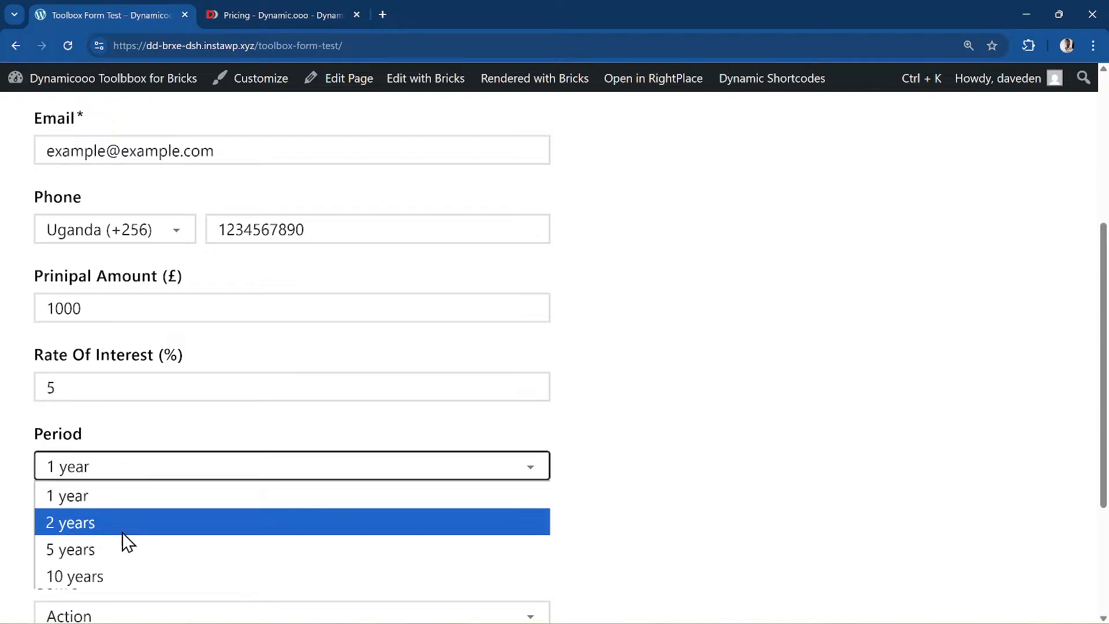
click(120, 550)
scroll(280, 401, down, 3)
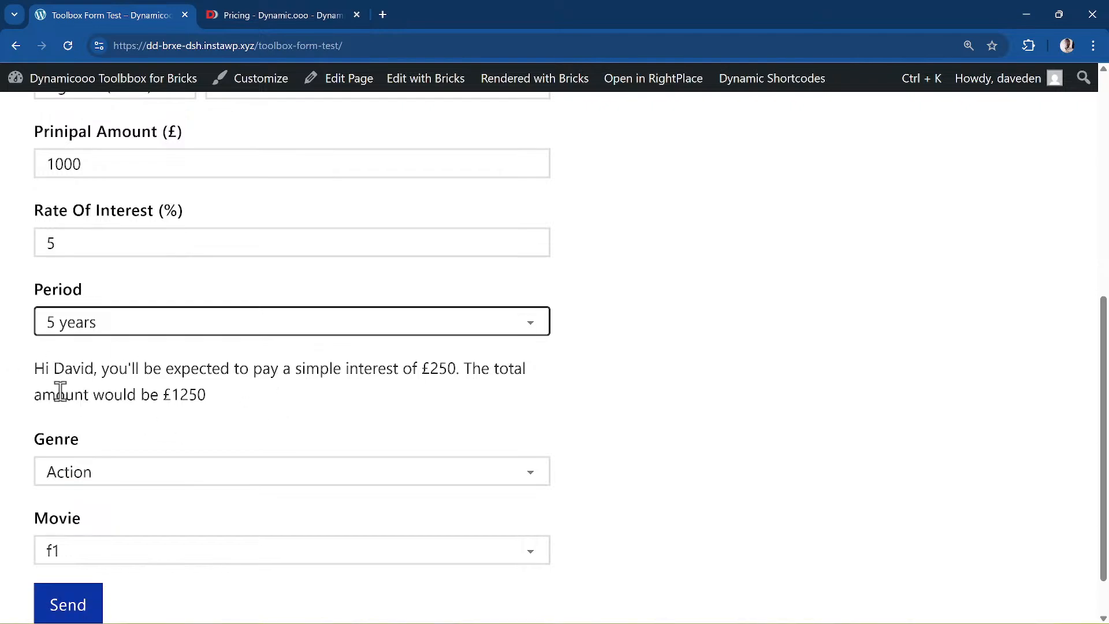
scroll(276, 313, up, 5)
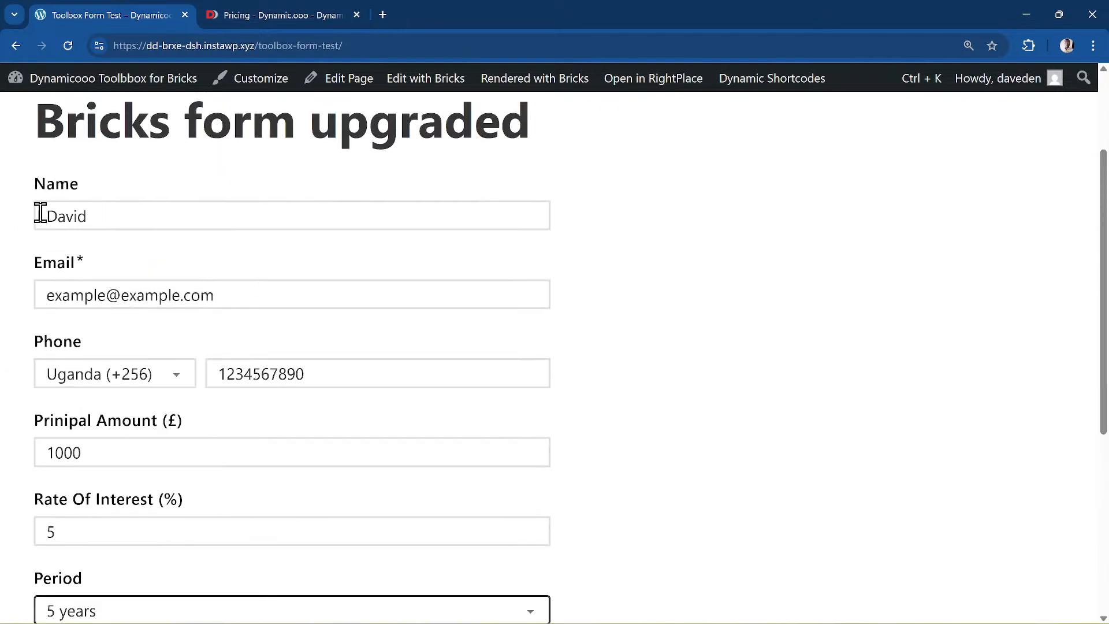
scroll(174, 401, down, 6)
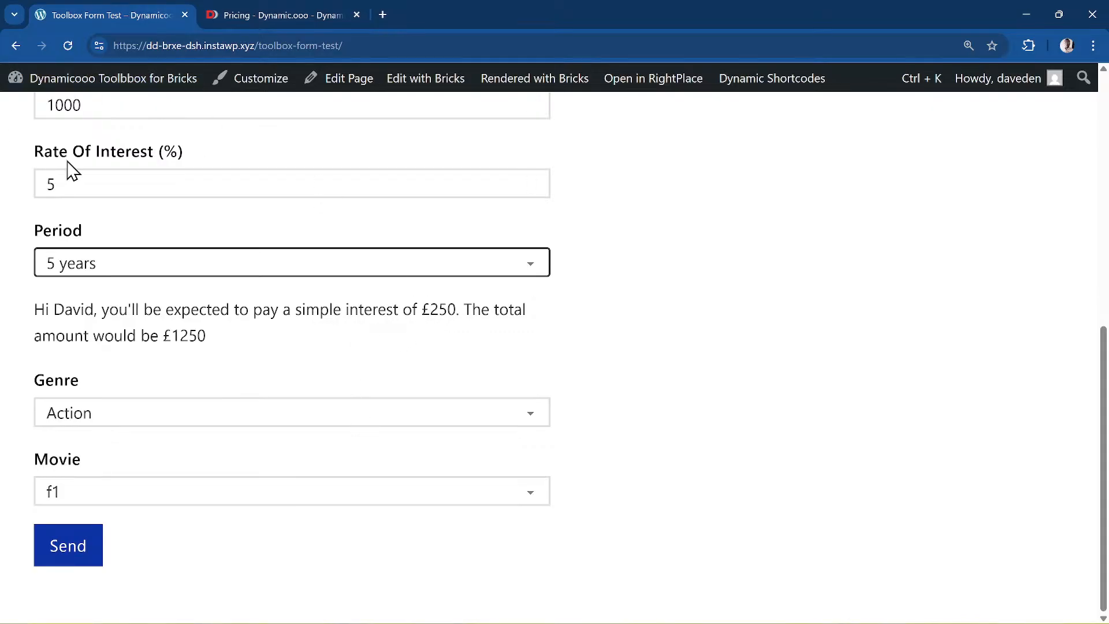
scroll(132, 254, up, 3)
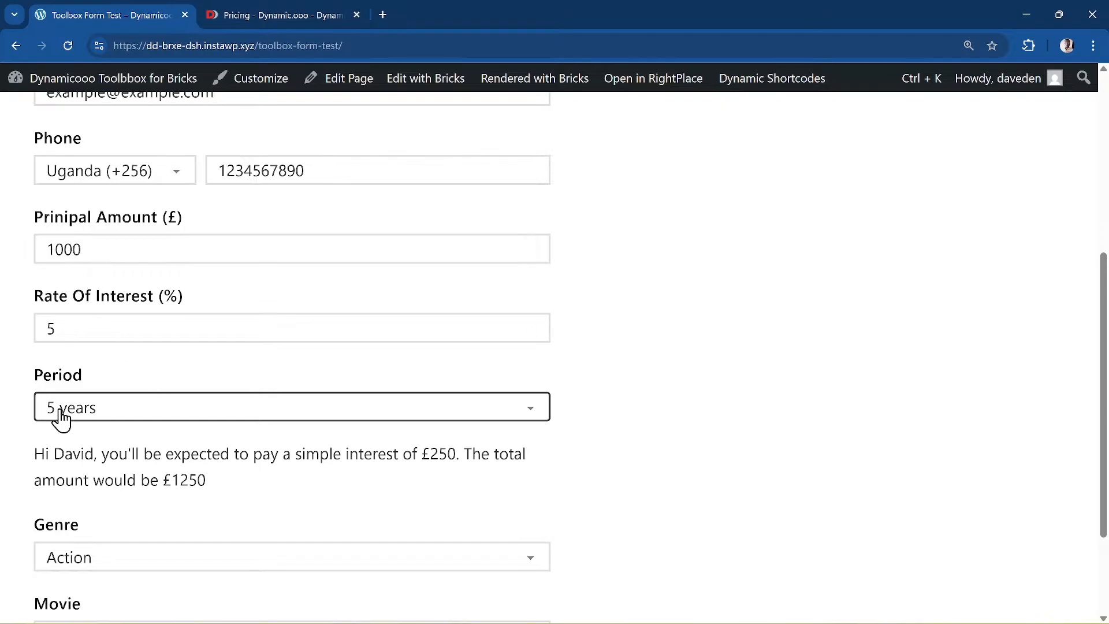
scroll(67, 426, down, 1)
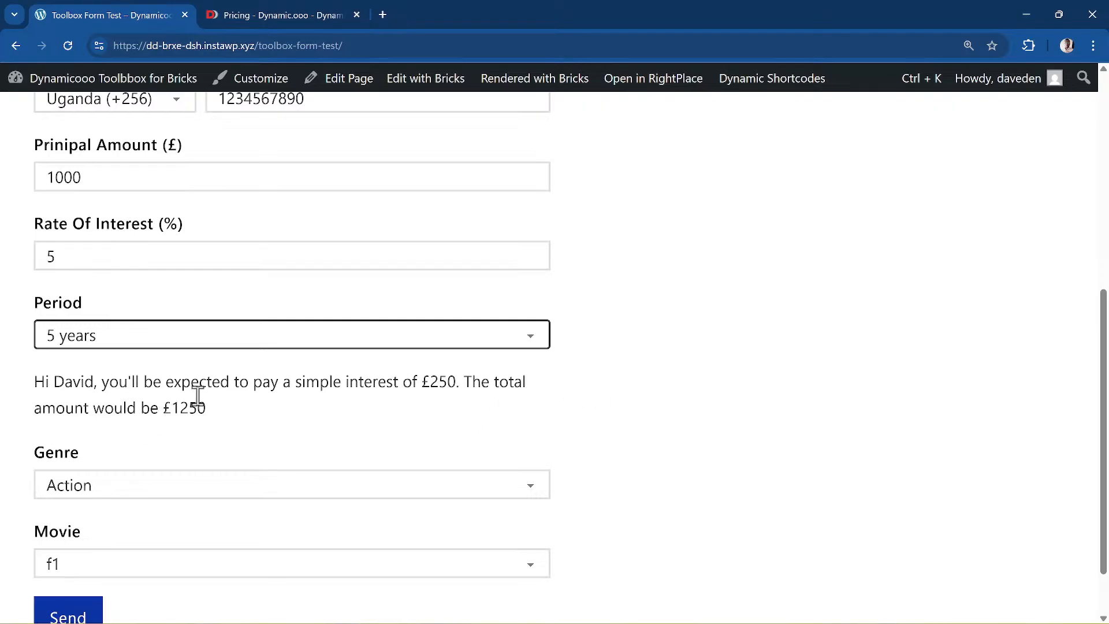
scroll(73, 164, up, 1)
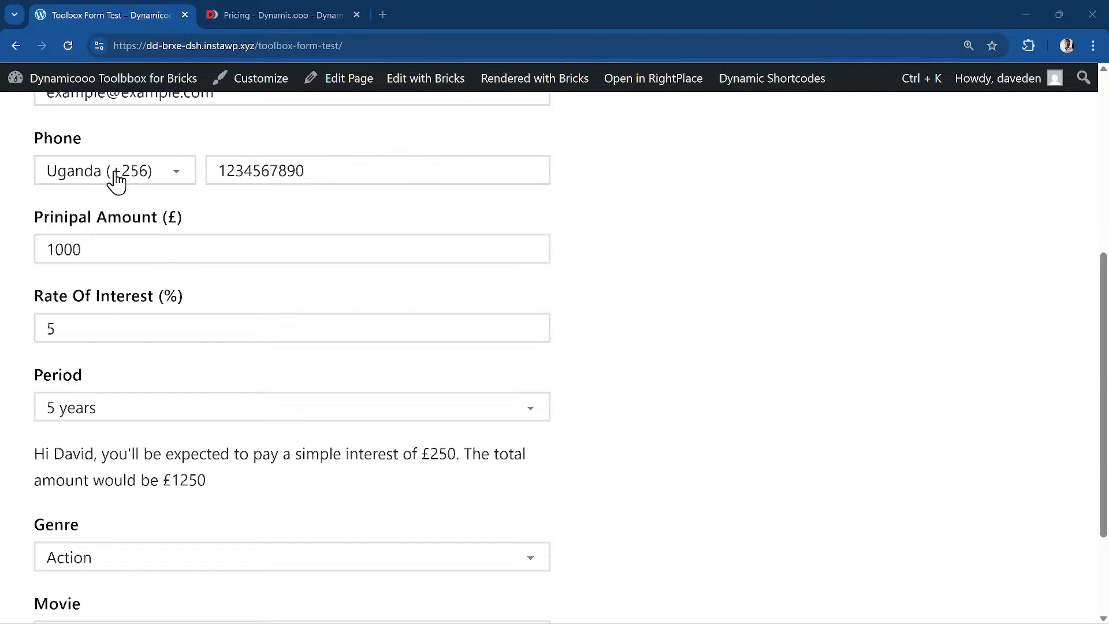
scroll(201, 333, down, 3)
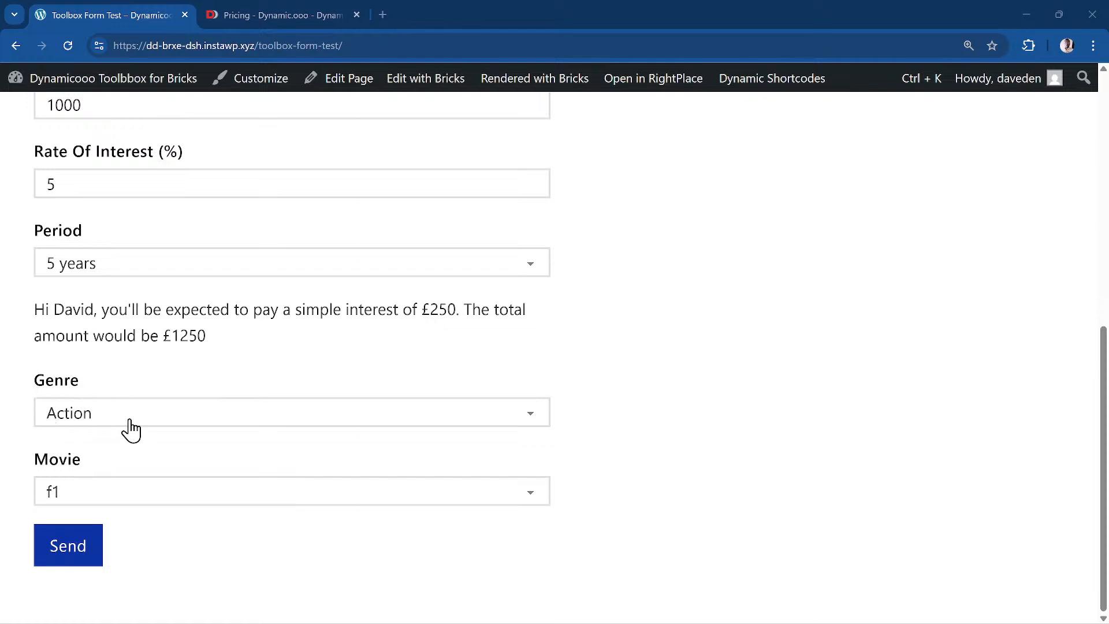
- Check the Action movie list, then switch Genre to Comedy and view its movies
click(96, 496)
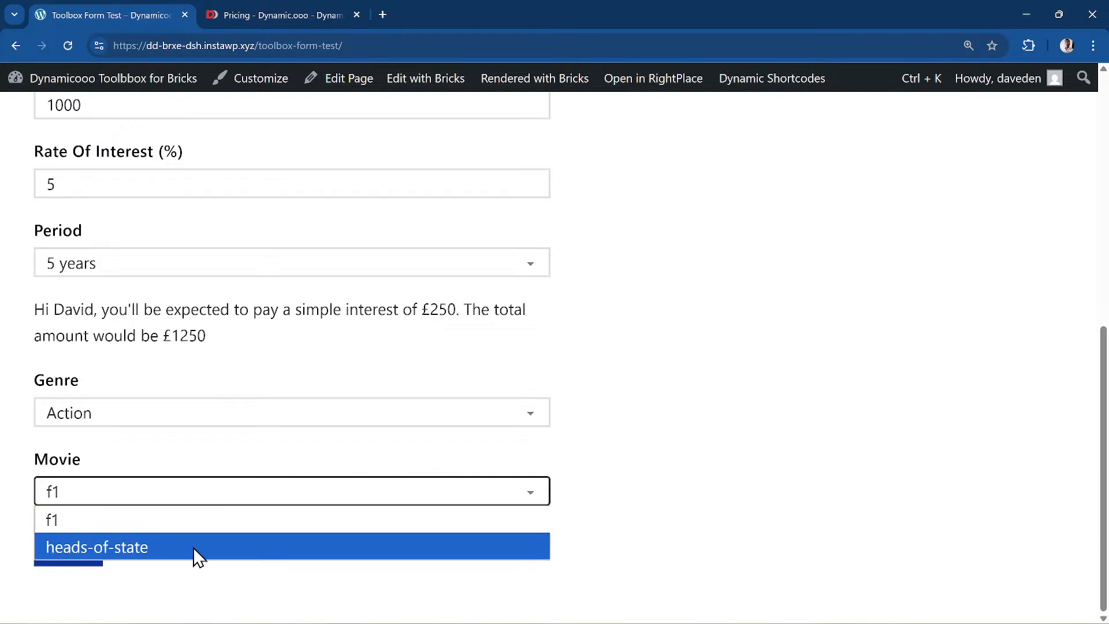
click(233, 452)
click(76, 418)
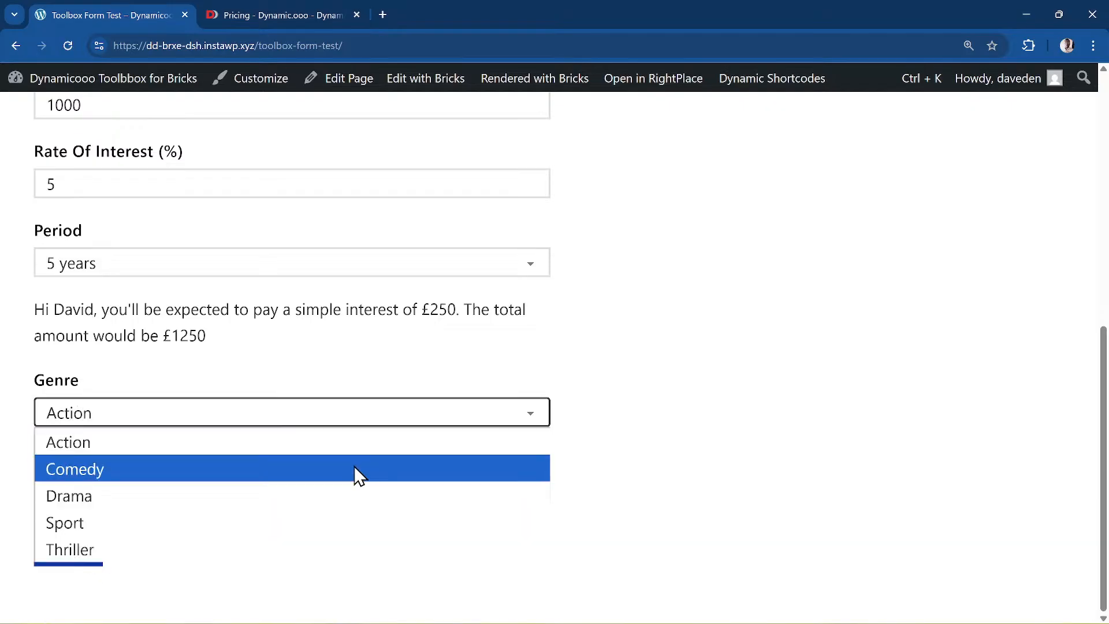
click(269, 477)
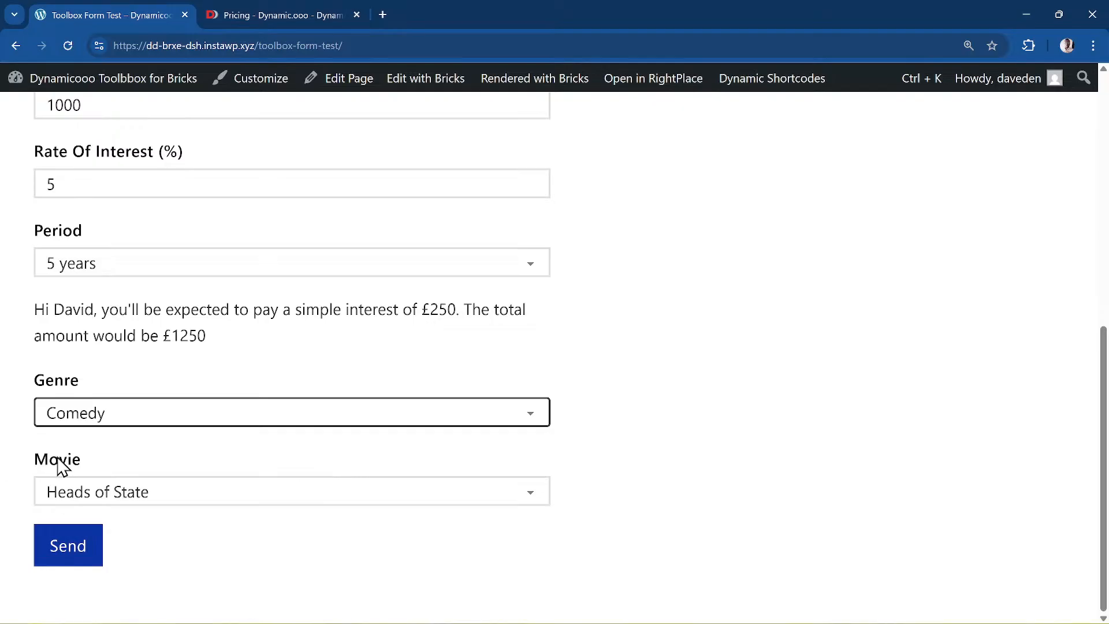
click(112, 499)
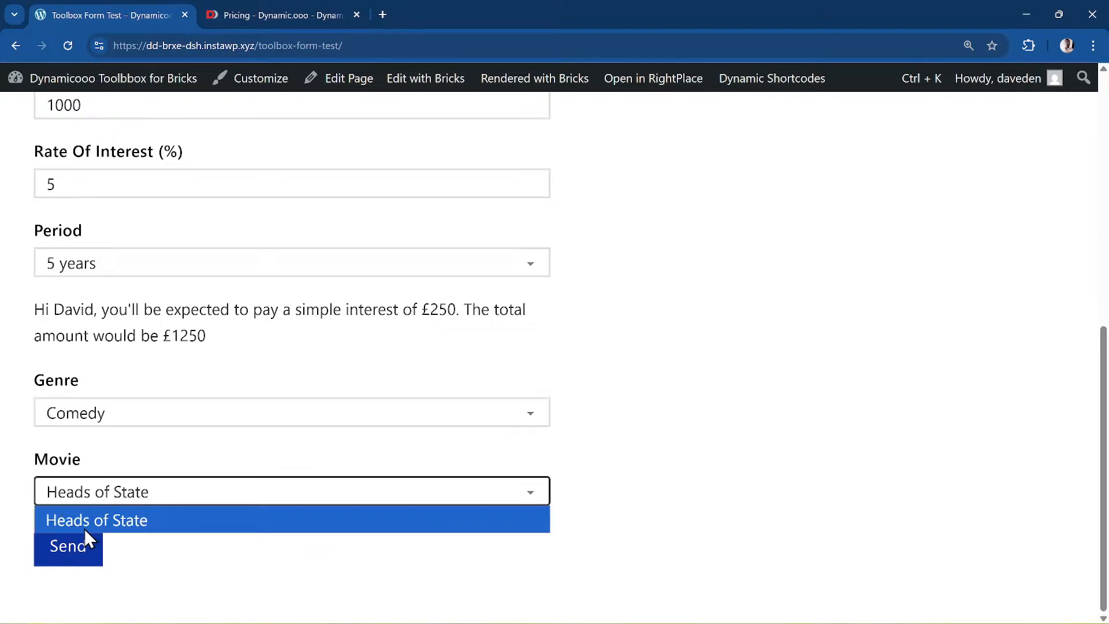
- Switch Genre to Drama, then Sport, checking the remaining movie choices each time
click(148, 417)
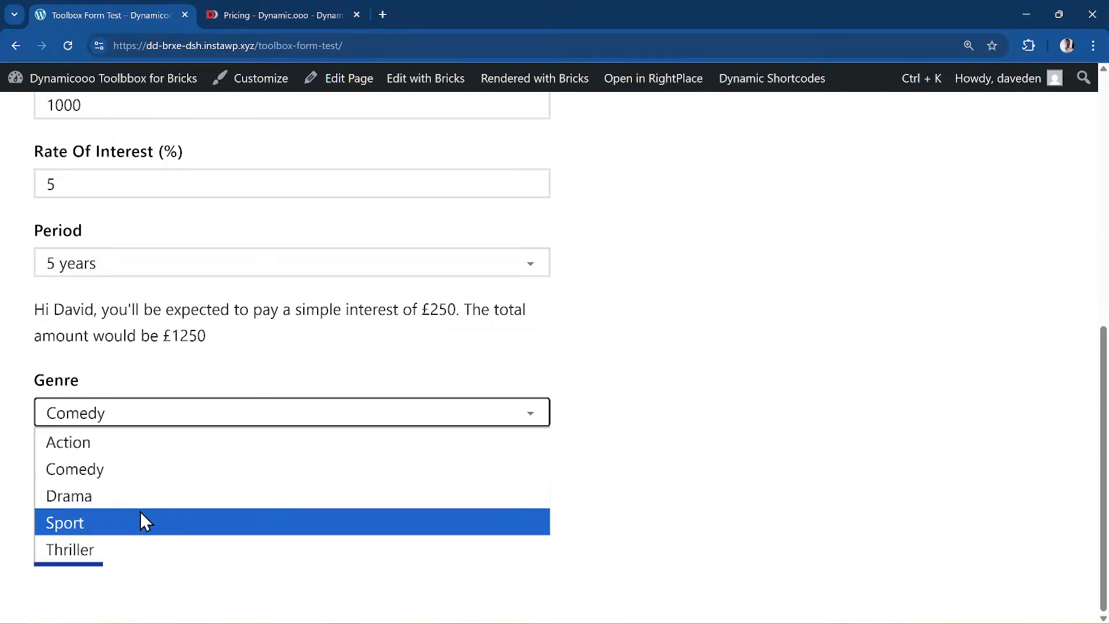
click(137, 496)
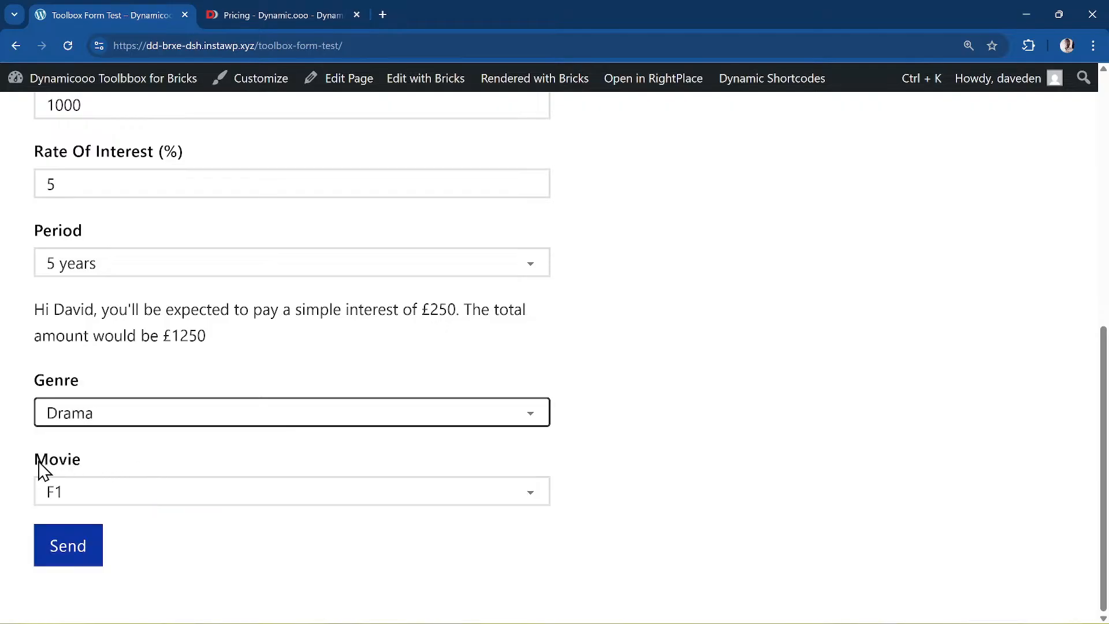
click(146, 504)
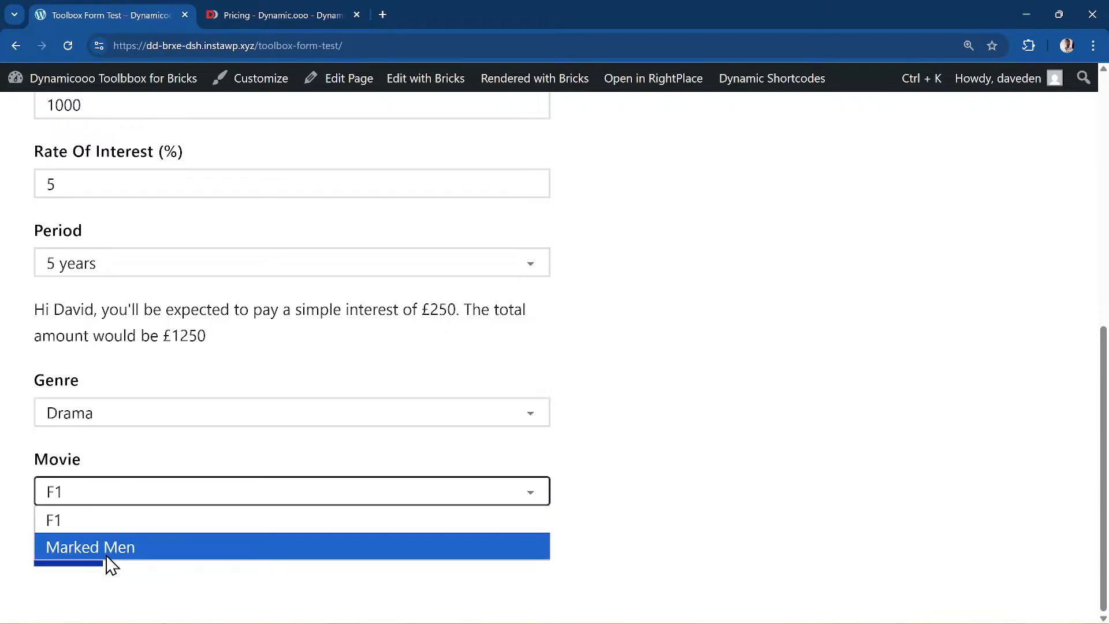
click(101, 417)
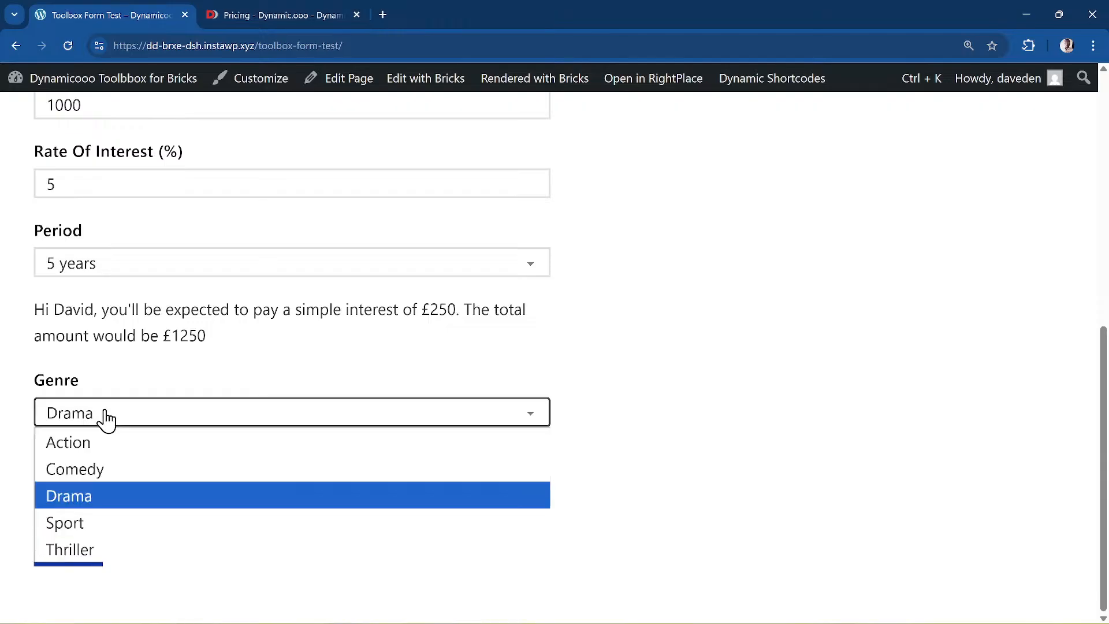
click(134, 519)
click(148, 491)
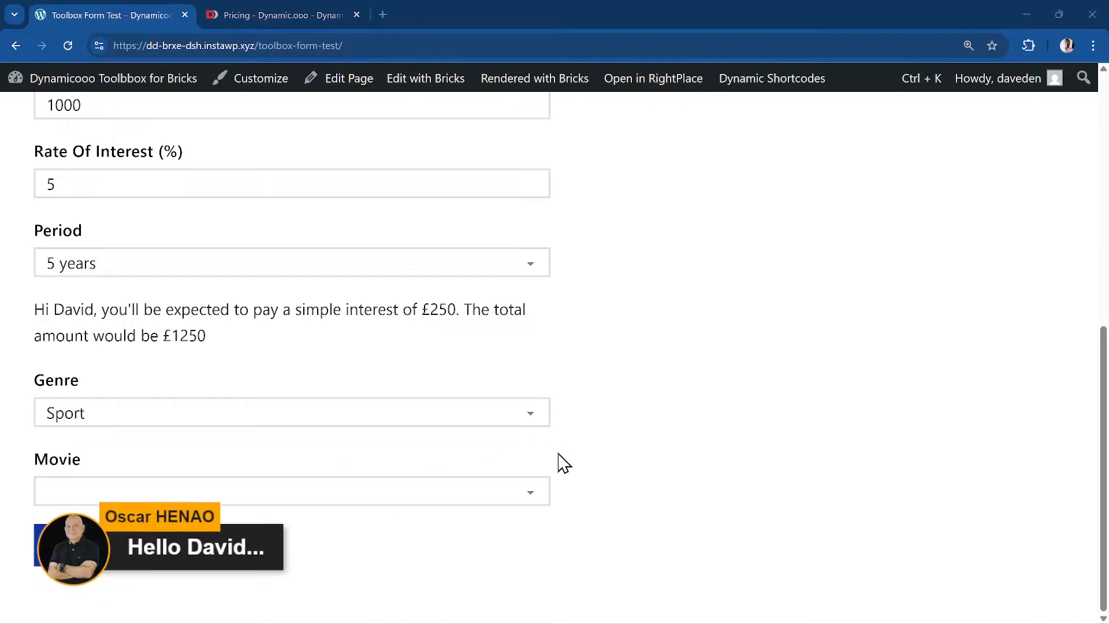
scroll(809, 391, up, 8)
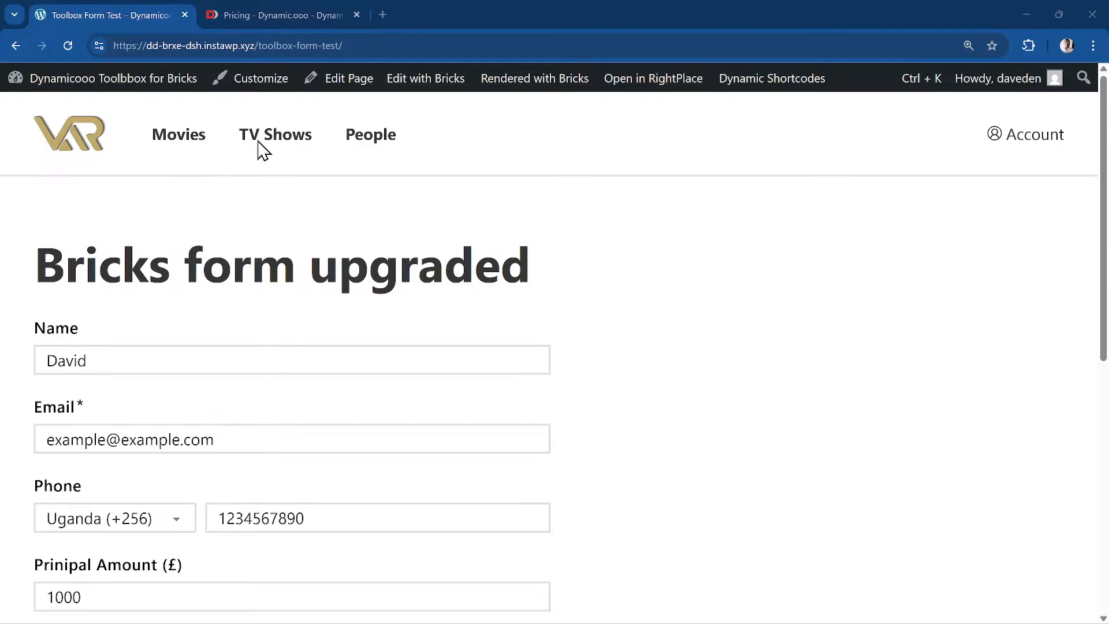
- Open the page in the Bricks builder and expand the Form element's PDF settings
right_click(439, 88)
click(496, 105)
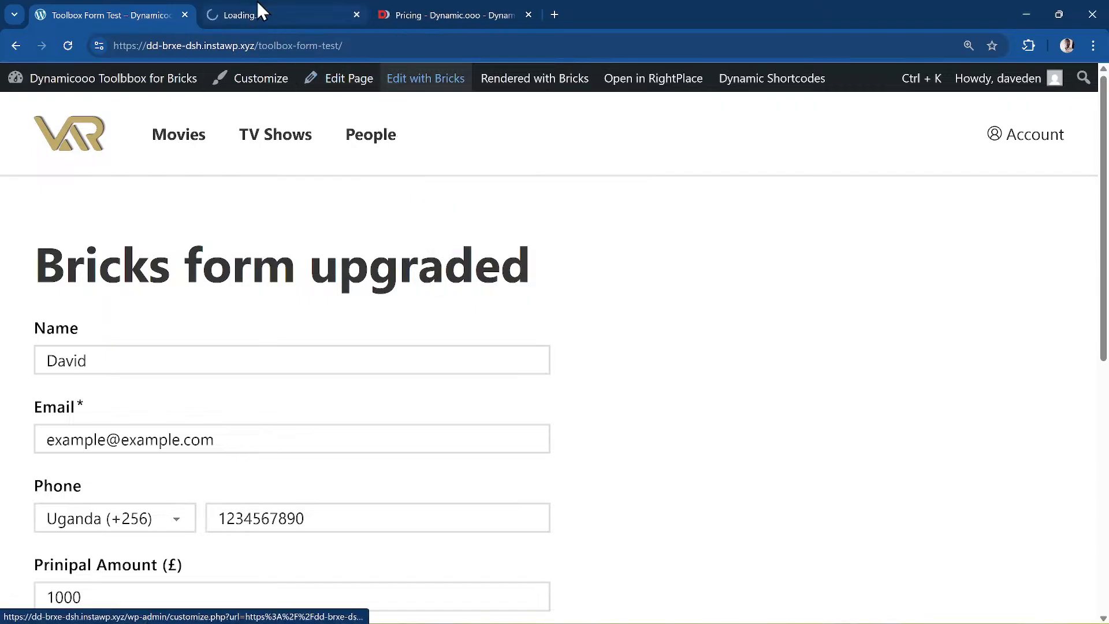
click(257, 7)
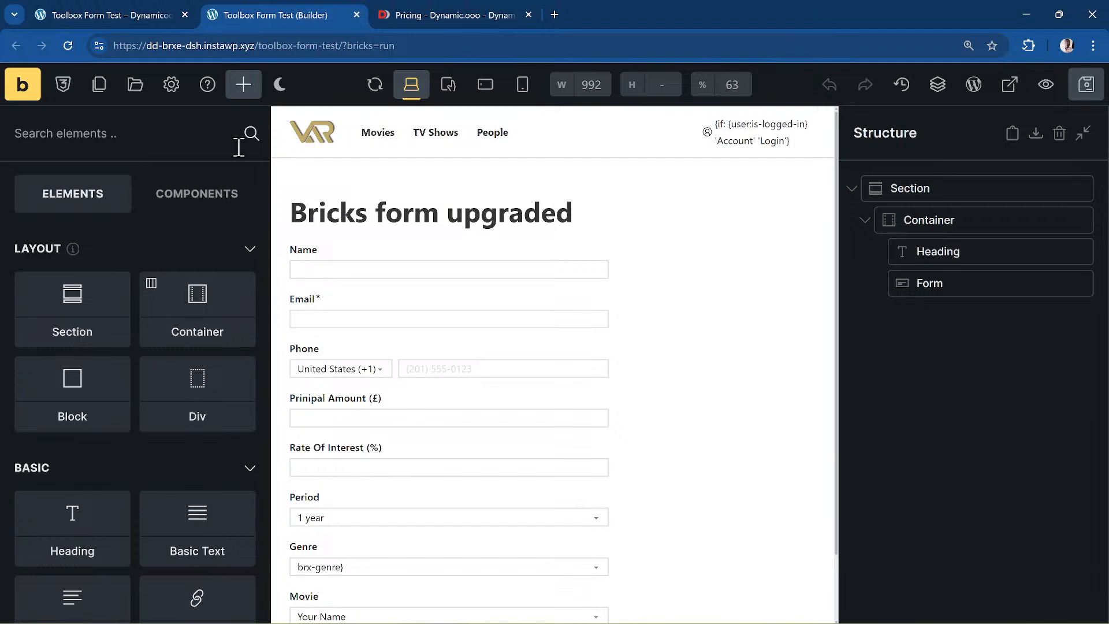
scroll(635, 349, down, 2)
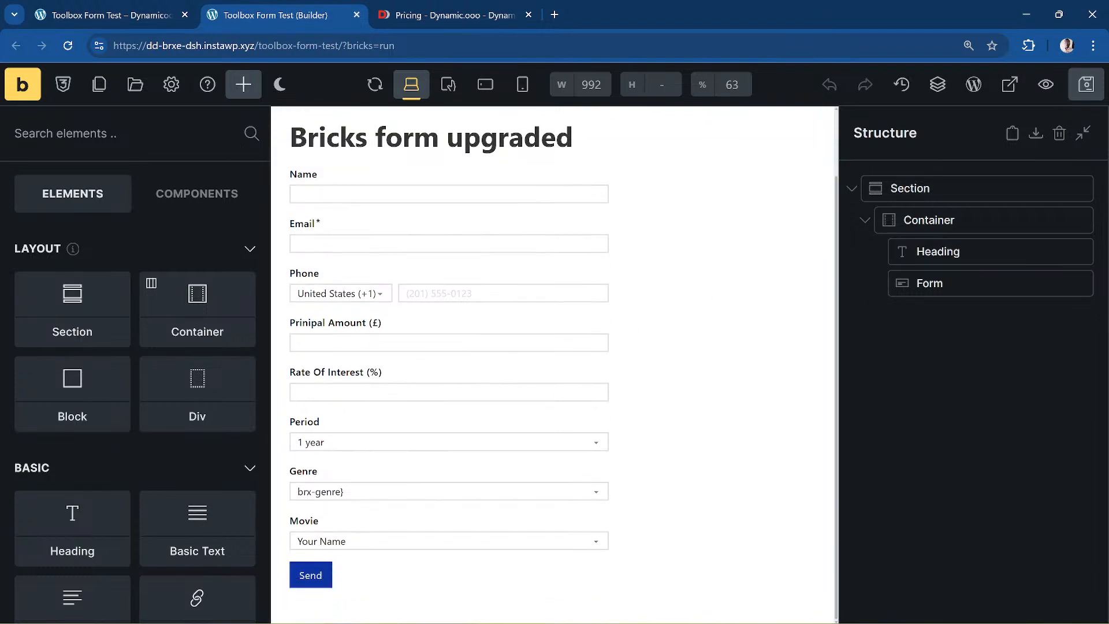
click(962, 282)
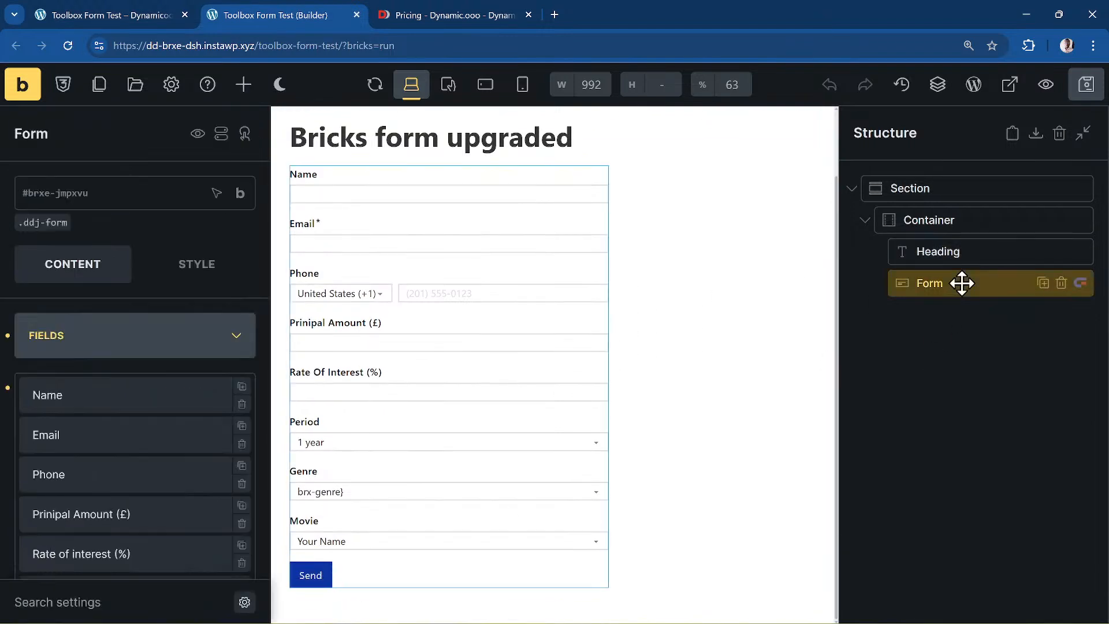
scroll(166, 423, down, 15)
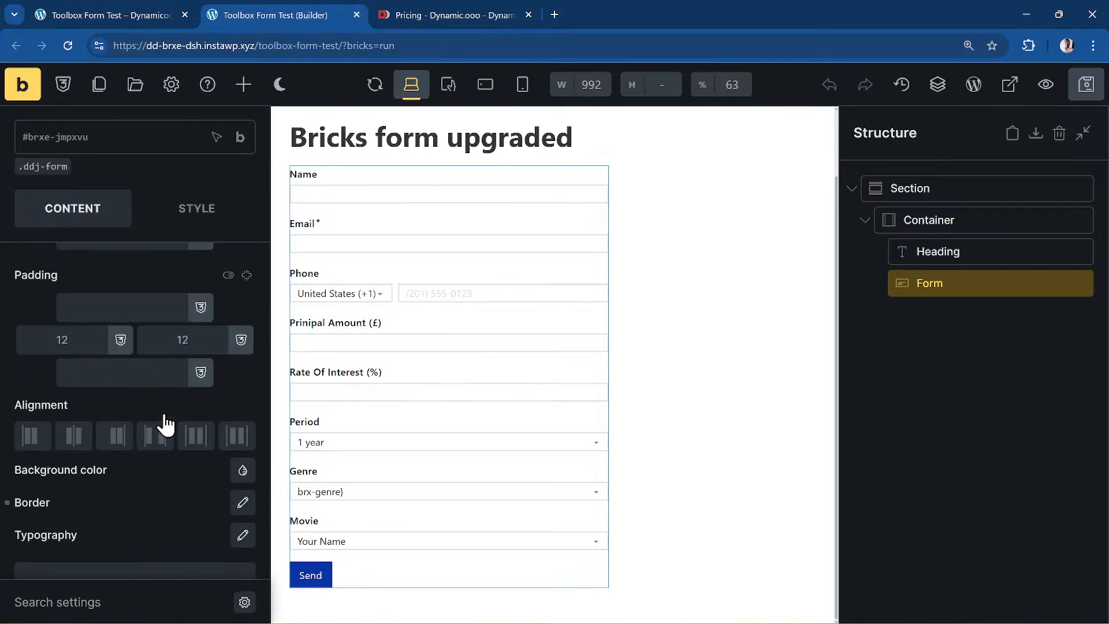
click(134, 527)
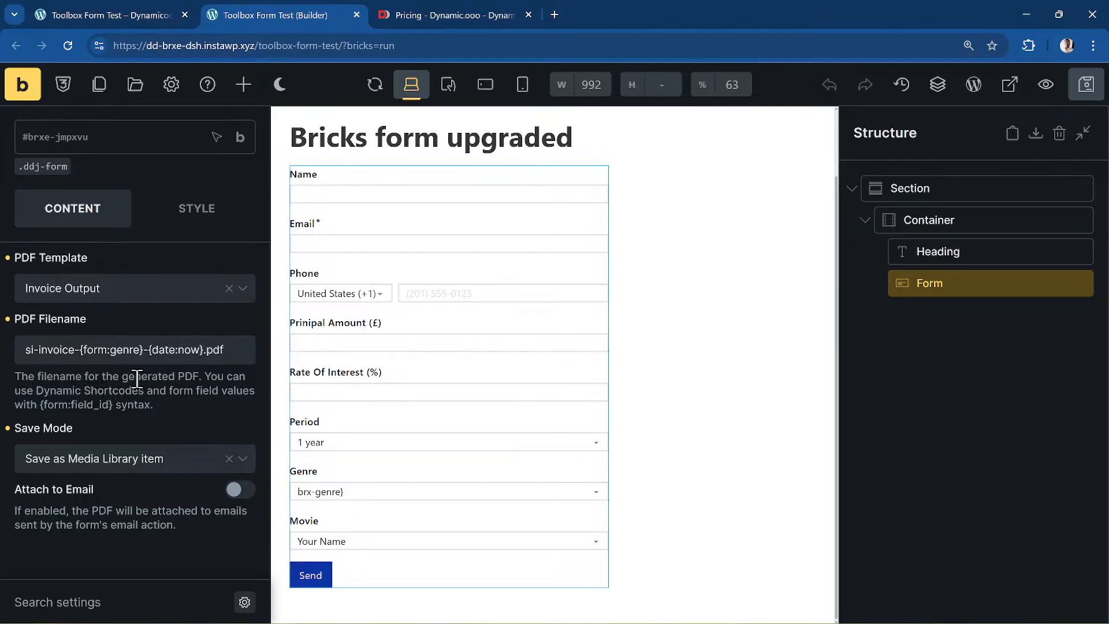
click(203, 346)
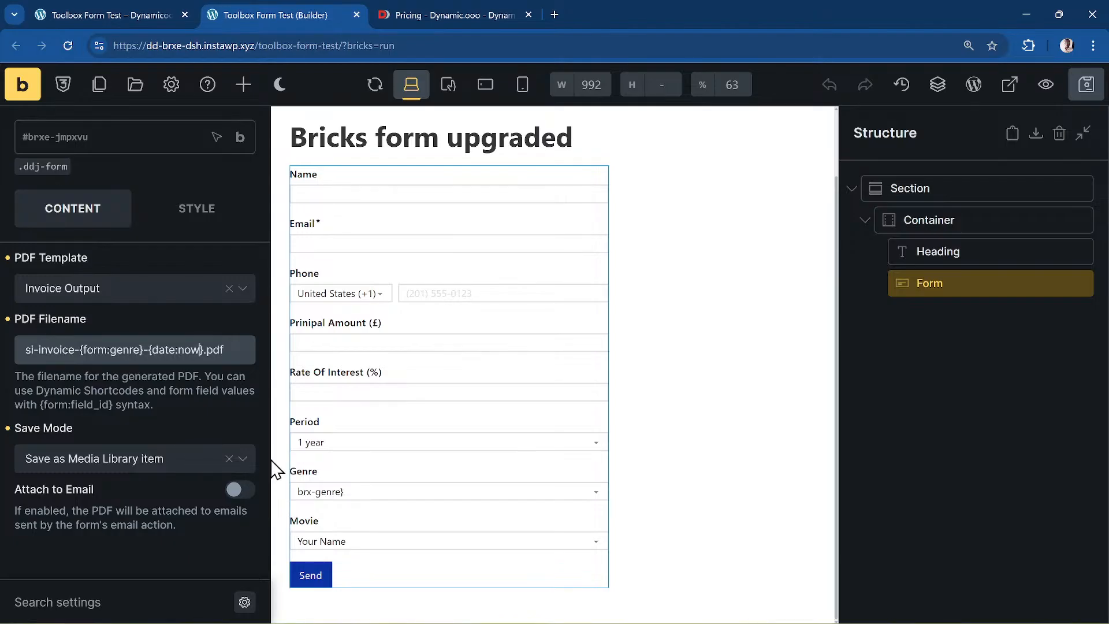
text(@format)
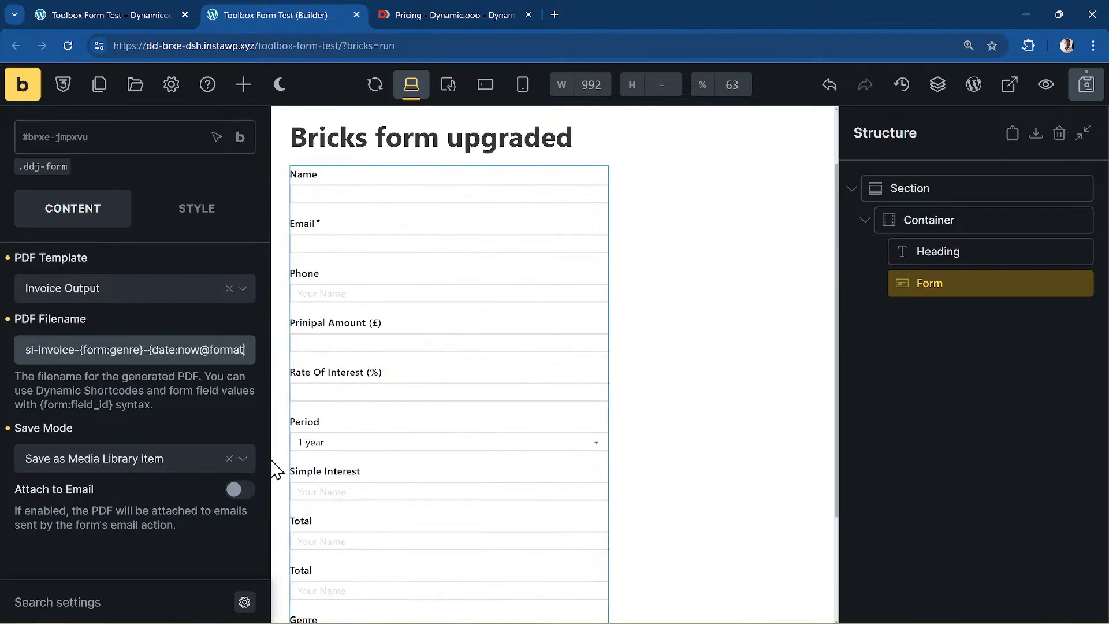
text(=Y)
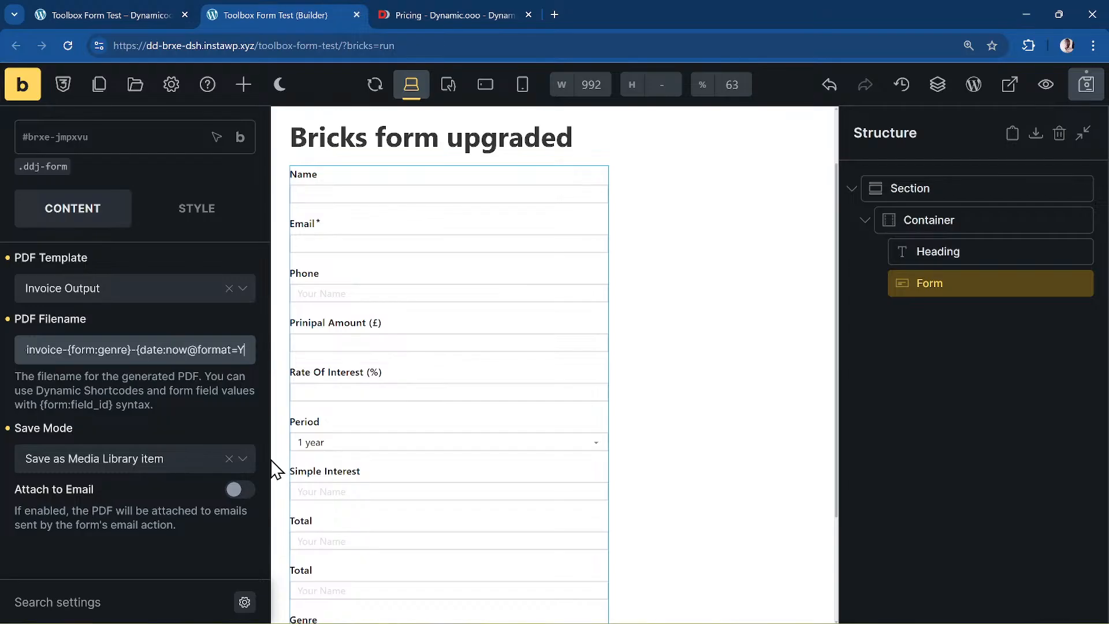
key(ctrl+s)
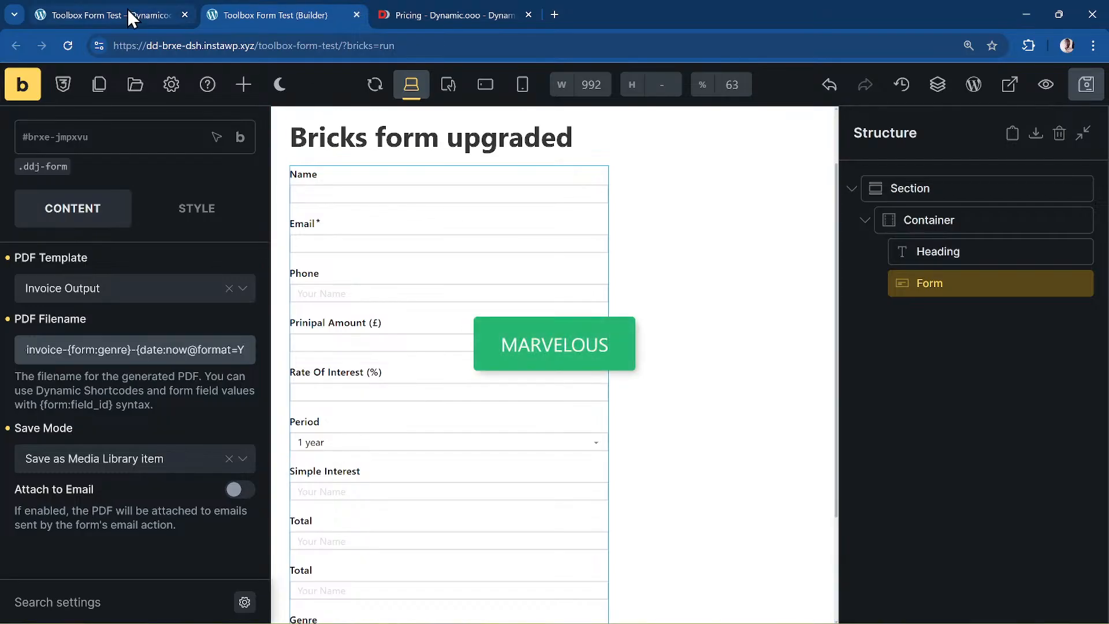
- On the live form page, choose Comedy as the Genre and send the form
click(128, 11)
scroll(149, 353, down, 8)
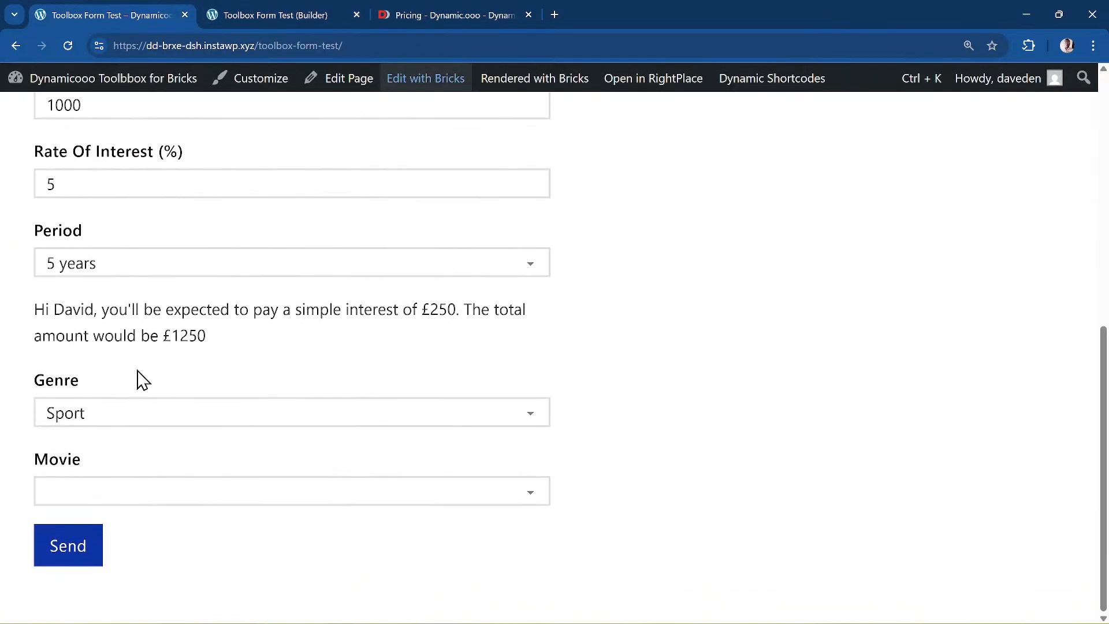
click(174, 421)
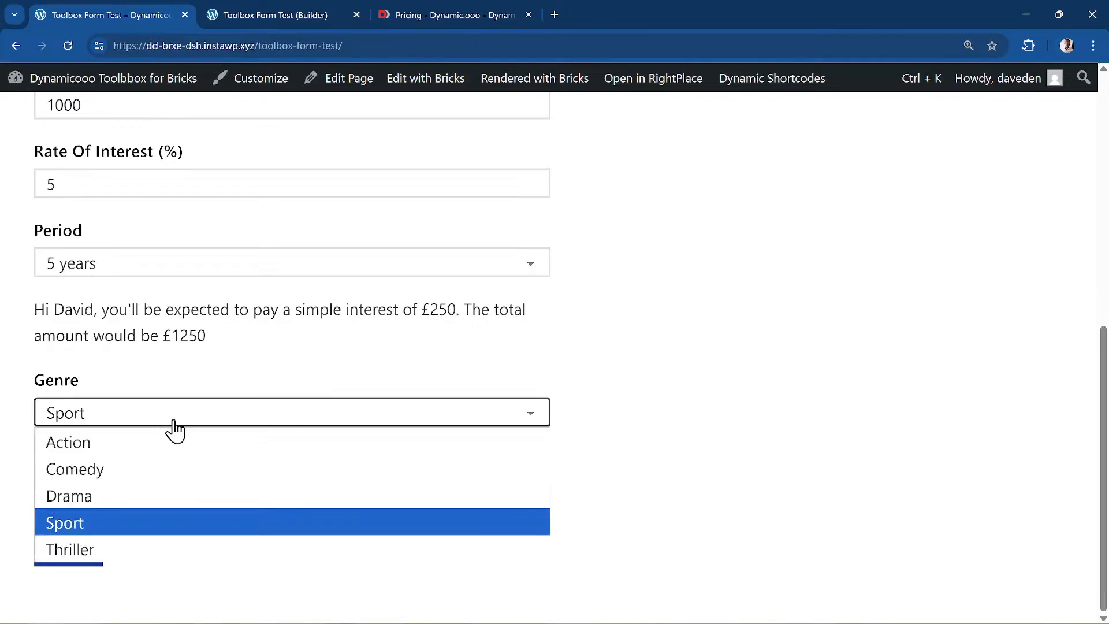
click(171, 474)
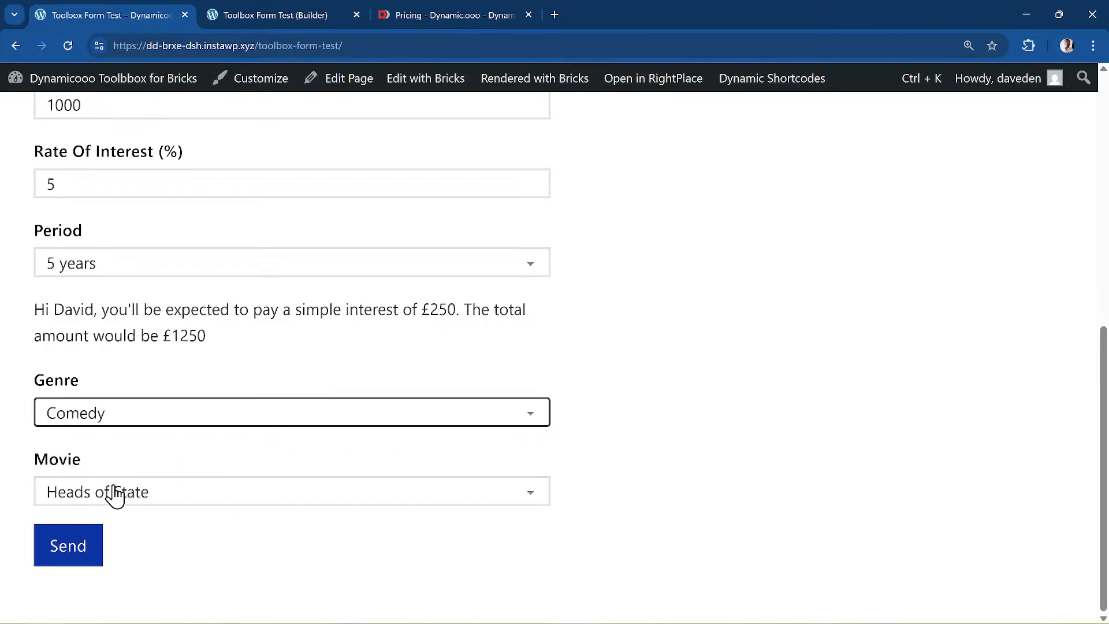
click(66, 566)
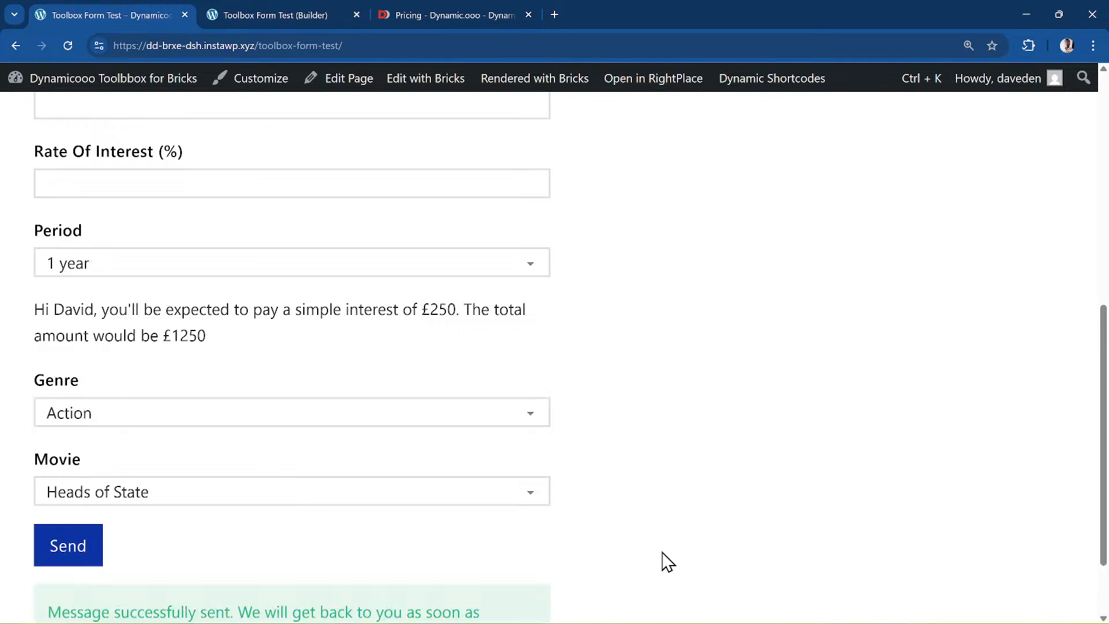
scroll(369, 562, down, 2)
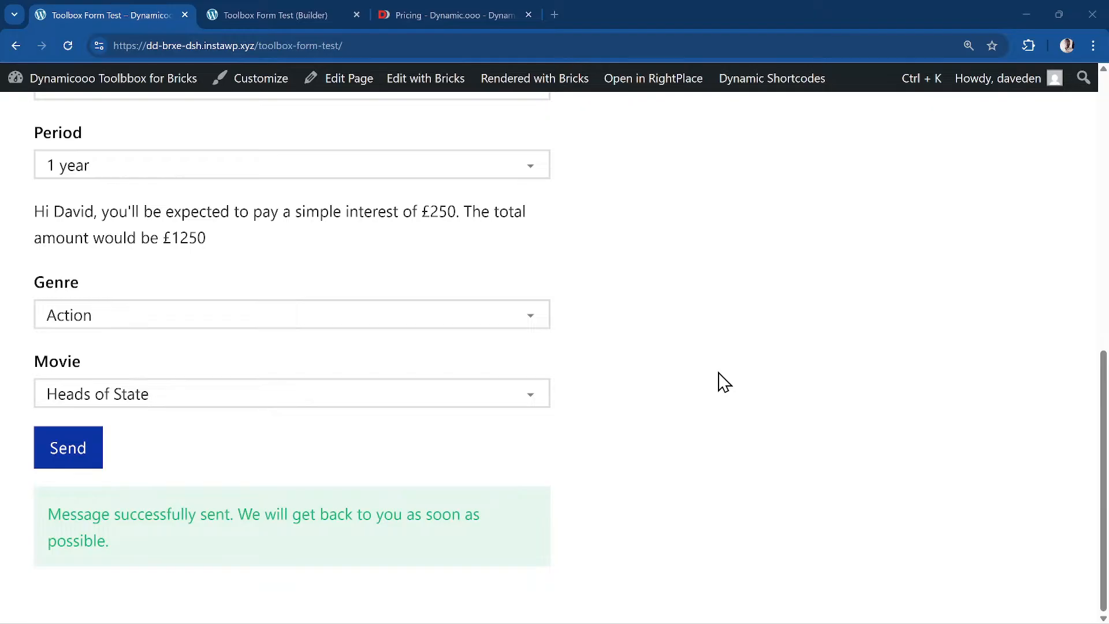
- Jump to Media > Library through the Ctrl+K command palette using 'medi'
key(ctrl+k)
text(med)
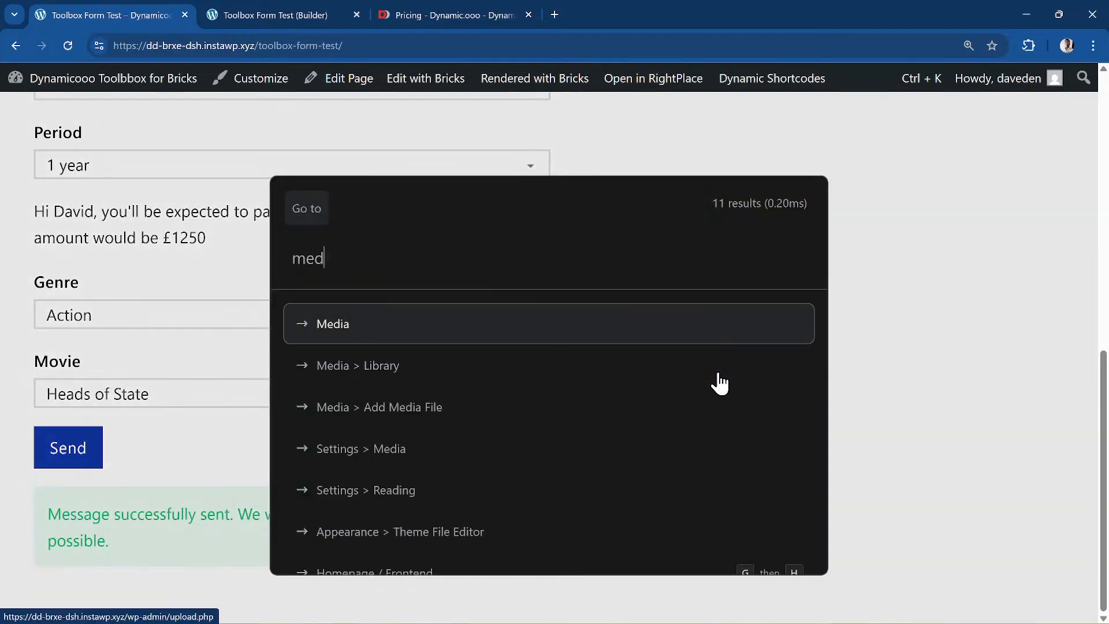
text(i)
key(Return)
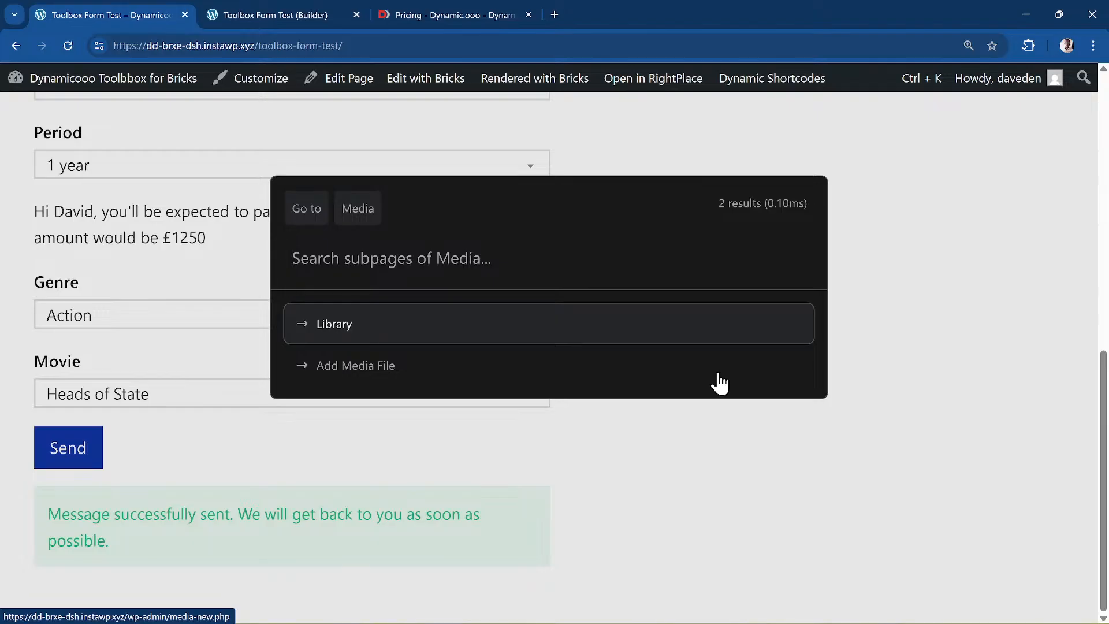
key(Return)
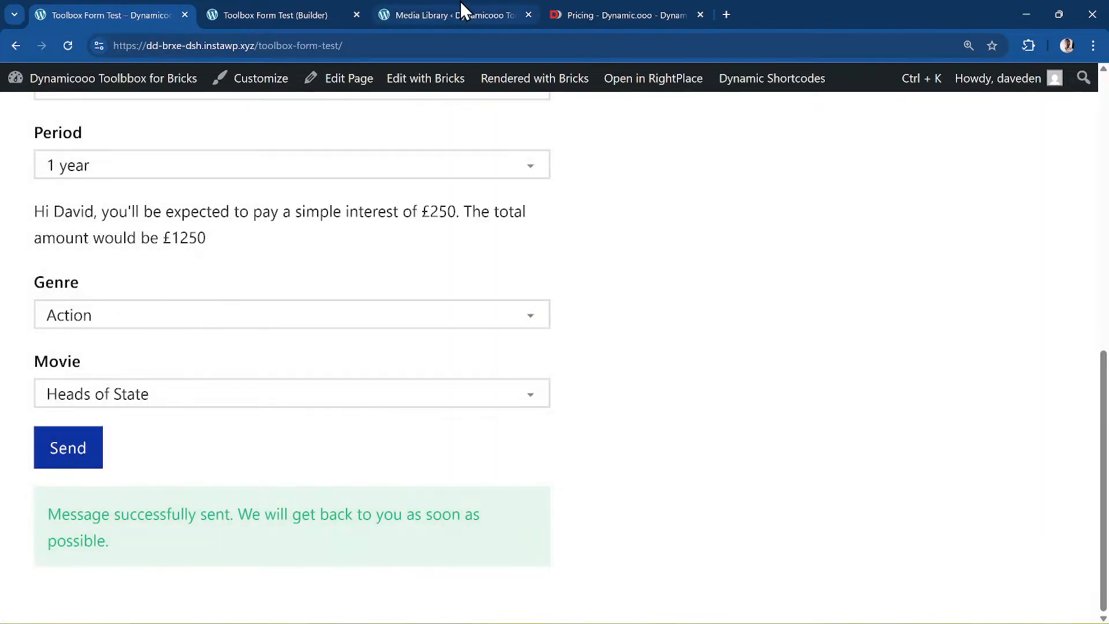
click(462, 9)
scroll(512, 161, down, 2)
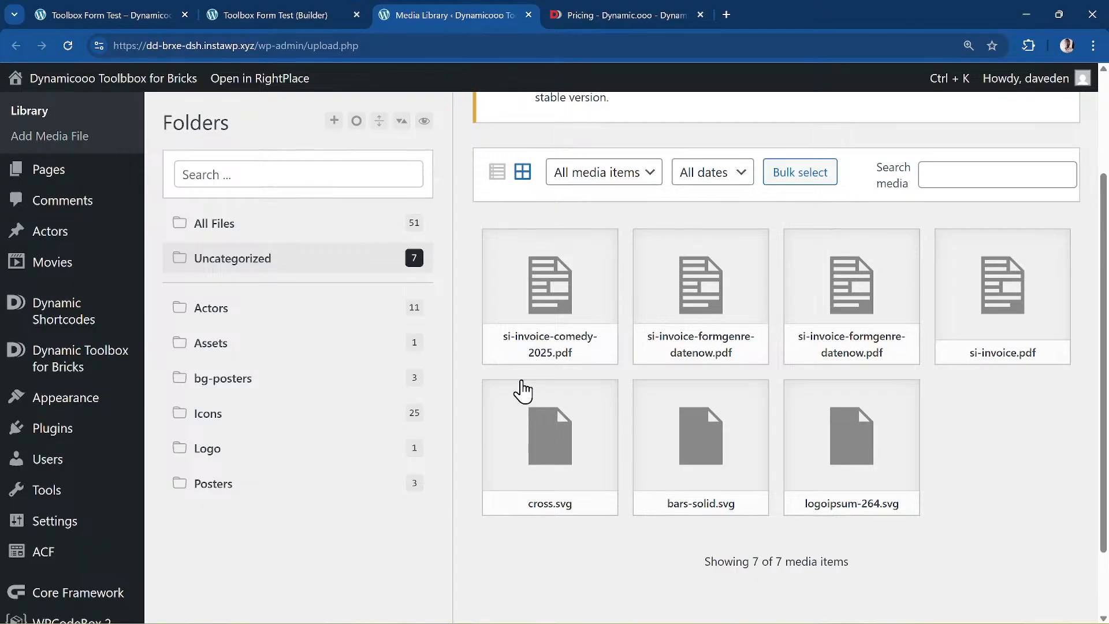
- Copy the file URL of si-invoice-comedy-2025.pdf from its attachment details
click(543, 301)
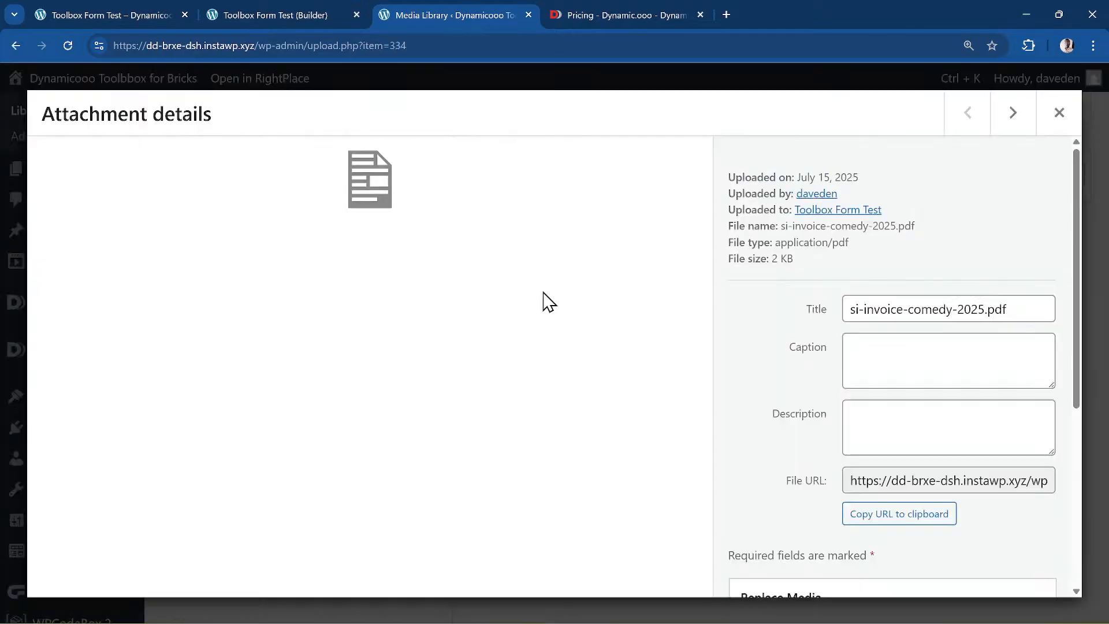
click(953, 479)
click(926, 521)
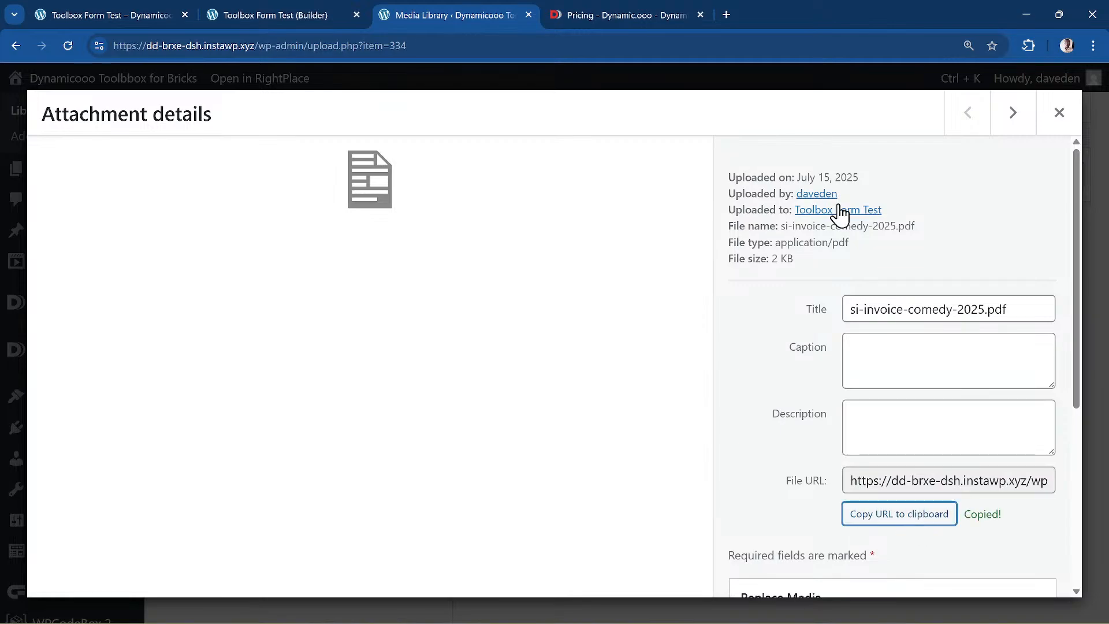
click(726, 14)
- Load the copied PDF URL and scroll the invoice showing 250 interest and 1250 total
click(689, 45)
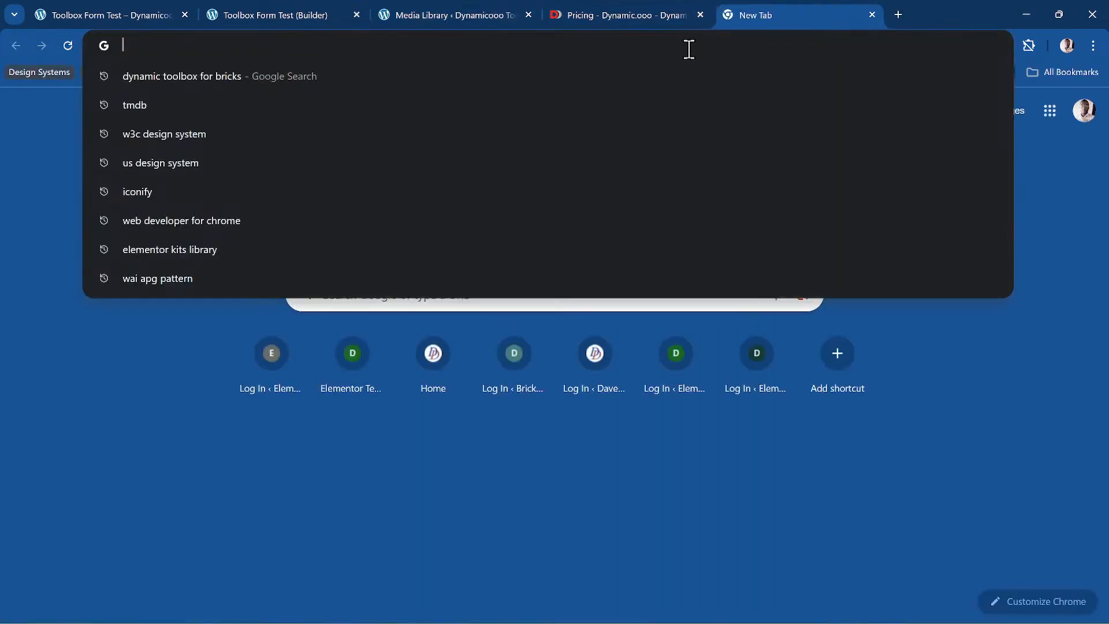
text(https://dd-brxe-dsh.instawp.xyz/wp-content/uploads/si-invoice-comedy-2025.pdf)
key(Return)
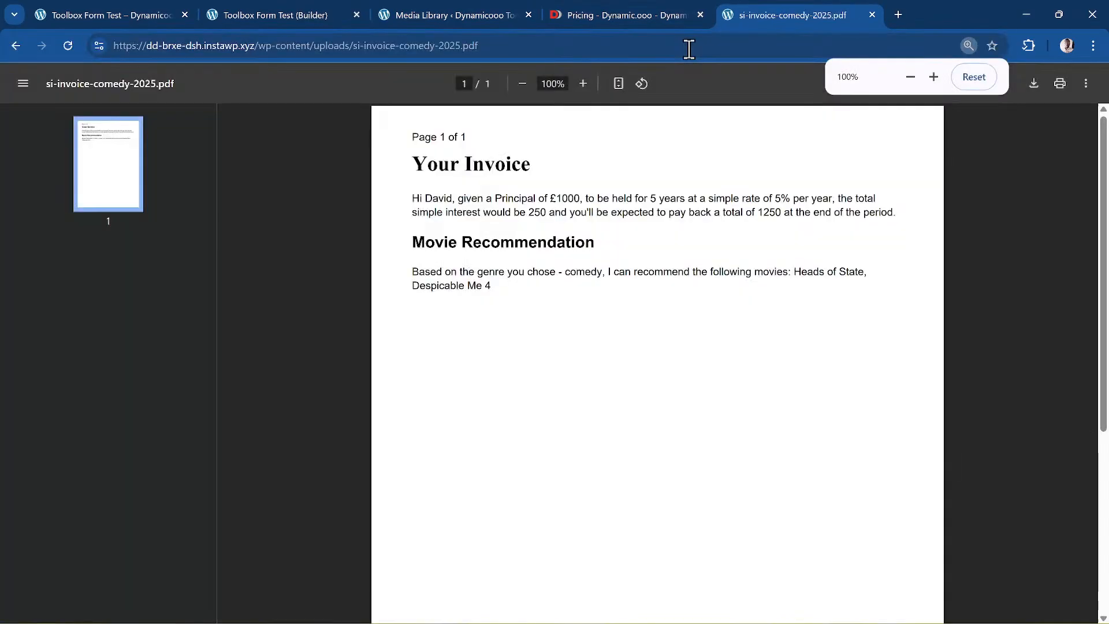
ctrl+scroll(738, 298, up, 3)
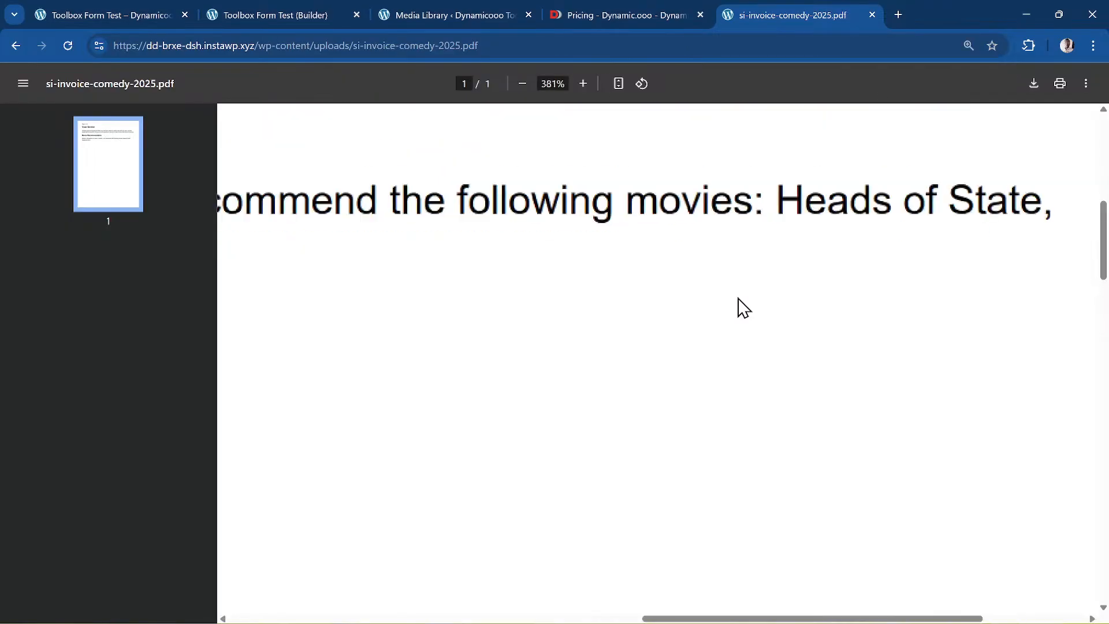
ctrl+scroll(738, 300, down, 3)
ctrl+scroll(737, 299, up, 3)
scroll(602, 404, down, 2)
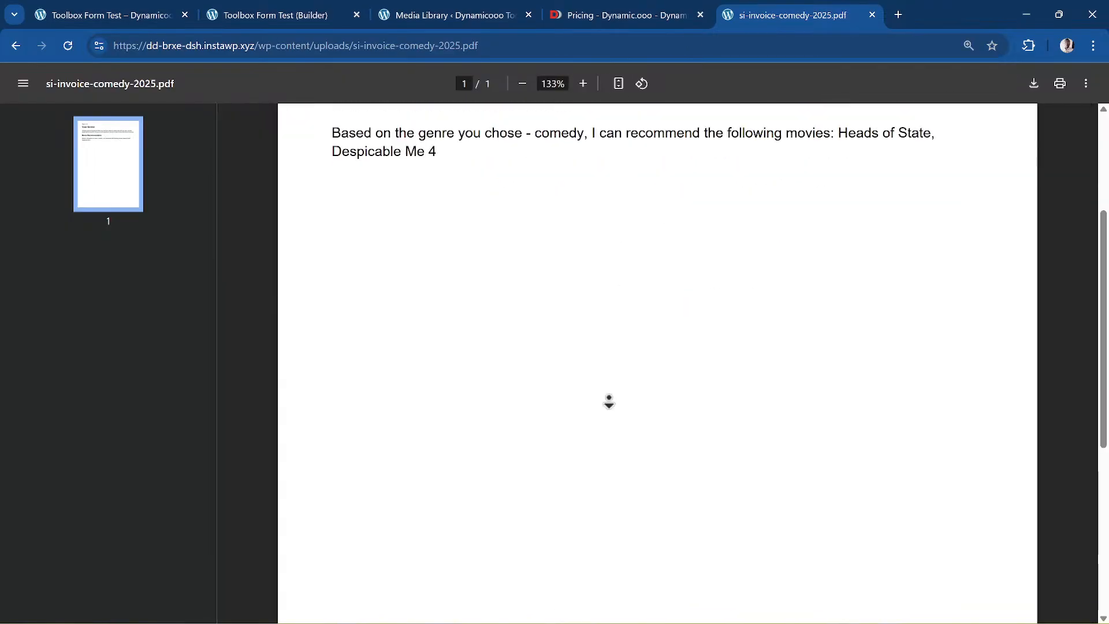
scroll(602, 404, up, 3)
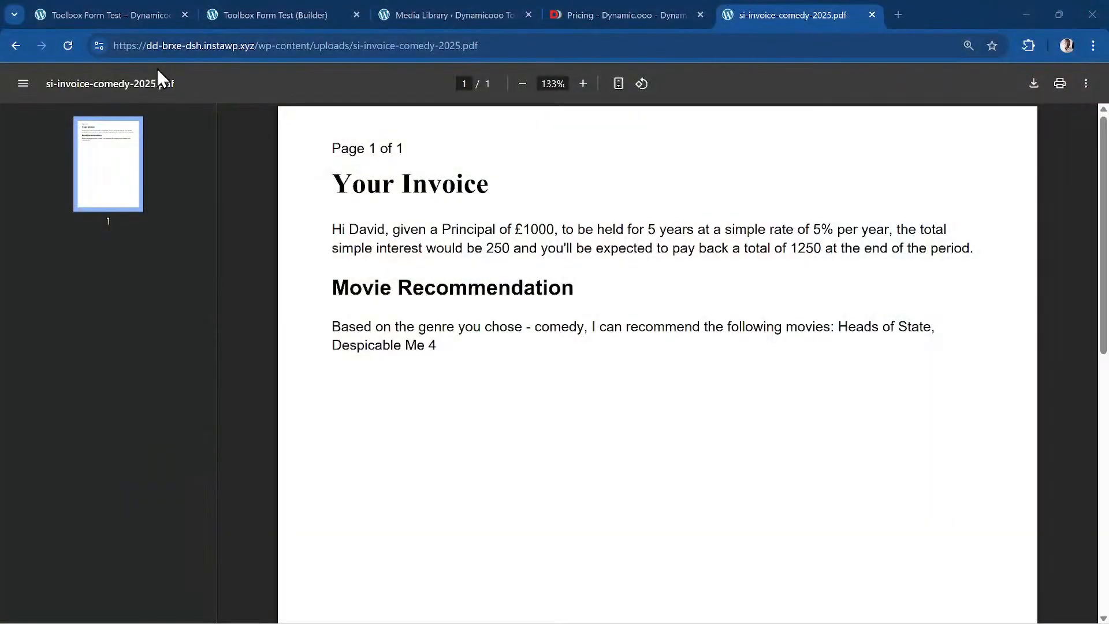
- From the live form page, start a new page from the Create palette
click(129, 9)
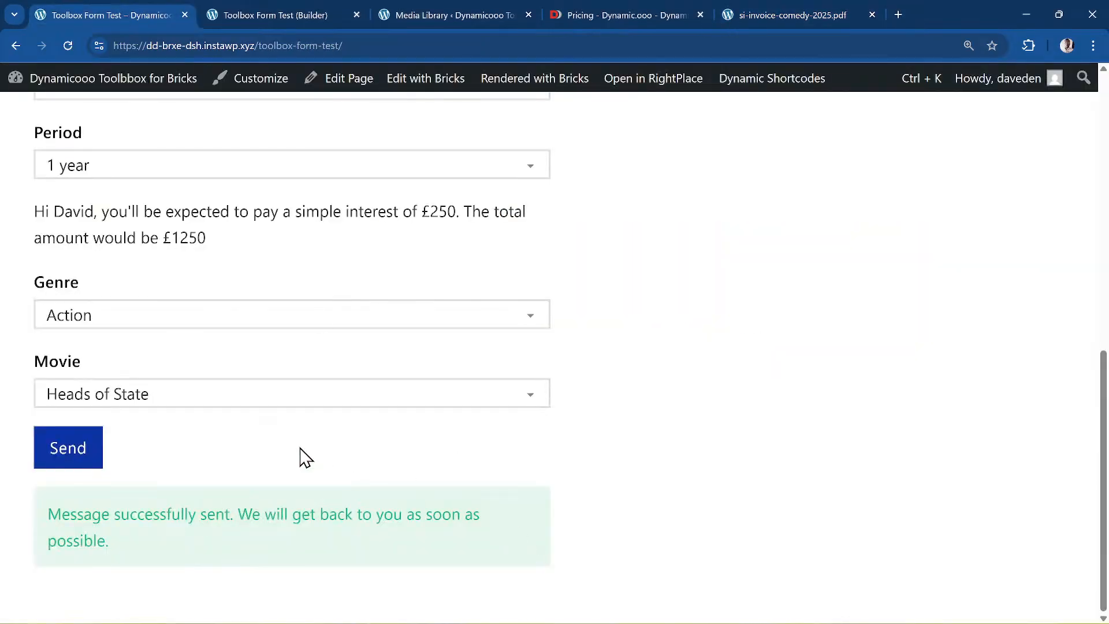
scroll(299, 454, up, 6)
scroll(299, 448, up, 3)
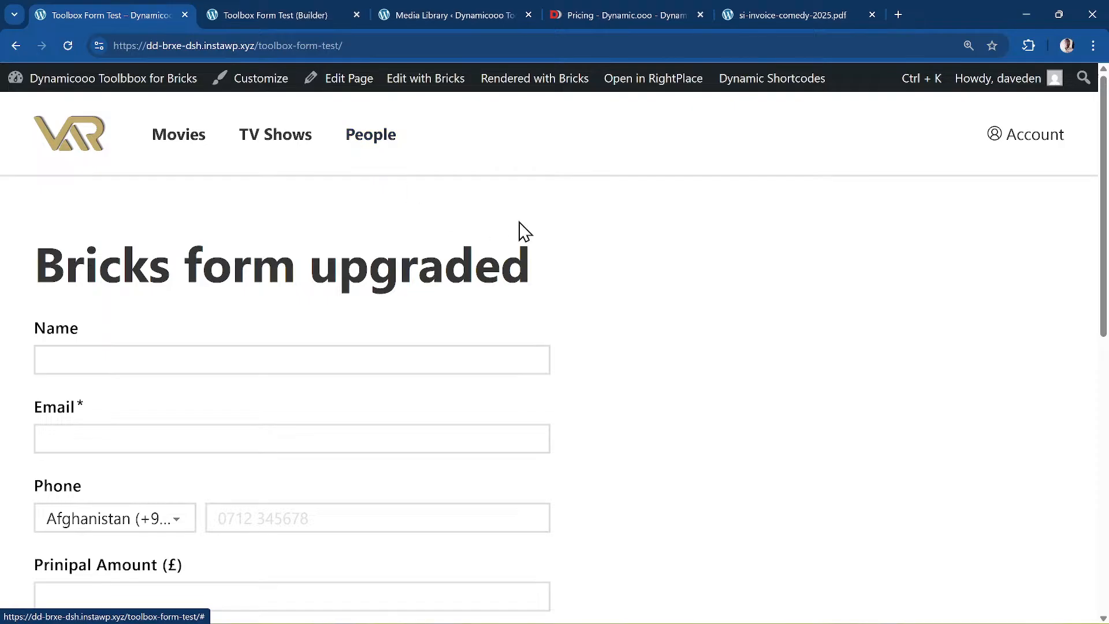
mouse_move(428, 87)
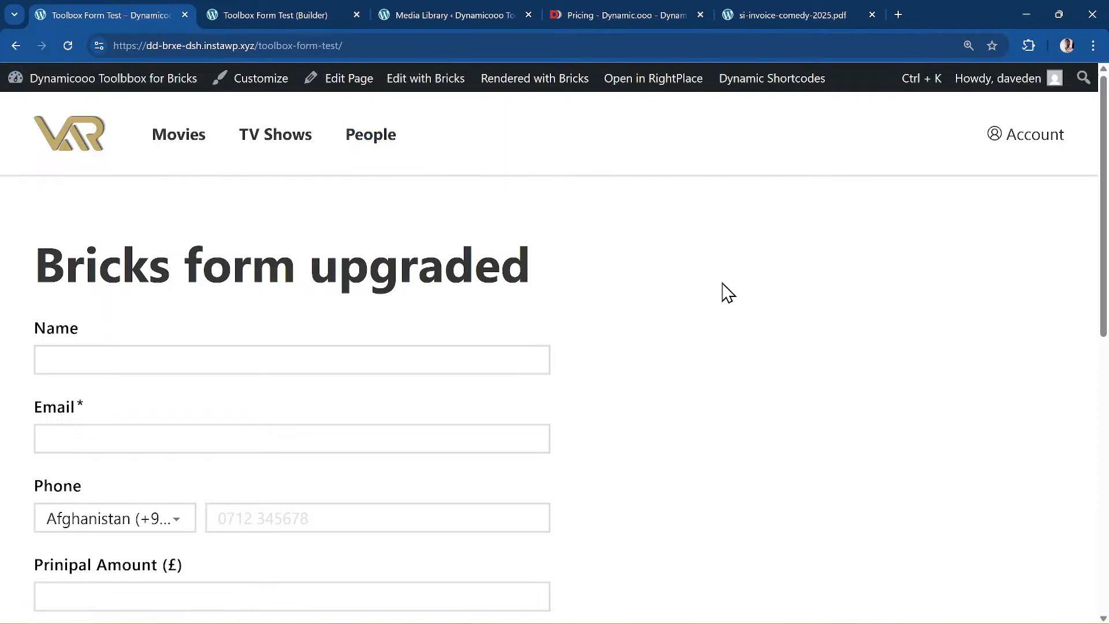
key(ctrl+k)
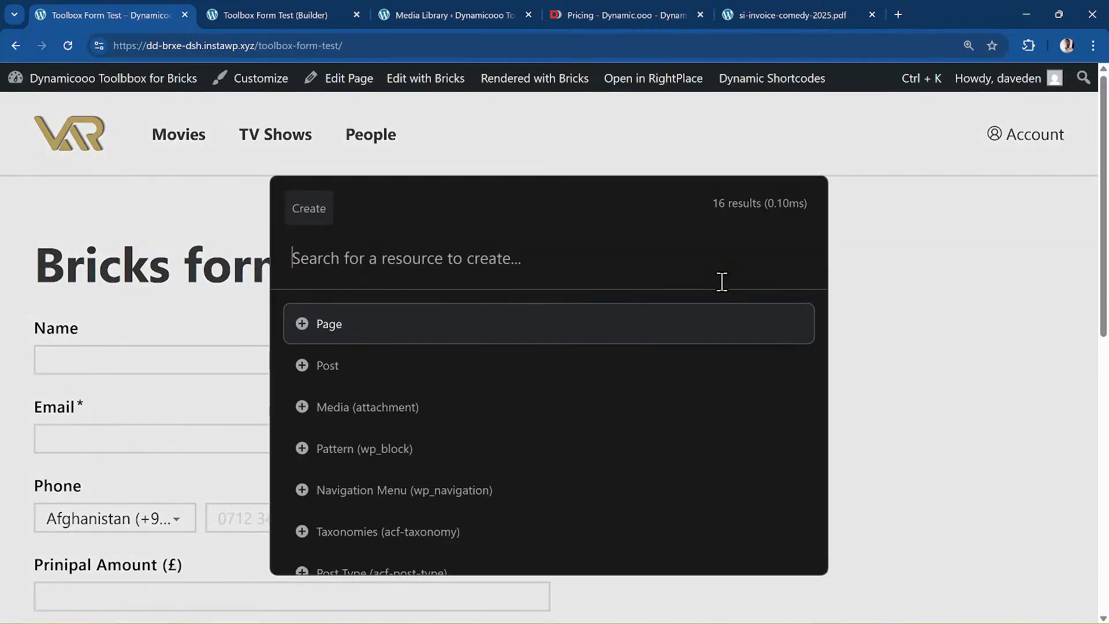
key(Return)
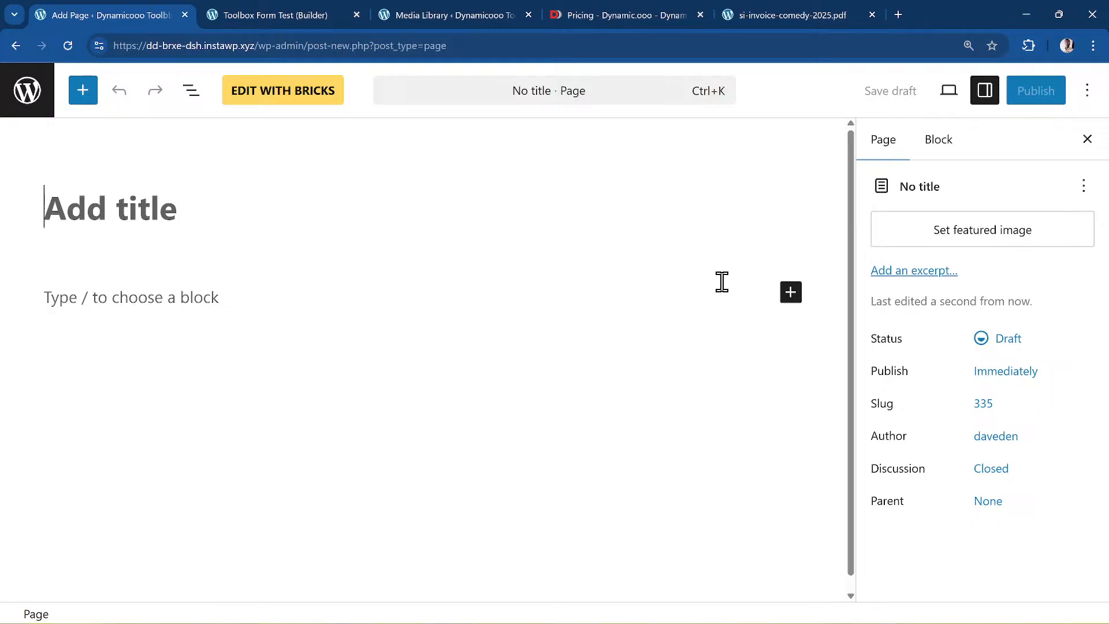
- Title the new page 'Live stream test' and publish it
text(Live steam)
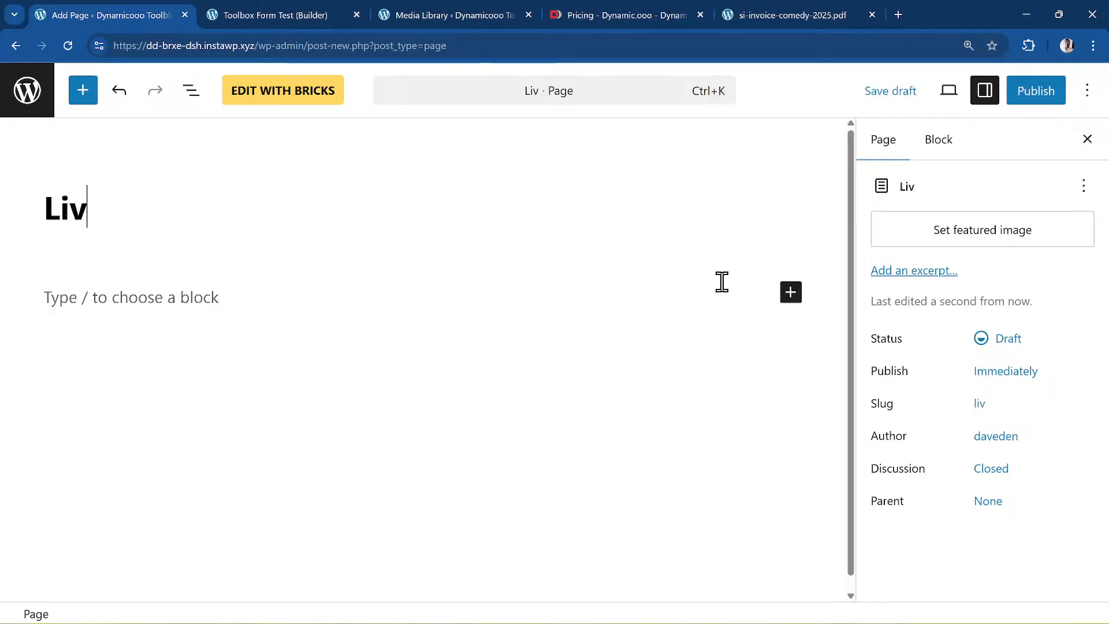
key(BackSpace)
key(BackSpace)
key(BackSpace)
key(BackSpace)
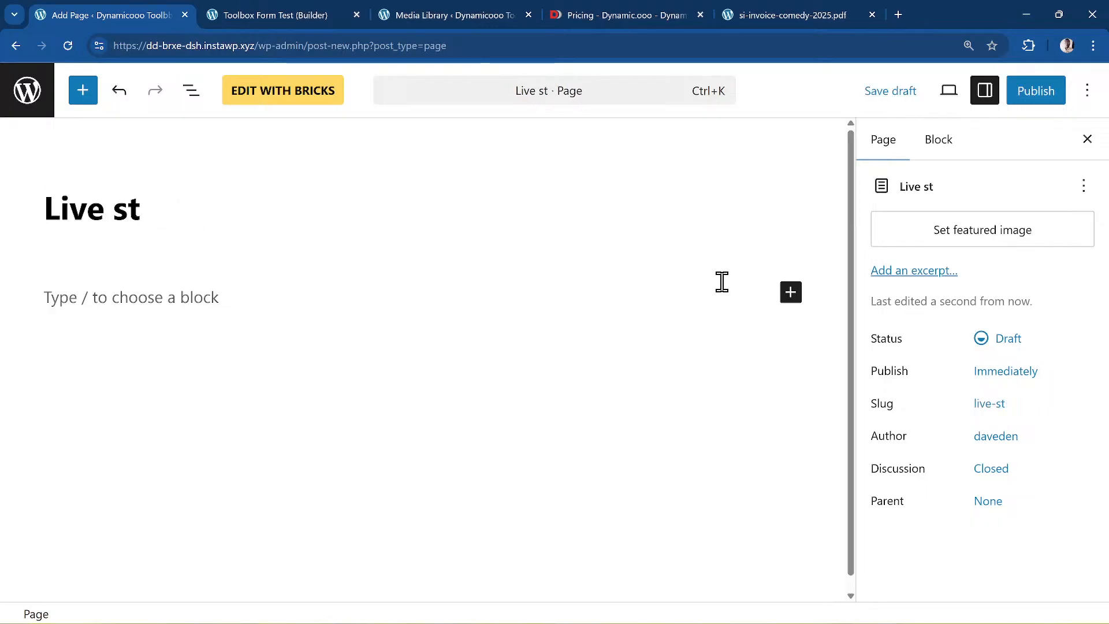
text(ream test)
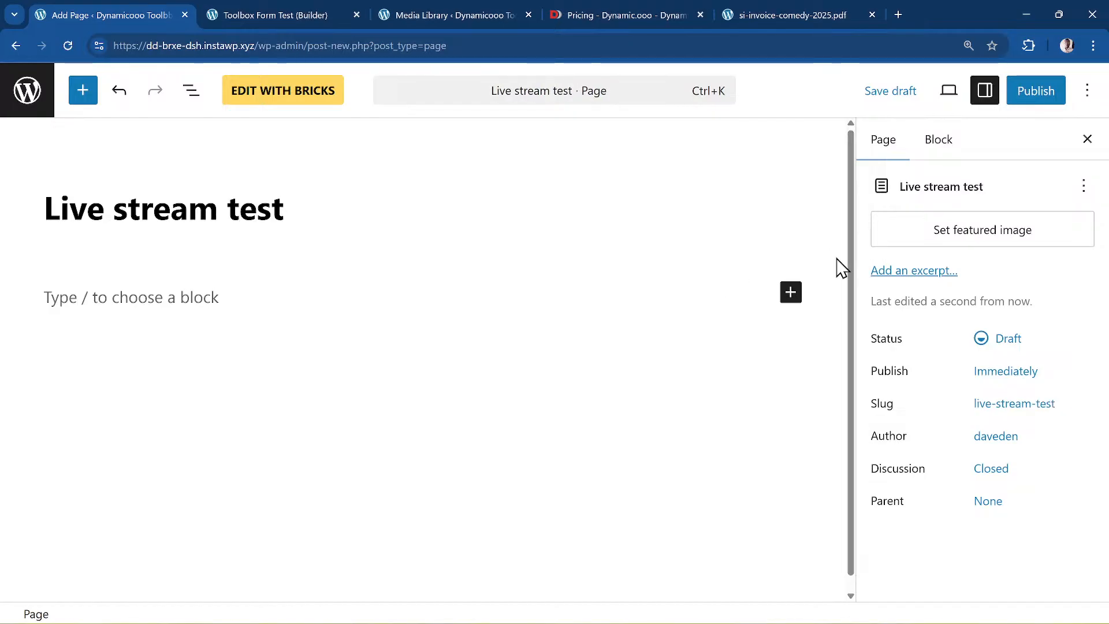
click(1022, 101)
click(1022, 99)
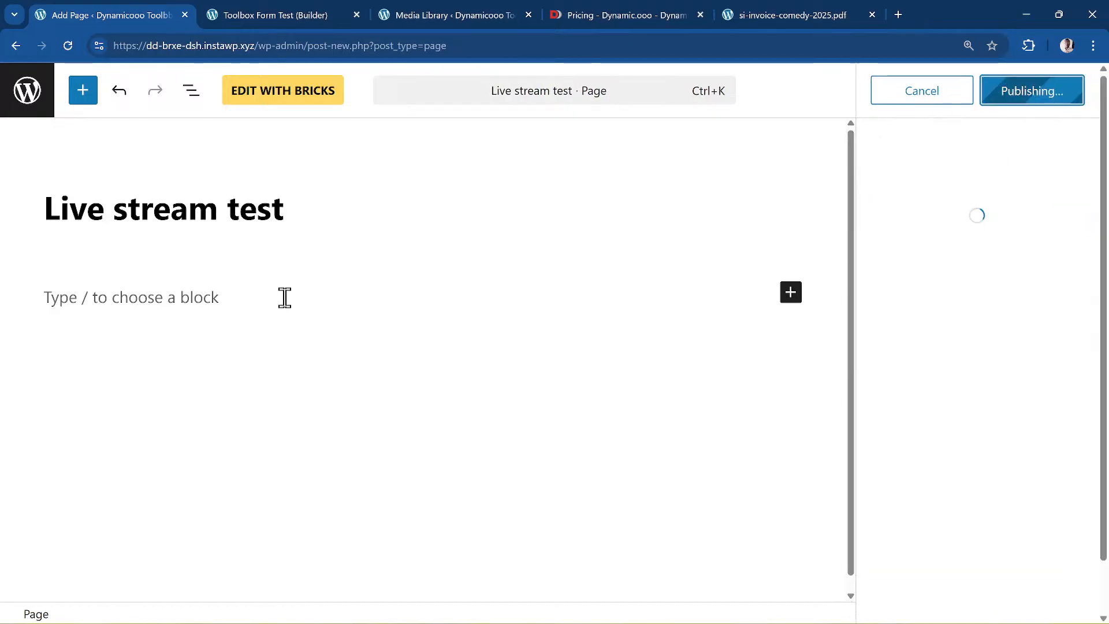
- Open the Live stream test page in Bricks Builder and browse the Elements panel
click(263, 99)
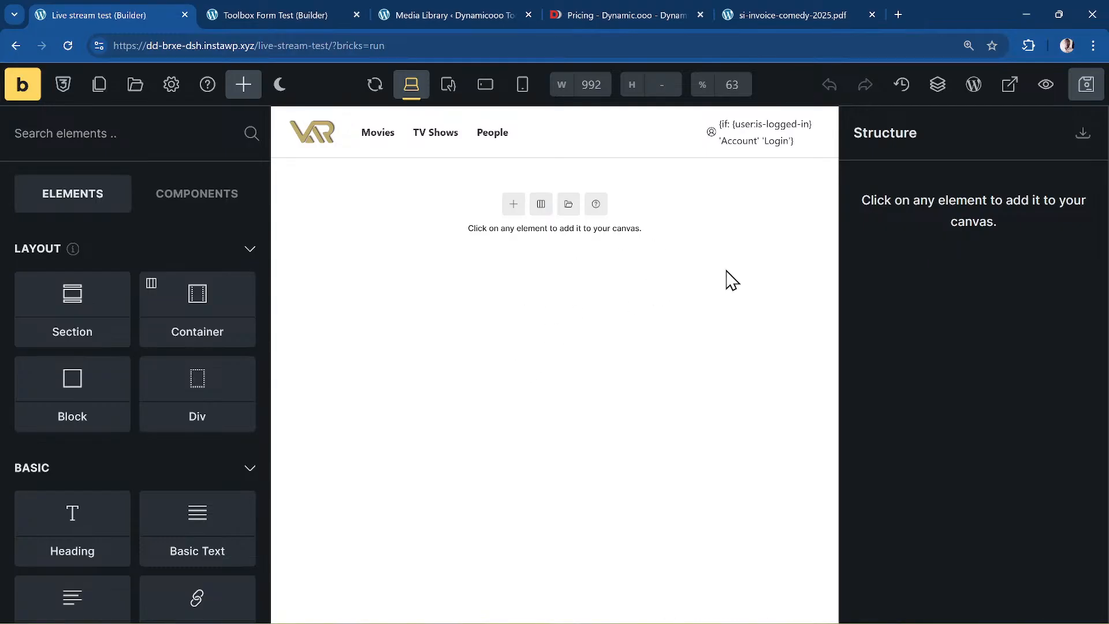
scroll(202, 397, down, 20)
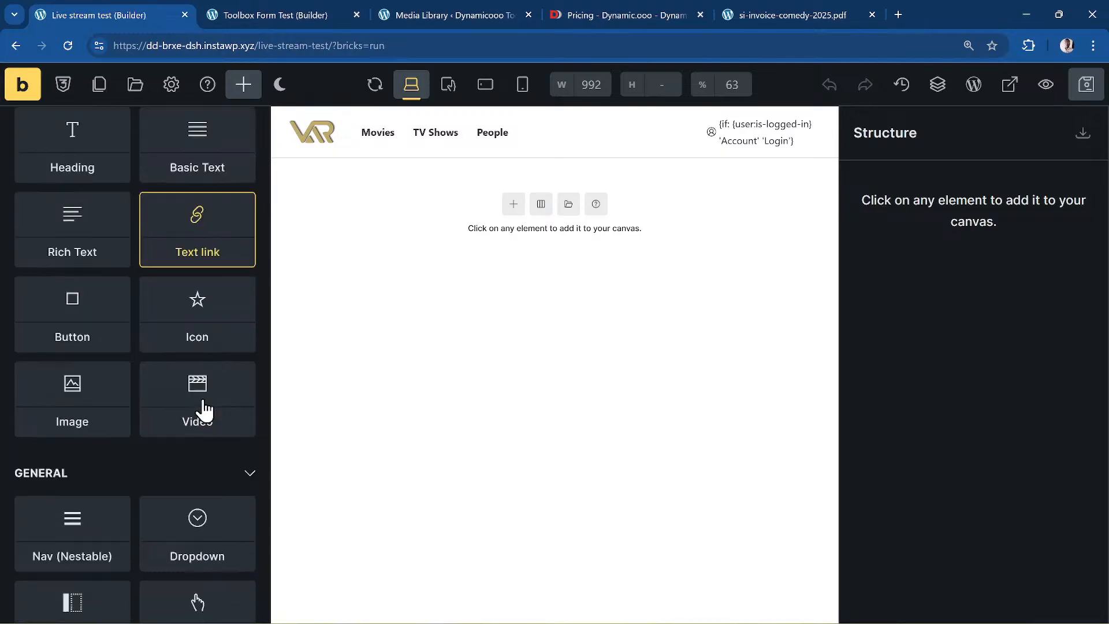
scroll(202, 397, down, 15)
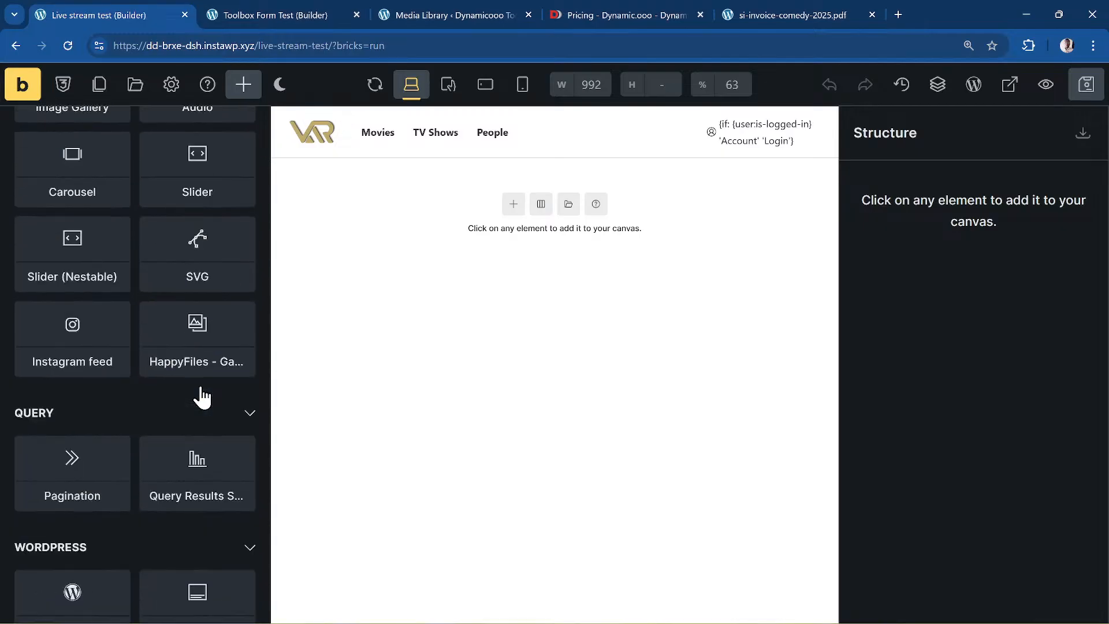
scroll(203, 397, down, 8)
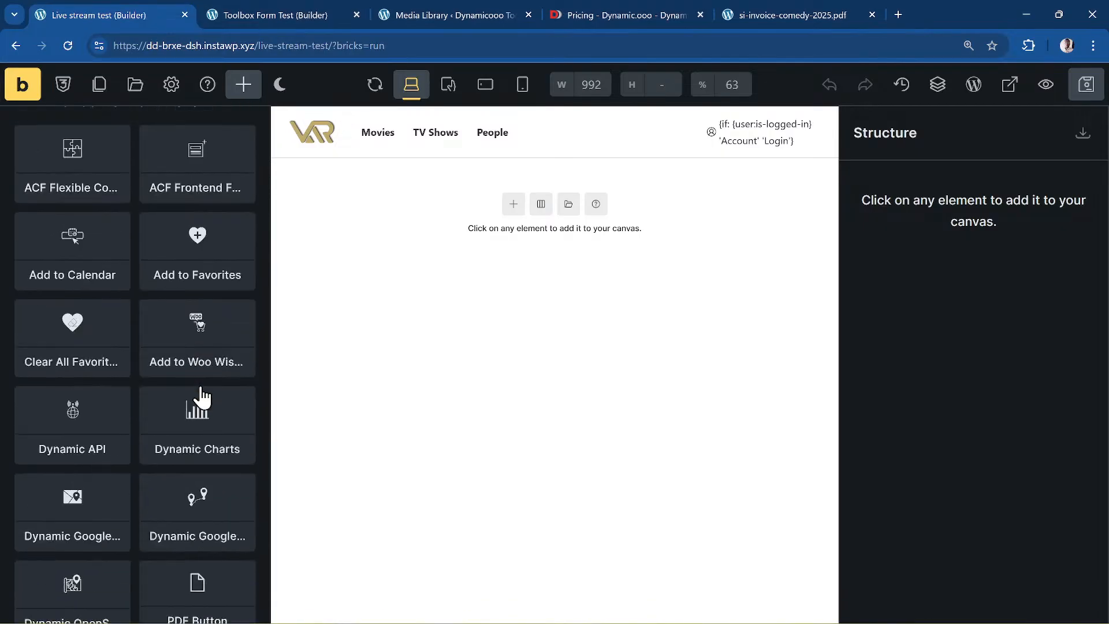
scroll(202, 397, up, 3)
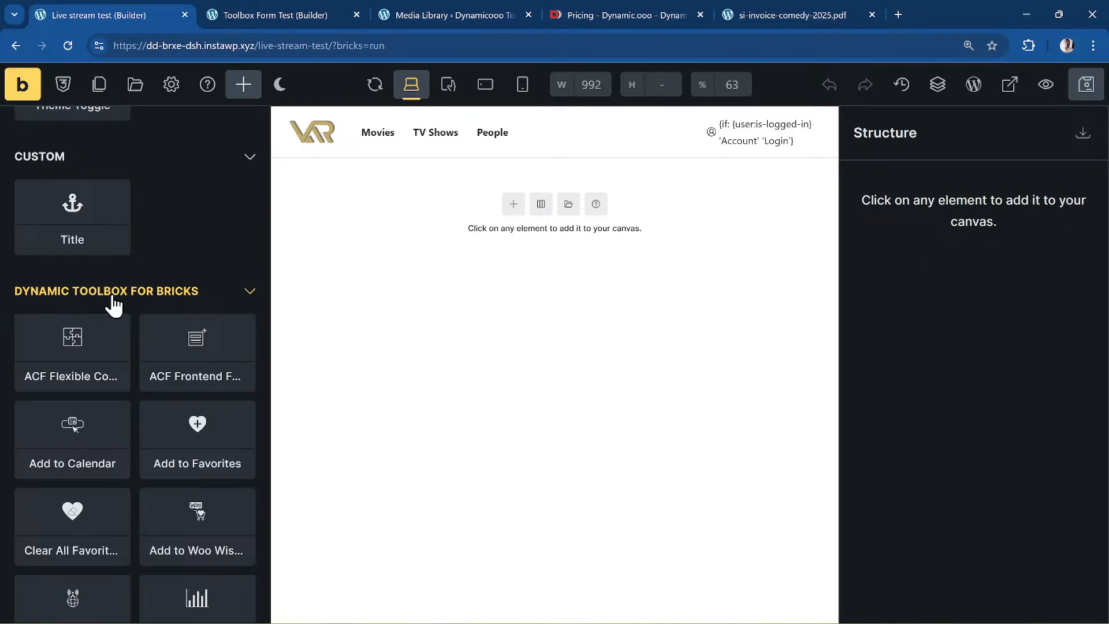
scroll(181, 309, down, 3)
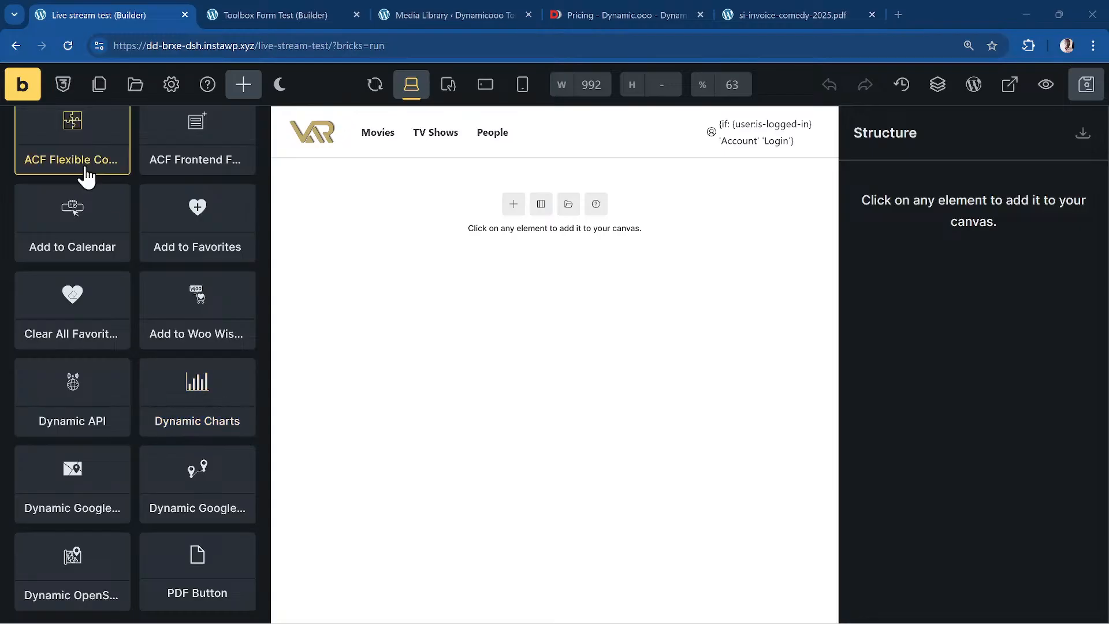
- Scroll down to the Dynamic Toolbox for Bricks elements and bring up the command palette with Ctrl+K
drag(1107, 202, 1108, 433)
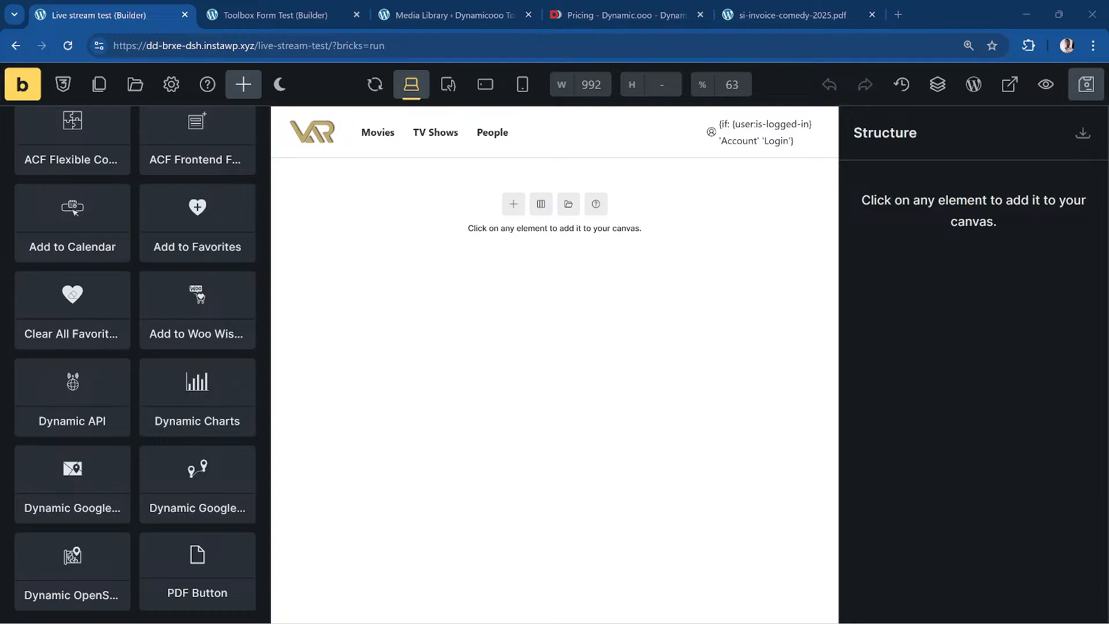
drag(832, 621, 1108, 168)
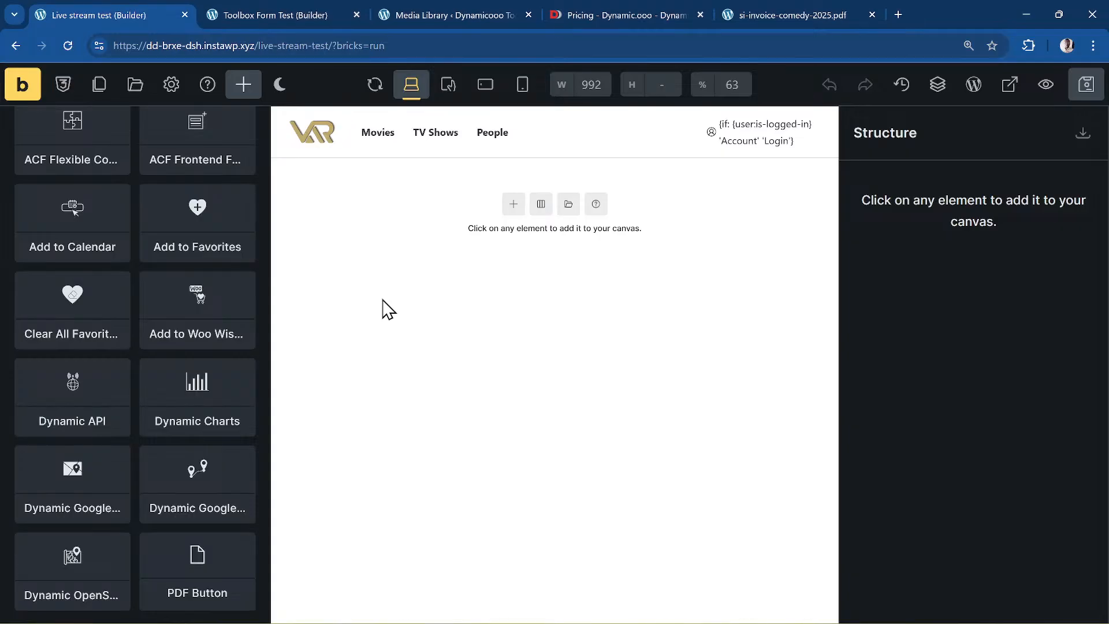
key(ctrl+k)
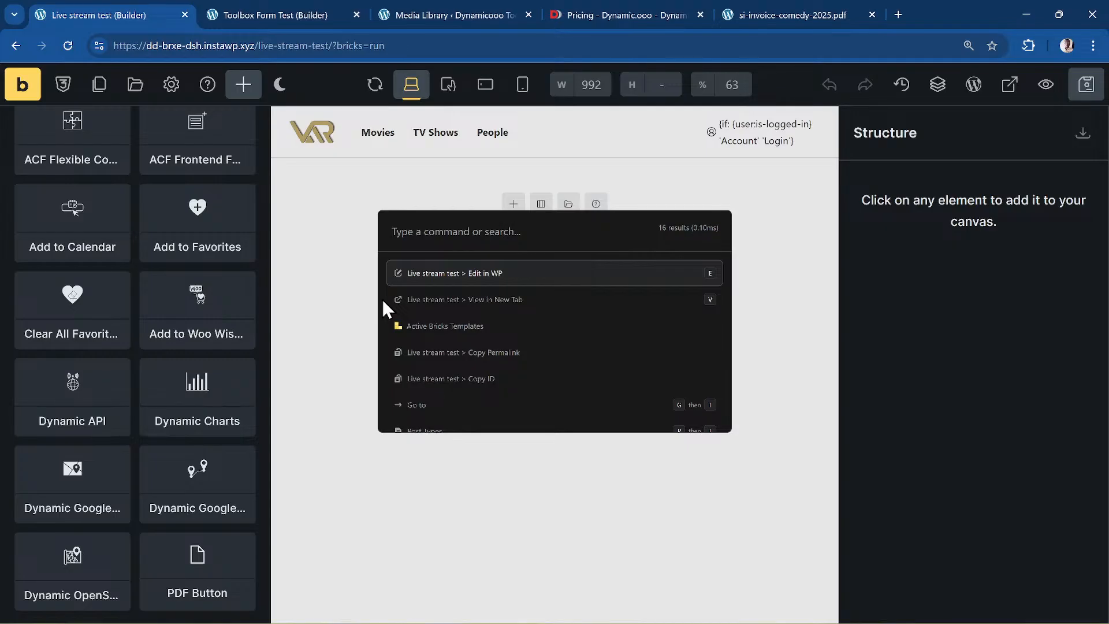
- In the palette, search 'inter' and open Internal > Keyboard Shortcuts
text(inter)
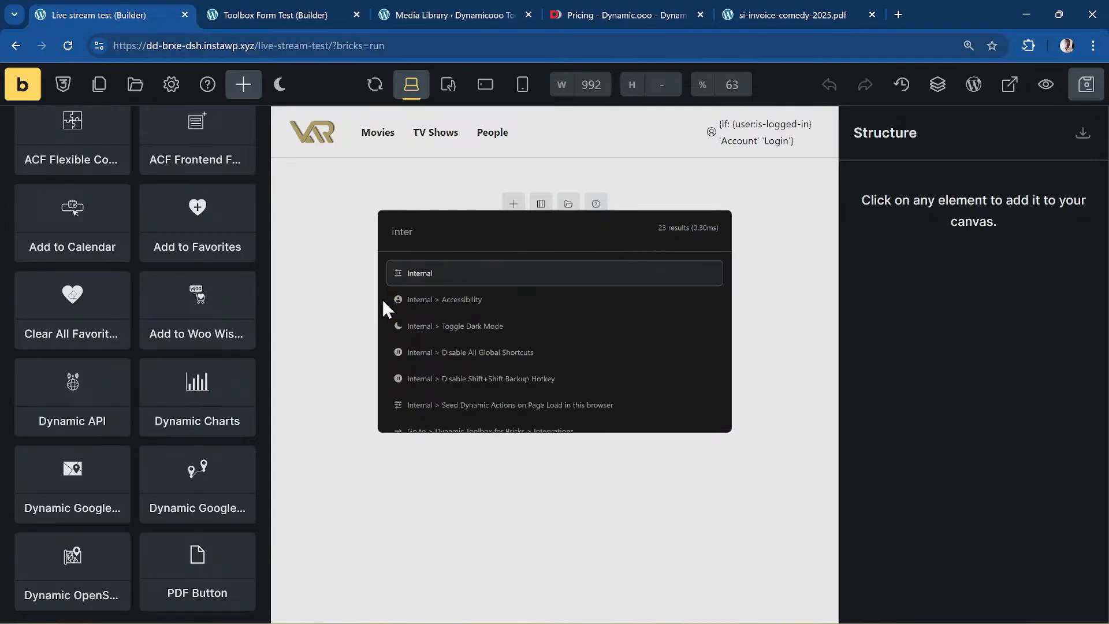
key(Return)
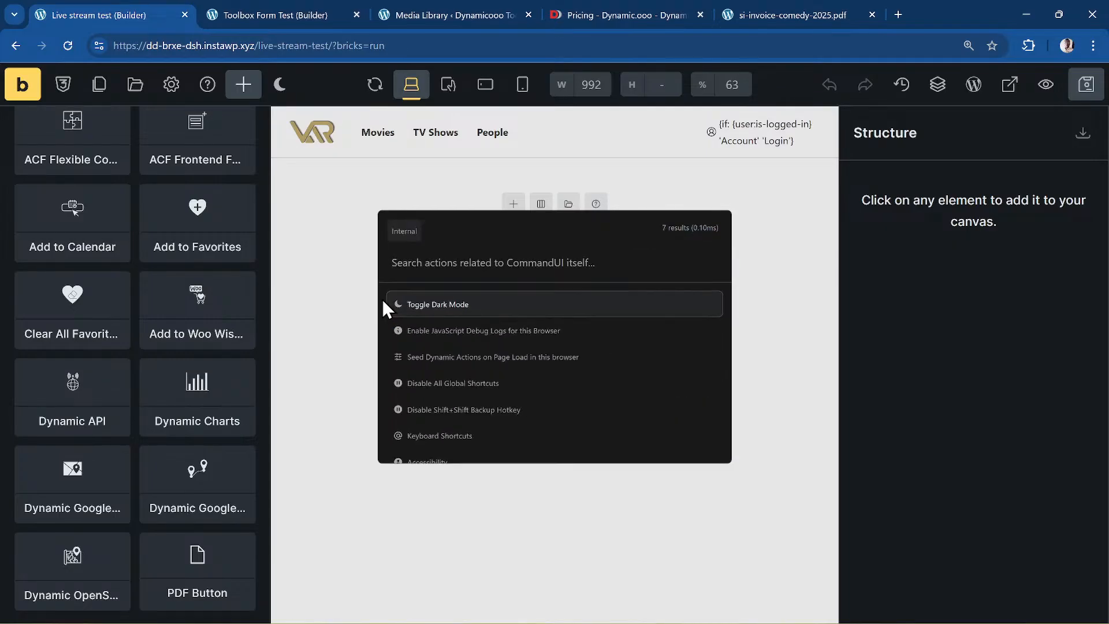
key(Down)
key(Down)
key(Down)
key(Down)
key(Down)
key(Down)
key(Down)
key(Down)
key(Up)
key(Up)
key(Up)
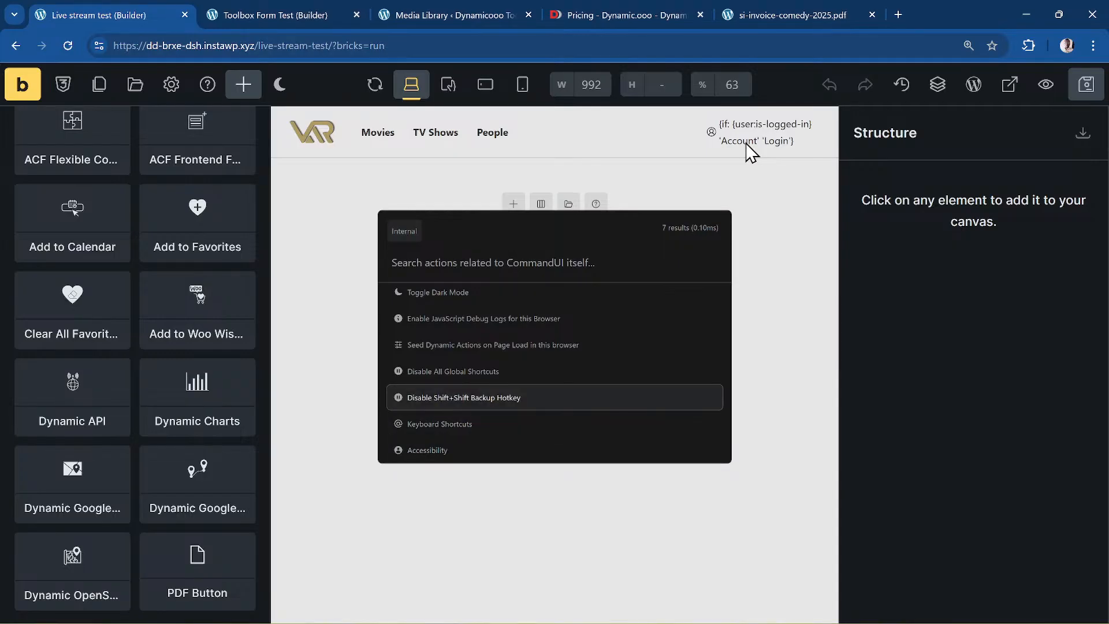
key(Up)
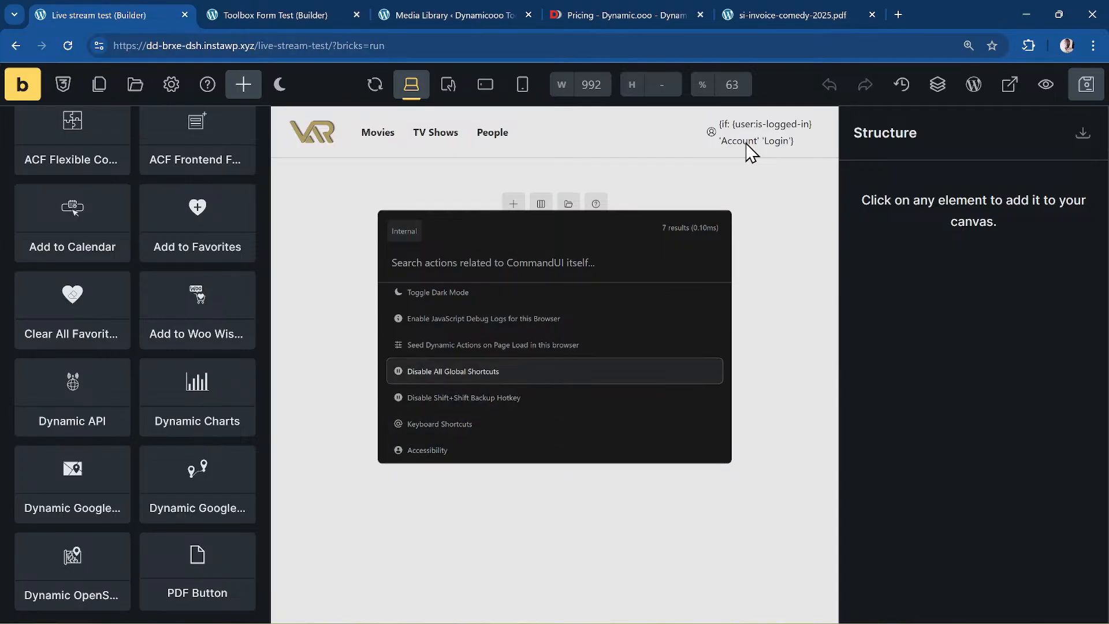
key(Down)
key(Down)
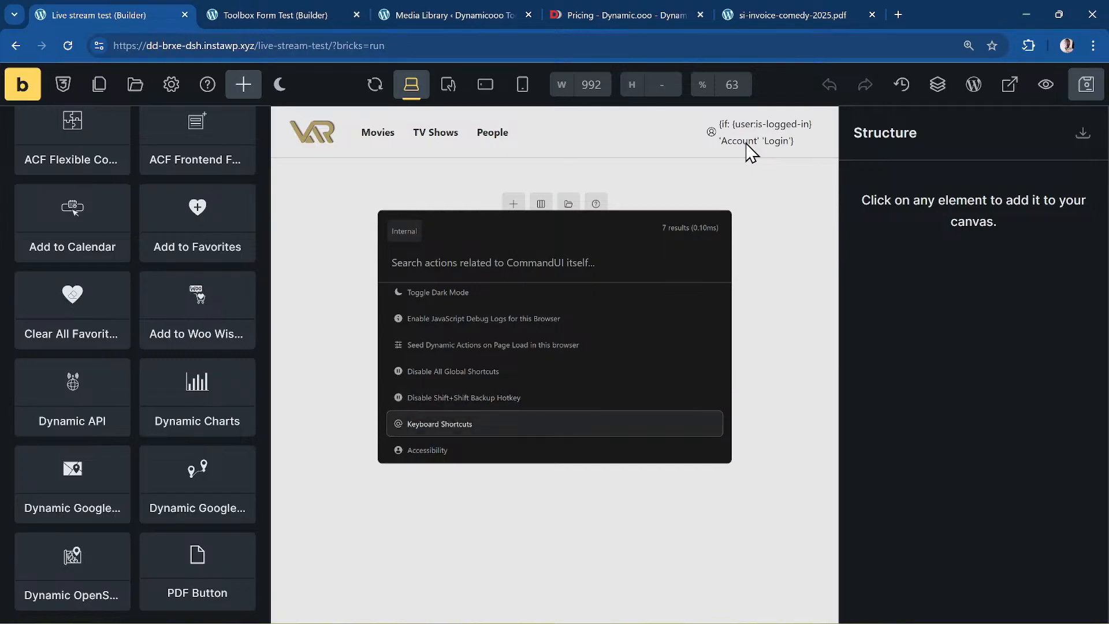
key(Return)
- Set the palette's open shortcut to Alt+K, then close the palette
key(Down)
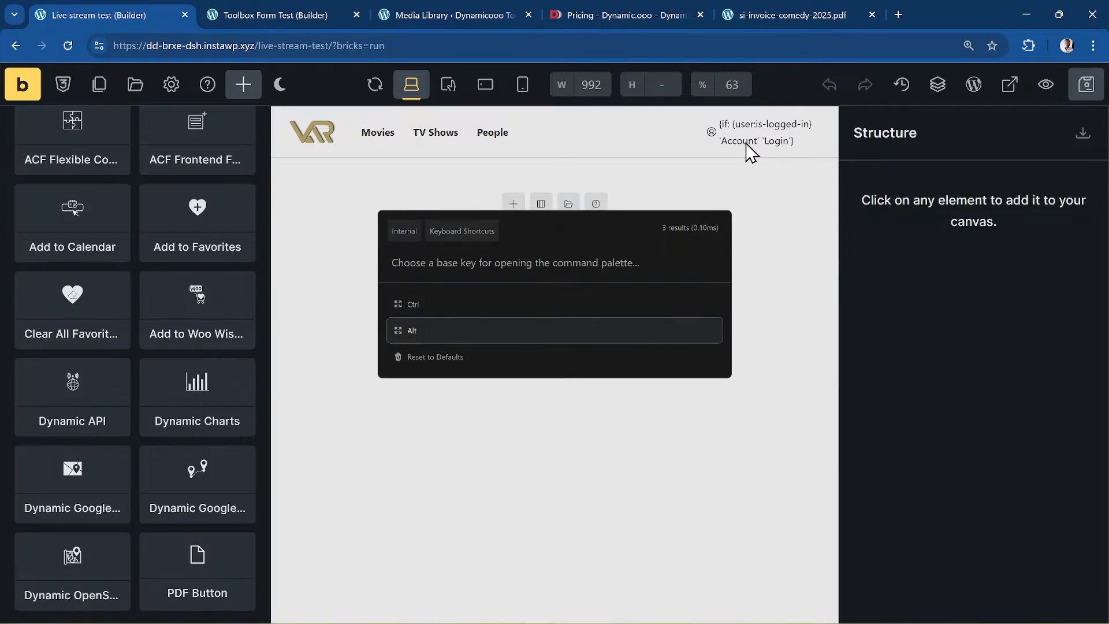
key(Return)
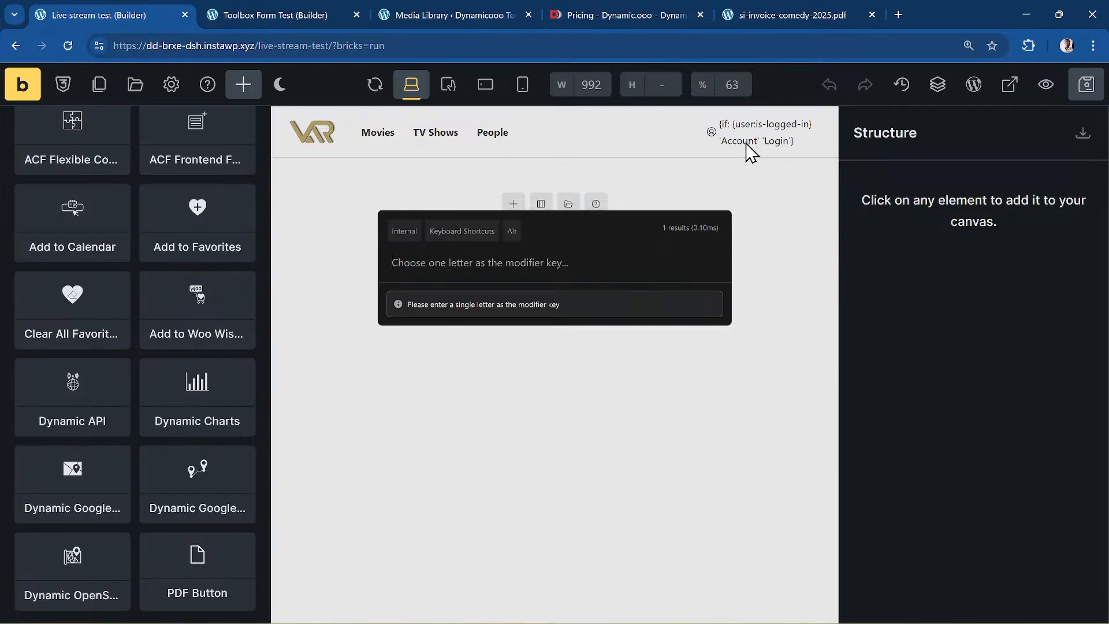
text(k)
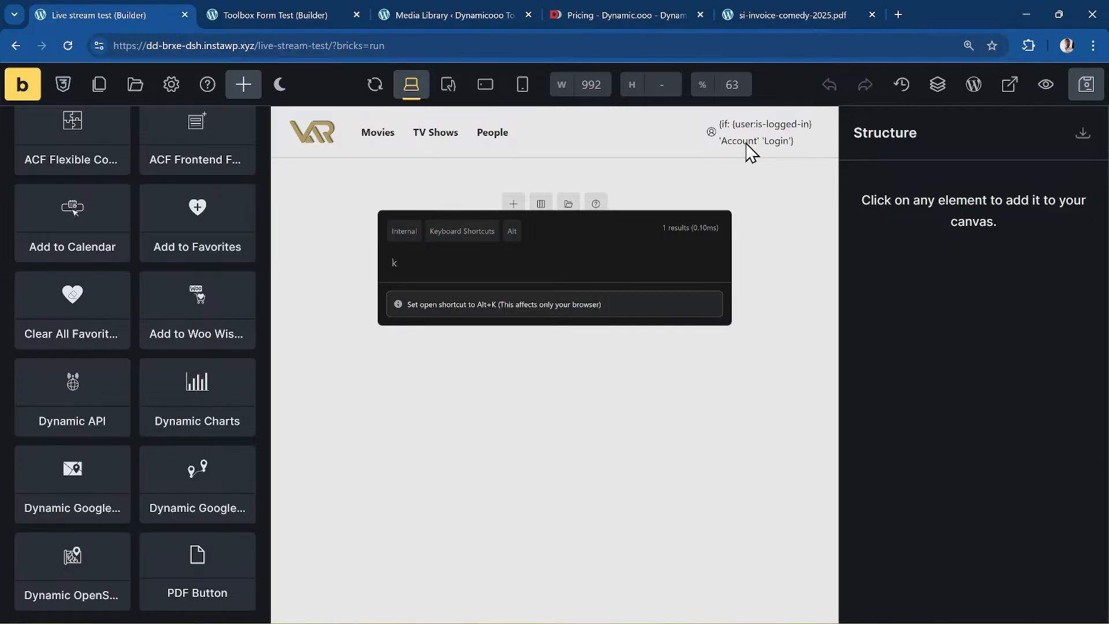
key(Return)
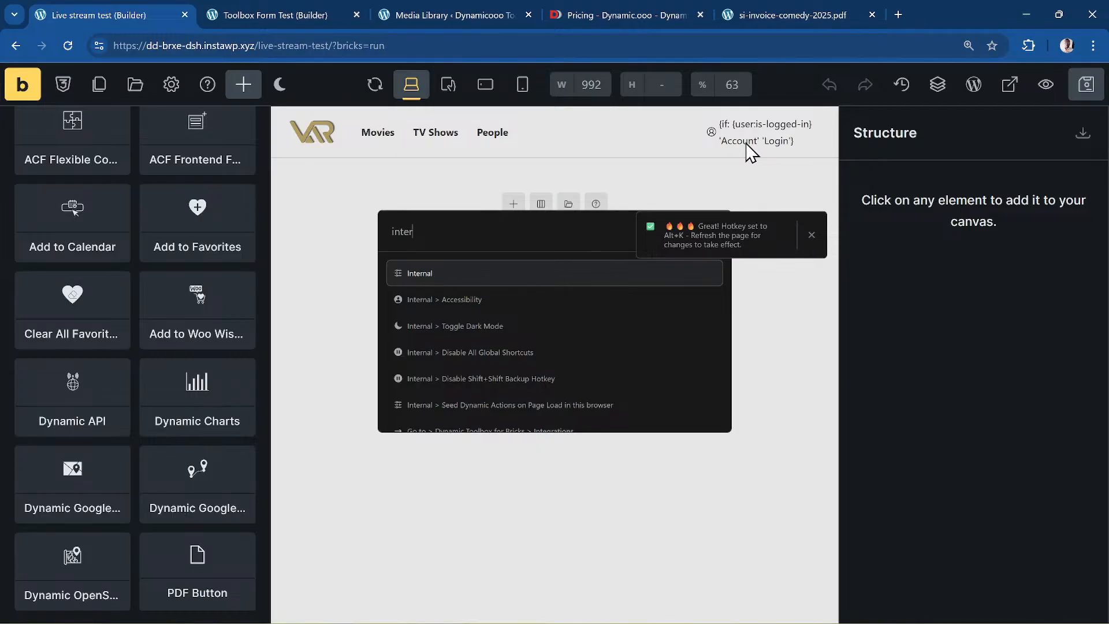
key(Escape)
- Reload the builder so the new palette shortcut applies
key(ctrl+k)
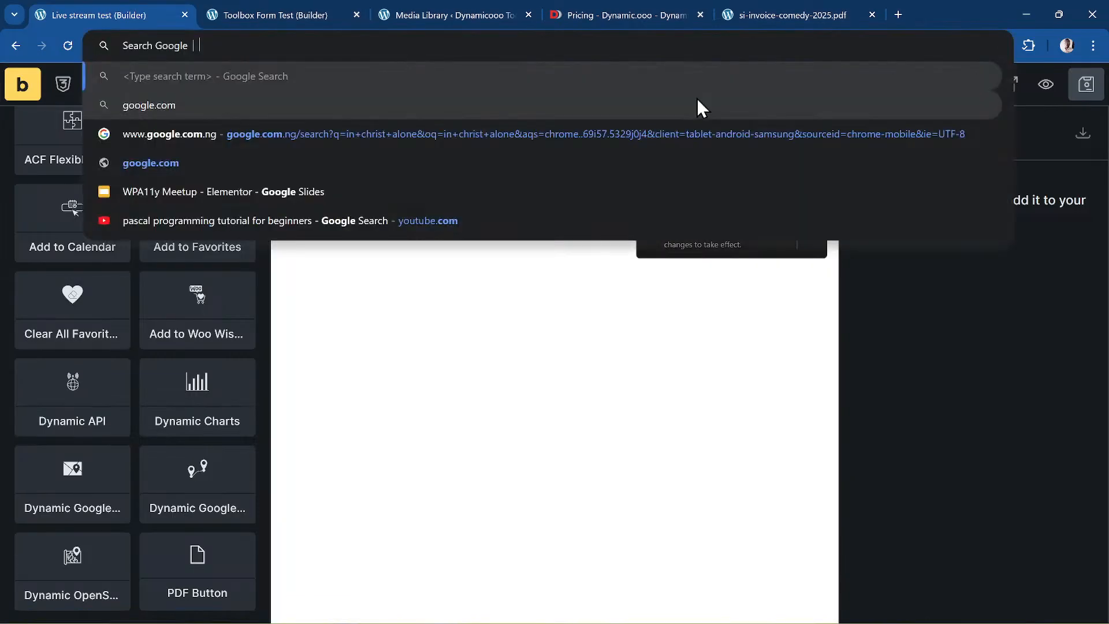
click(570, 369)
key(ctrl+r)
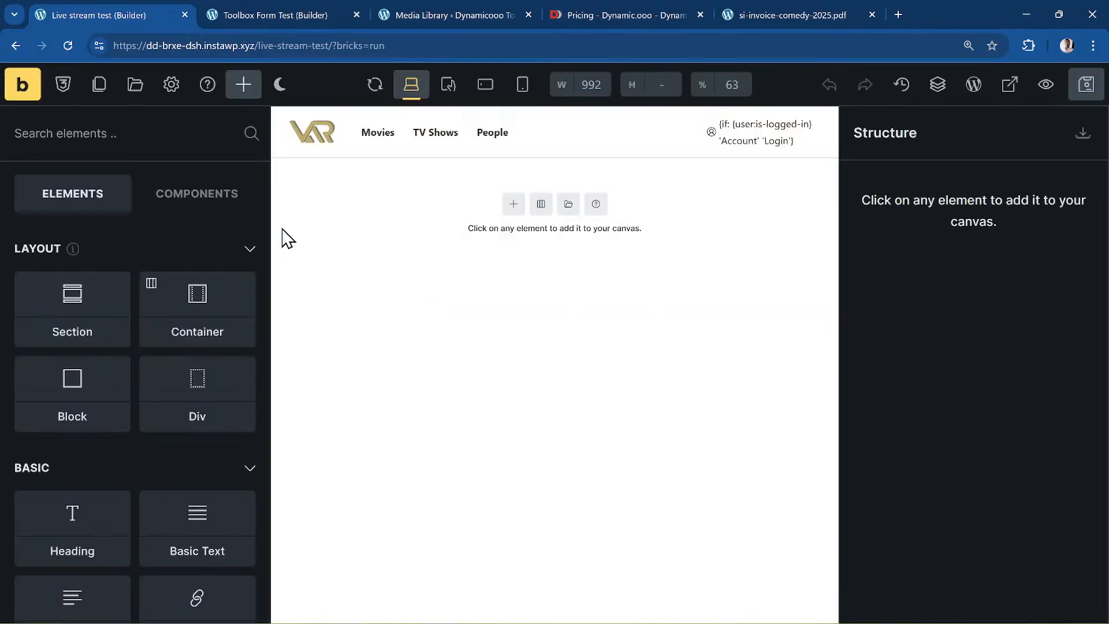
- Retry the shortcut until the CommandUI palette opens over the page, clearing the browser's address-bar suggestions each time
key(ctrl+k)
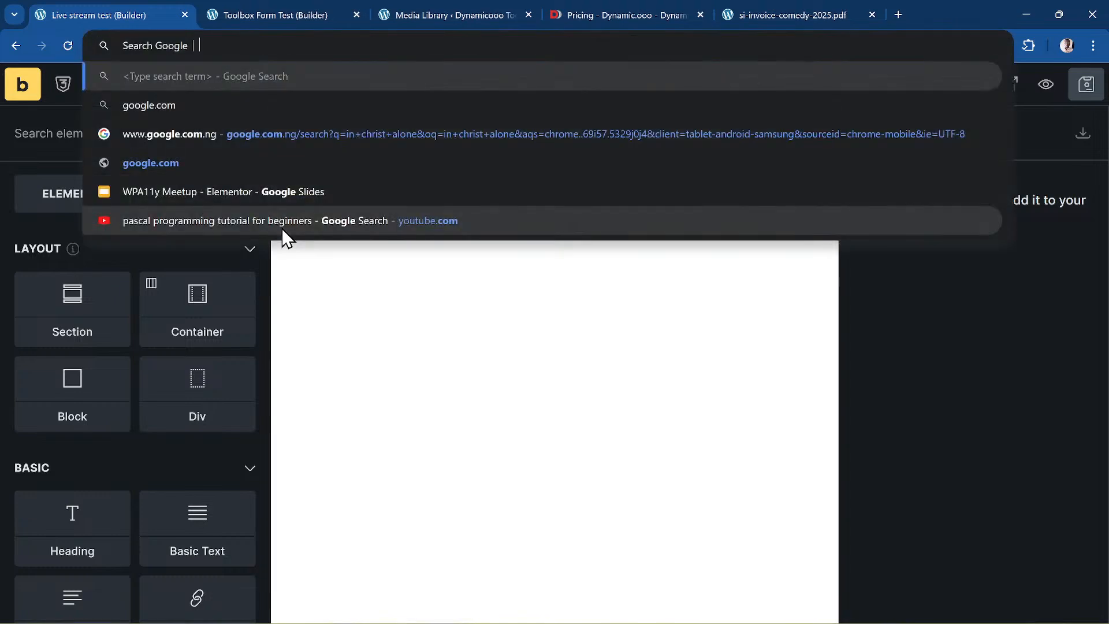
key(Escape)
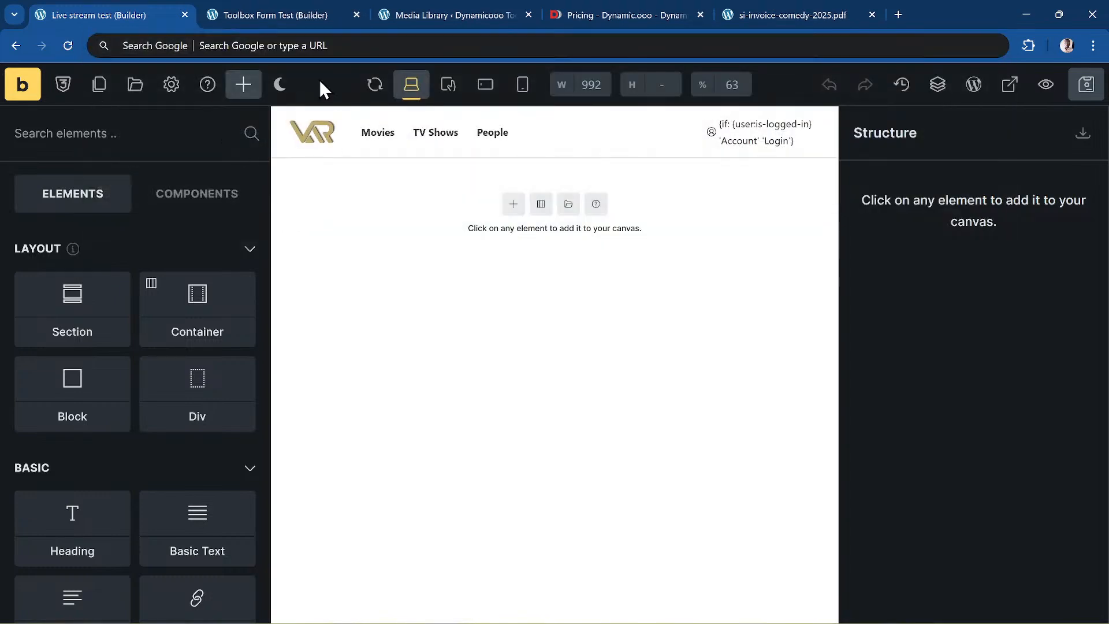
key(ctrl+k)
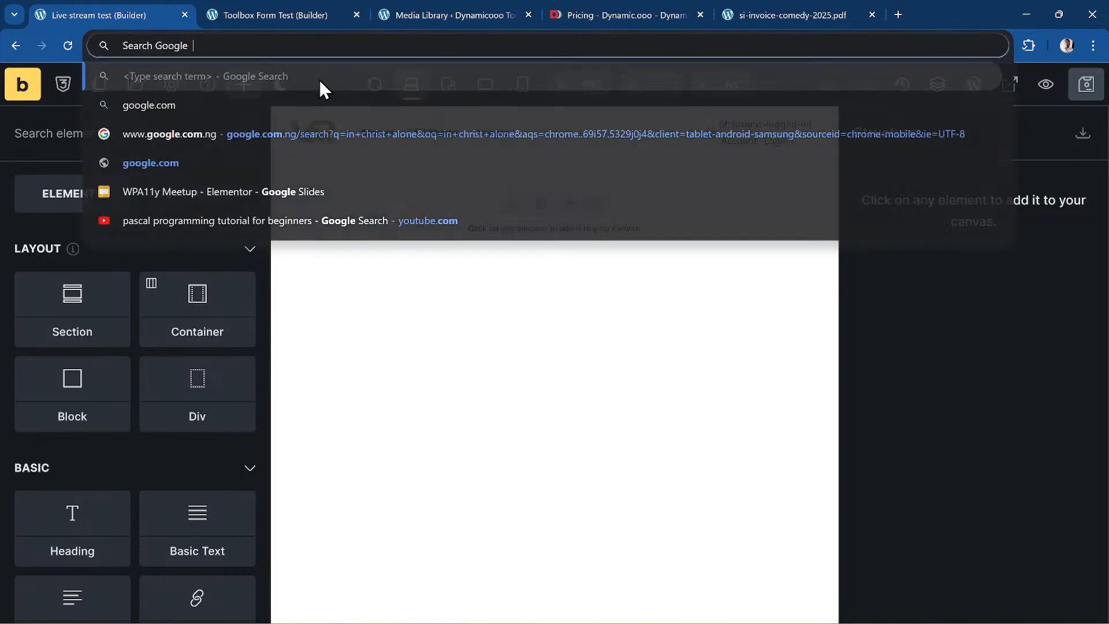
key(ctrl+l)
key(Escape)
key(Tab)
key(Tab)
key(Tab)
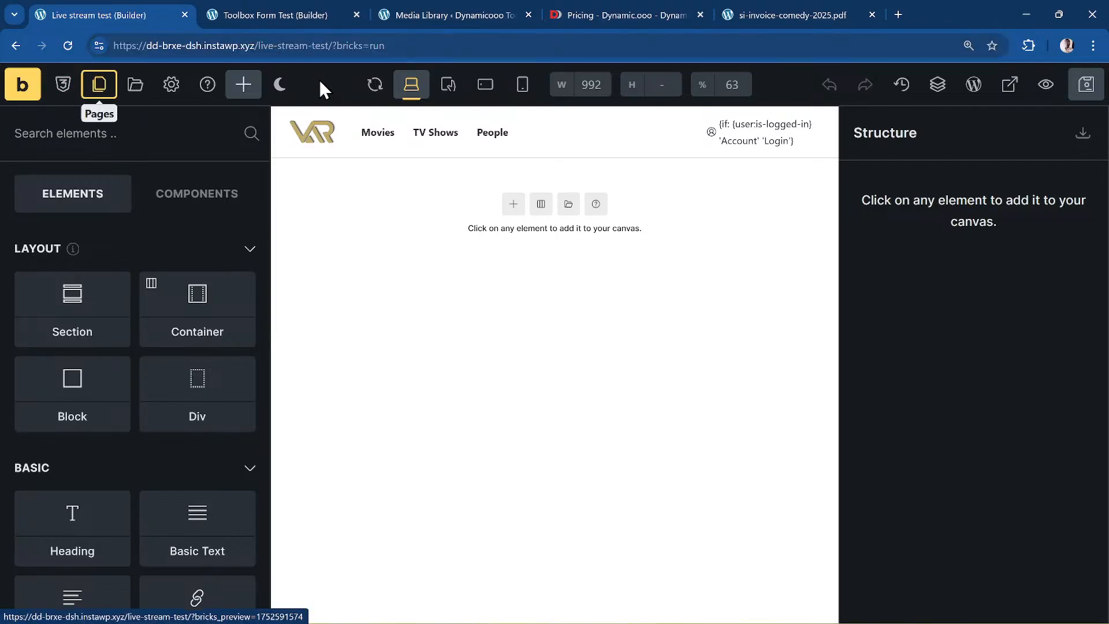
key(ctrl+k)
key(Escape)
key(Escape)
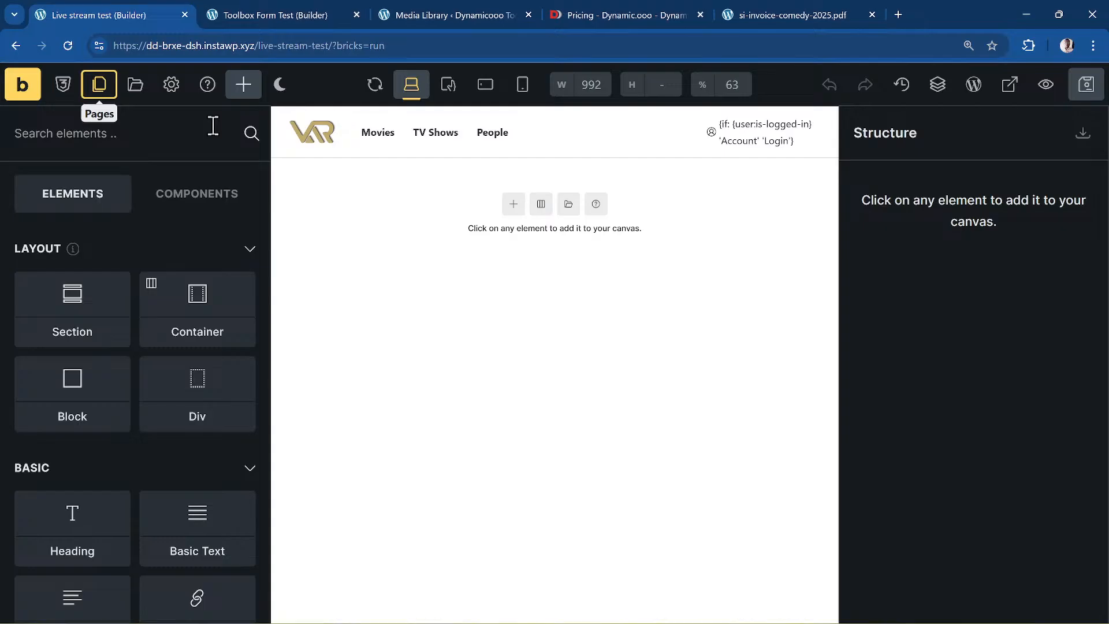
key(ctrl+k)
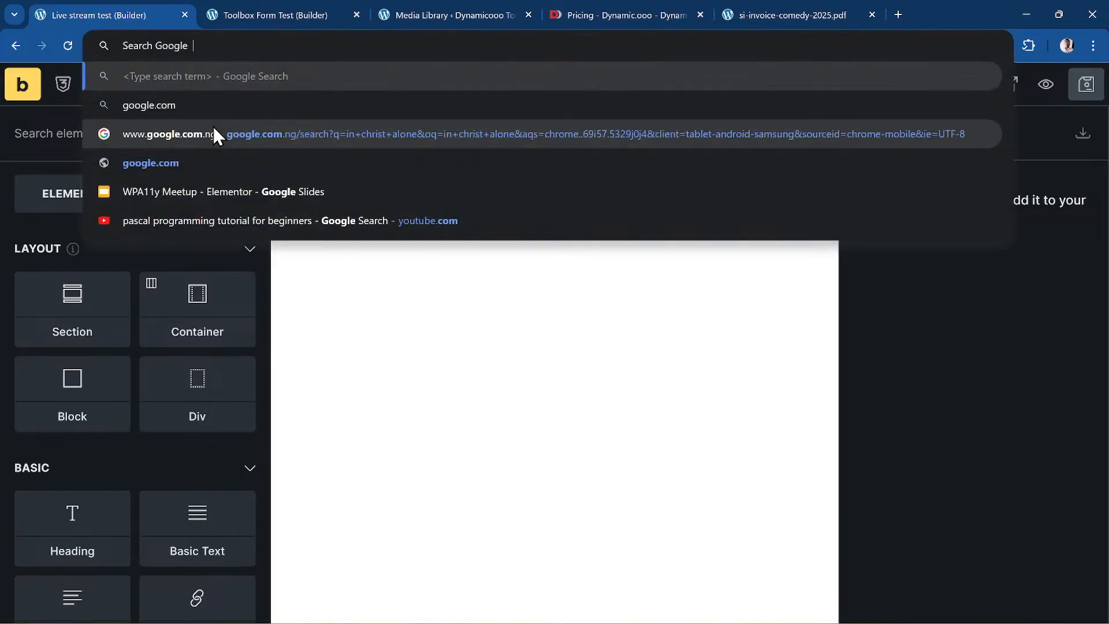
key(Escape)
key(Escape)
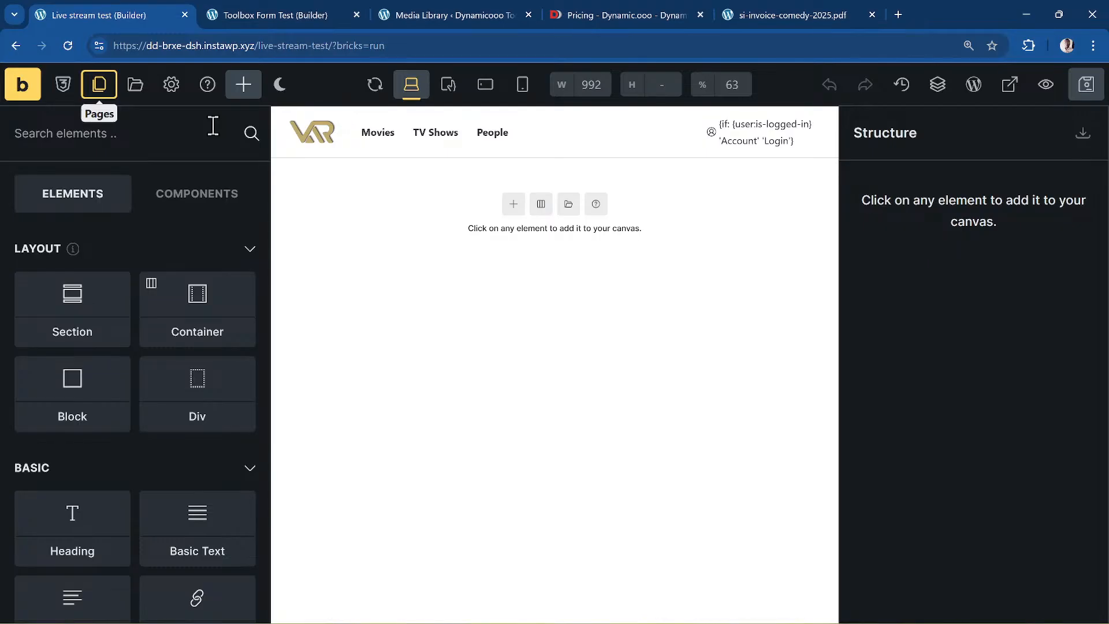
key(ctrl+k)
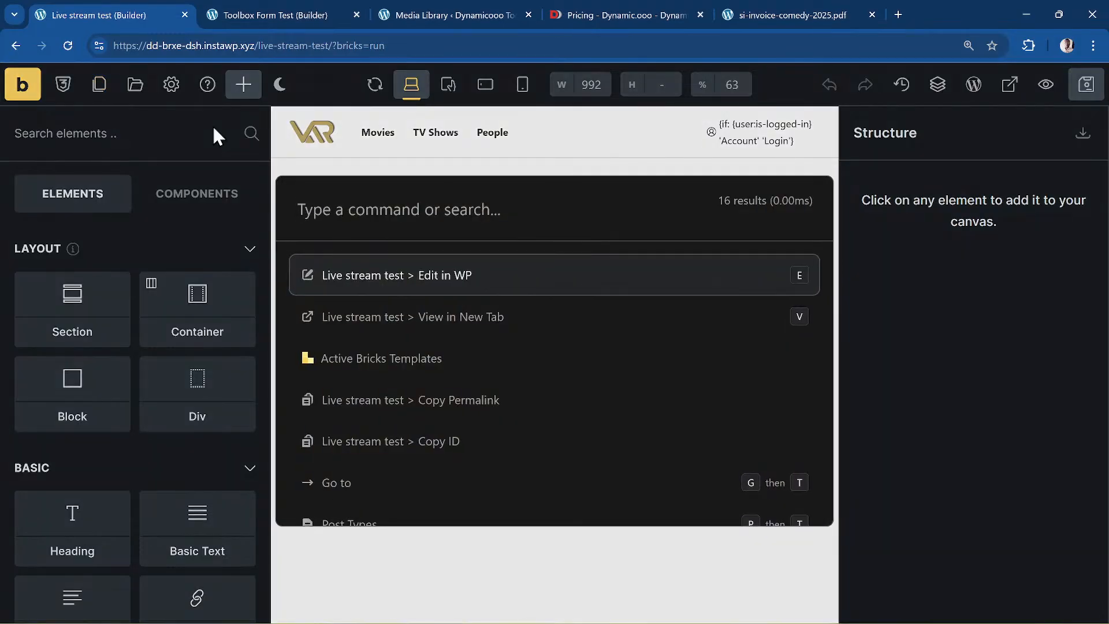
- Deactivate CommandUI from the palette's plugin deactivation list by searching 'comm'
text(disable)
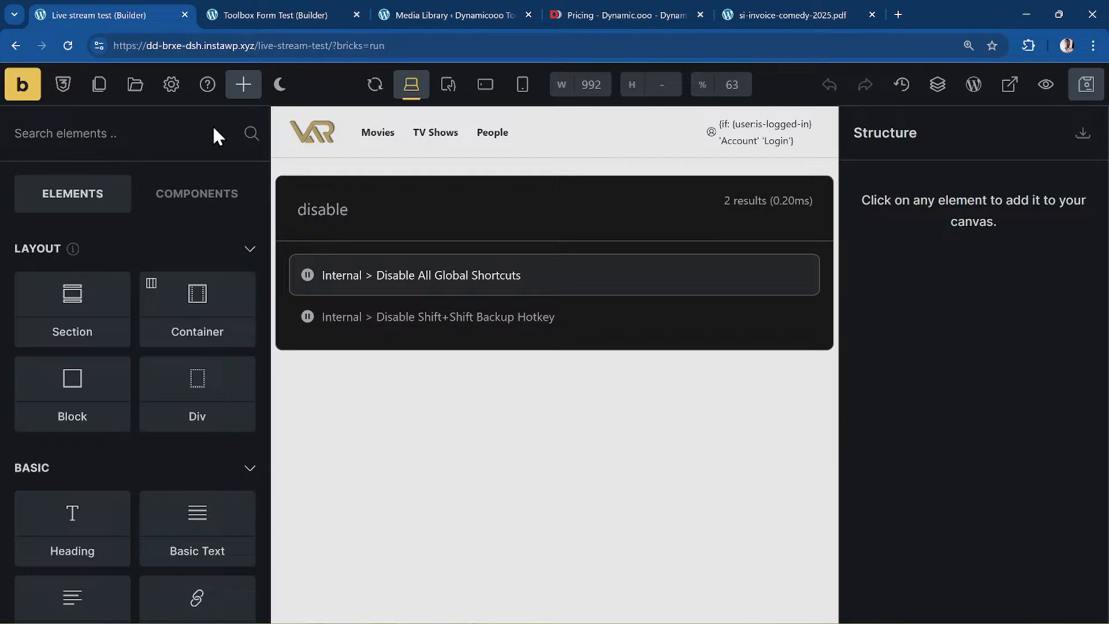
key(BackSpace)
key(BackSpace)
key(BackSpace)
key(BackSpace)
key(BackSpace)
key(BackSpace)
key(BackSpace)
key(Escape)
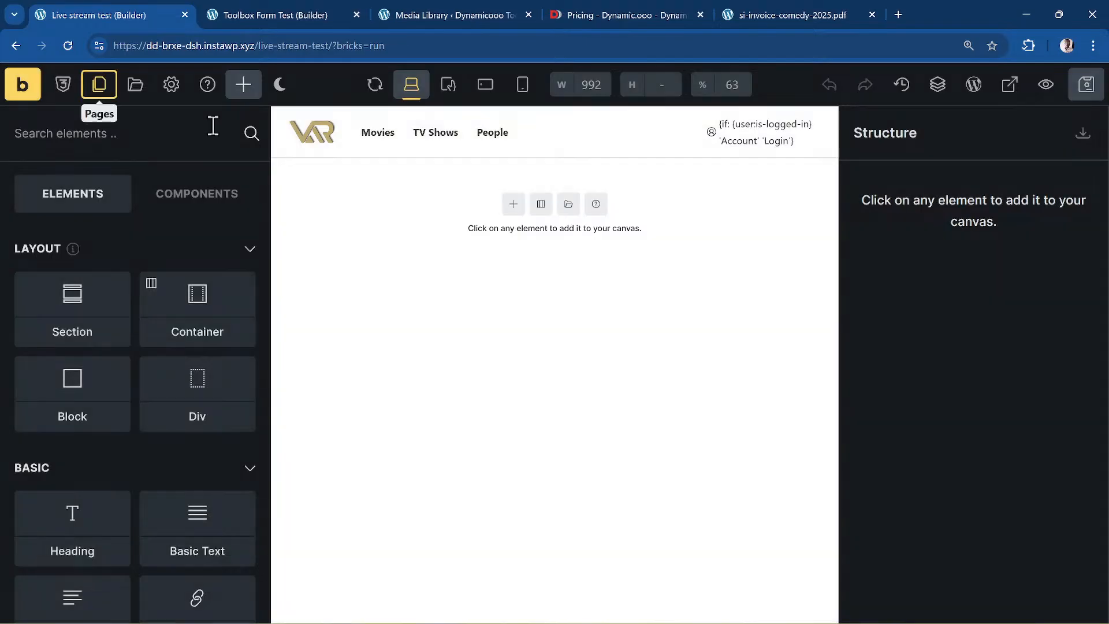
key(ctrl+k)
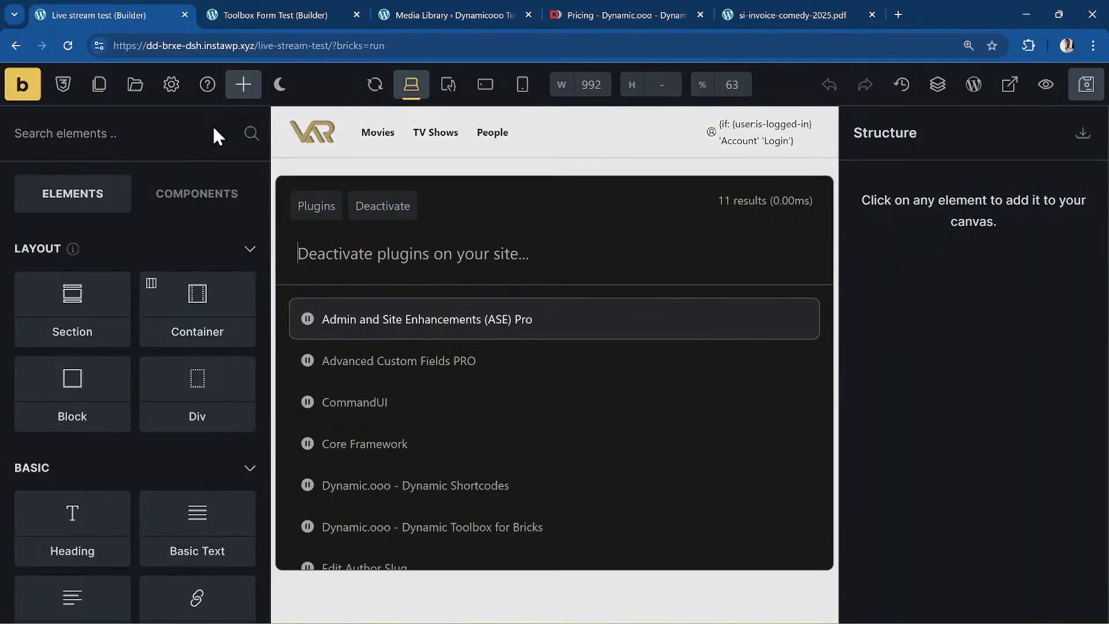
text(comm)
key(Return)
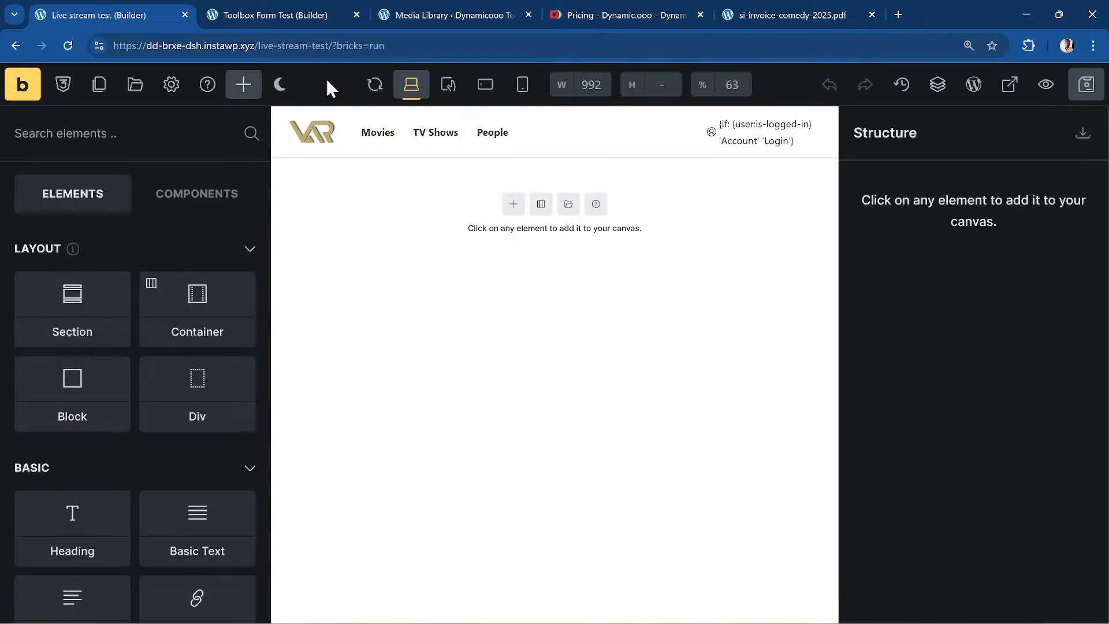
- Check that the palette shortcut no longer opens in the reloaded builder
key(ctrl+k)
key(Escape)
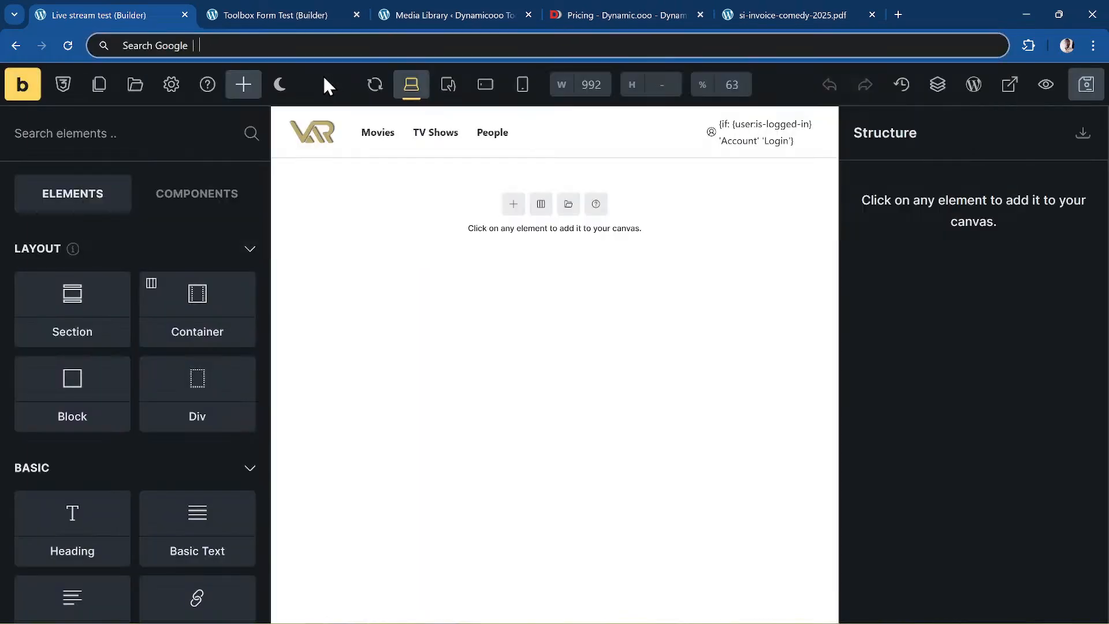
click(1013, 466)
key(ctrl+k)
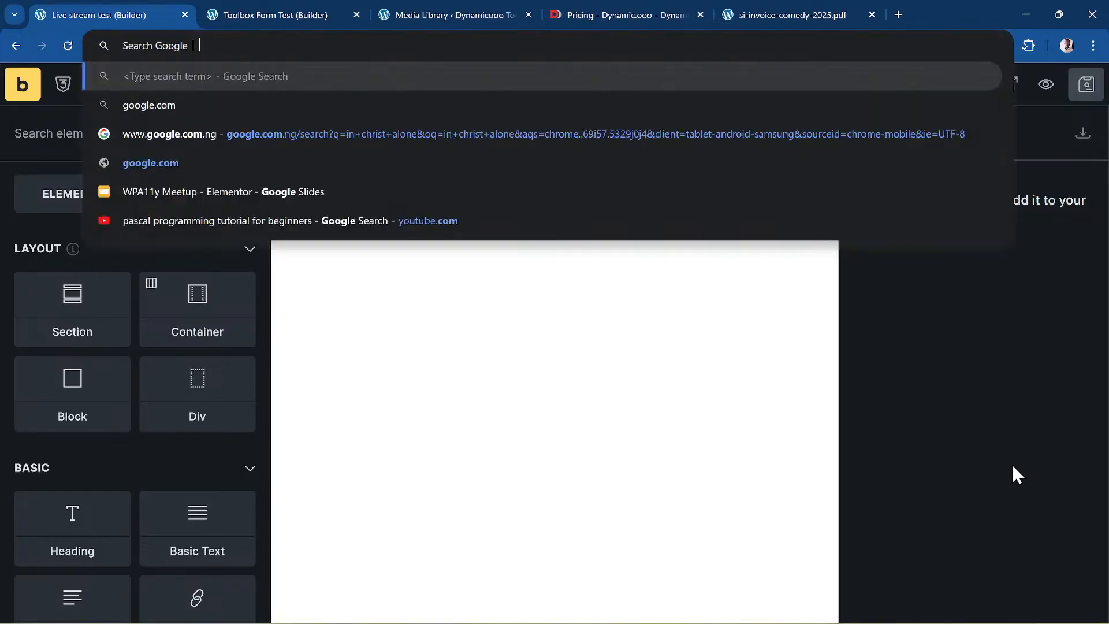
key(Escape)
click(1013, 467)
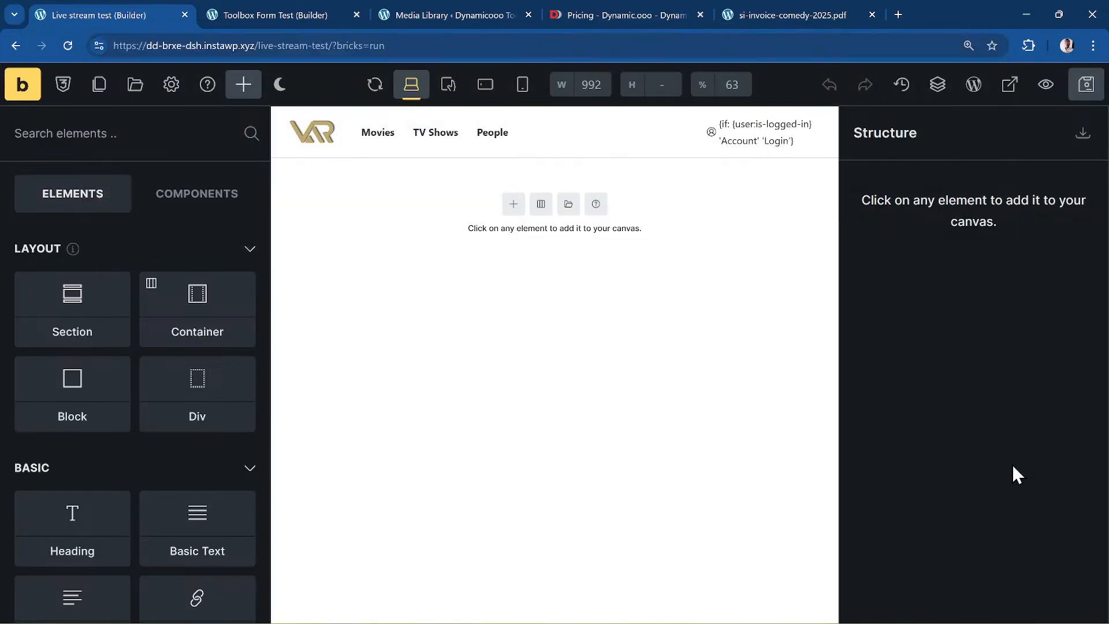
key(Tab)
key(Tab)
key(Tab)
key(Tab)
key(Tab)
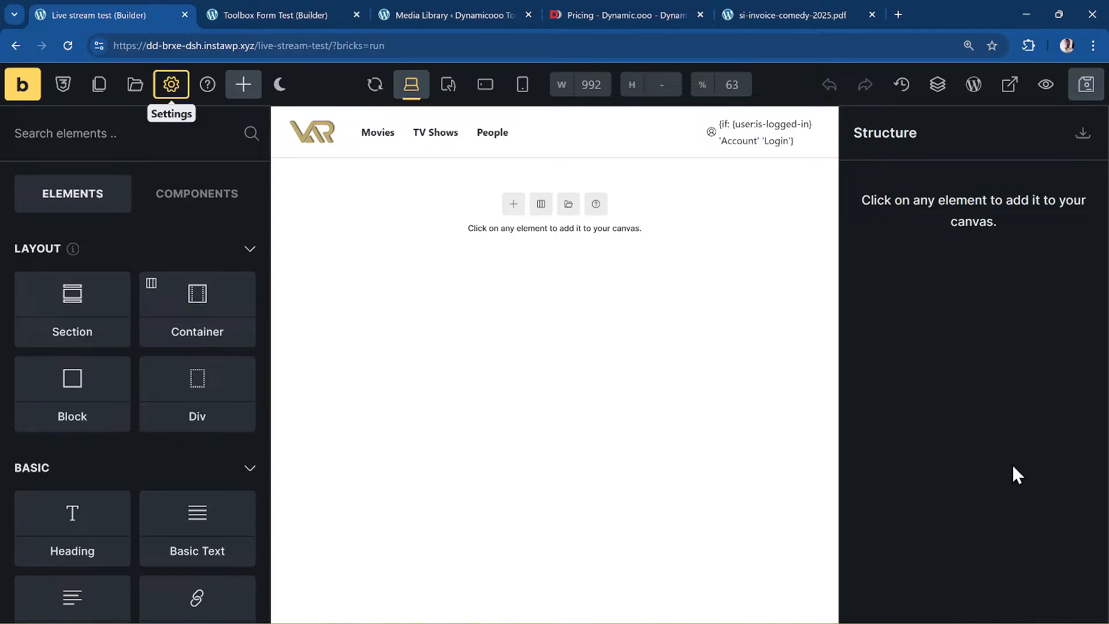
- Leave the builder via the Media Library and open the WordPress Installed Plugins page
click(175, 88)
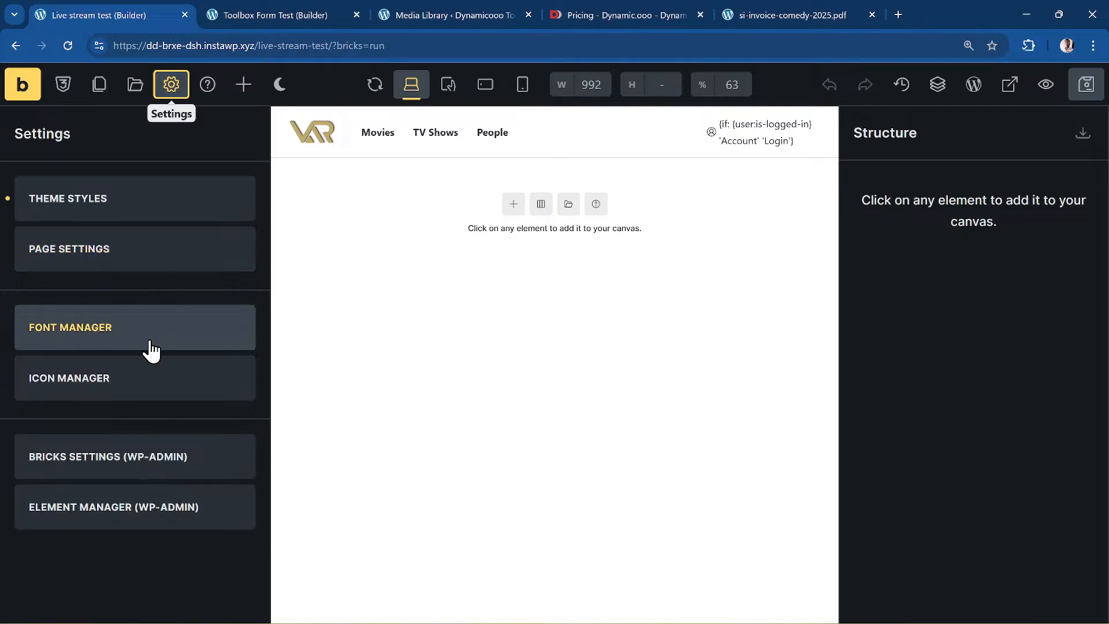
click(245, 3)
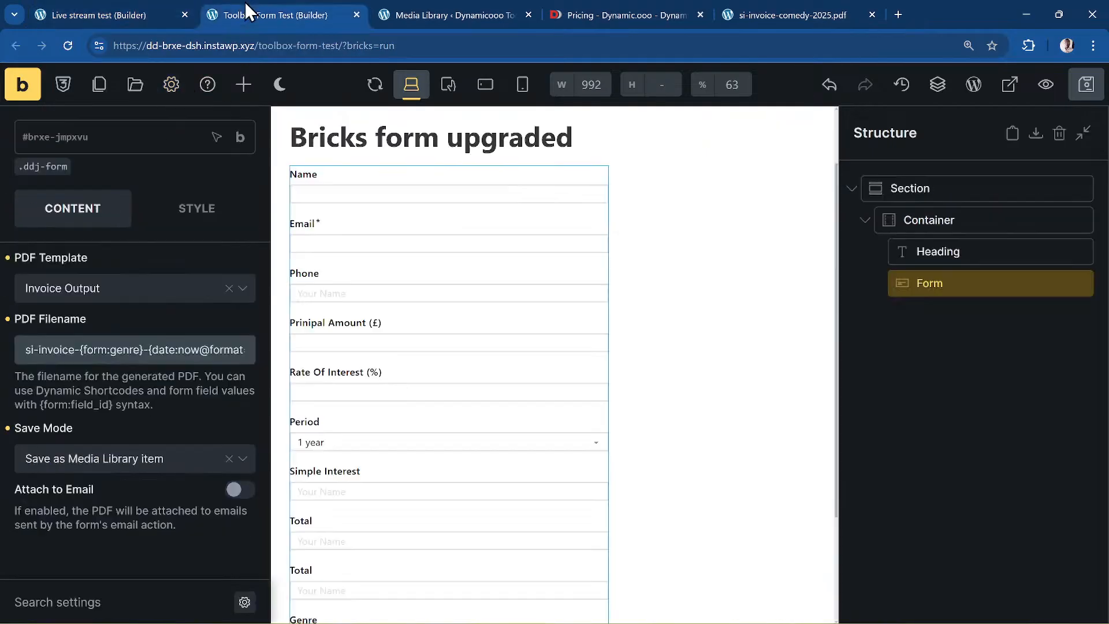
click(466, 3)
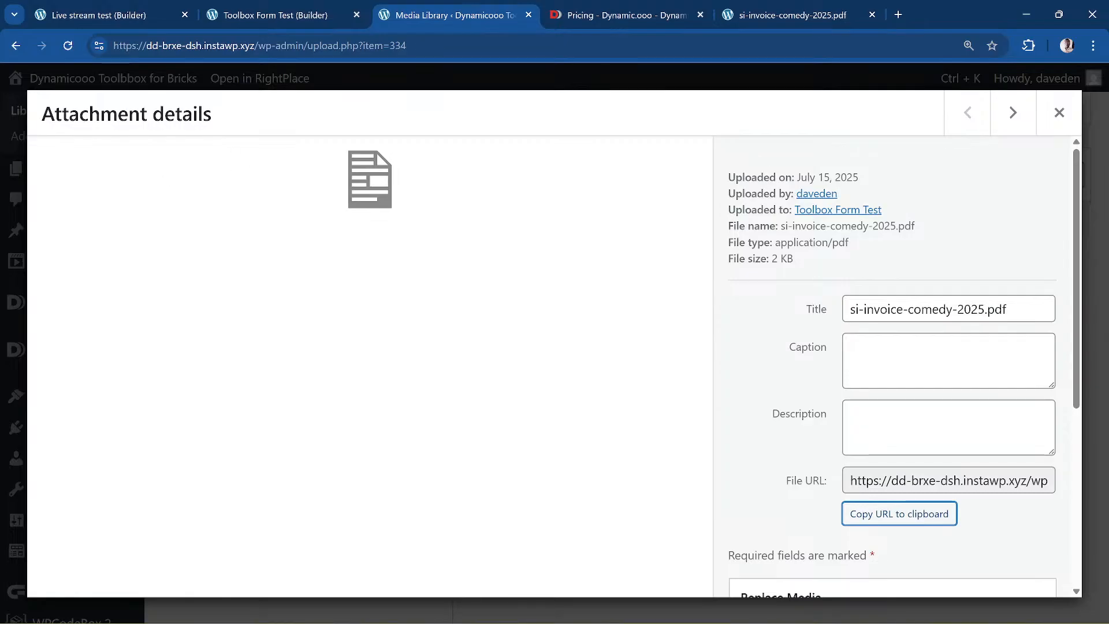
click(1046, 119)
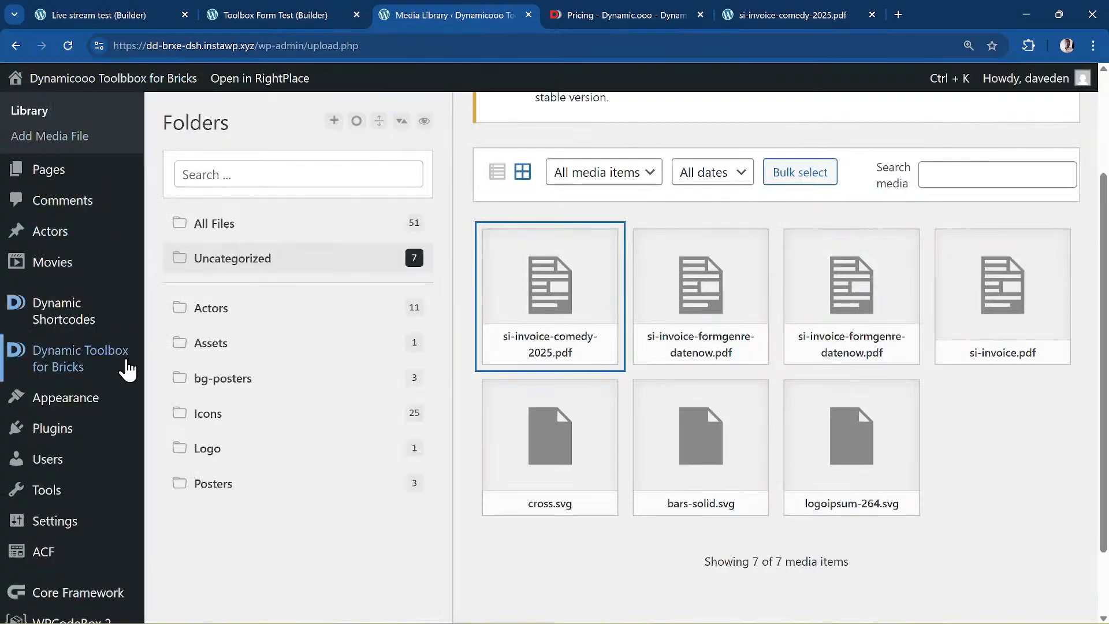
scroll(131, 404, down, 2)
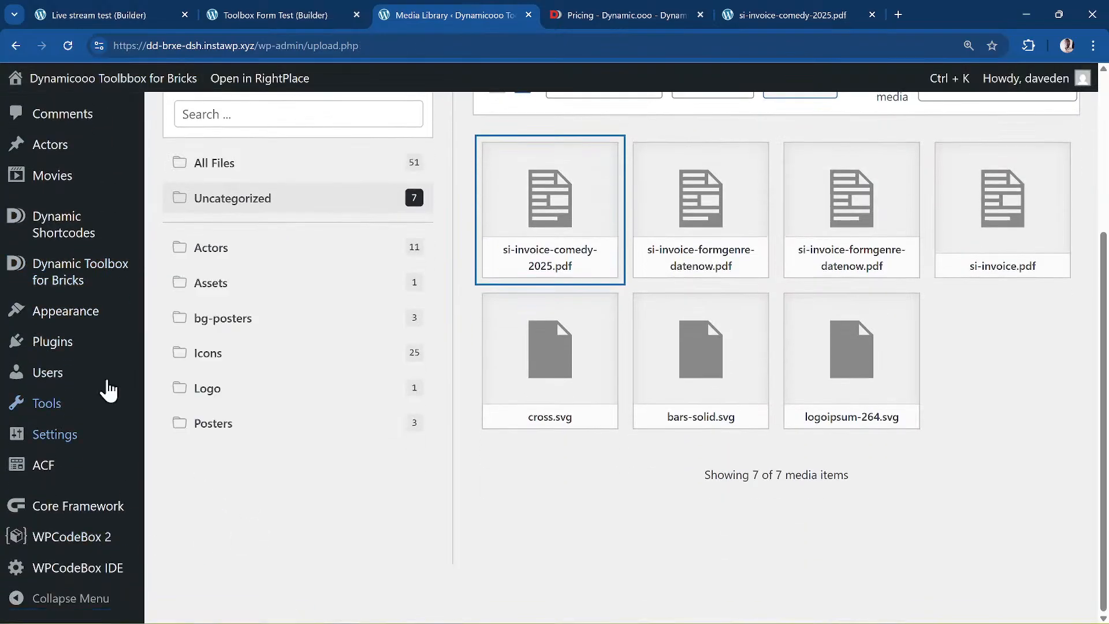
click(110, 341)
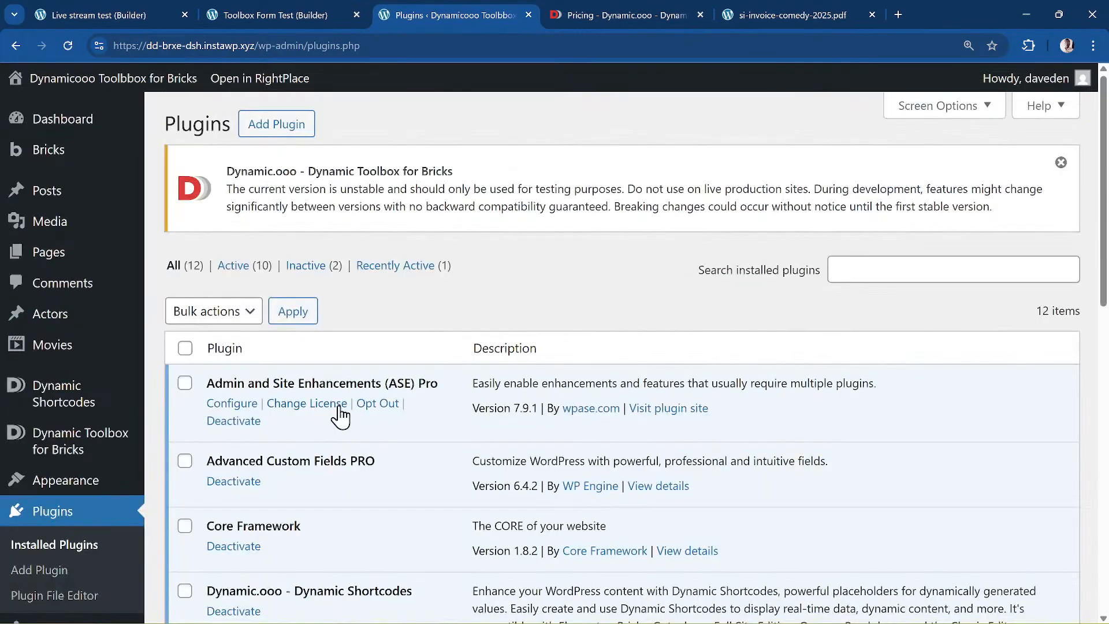
scroll(341, 414, down, 4)
scroll(342, 414, up, 4)
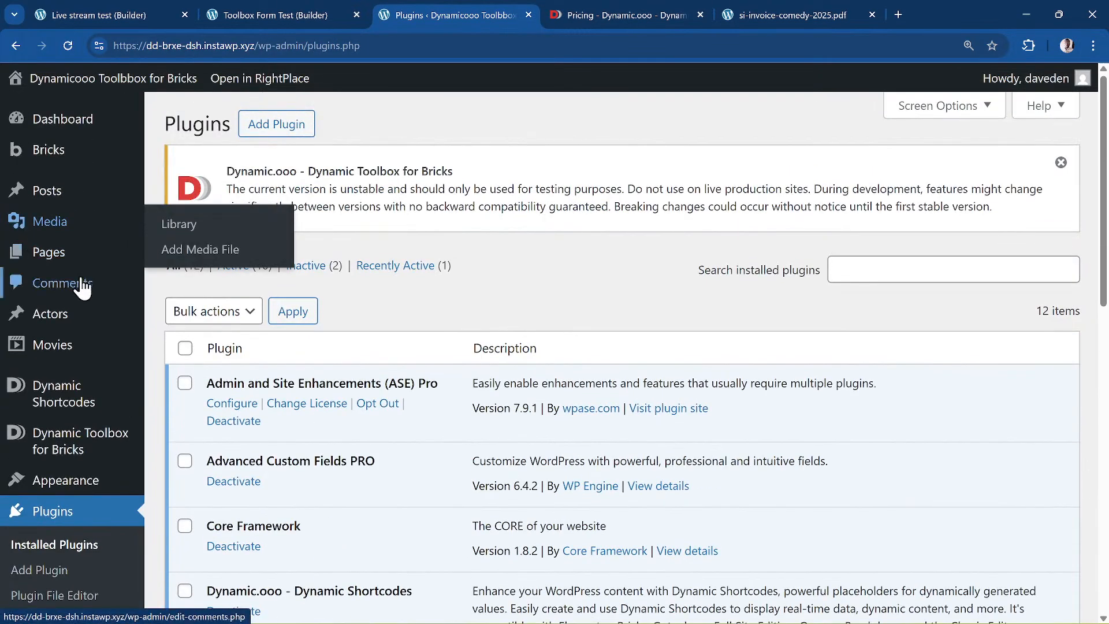
mouse_move(111, 361)
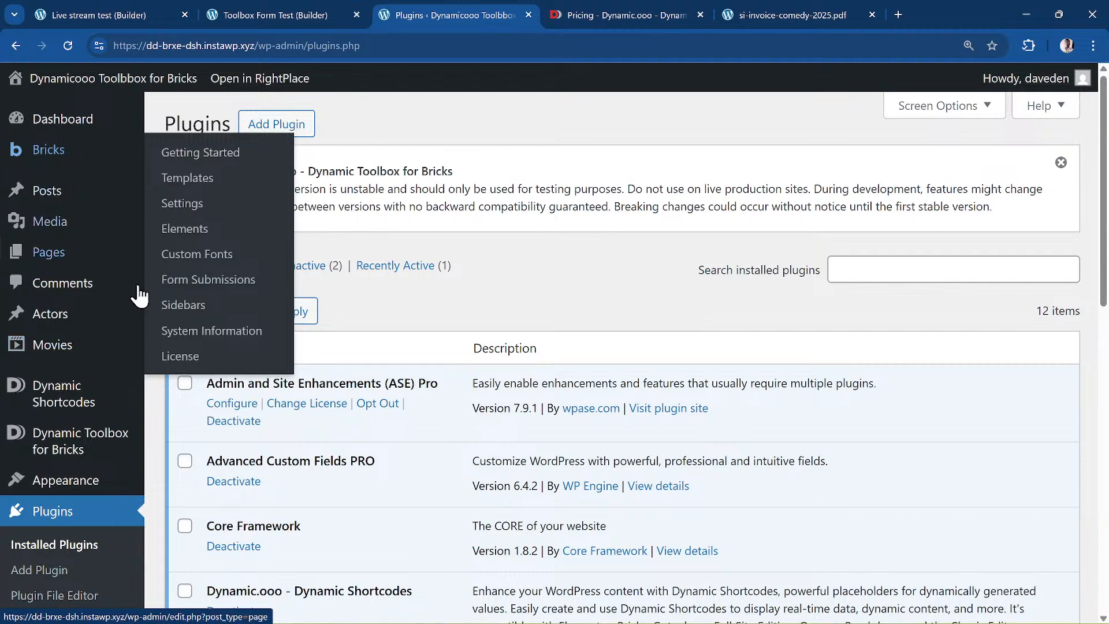
scroll(147, 372, down, 4)
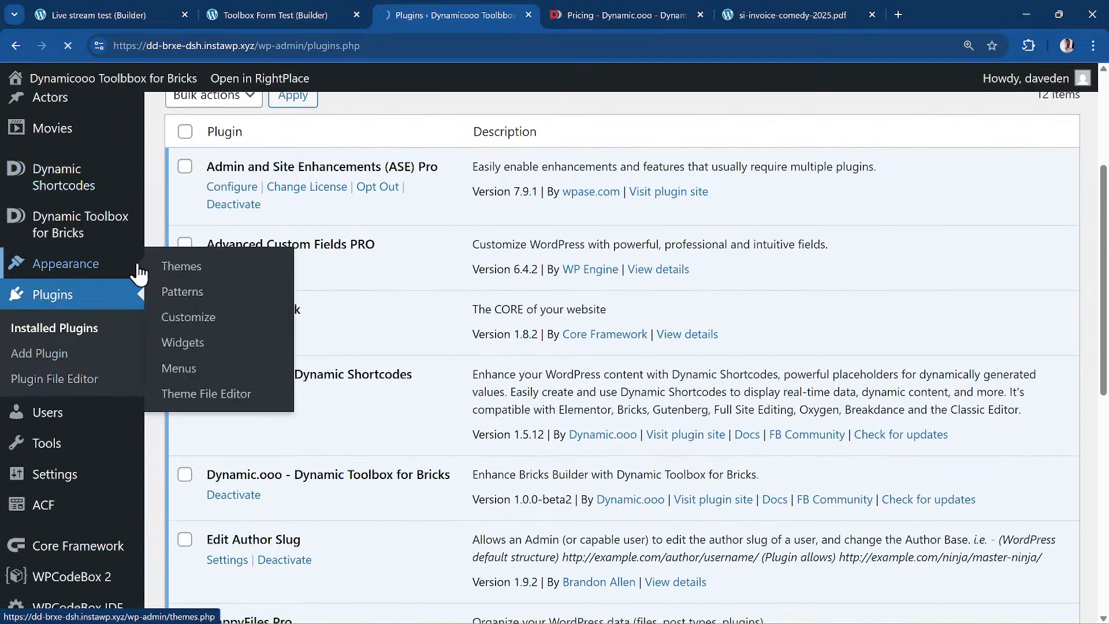
click(136, 264)
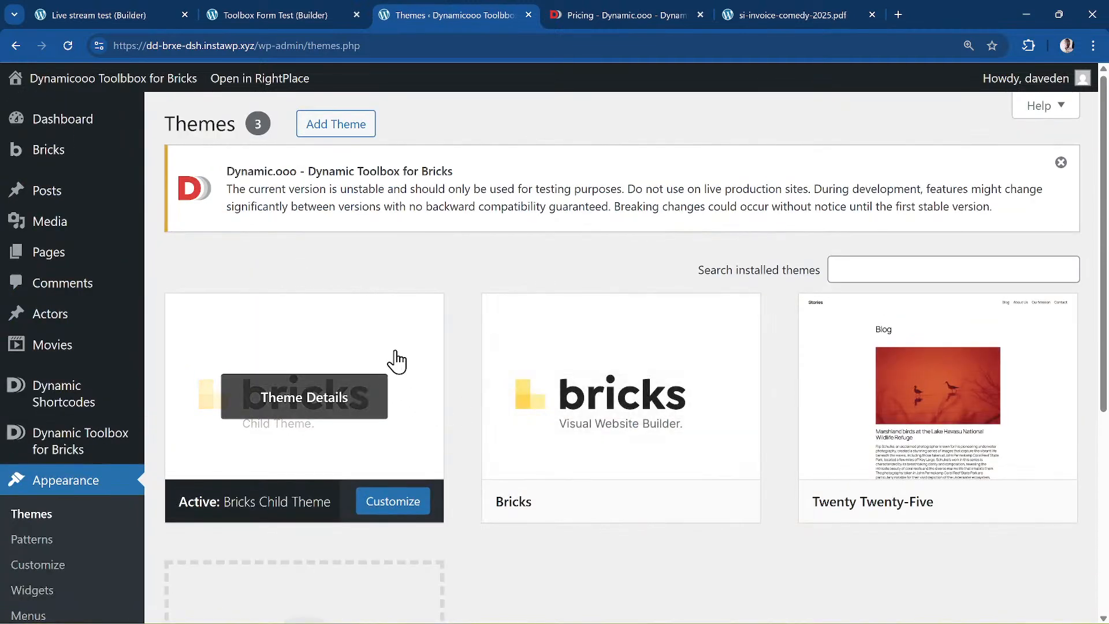
click(651, 367)
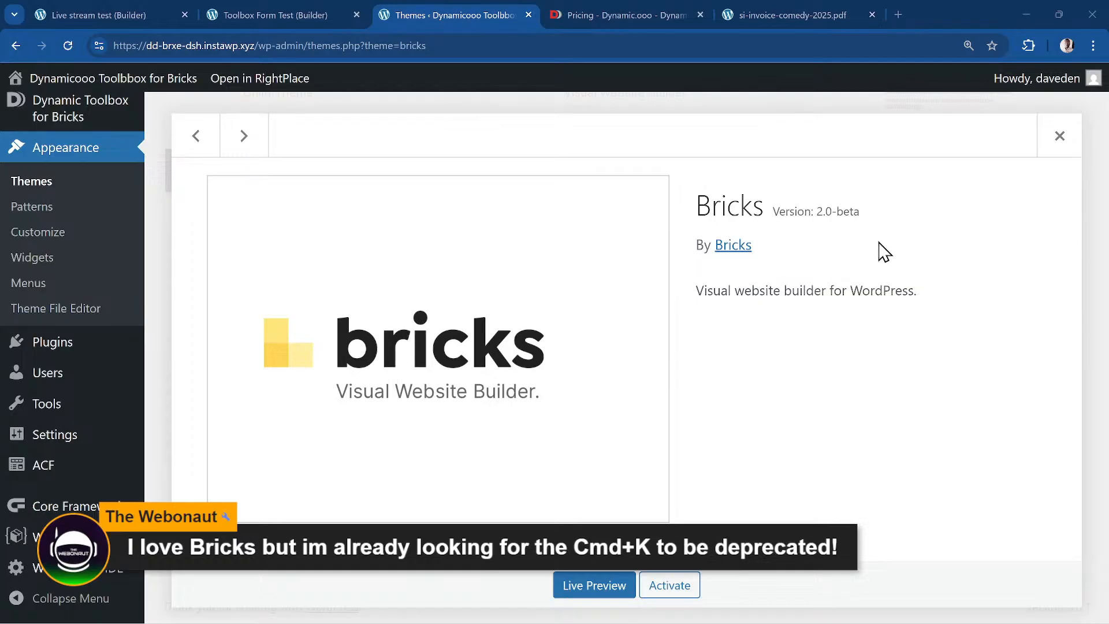
click(1059, 138)
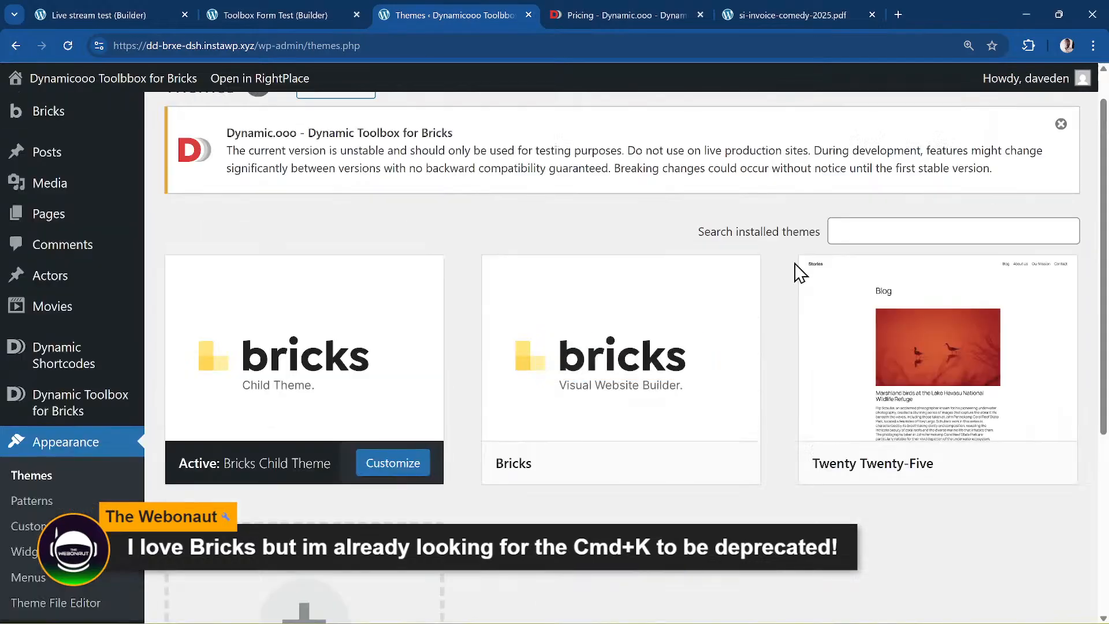
scroll(35, 470, down, 5)
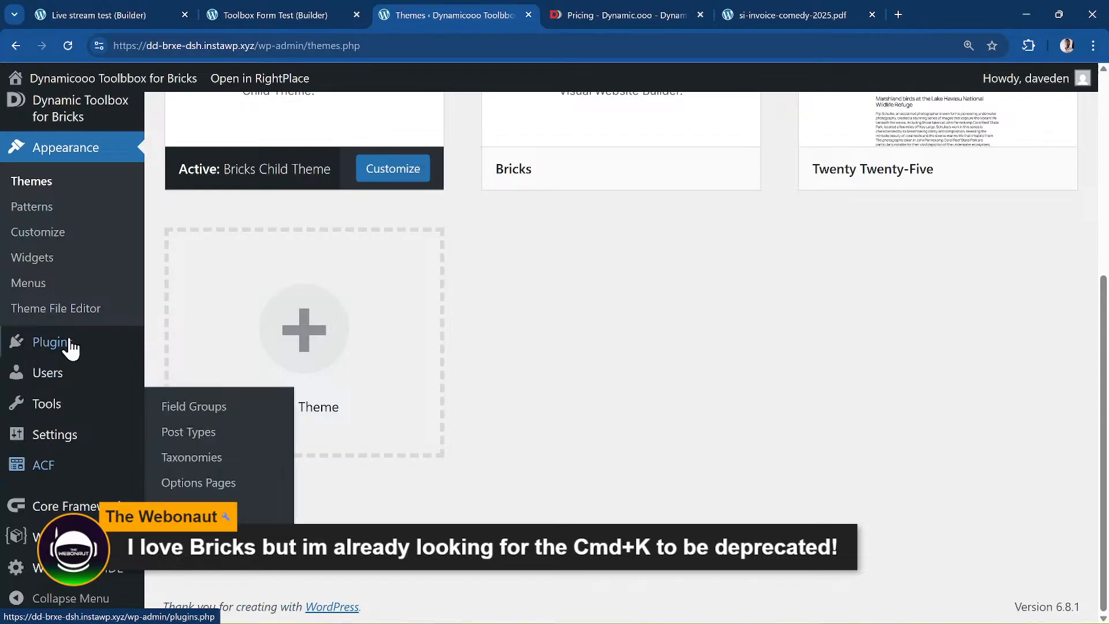
click(161, 342)
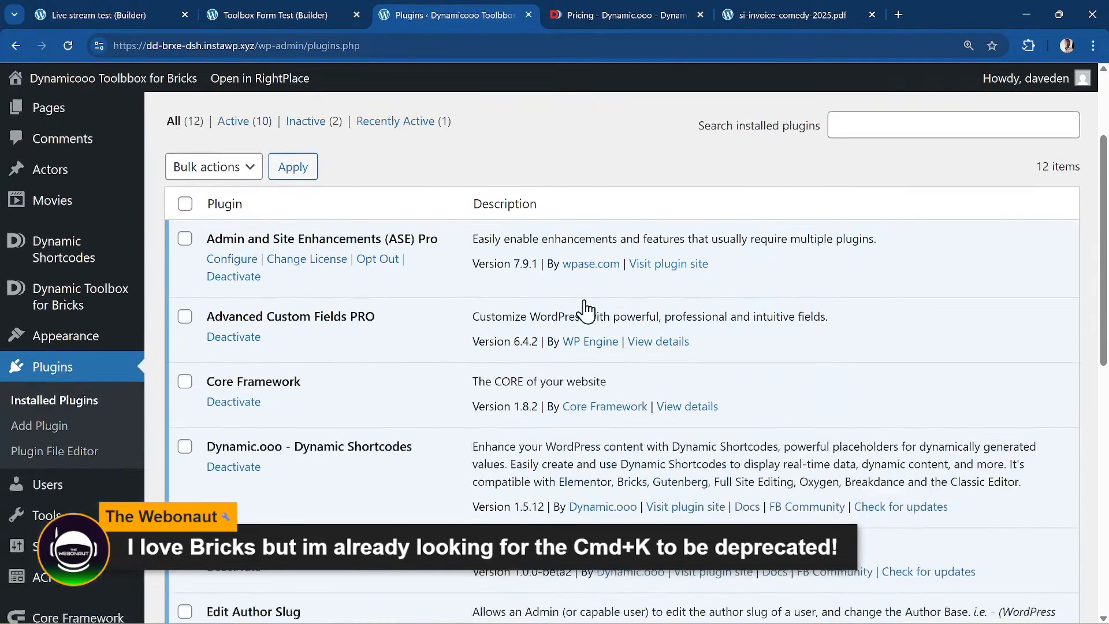
scroll(586, 312, up, 3)
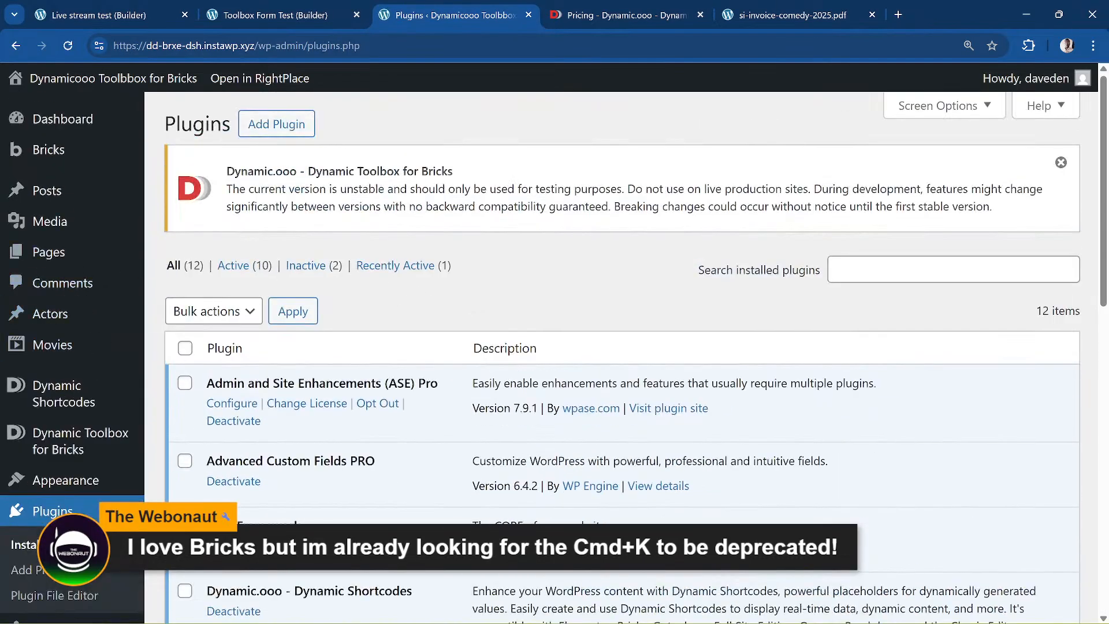
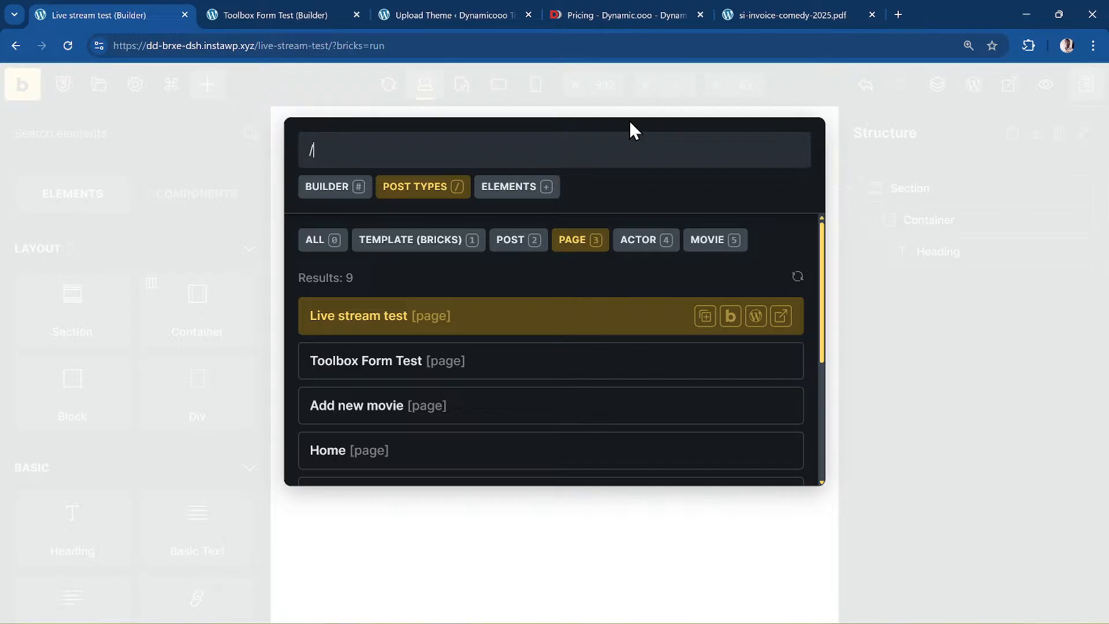
- Filter the post search palette by posts (2), actors (4) and movies (5), then close it
text(2)
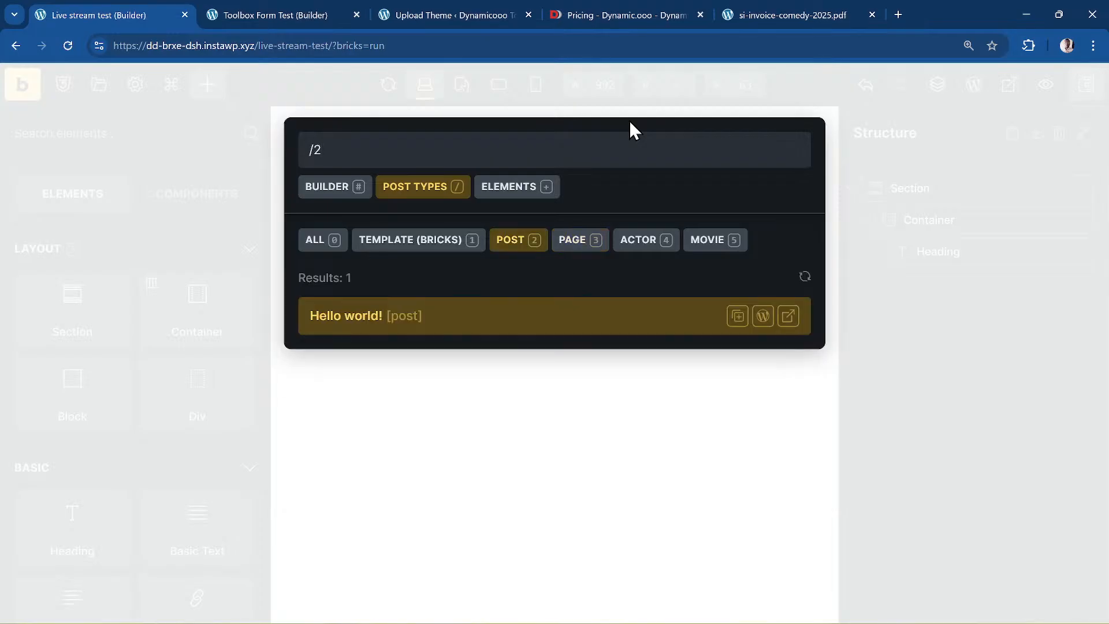
key(BackSpace)
text(4)
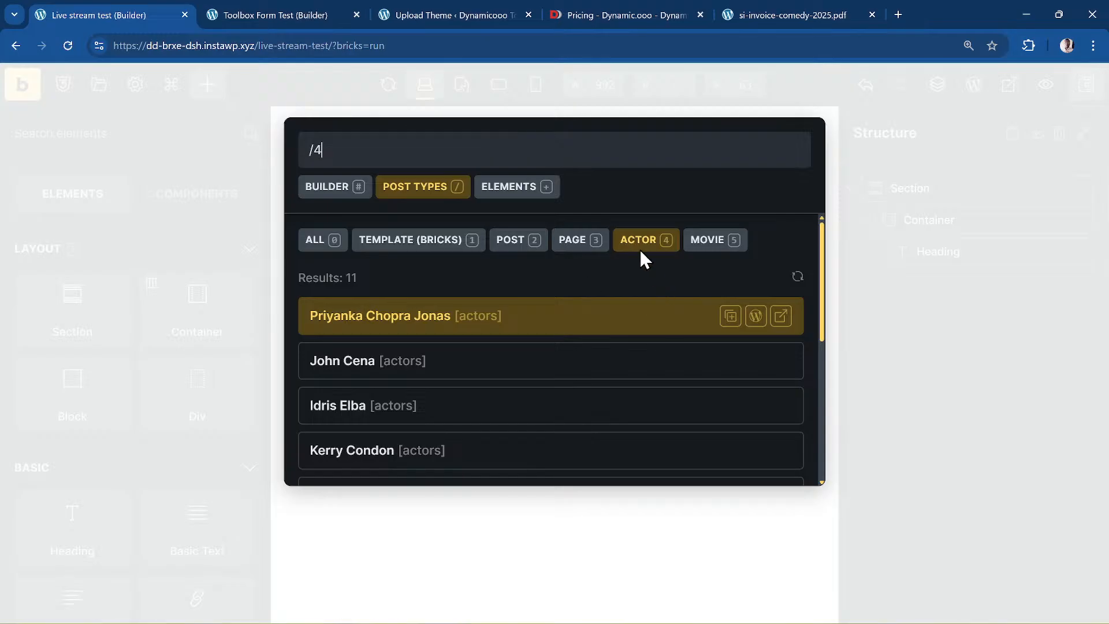
scroll(445, 358, down, 5)
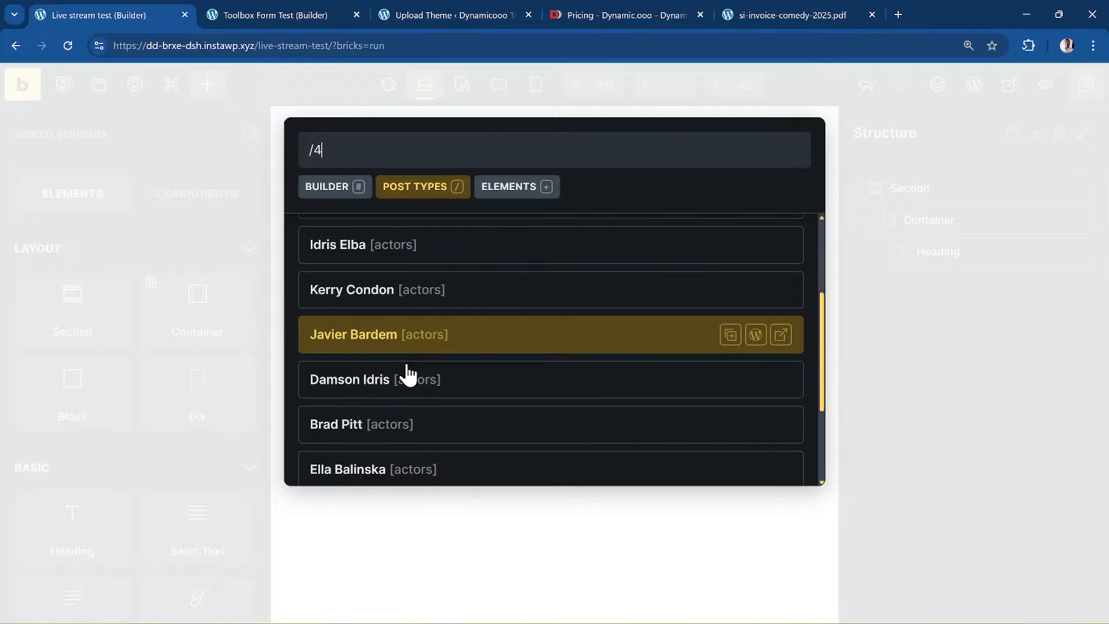
scroll(406, 384, up, 2)
scroll(405, 384, up, 3)
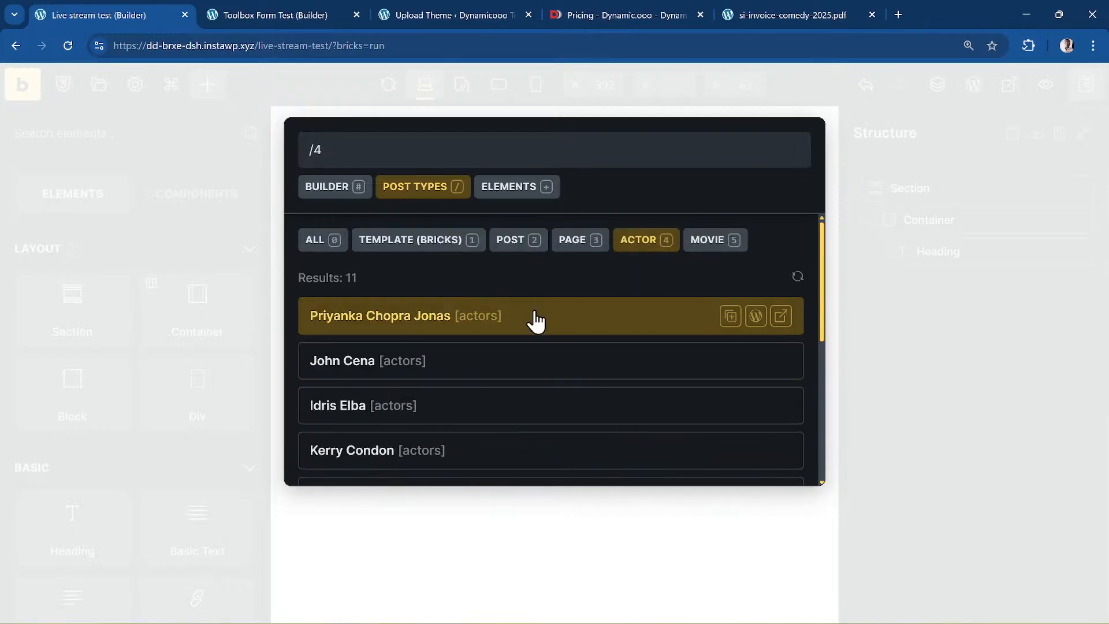
key(BackSpace)
text(5)
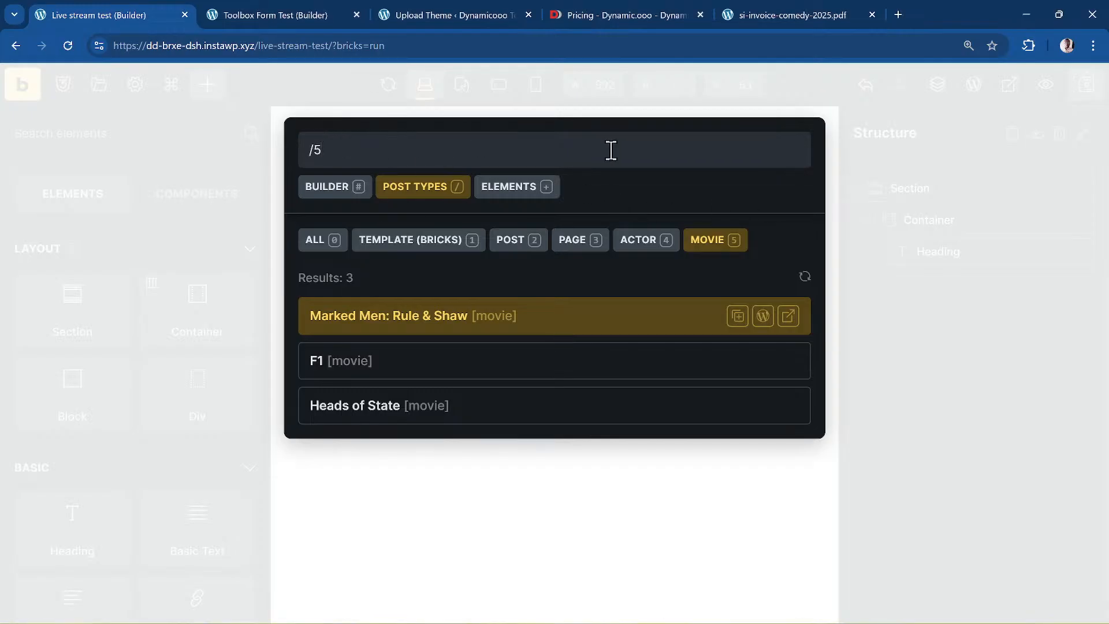
key(Escape)
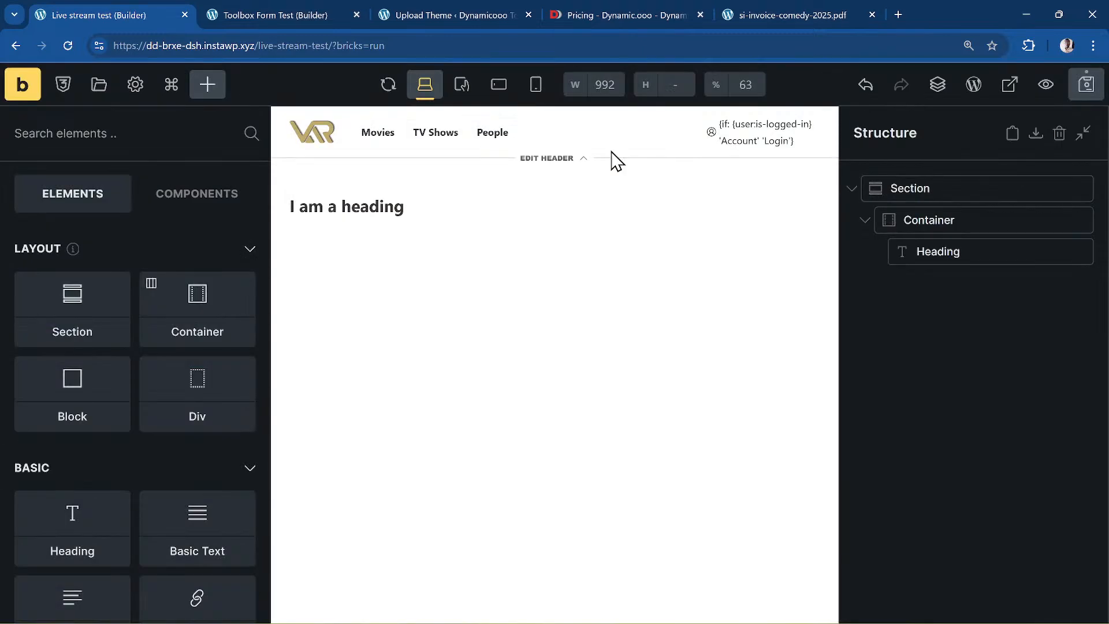
- Reopen the search palette and filter it to pages with /3
key(ctrl+k)
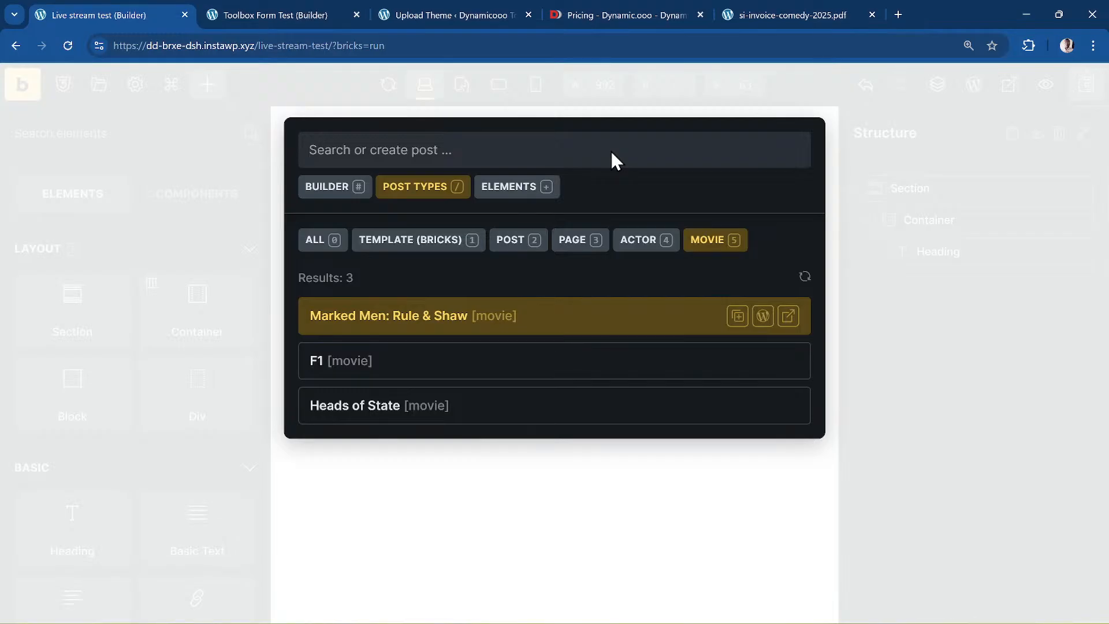
key(#)
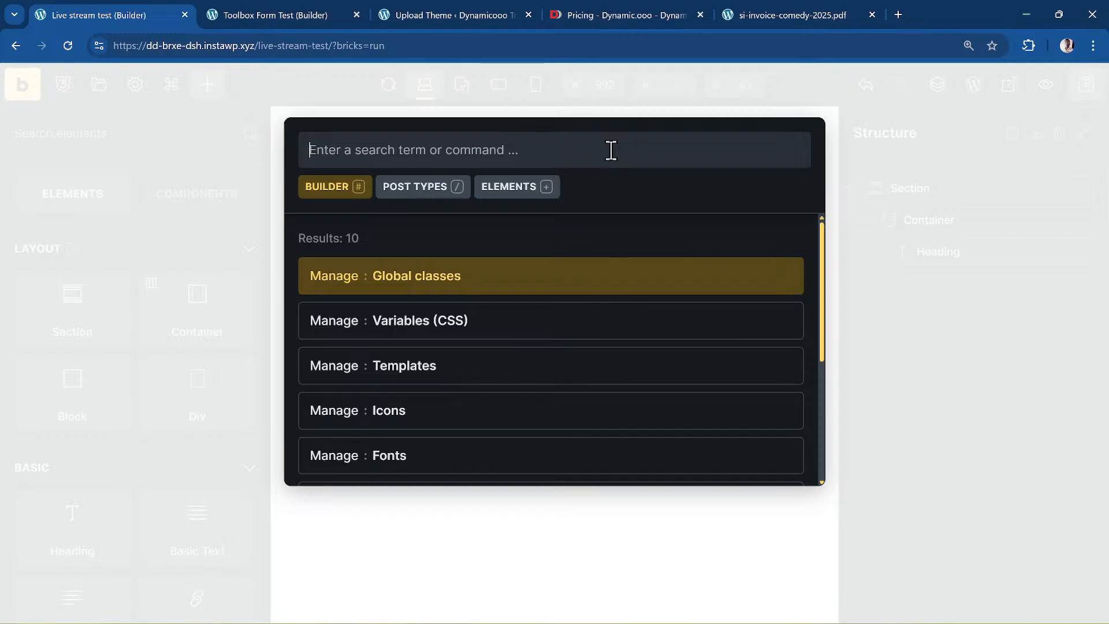
text(/)
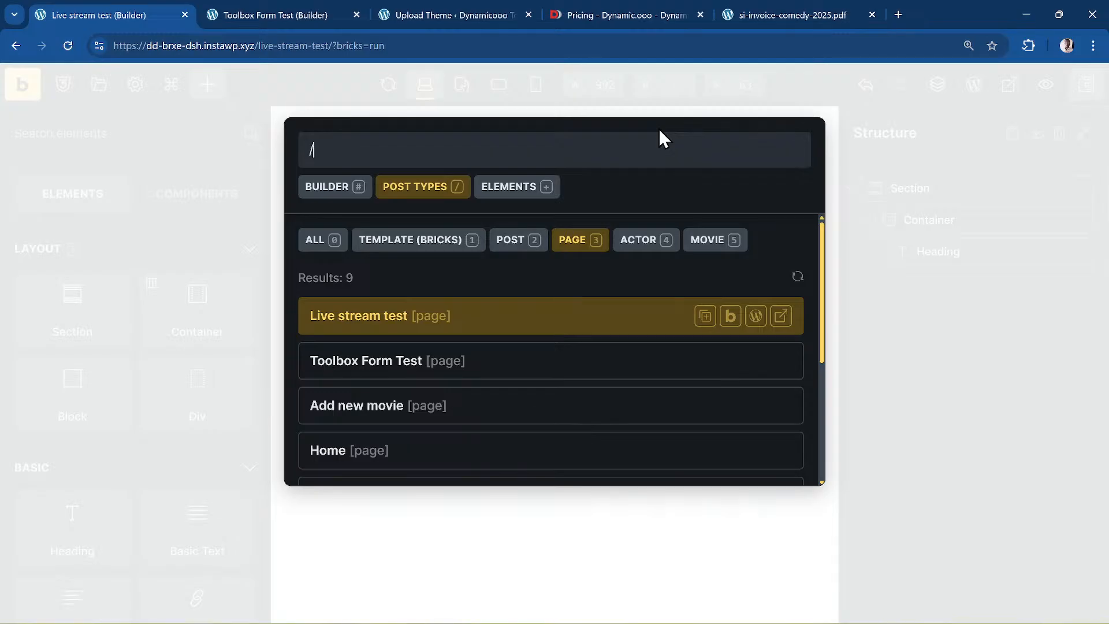
text(3)
- Browse the page results between Live stream test and Blog, and try searching 'home'
key(Down)
key(Down)
key(Down)
key(Down)
key(Down)
key(Down)
key(Down)
key(Down)
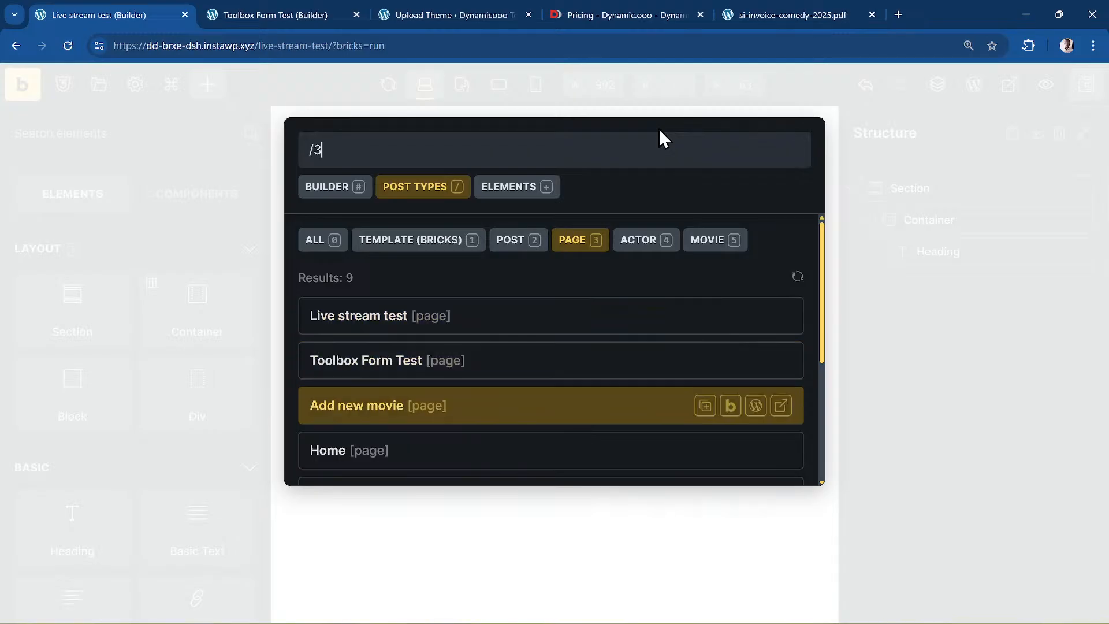
key(Up)
key(Up)
key(Up)
key(Up)
key(Up)
key(Up)
key(Up)
key(Up)
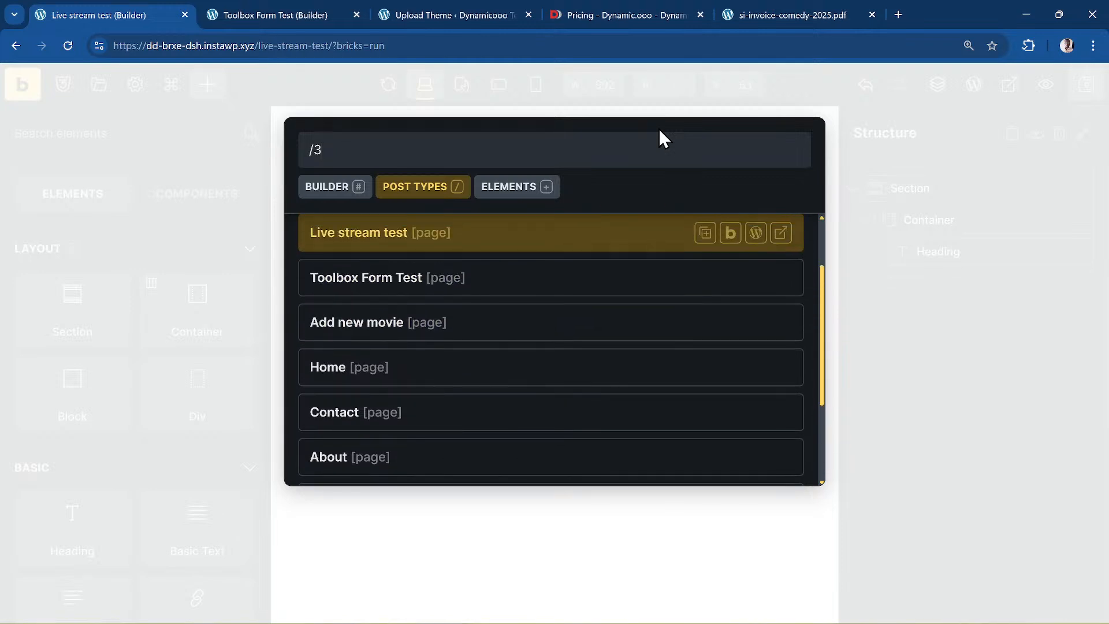
key(Down)
key(Down)
key(Down)
key(Down)
key(Down)
key(Down)
key(Down)
key(Down)
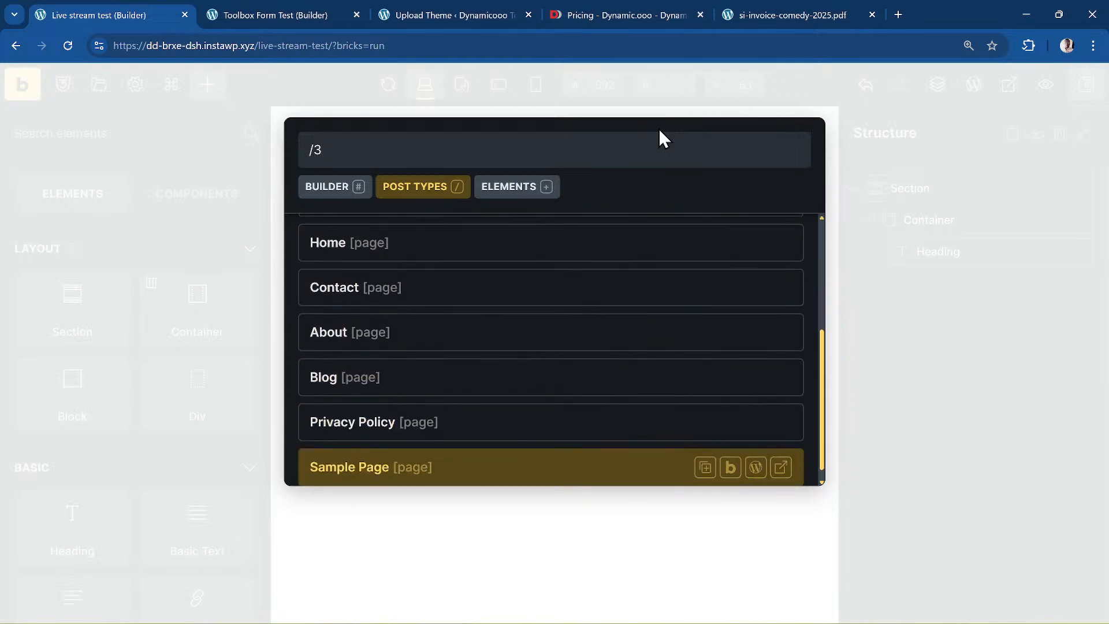
key(Up)
key(Up)
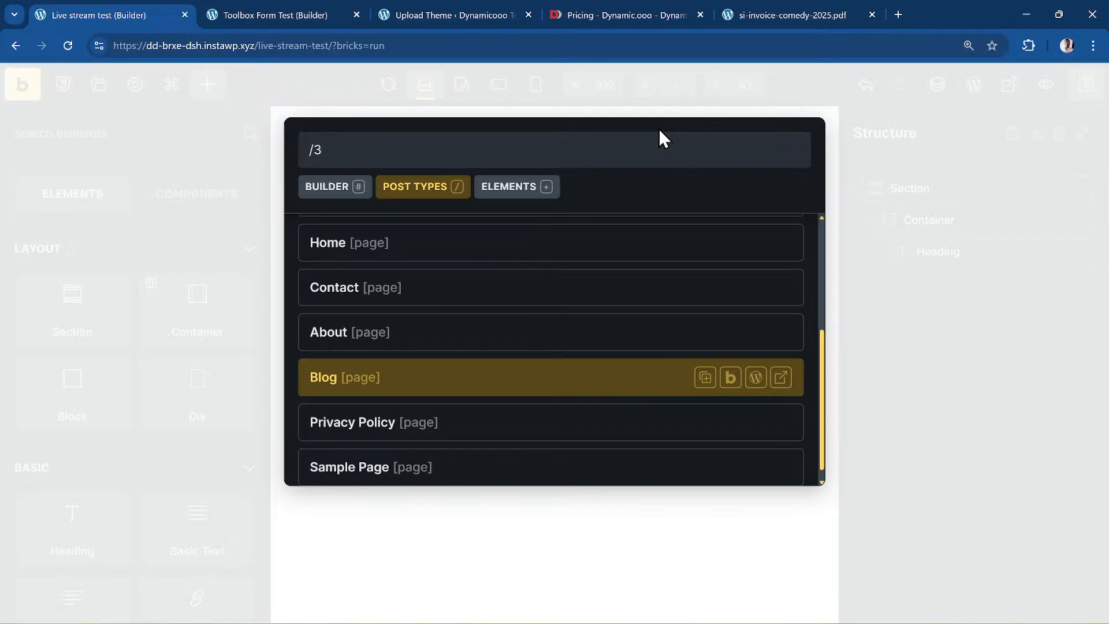
text(home)
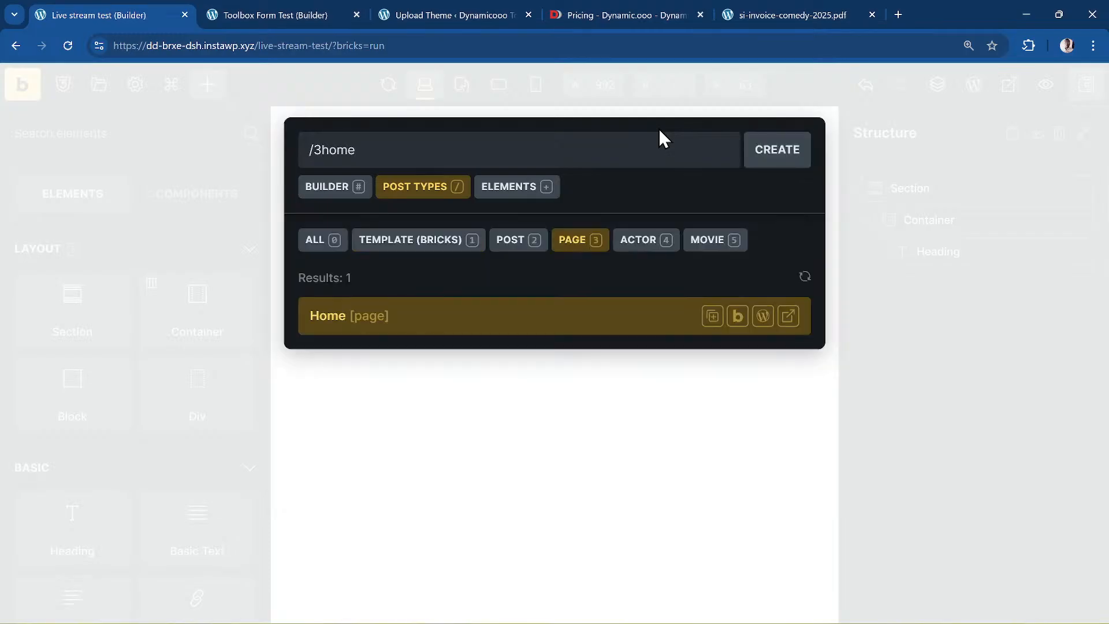
key(BackSpace)
key(BackSpace)
key(BackSpace)
key(BackSpace)
key(BackSpace)
key(BackSpace)
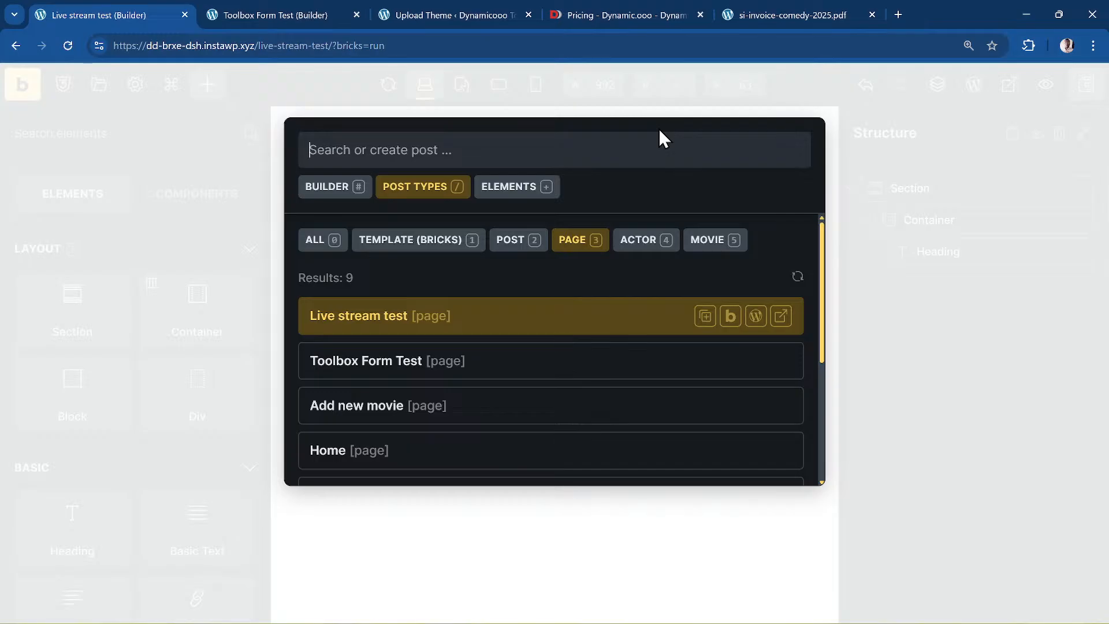
- Type 'add', focus the create-new-post option, then close the palette without creating anything
text(add)
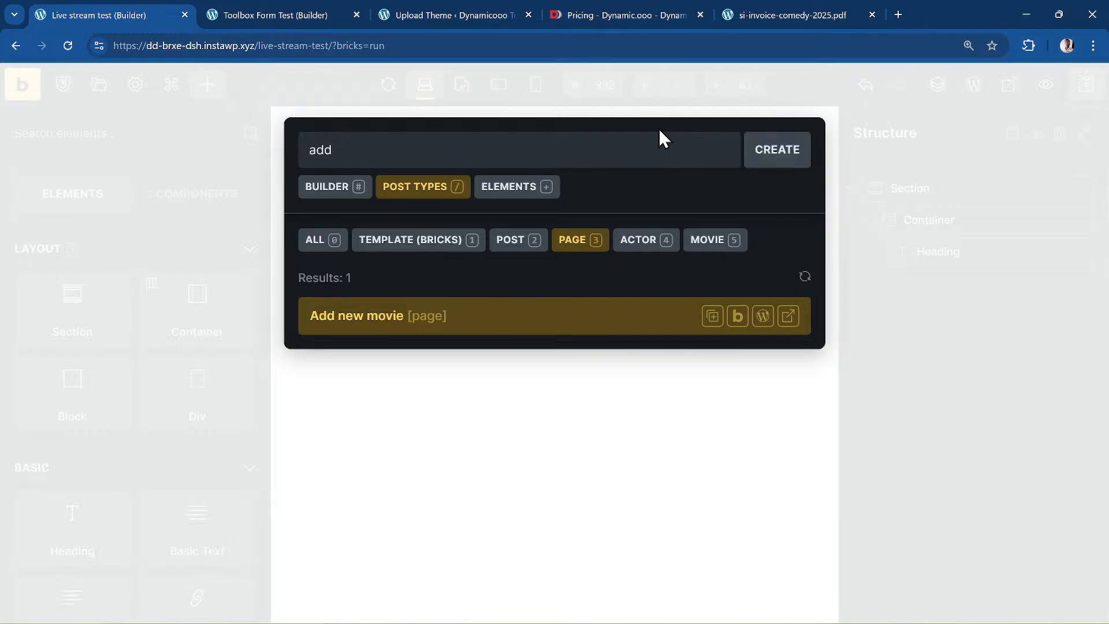
key(Tab)
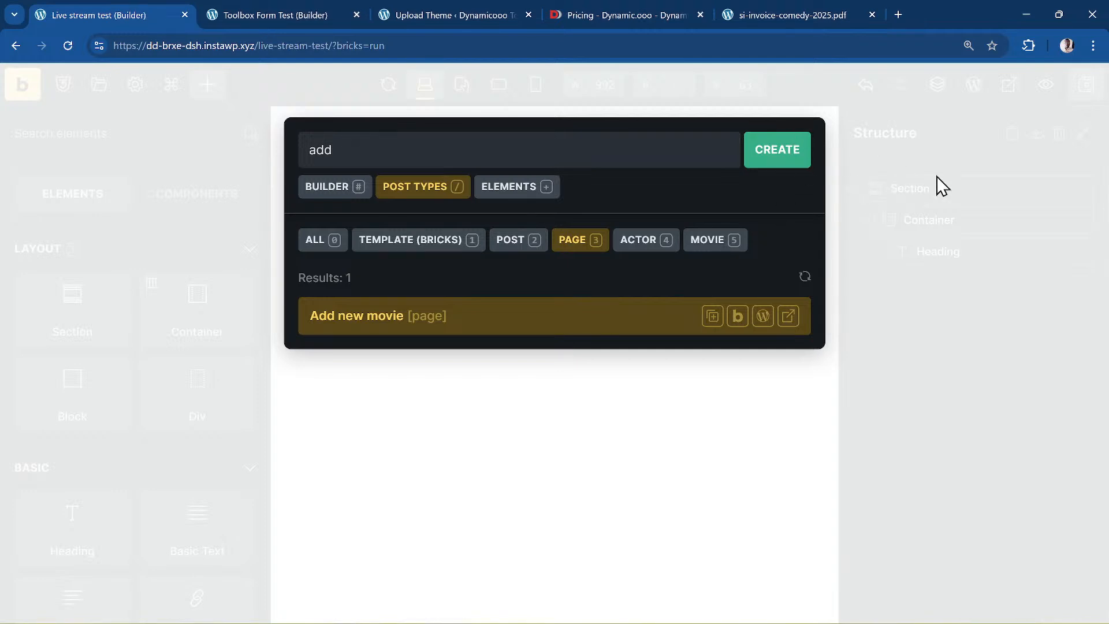
key(shift+Tab)
key(Tab)
key(Escape)
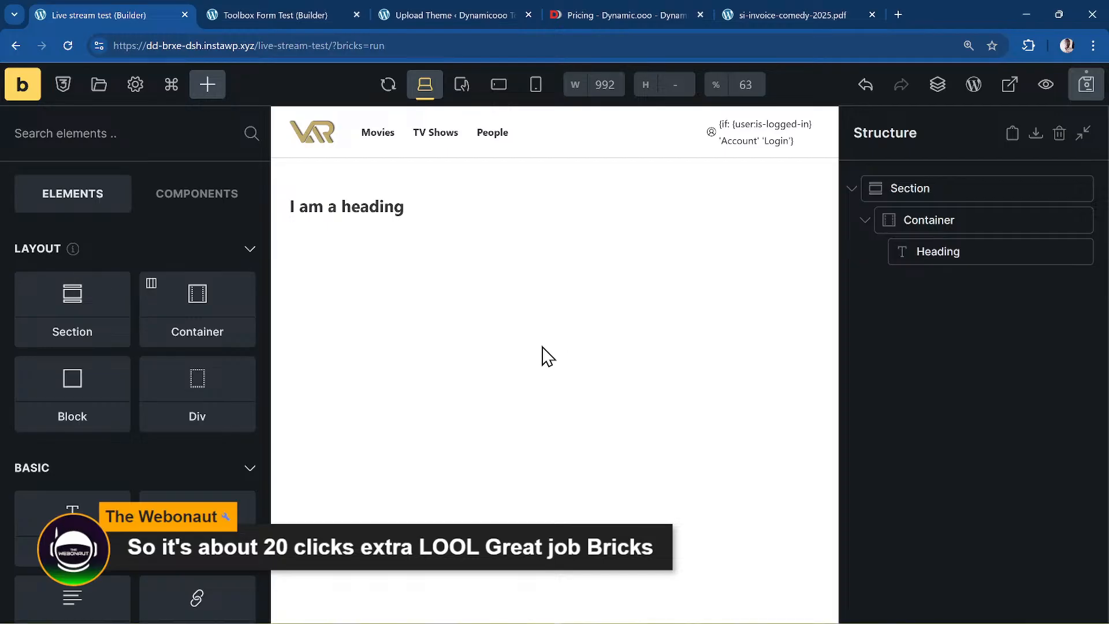
- Reopen the palette filtered to pages with /3, scroll the list, then dismiss it
key(ctrl+k)
text(/3)
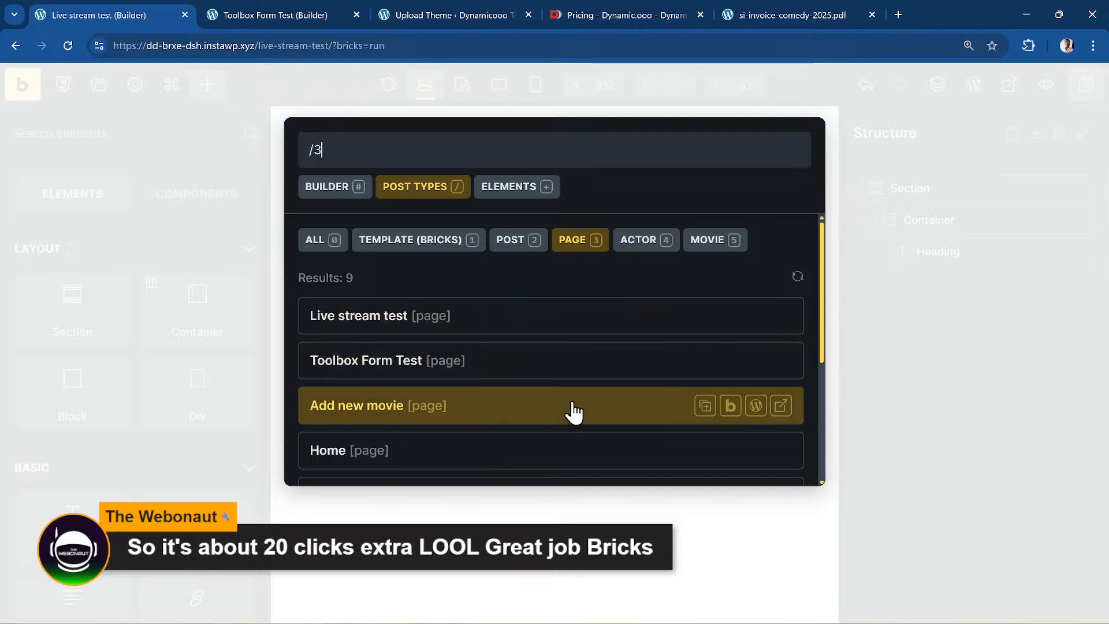
scroll(563, 393, down, 3)
scroll(557, 373, up, 3)
scroll(557, 381, down, 4)
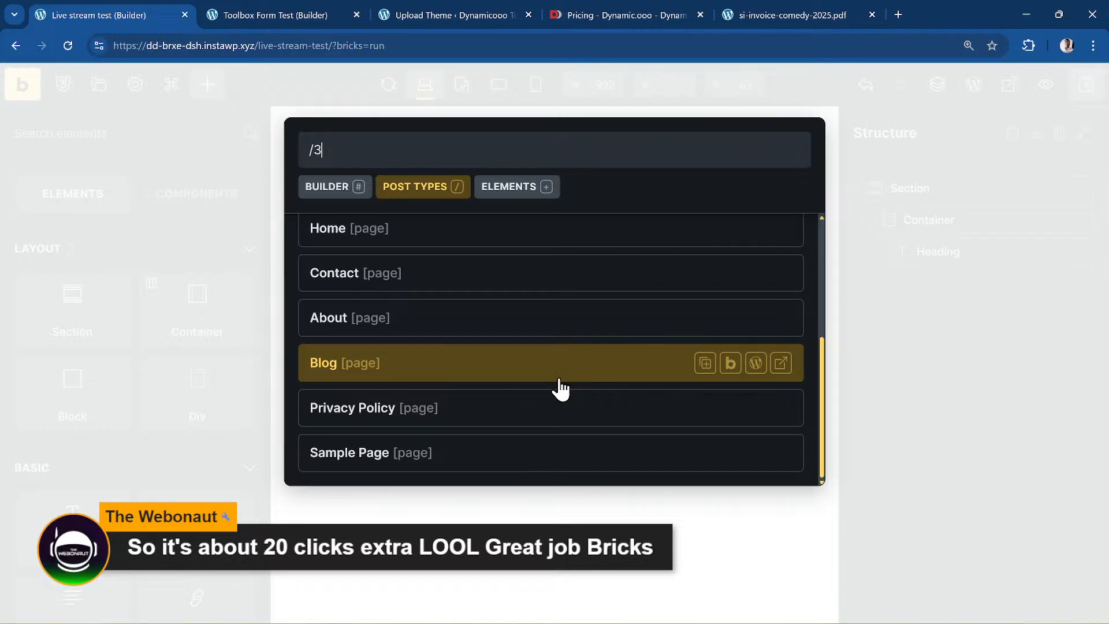
click(945, 327)
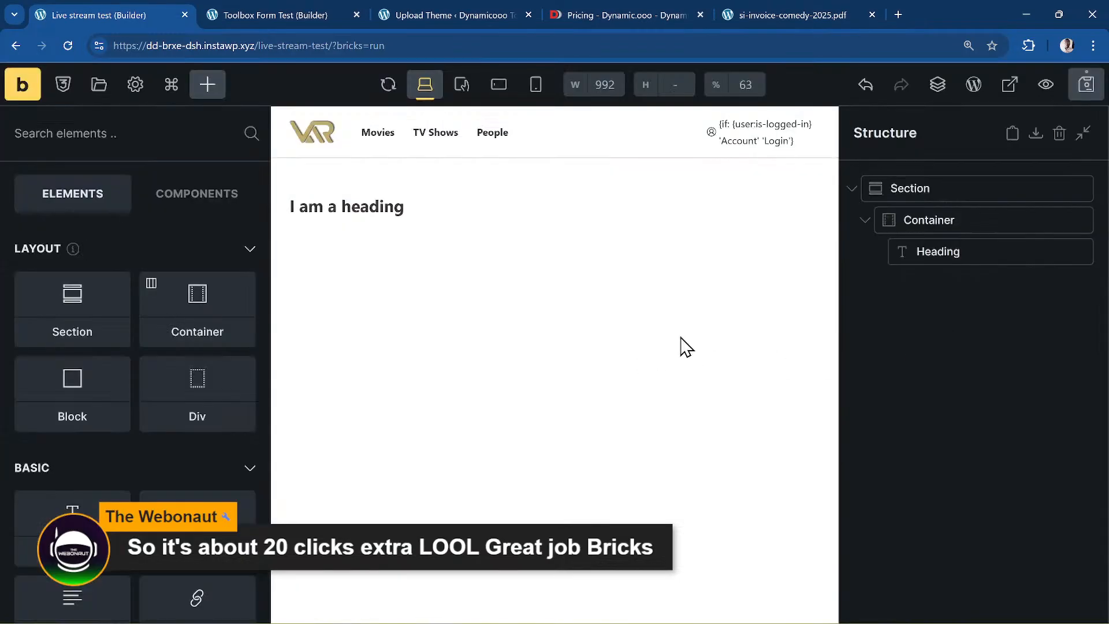
- Select the heading and add a Form element beneath it via an element search for 'form'
click(997, 258)
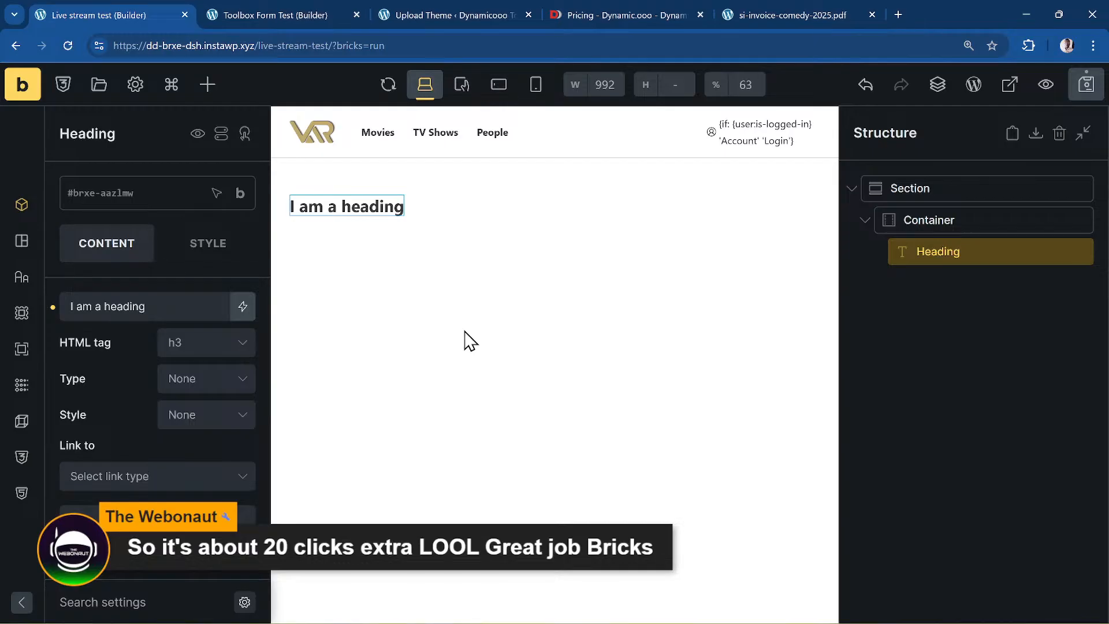
key(ctrl)
click(22, 601)
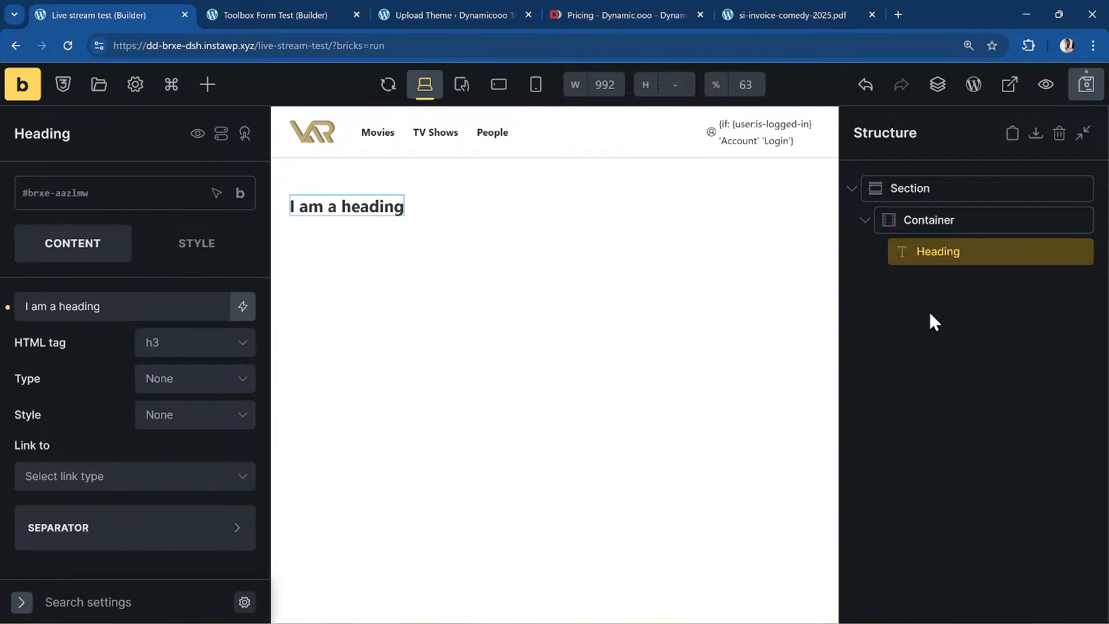
click(207, 85)
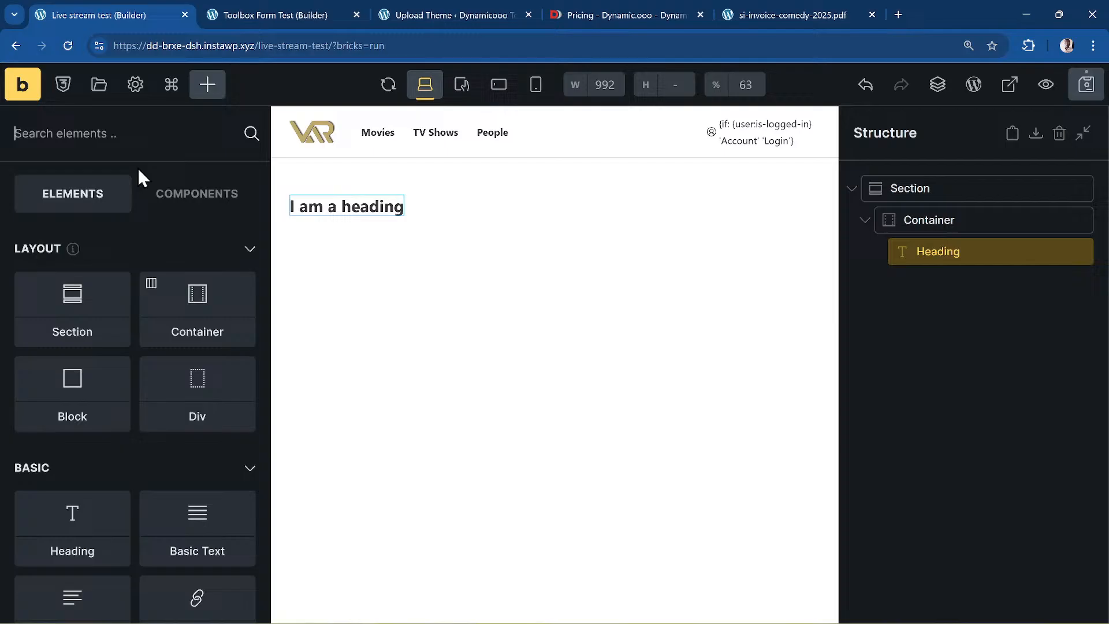
click(126, 133)
text(form)
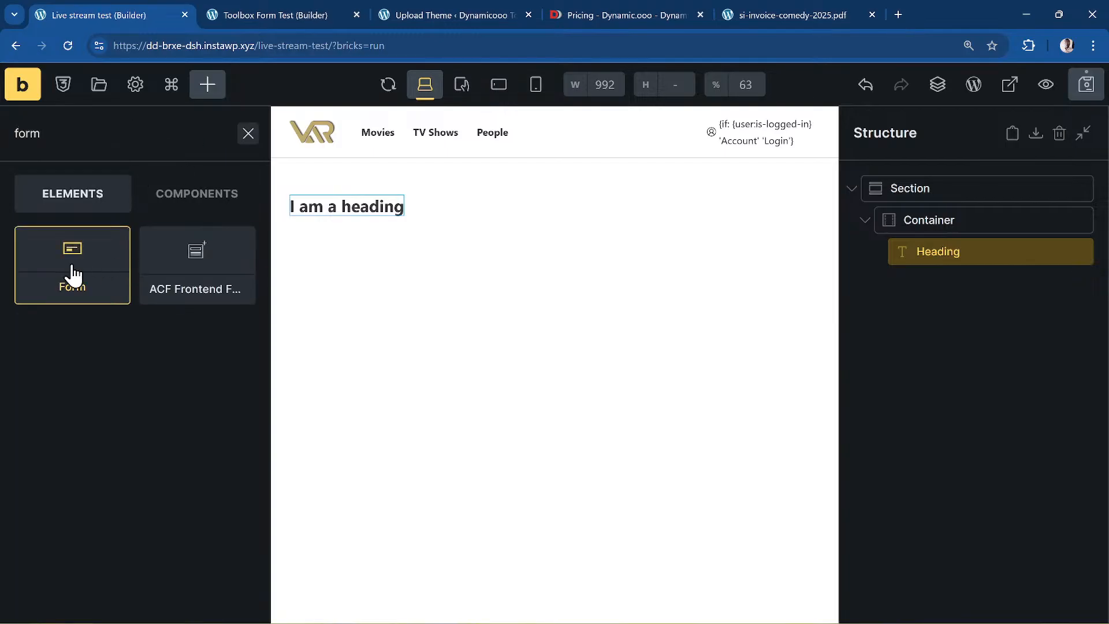
click(74, 275)
- Change the heading text to 'Simple Interest Calculator'
click(958, 291)
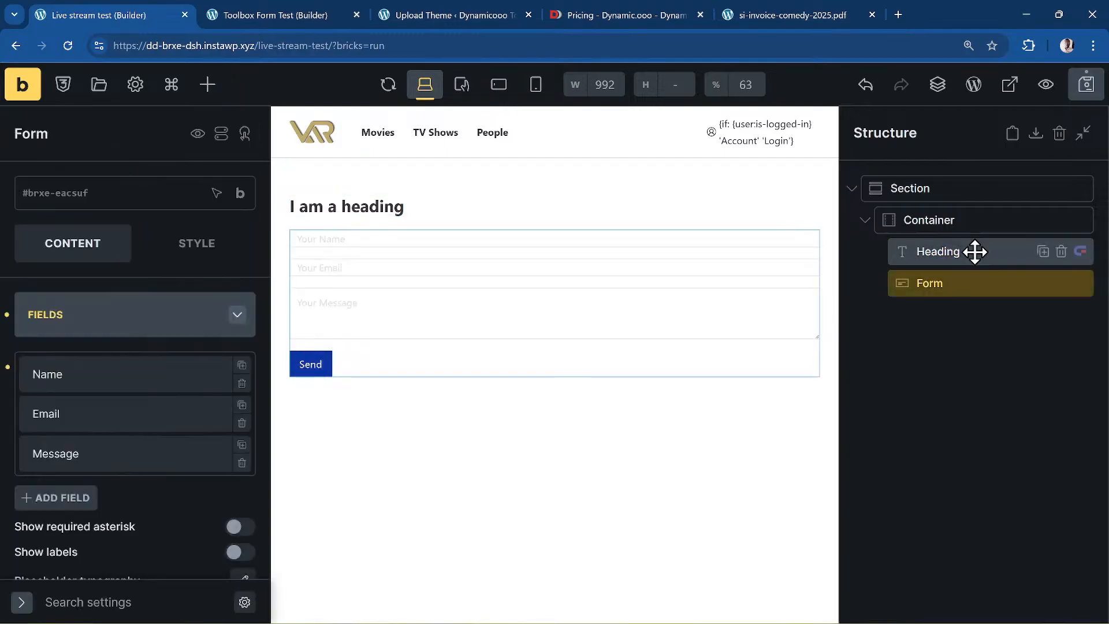
click(975, 251)
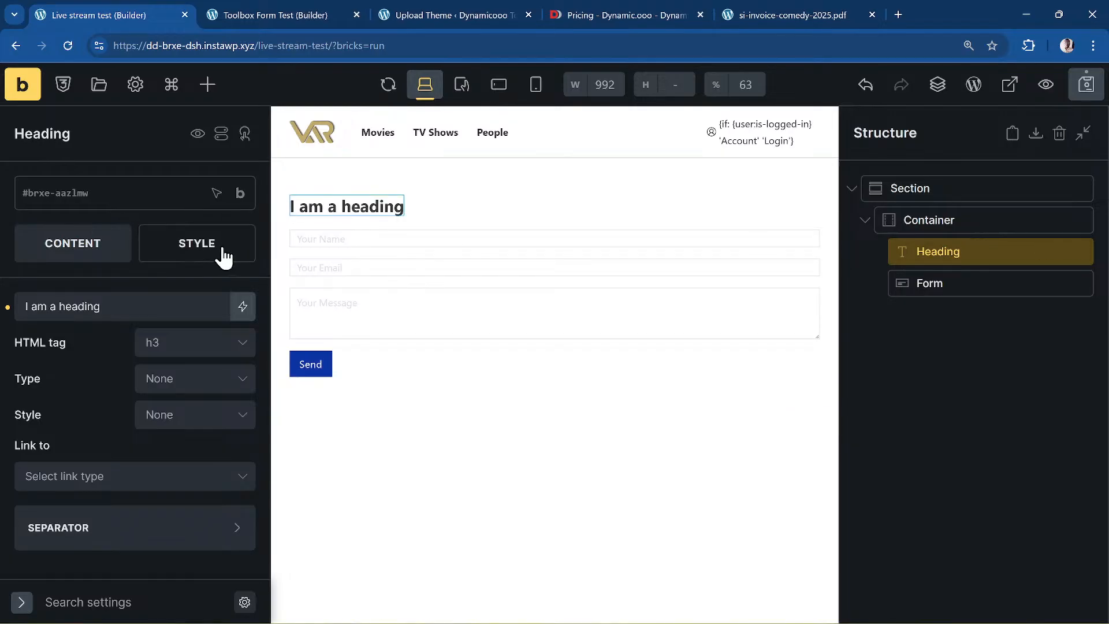
triple_click(138, 308)
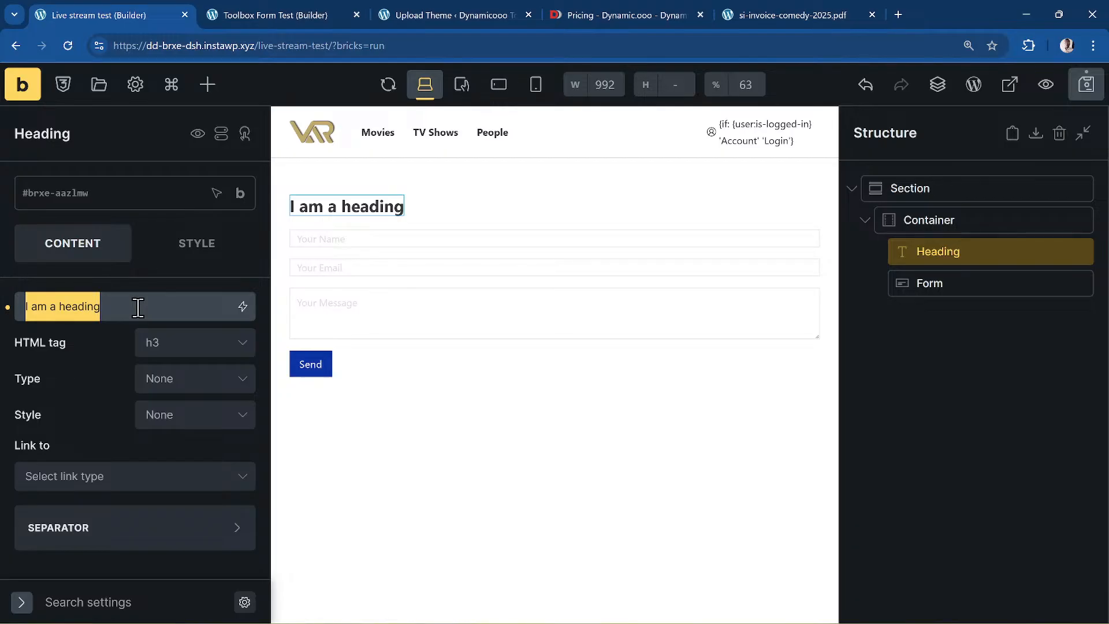
text(Simpel)
key(BackSpace)
key(BackSpace)
text(le)
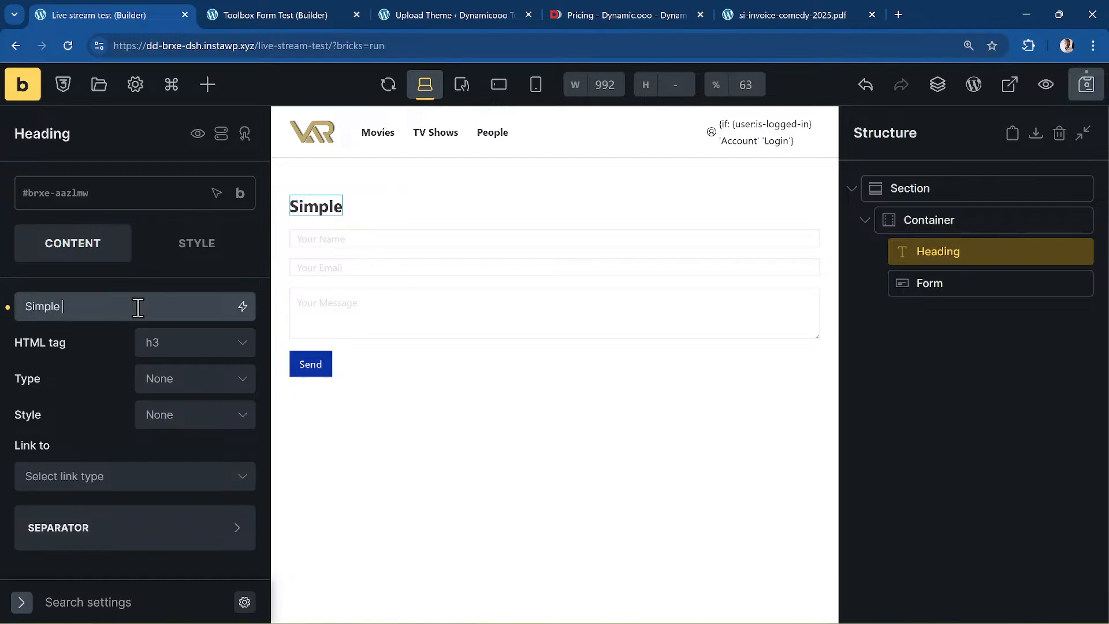
key(shift+f)
key(Escape)
text(Interest )
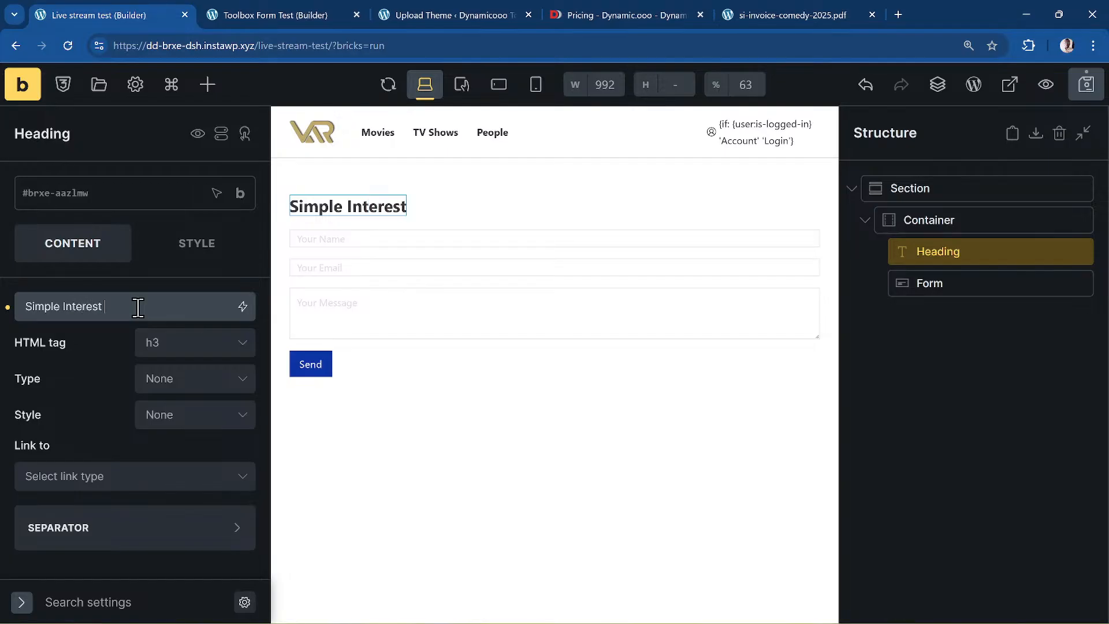
text(Calculator)
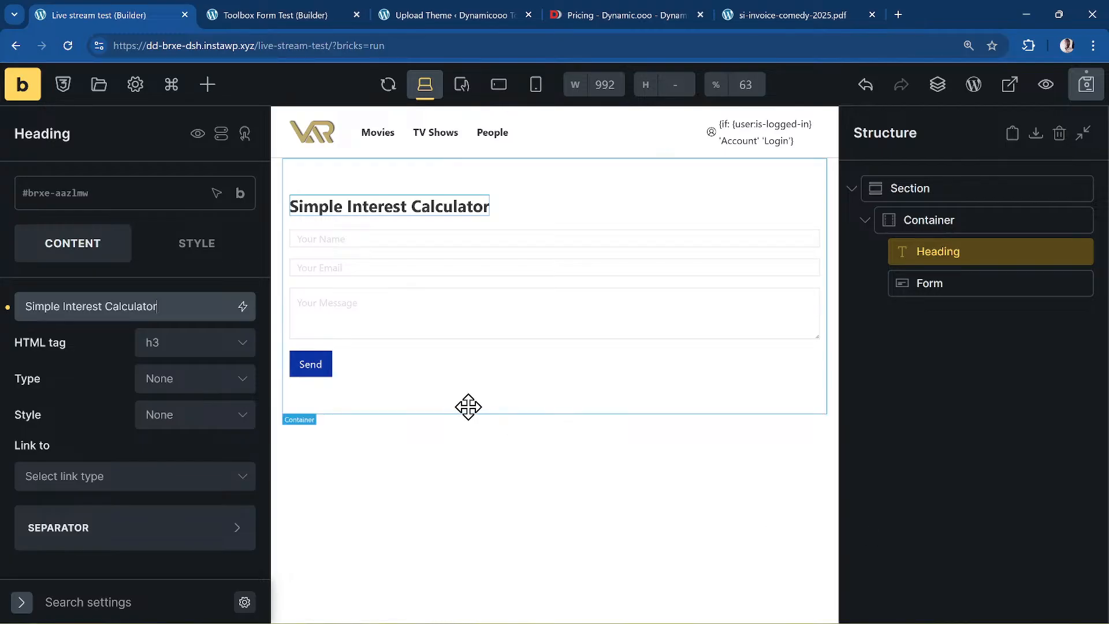
- Set the heading's HTML tag to h1 and select the form
click(194, 348)
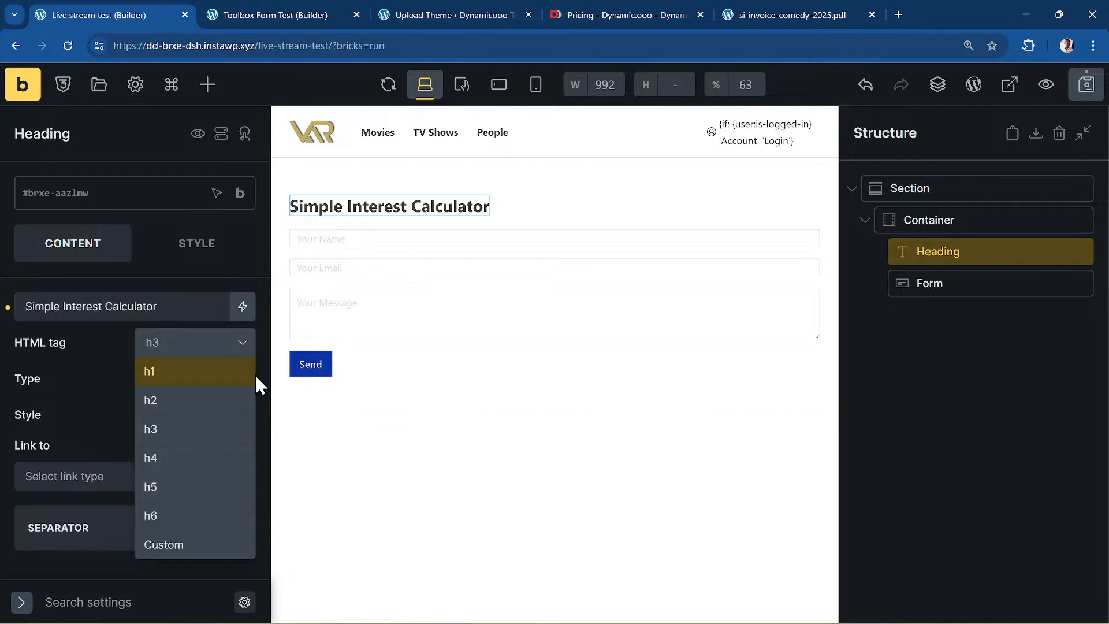
click(198, 380)
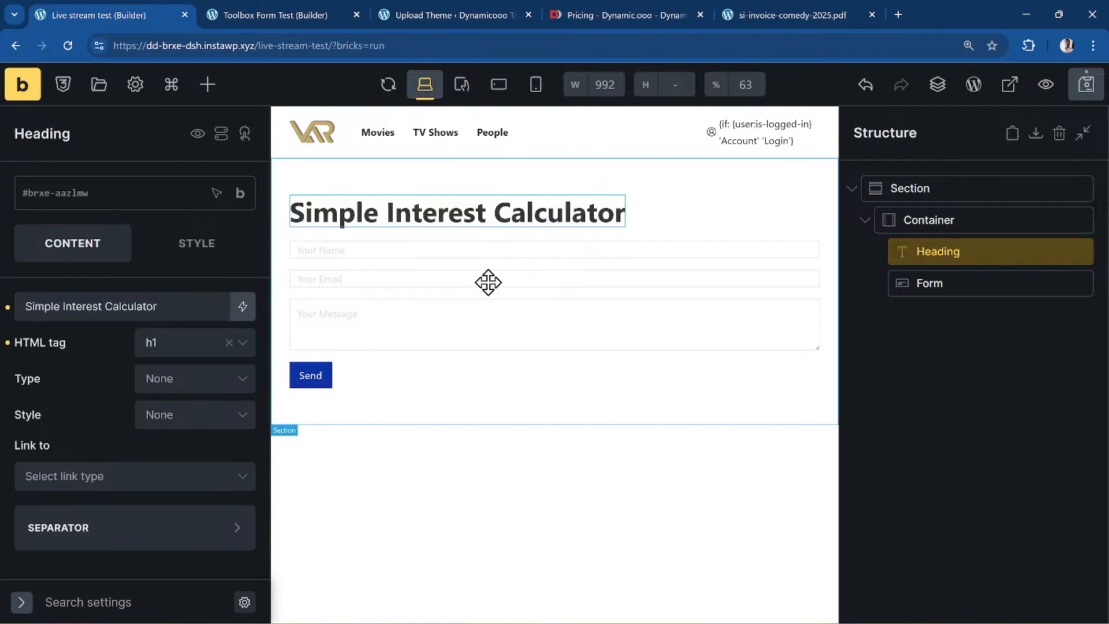
click(982, 281)
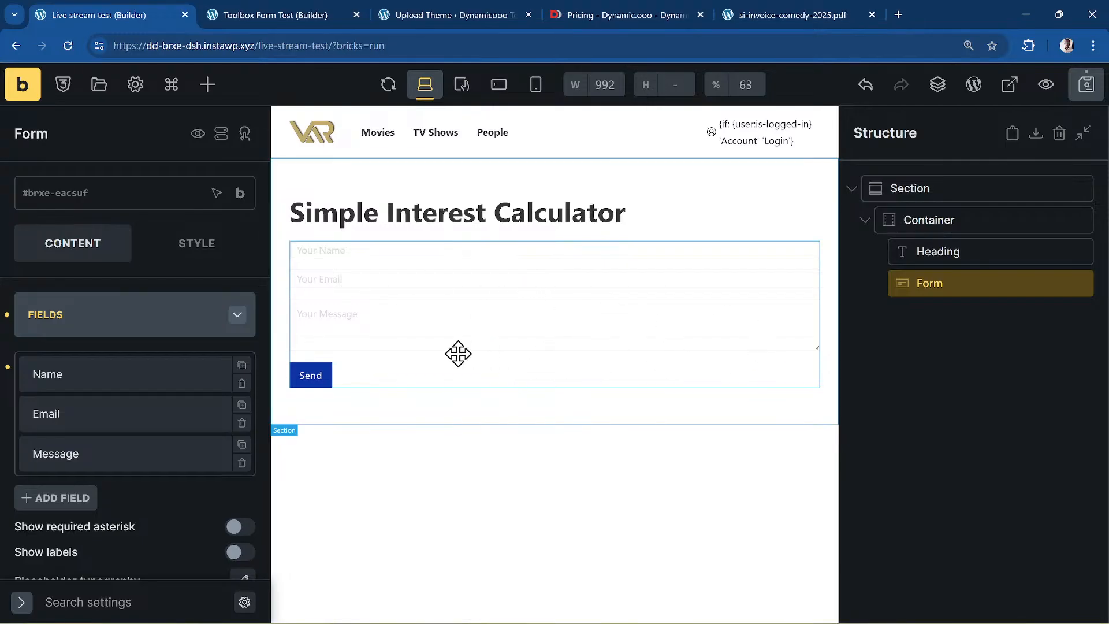
- Add the class .ddj-form to the Form element
click(92, 200)
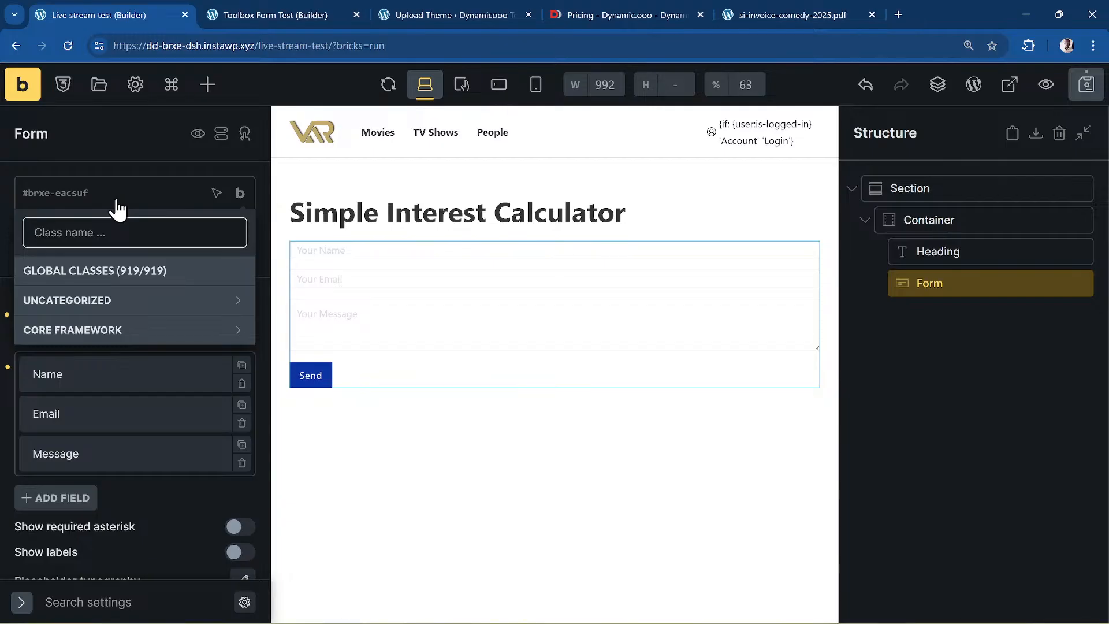
text(dd-form)
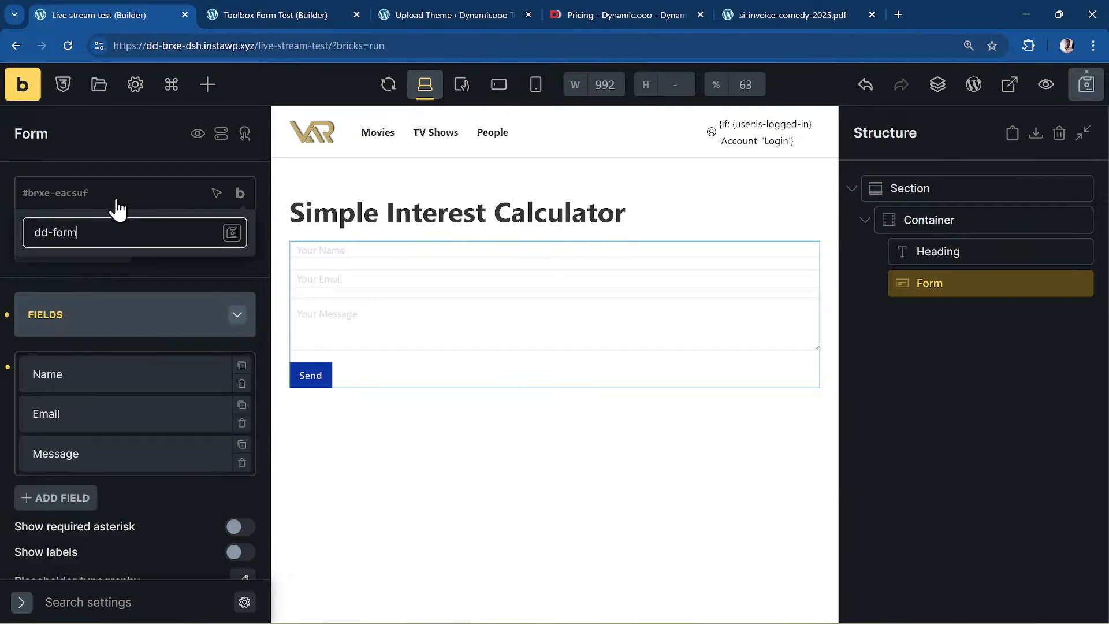
key(BackSpace)
key(BackSpace)
key(BackSpace)
key(BackSpace)
key(BackSpace)
key(BackSpace)
text(j-fo)
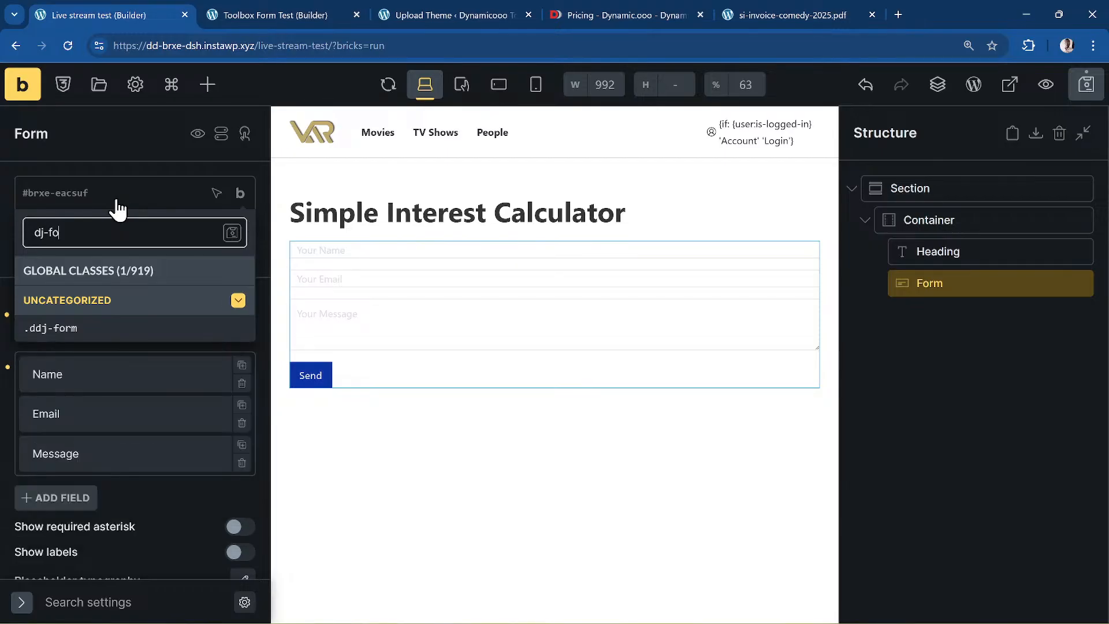
text(rm)
key(Return)
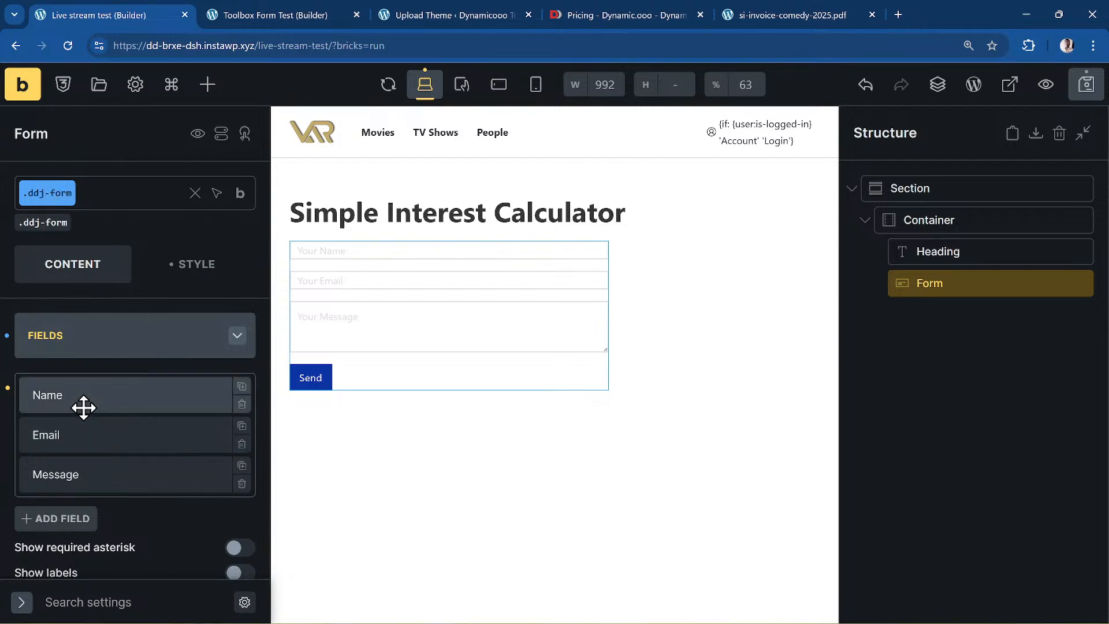
- Turn on Show labels and Show required asterisk in the form settings
scroll(110, 376, down, 7)
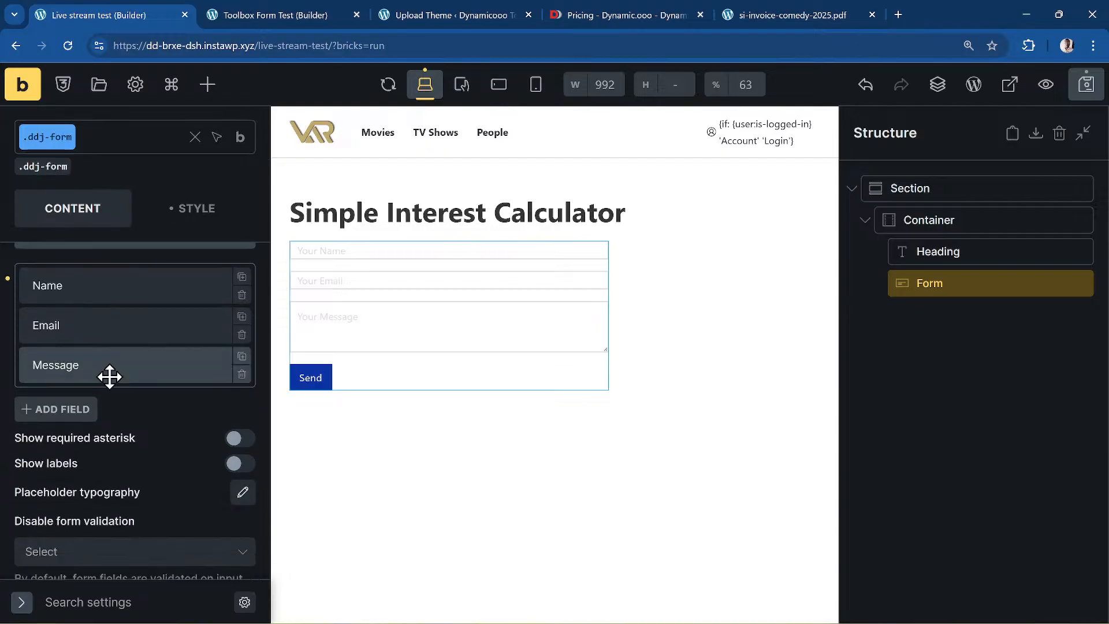
scroll(110, 377, up, 4)
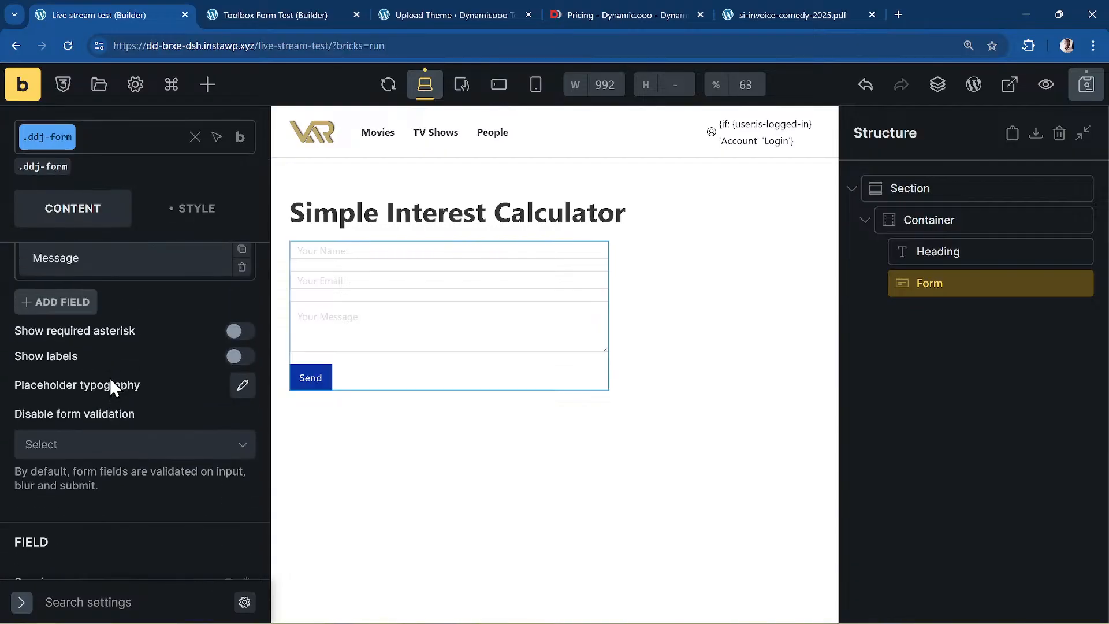
scroll(110, 378, down, 5)
scroll(110, 378, down, 5)
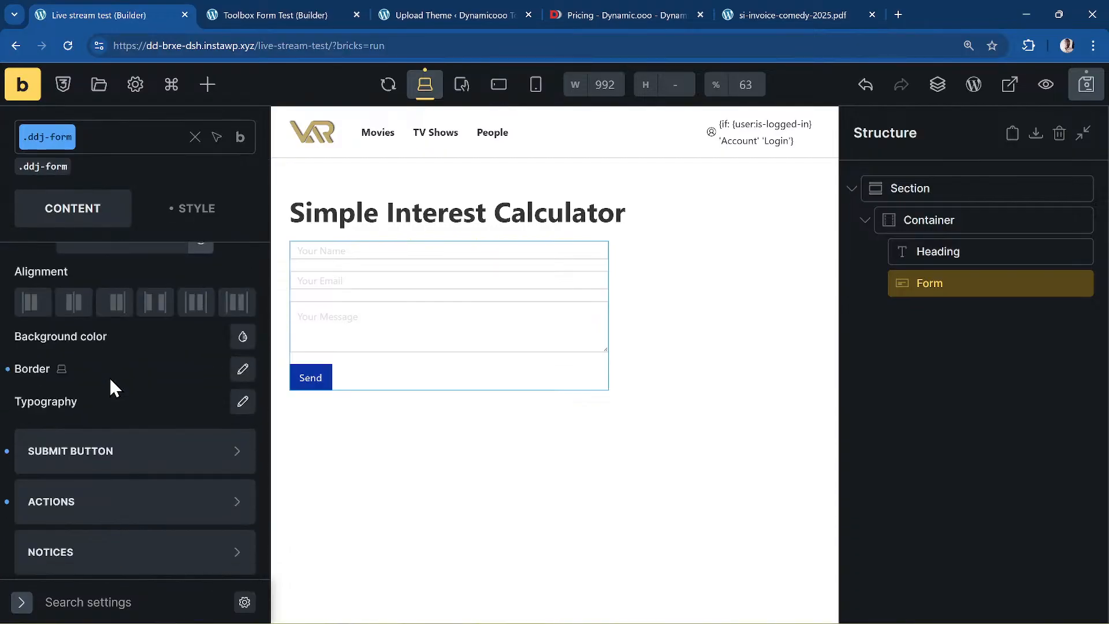
click(242, 402)
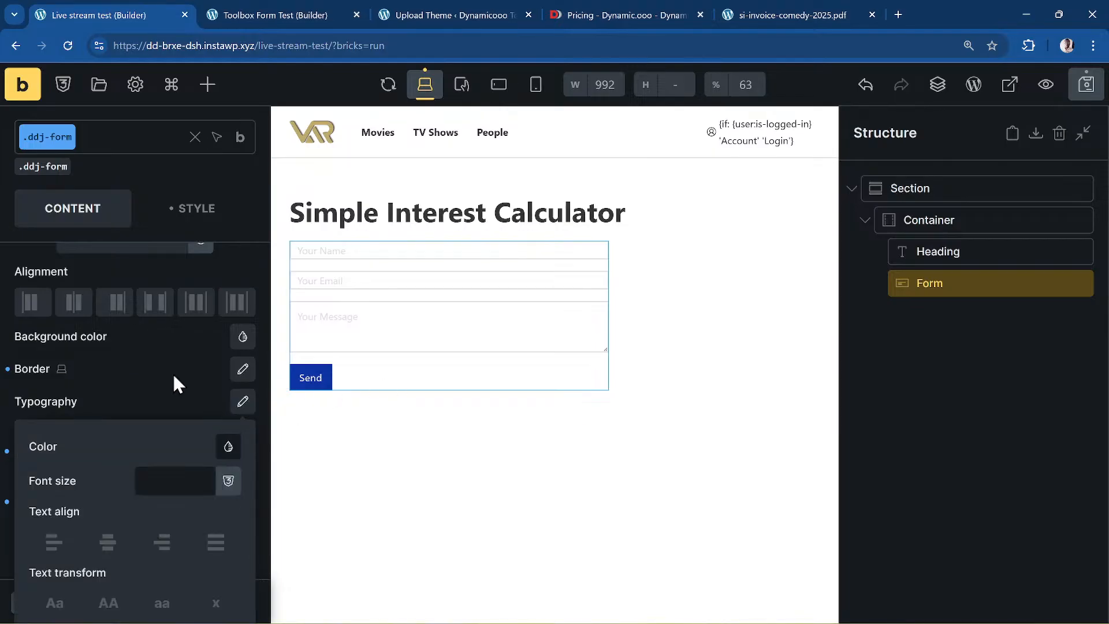
scroll(172, 373, up, 6)
scroll(174, 377, up, 3)
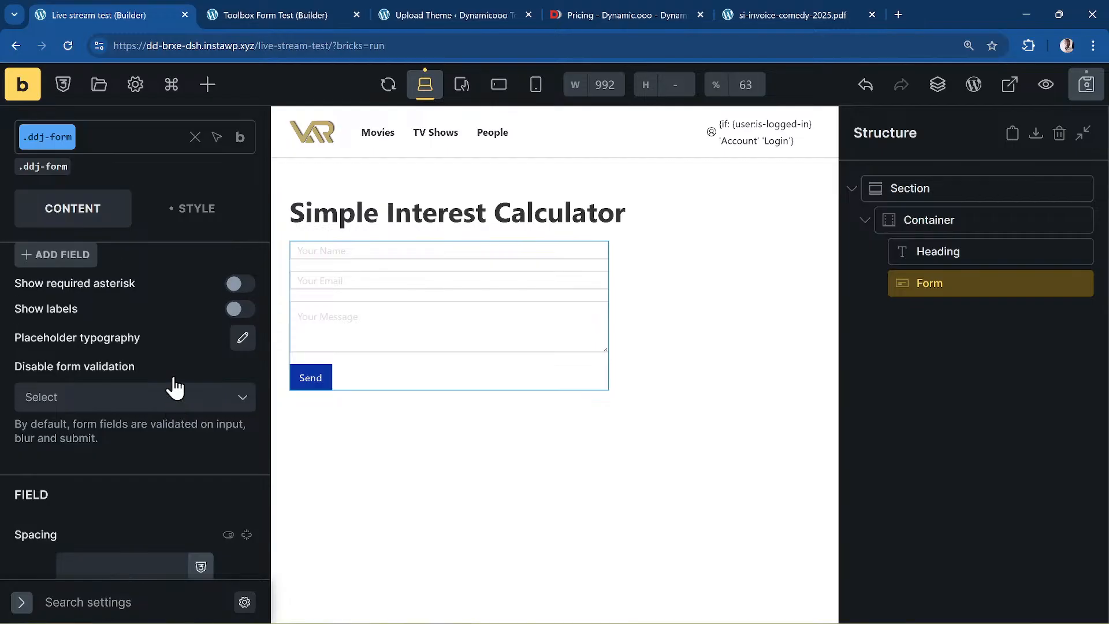
click(234, 430)
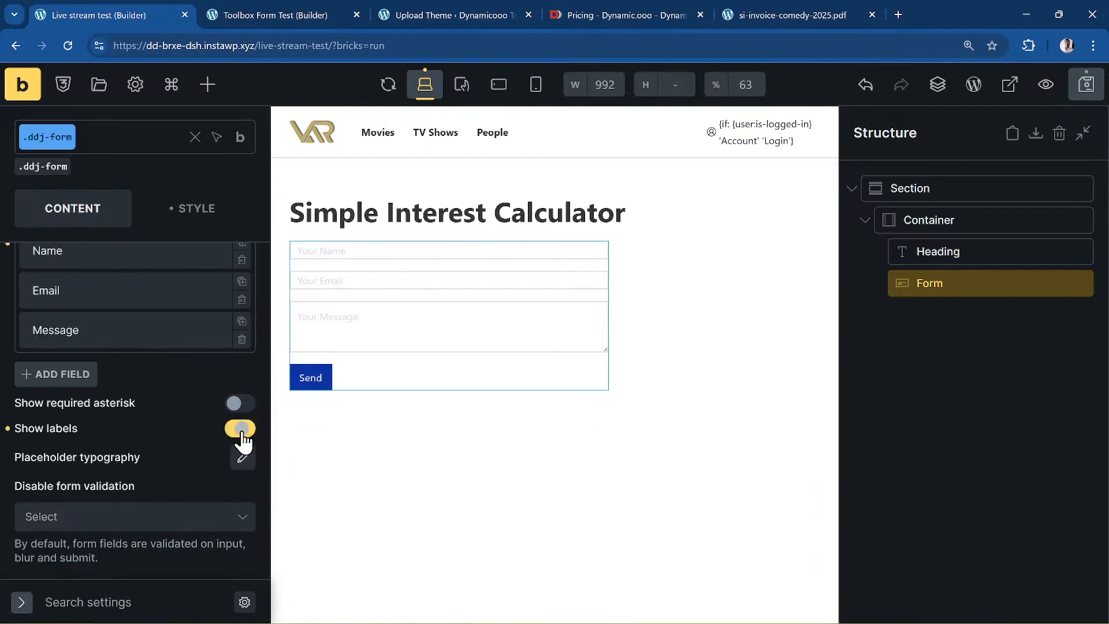
click(234, 403)
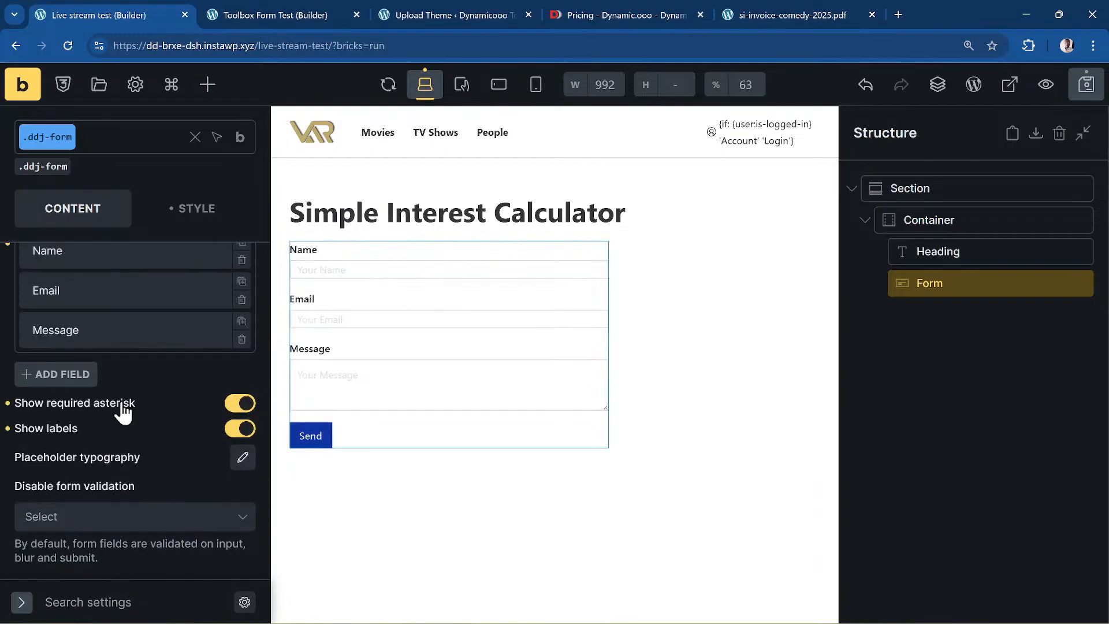
- Review the form's typography settings
scroll(104, 403, down, 3)
scroll(104, 404, down, 4)
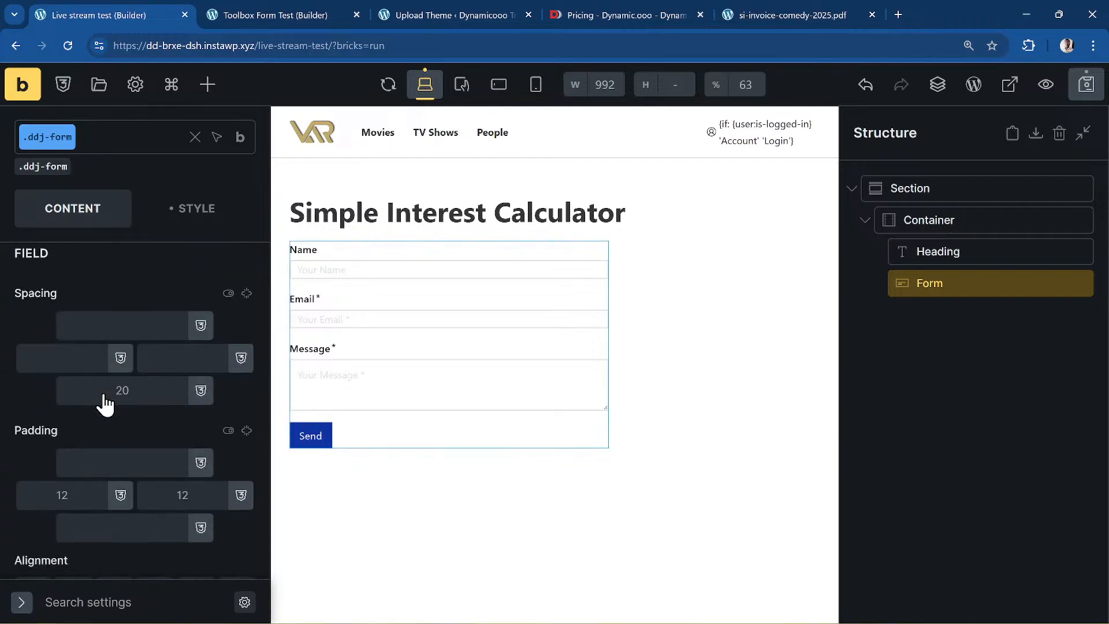
scroll(104, 417, up, 3)
scroll(173, 373, up, 2)
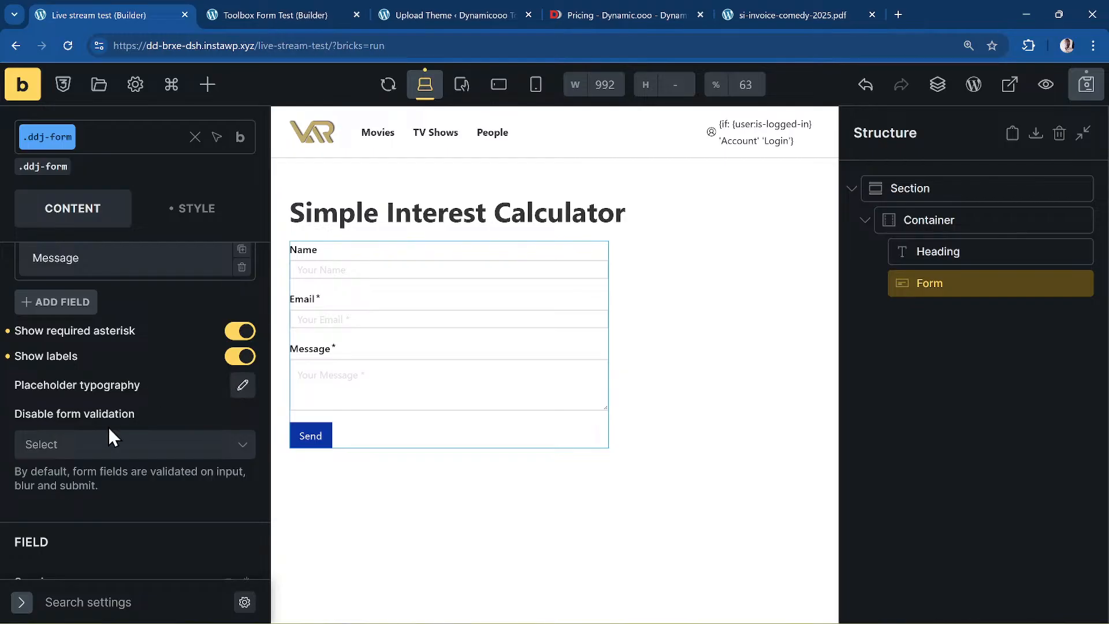
scroll(108, 427, down, 2)
scroll(109, 428, down, 5)
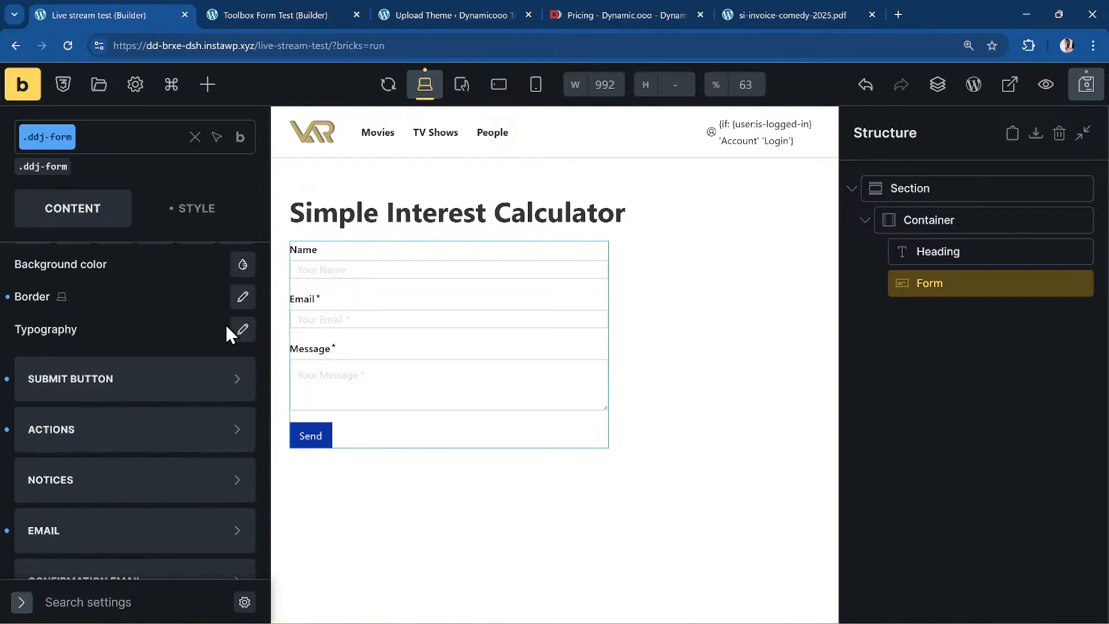
click(243, 329)
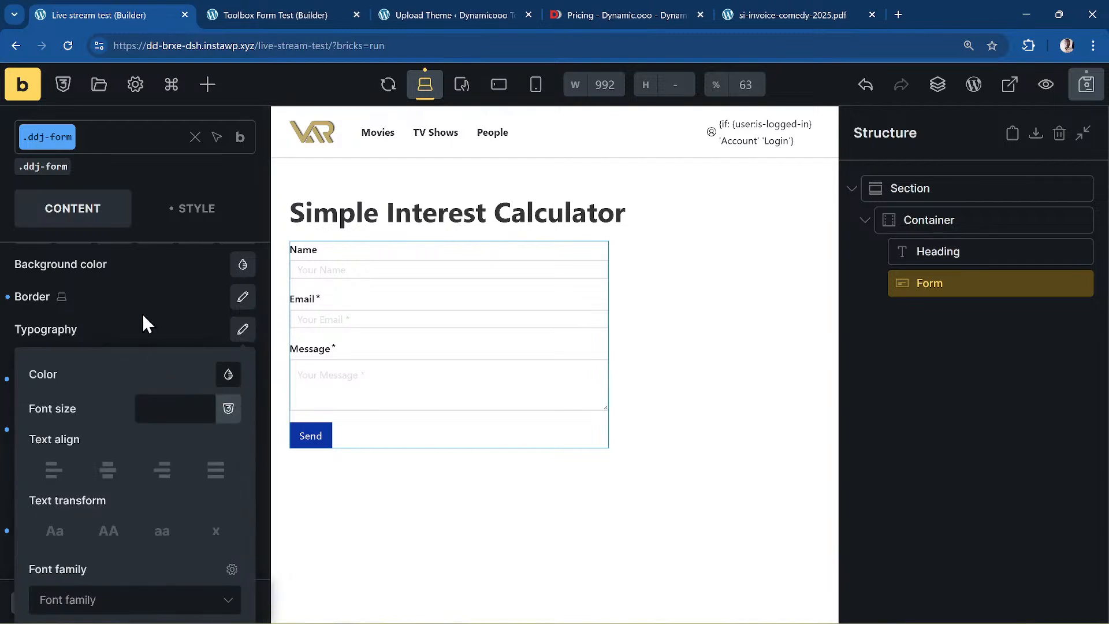
scroll(149, 314, up, 5)
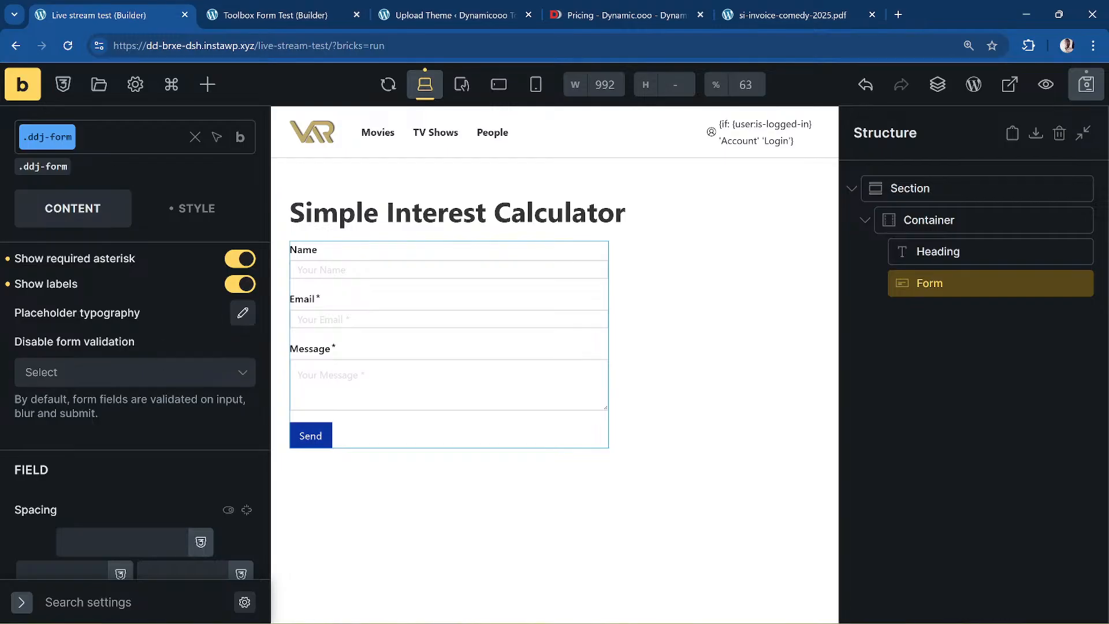
scroll(120, 497, up, 5)
scroll(120, 498, down, 2)
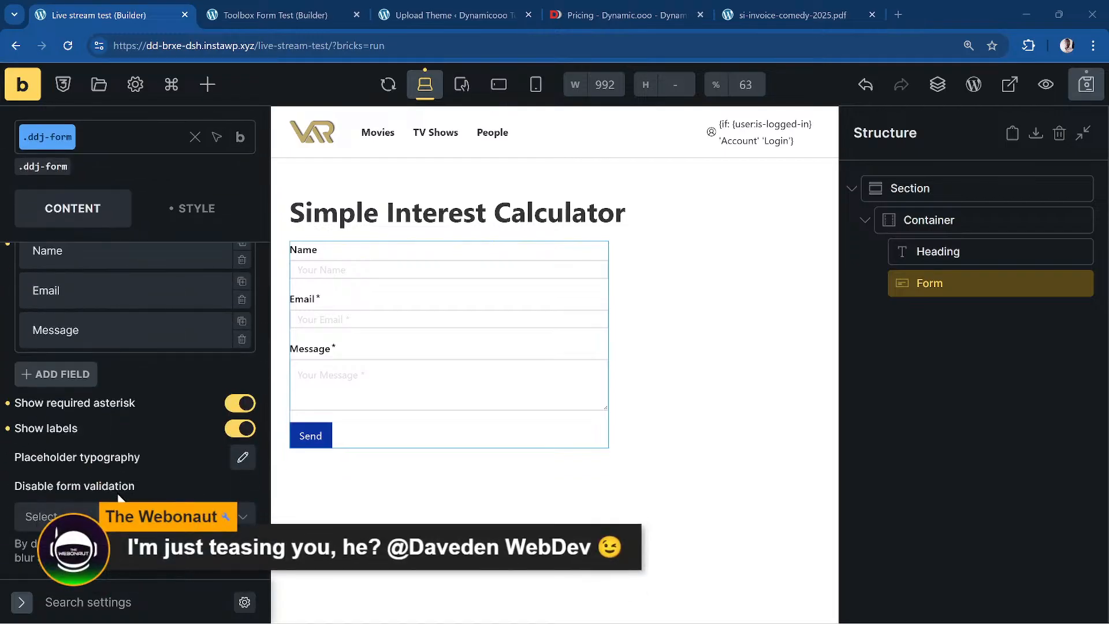
scroll(119, 498, down, 7)
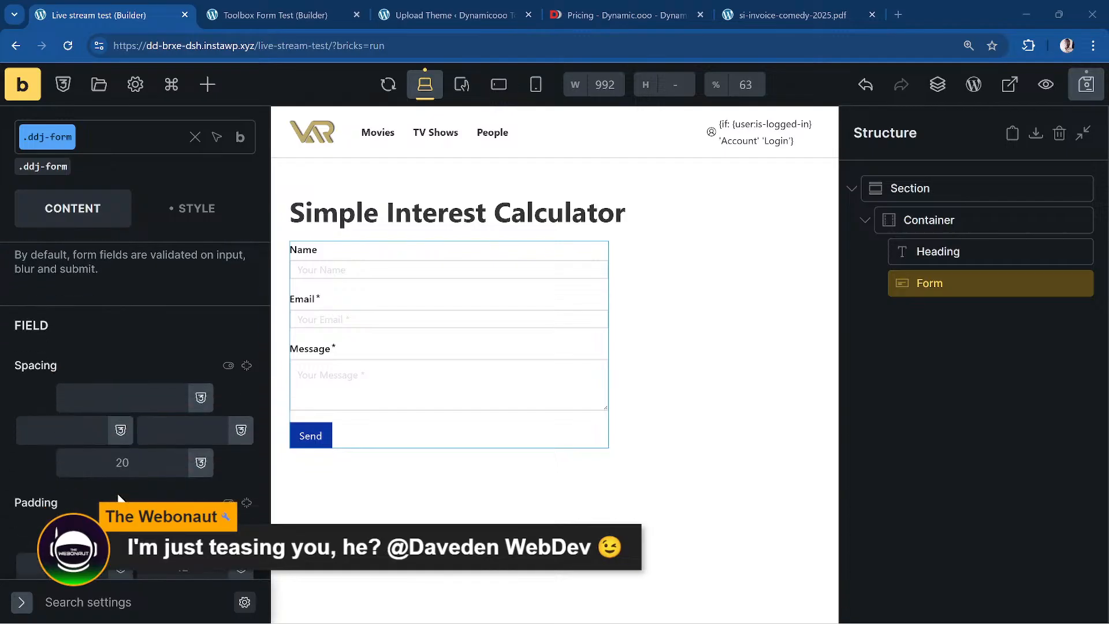
scroll(120, 498, down, 4)
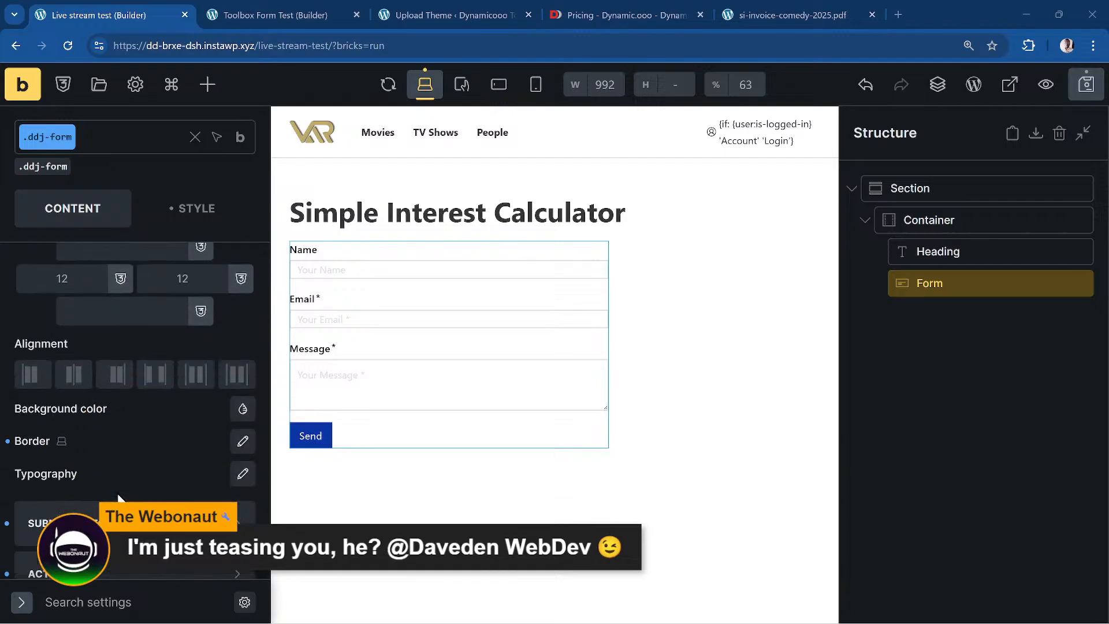
- Set the form typography font size to the dd-text-m variable using a 'dd-' variable search
click(241, 475)
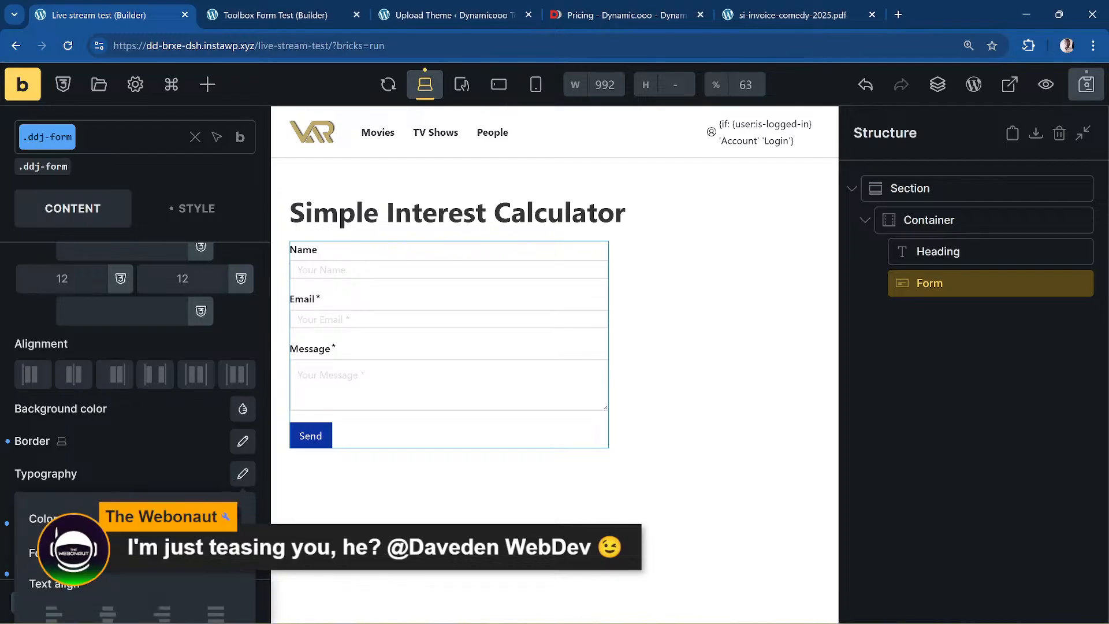
click(228, 553)
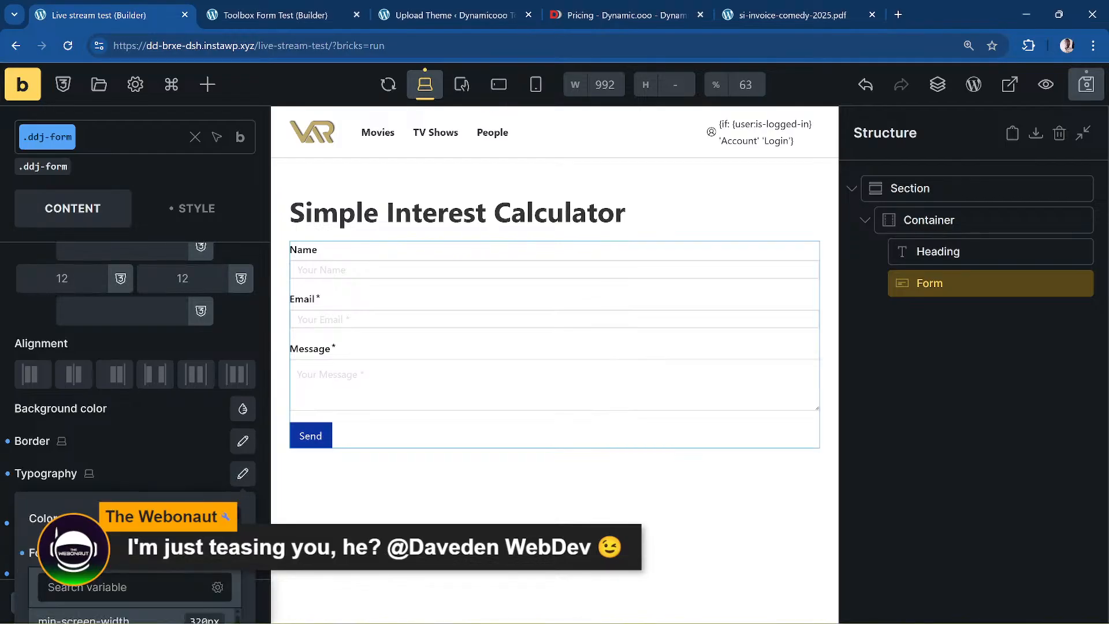
text(dd-text-m)
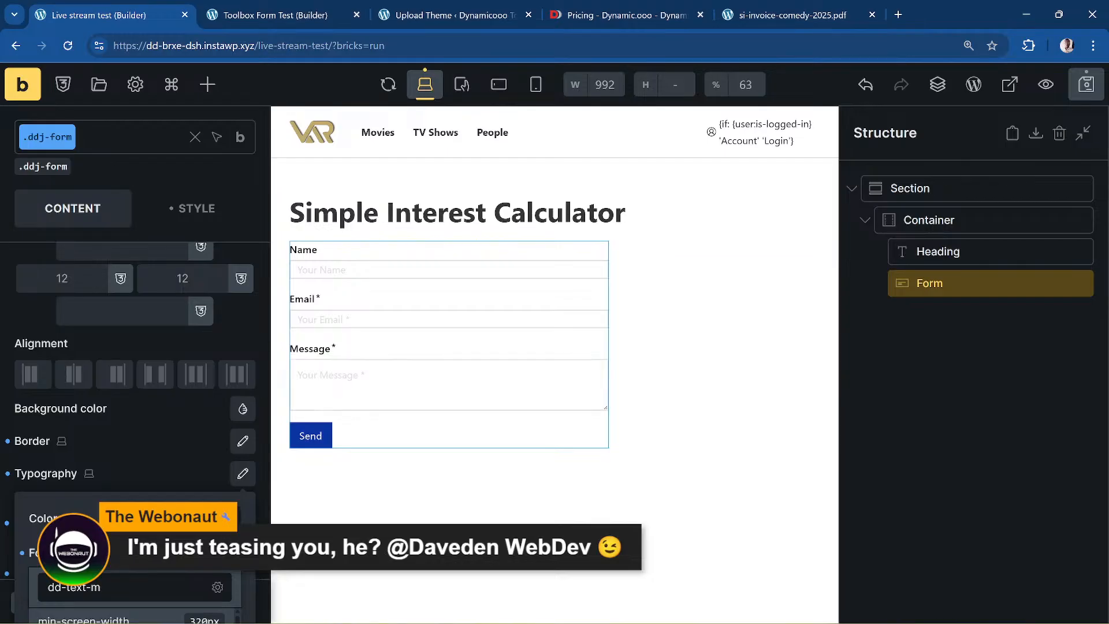
click(177, 450)
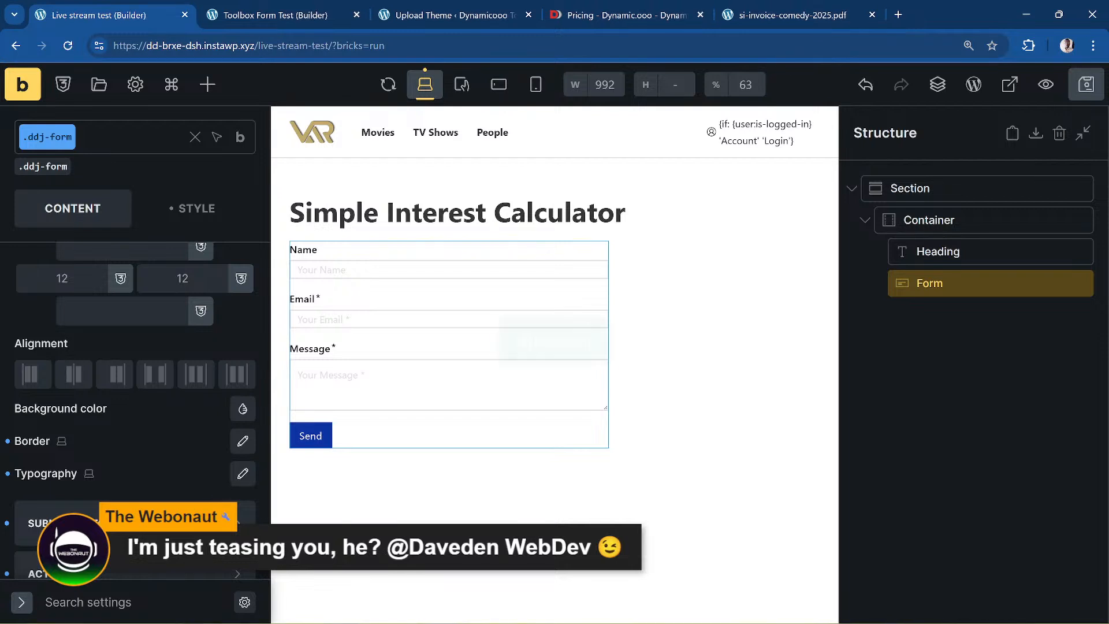
scroll(180, 537, up, 7)
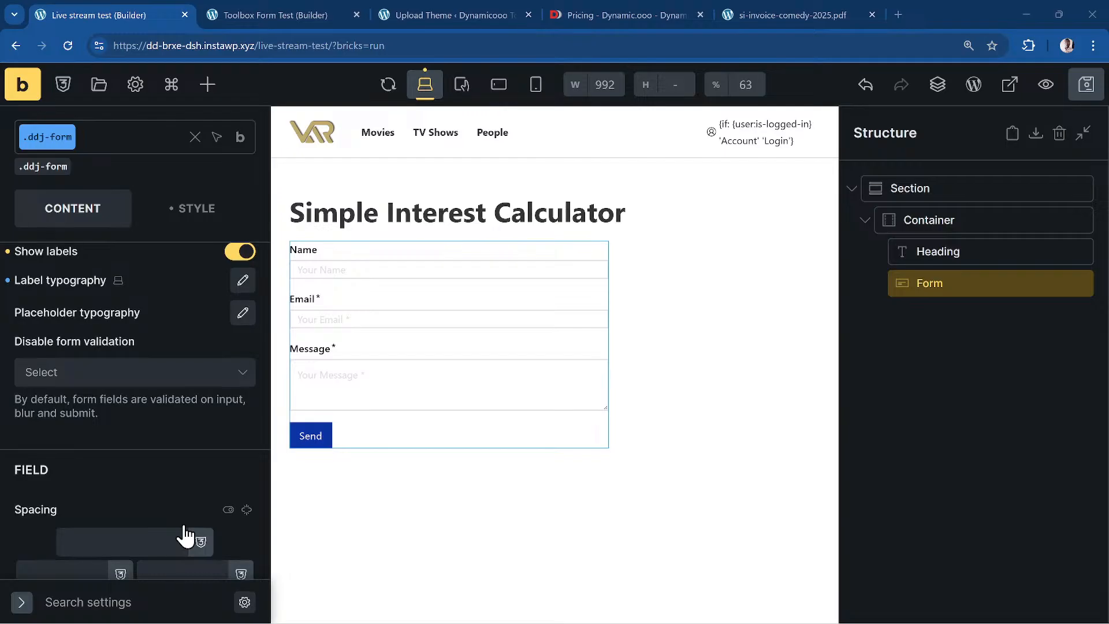
scroll(183, 533, up, 1)
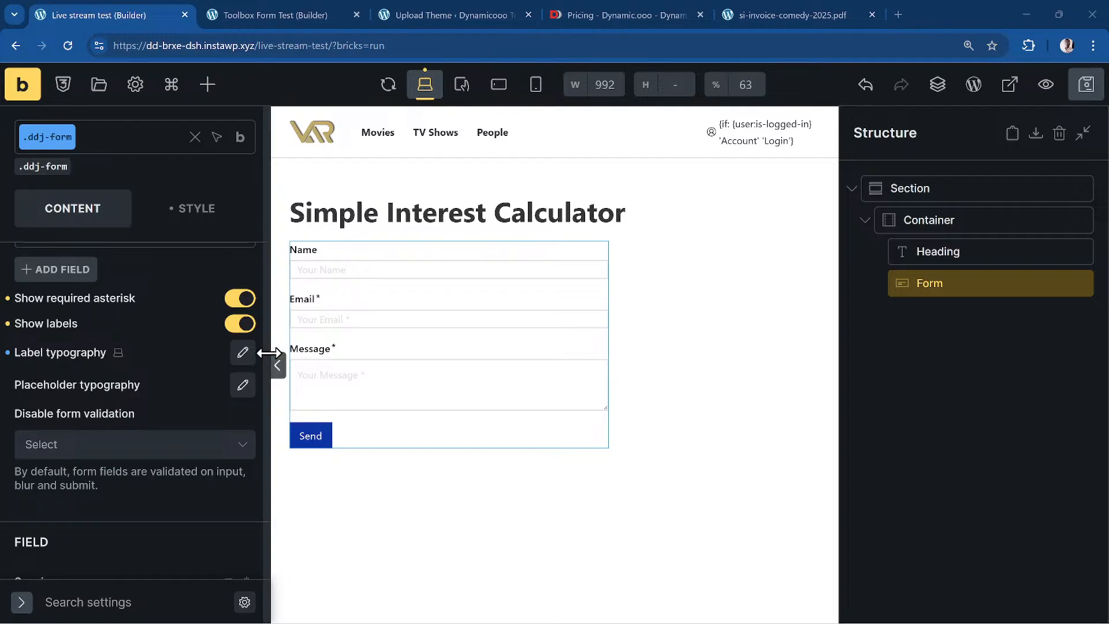
- Clear the Label typography font size and paste var(--dd-text-m) as the new value
click(243, 352)
scroll(171, 443, down, 1)
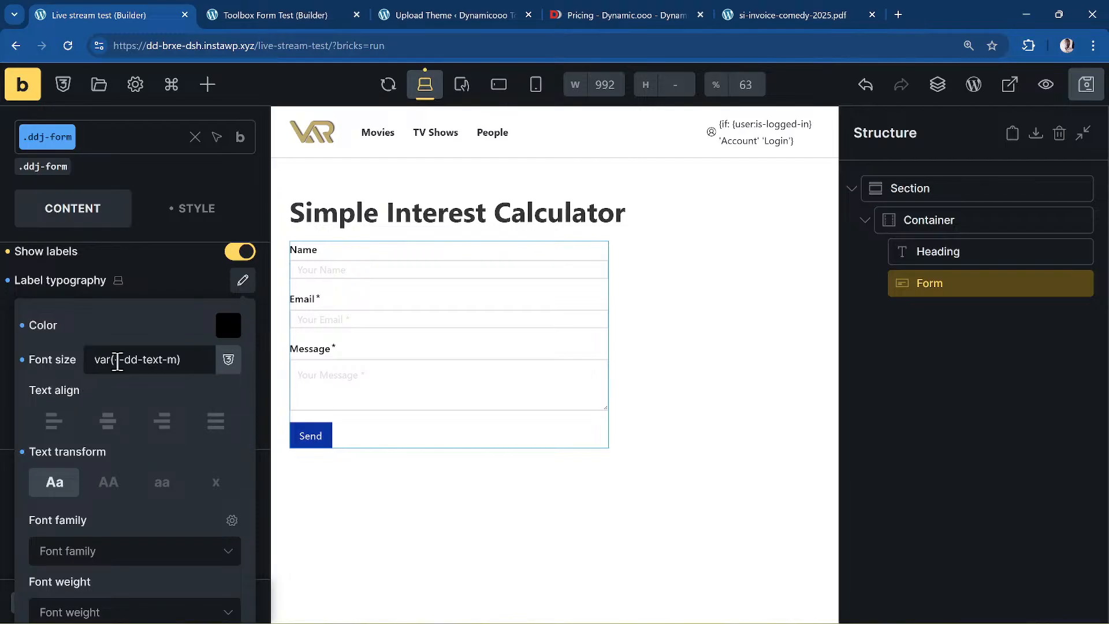
click(178, 273)
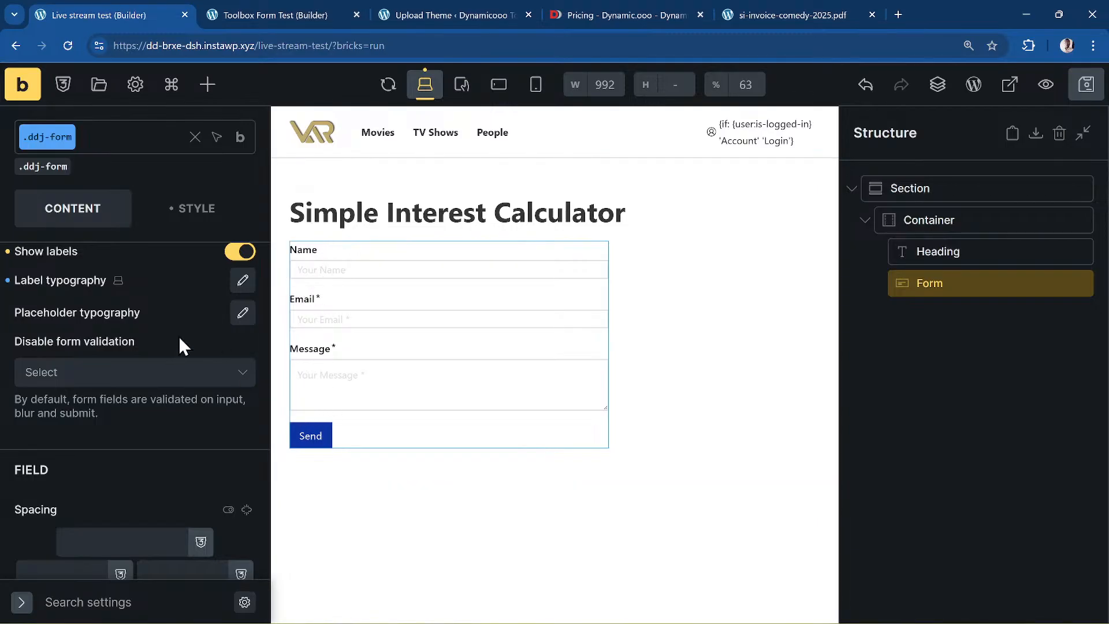
click(242, 280)
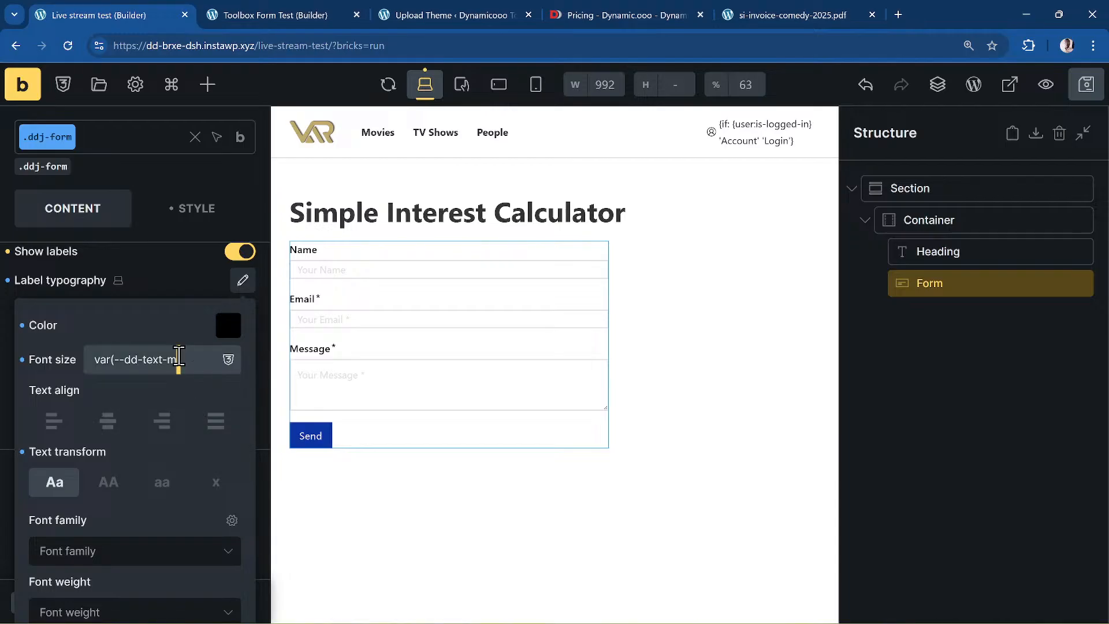
triple_click(179, 358)
key(ctrl+c)
key(BackSpace)
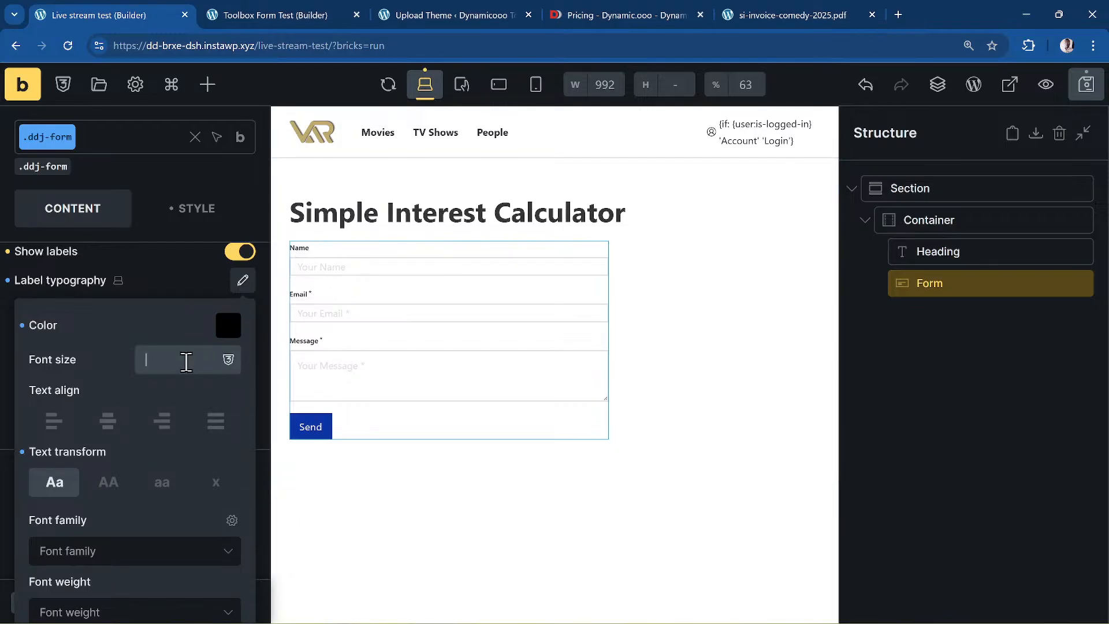
key(ctrl+v)
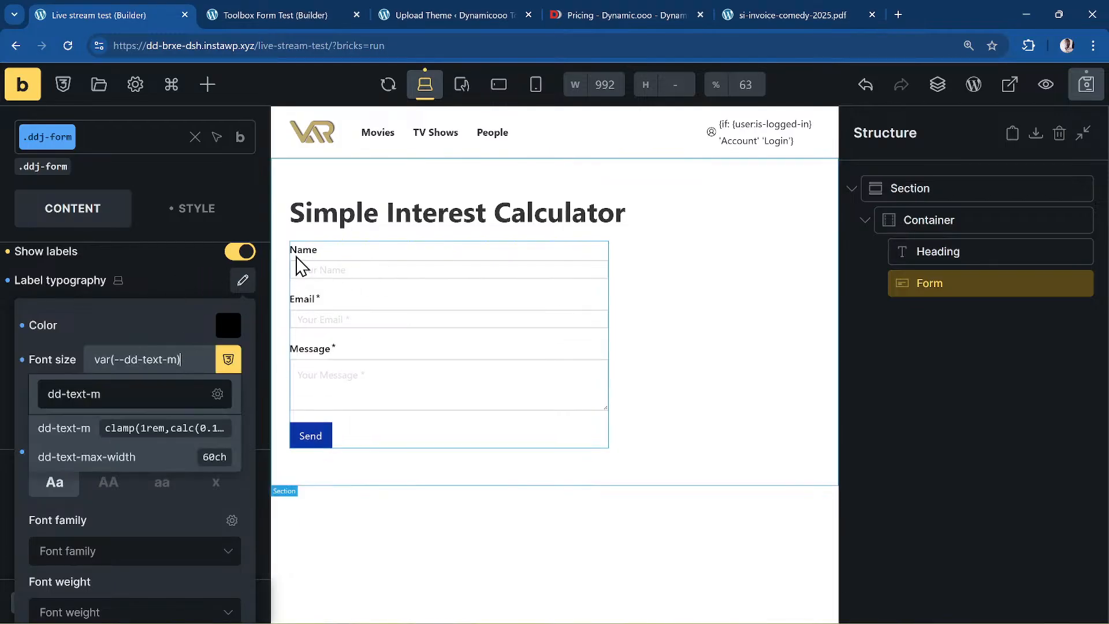
click(188, 283)
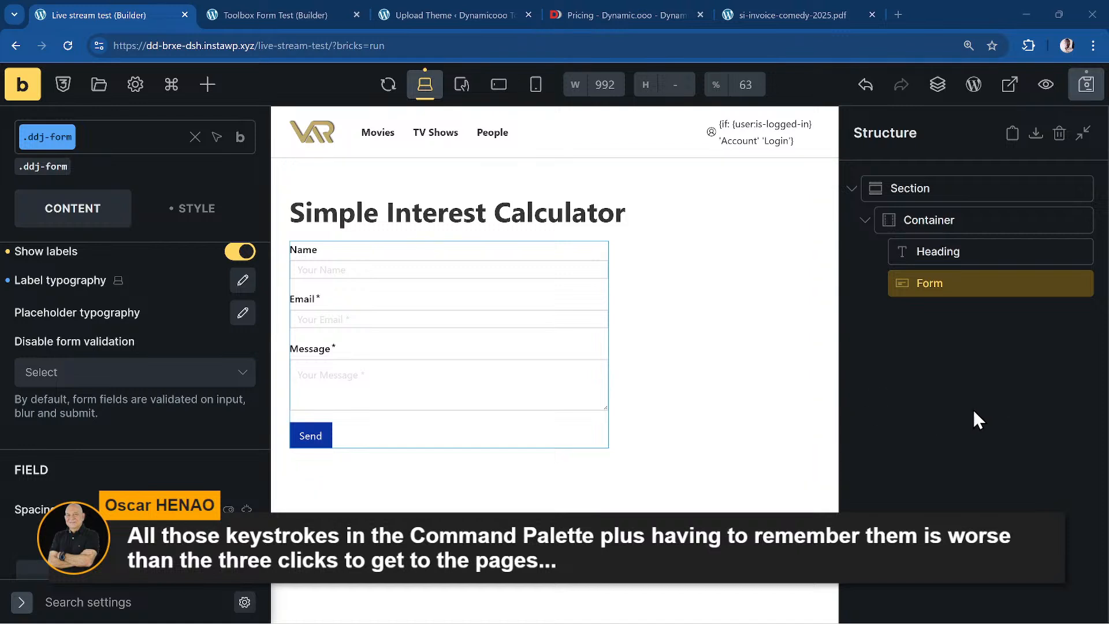
- Deselect the form, open the command palette to list all commands, then close it
click(888, 373)
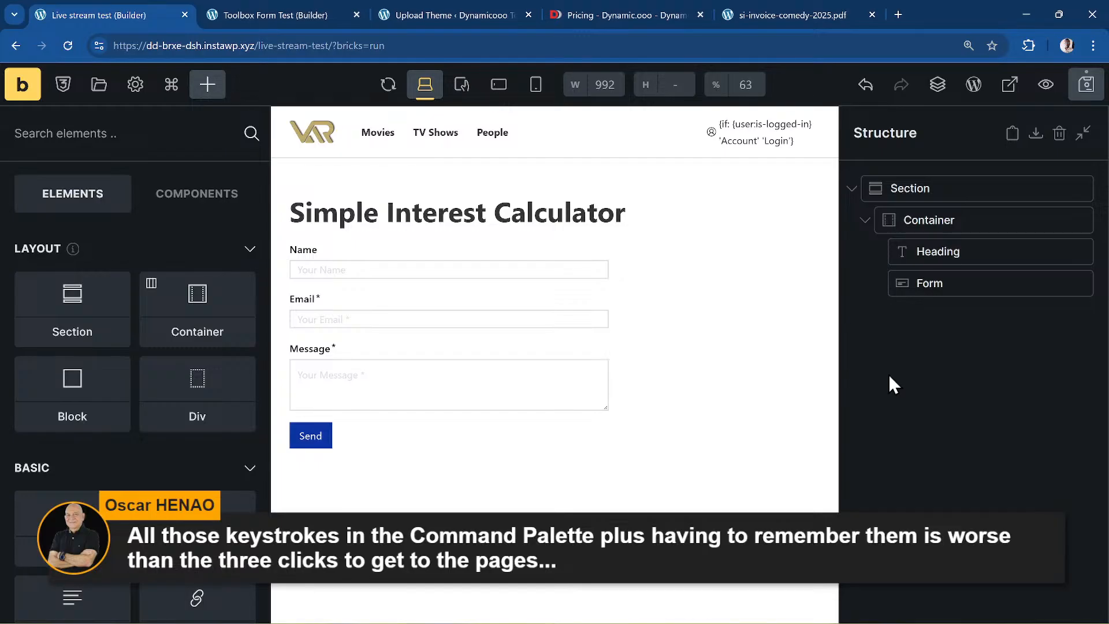
key(ctrl+k)
text(*)
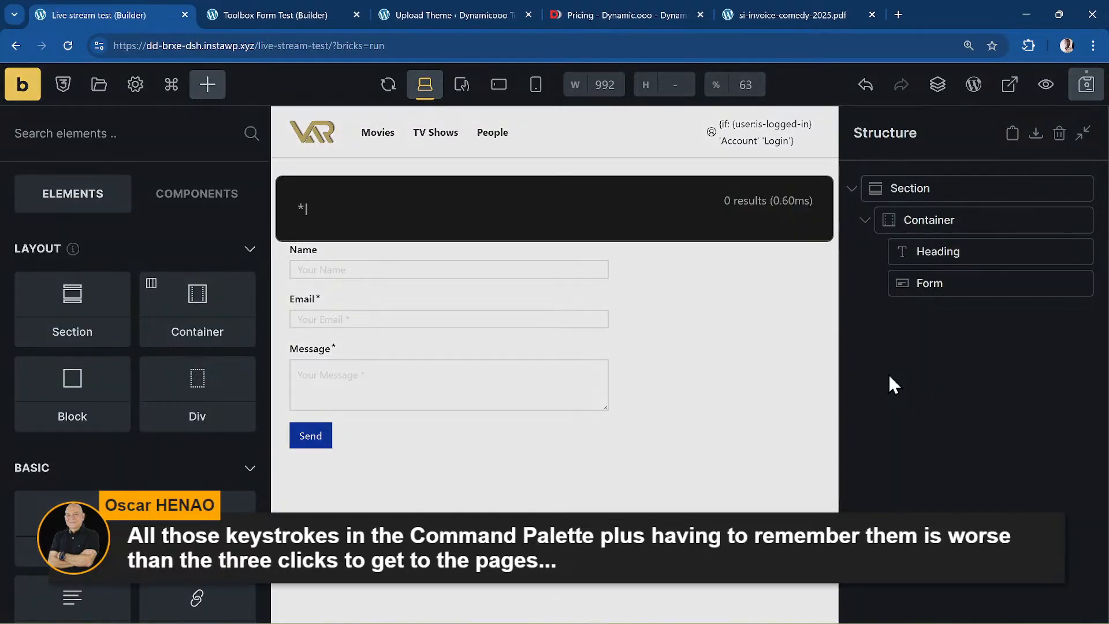
key(BackSpace)
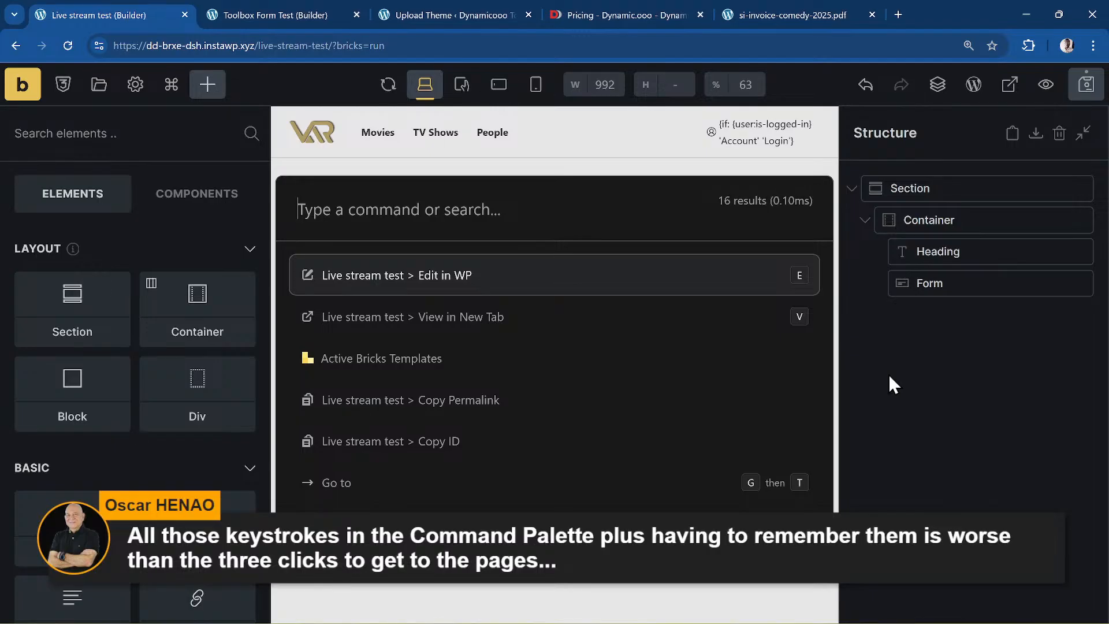
key(Escape)
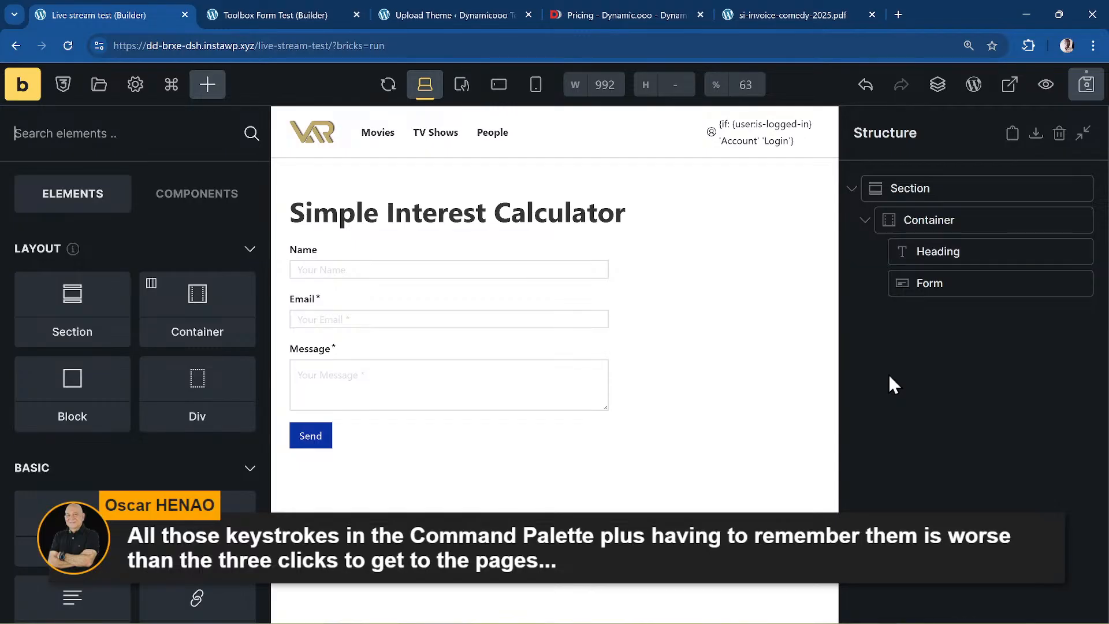
- Bring up the palette's plugin deactivation list with 'pd', browse it, and close it
text(pdp)
text(dp)
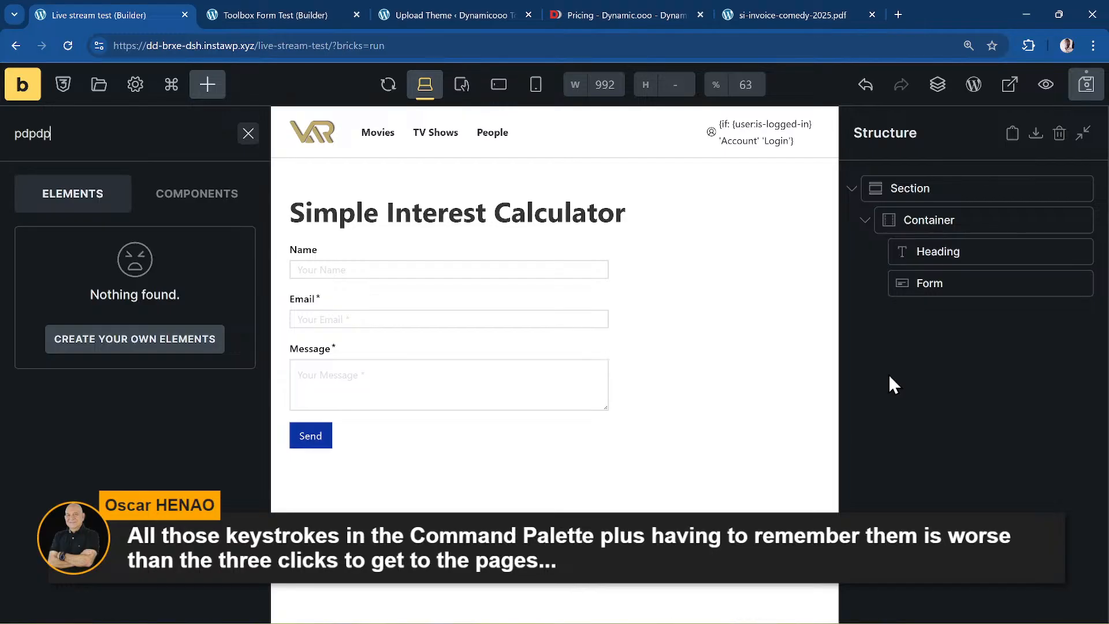
key(ctrl+a)
key(BackSpace)
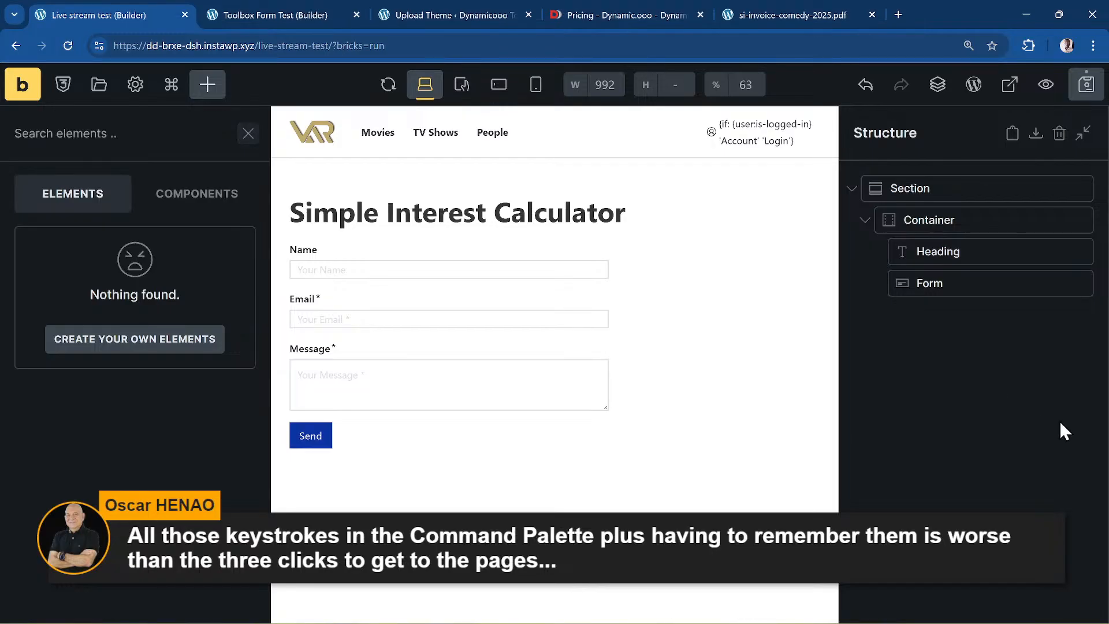
key(p)
key(d)
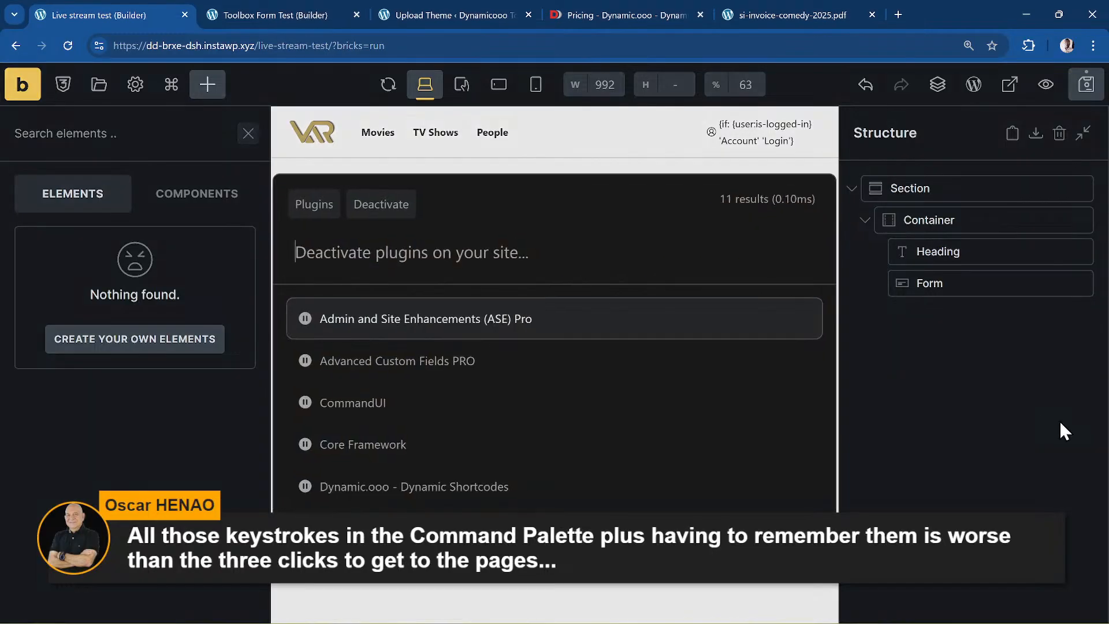
key(Down)
key(Down)
key(Down)
key(Down)
key(Down)
key(Down)
key(Down)
key(Down)
key(Down)
key(Down)
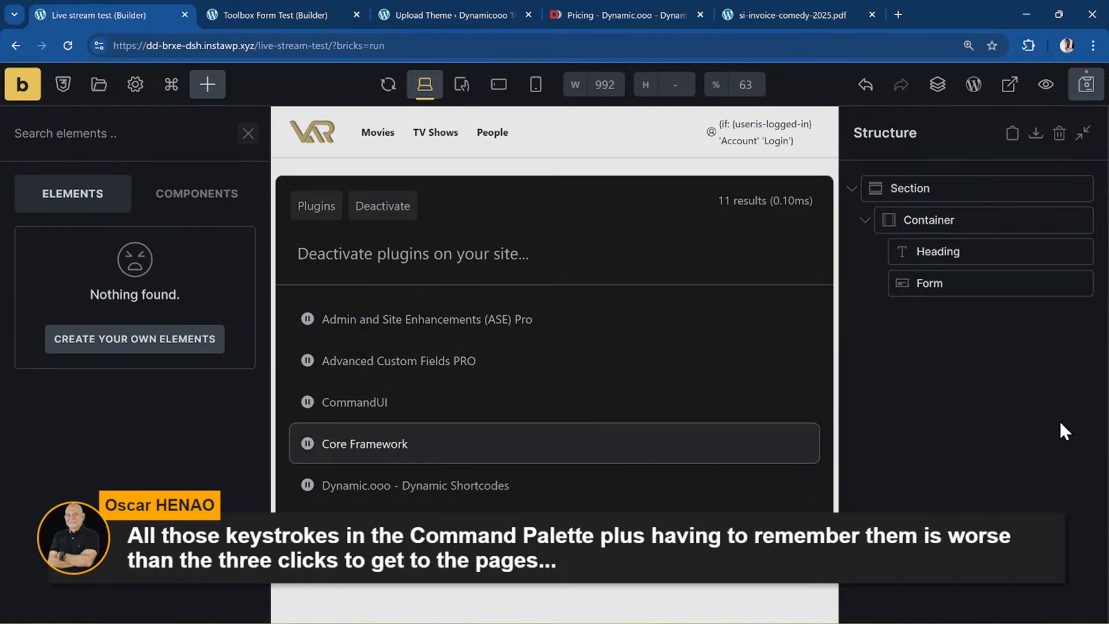
key(Down)
key(Down)
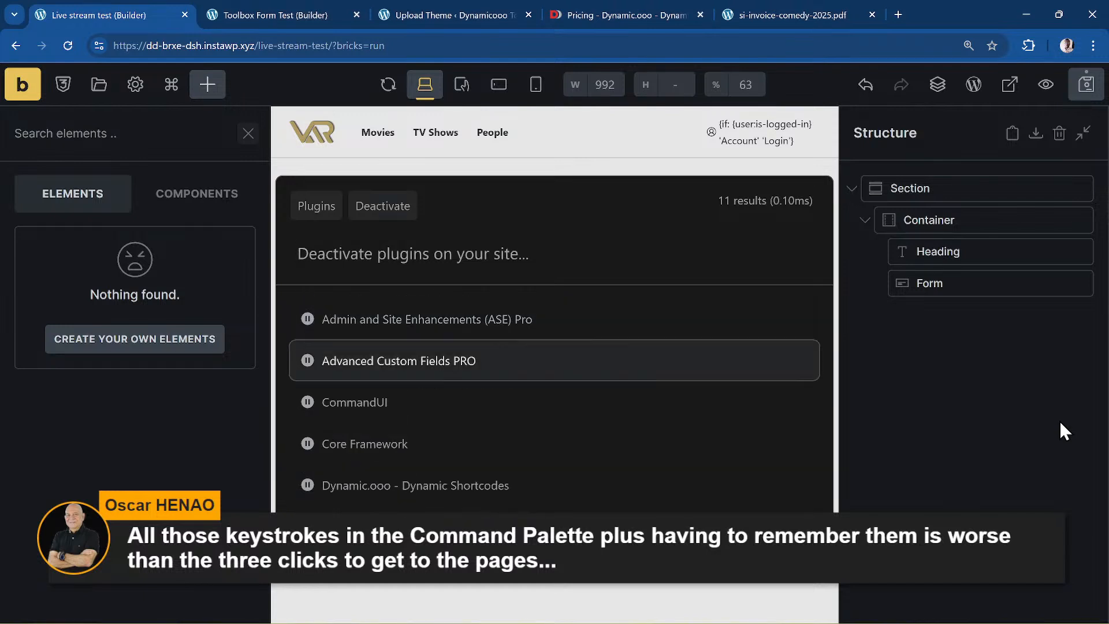
key(Up)
key(Up)
key(Up)
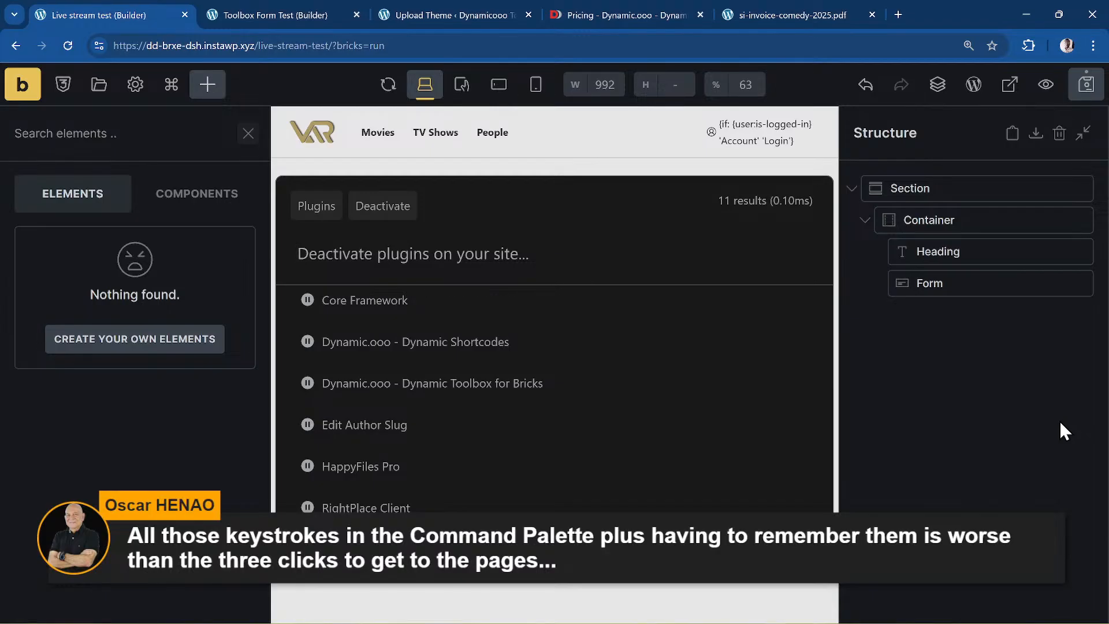
key(Escape)
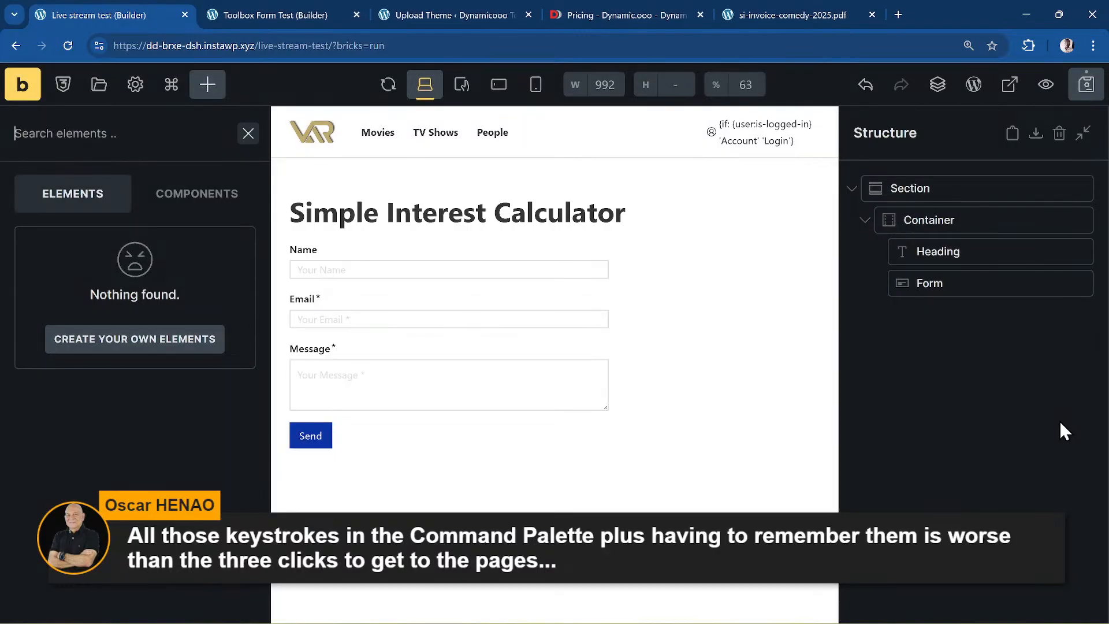
- Select the Section, view the Activate plugins list, then browse user roles in the palette's Users search
text(pa)
key(BackSpace)
key(BackSpace)
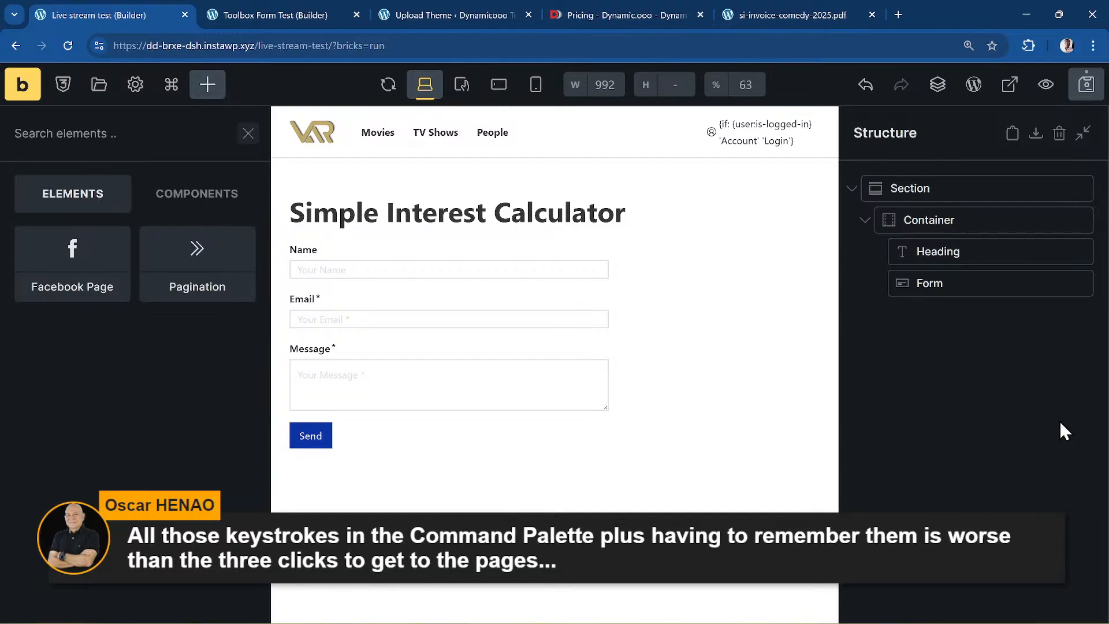
key(Down)
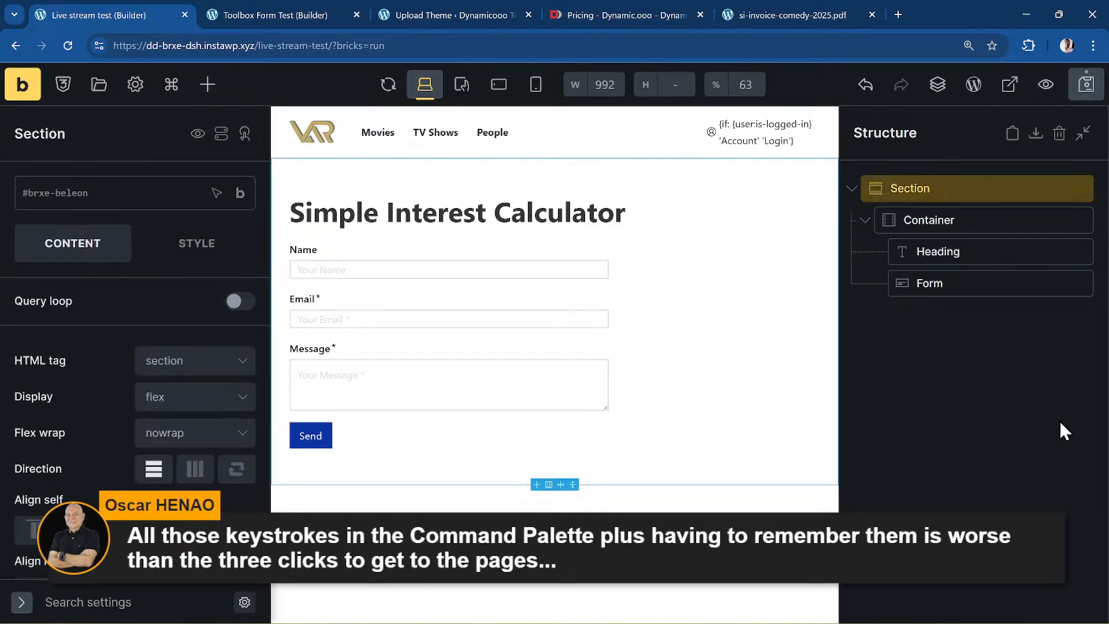
key(ctrl+k)
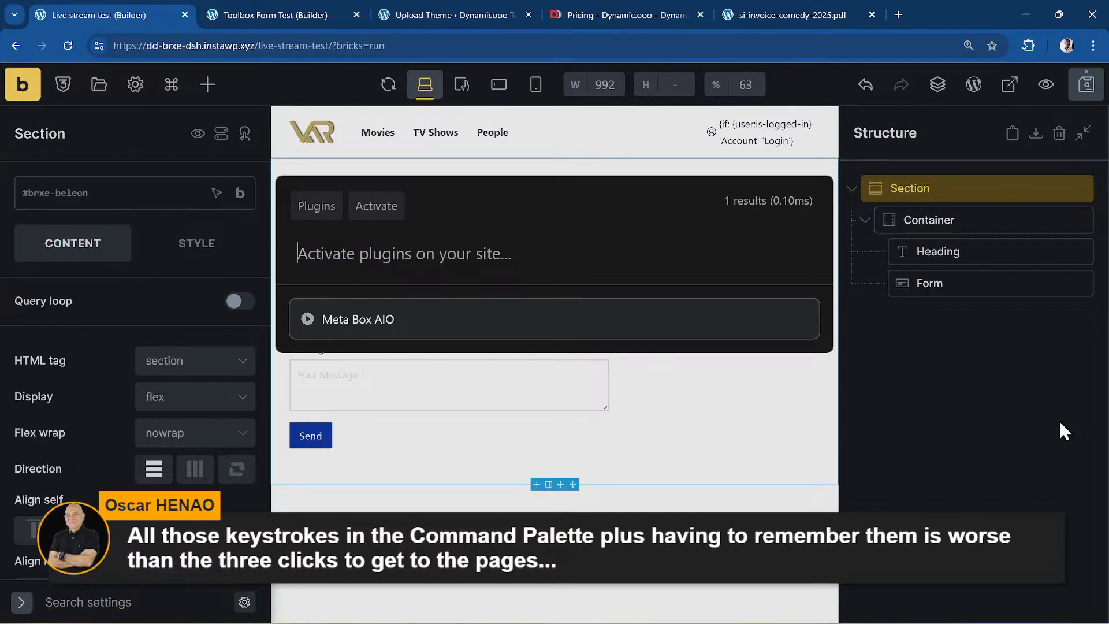
key(Escape)
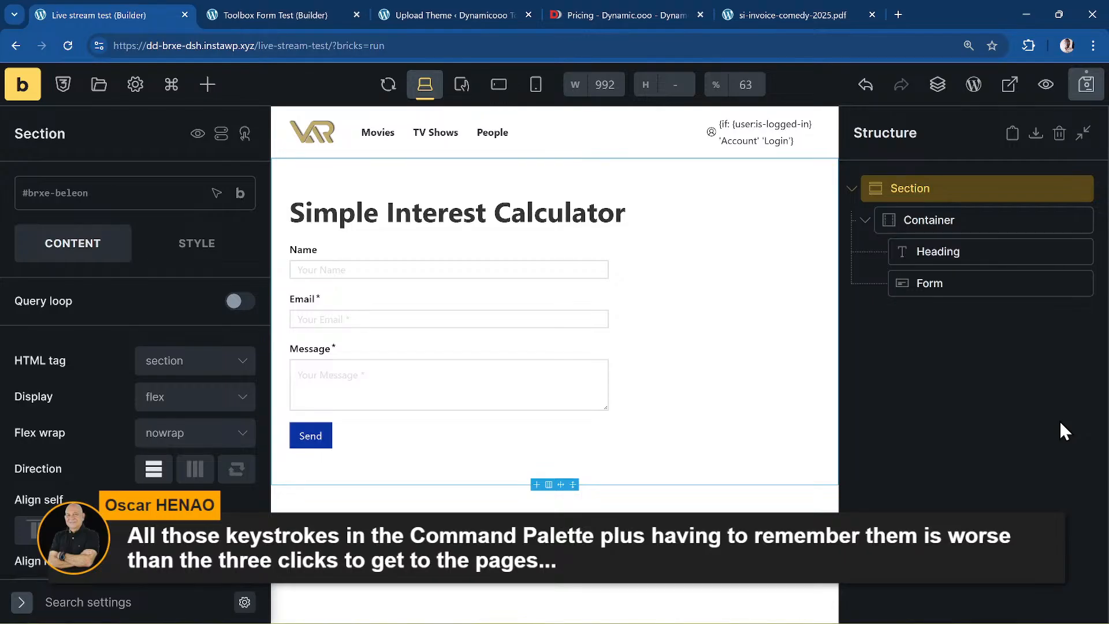
key(ctrl+k)
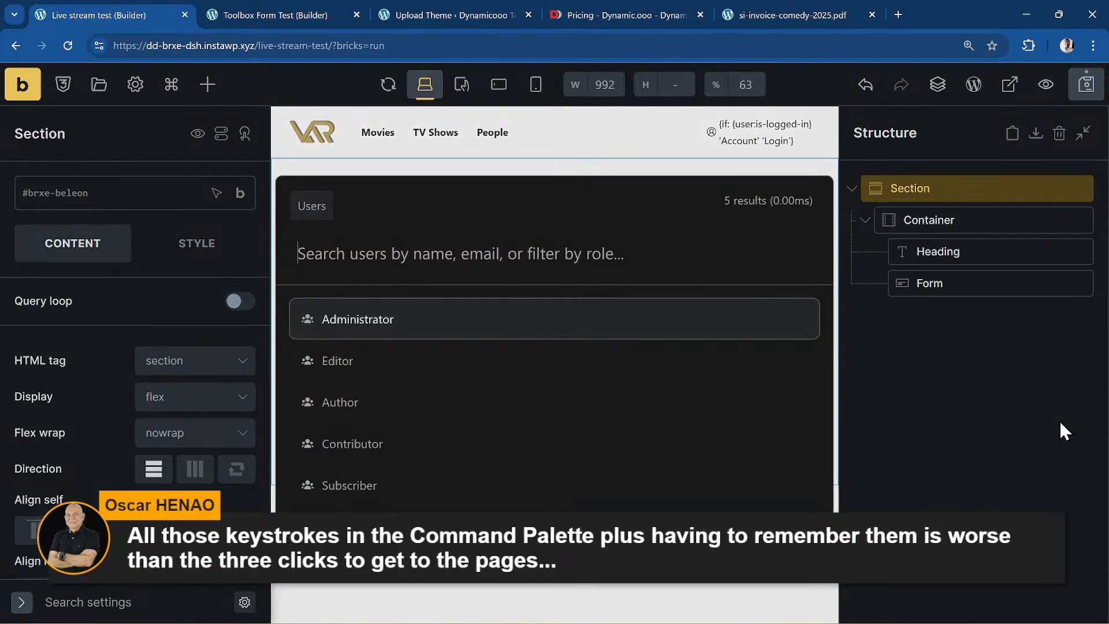
key(Down)
key(Down)
key(Down)
key(Down)
key(Down)
- Close the user search, deselect the section, and browse the popular plugin results
key(Escape)
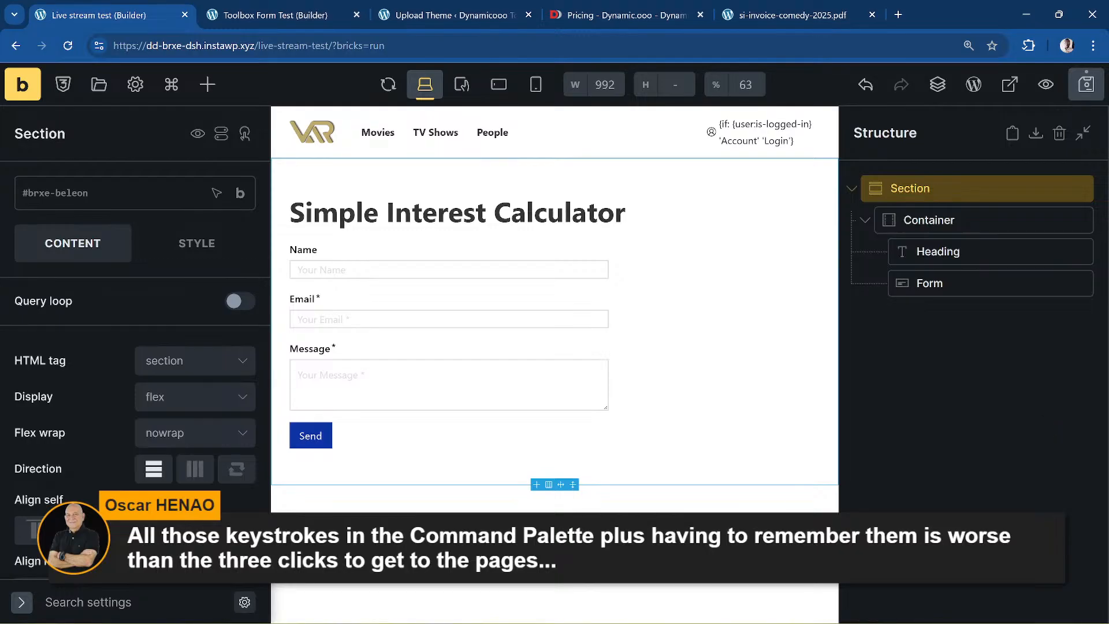
click(905, 447)
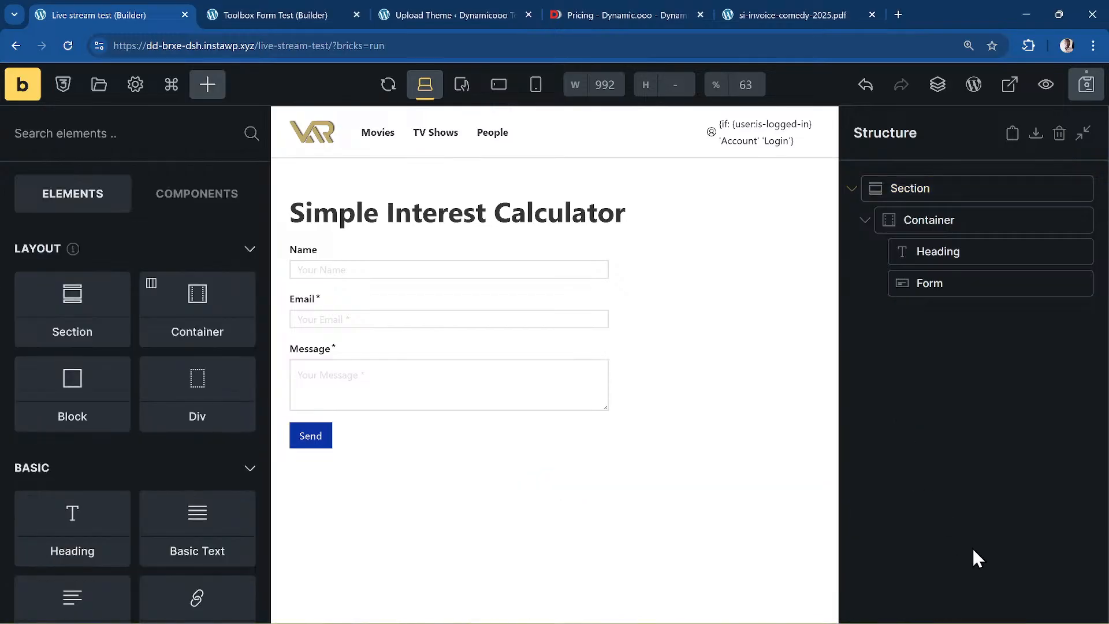
key(ctrl+k)
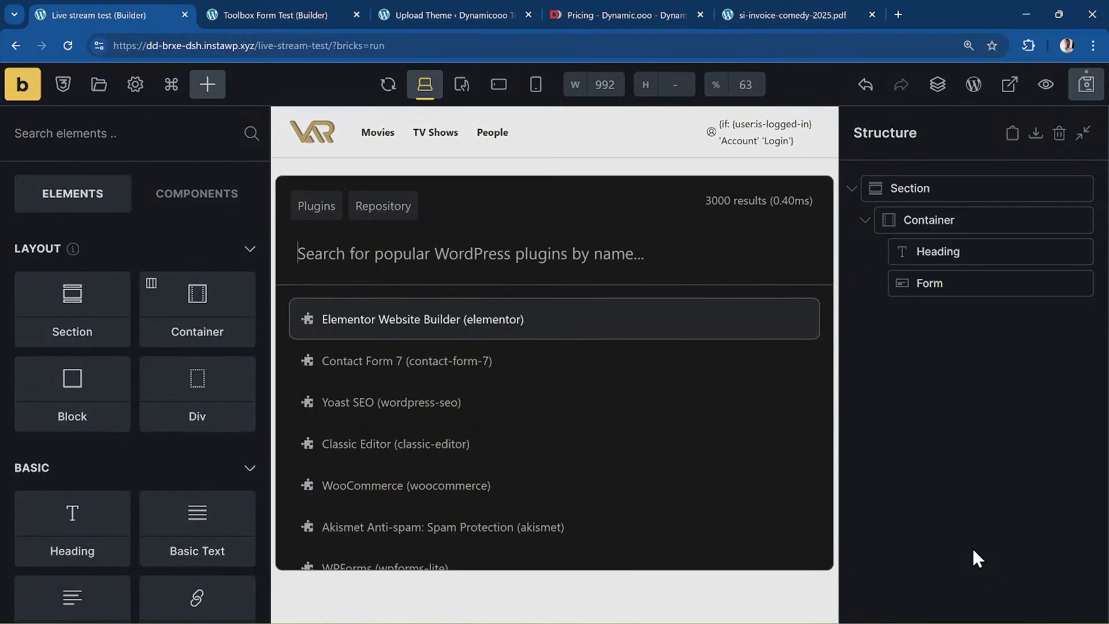
key(Down)
key(Down)
key(Down)
key(Down)
key(Up)
key(Up)
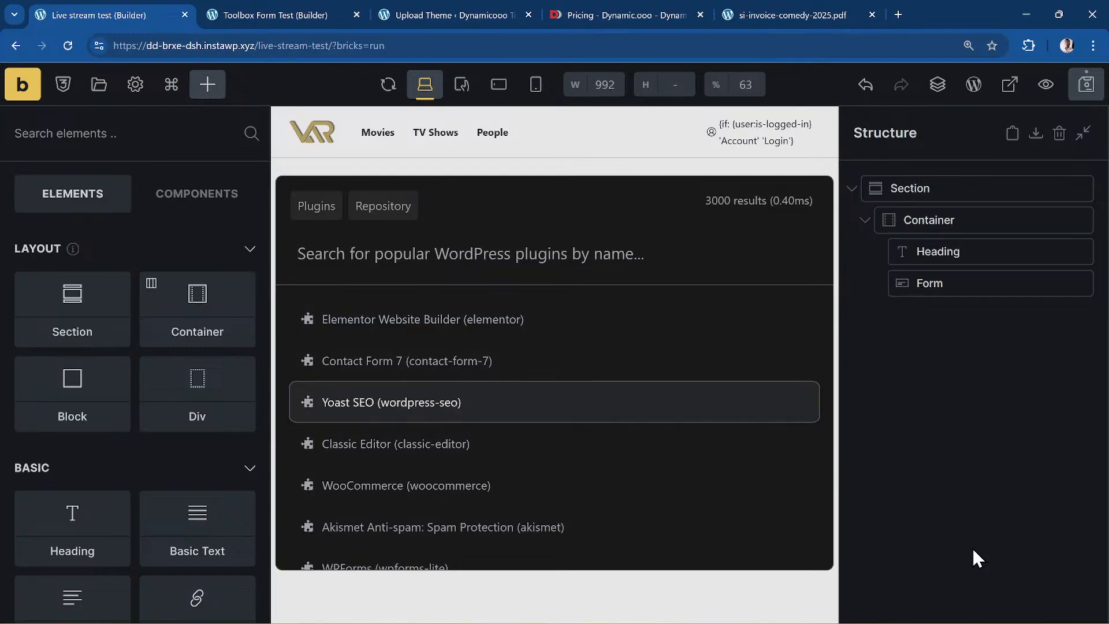
- Search the plugin repository for 'element' and then 'better', then close the search
text(element)
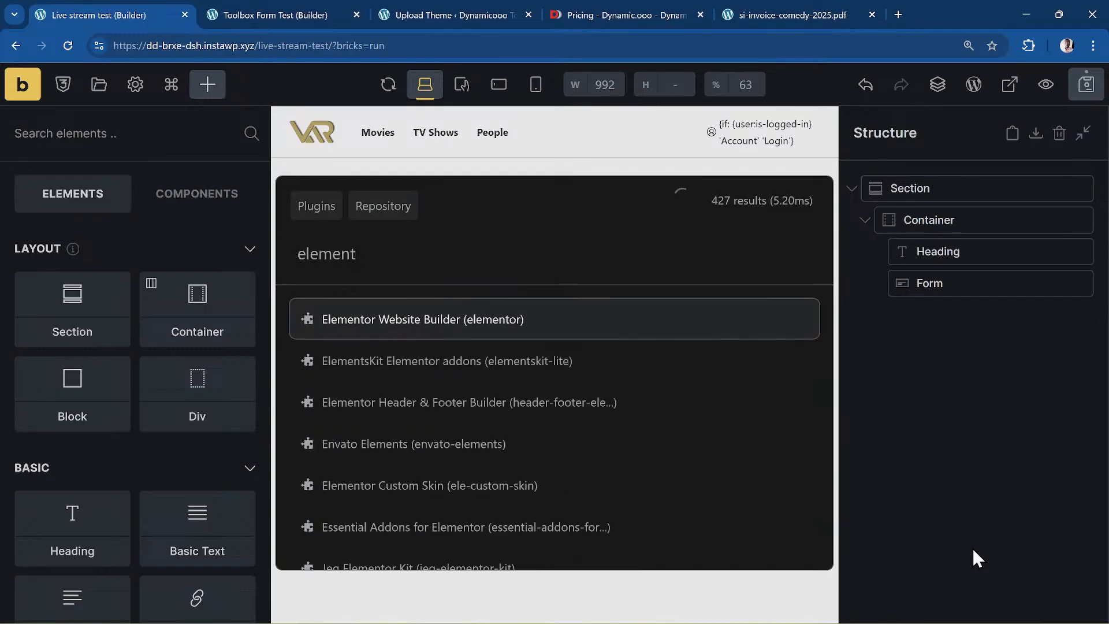
key(BackSpace)
key(BackSpace)
key(BackSpace)
key(BackSpace)
key(BackSpace)
key(BackSpace)
key(BackSpace)
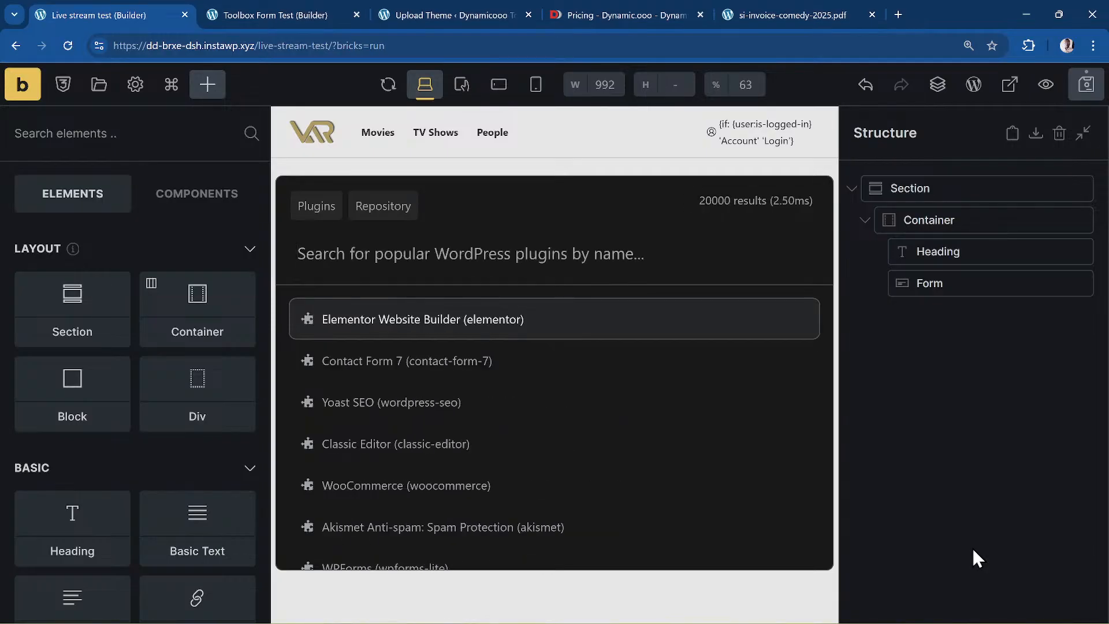
text(better)
key(Down)
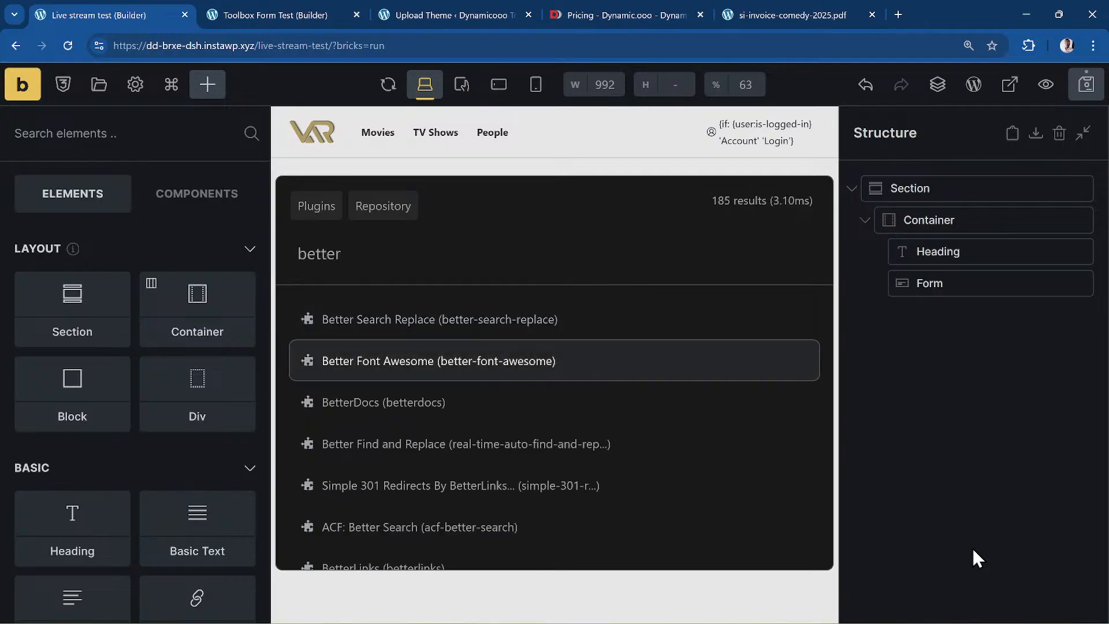
key(Up)
key(Escape)
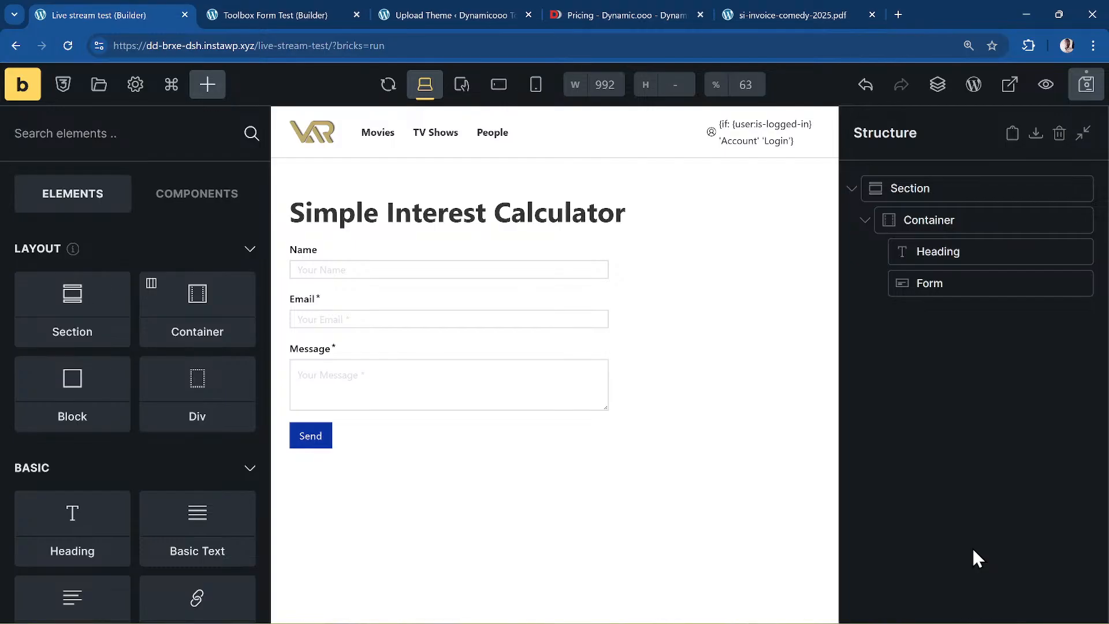
- Try the /3, ~ and /2 filters in the Bricks command palette, then clear and close it
key(ctrl+k)
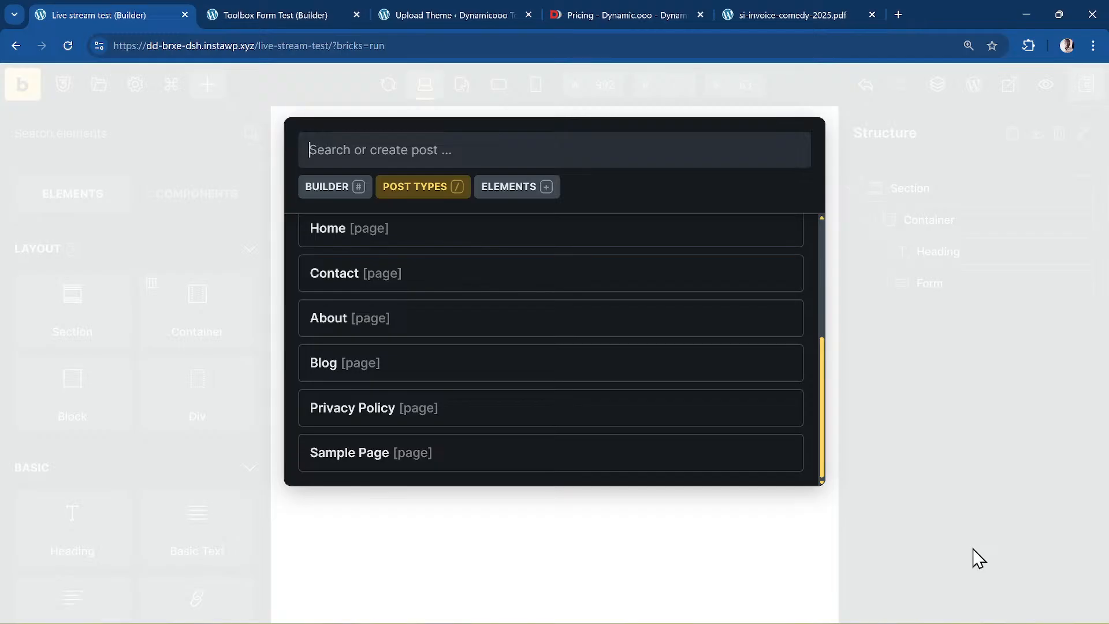
text(/)
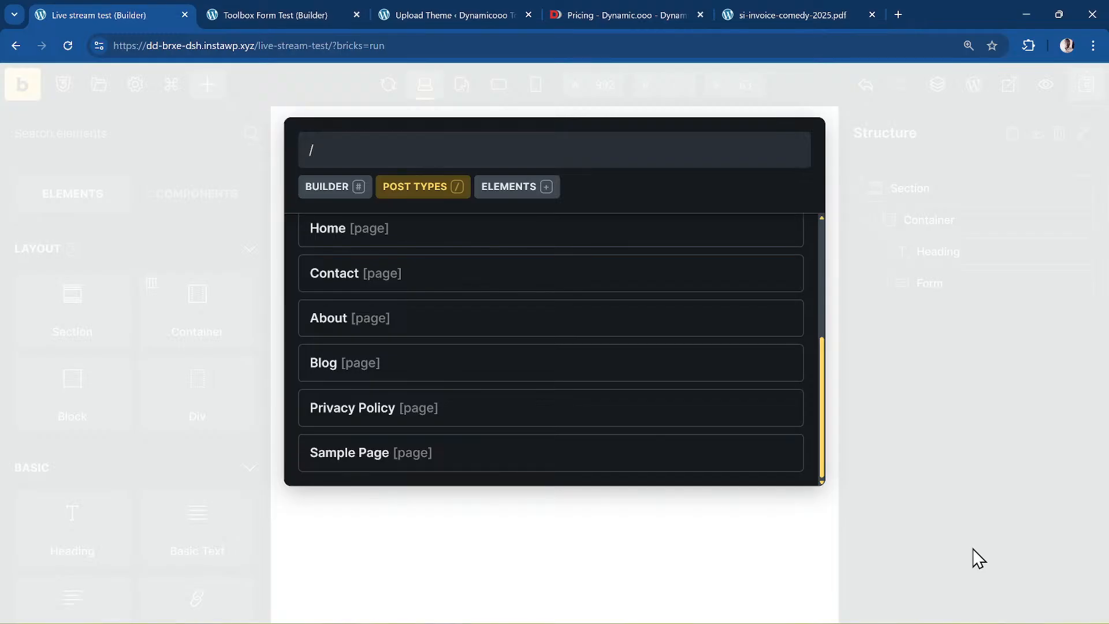
text(3)
key(BackSpace)
key(BackSpace)
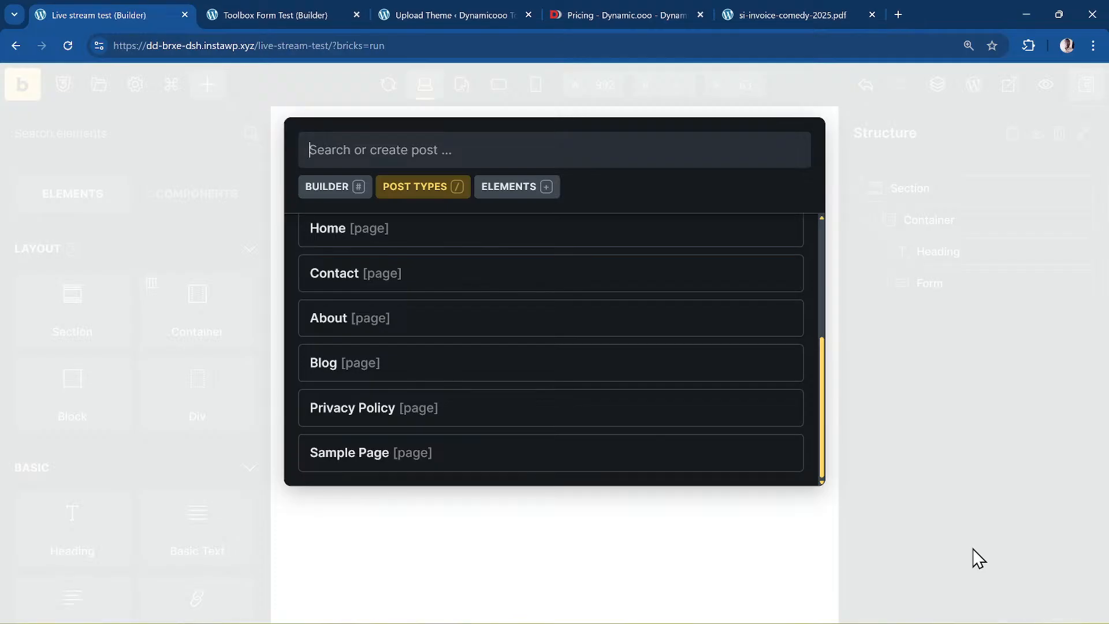
key(Down)
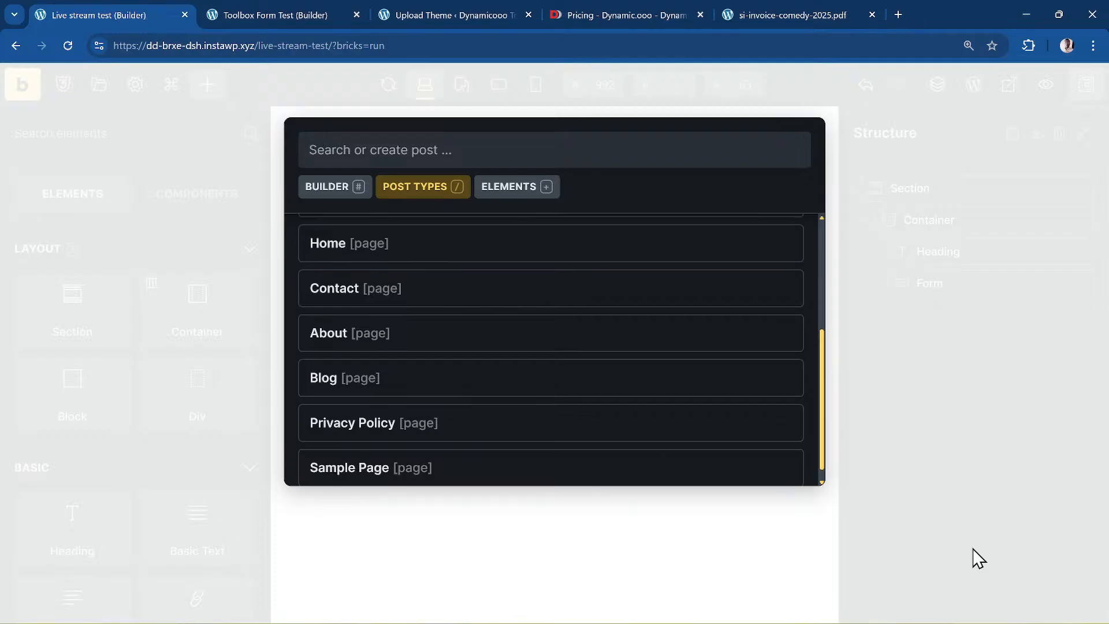
text(/3)
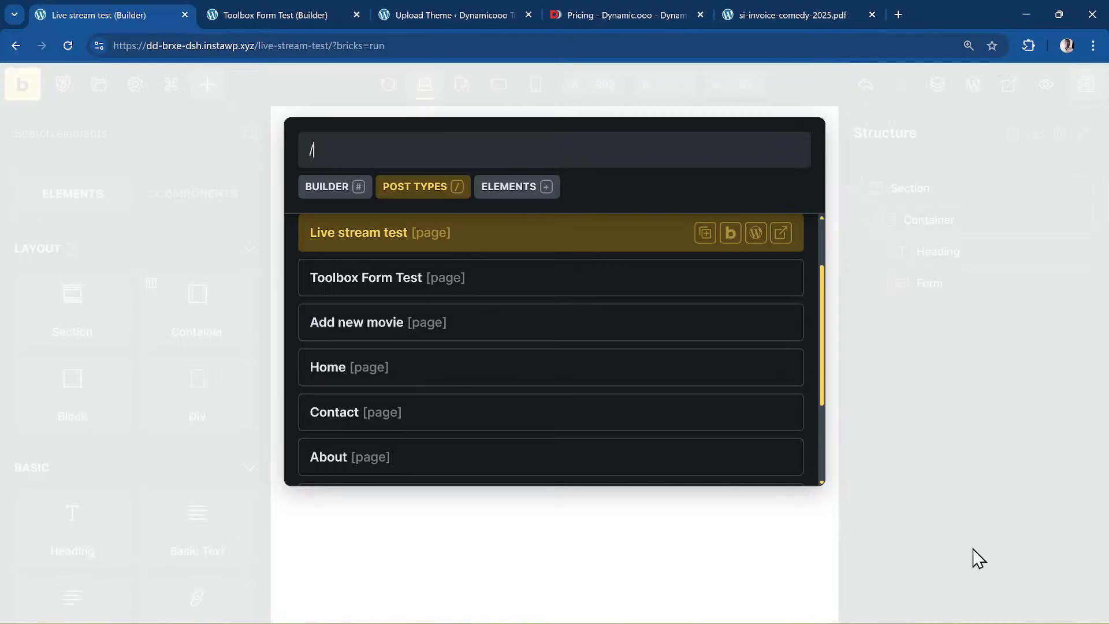
key(BackSpace)
key(BackSpace)
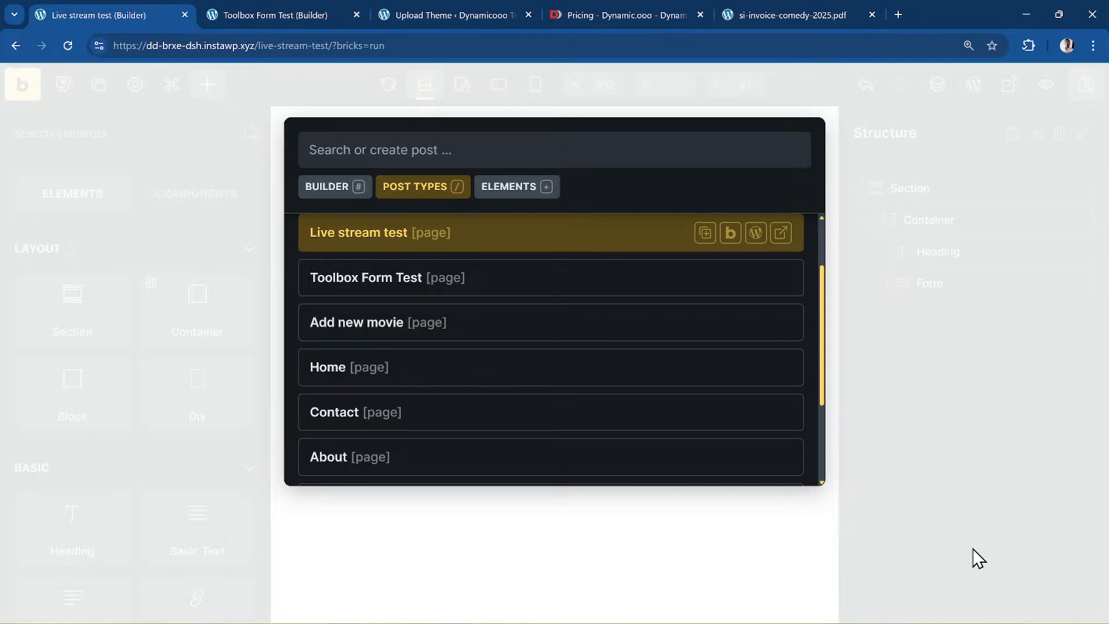
text(~)
key(BackSpace)
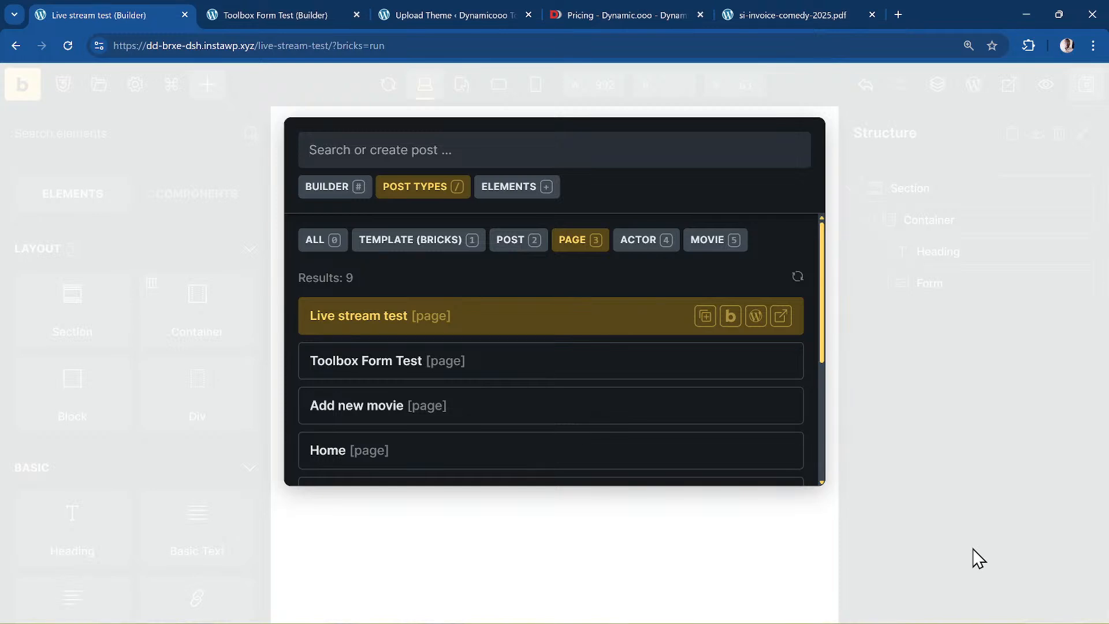
text(/3)
key(BackSpace)
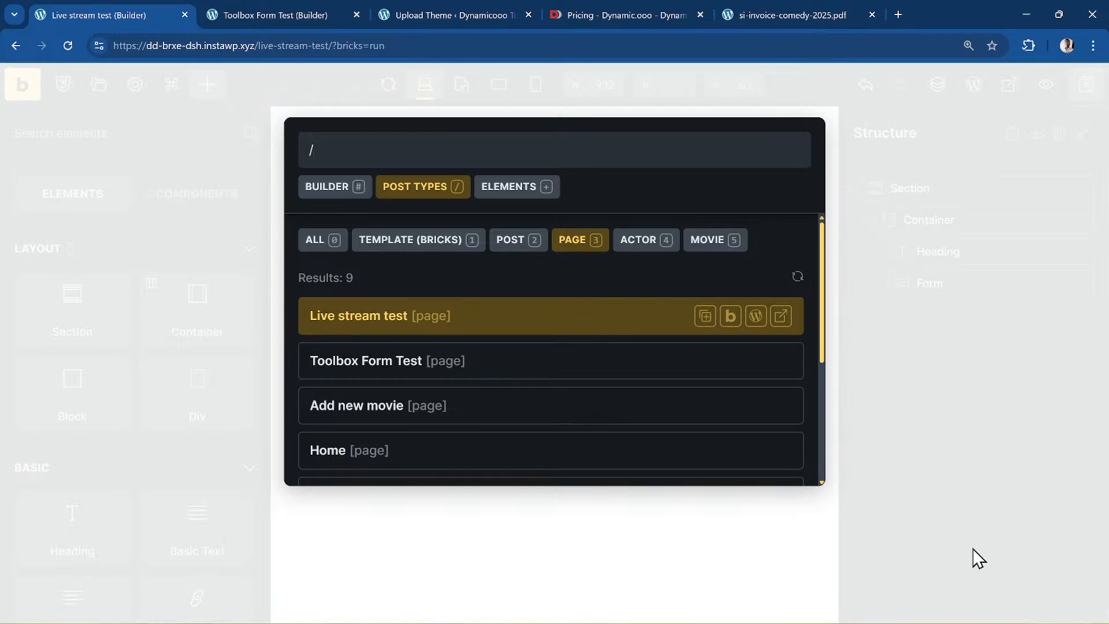
text(2)
key(BackSpace)
key(BackSpace)
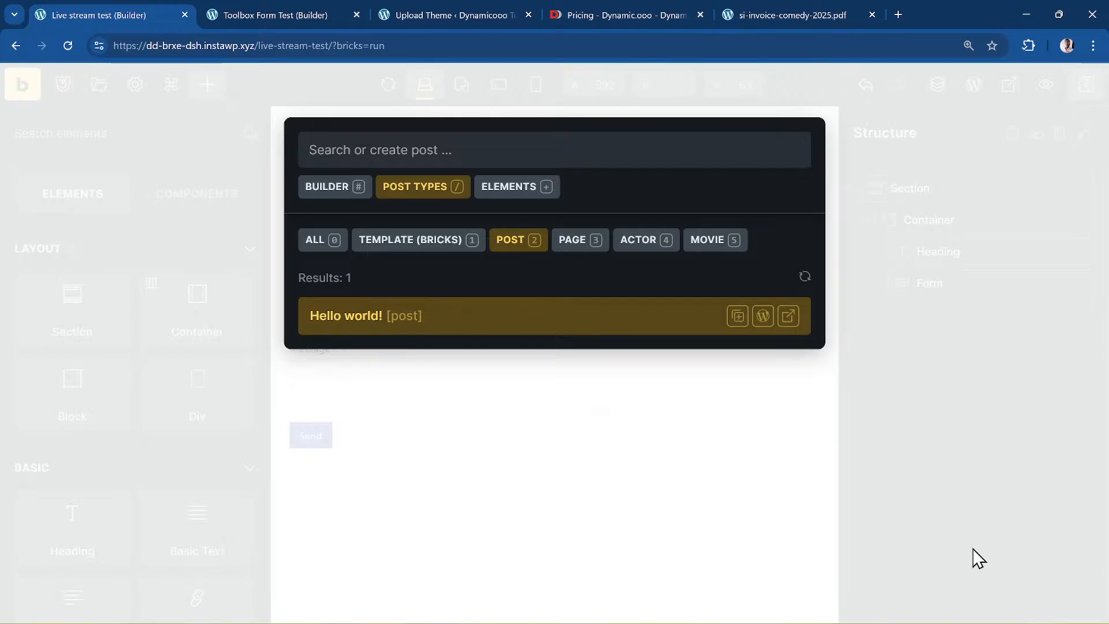
key(Escape)
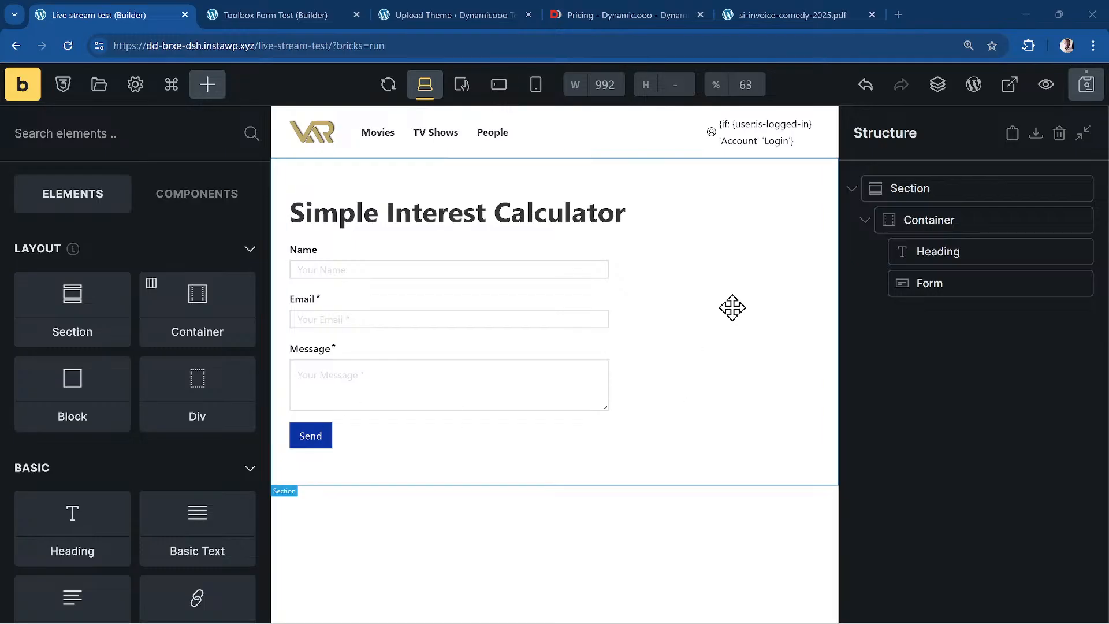
- Select the Form and add a fourth field, a default Name text input, below Message
click(961, 286)
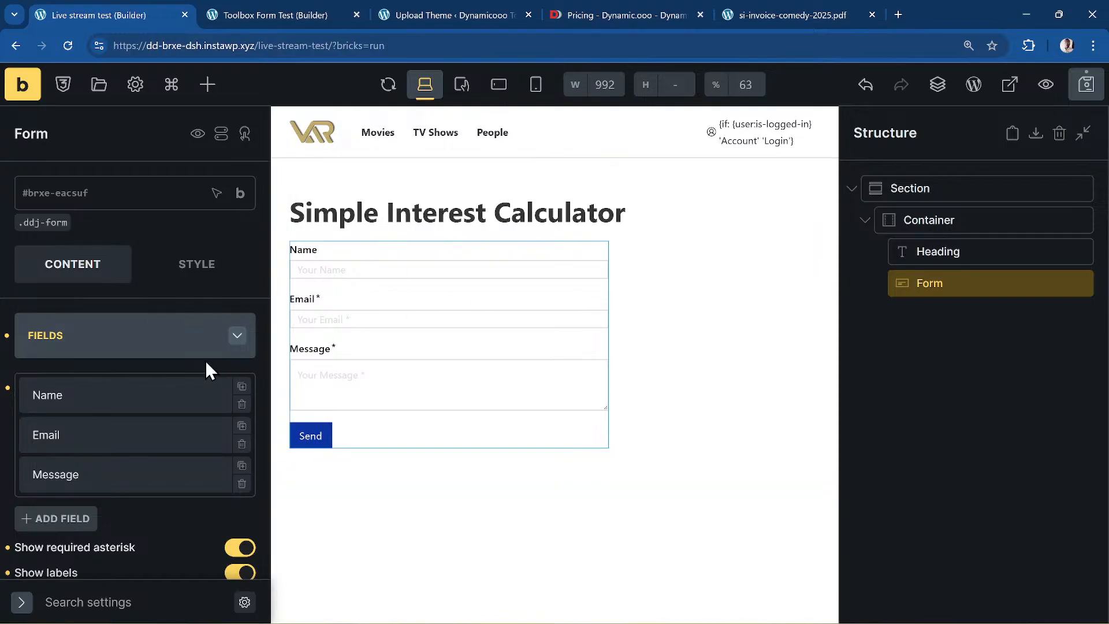
scroll(196, 364, down, 4)
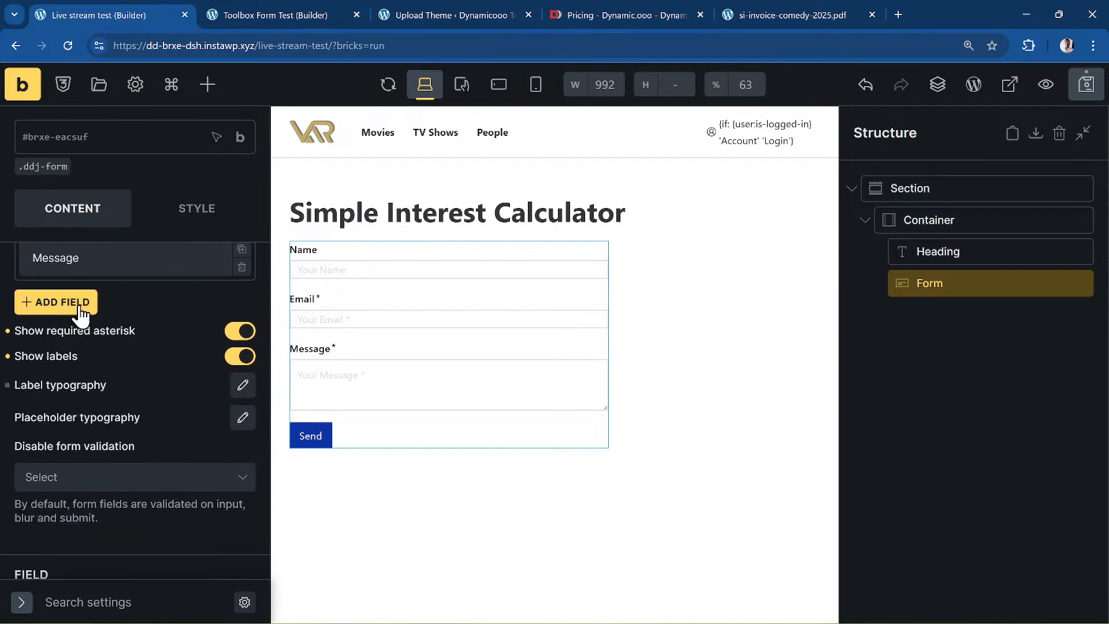
click(79, 309)
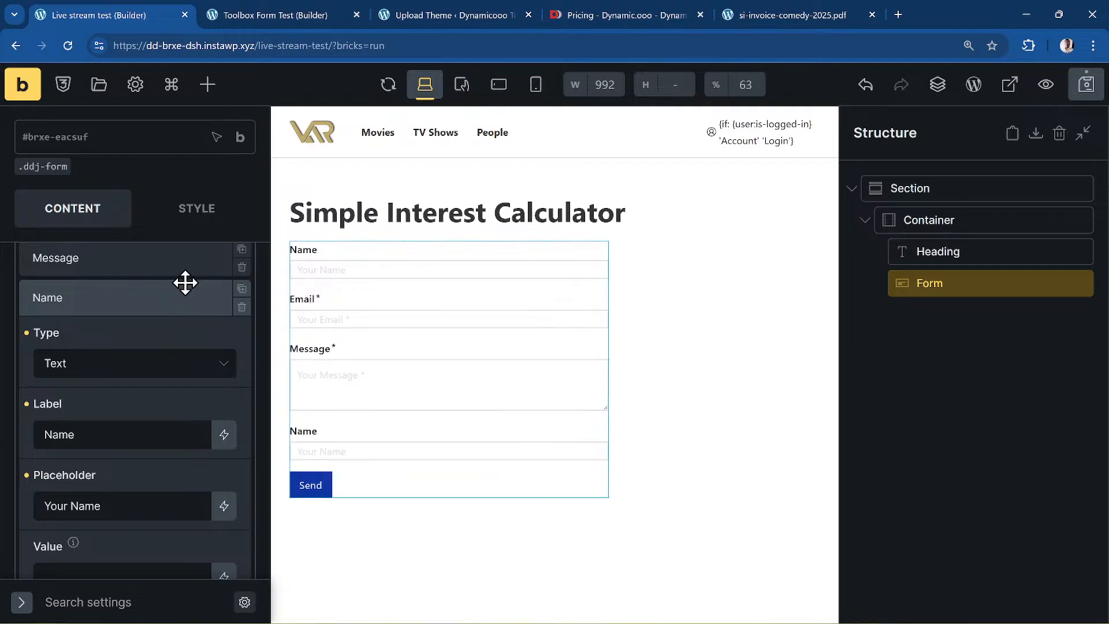
click(75, 368)
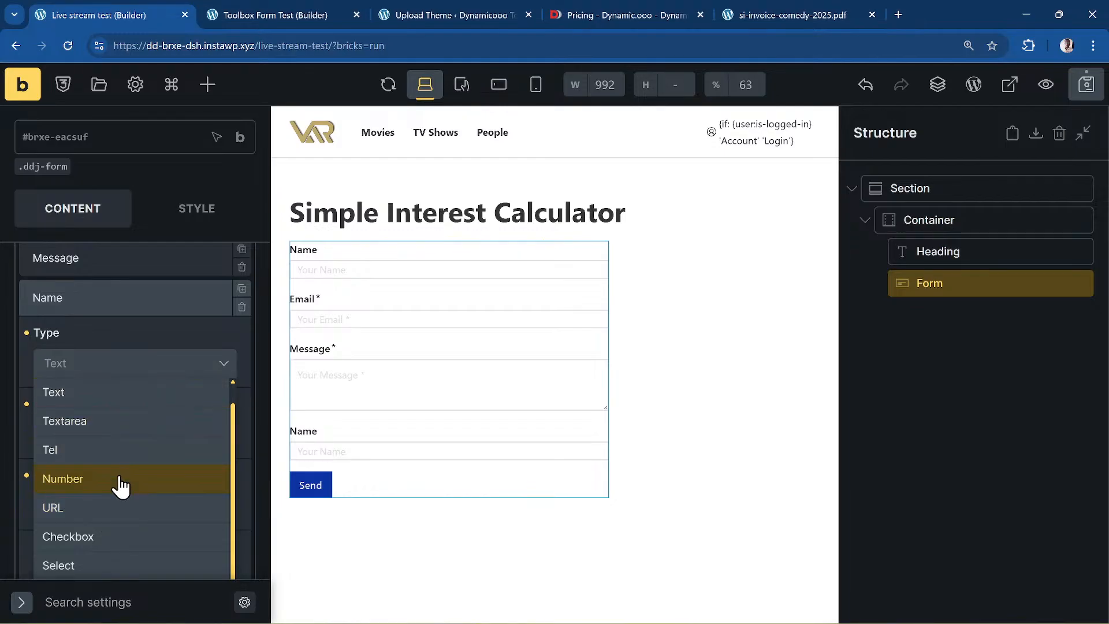
scroll(135, 529, down, 1)
scroll(138, 508, down, 1)
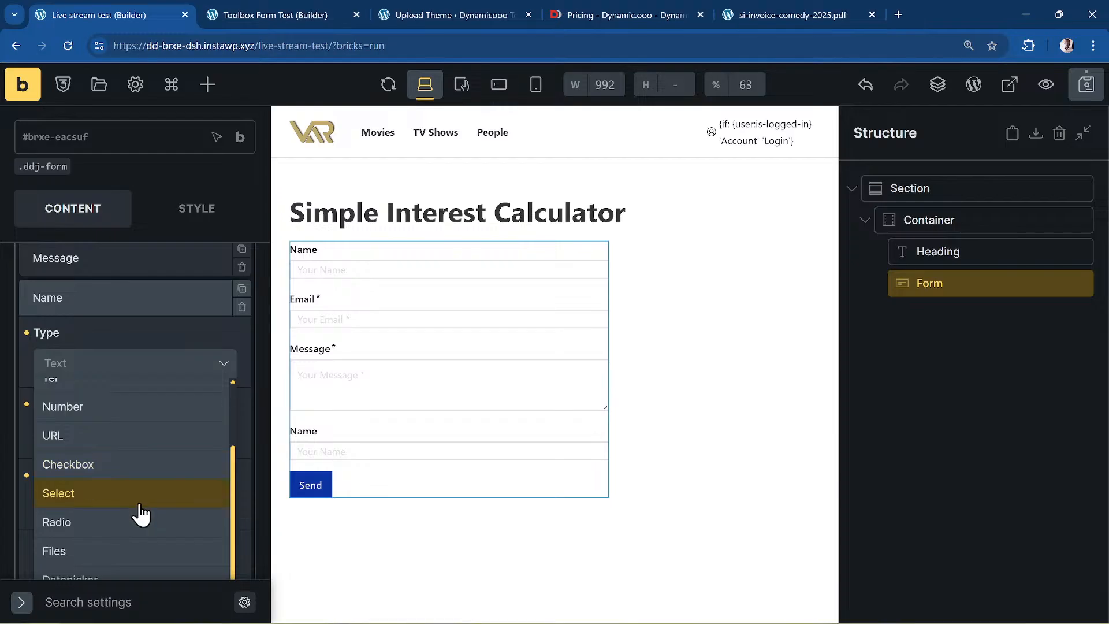
scroll(132, 540, down, 1)
scroll(133, 539, down, 1)
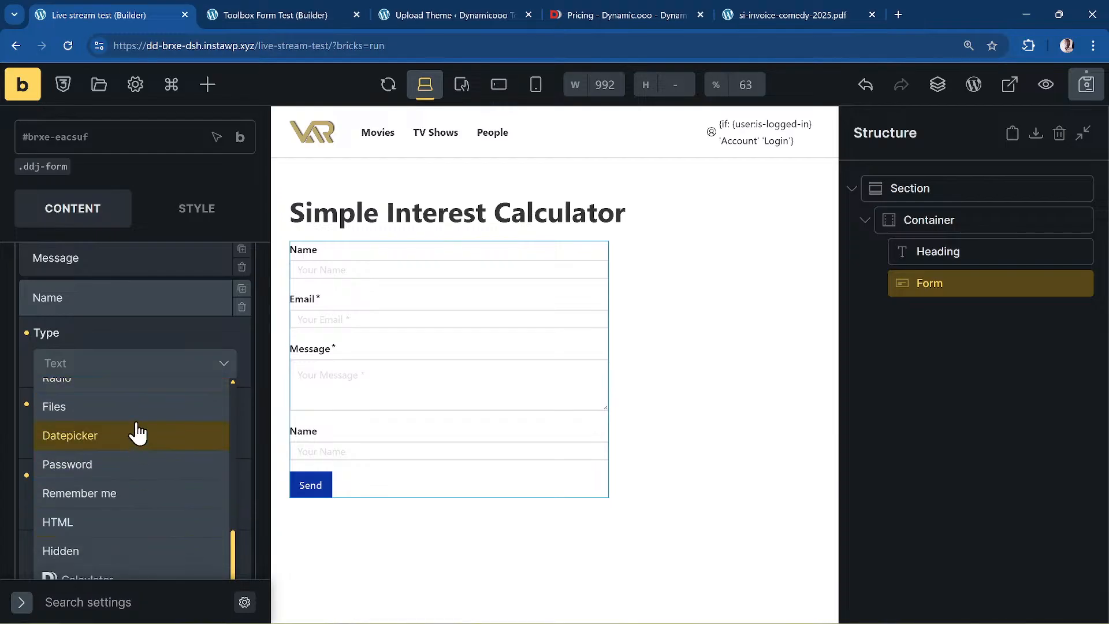
scroll(161, 413, down, 3)
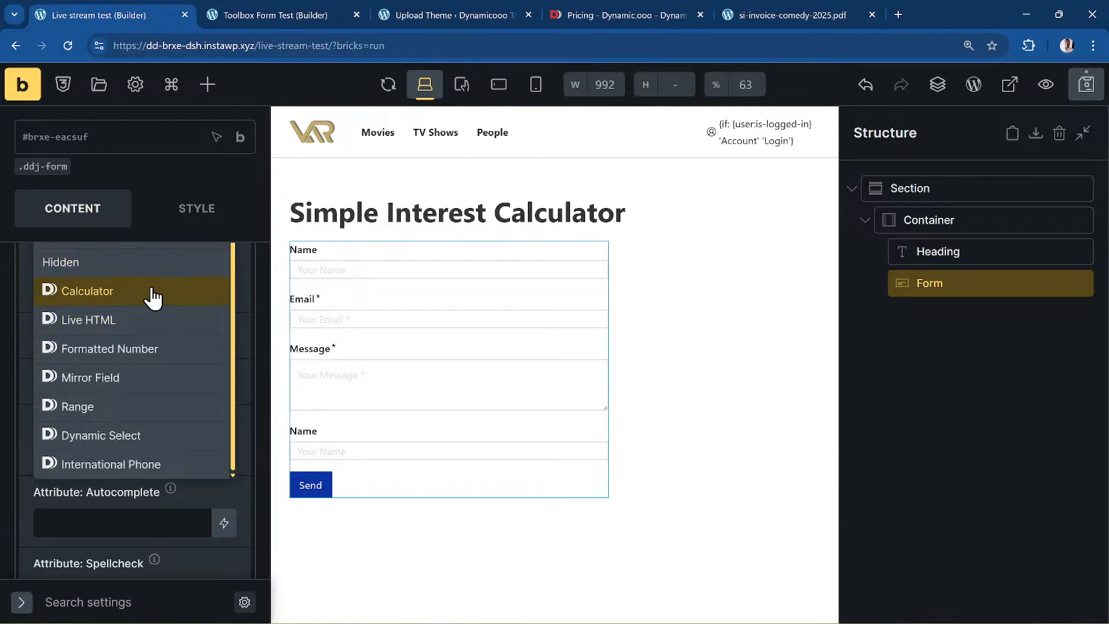
scroll(147, 470, up, 4)
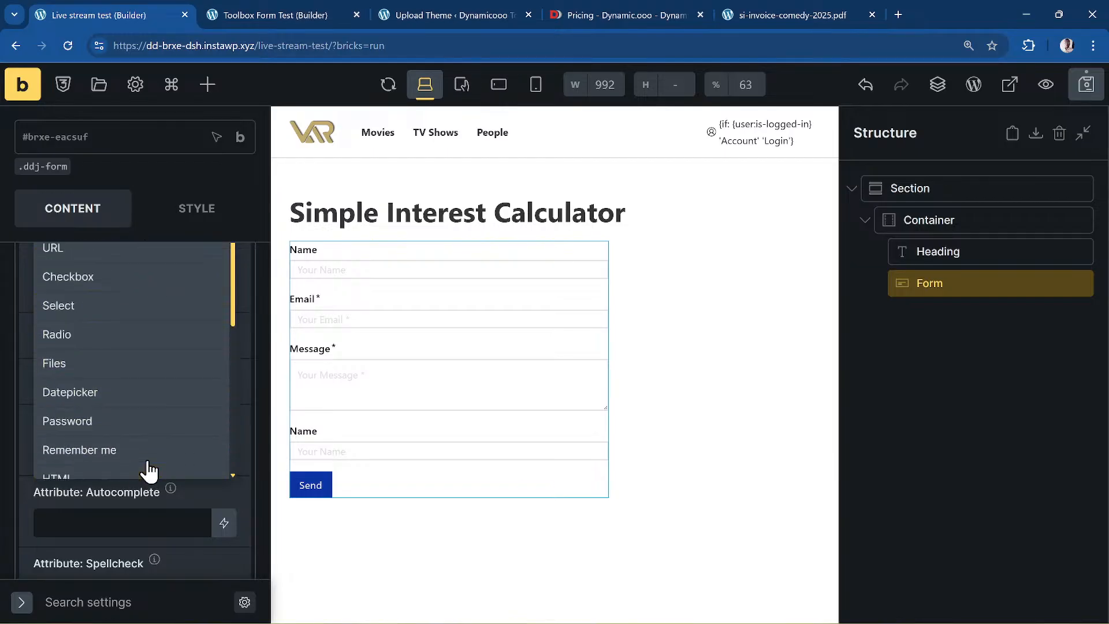
scroll(124, 390, up, 5)
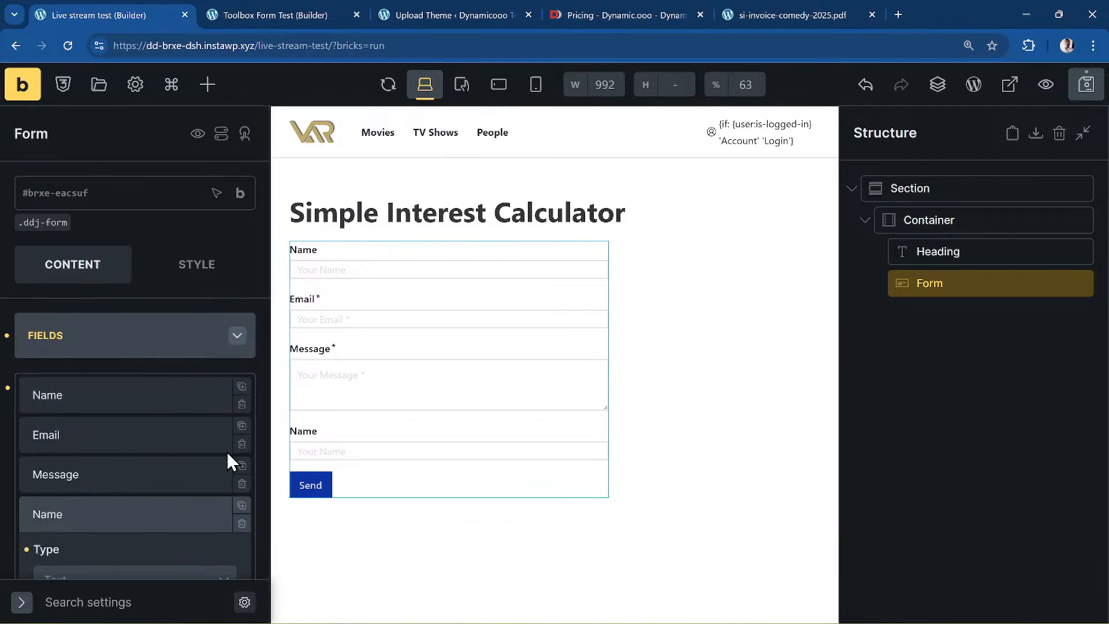
scroll(131, 440, down, 2)
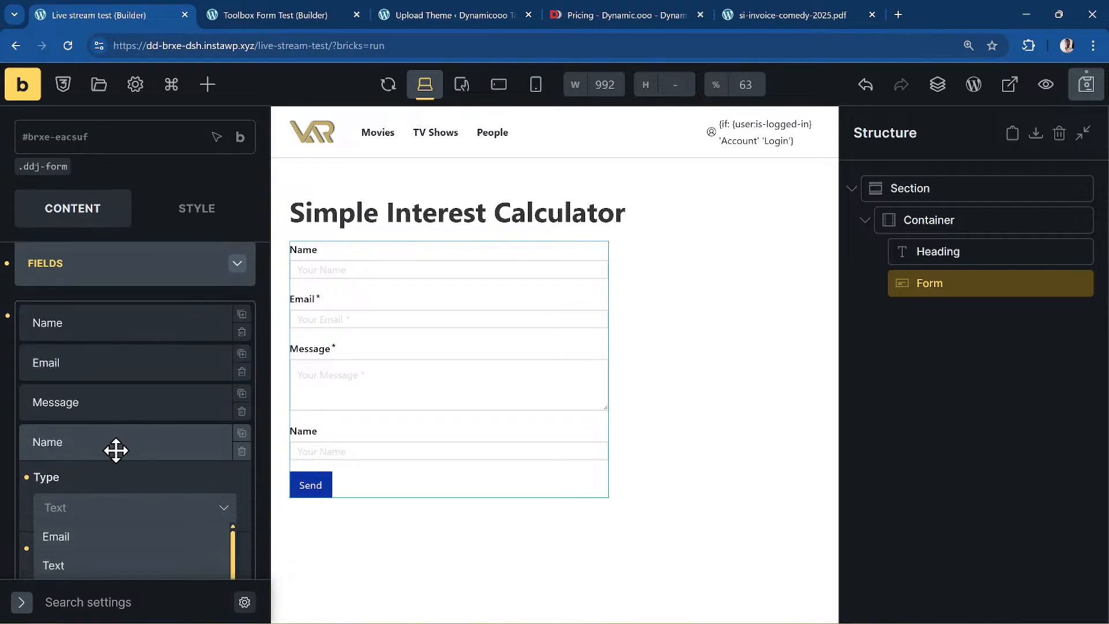
scroll(118, 449, down, 5)
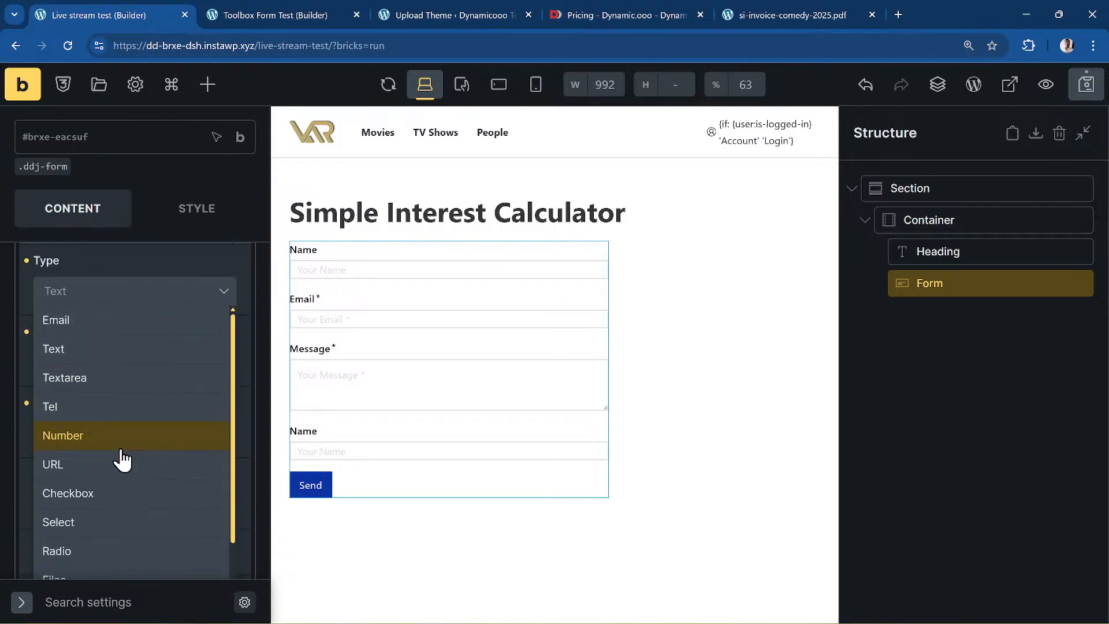
scroll(153, 383, down, 10)
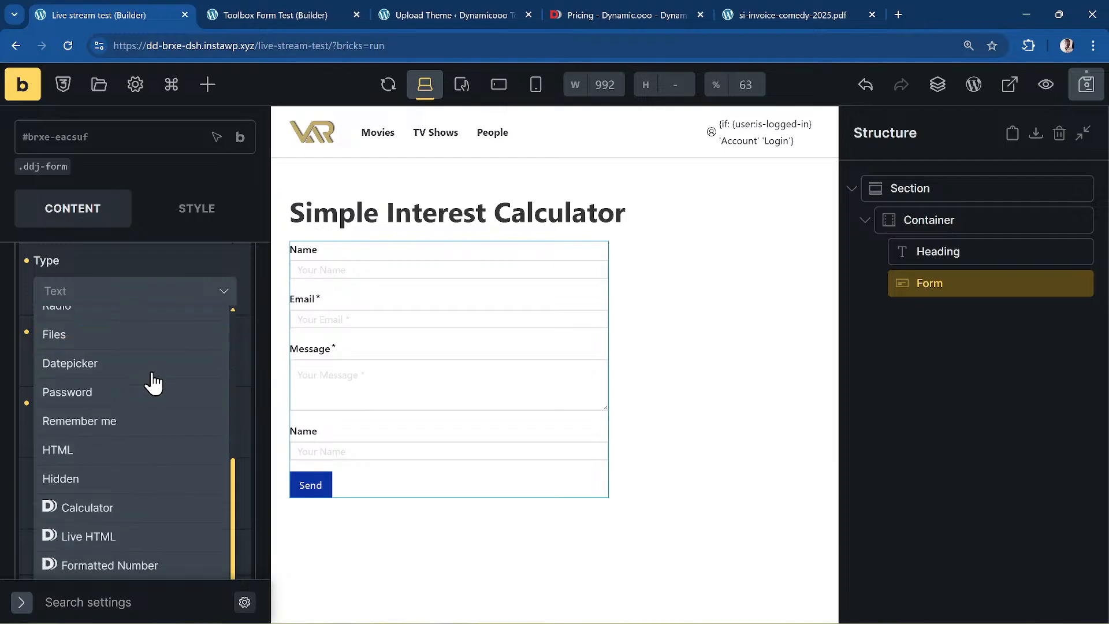
scroll(137, 522, down, 2)
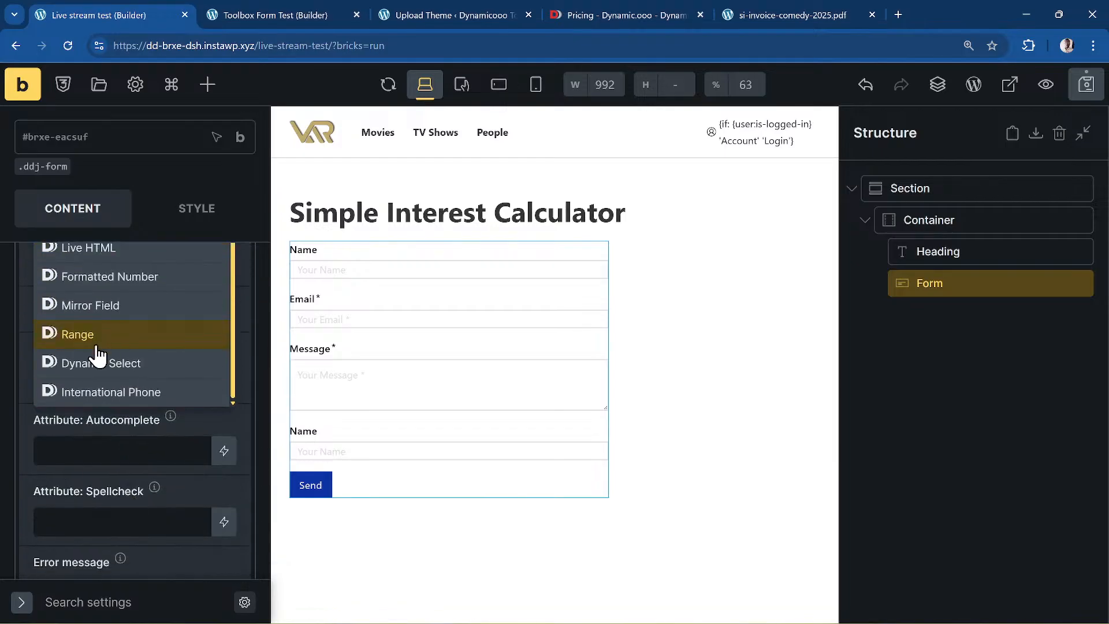
- Make the new field an International Phone field labelled Phone
click(141, 397)
scroll(164, 404, up, 10)
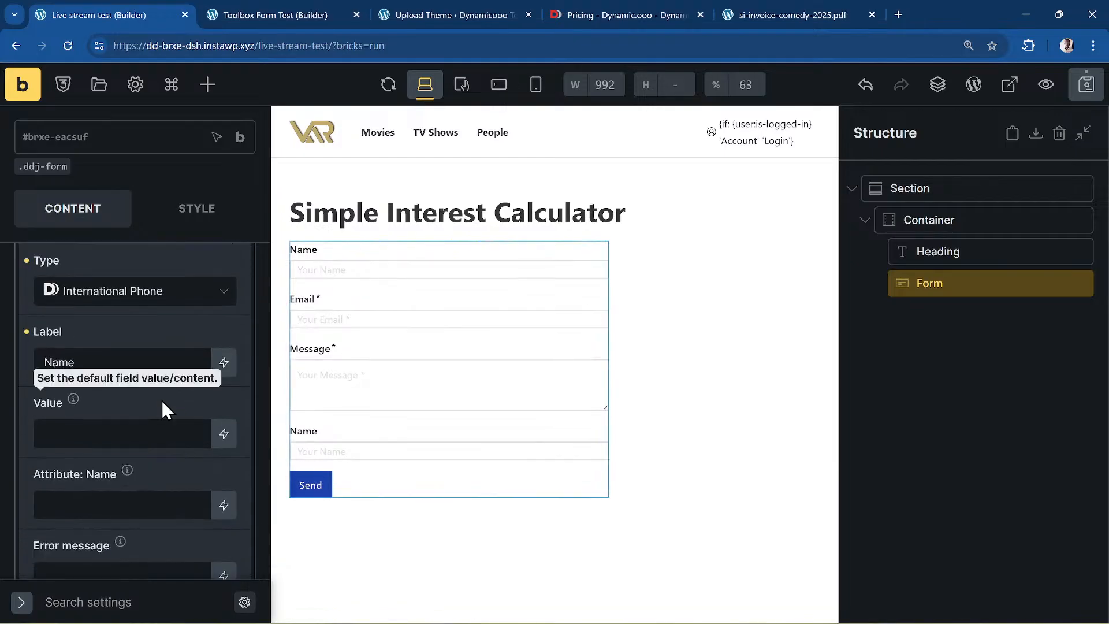
double_click(106, 433)
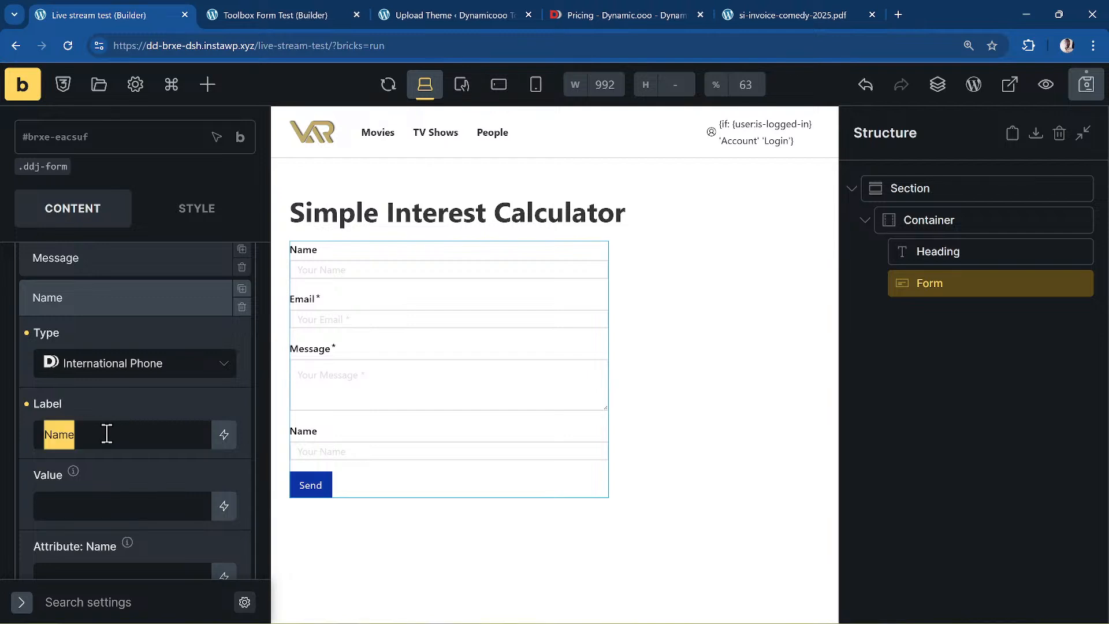
text(Phone)
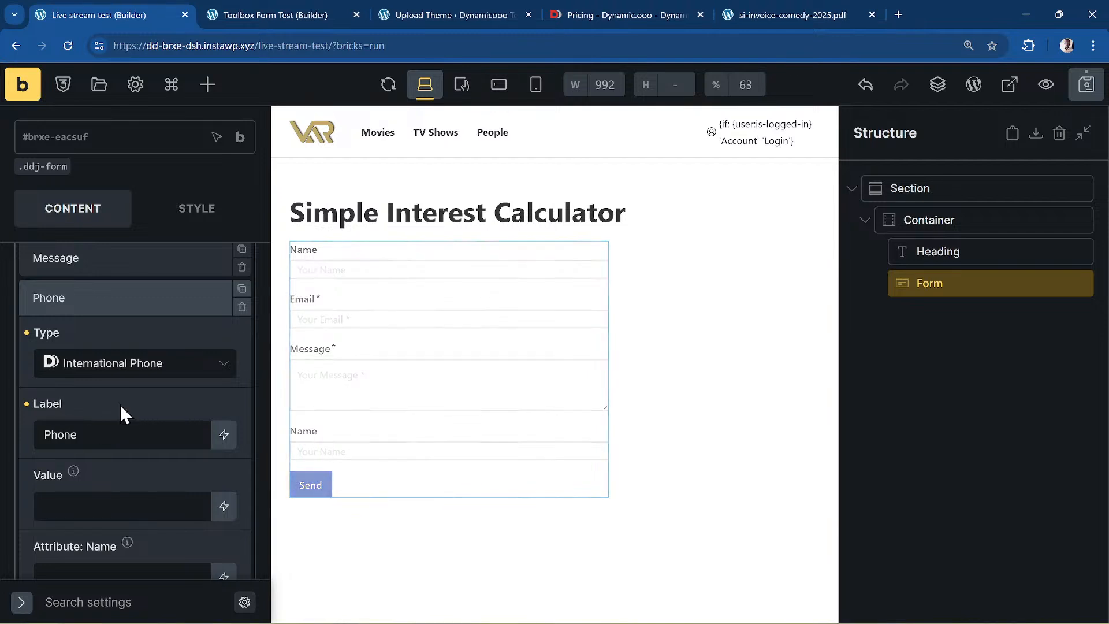
scroll(199, 446, up, 3)
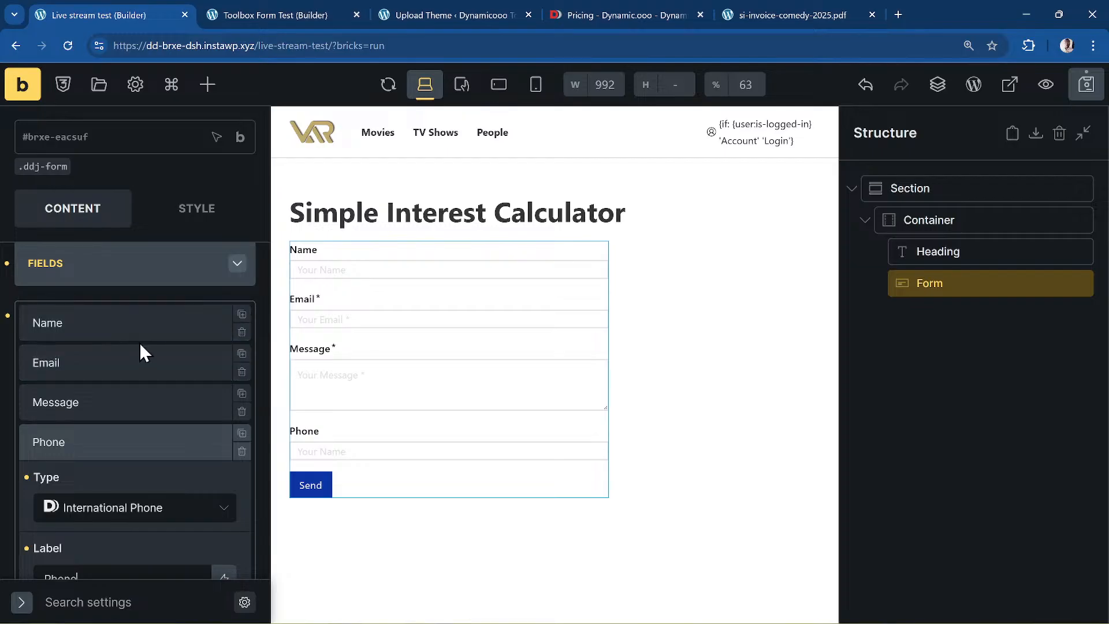
- Set the Name field's name attribute to f_name
click(54, 322)
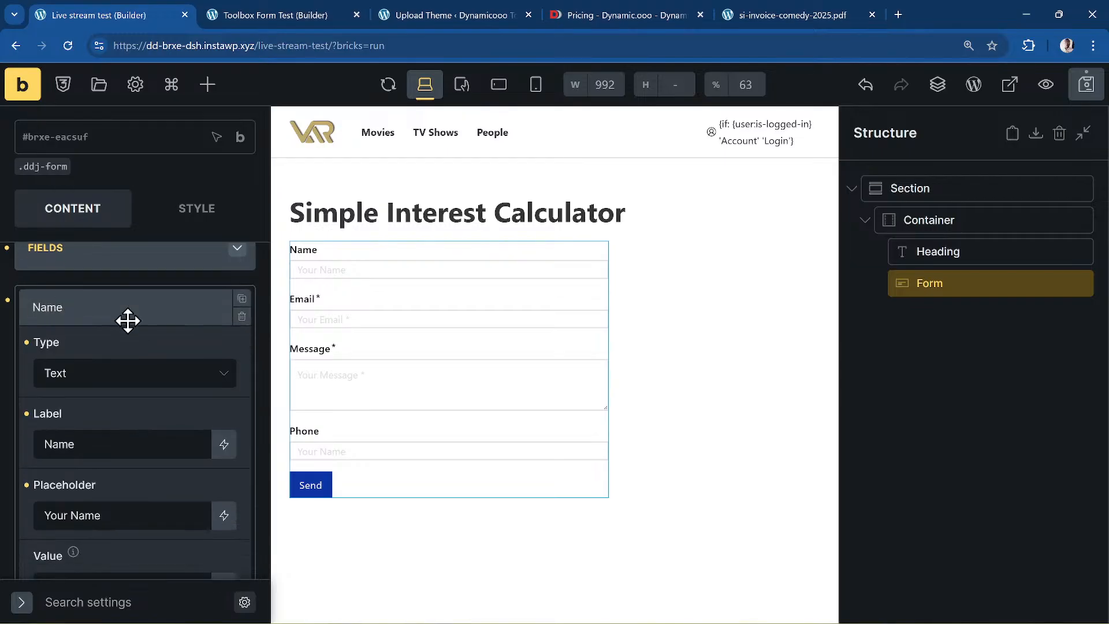
scroll(126, 319, down, 5)
scroll(64, 396, down, 3)
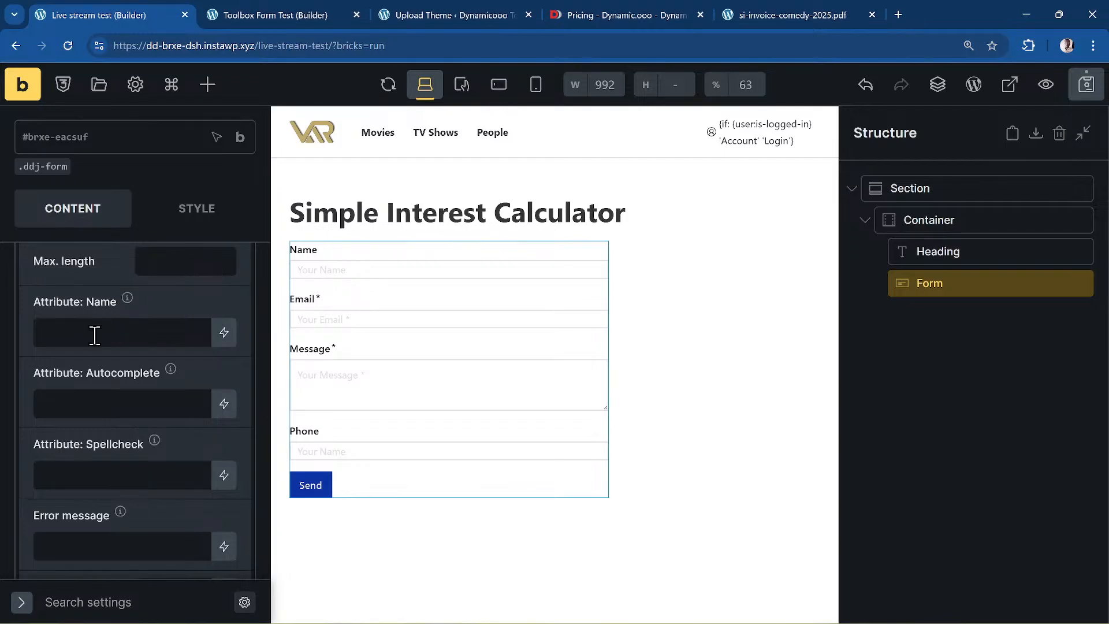
click(116, 330)
scroll(118, 330, up, 6)
scroll(119, 330, up, 3)
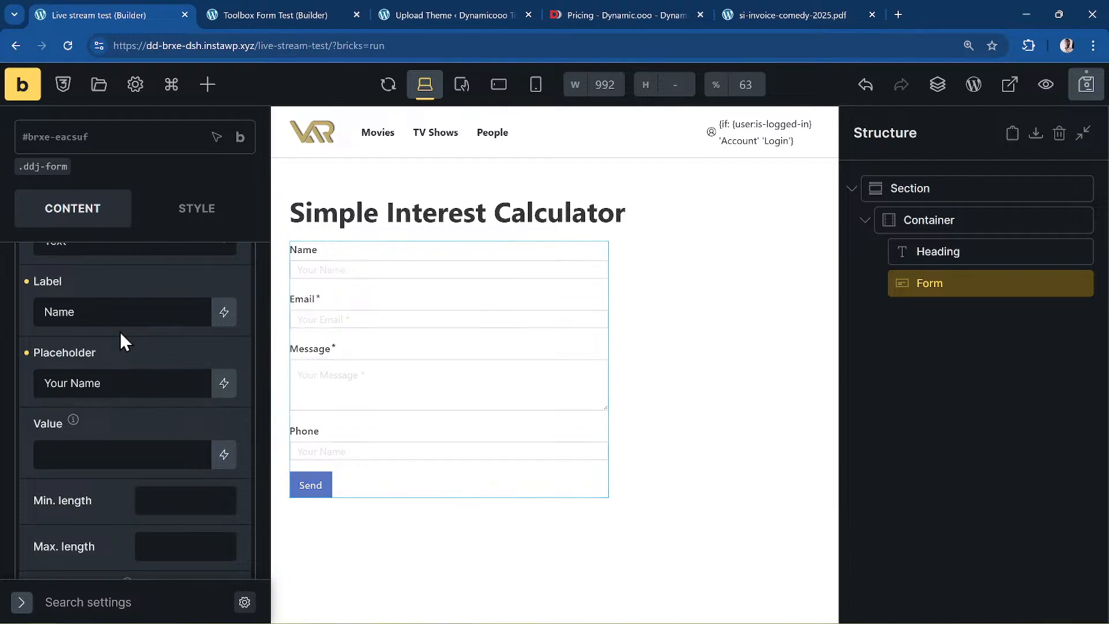
scroll(186, 311, down, 3)
scroll(183, 328, up, 3)
scroll(184, 328, down, 3)
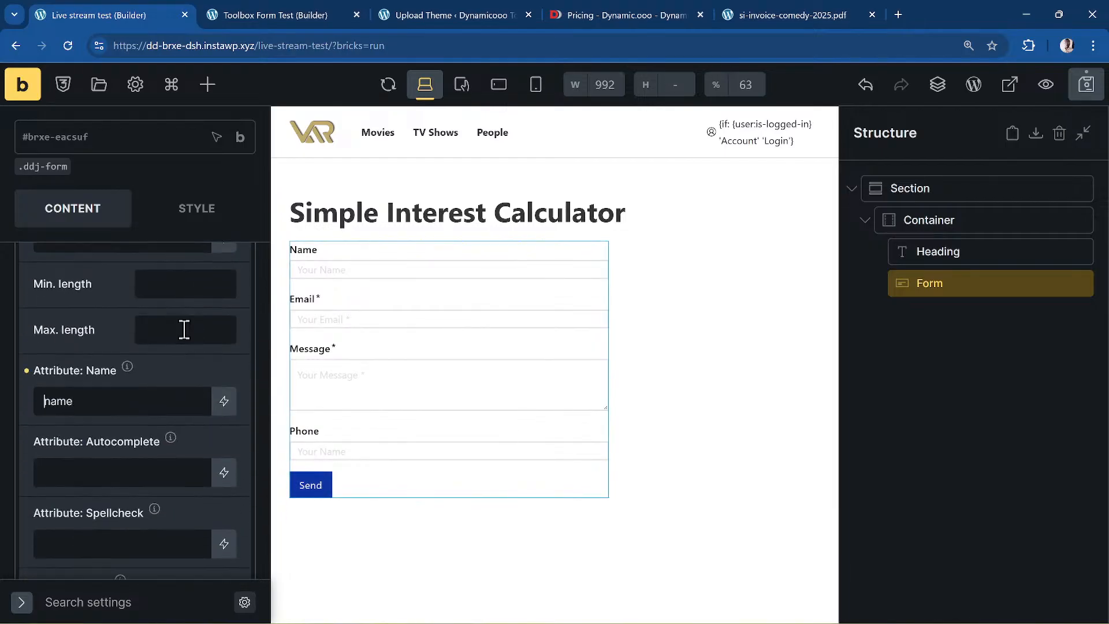
text(f_)
scroll(156, 373, up, 7)
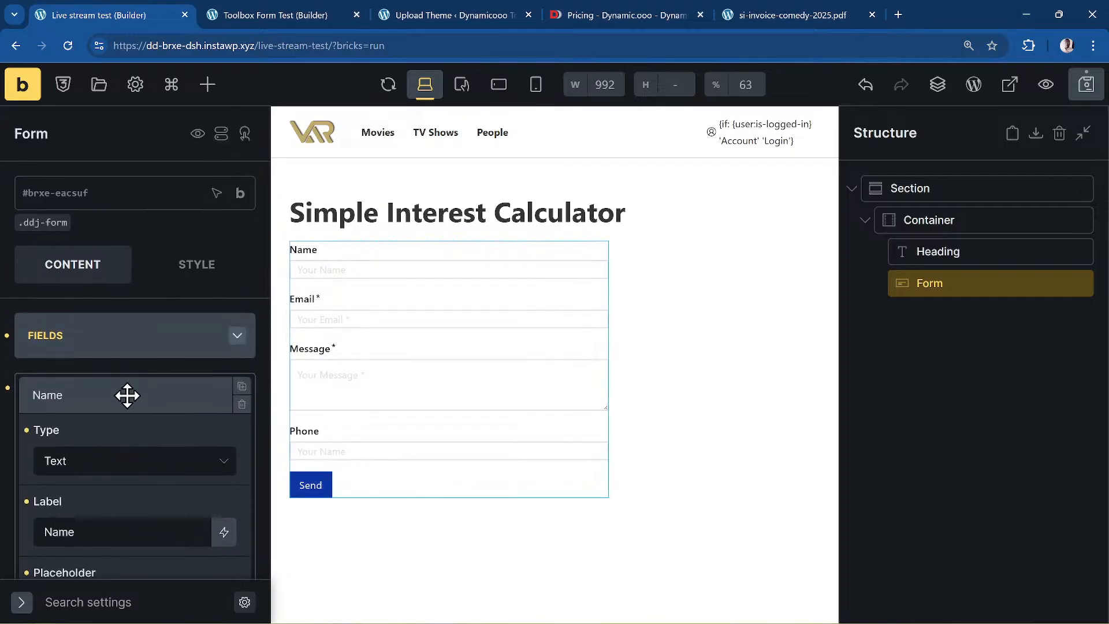
click(127, 395)
click(141, 432)
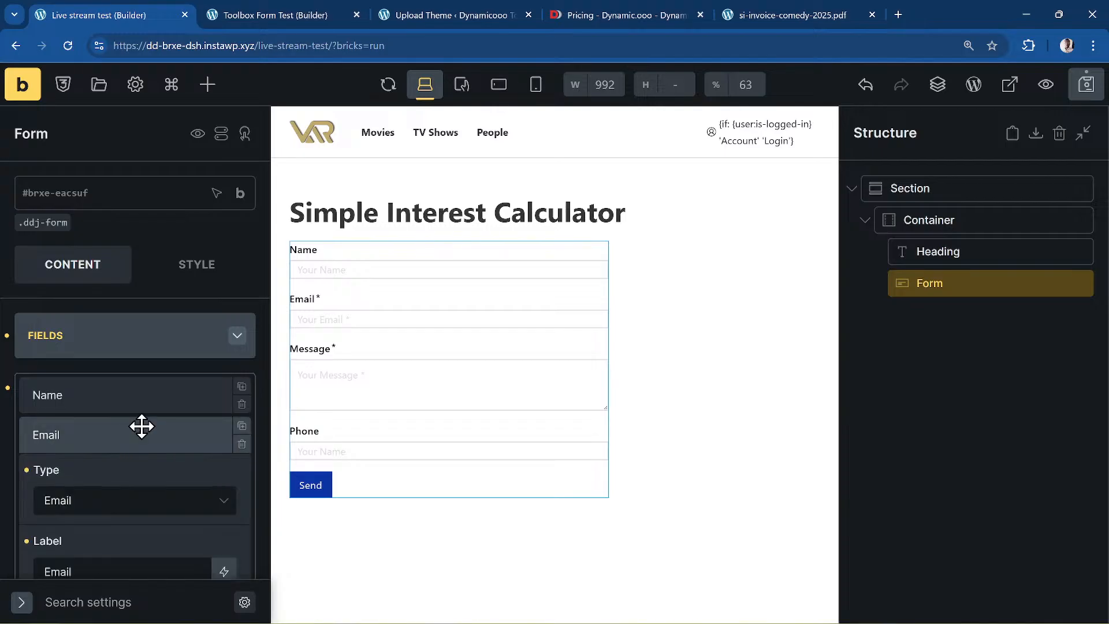
scroll(158, 414, down, 4)
- Set the Email field's name attribute to email
scroll(158, 414, down, 2)
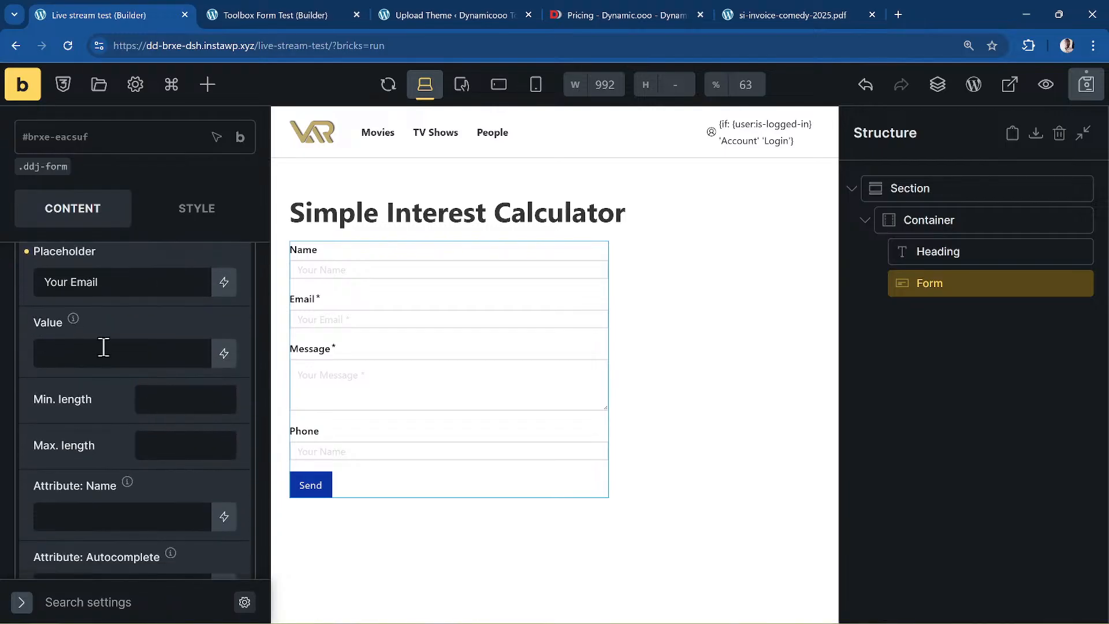
scroll(103, 347, down, 2)
click(102, 371)
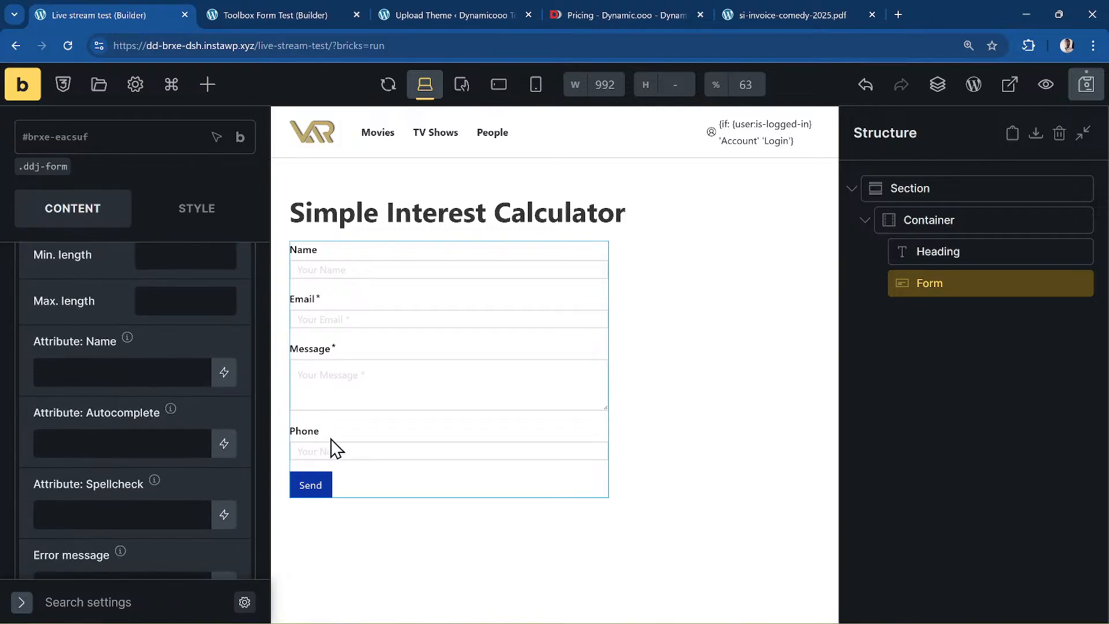
text(email)
scroll(147, 304, up, 2)
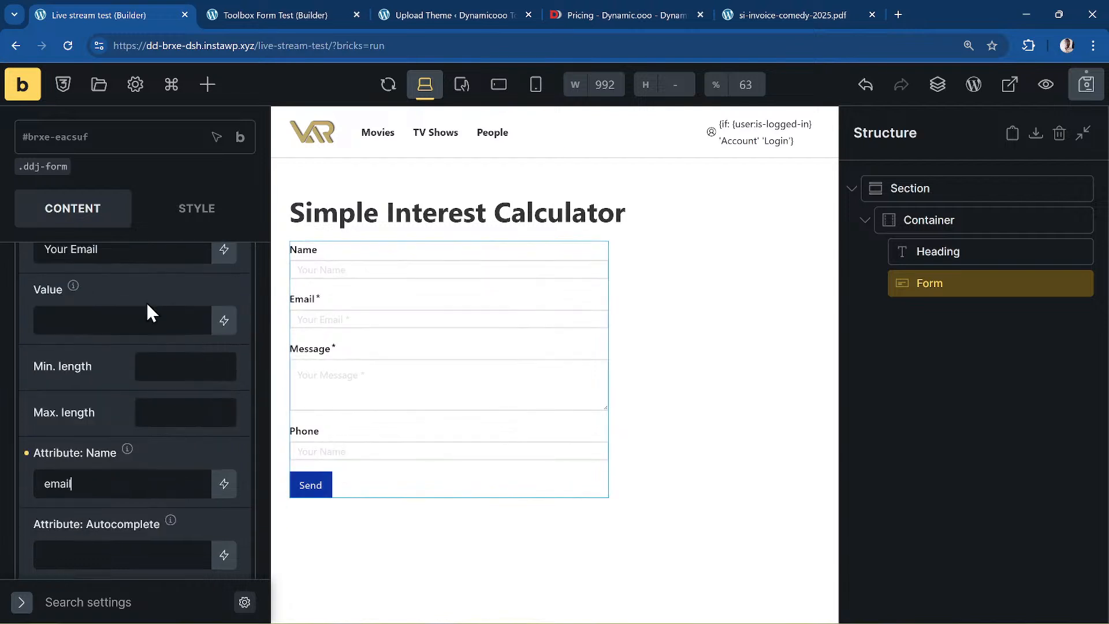
scroll(146, 306, up, 5)
click(106, 435)
- Move the Phone field above Message and delete the Message field
scroll(108, 348, down, 2)
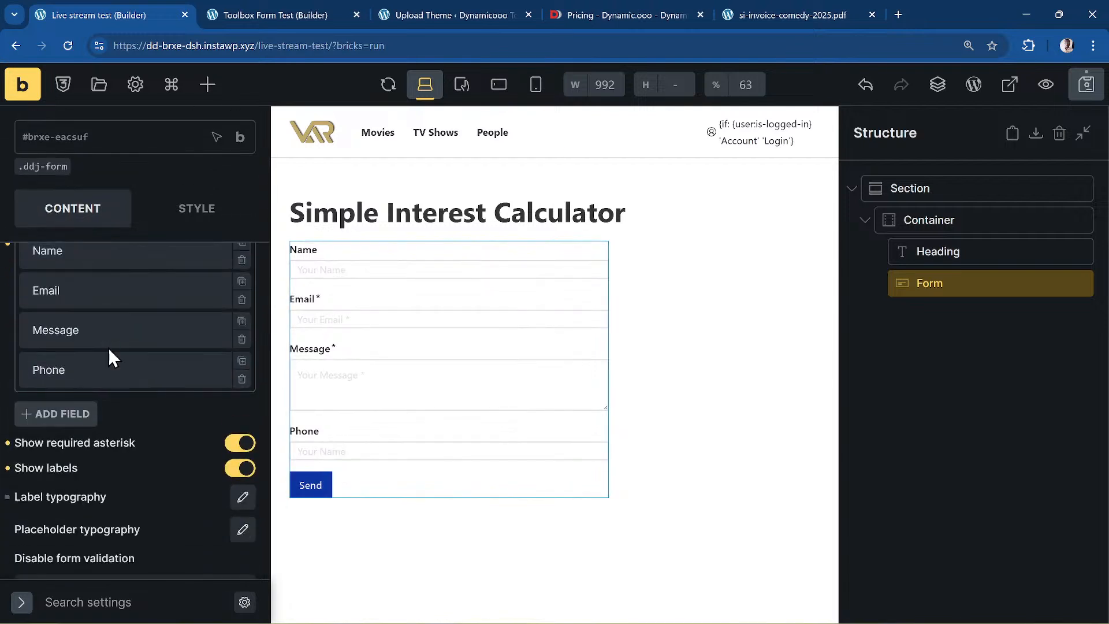
drag(106, 376, 104, 328)
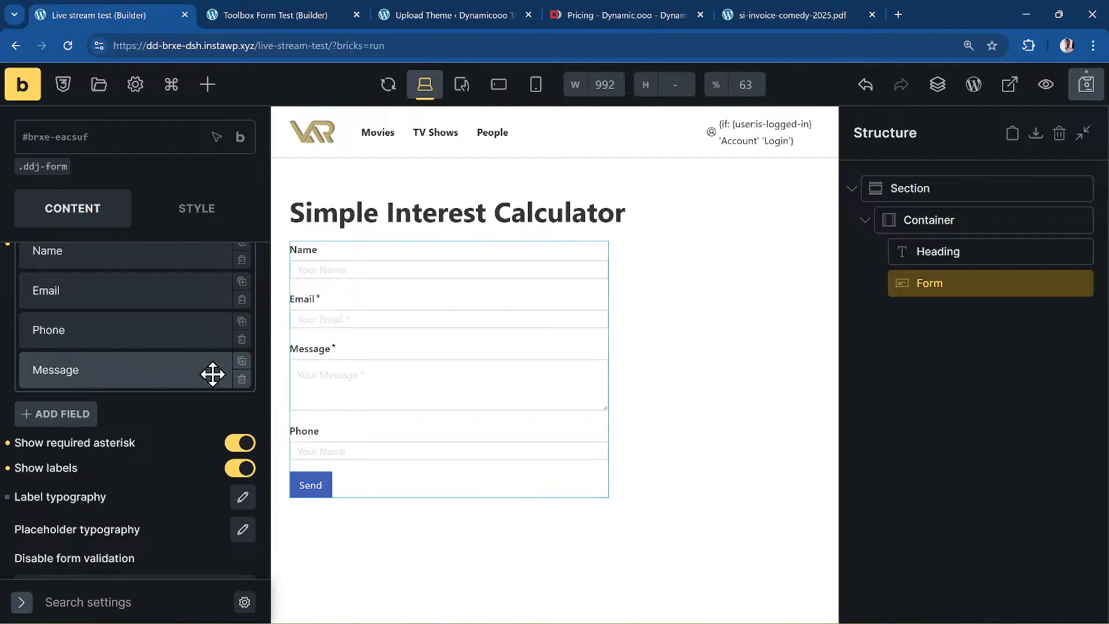
click(242, 379)
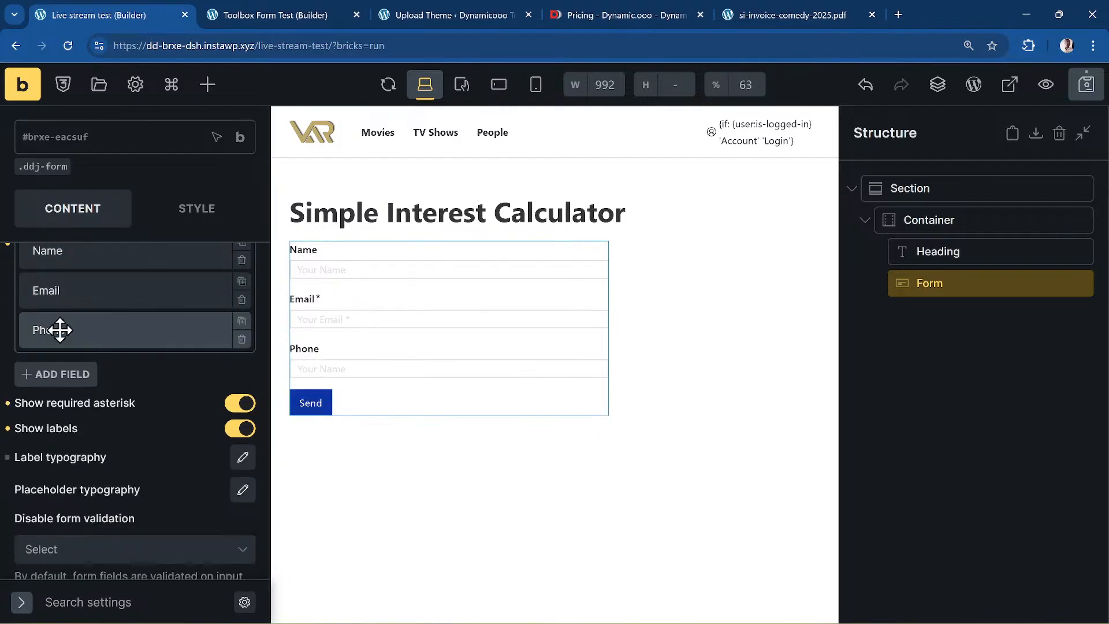
scroll(189, 374, down, 2)
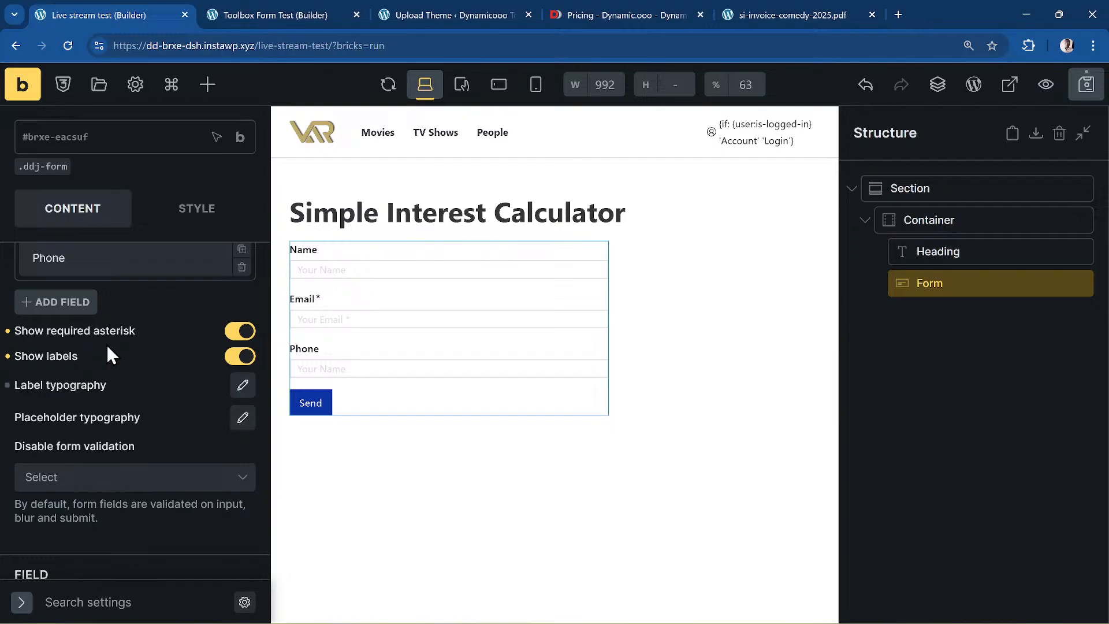
- Add a new Number field with a step of 100
click(84, 306)
scroll(110, 304, down, 2)
click(129, 295)
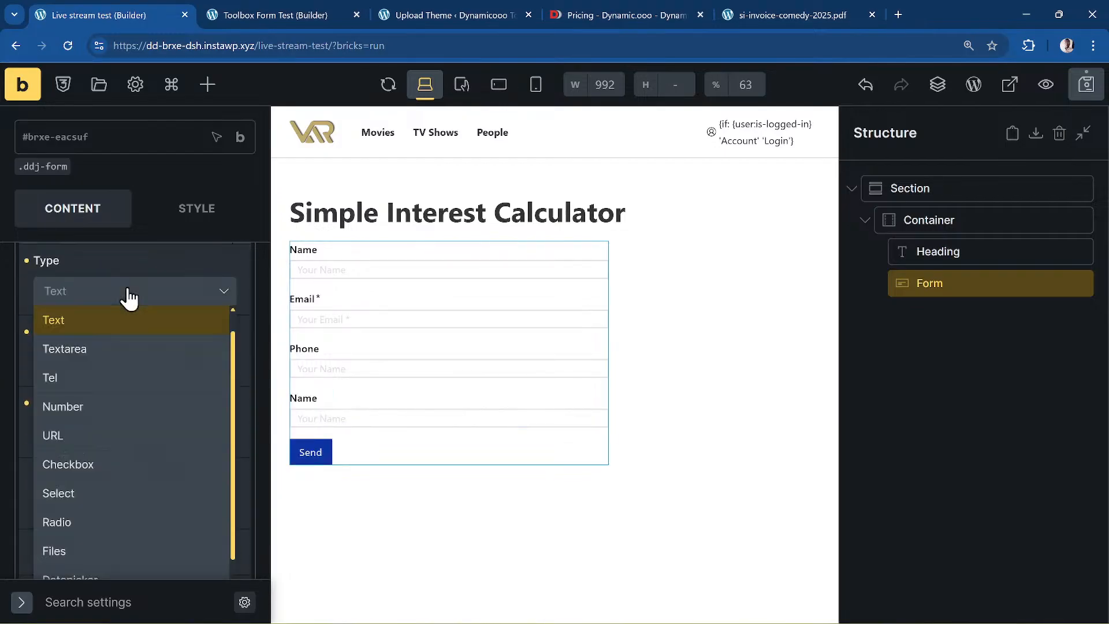
scroll(149, 450, down, 3)
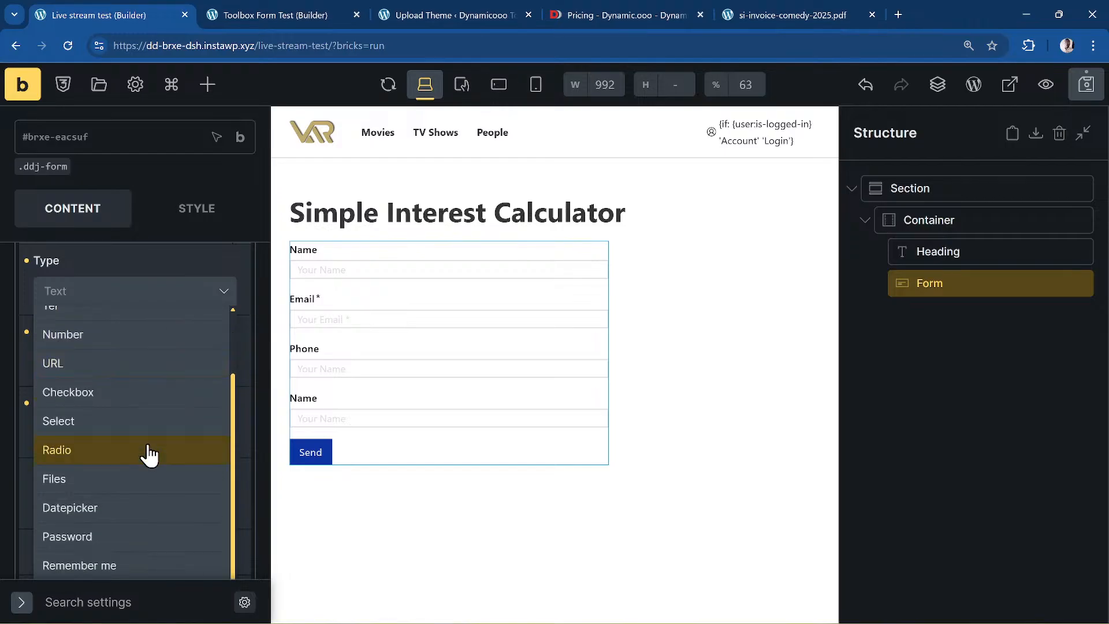
scroll(149, 455, down, 2)
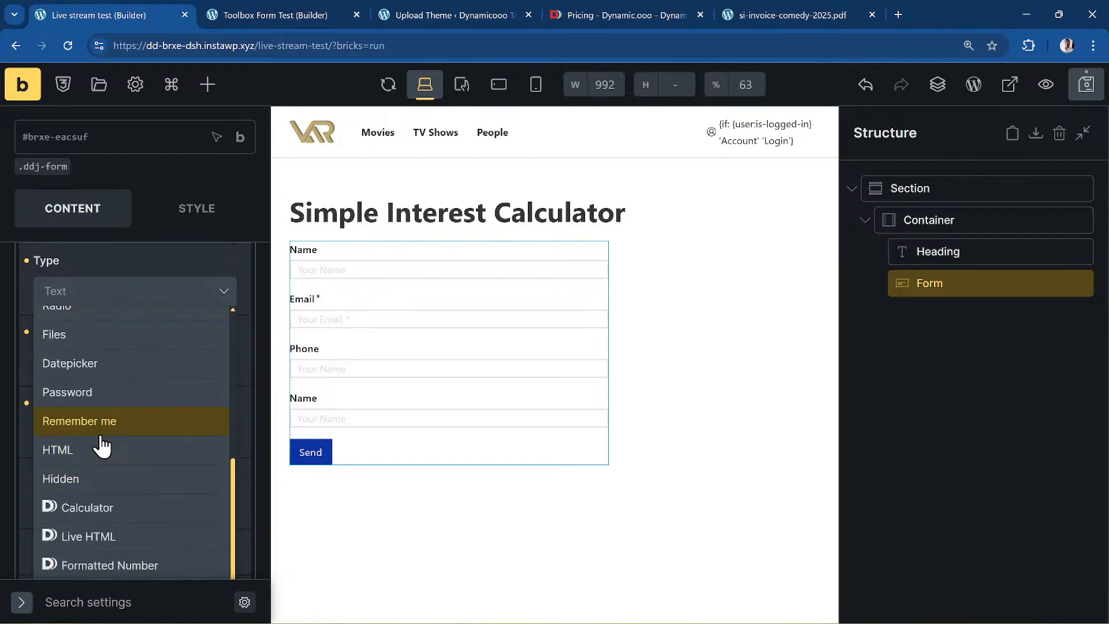
scroll(101, 445, up, 2)
scroll(100, 444, up, 1)
scroll(148, 411, up, 2)
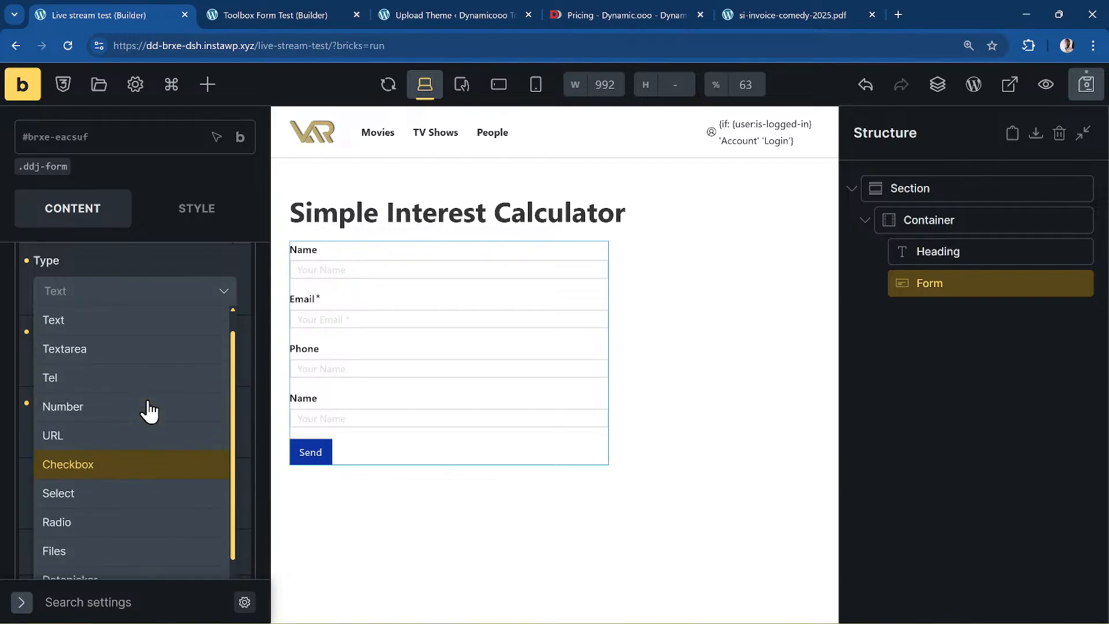
click(135, 417)
scroll(133, 369, up, 1)
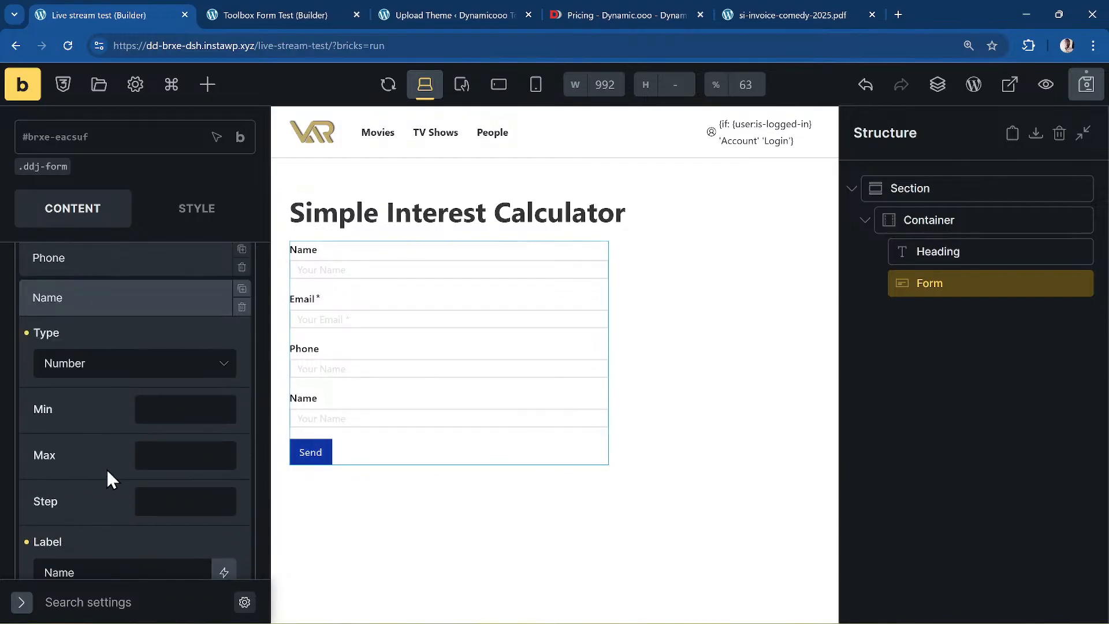
scroll(107, 473, down, 6)
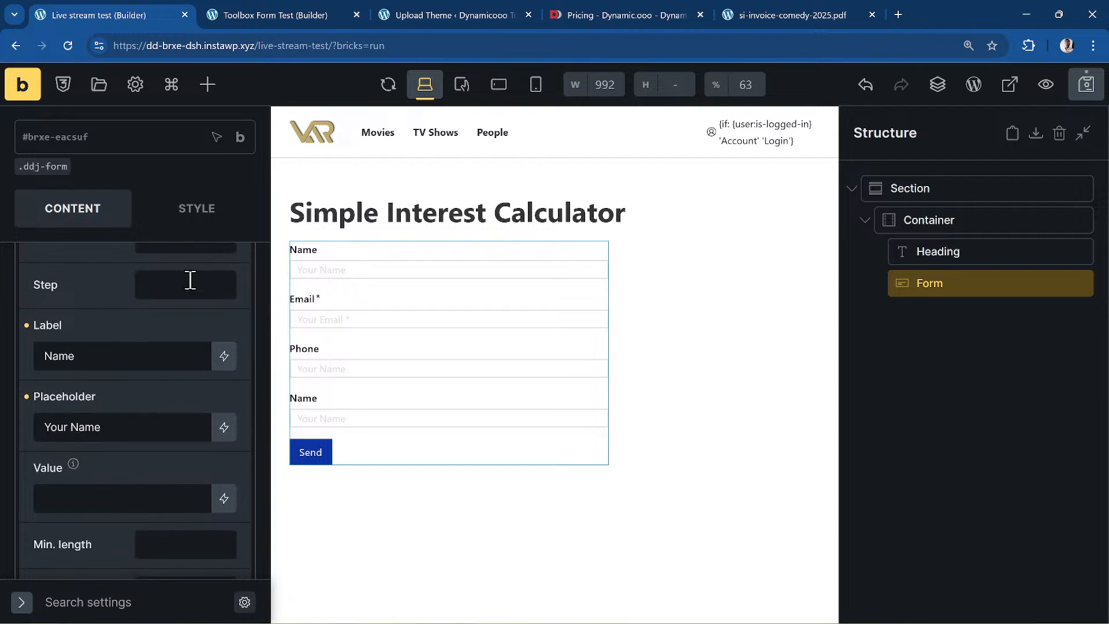
click(190, 280)
text(100)
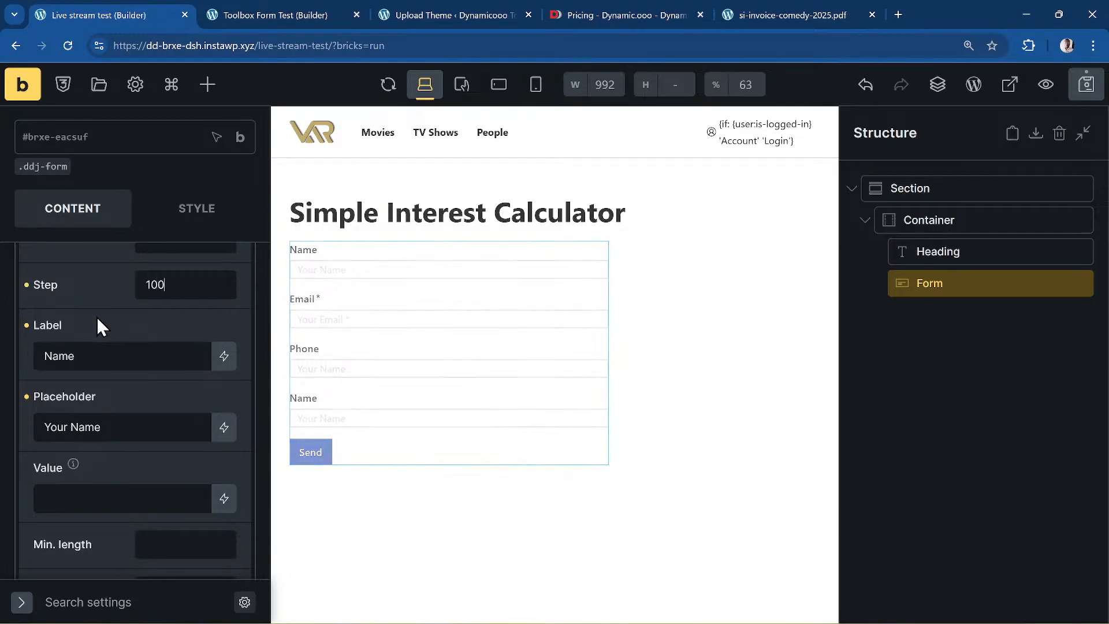
- Label the number field 'Primcipal' and clear its placeholder
scroll(152, 326, up, 3)
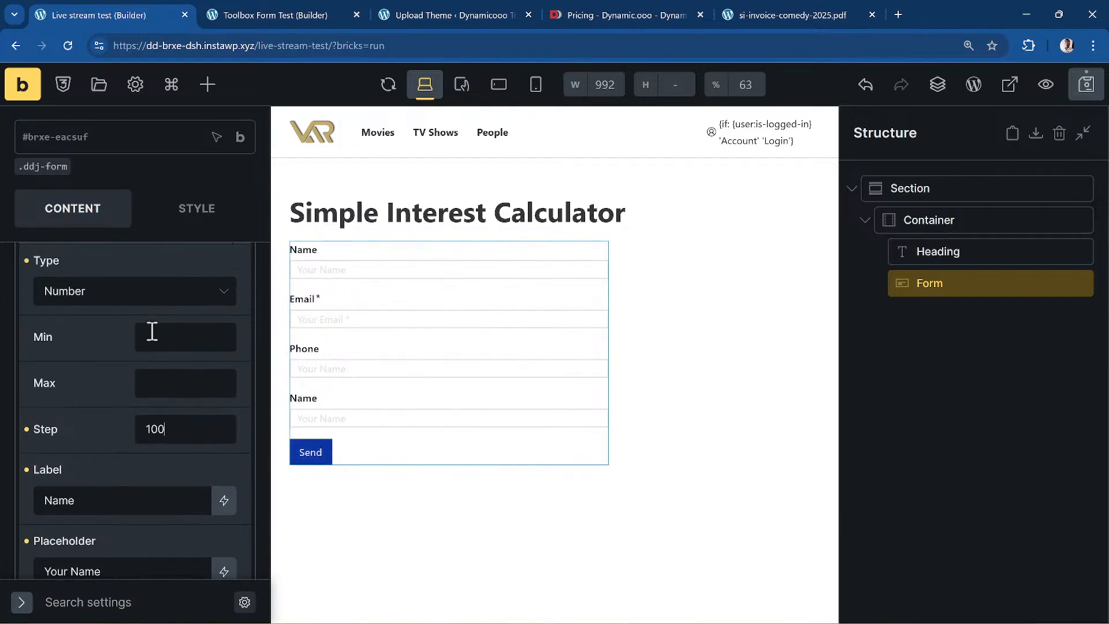
scroll(92, 409, down, 3)
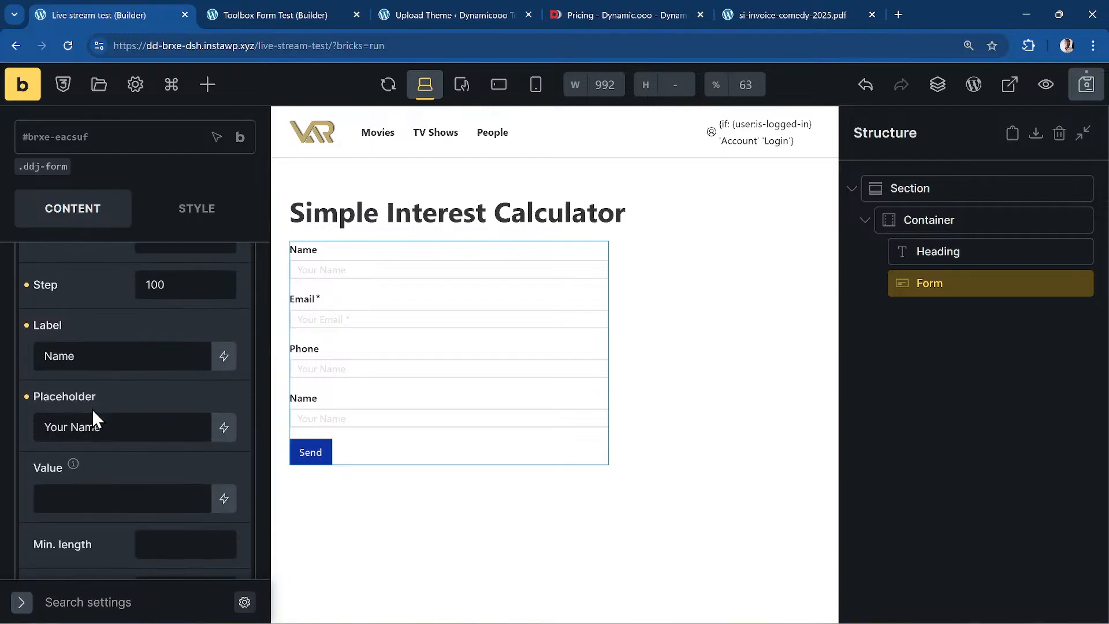
double_click(166, 360)
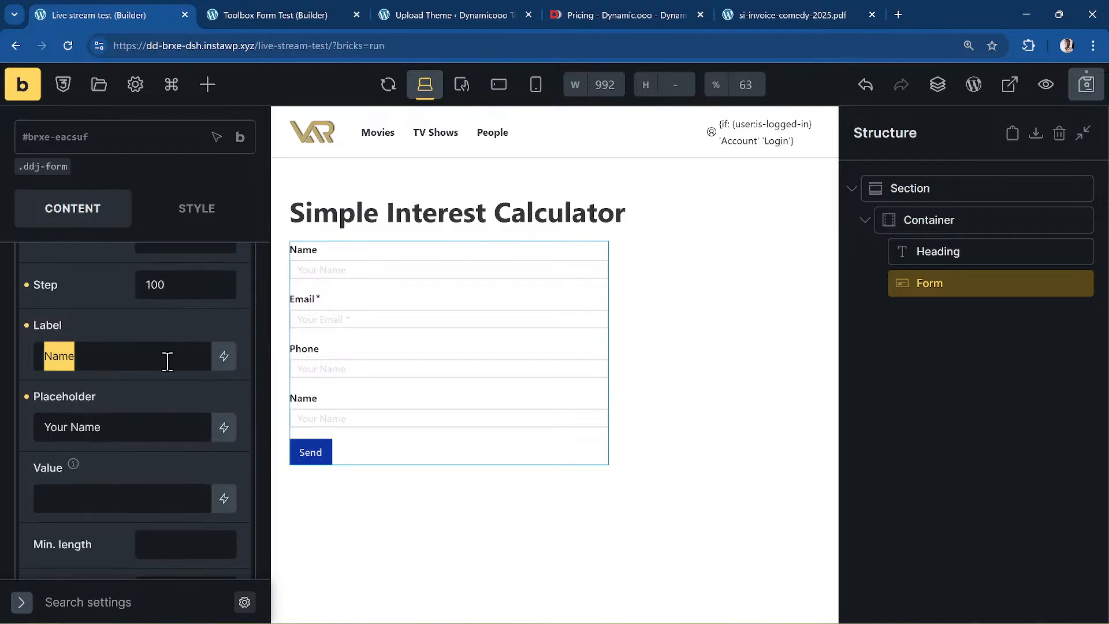
text(Primcipal)
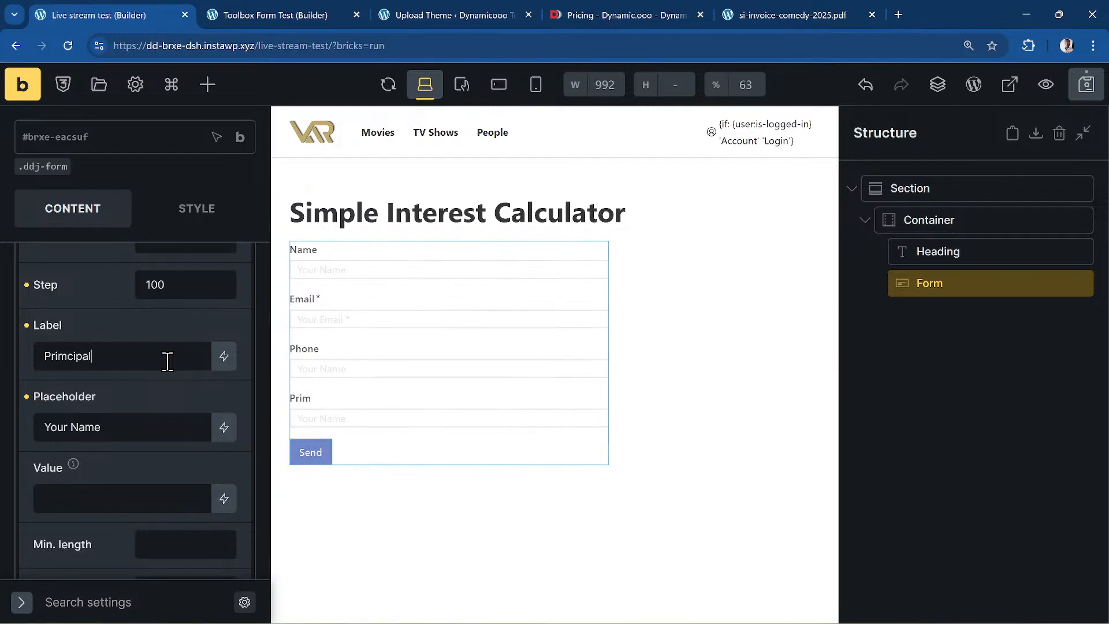
key(Tab)
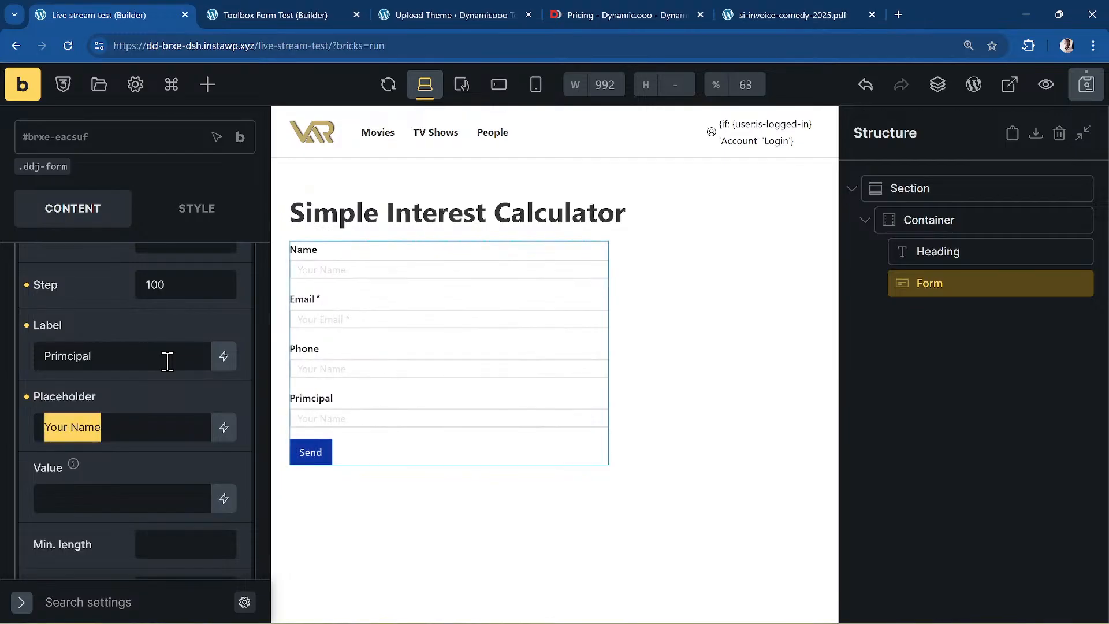
key(BackSpace)
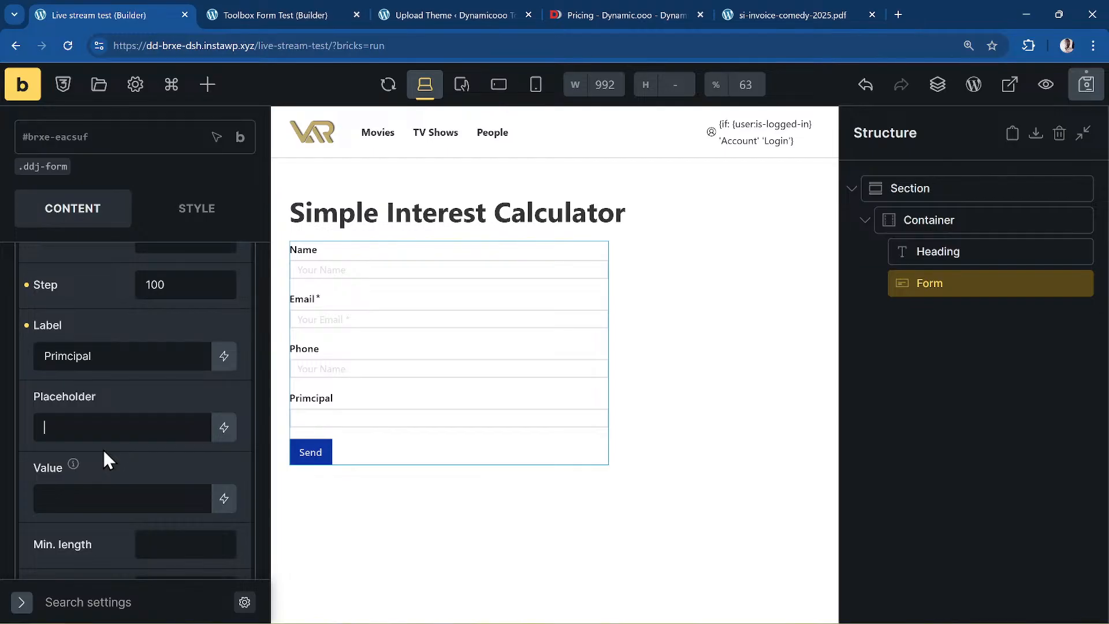
- Set the Primcipal field's name attribute to amount
scroll(171, 486, down, 1)
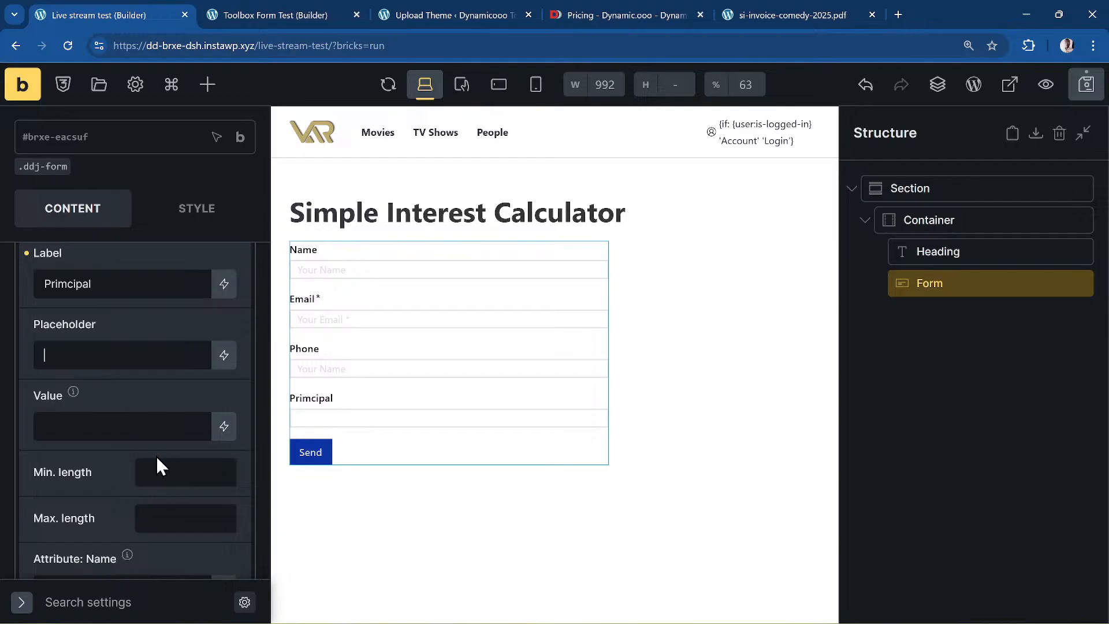
scroll(156, 455, down, 3)
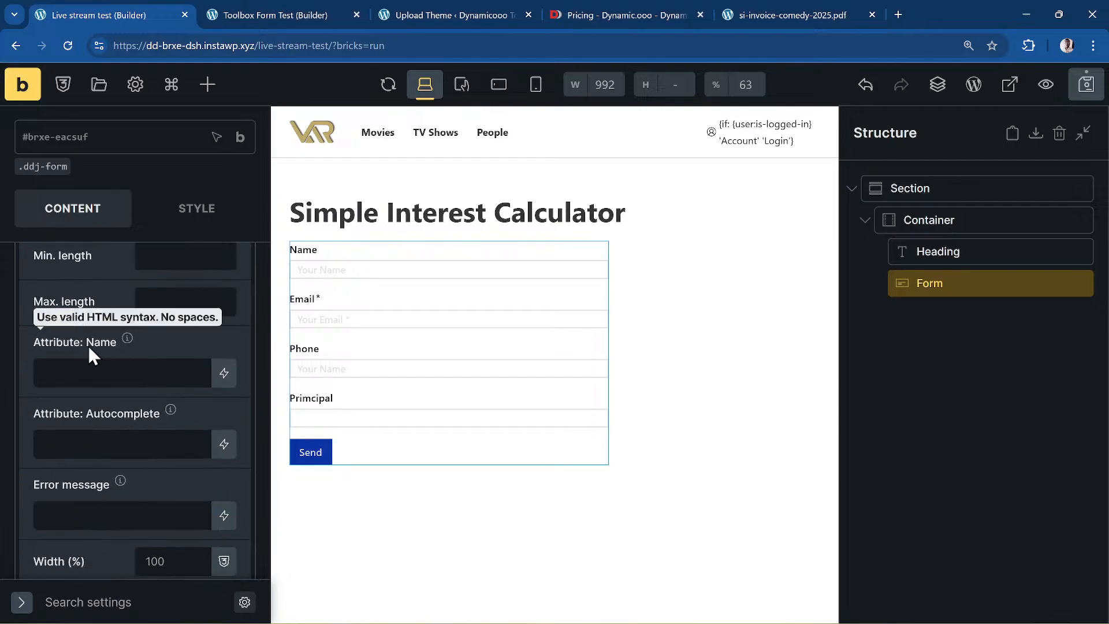
click(116, 373)
text(pri)
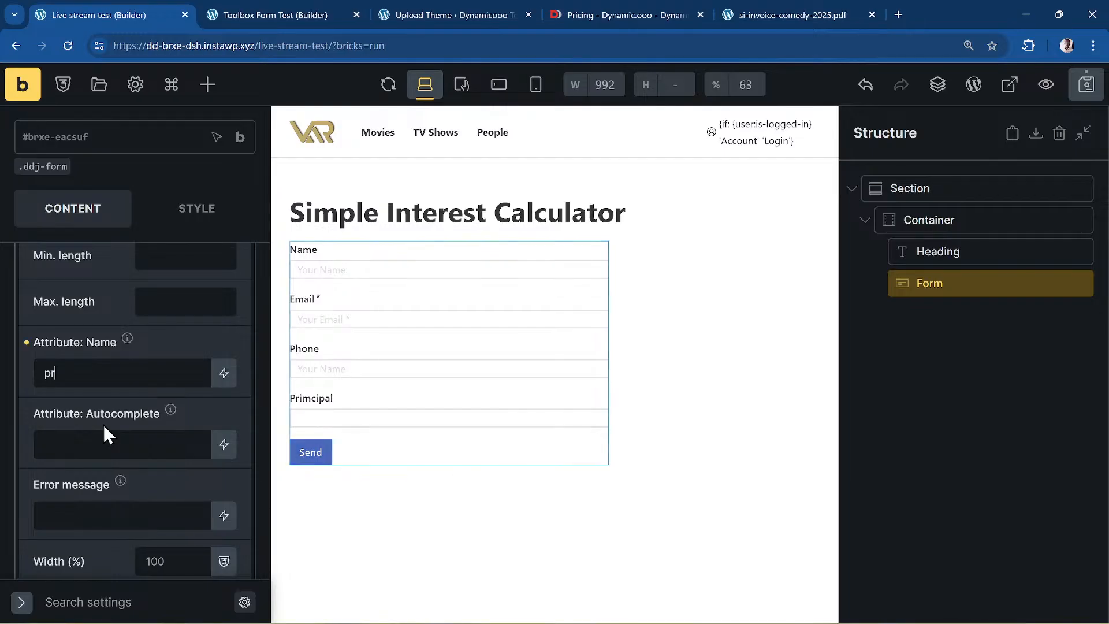
key(BackSpace)
key(BackSpace)
key(BackSpace)
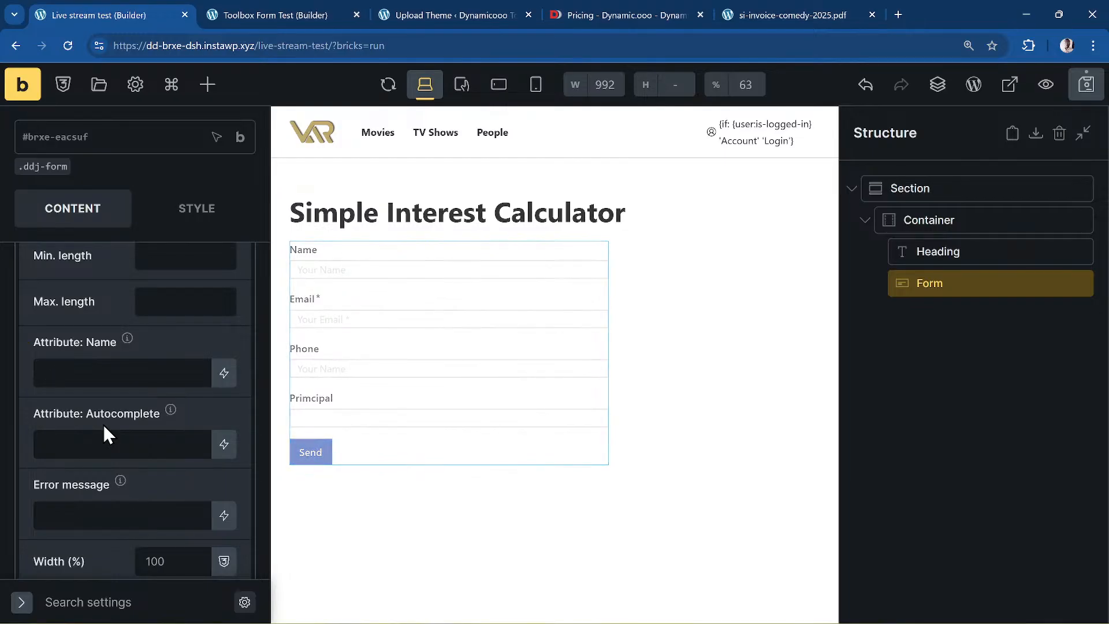
text(amount)
scroll(112, 430, up, 10)
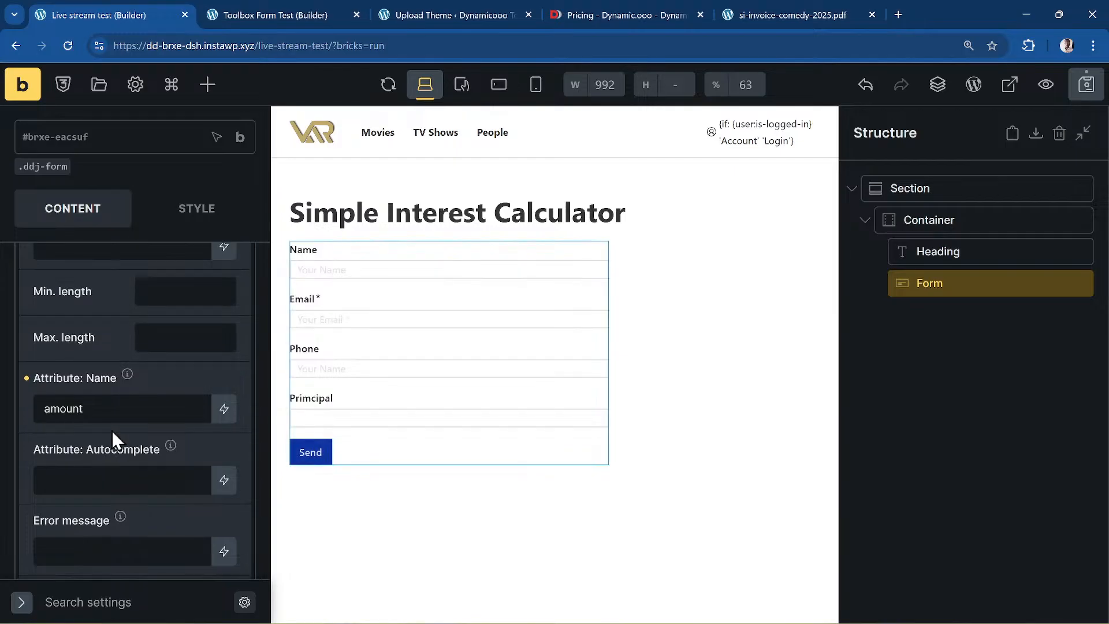
click(112, 440)
scroll(173, 407, down, 3)
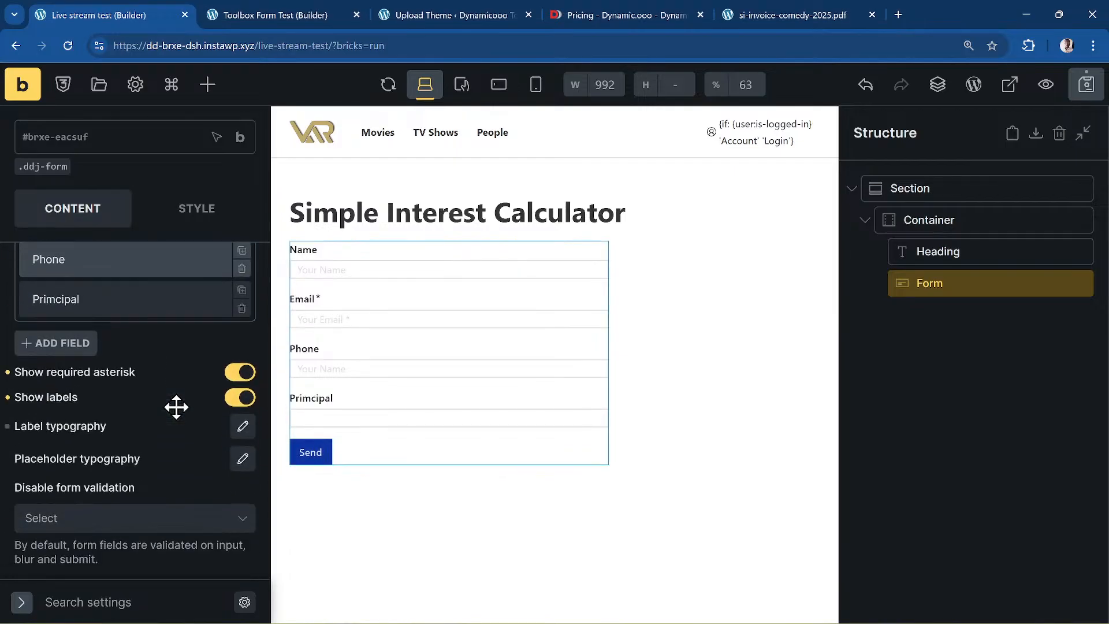
- Add a new Select field labelled 'Rate (%)'
click(84, 344)
click(138, 407)
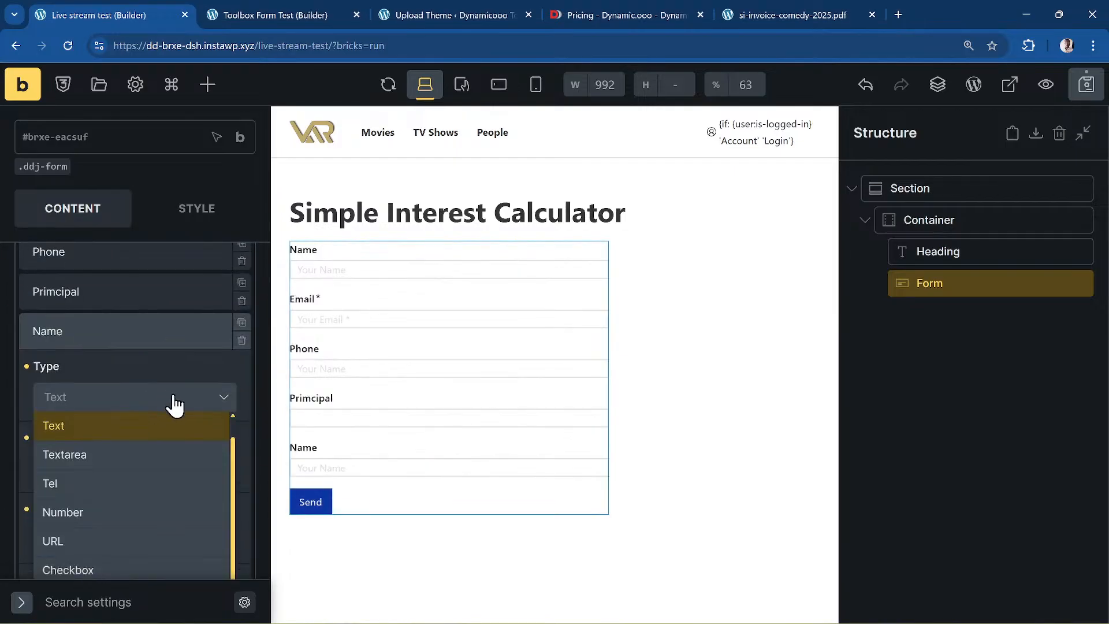
scroll(156, 396, down, 3)
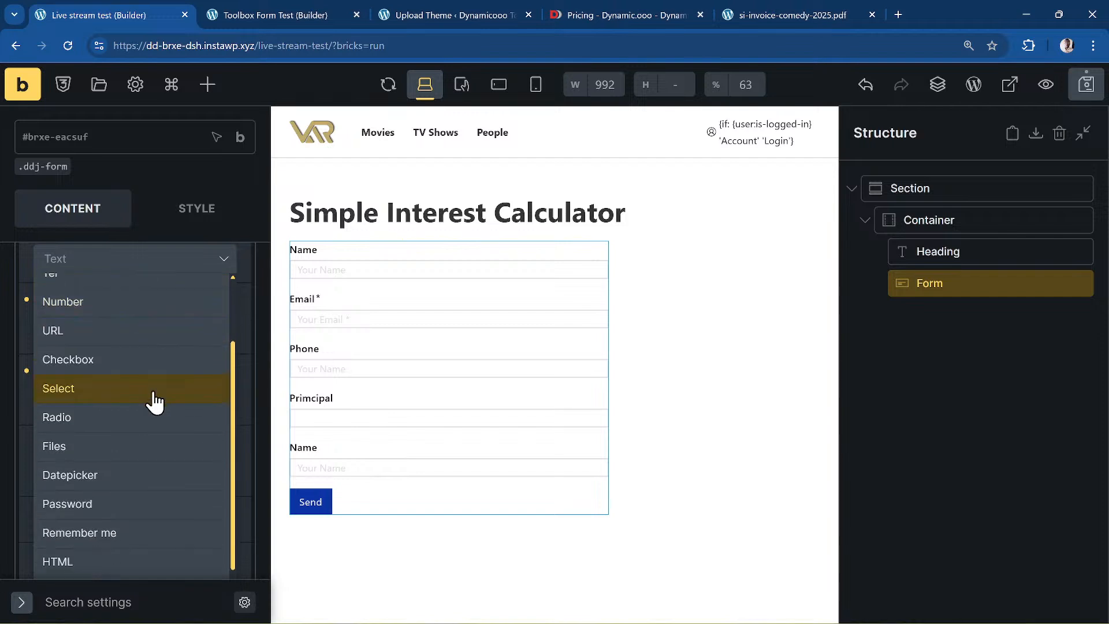
scroll(155, 403, down, 2)
scroll(155, 402, up, 2)
scroll(154, 404, up, 2)
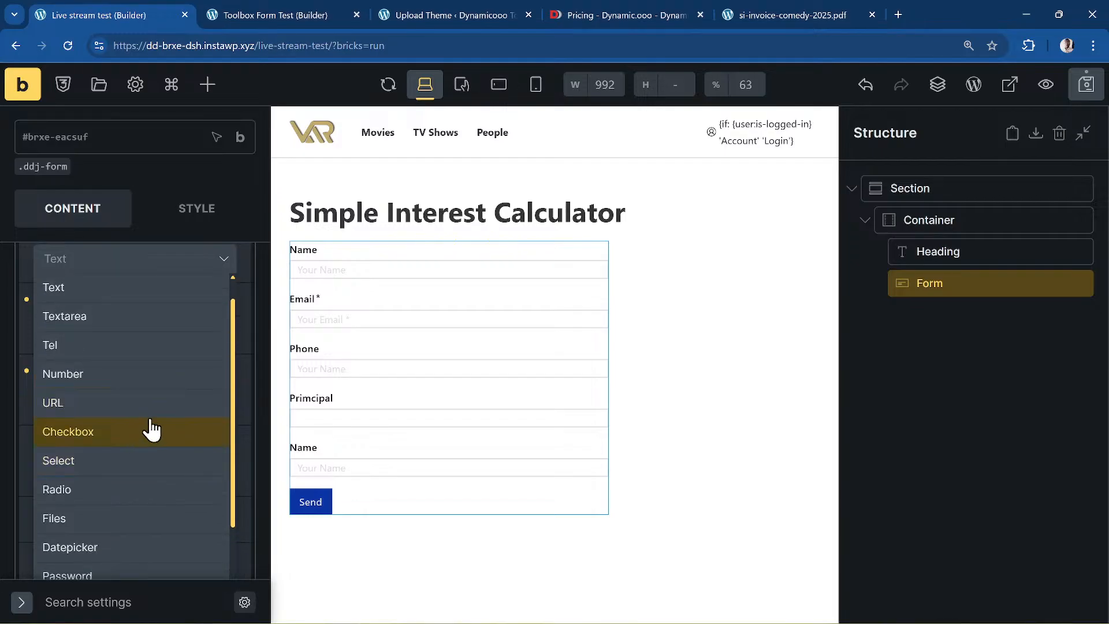
click(111, 459)
scroll(173, 396, up, 3)
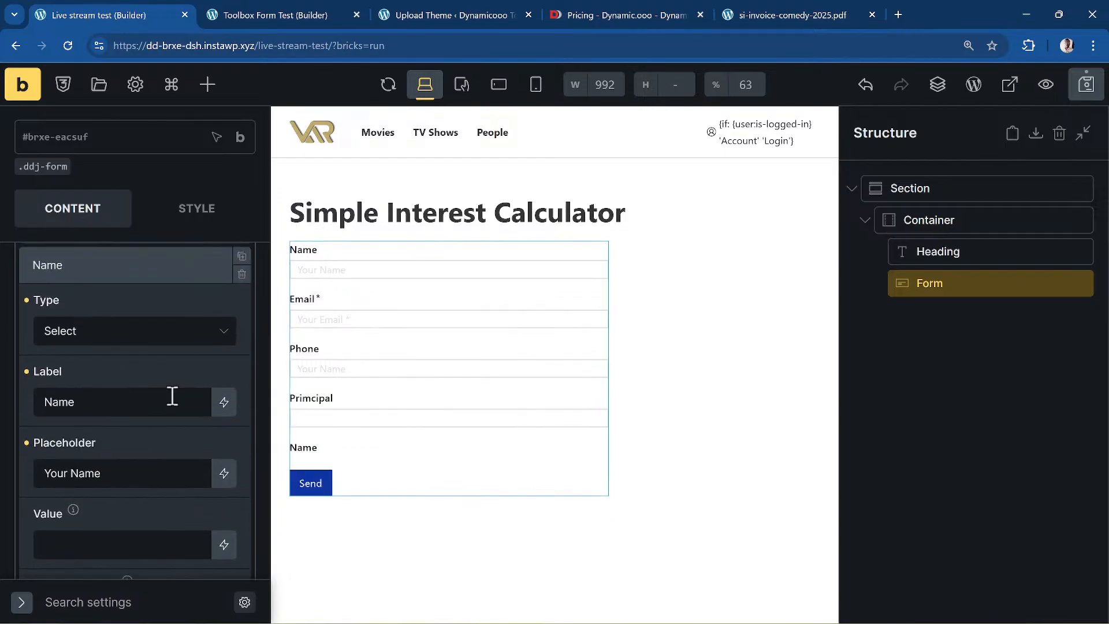
double_click(101, 481)
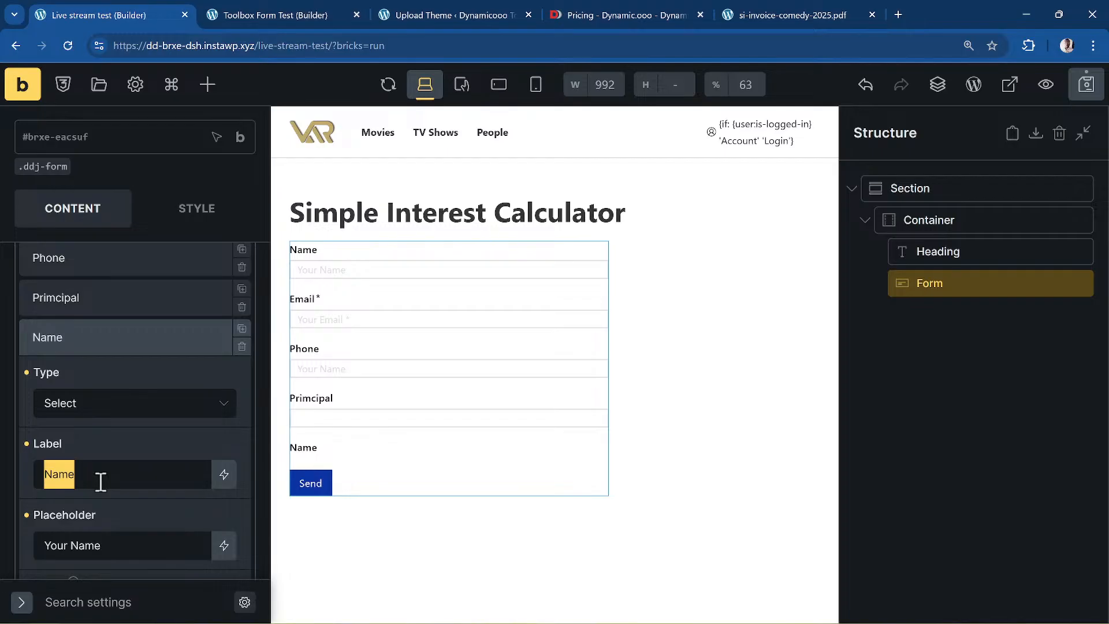
text(Rate ()
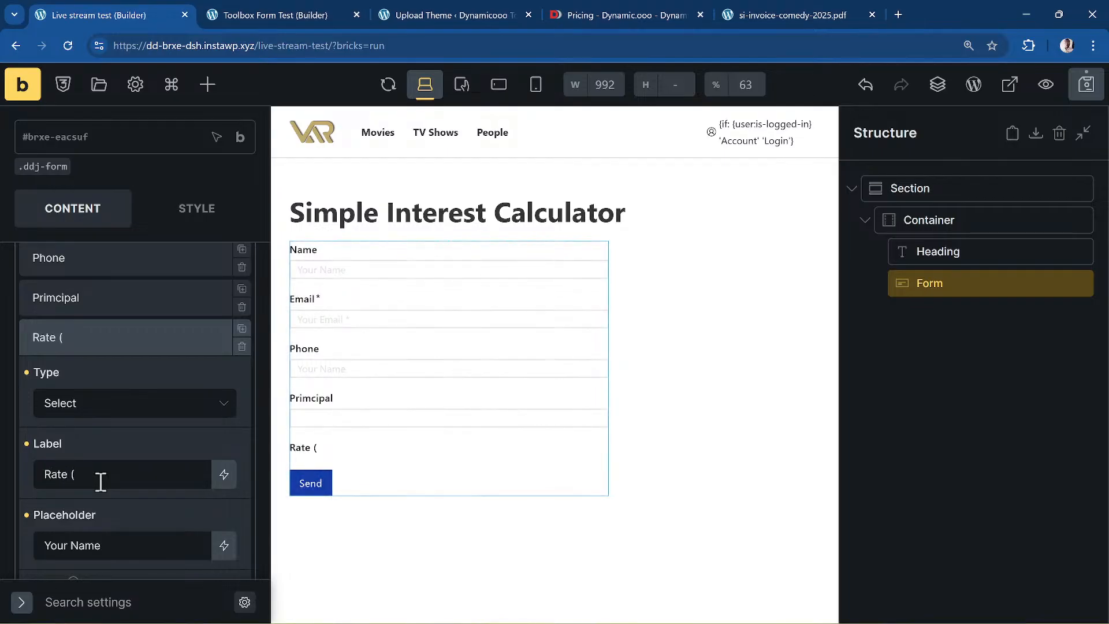
text(^)
key(BackSpace)
text(%))
- Clear the placeholder and enter value:label options 5:5%, 10:10%, 20:20% and 25:25%
scroll(189, 454, down, 2)
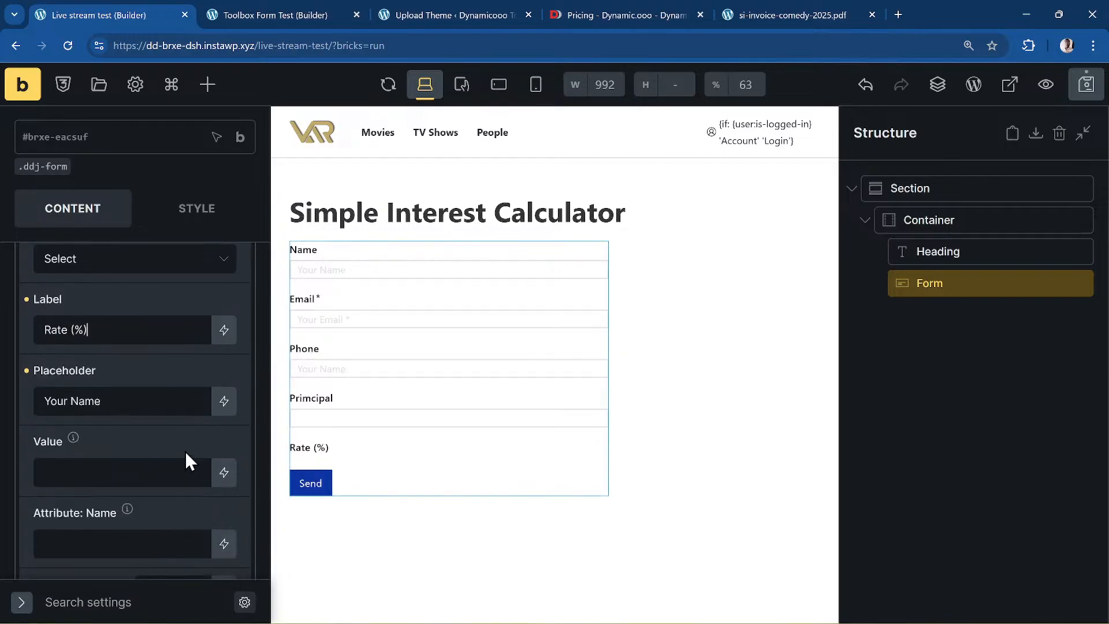
triple_click(155, 405)
key(BackSpace)
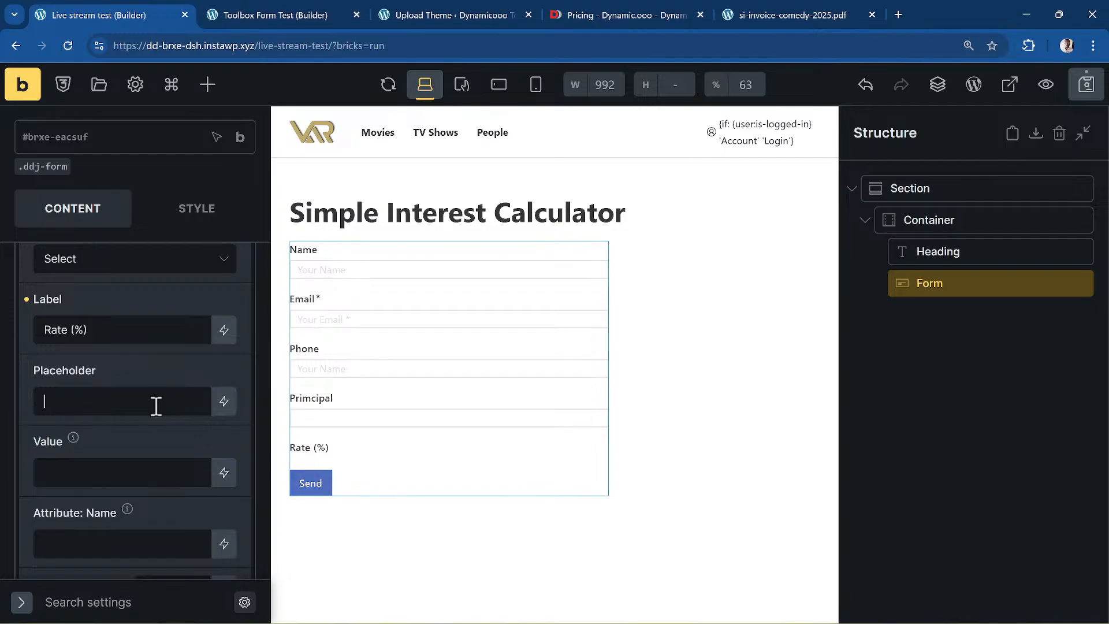
key(Tab)
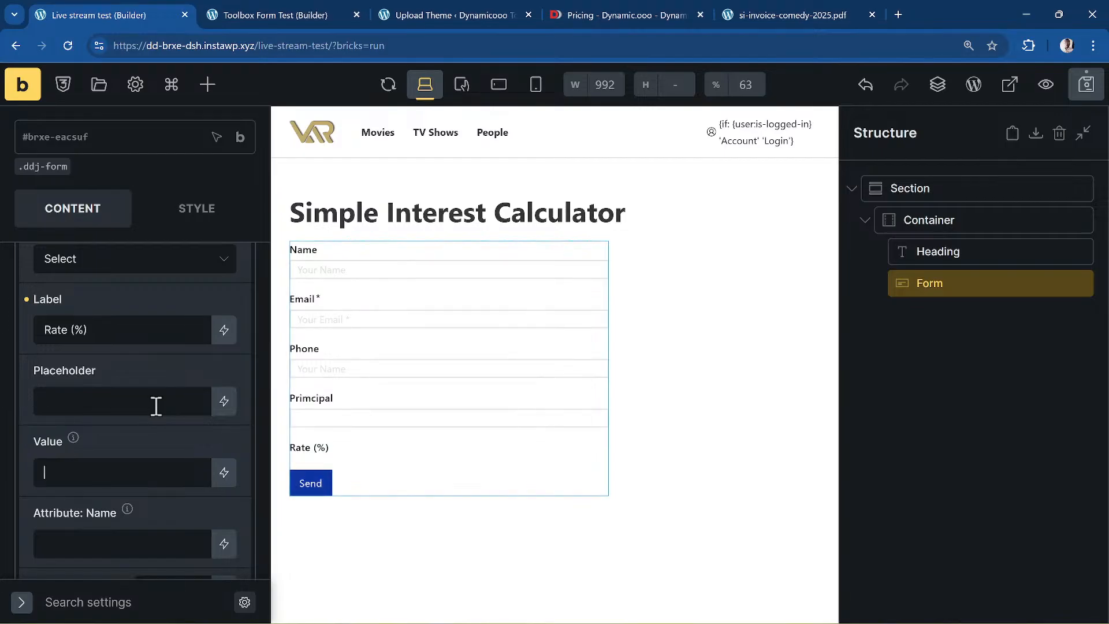
scroll(164, 419, down, 4)
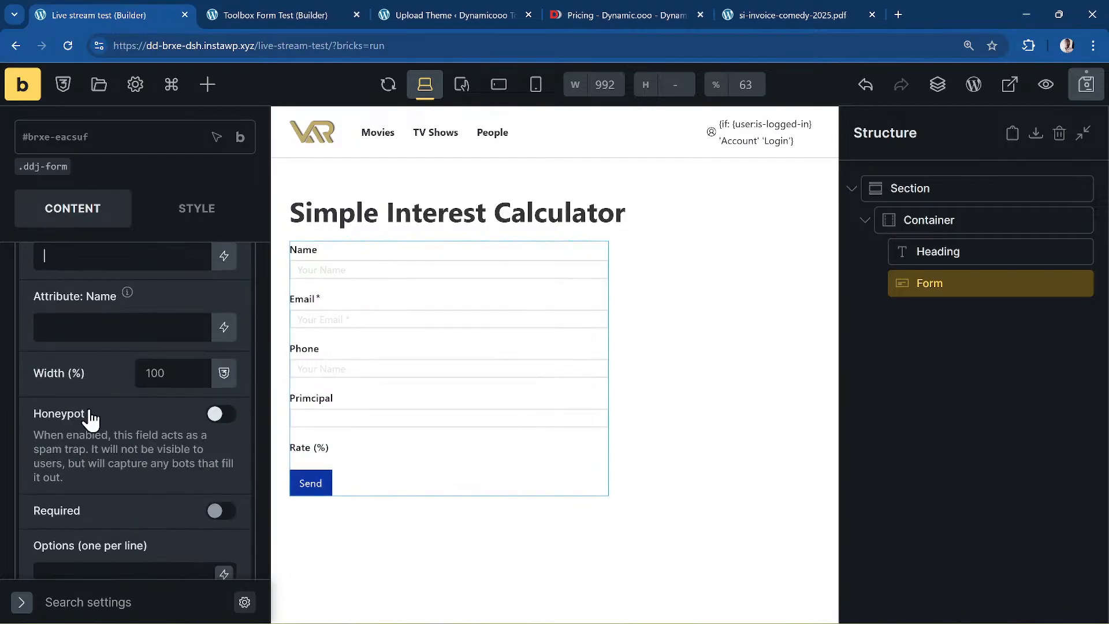
scroll(137, 415, down, 3)
click(100, 389)
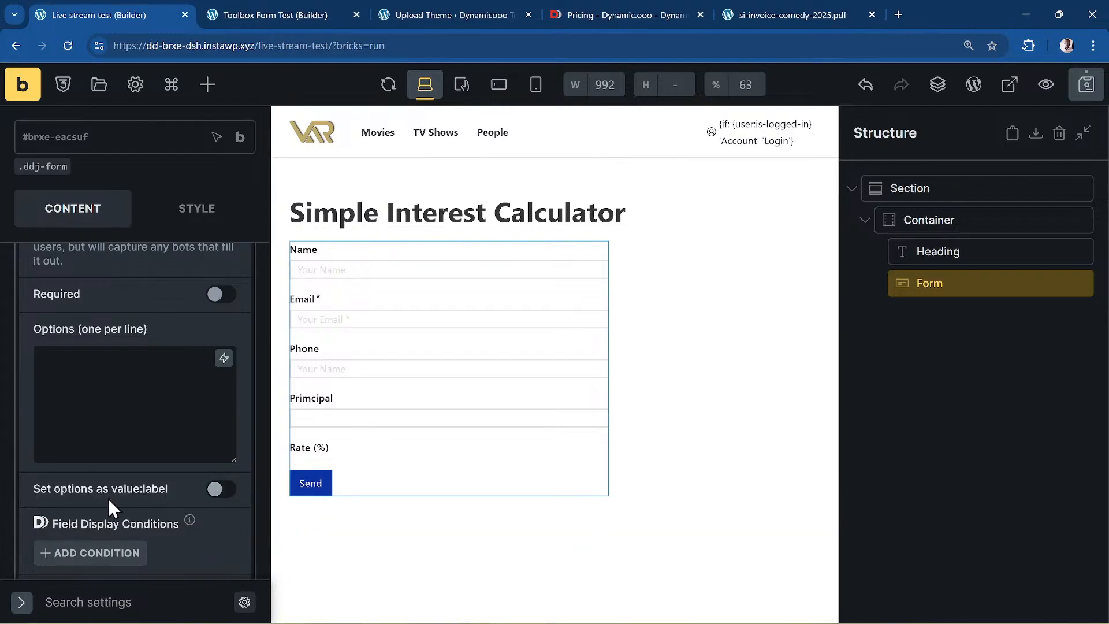
click(230, 498)
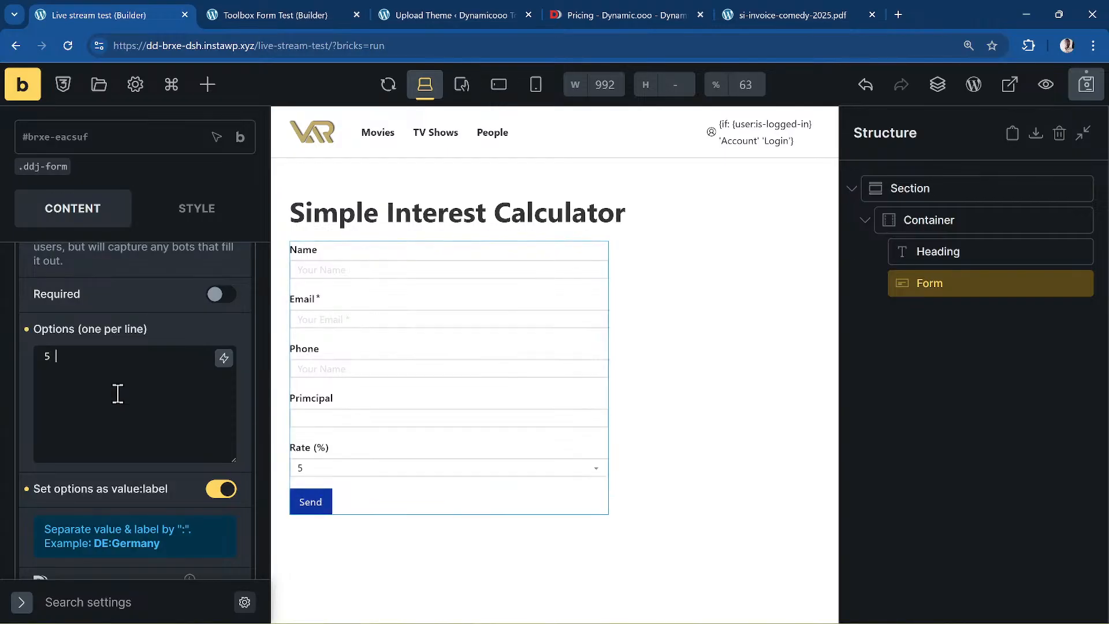
text(:5%)
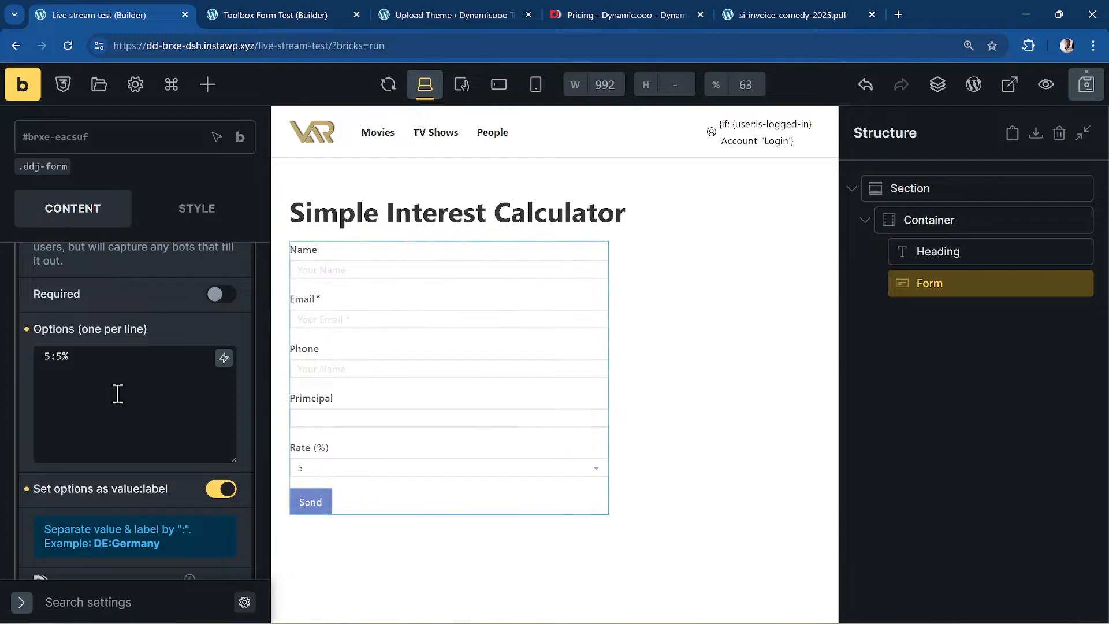
key(Return)
text(10)
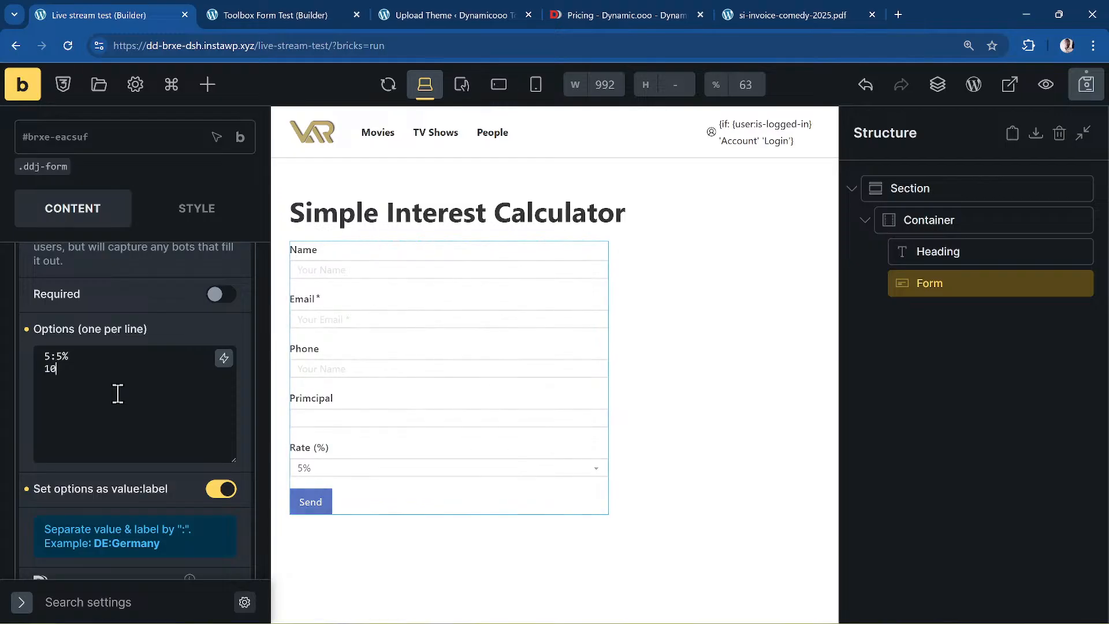
text(:10%)
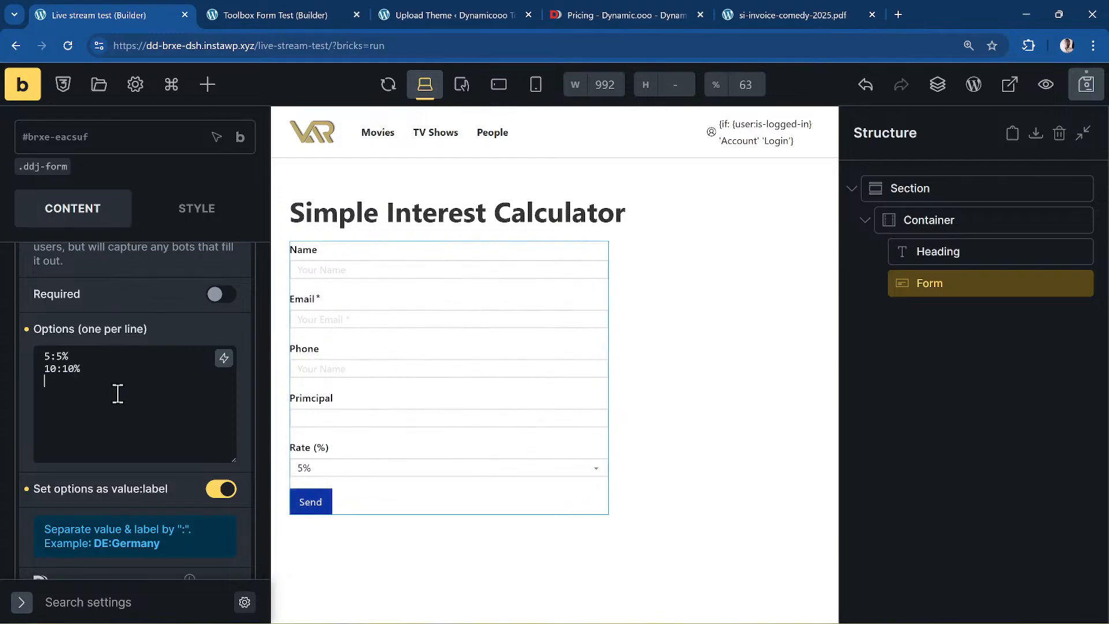
key(Return)
text(20:20%)
key(Return)
text(25:)
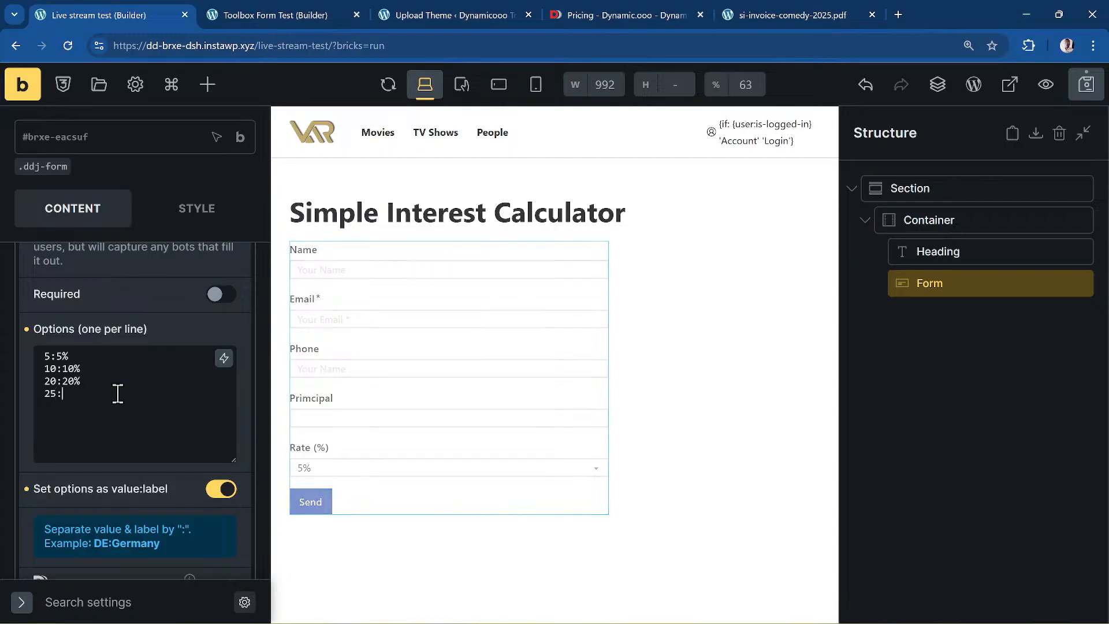
text(25%)
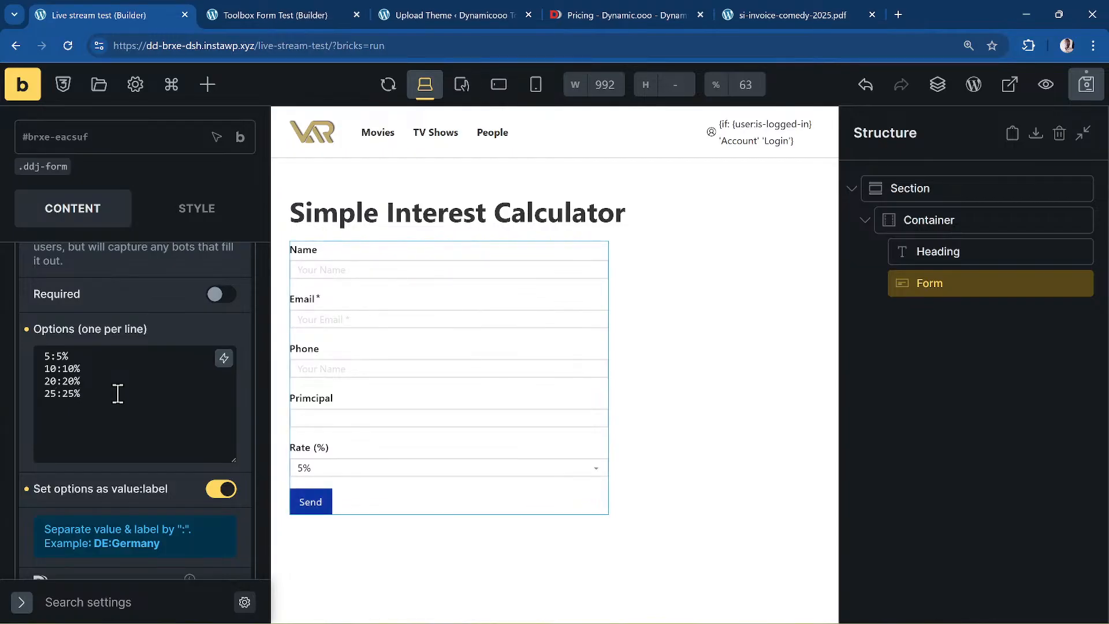
- Check that the Rate dropdown lists all four rates in the form preview
click(303, 469)
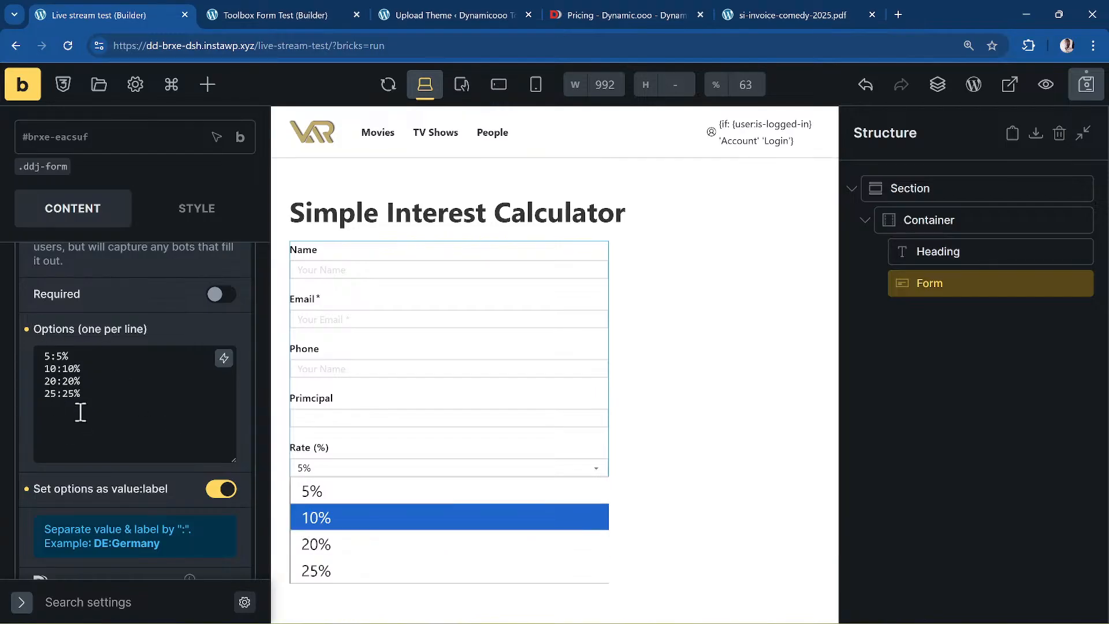
scroll(116, 405, down, 4)
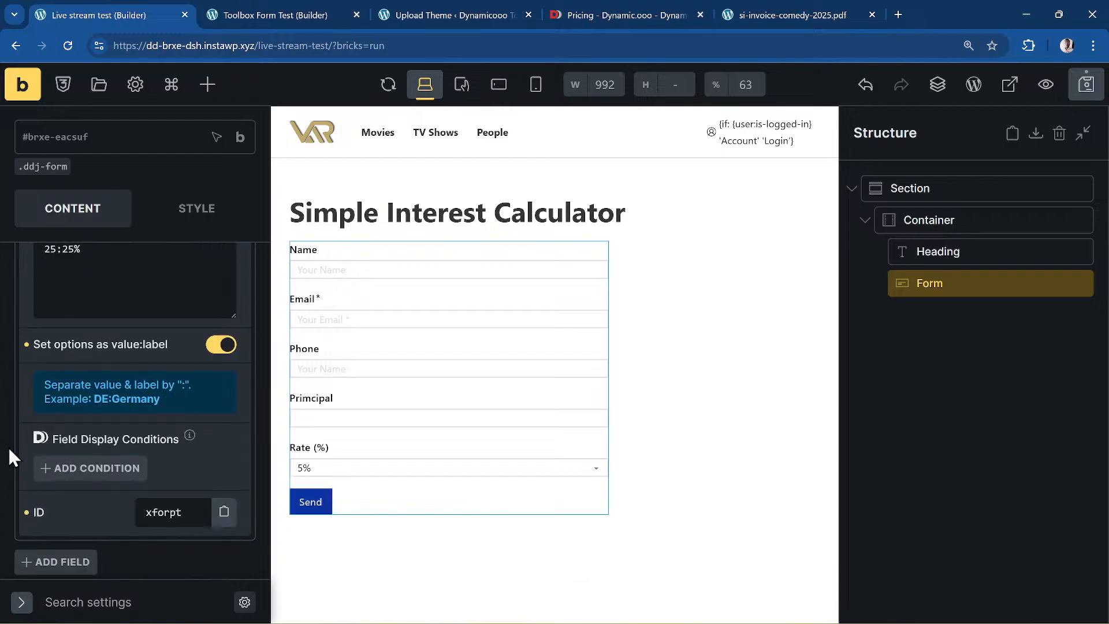
scroll(122, 454, down, 6)
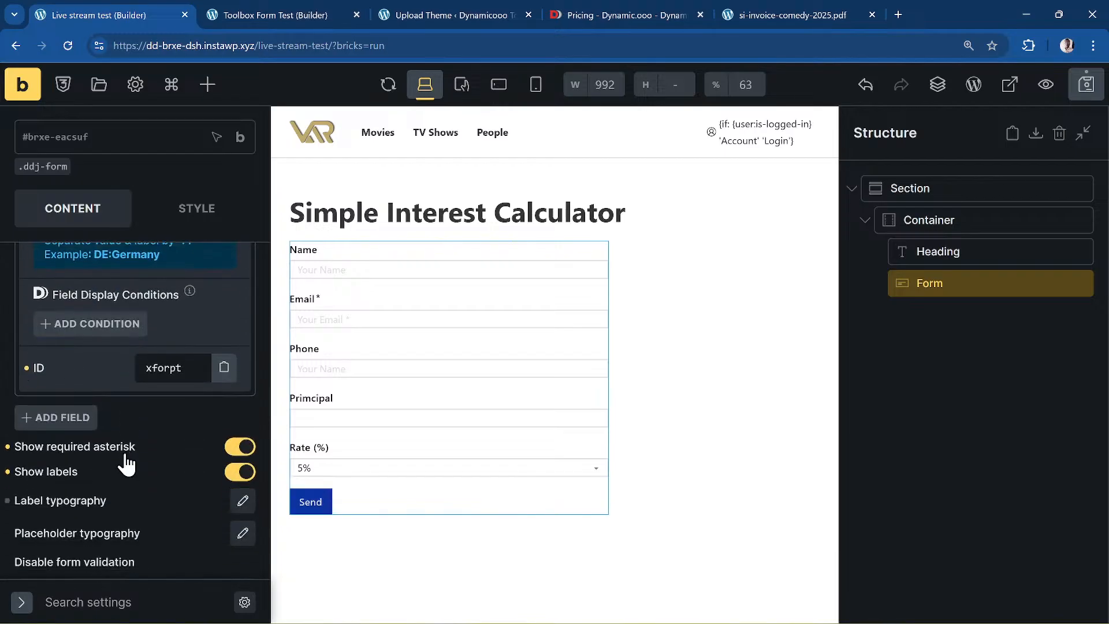
scroll(128, 460, up, 10)
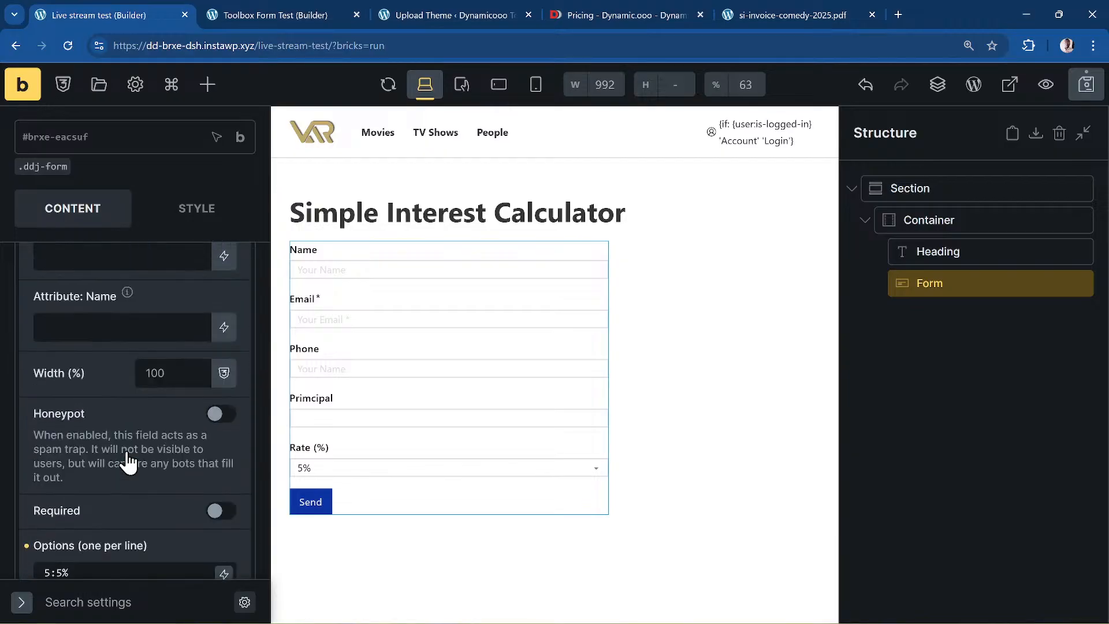
scroll(126, 449, up, 1)
click(119, 400)
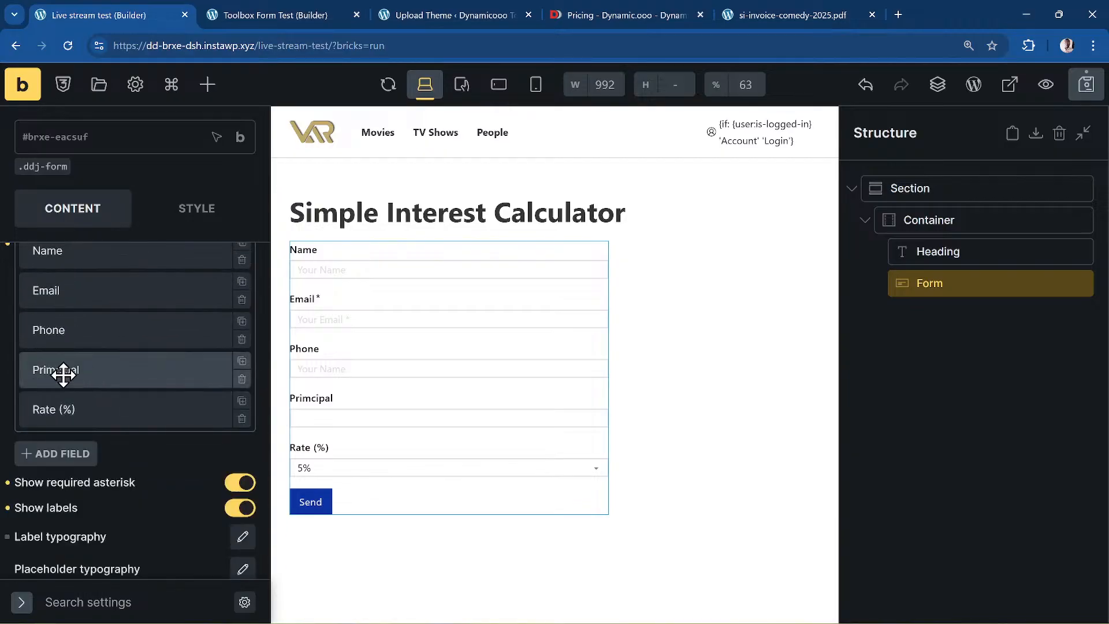
- Duplicate the Rate (%) field as a Checkbox field labelled Time
click(243, 401)
click(157, 444)
scroll(159, 430, down, 3)
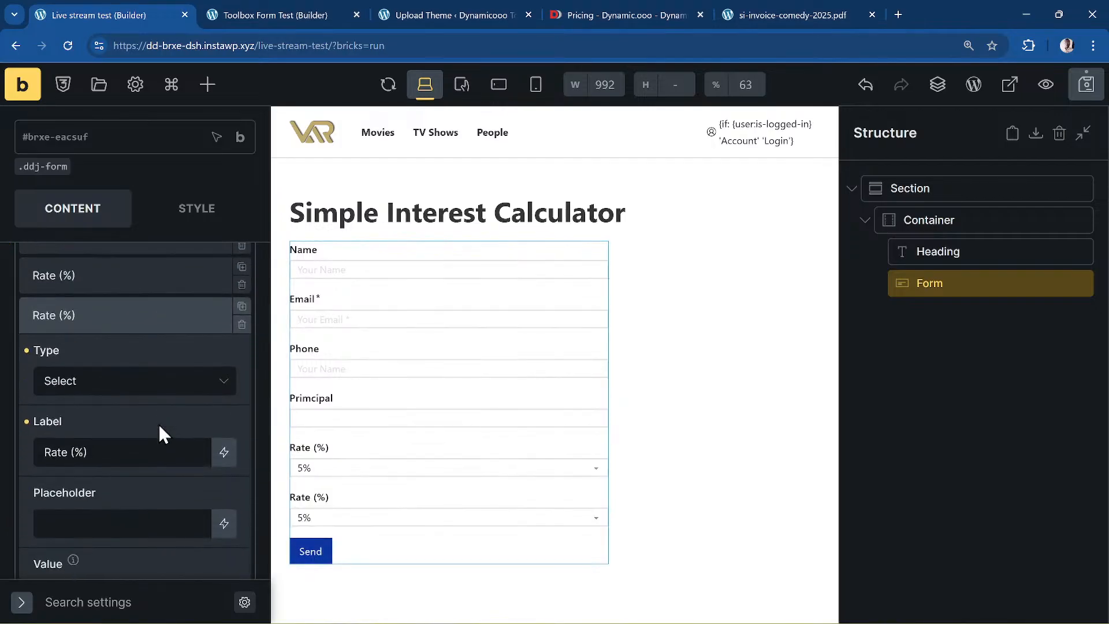
drag(106, 449, 3, 464)
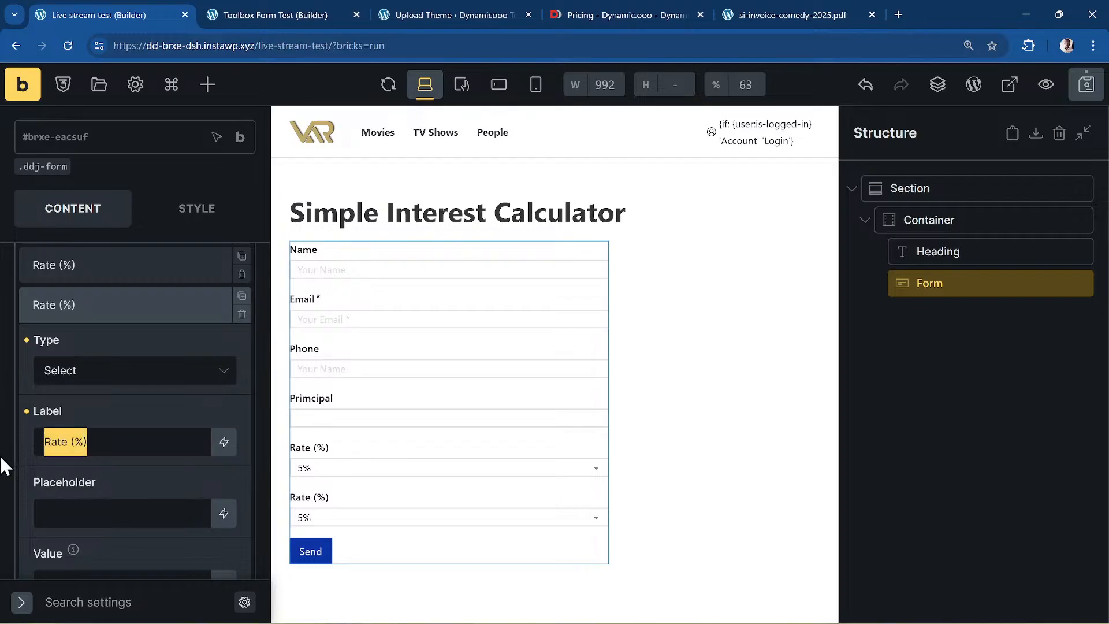
text(Time)
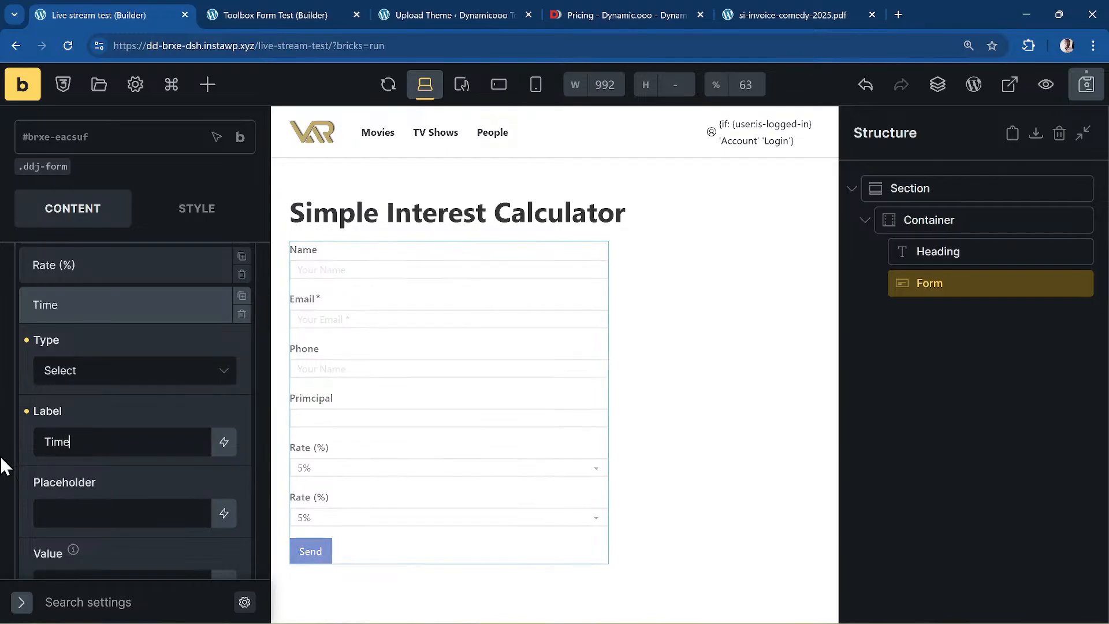
click(171, 370)
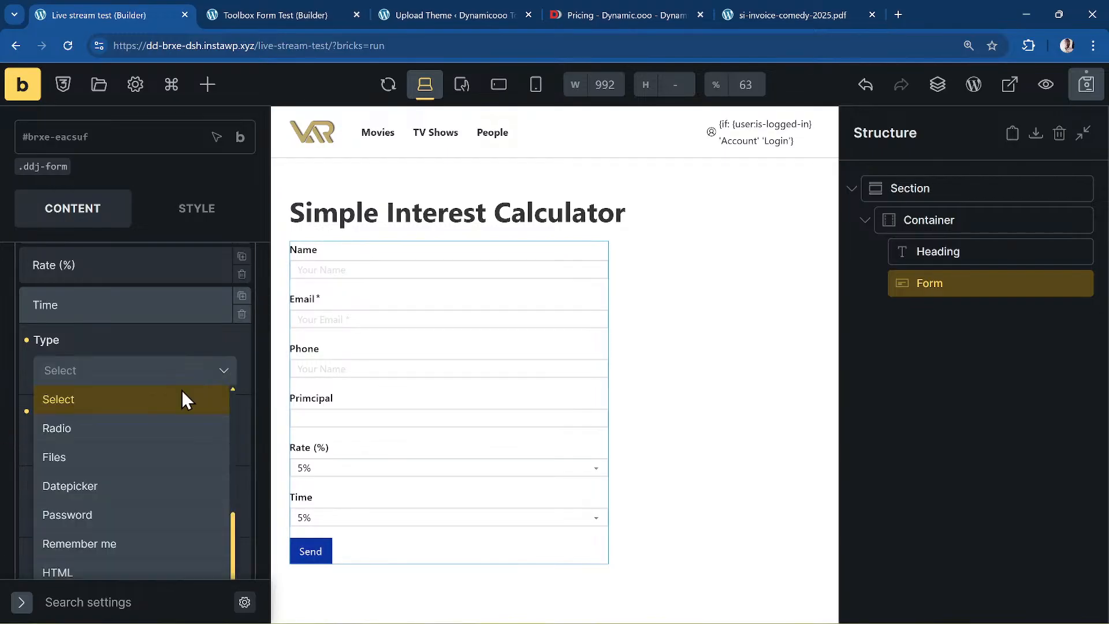
scroll(167, 470, down, 1)
scroll(155, 479, down, 1)
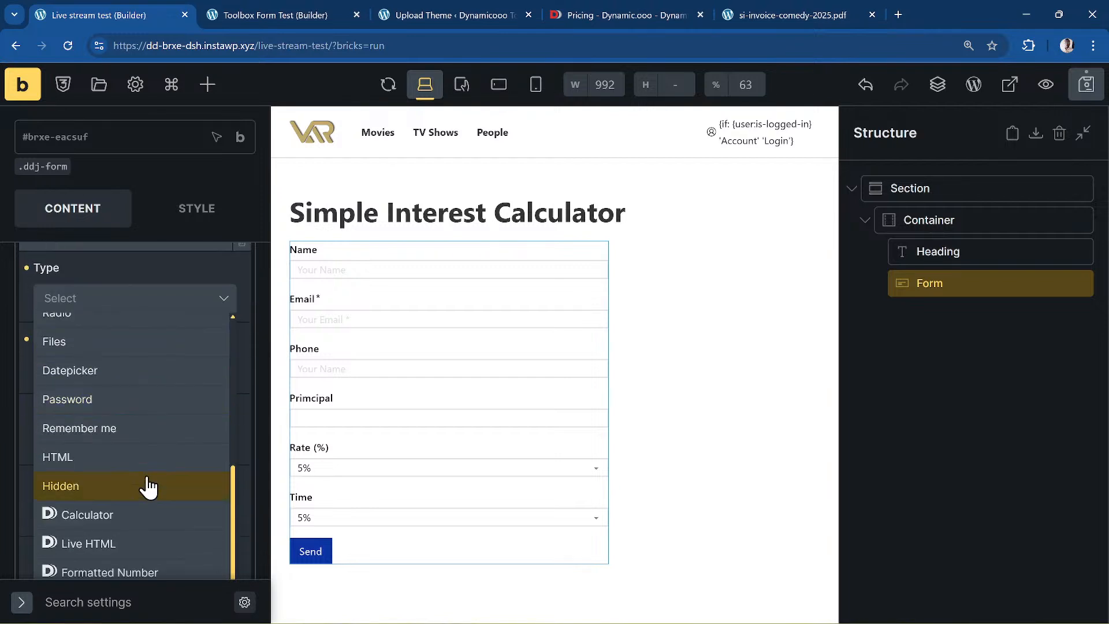
scroll(149, 487, up, 3)
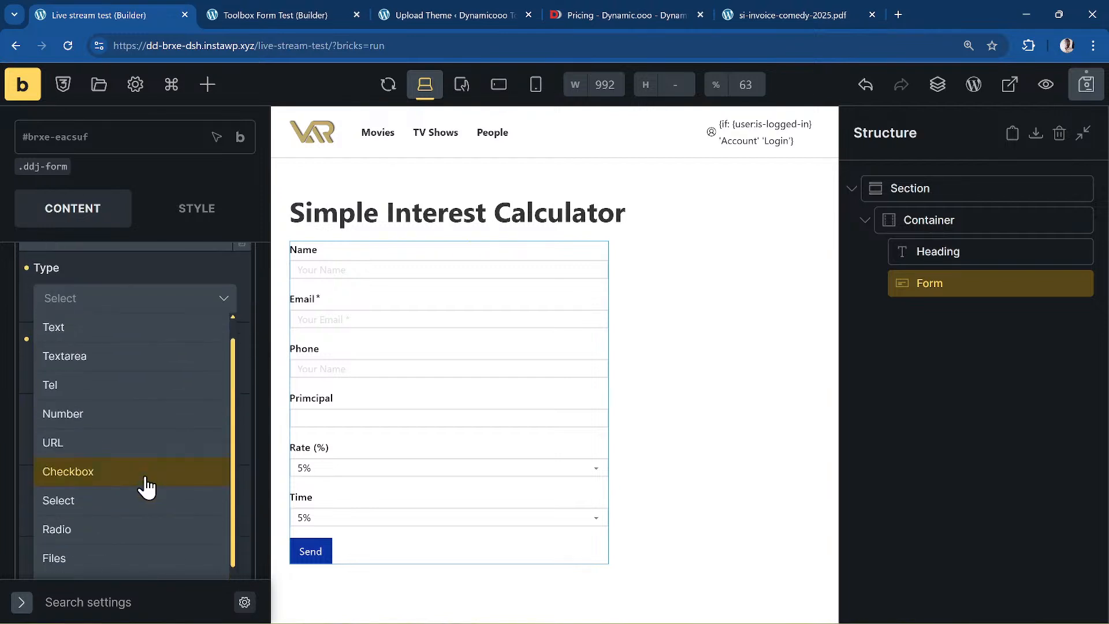
click(147, 487)
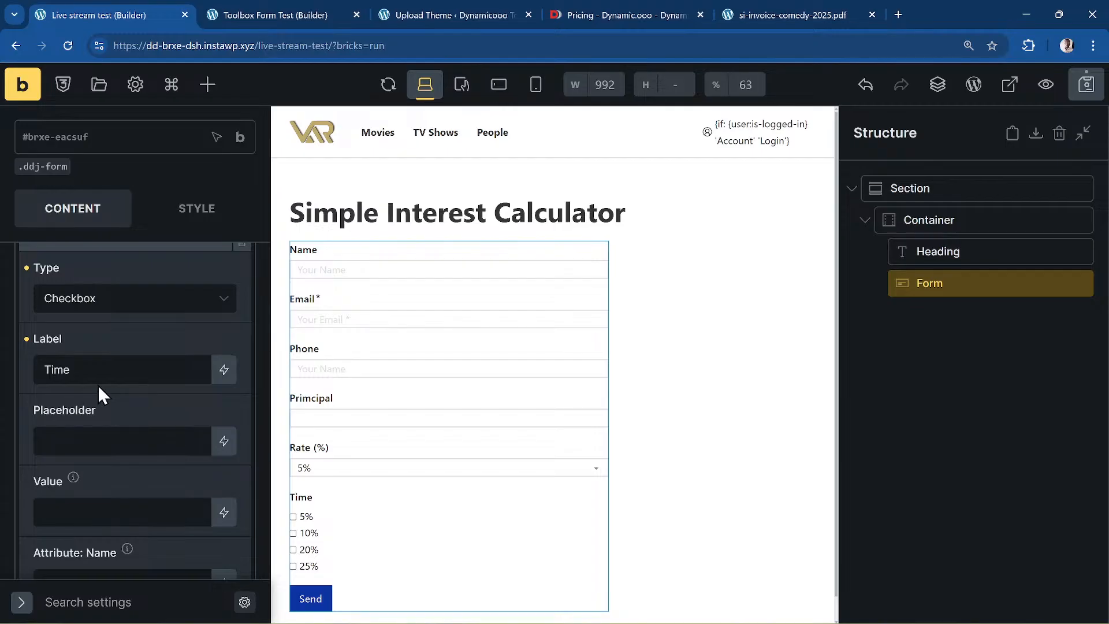
- Replace the Time options with 1:1 year, 2:2 years, 5:5 years and 10:10 years
scroll(149, 407, down, 8)
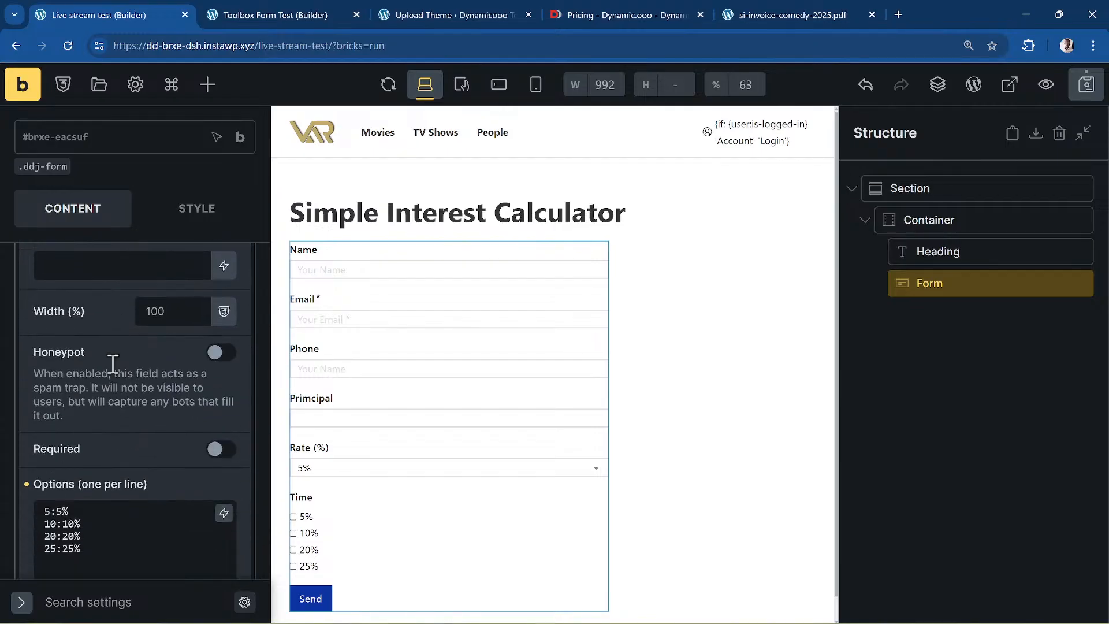
drag(116, 433, 37, 389)
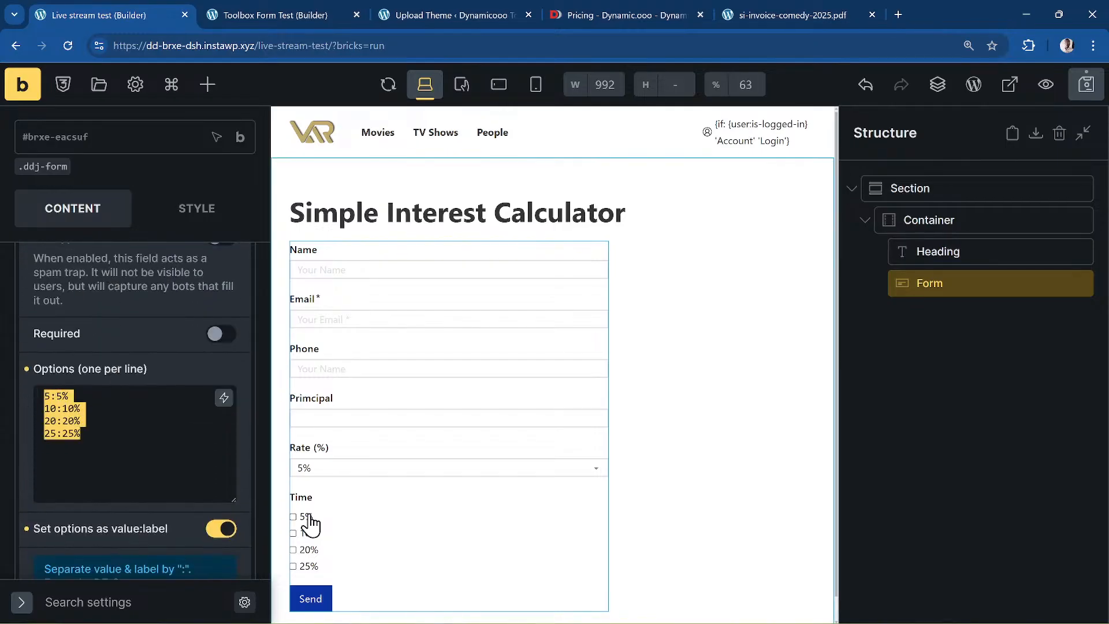
text(1:)
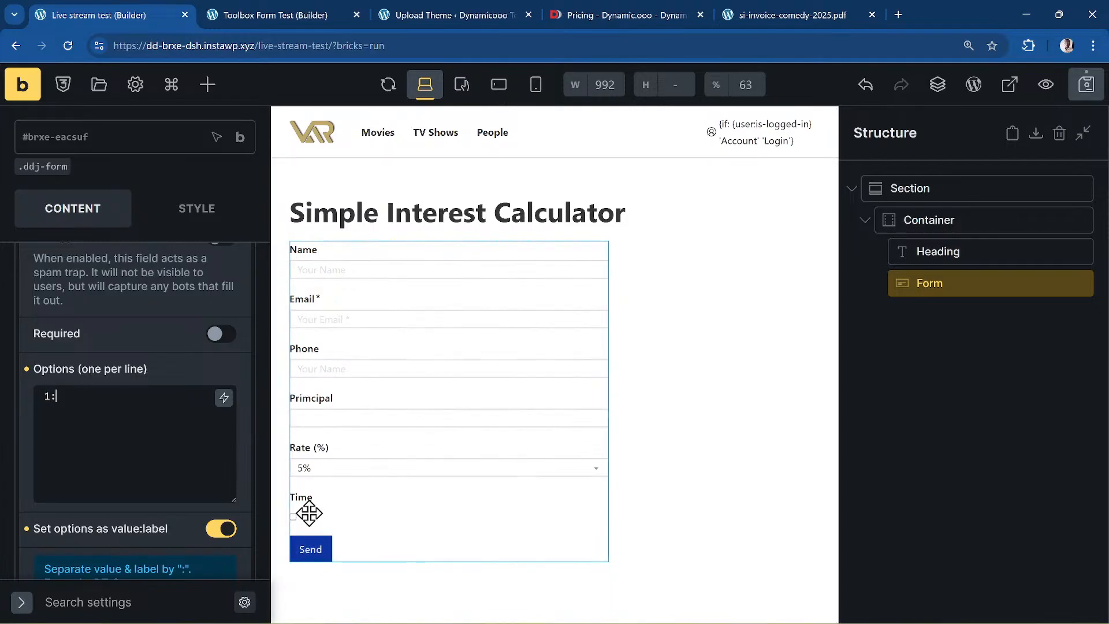
text(1 year)
key(Return)
text(2:2 ye)
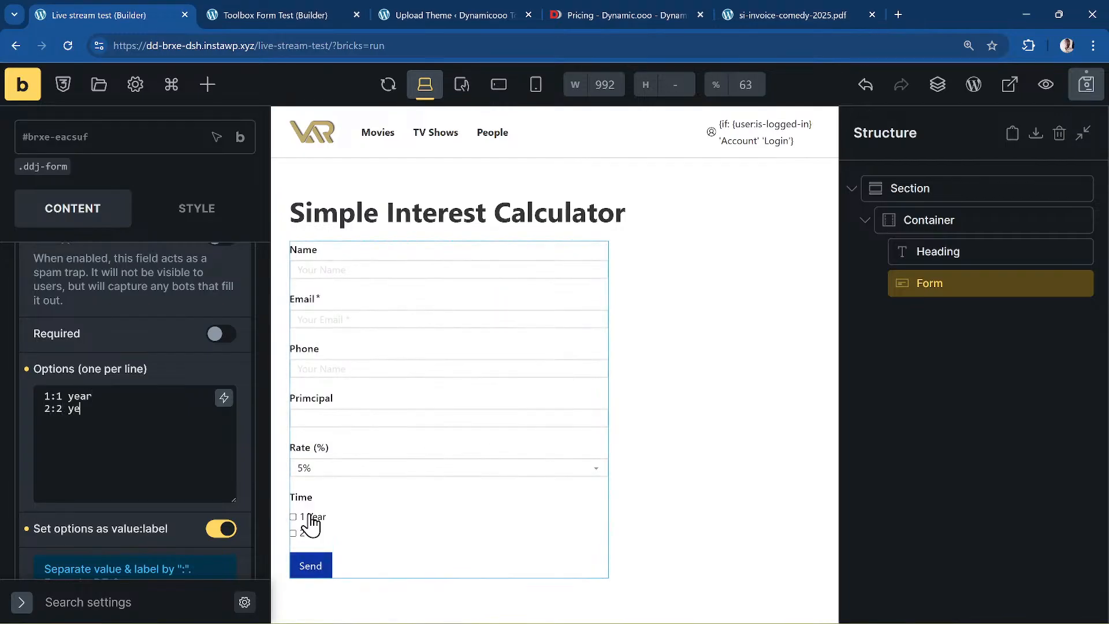
text(ars 3)
key(BackSpace)
text(5:)
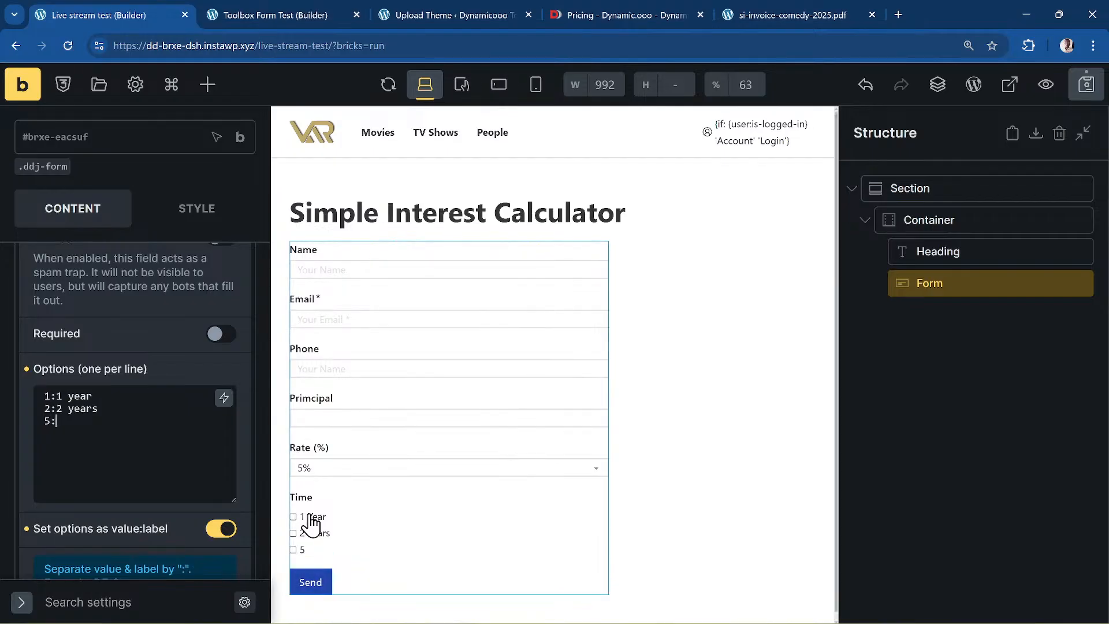
text(5 years )
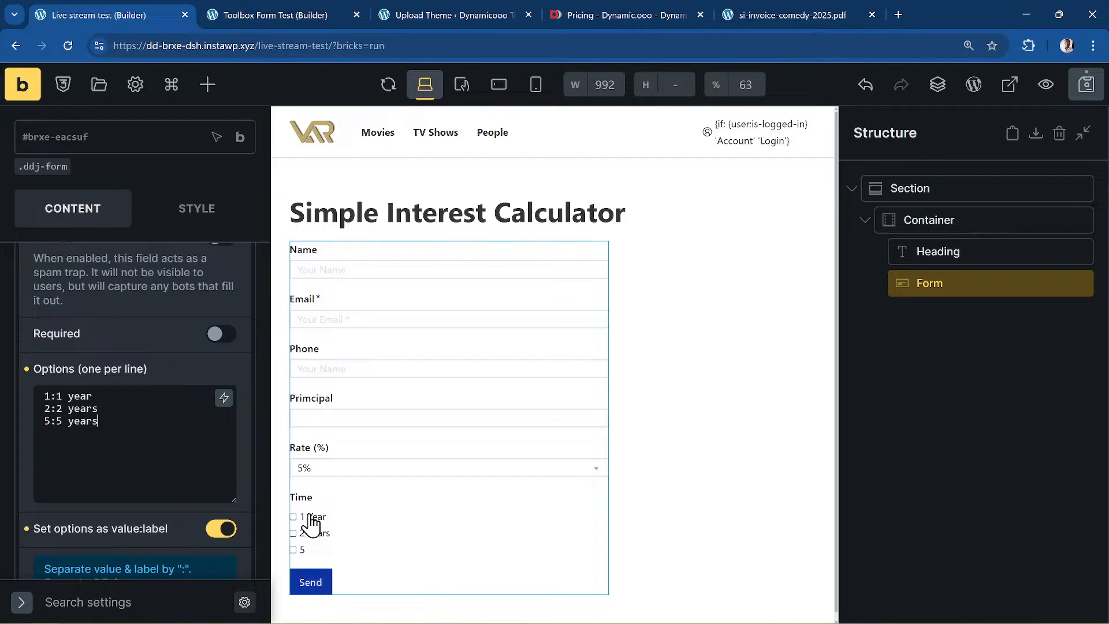
text(10:10 years)
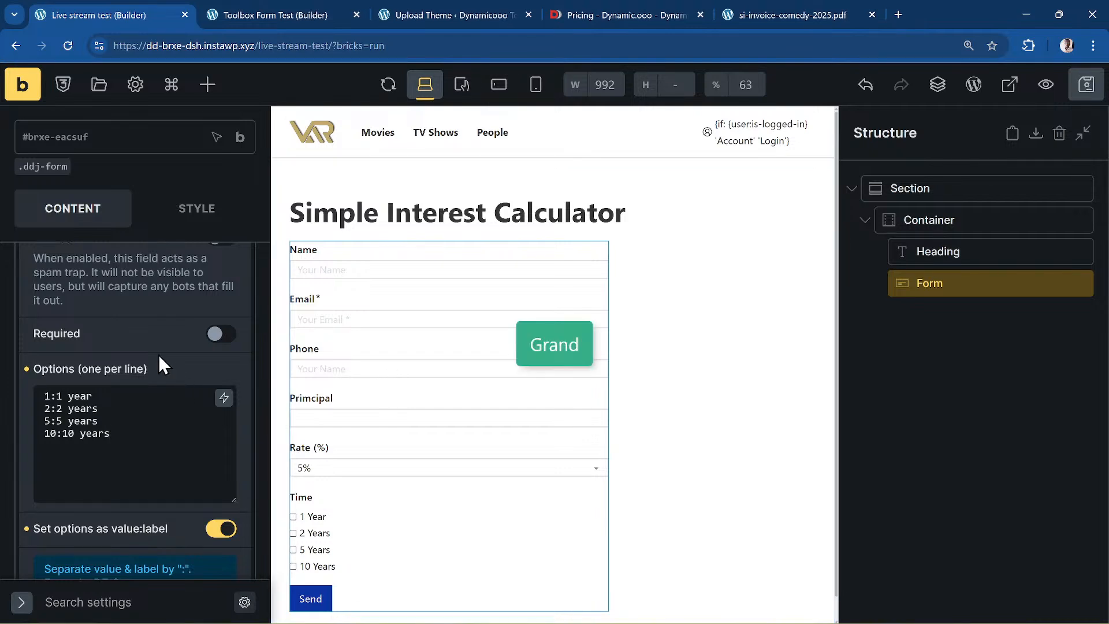
scroll(158, 358, down, 4)
scroll(158, 358, up, 10)
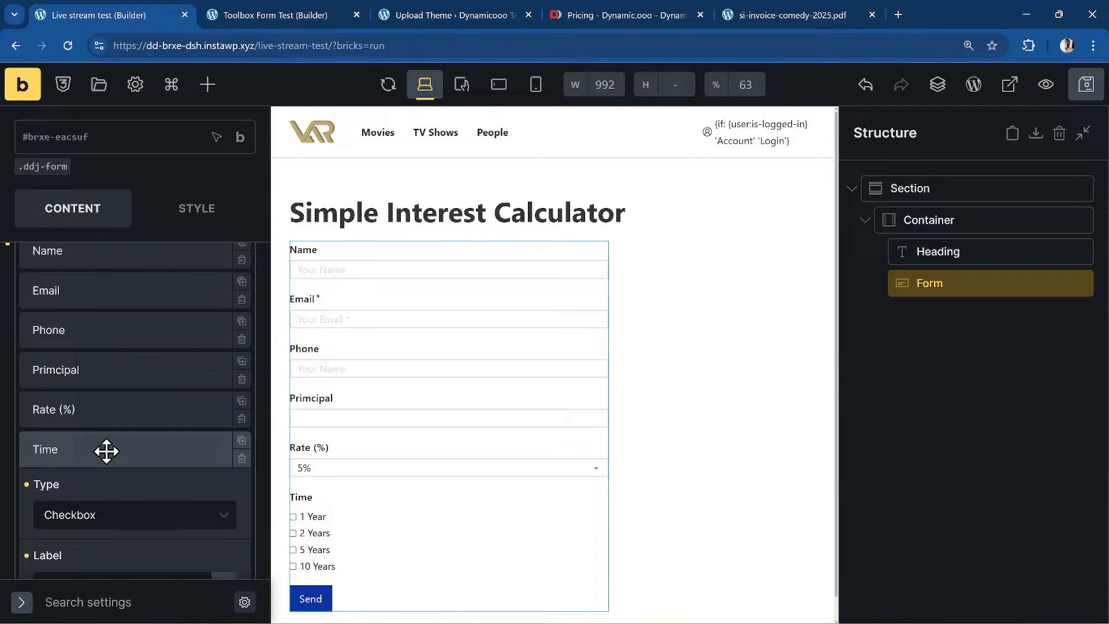
- Change the principal field's label to 'Primcipal (£)'
click(106, 450)
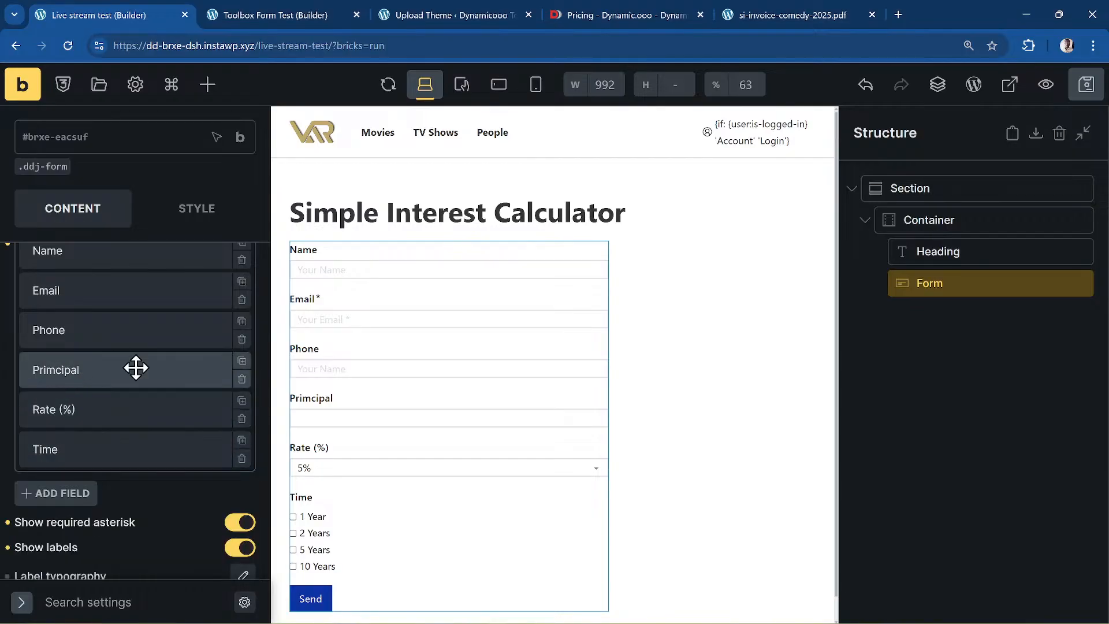
click(112, 365)
scroll(153, 381, down, 5)
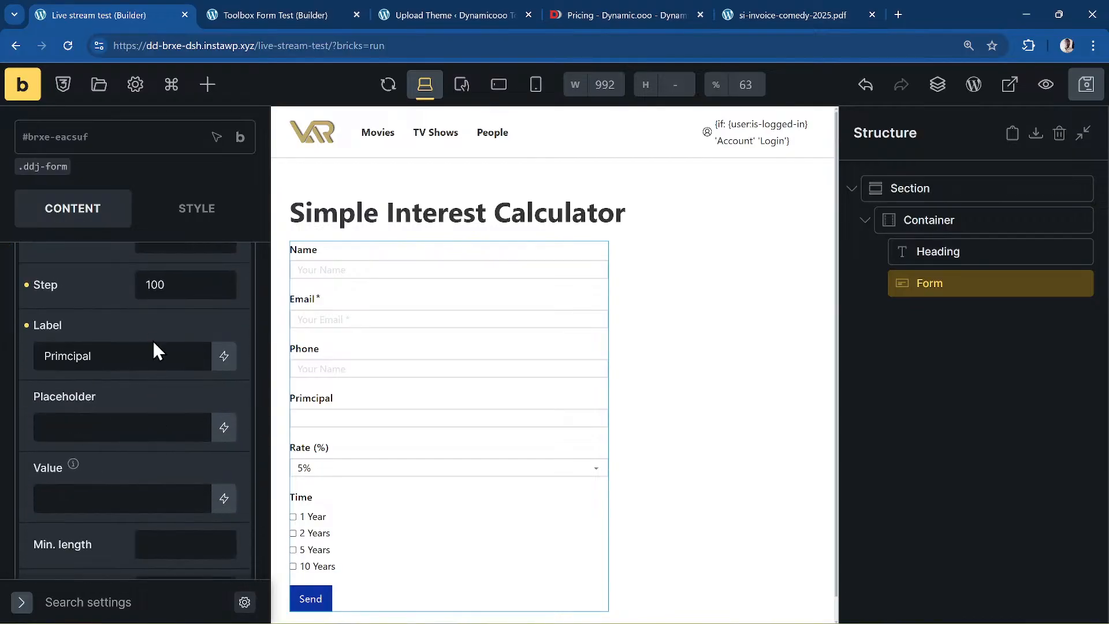
click(154, 355)
text(($)
key(BackSpace)
text(£))
scroll(159, 377, down, 4)
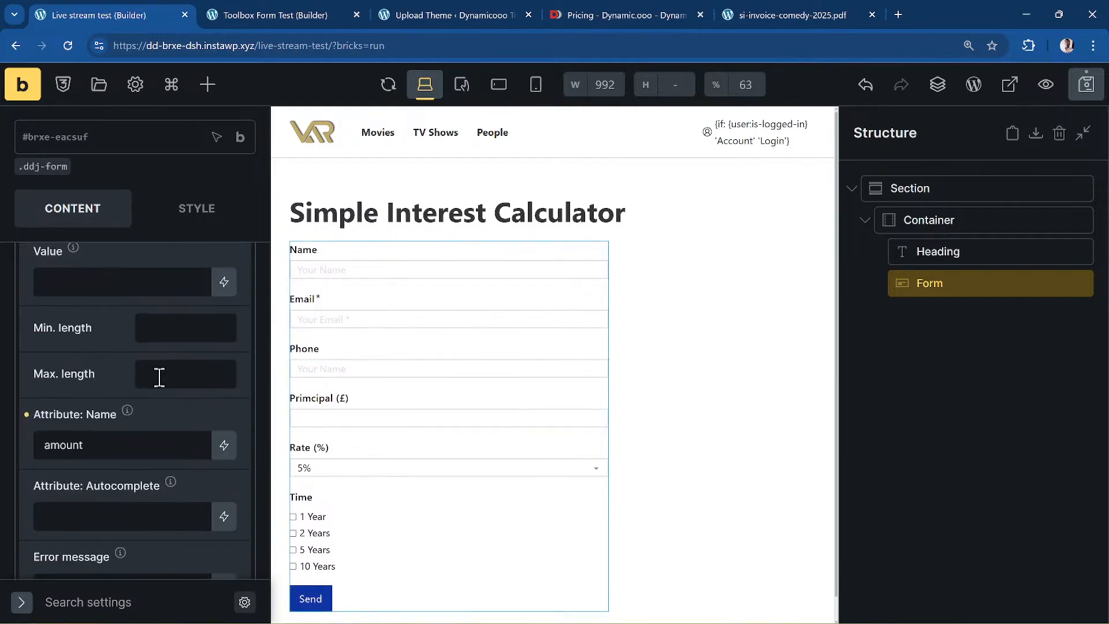
scroll(160, 377, down, 10)
scroll(158, 380, up, 5)
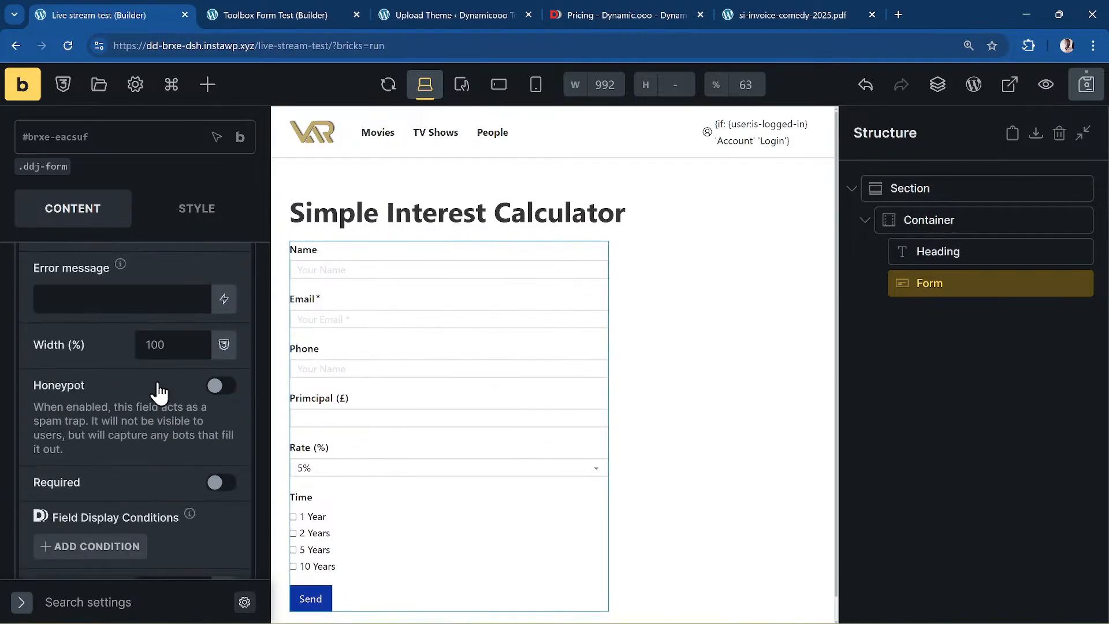
scroll(157, 390, down, 10)
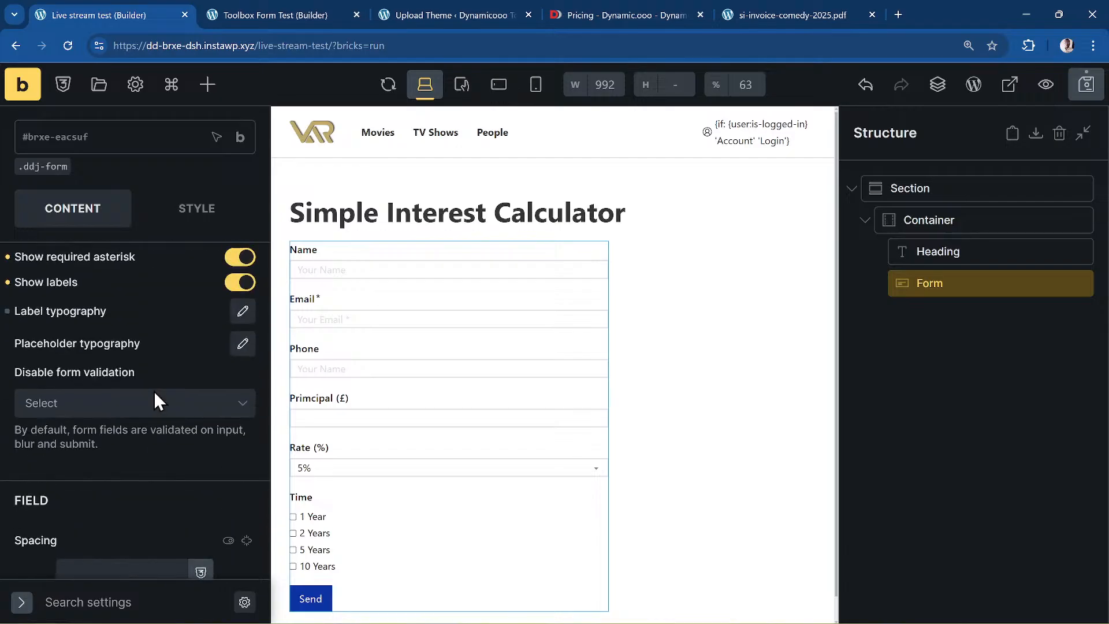
scroll(153, 391, up, 10)
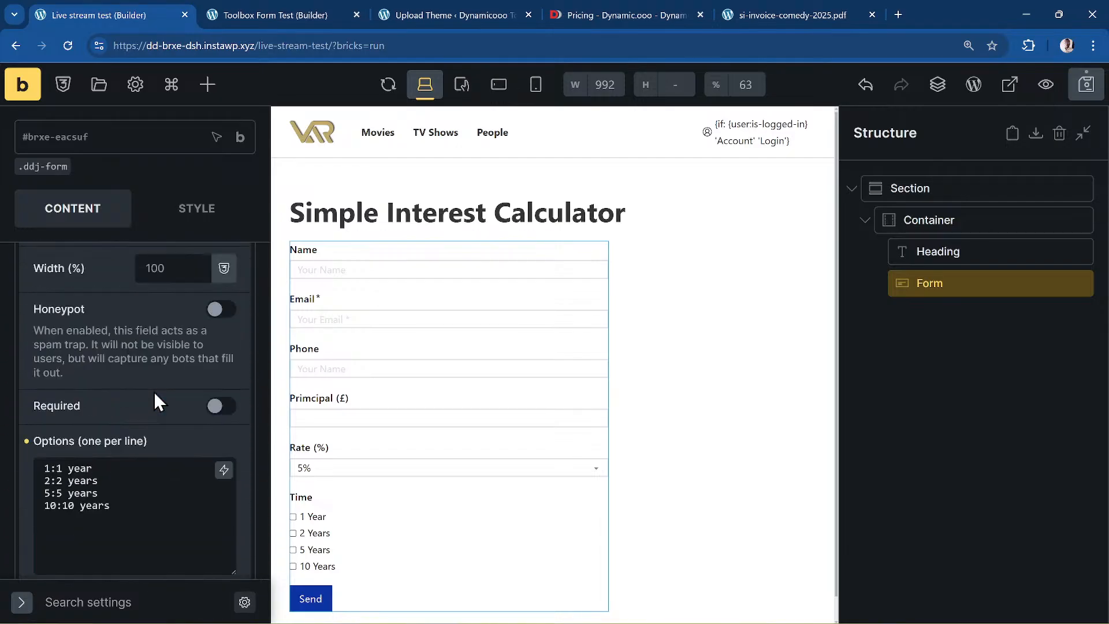
scroll(153, 390, up, 6)
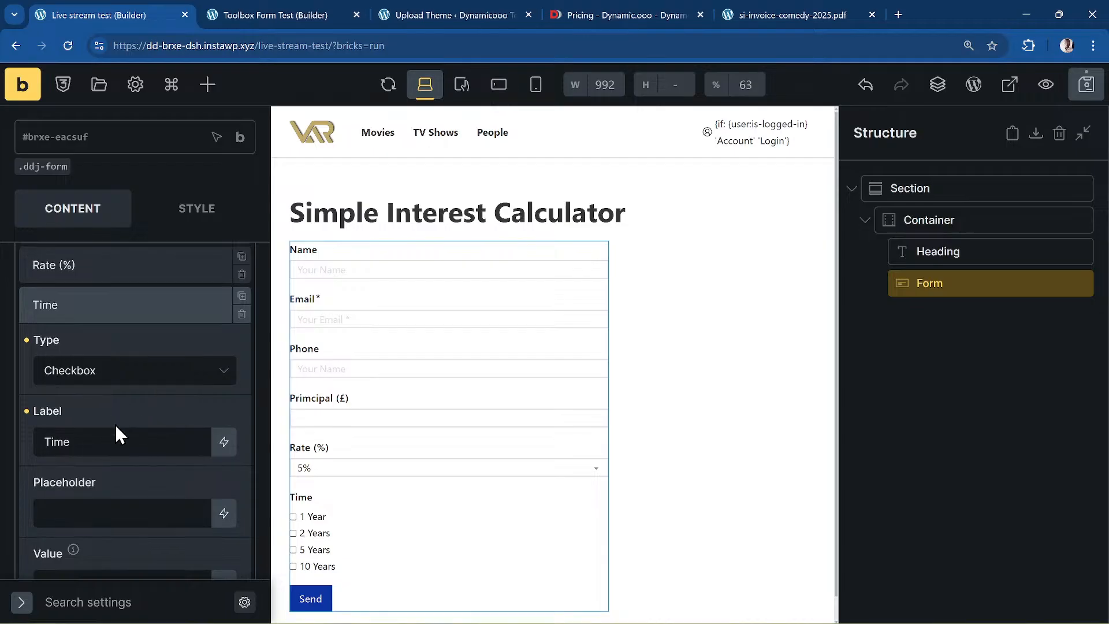
- Change the time field's label to 'Time (years)' and collapse its settings
click(124, 450)
text(*)
key(BackSpace)
text((years)
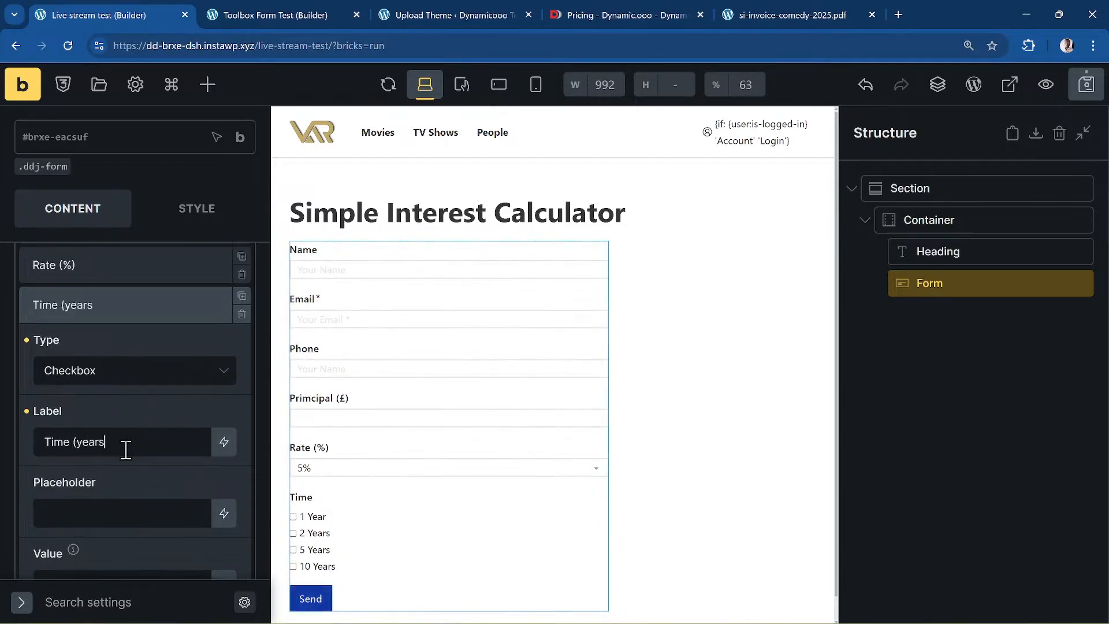
text())
click(186, 303)
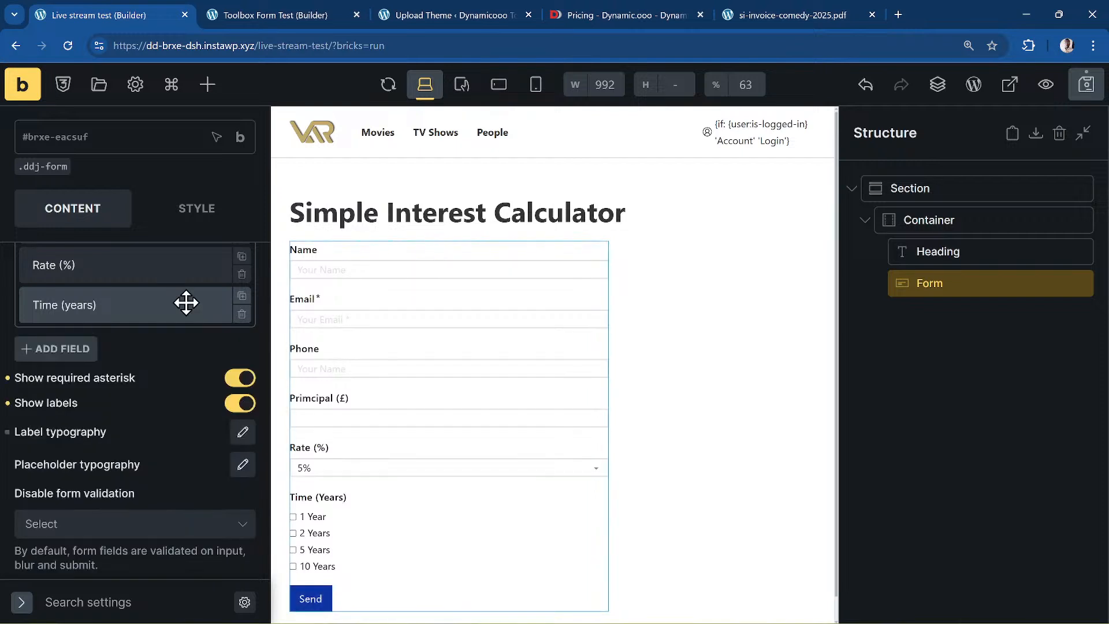
scroll(207, 328, up, 5)
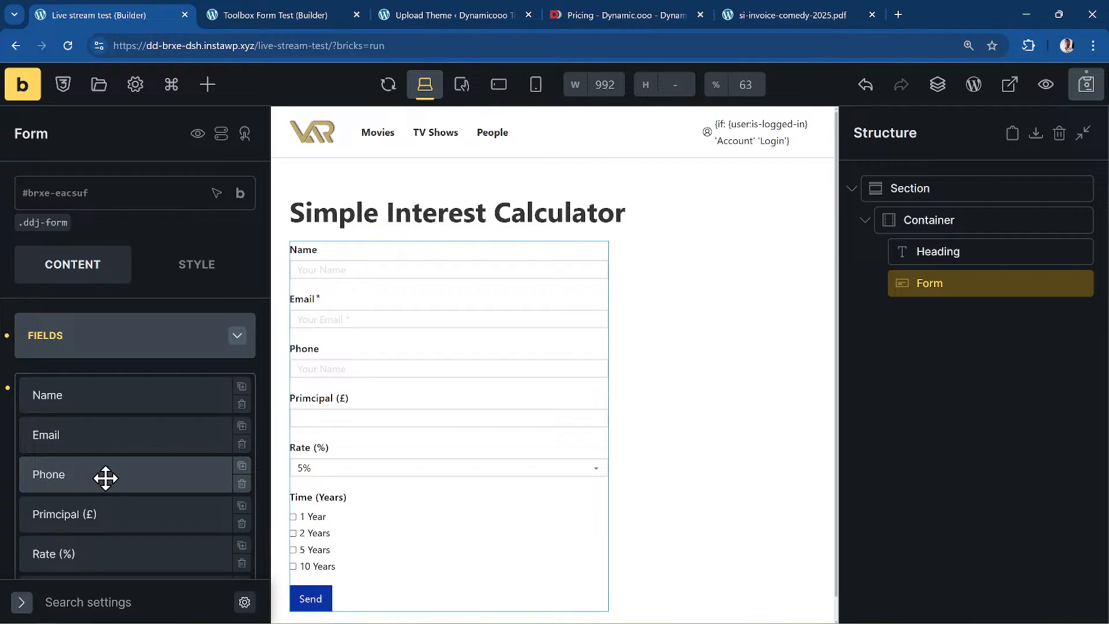
scroll(86, 468, down, 1)
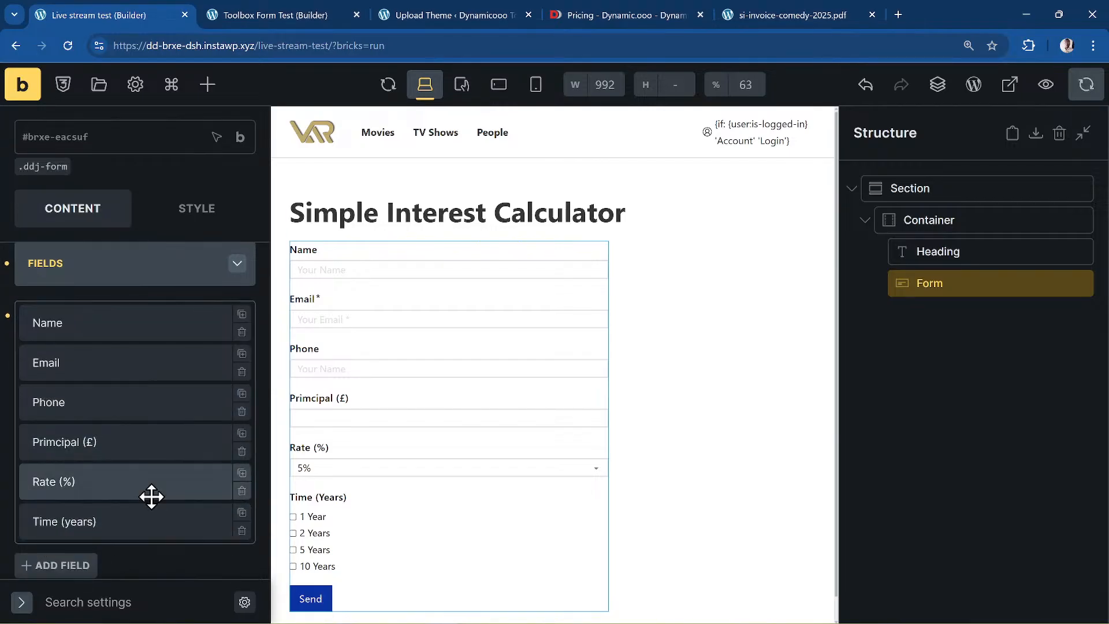
scroll(185, 459, down, 2)
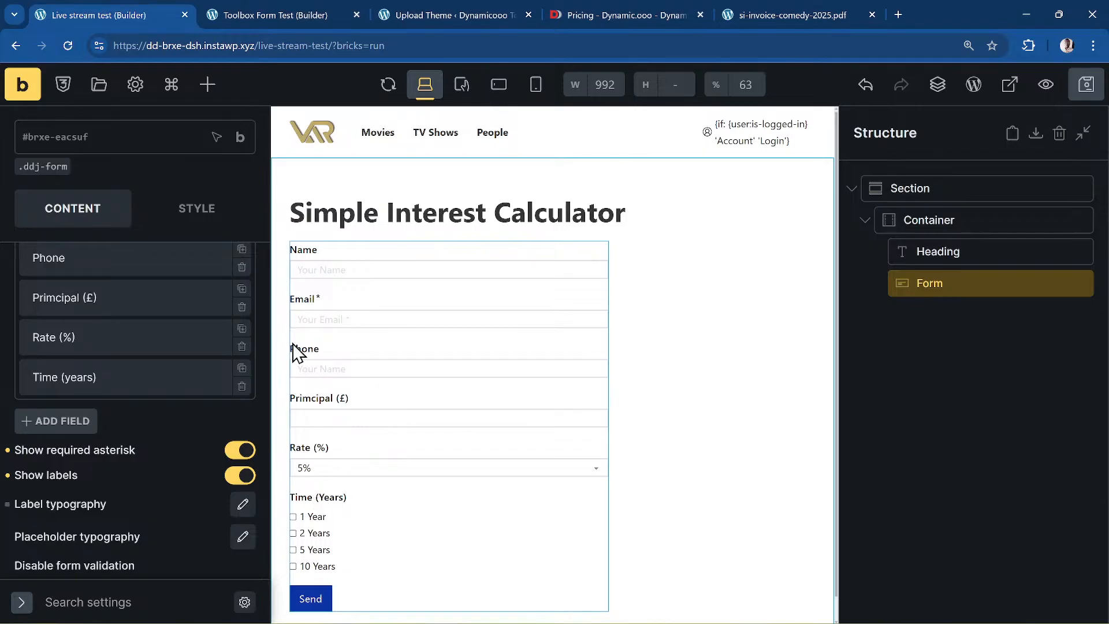
- Add a new form field of type Calculator
click(46, 424)
scroll(151, 405, down, 2)
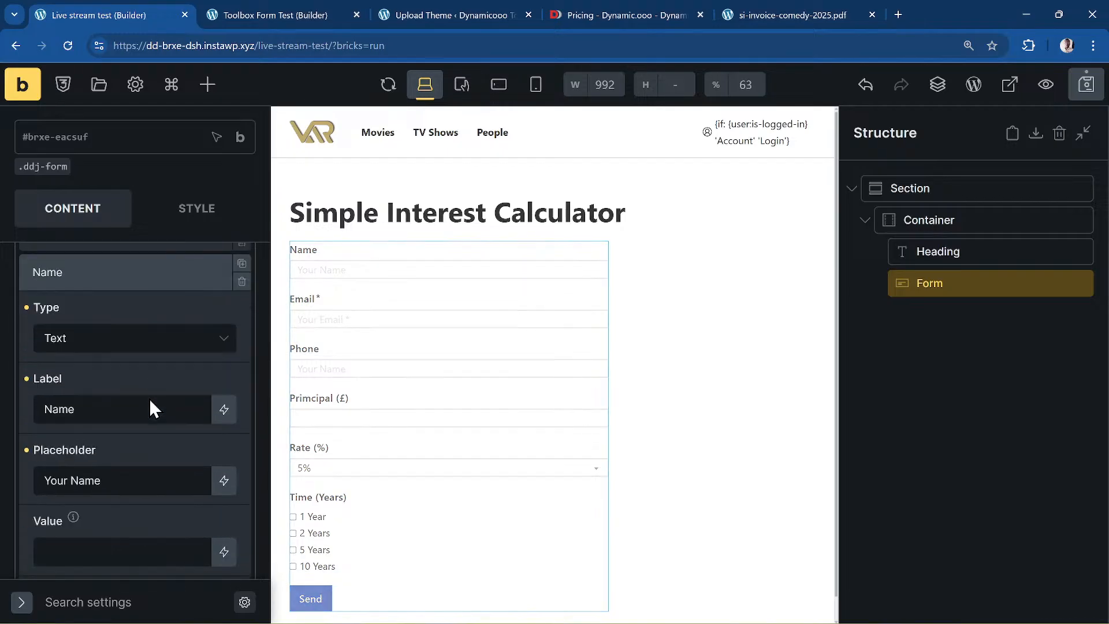
click(144, 339)
scroll(178, 426, down, 3)
scroll(185, 405, down, 5)
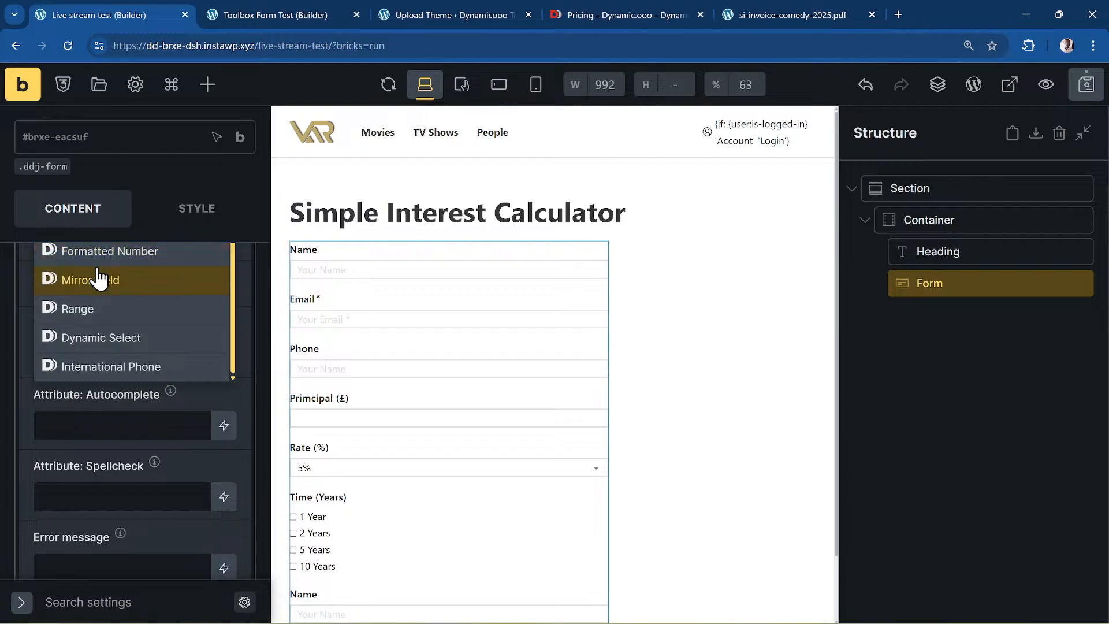
scroll(193, 317, up, 2)
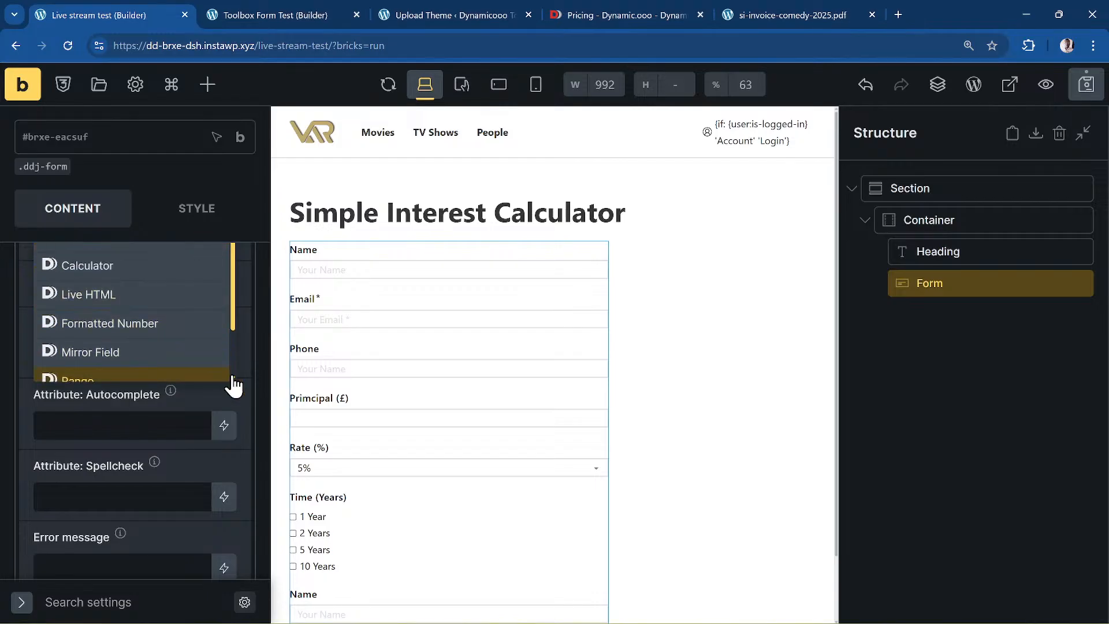
scroll(223, 387, up, 2)
click(153, 345)
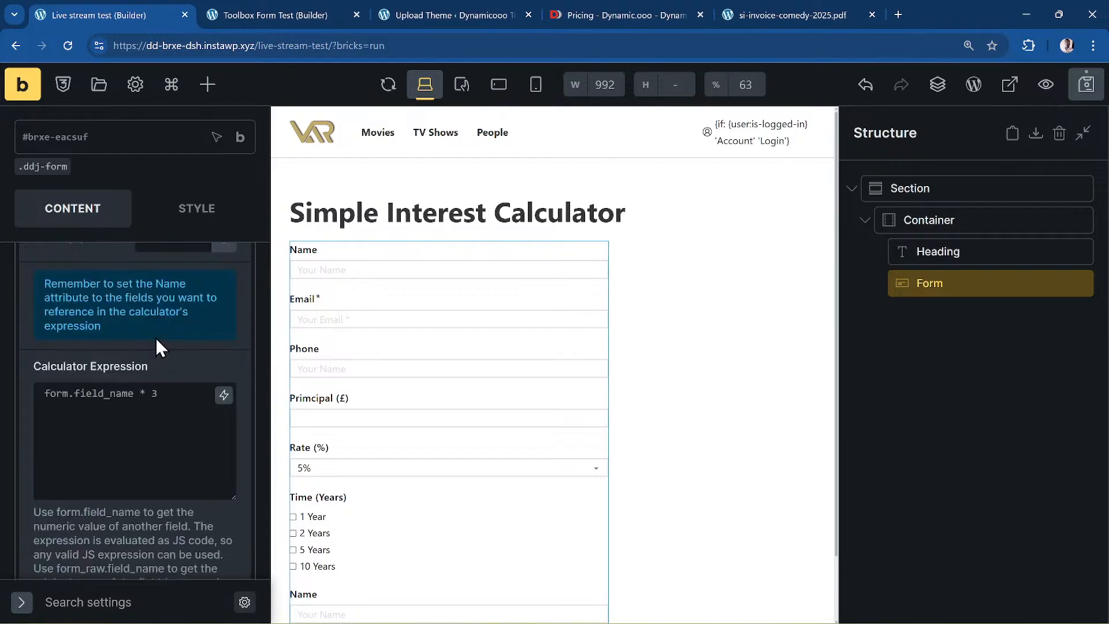
scroll(193, 400, up, 1)
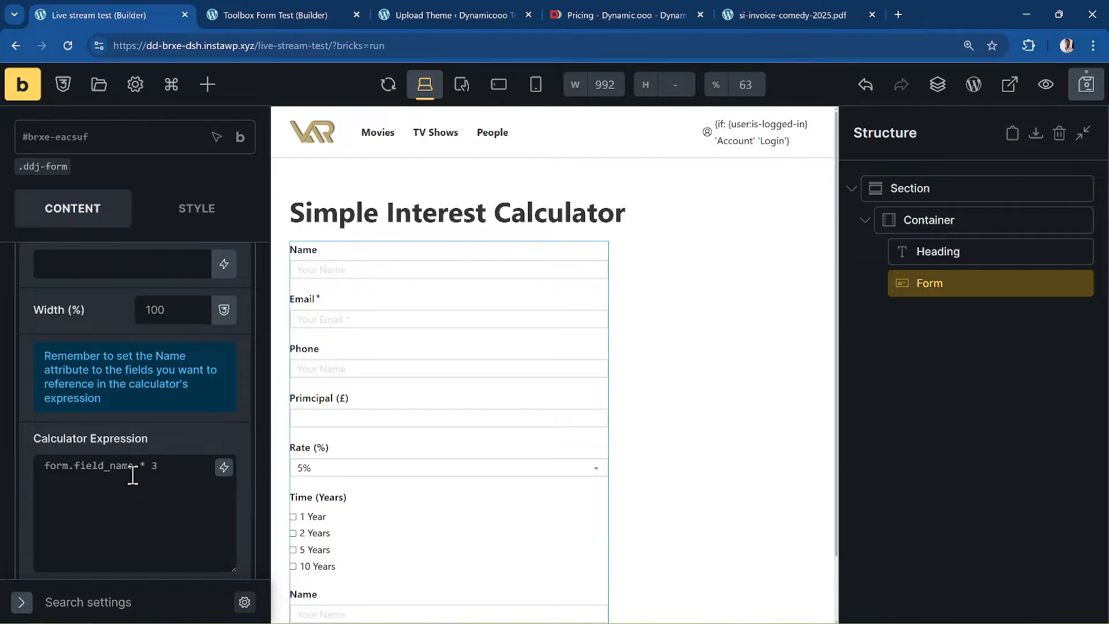
scroll(136, 415, up, 5)
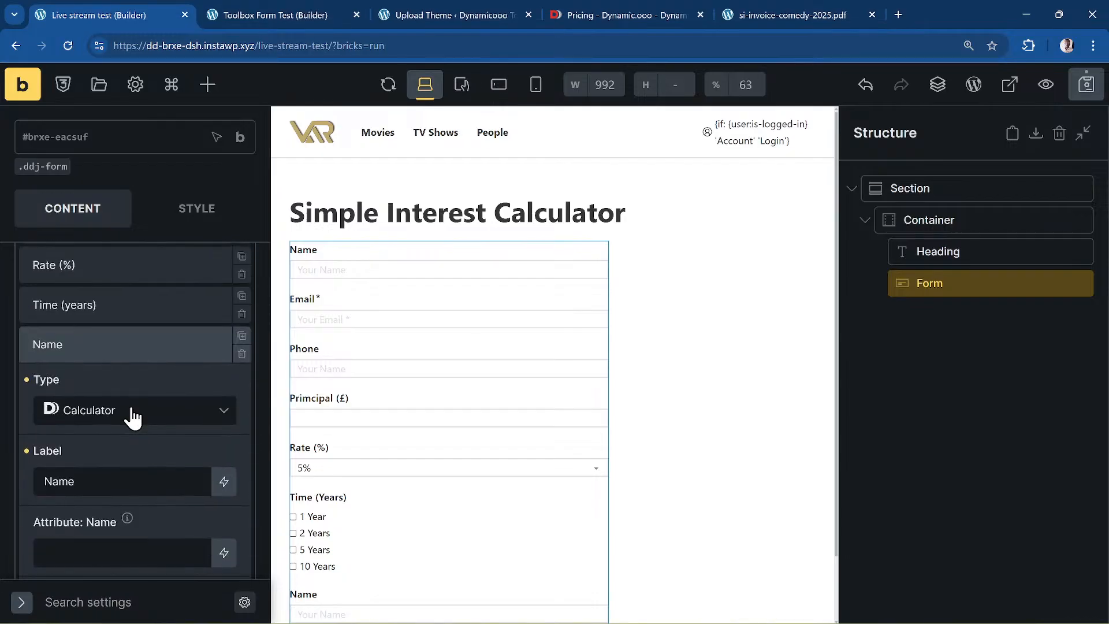
scroll(129, 425, down, 1)
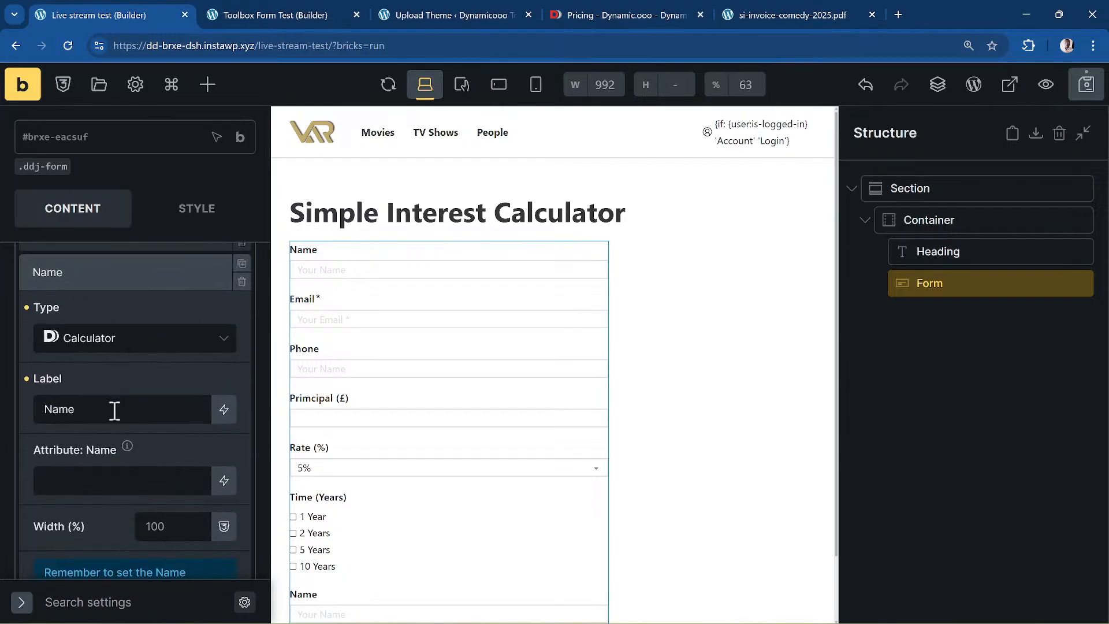
- Label the calculator field 'Simple Interest' and give it the attribute name 'interest'
double_click(114, 410)
text(Simple Interest)
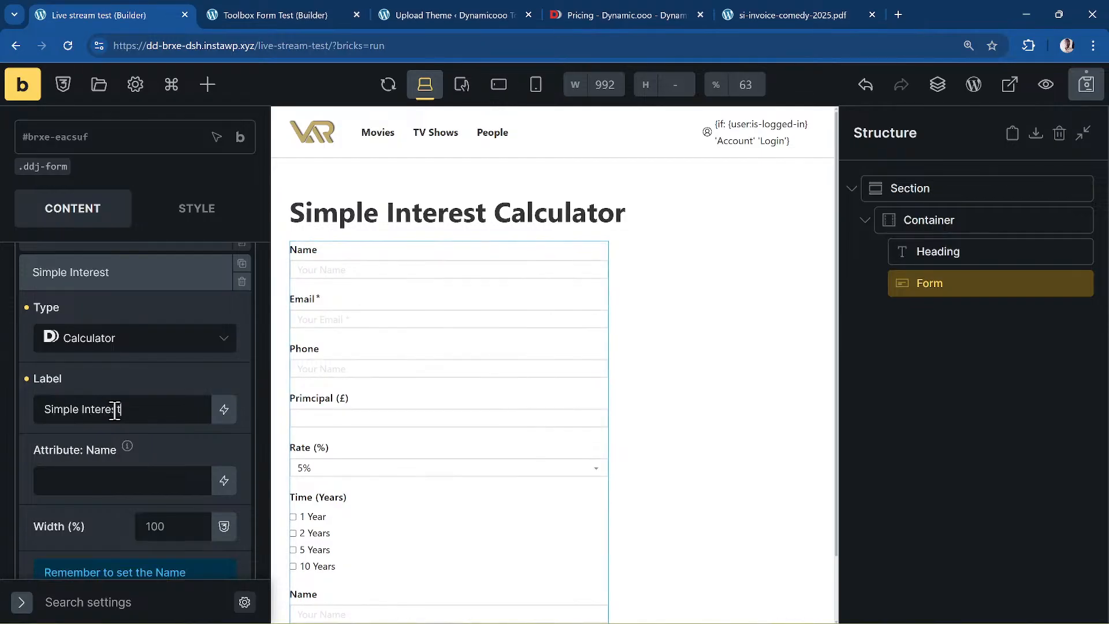
scroll(130, 393, down, 5)
scroll(145, 391, down, 3)
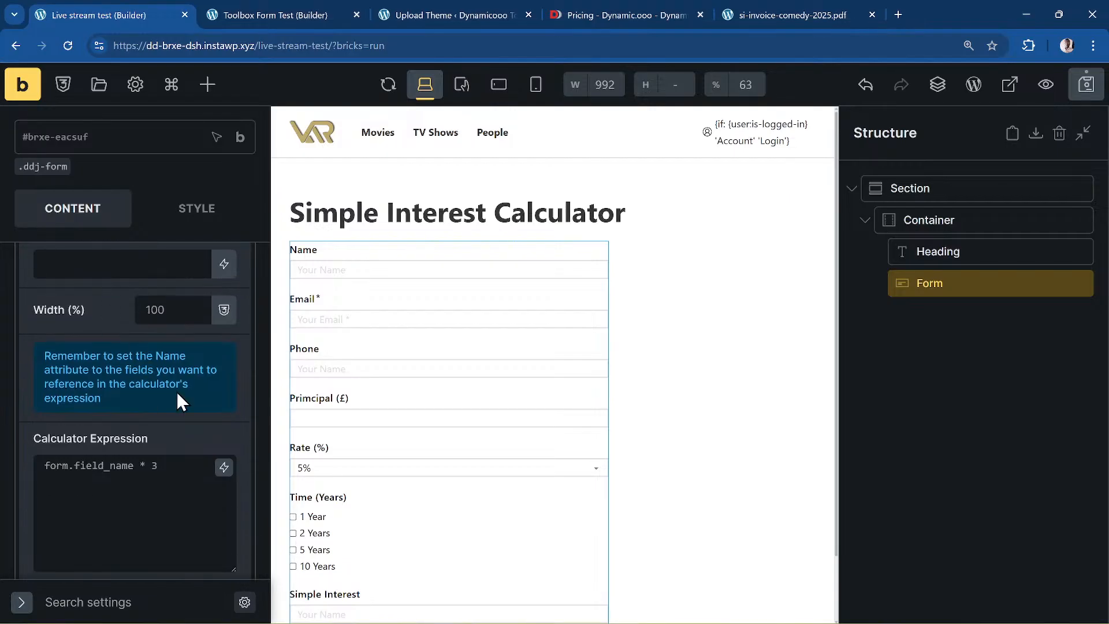
text(interest)
scroll(189, 386, down, 1)
- Begin the calculator expression with 'form.' and check the Primcipal field's name attribute
click(107, 423)
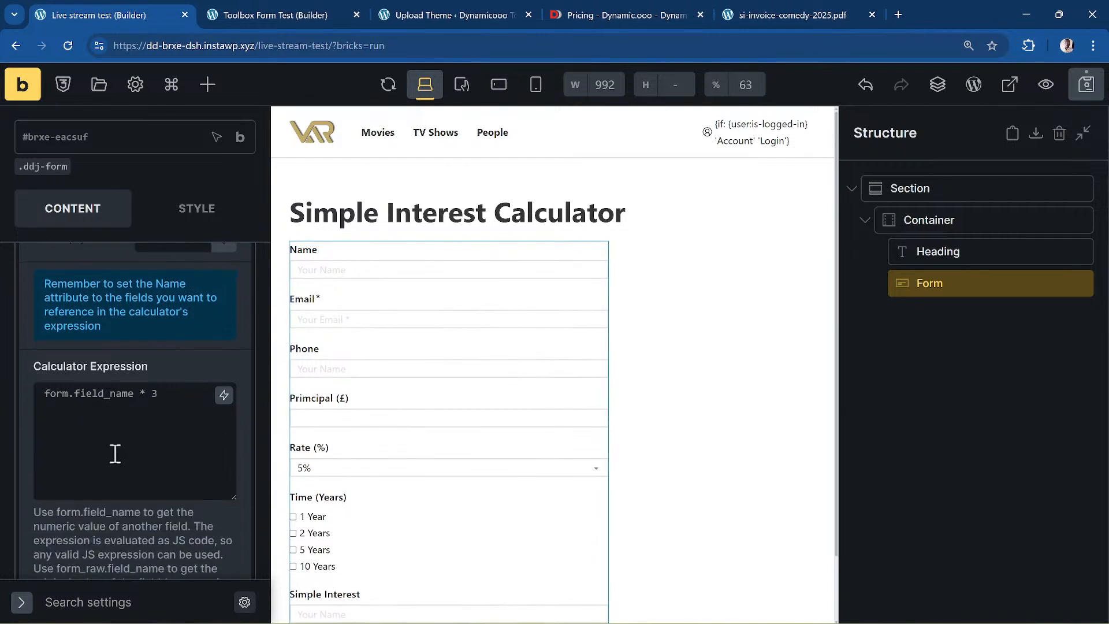
text(form.)
scroll(115, 366, up, 6)
scroll(110, 369, down, 2)
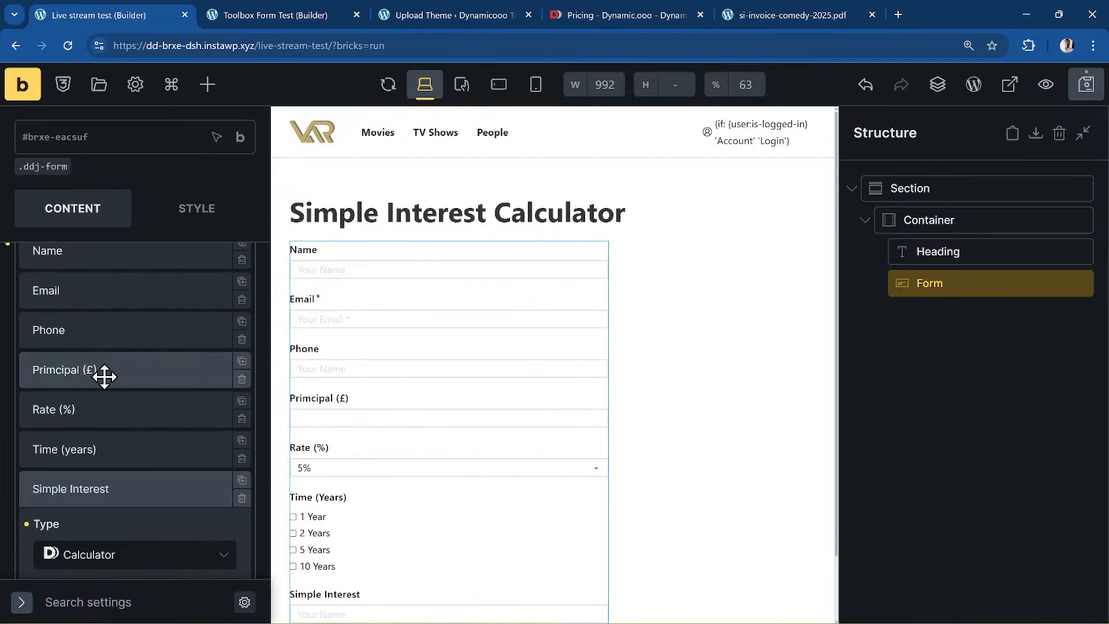
click(146, 369)
scroll(147, 369, down, 5)
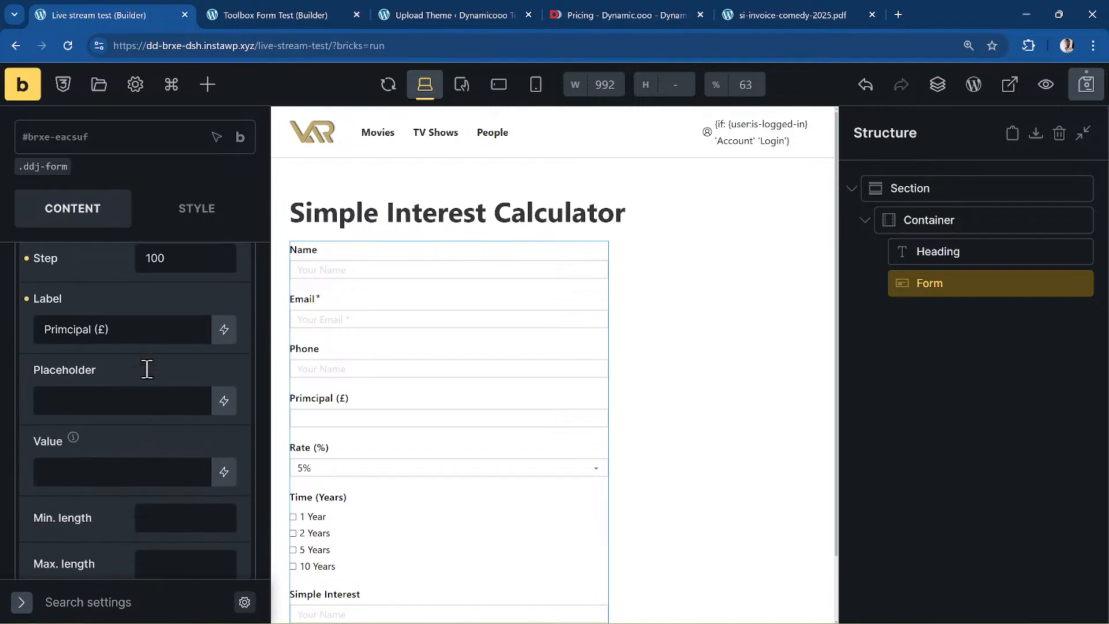
scroll(146, 369, down, 5)
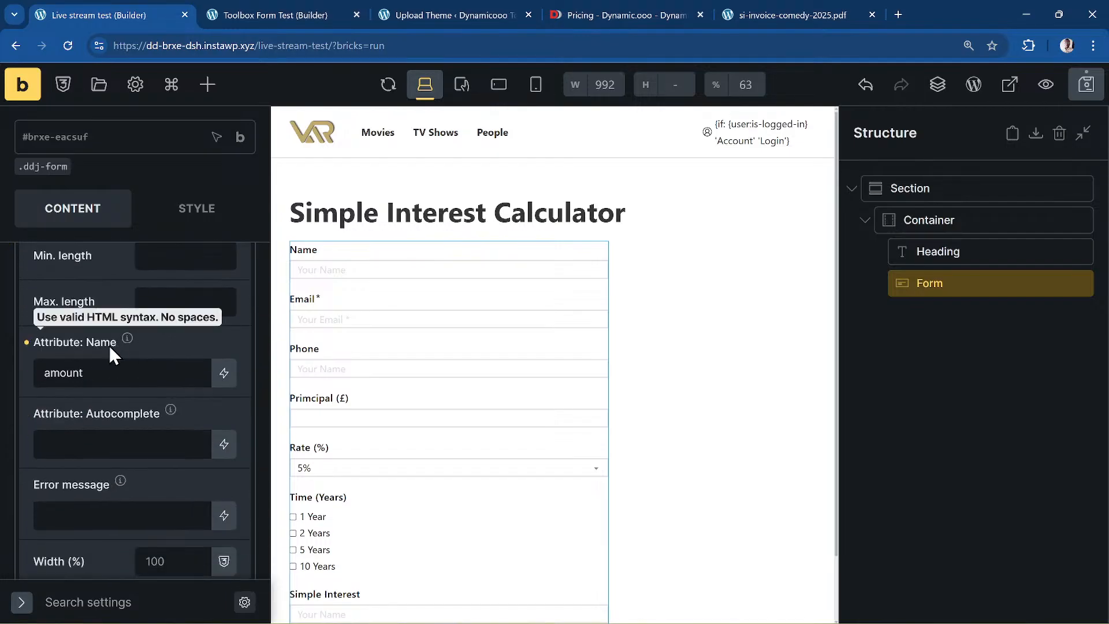
scroll(205, 386, down, 10)
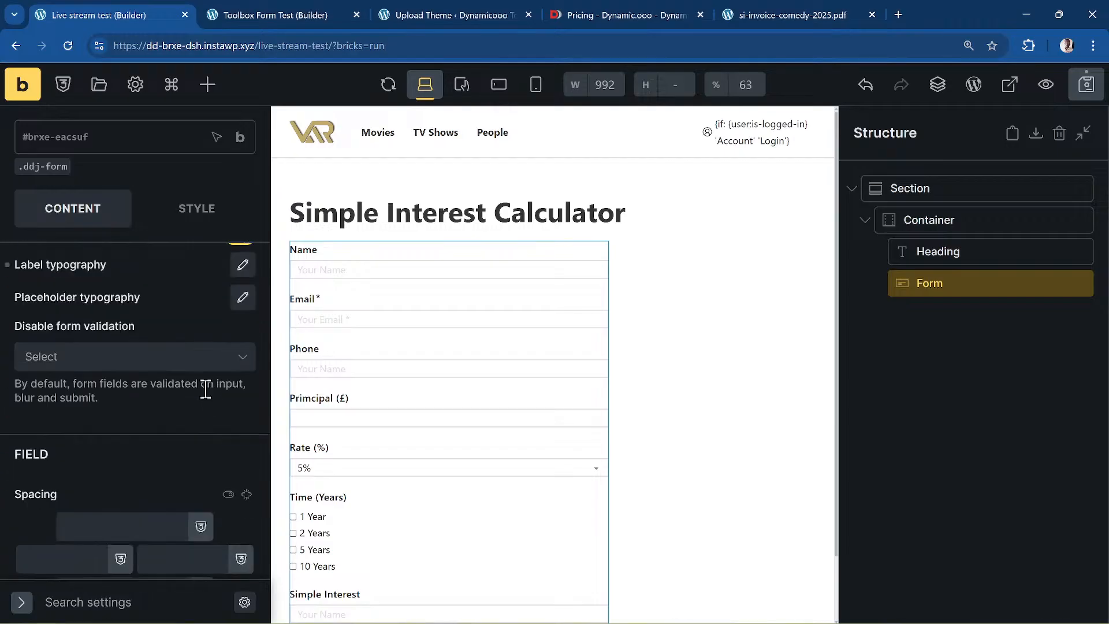
scroll(154, 405, down, 8)
scroll(145, 399, up, 4)
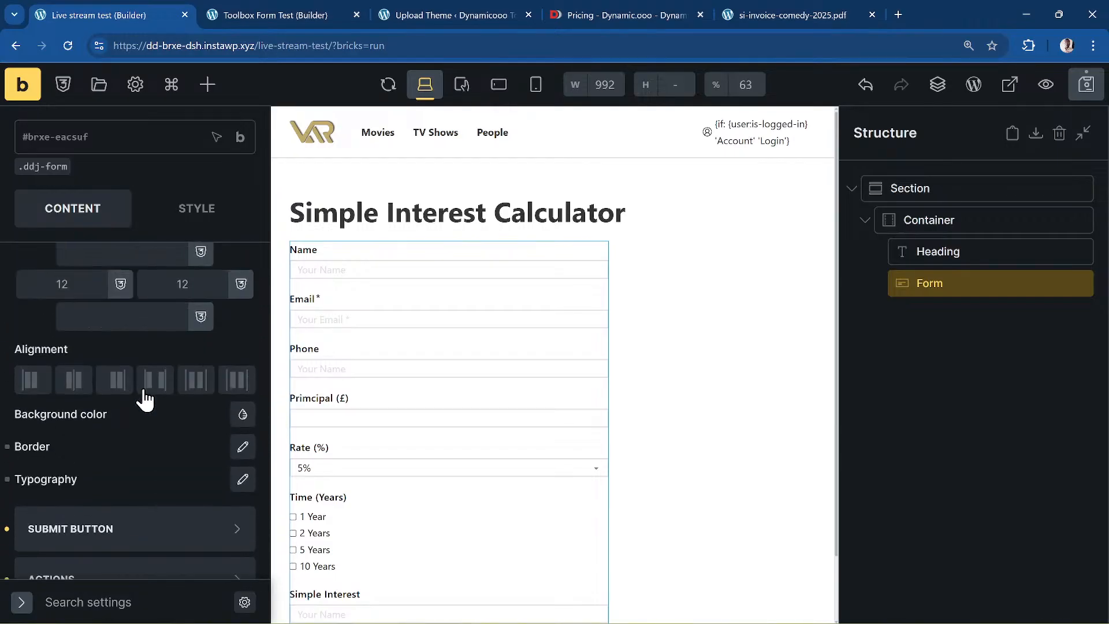
scroll(145, 399, up, 10)
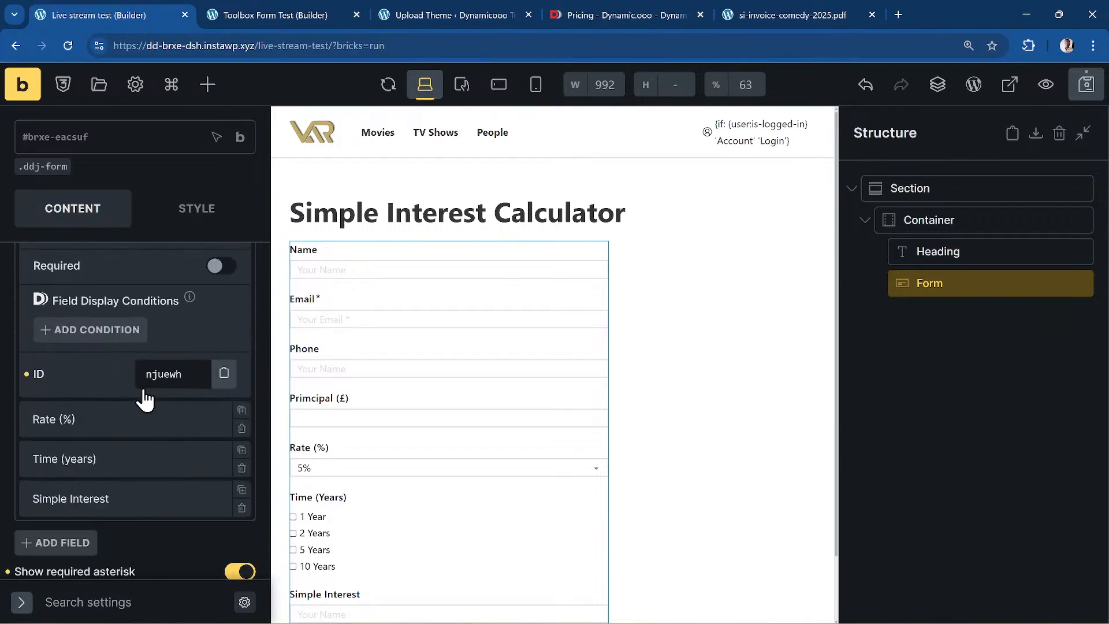
scroll(145, 398, down, 10)
scroll(146, 386, up, 3)
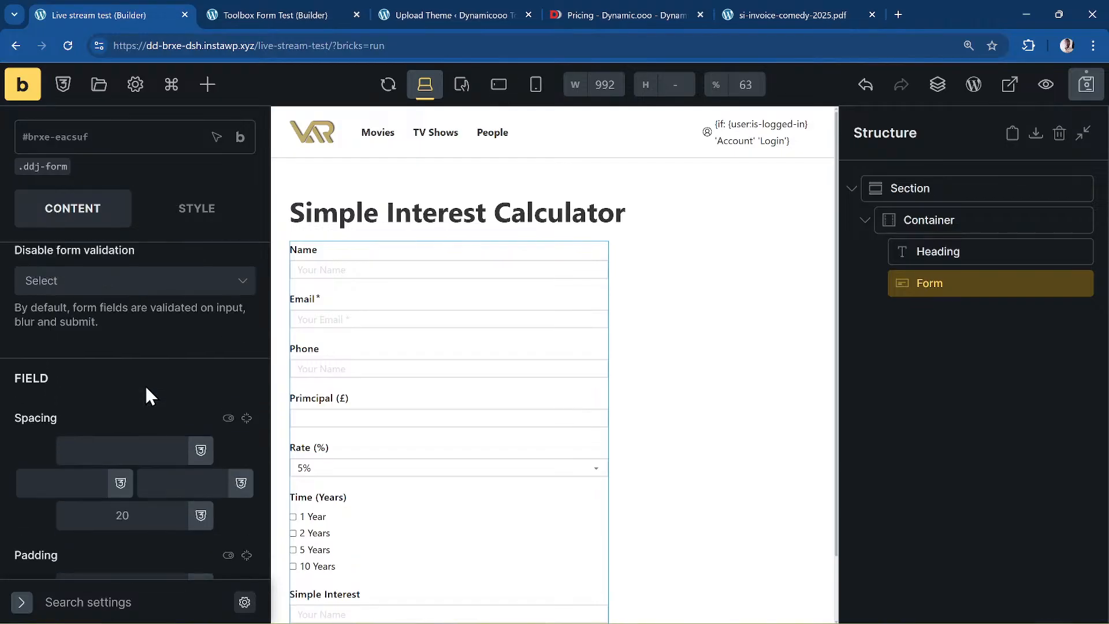
scroll(146, 395, up, 6)
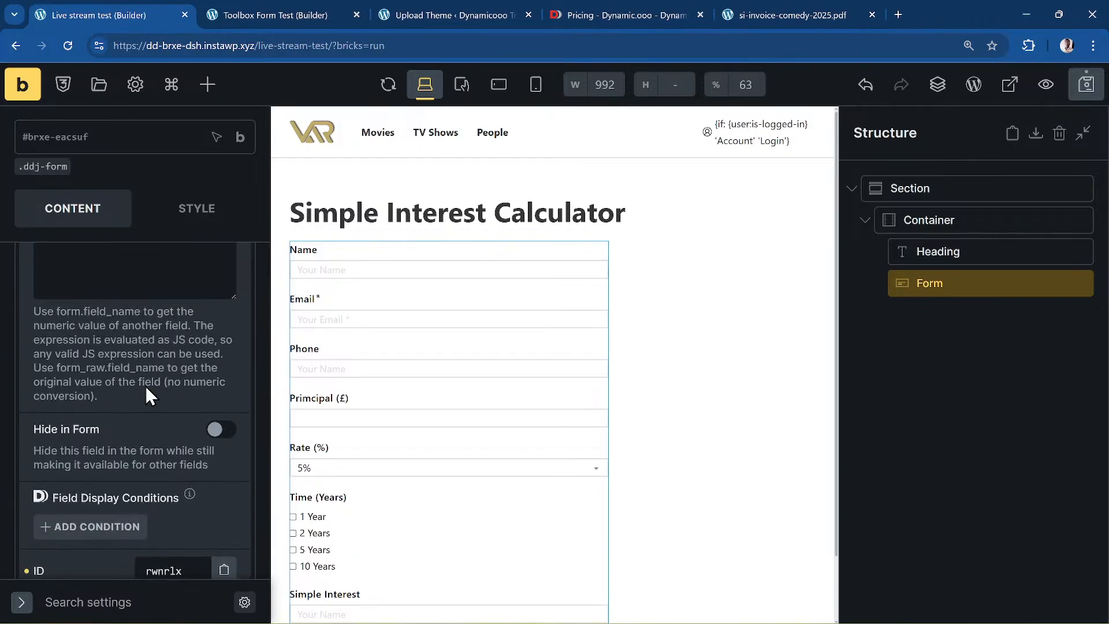
scroll(146, 386, up, 2)
- Complete the calculator expression as form.amount * form.rate * form.time / 100
text(mount *)
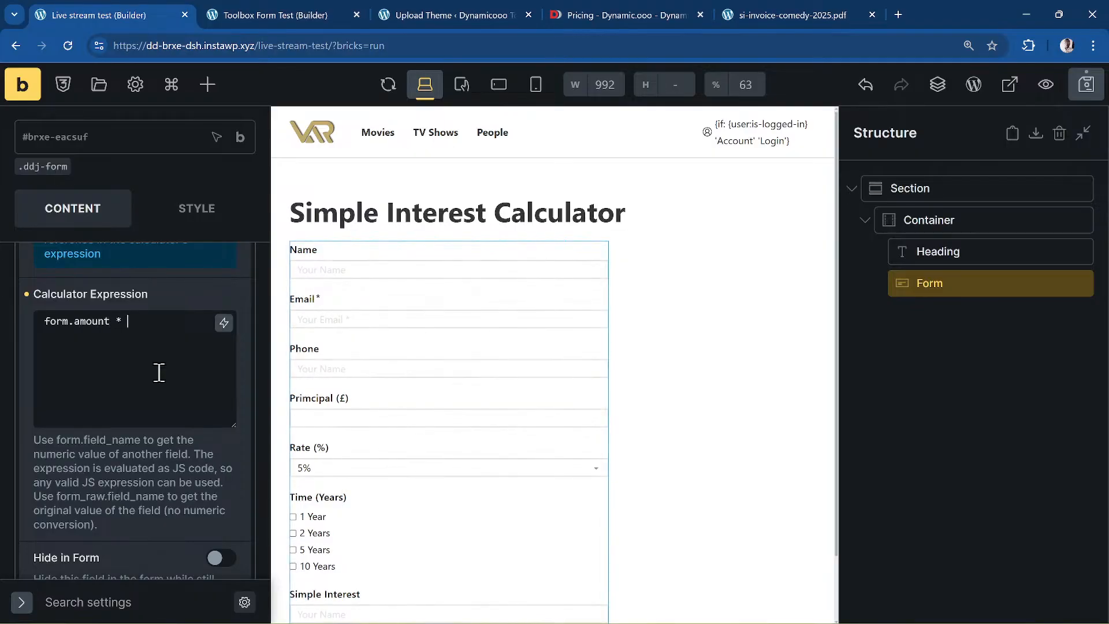
text( form.rate)
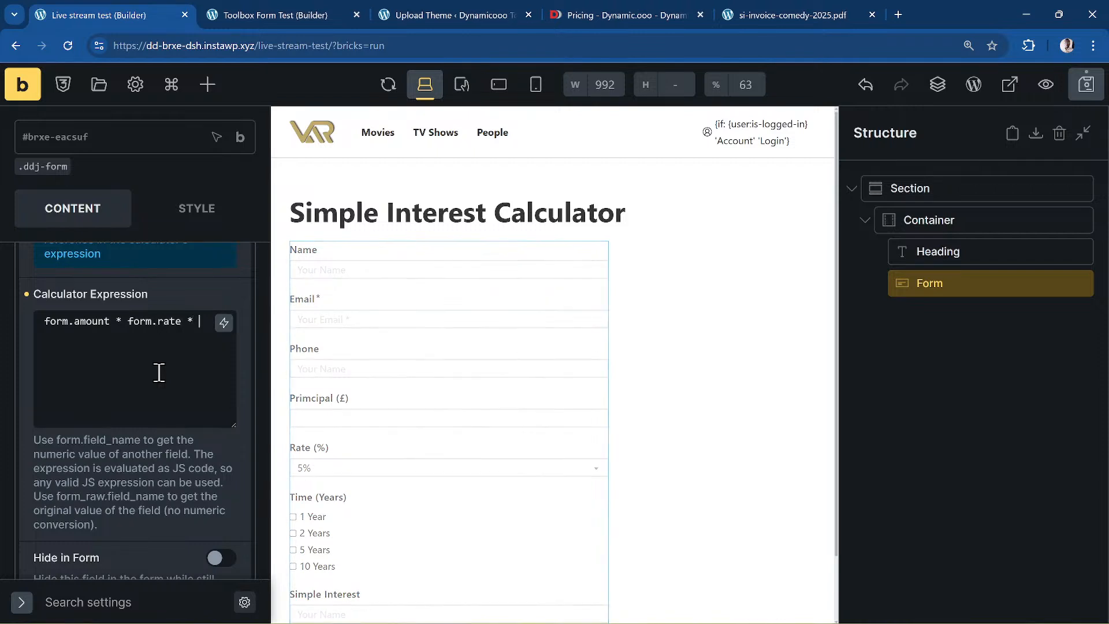
text( * form.time / 100)
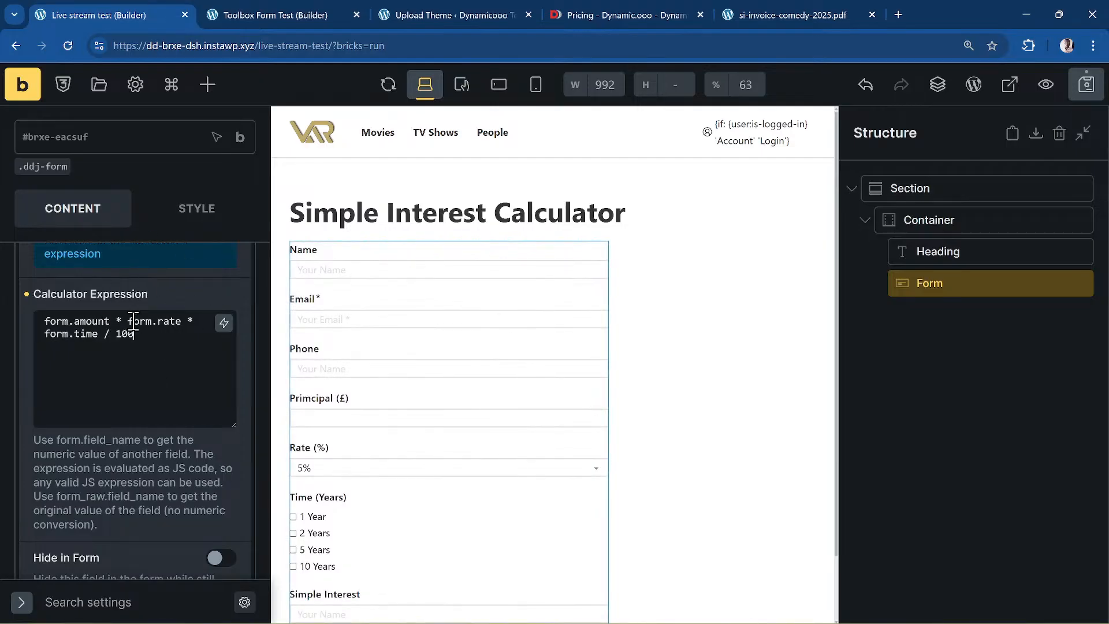
scroll(139, 320, up, 4)
scroll(144, 317, down, 5)
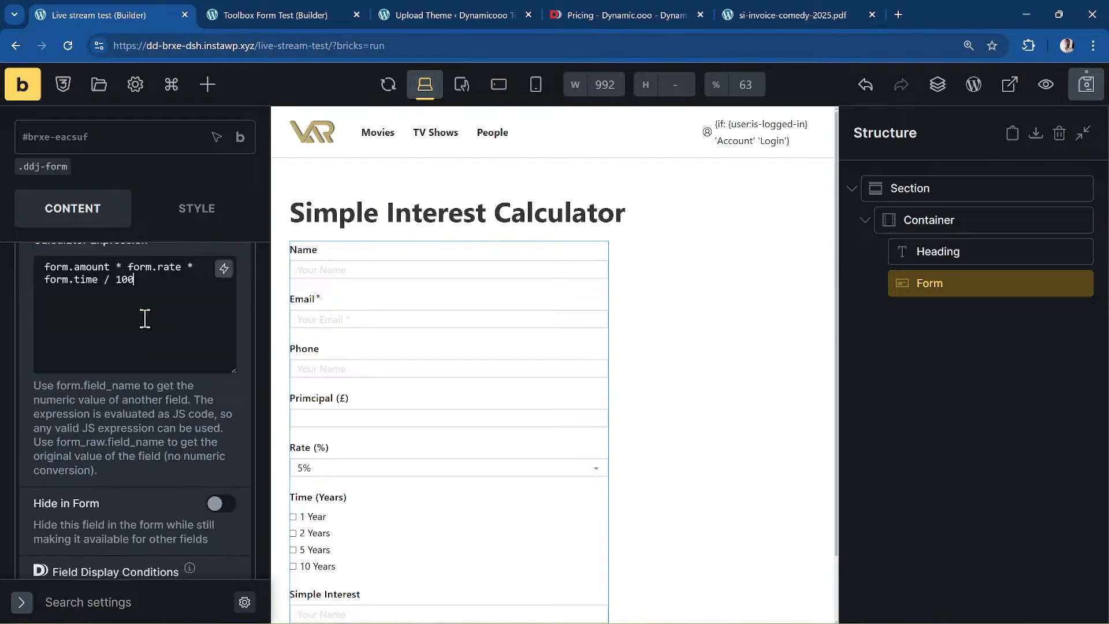
scroll(145, 318, down, 3)
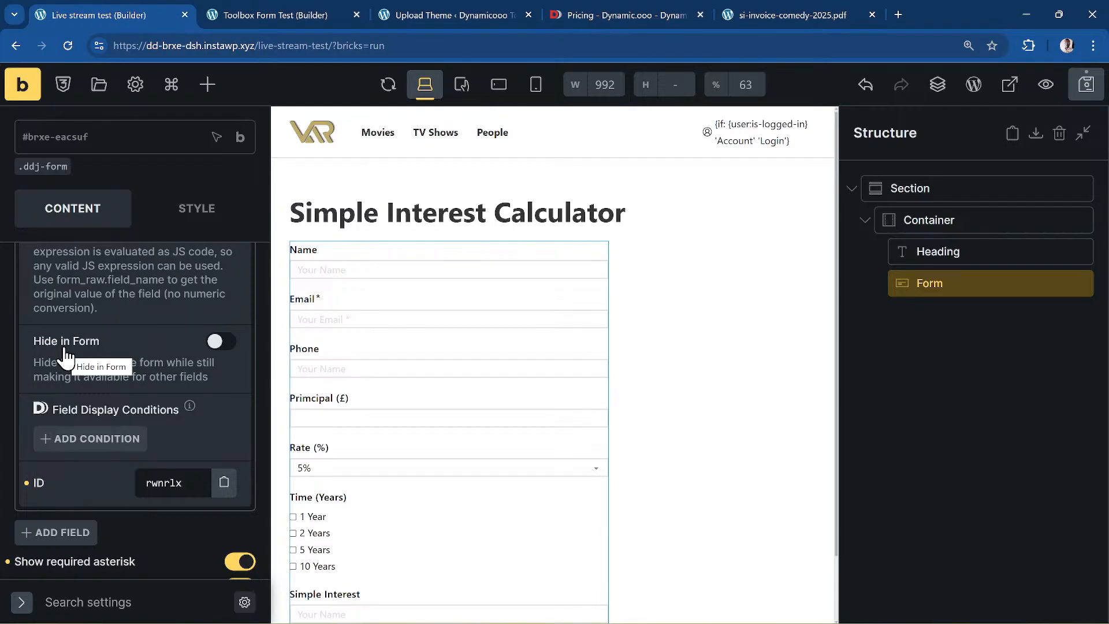
- Hide the Simple Interest field in the form and add another new field
click(221, 341)
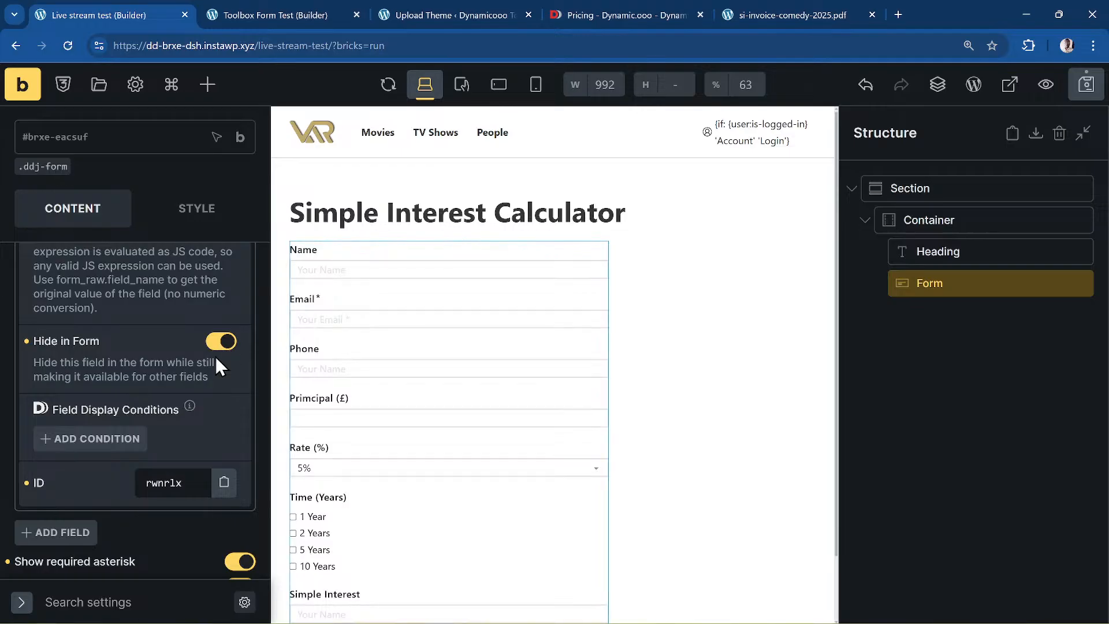
scroll(216, 356, down, 3)
click(24, 389)
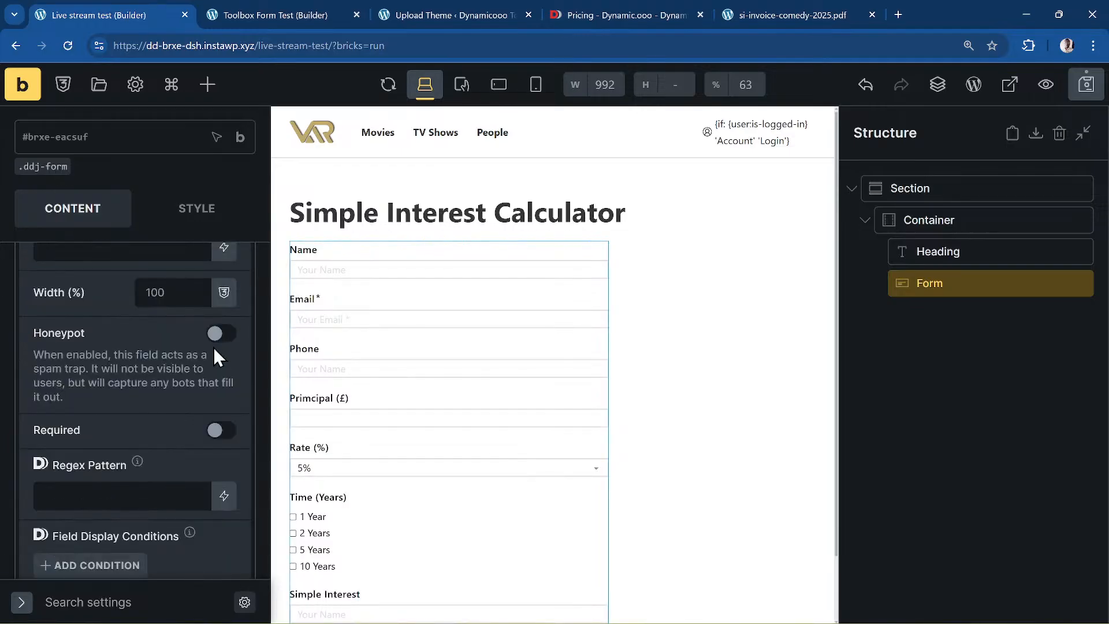
scroll(167, 365, down, 1)
scroll(154, 363, up, 8)
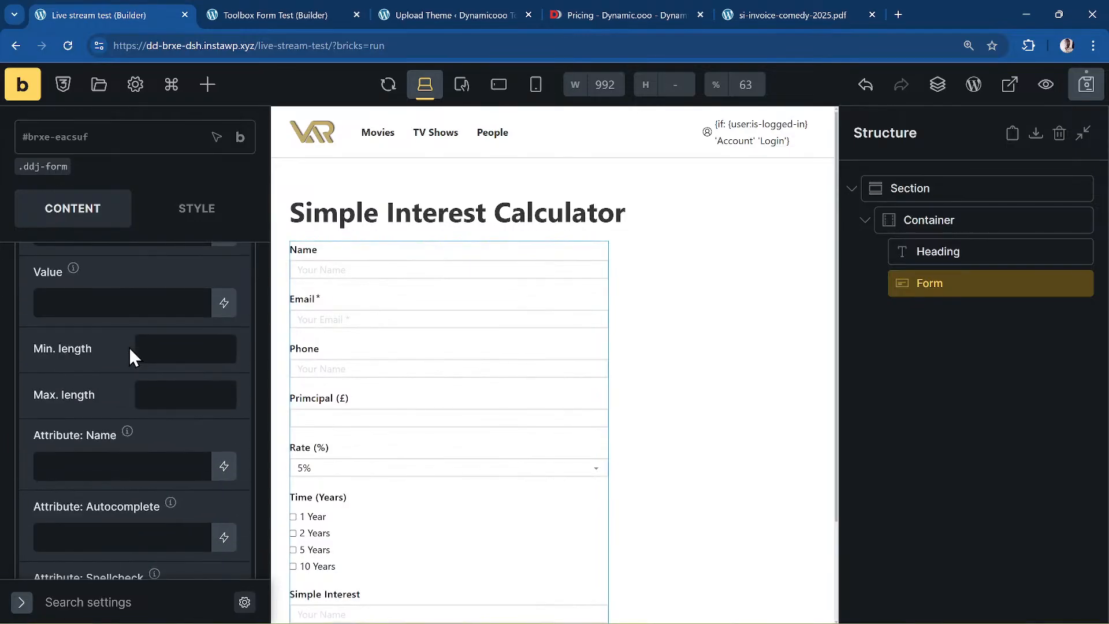
scroll(129, 347, up, 5)
- Set the new field's type to Live HTML
click(116, 381)
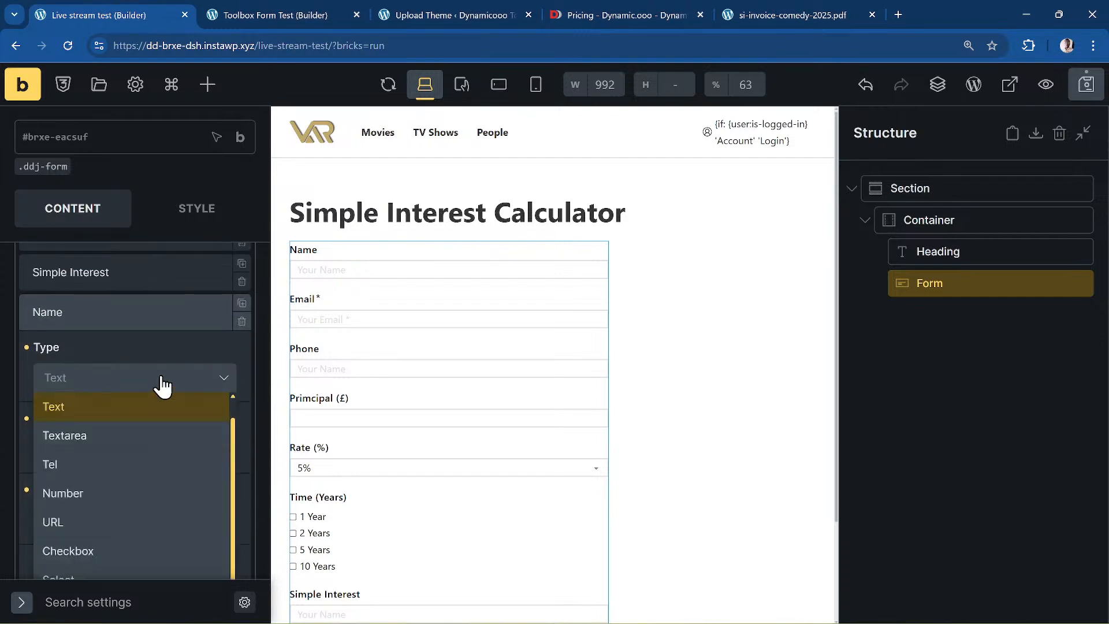
scroll(162, 384, down, 10)
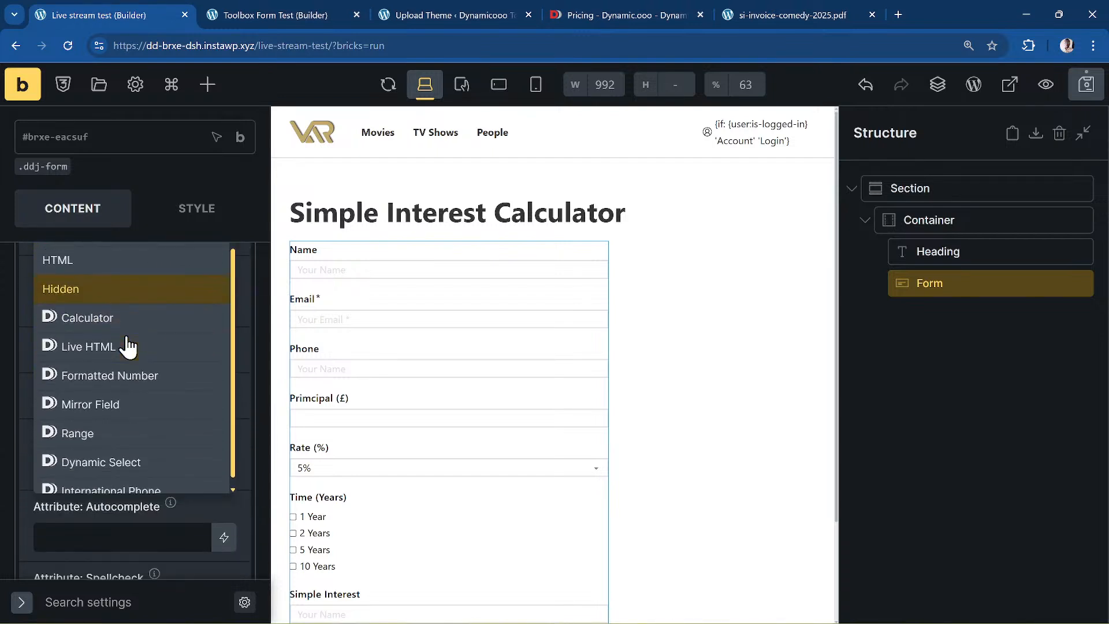
click(110, 333)
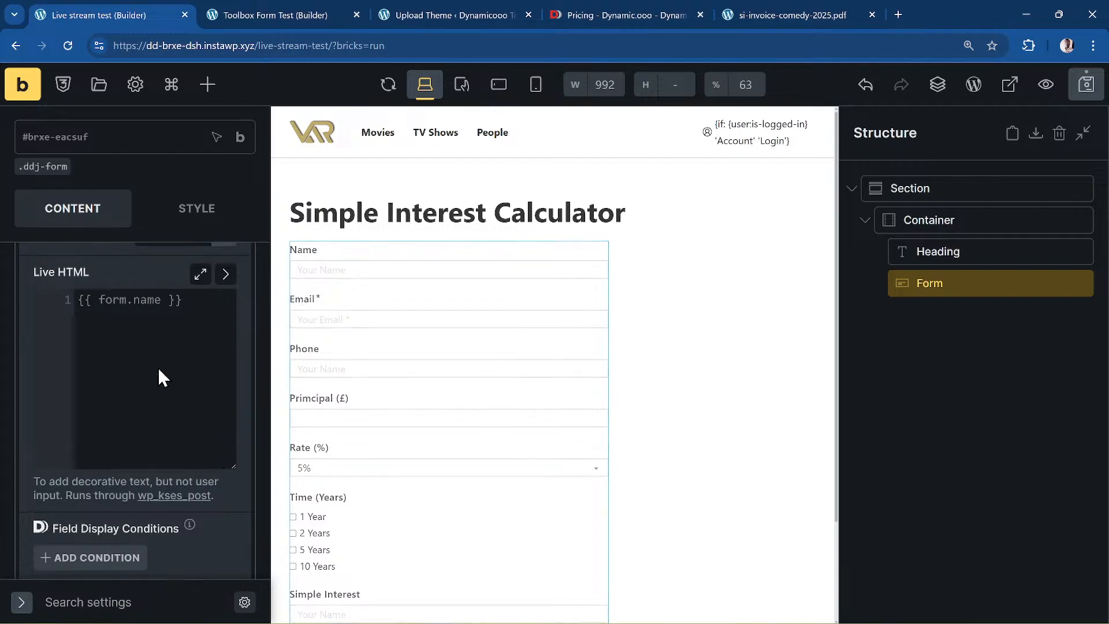
scroll(157, 369, up, 1)
- Enter {{ form.f_name }} as the Live HTML content
click(121, 367)
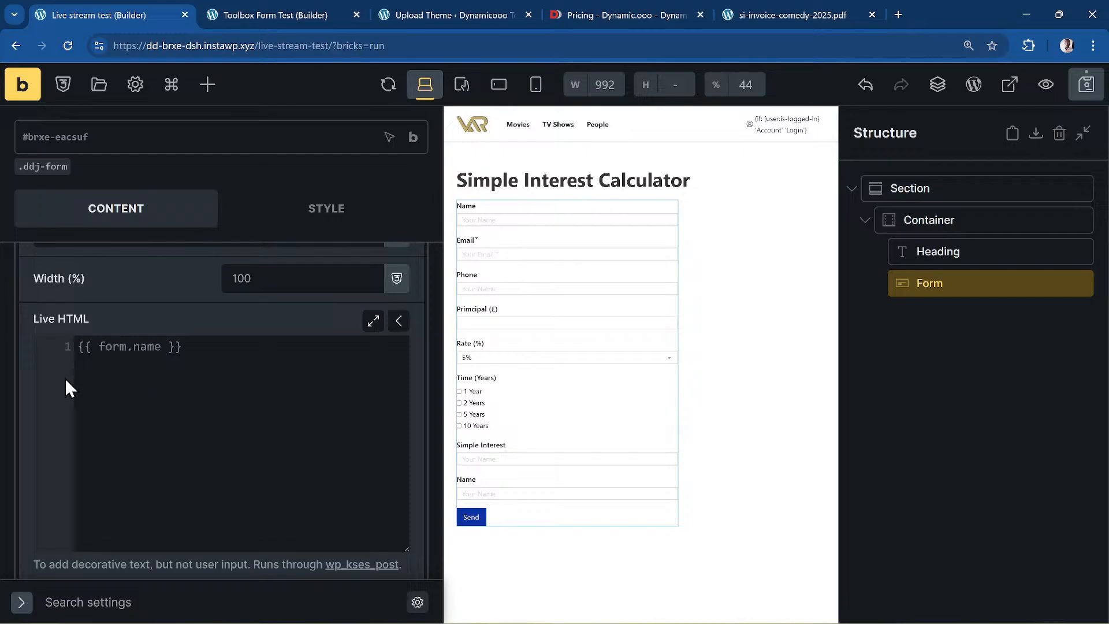
click(125, 375)
text({{)
key(Left)
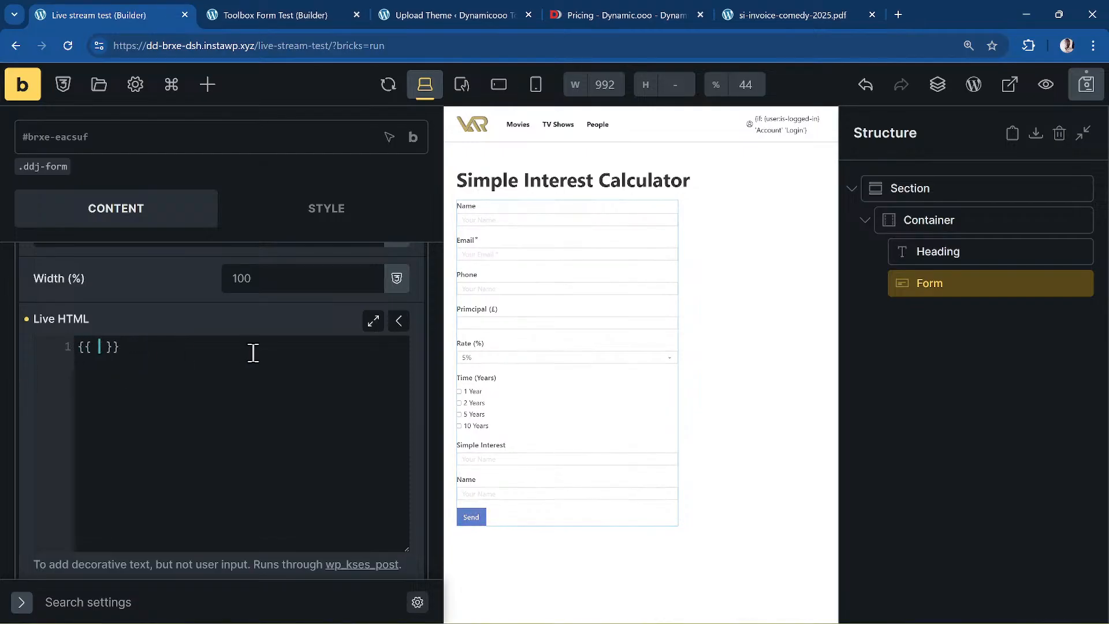
text(fo)
text(rm.)
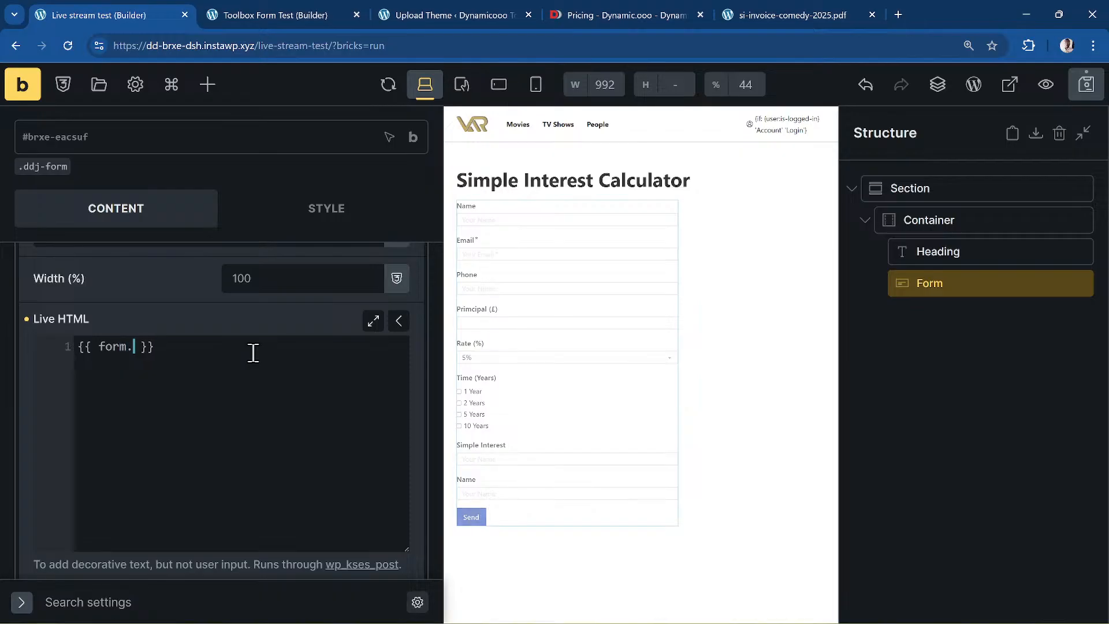
text(name)
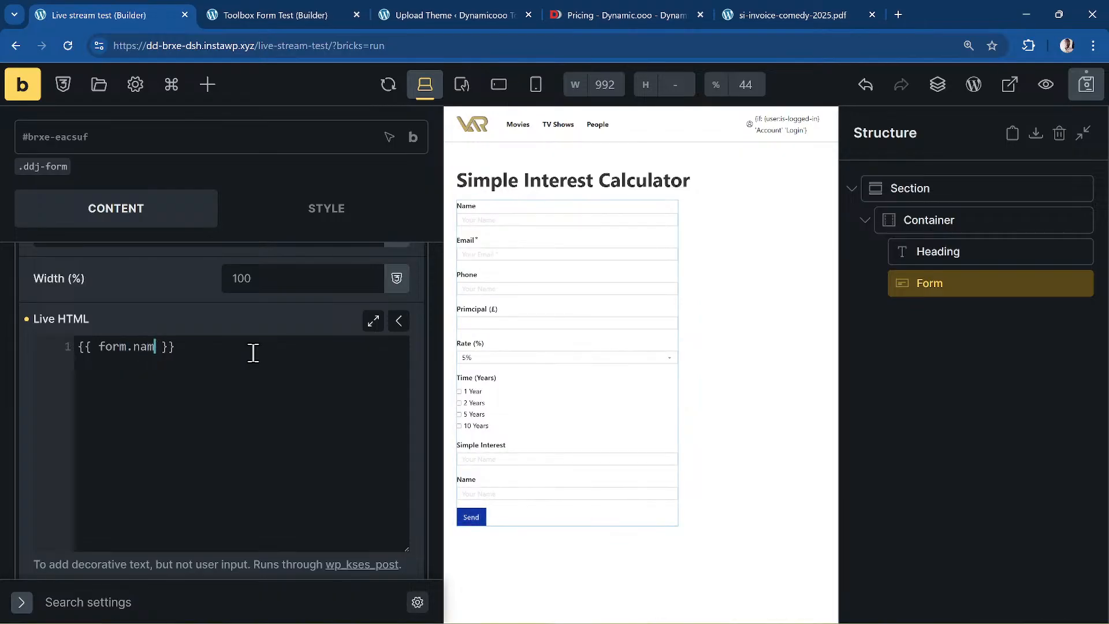
key(Left)
key(Left)
key(Left)
key(Left)
text(f_)
key(Home)
scroll(141, 223, up, 9)
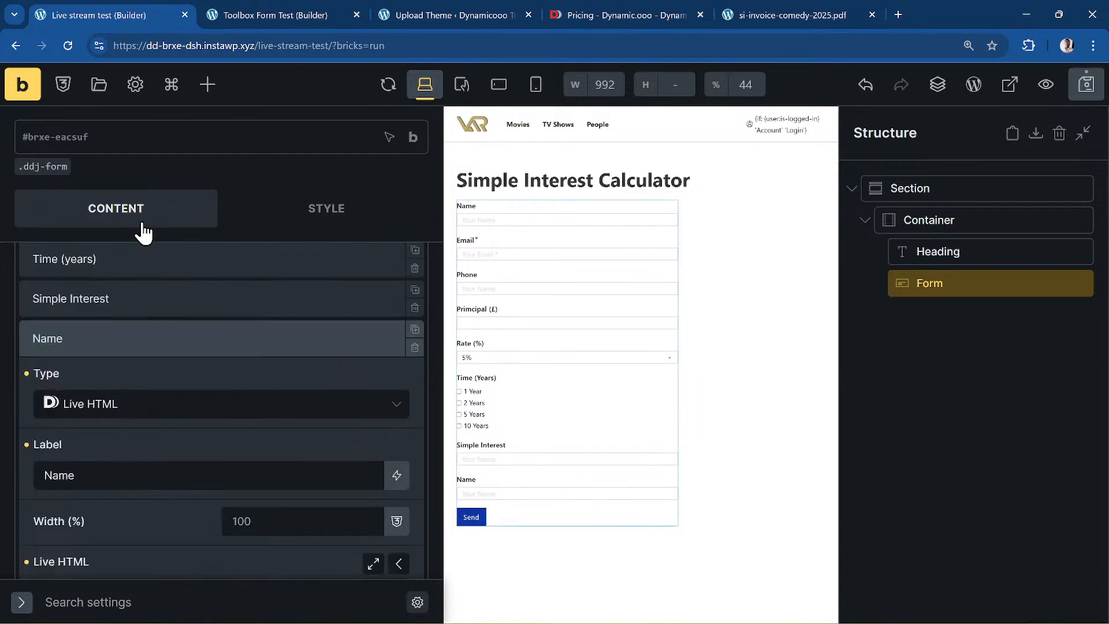
- Check that the original Name field's attribute name is f_name
click(62, 407)
scroll(141, 408, down, 8)
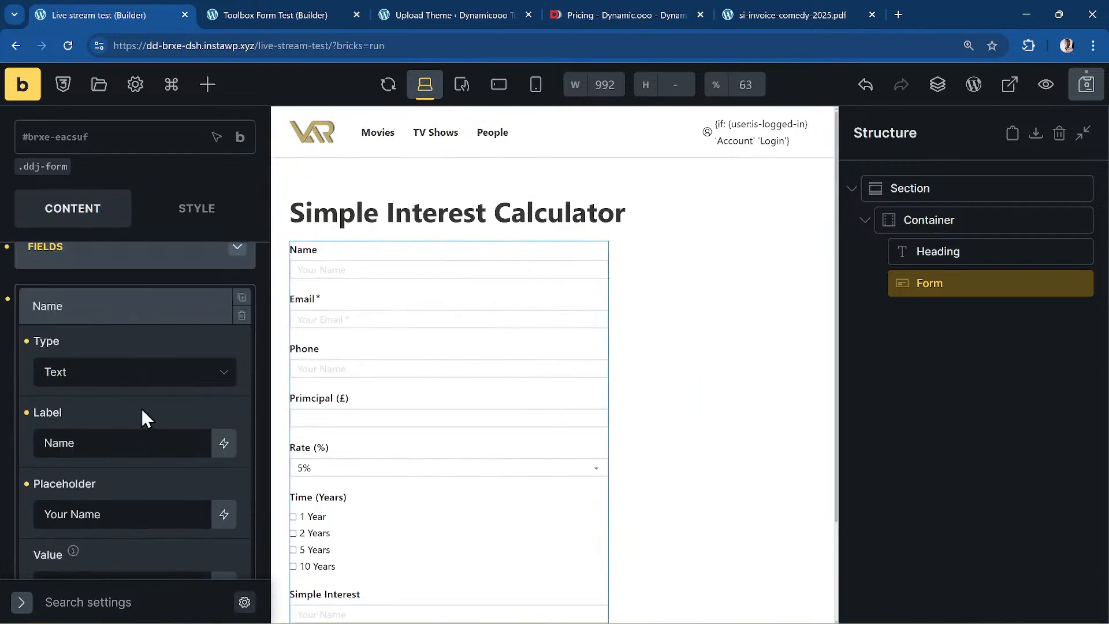
scroll(140, 409, up, 3)
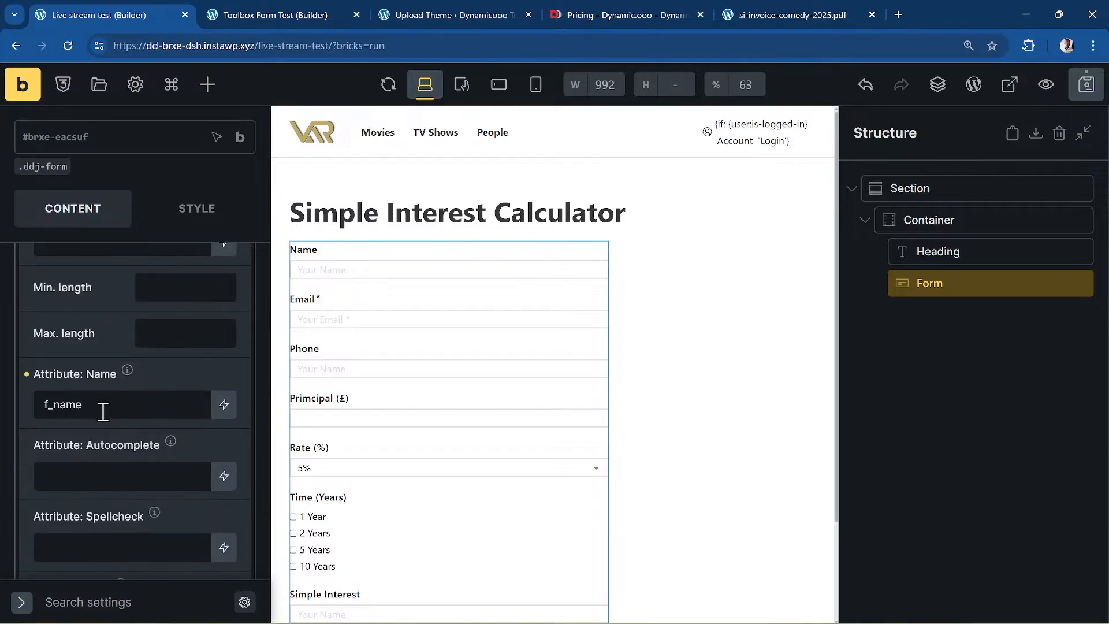
scroll(142, 420, down, 10)
scroll(142, 425, up, 2)
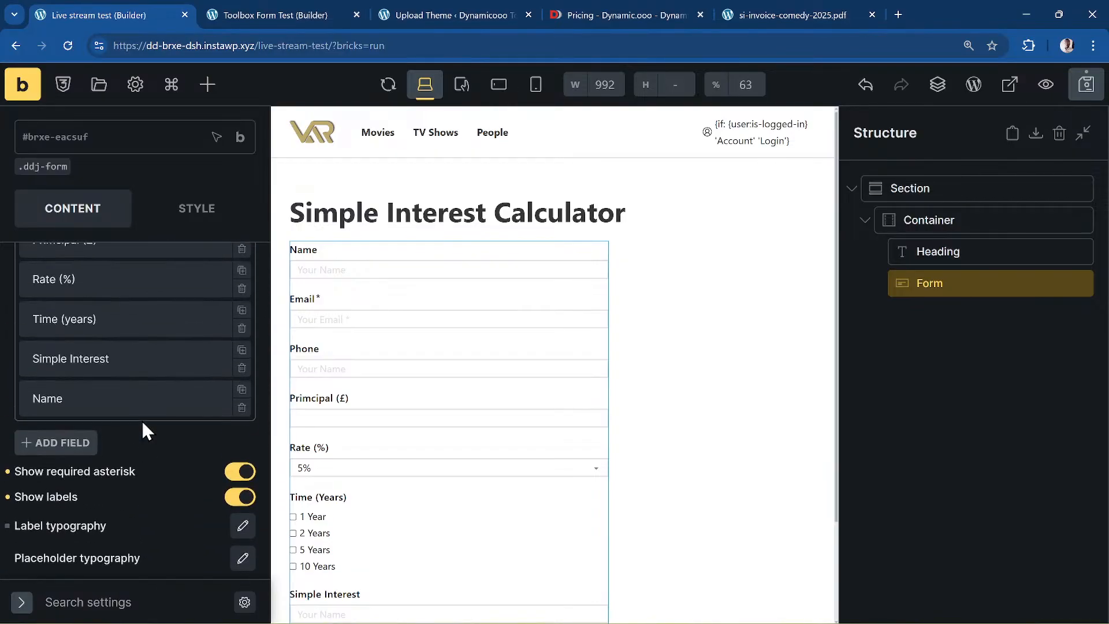
- Relabel the Live HTML field from 'Name' to 'Live Output'
click(128, 396)
scroll(157, 381, down, 4)
scroll(160, 382, up, 10)
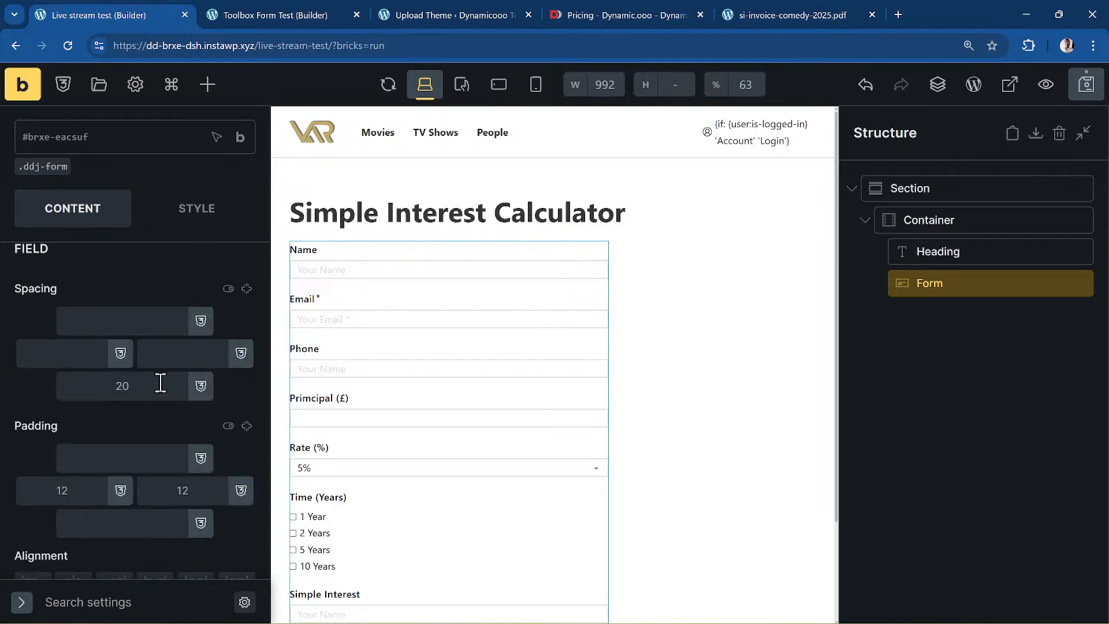
scroll(161, 382, up, 8)
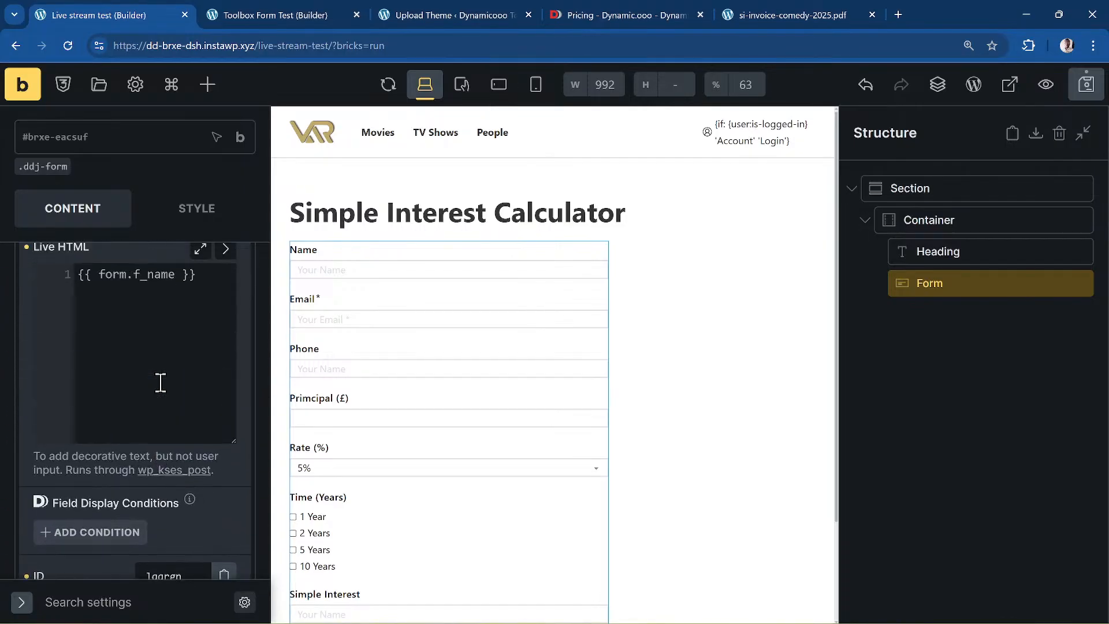
double_click(109, 382)
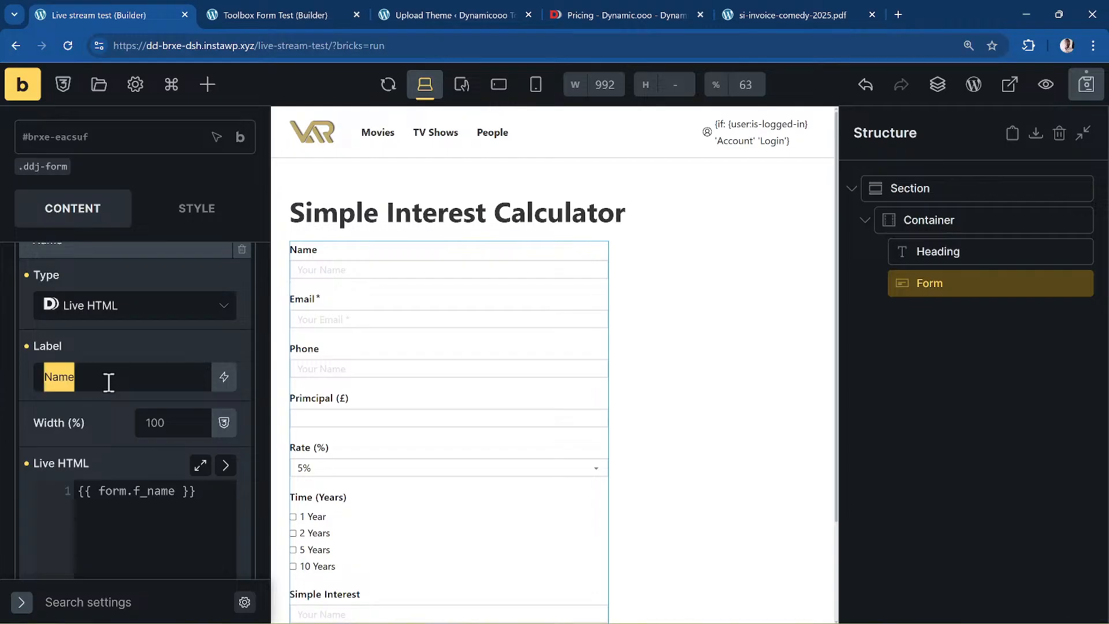
text(Live)
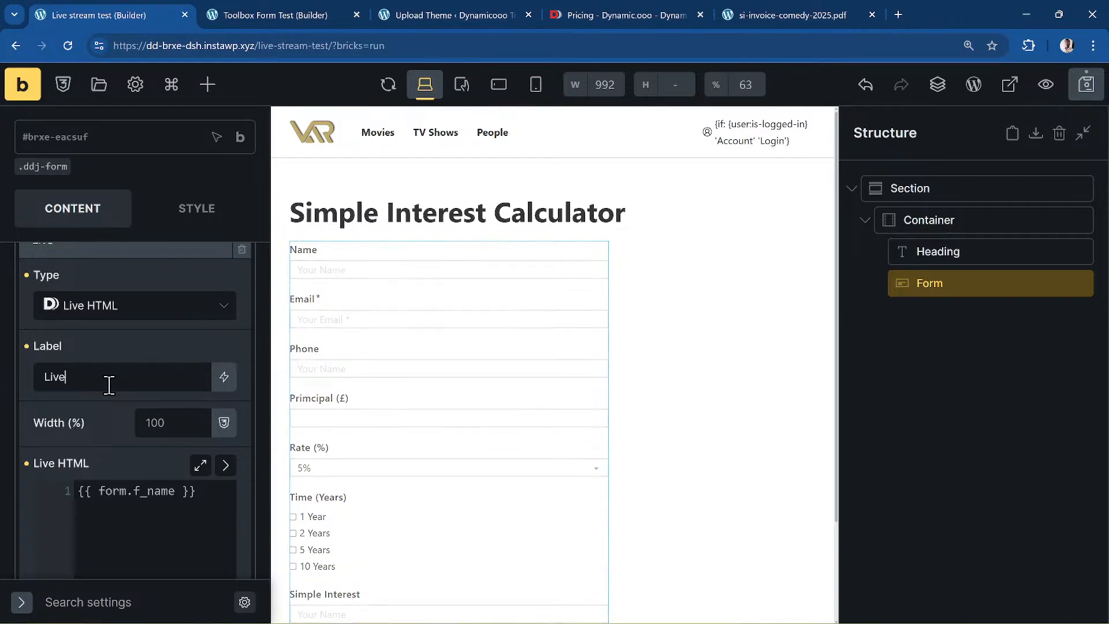
text( Output)
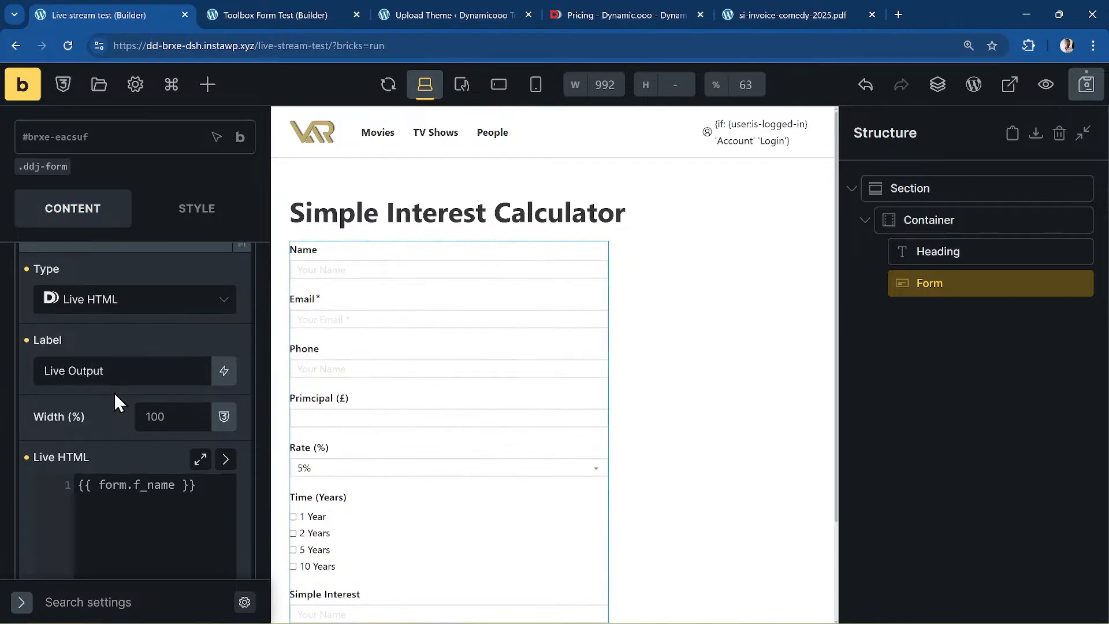
scroll(219, 377, down, 3)
- Make the Live HTML read 'Hi {{ form.f_name }}, thank you for showing interest.'
click(225, 320)
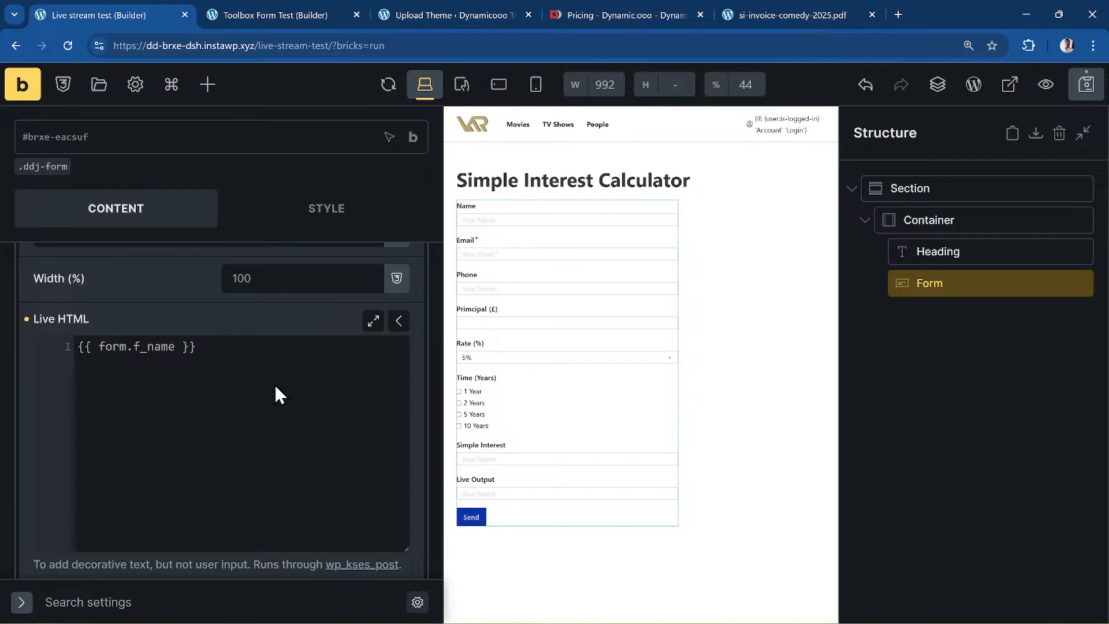
text(Hi )
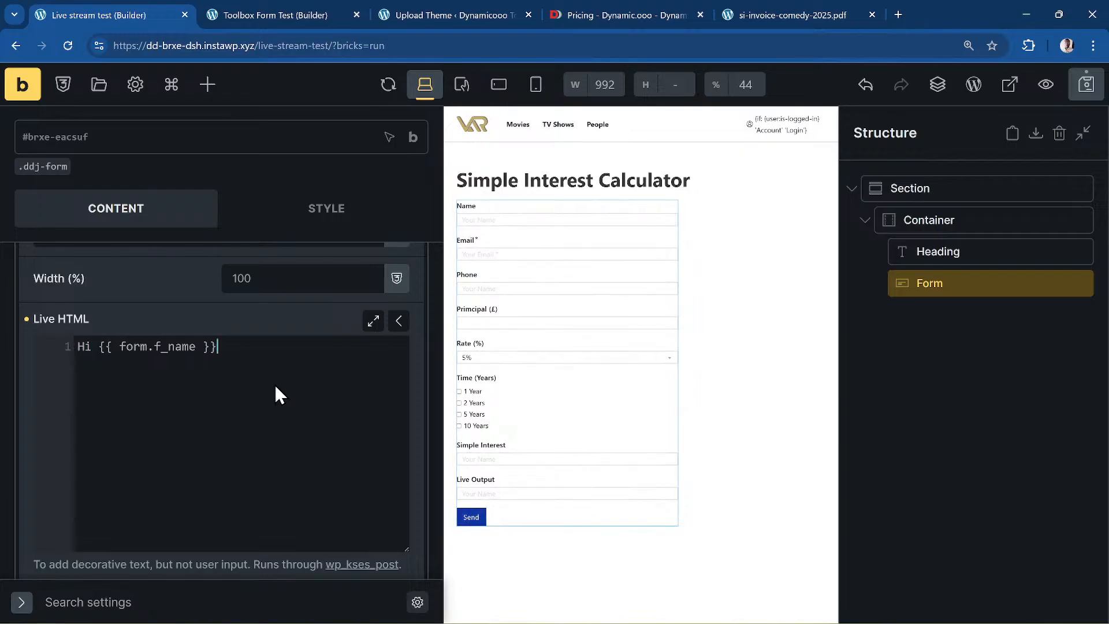
text(, )
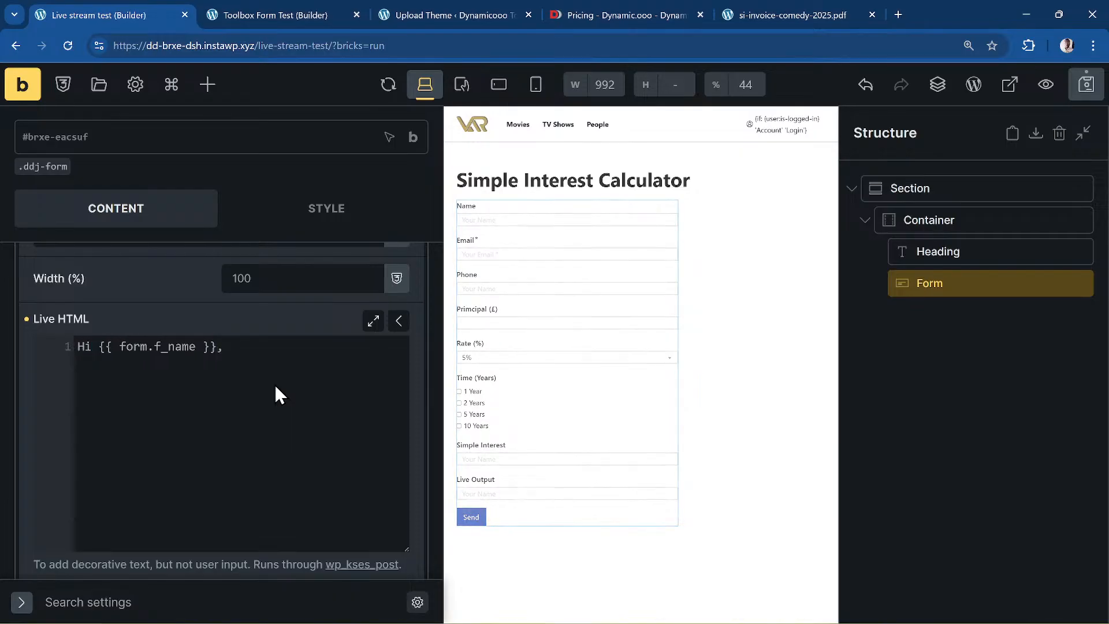
text(thanks)
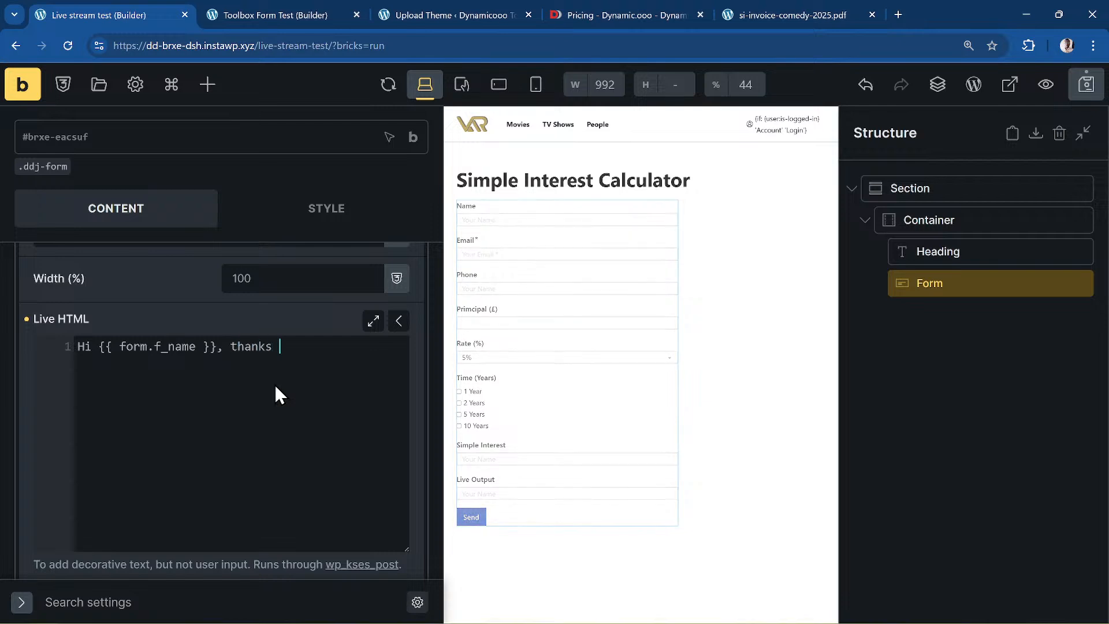
key(BackSpace)
text(you for y)
key(BackSpace)
text(showing interest.)
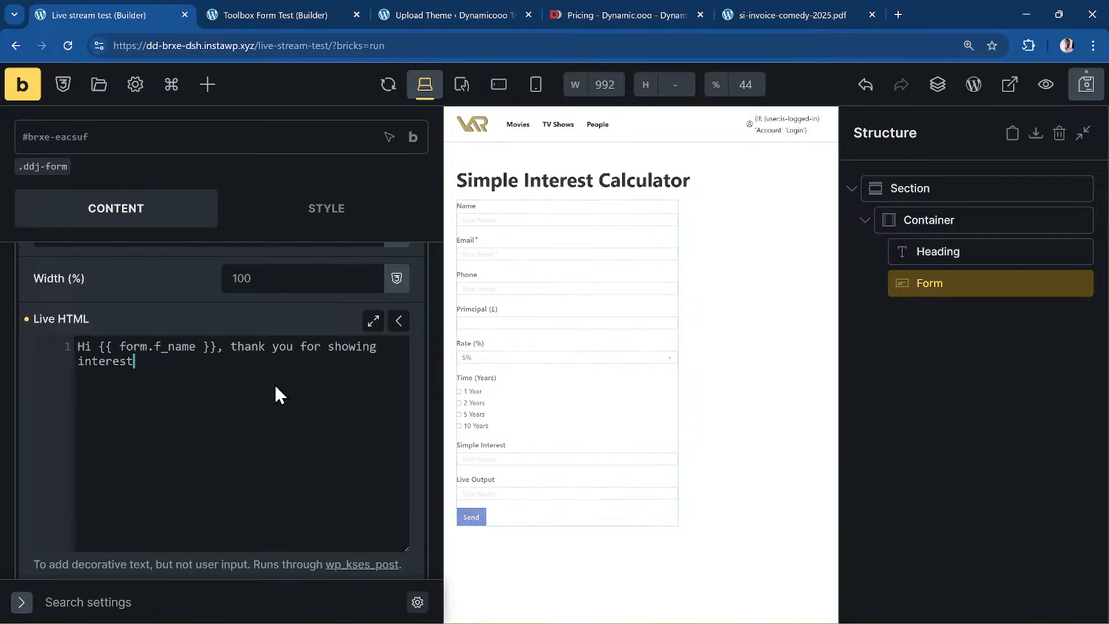
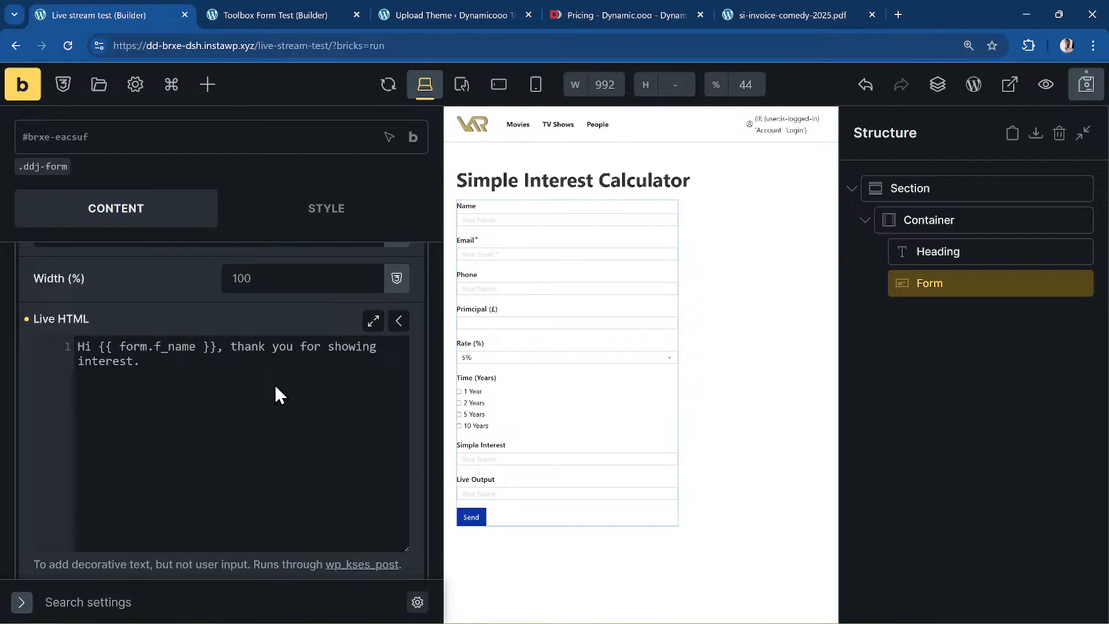
- Append 'The interest is £{{ form.interest }}' to the Live HTML message and save the page
text(The simple)
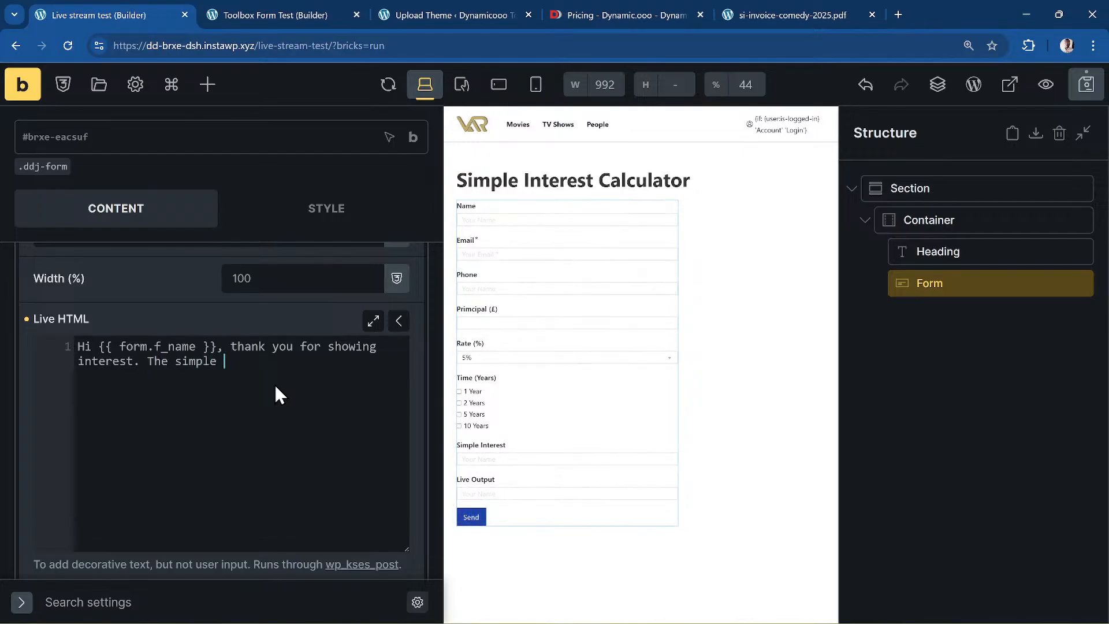
key(BackSpace)
key(BackSpace)
key(BackSpace)
key(BackSpace)
key(BackSpace)
key(BackSpace)
key(BackSpace)
text(interest is £)
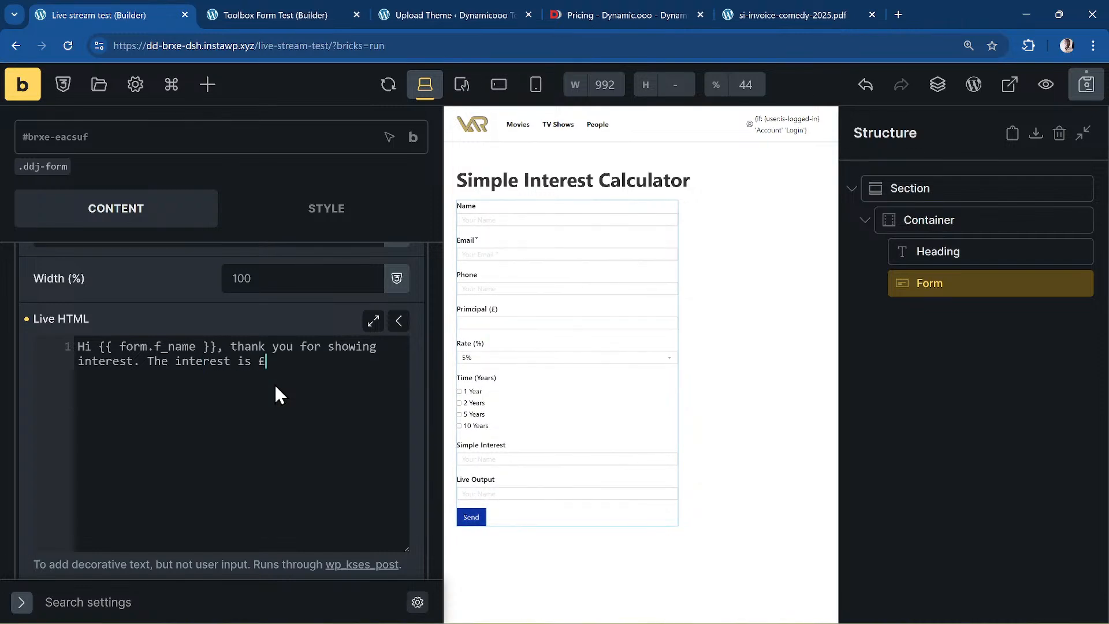
text({{)
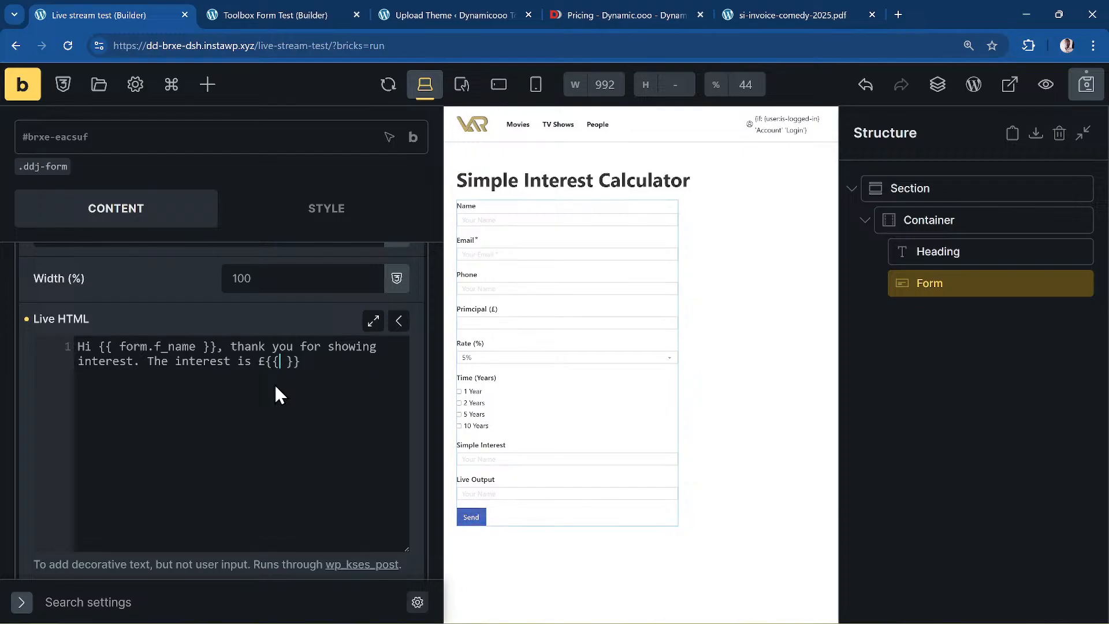
key(Left)
text(form.interest)
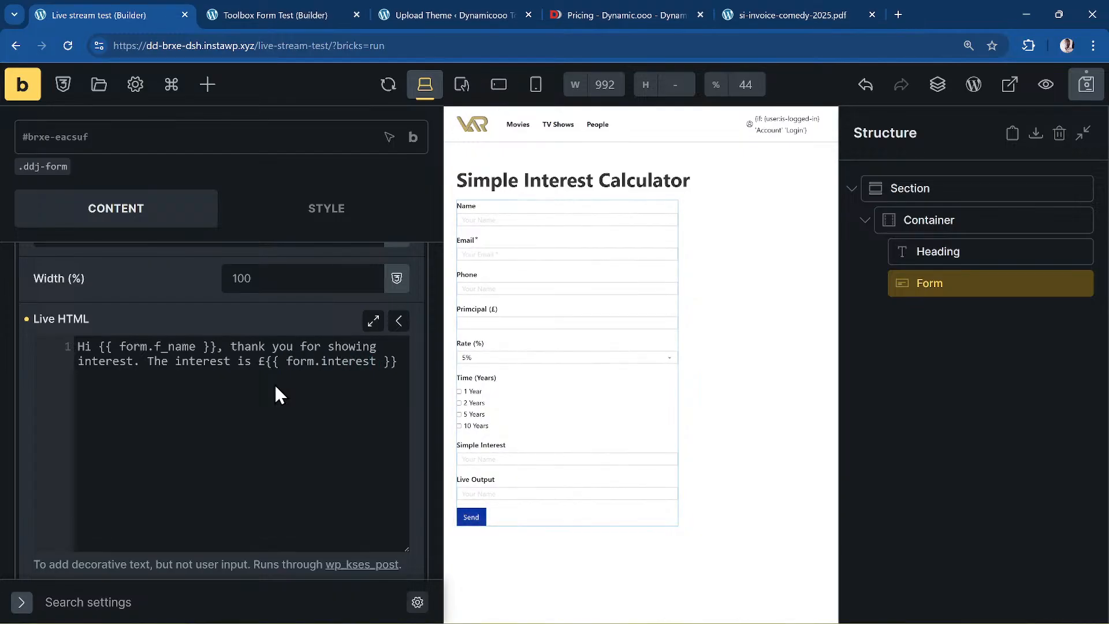
key(Right)
key(Right)
key(Right)
click(1085, 84)
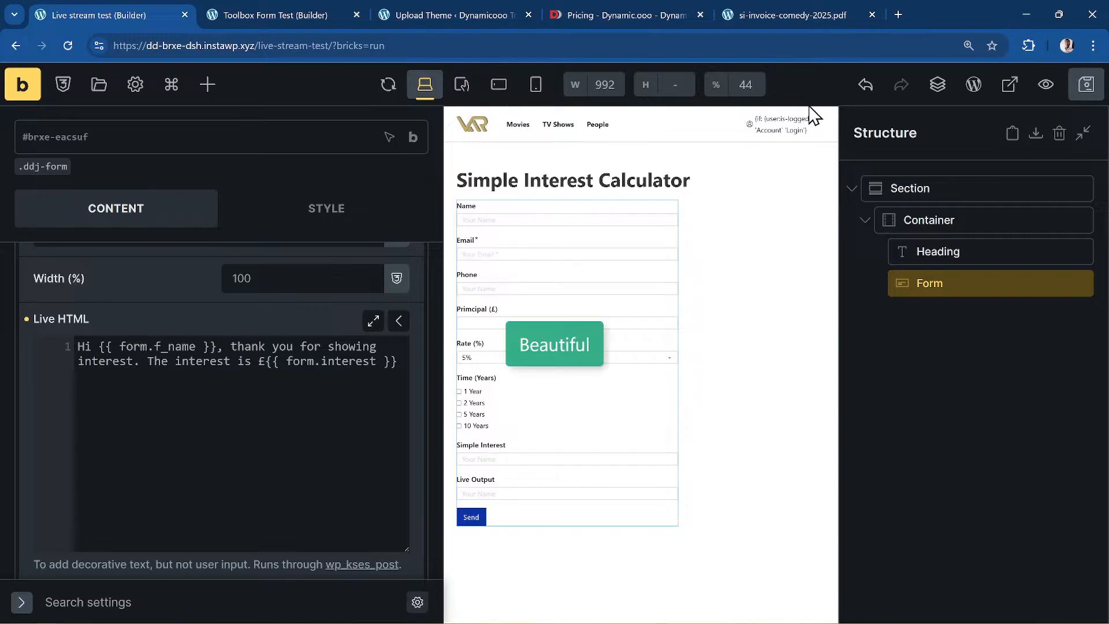
- Test the calculator on the frontend with Principal 1000 and 2 Years, then go back to the builder
click(22, 84)
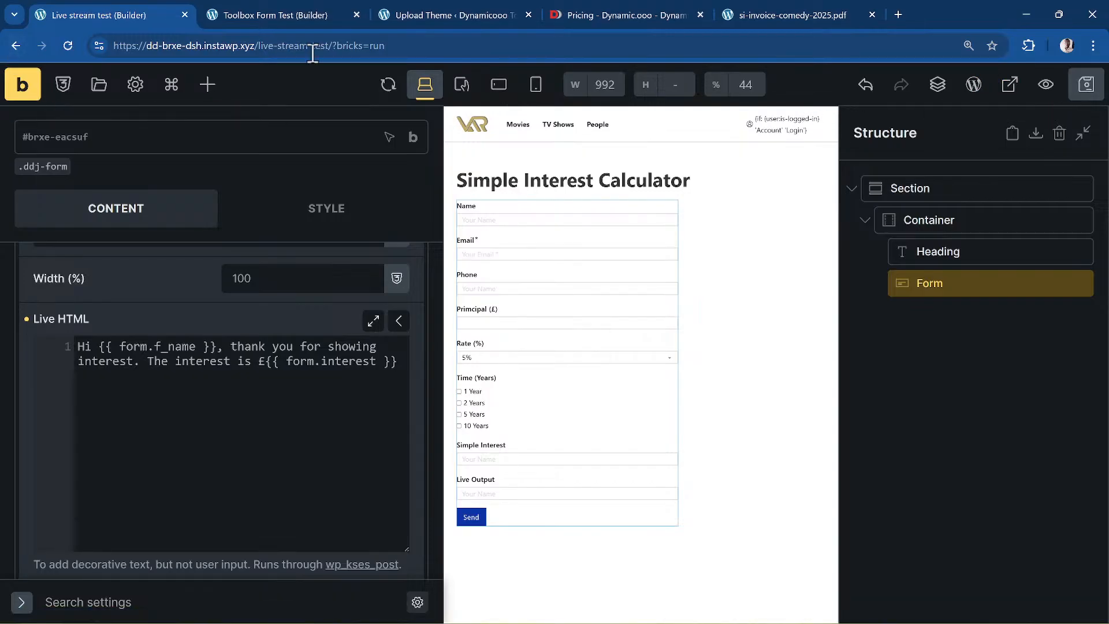
scroll(173, 383, down, 4)
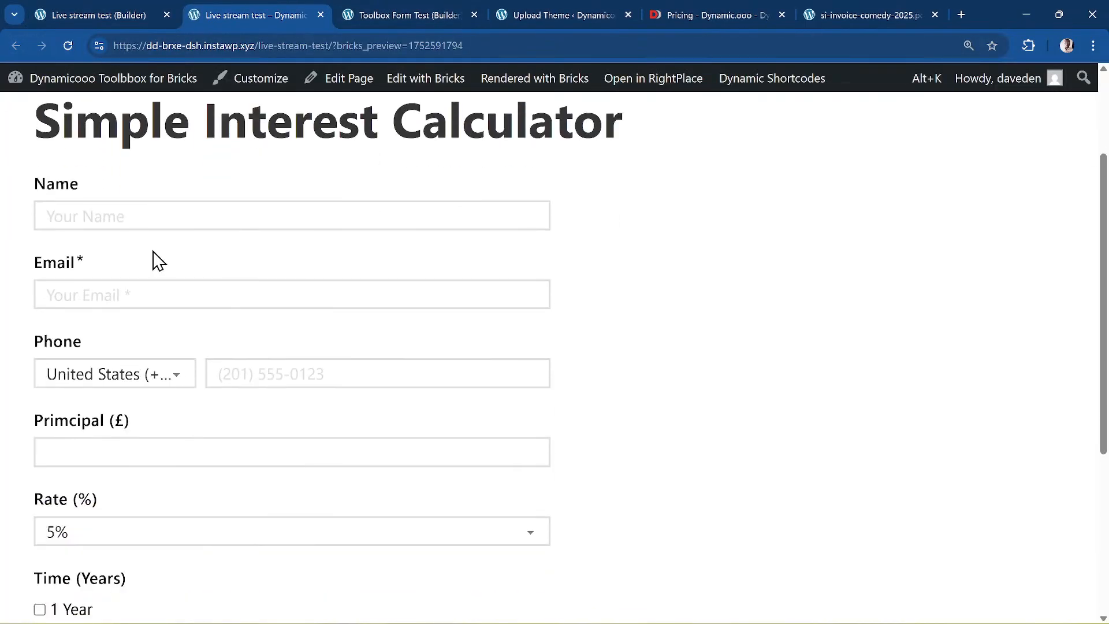
scroll(155, 230, down, 4)
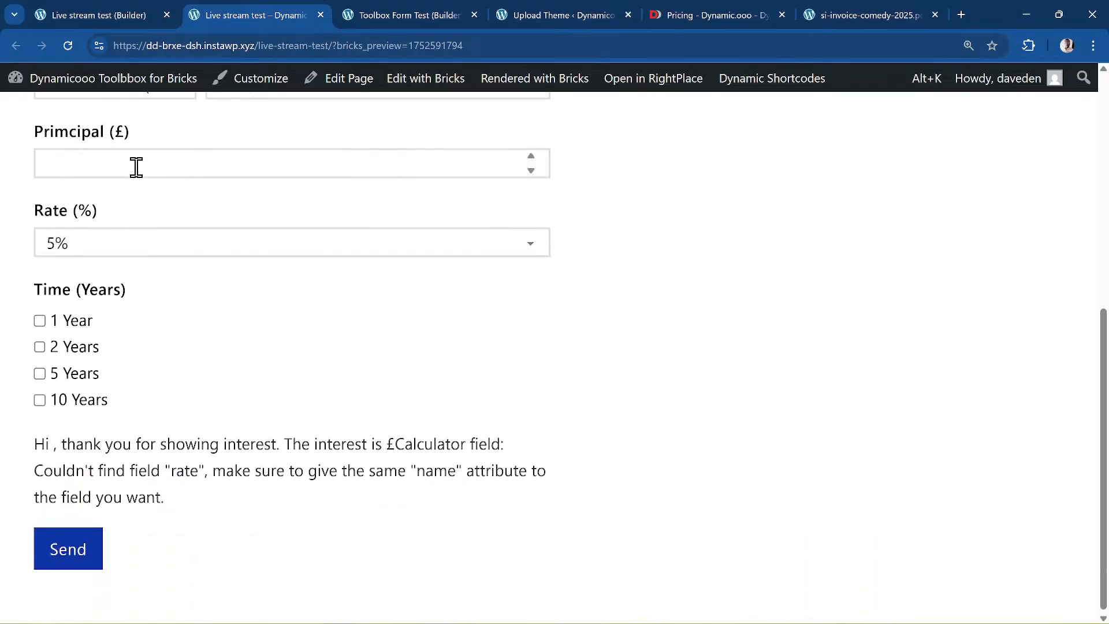
click(137, 166)
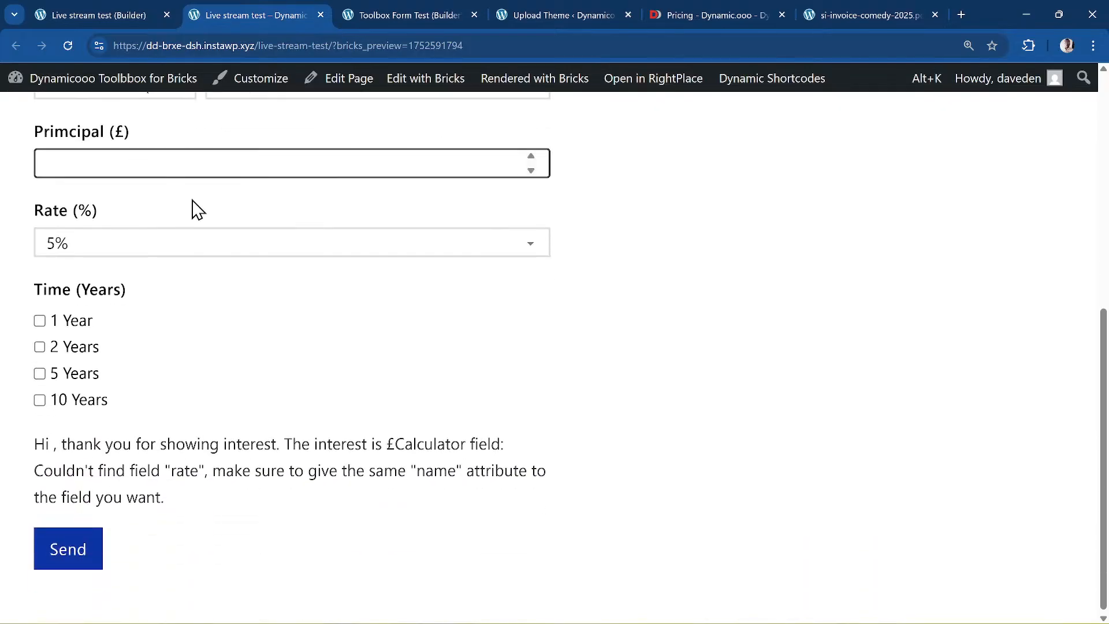
click(39, 347)
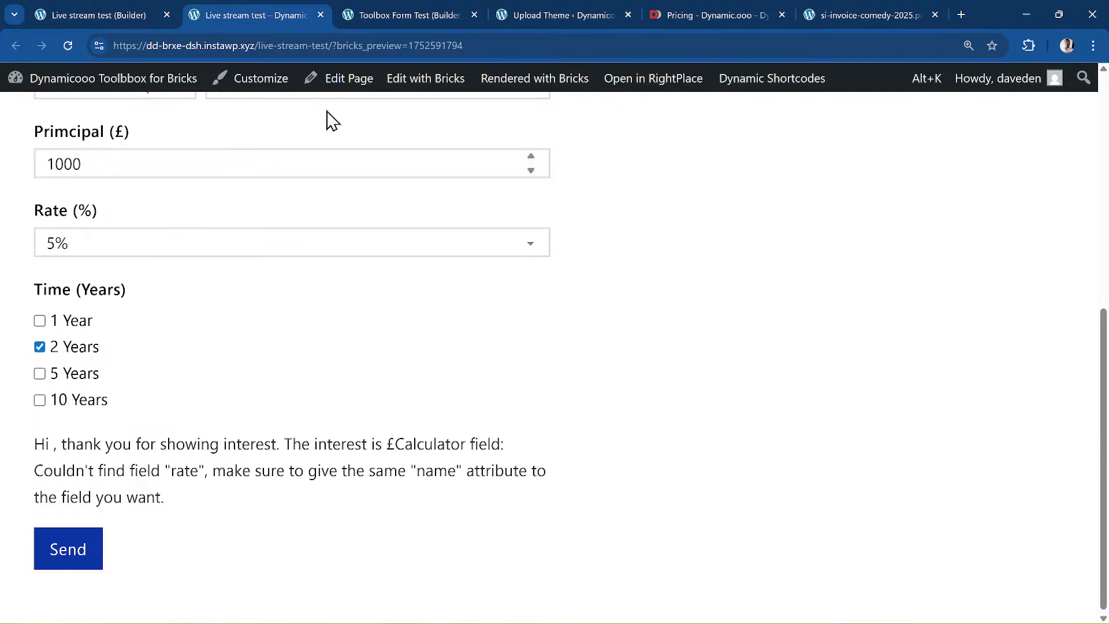
click(105, 7)
- Set the Rate (%) field's name attribute to 'rate'
scroll(191, 347, up, 10)
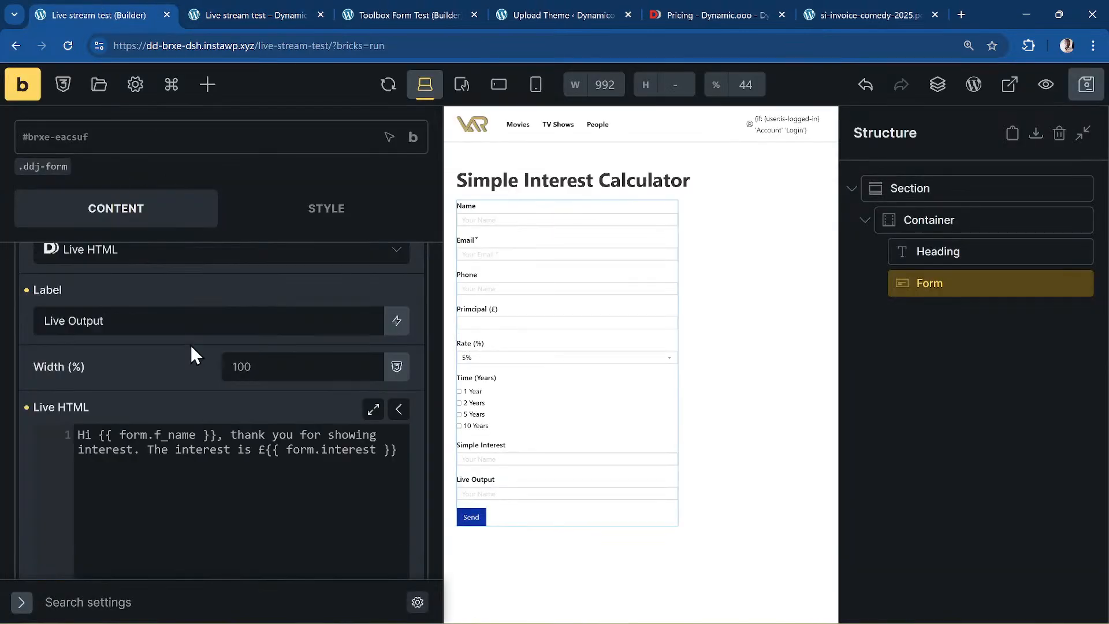
click(133, 481)
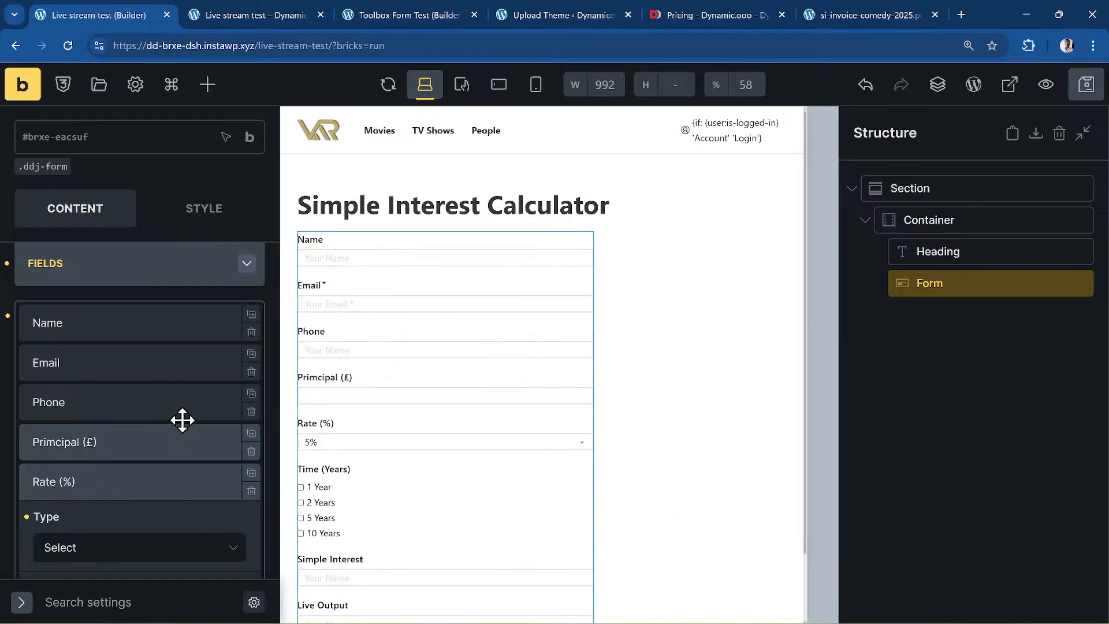
scroll(196, 392, down, 6)
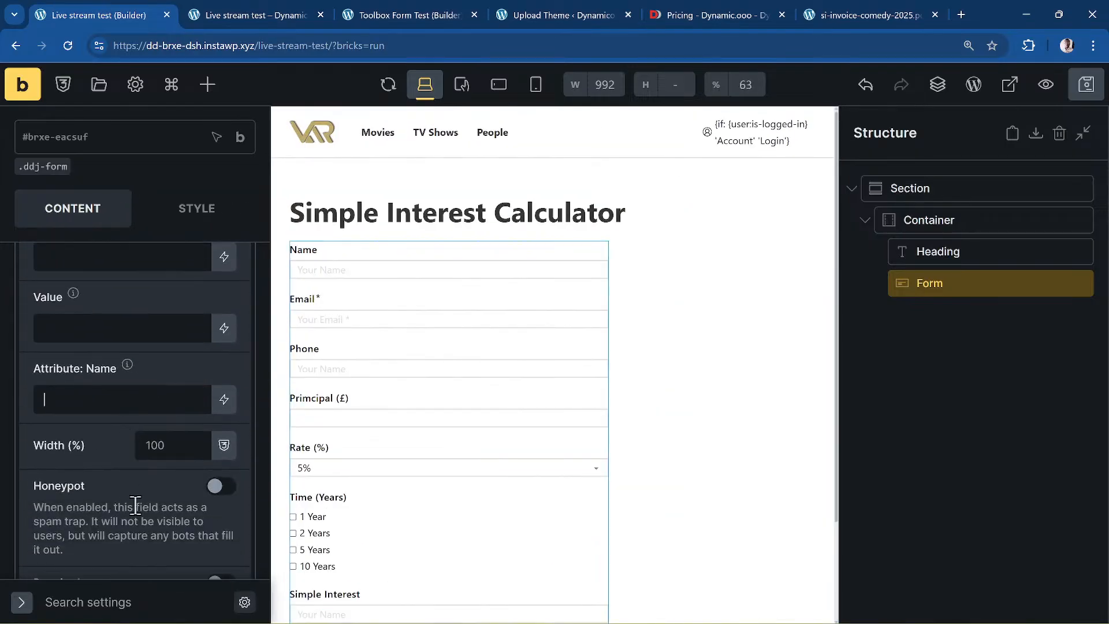
text(rate)
- Set the Time (years) field's name attribute to 'time' and save the page
scroll(67, 458, down, 4)
scroll(67, 456, down, 5)
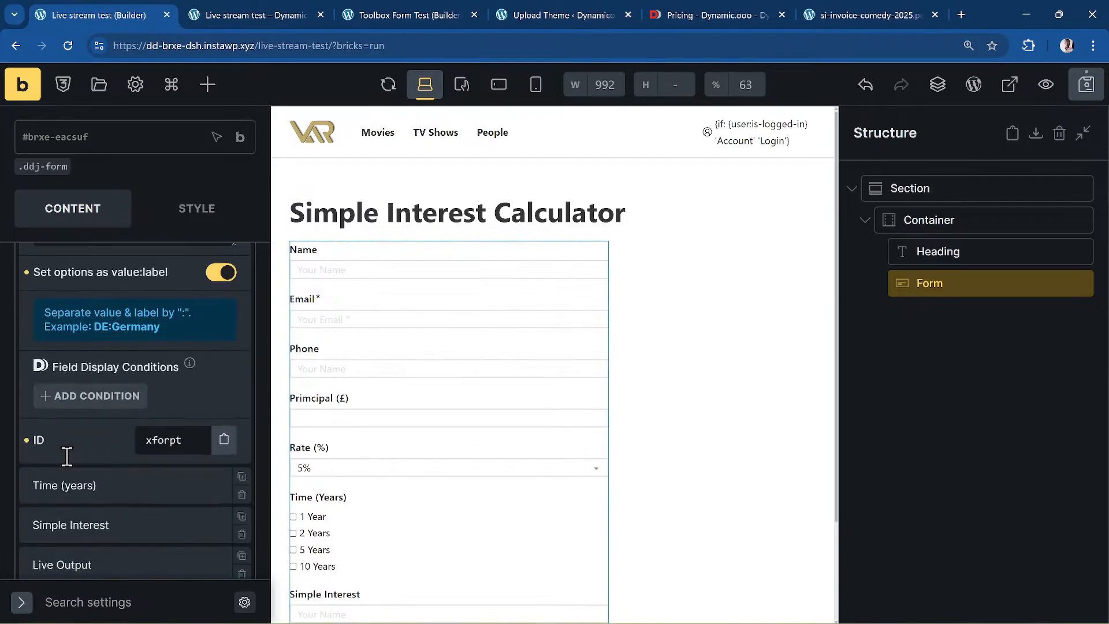
click(109, 421)
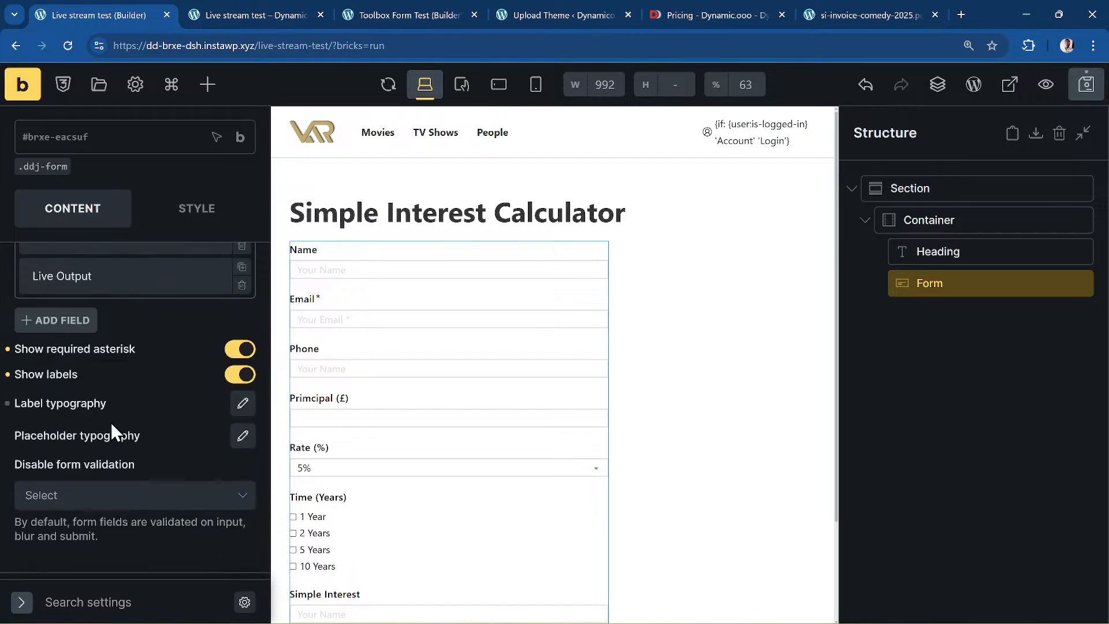
scroll(111, 422, up, 6)
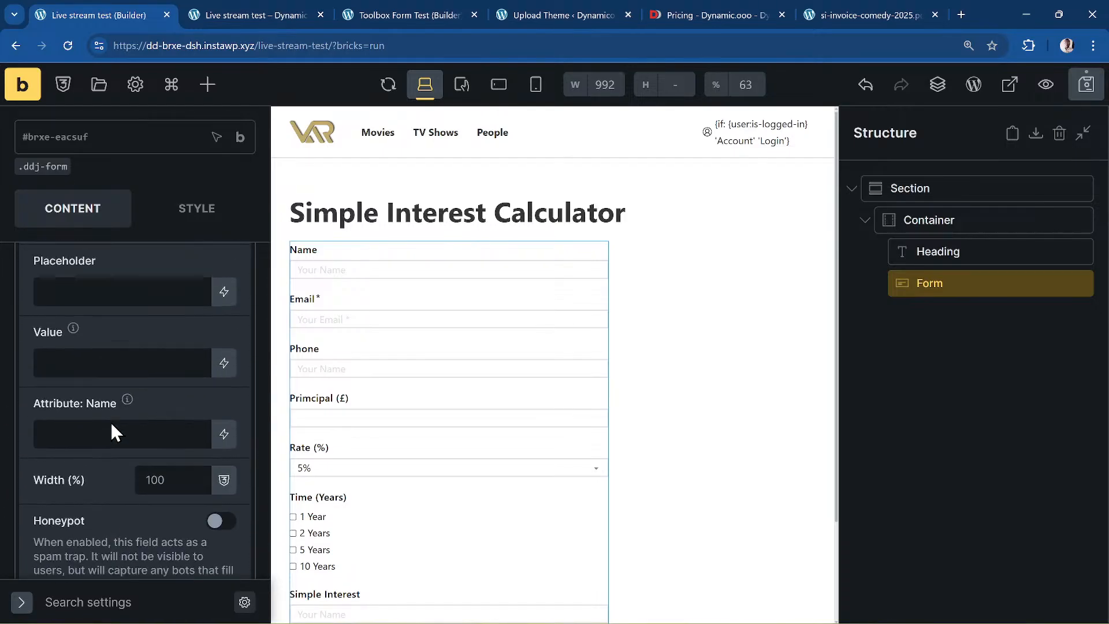
click(95, 433)
text(time)
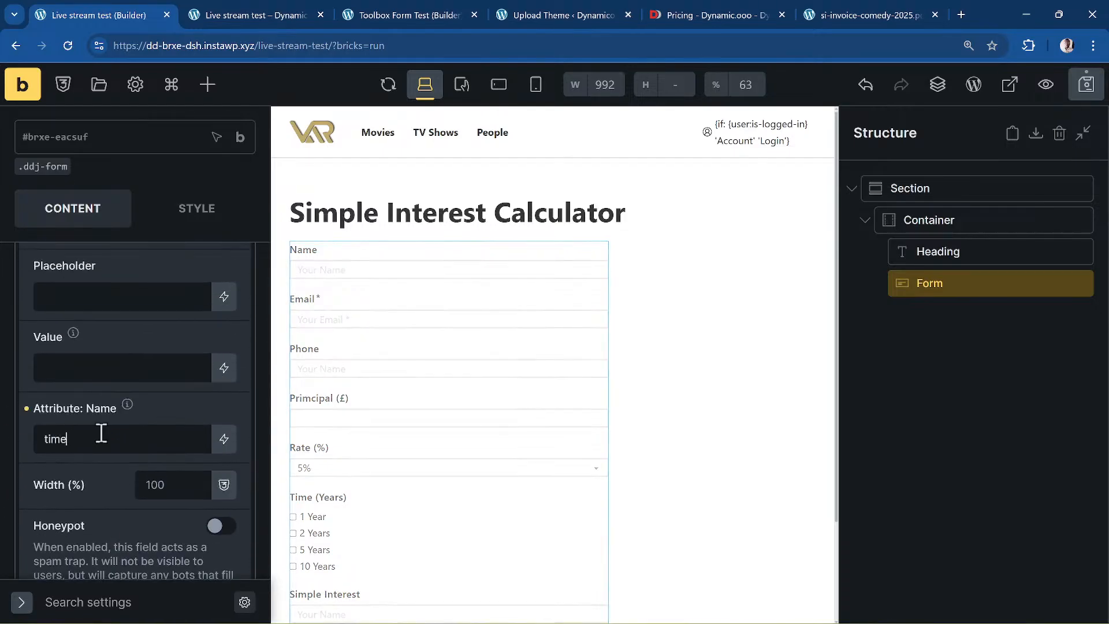
key(ctrl+s)
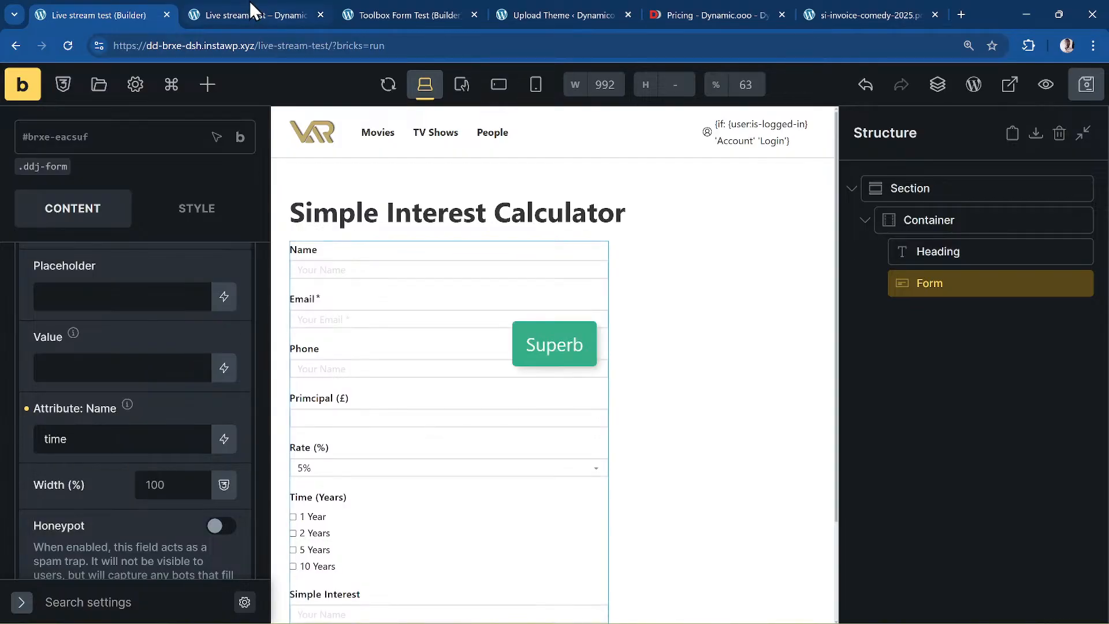
- Retest the frontend preview with Principal 1000 and 2 Years
click(249, 15)
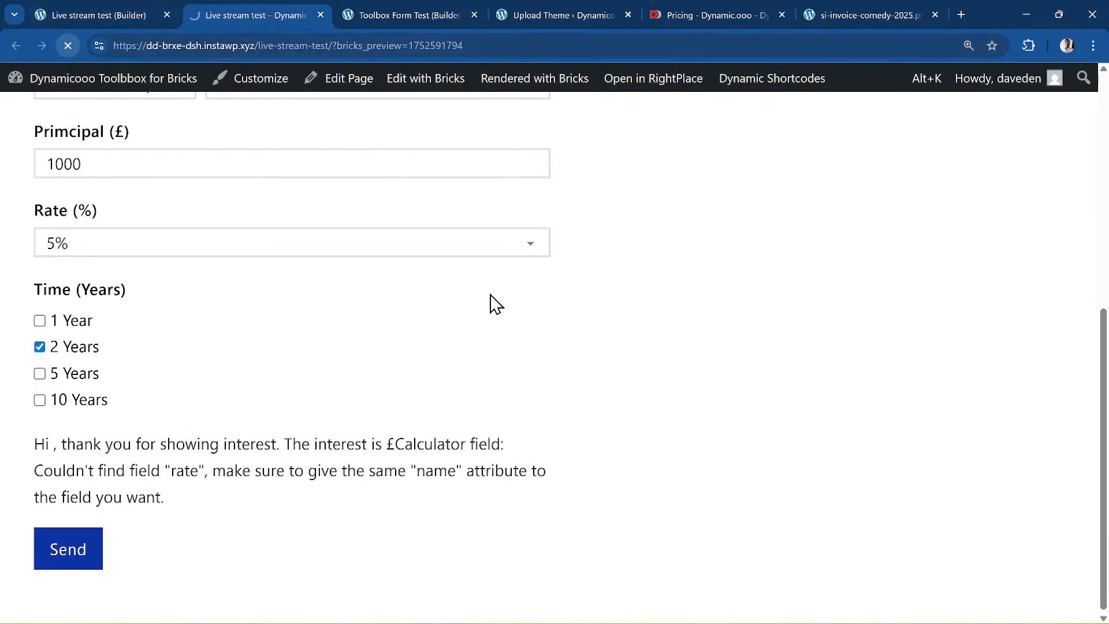
scroll(230, 351, up, 3)
click(135, 314)
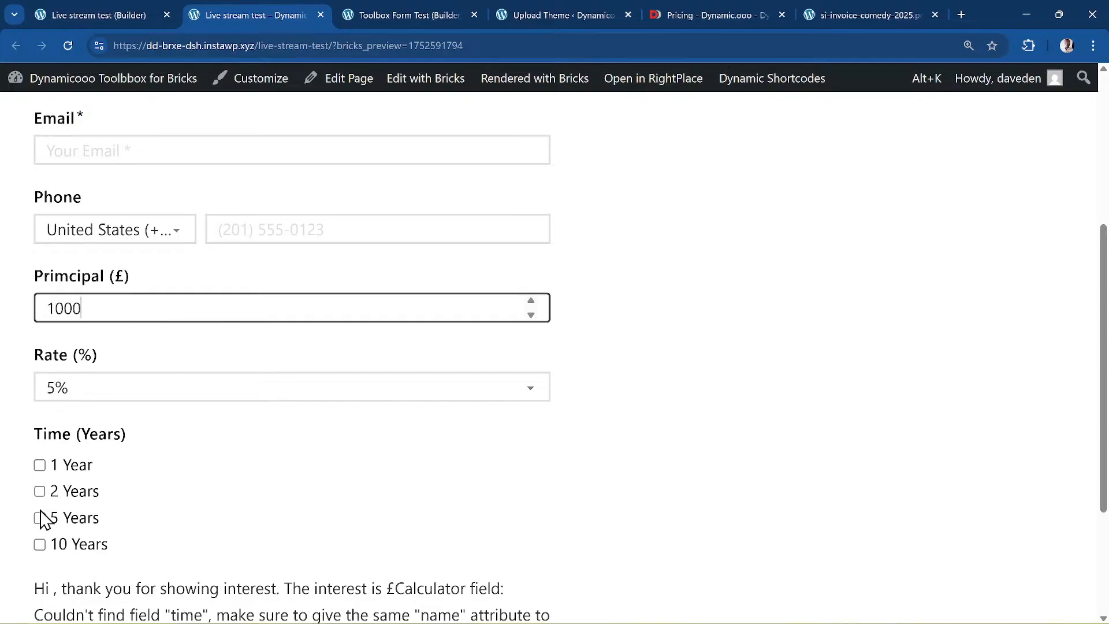
click(39, 491)
scroll(438, 459, down, 2)
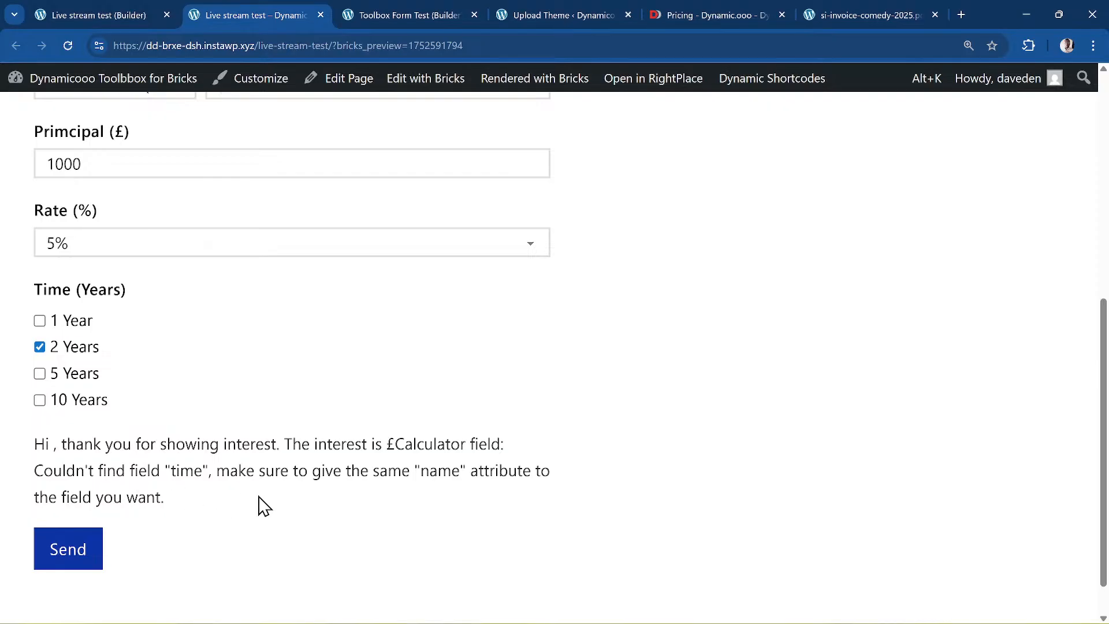
- Review the Time (years) and Simple Interest field settings in the builder
click(138, 9)
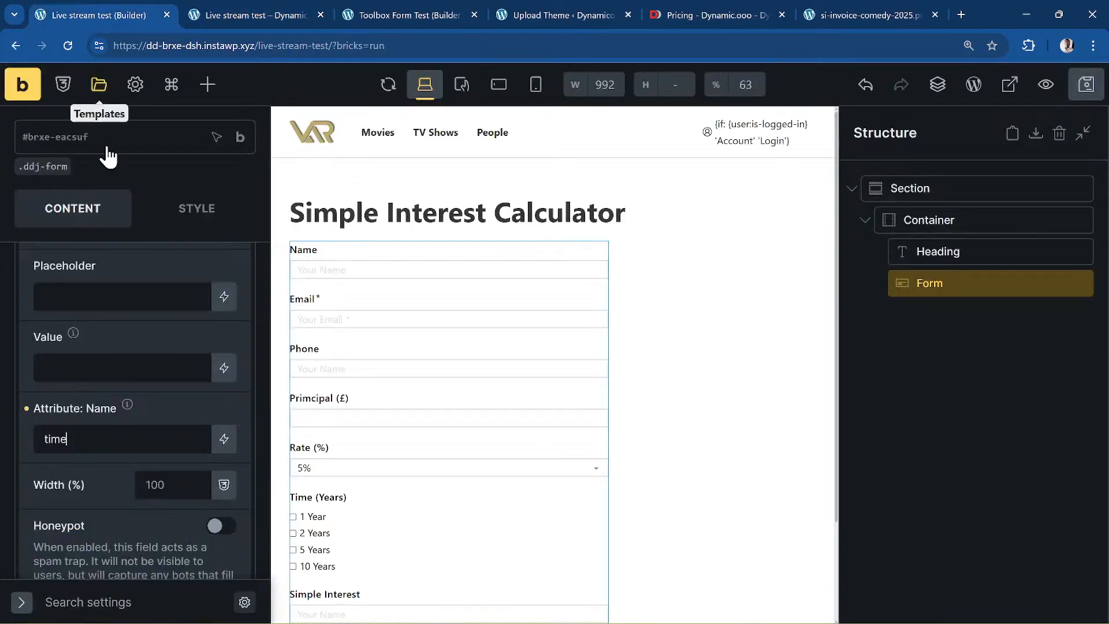
scroll(161, 397, up, 5)
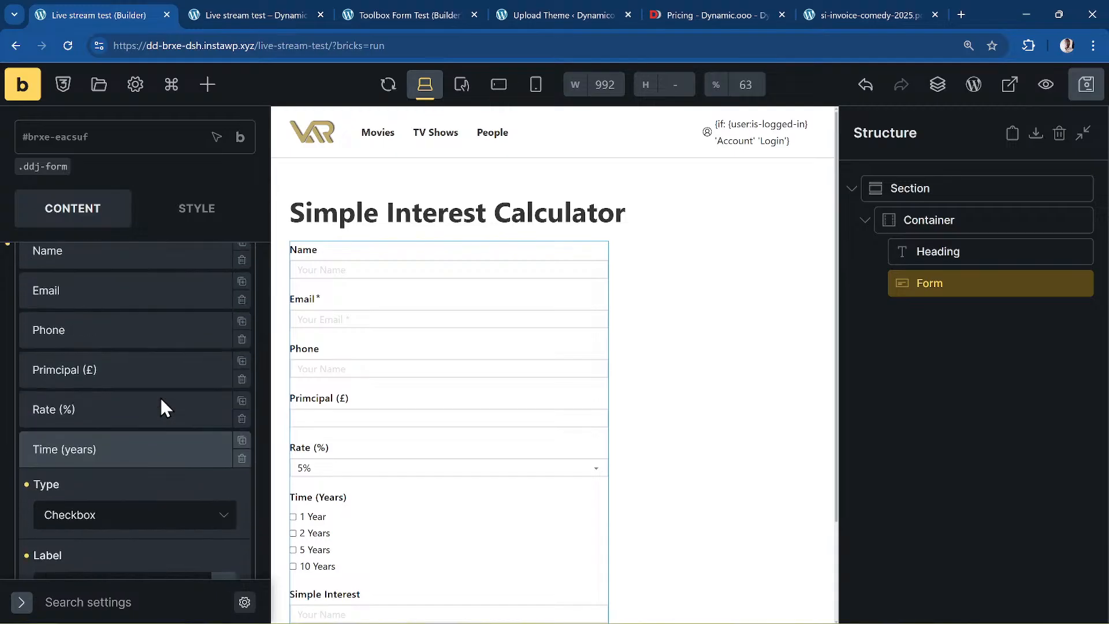
double_click(140, 448)
scroll(141, 447, down, 4)
scroll(141, 447, down, 3)
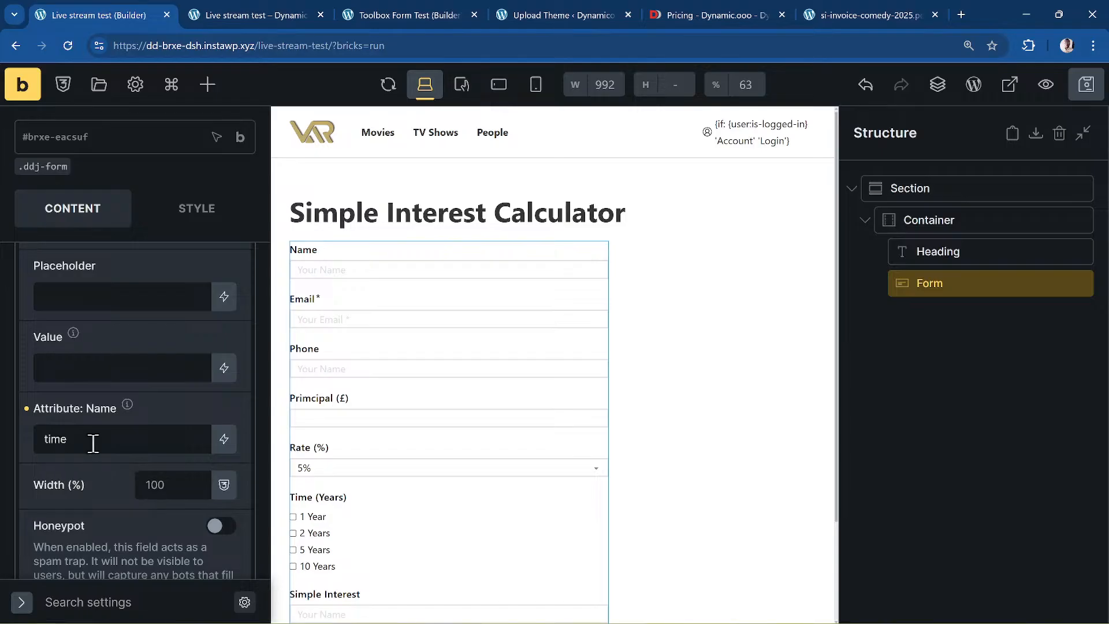
scroll(104, 436, down, 6)
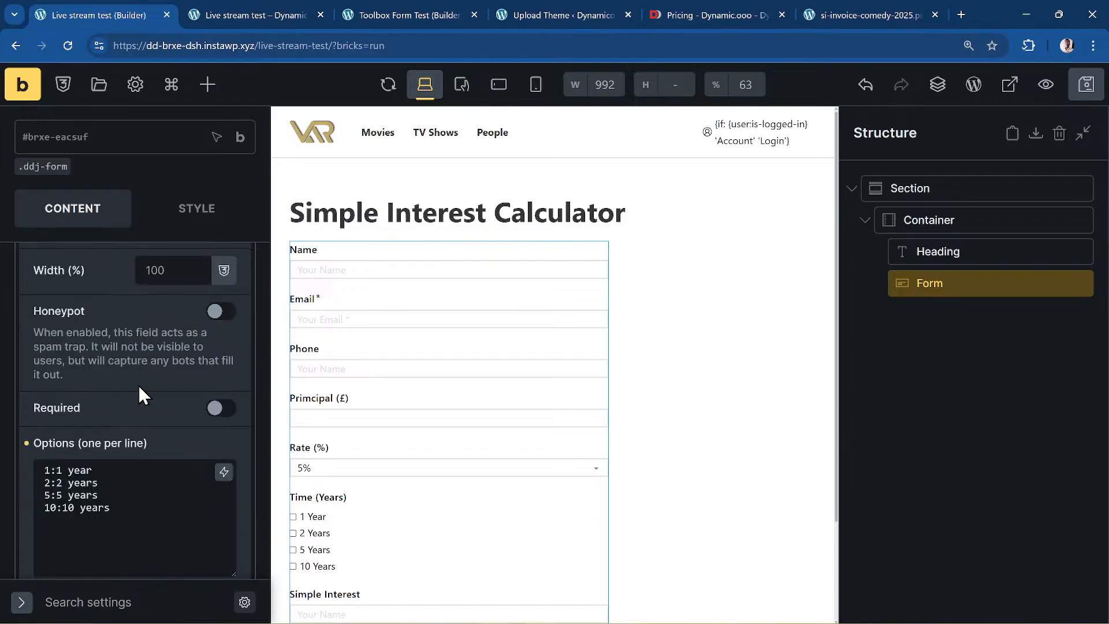
scroll(139, 384, up, 10)
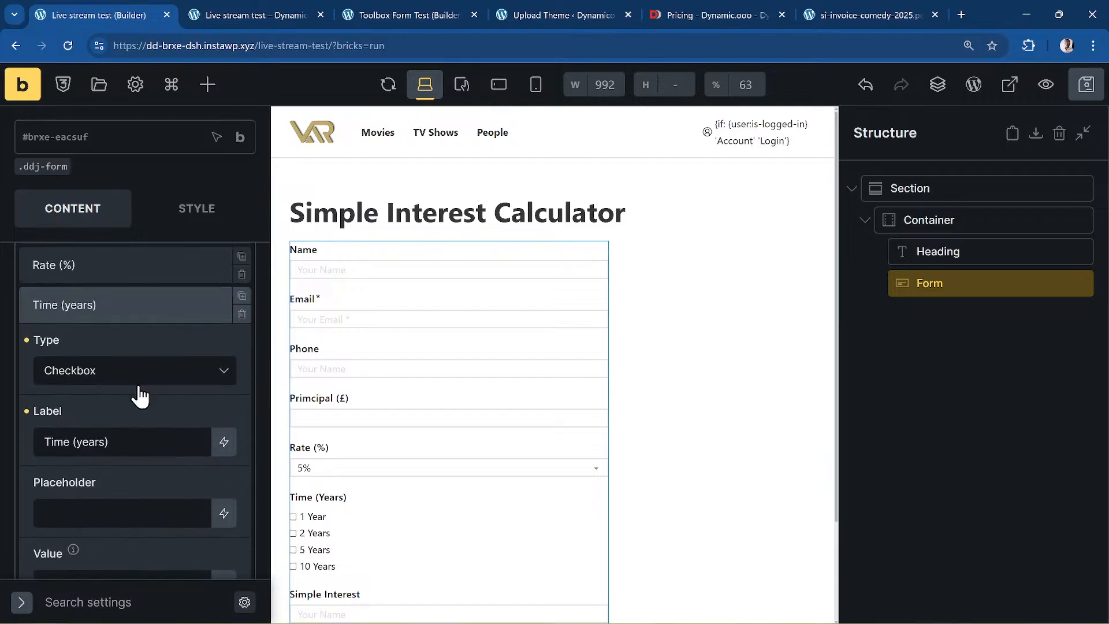
scroll(141, 466, down, 5)
scroll(140, 465, down, 1)
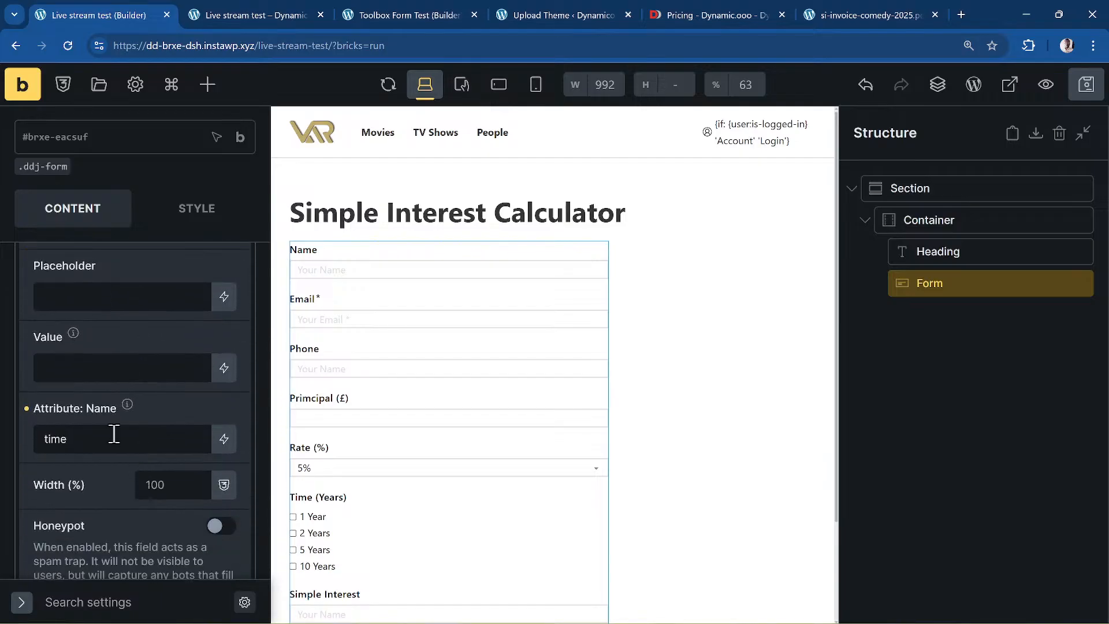
scroll(144, 451, down, 4)
scroll(147, 479, down, 8)
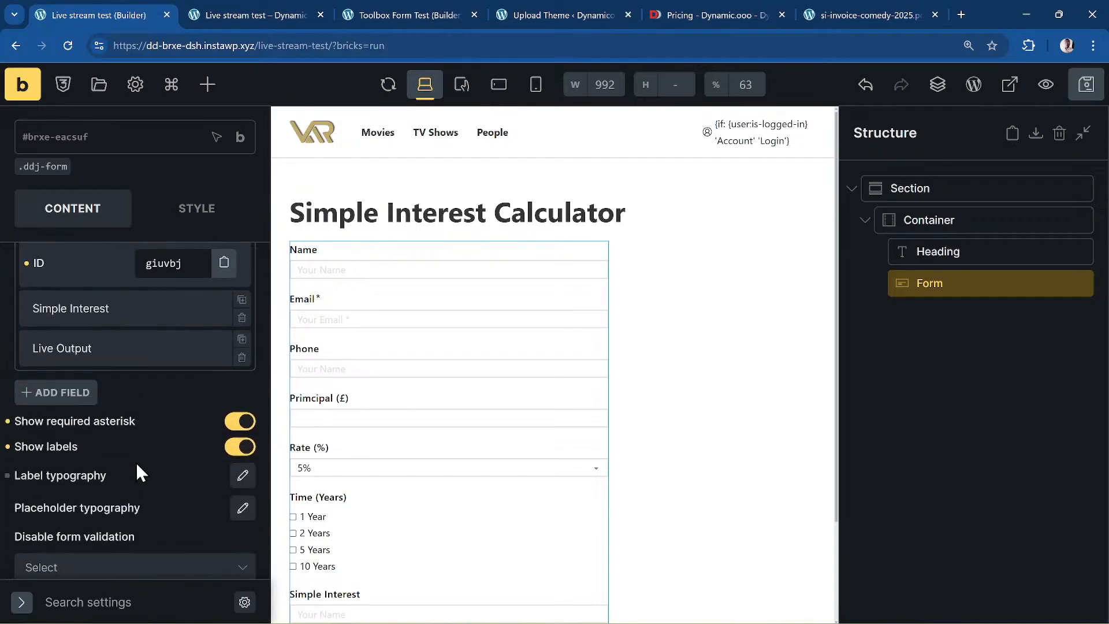
scroll(125, 352, down, 5)
scroll(124, 352, up, 10)
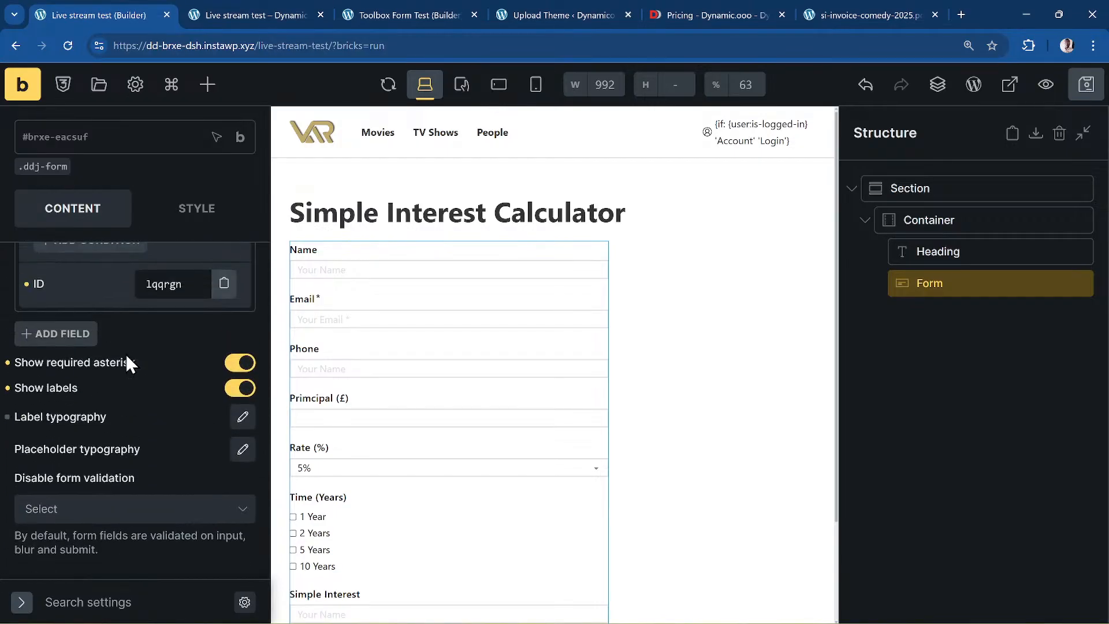
scroll(126, 356, up, 4)
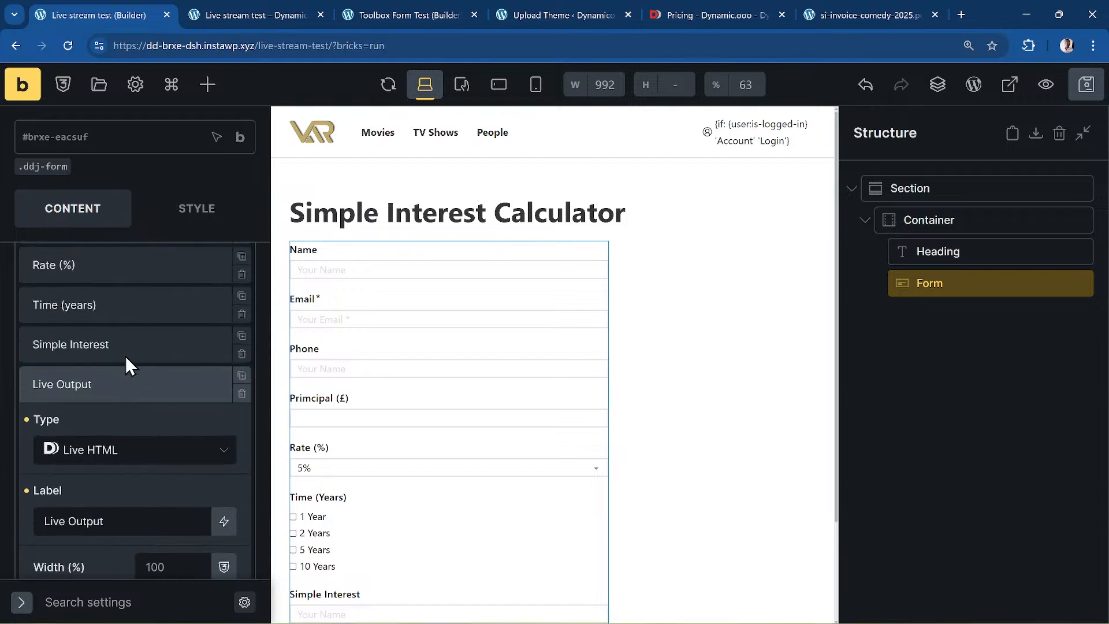
click(125, 347)
scroll(141, 394, down, 6)
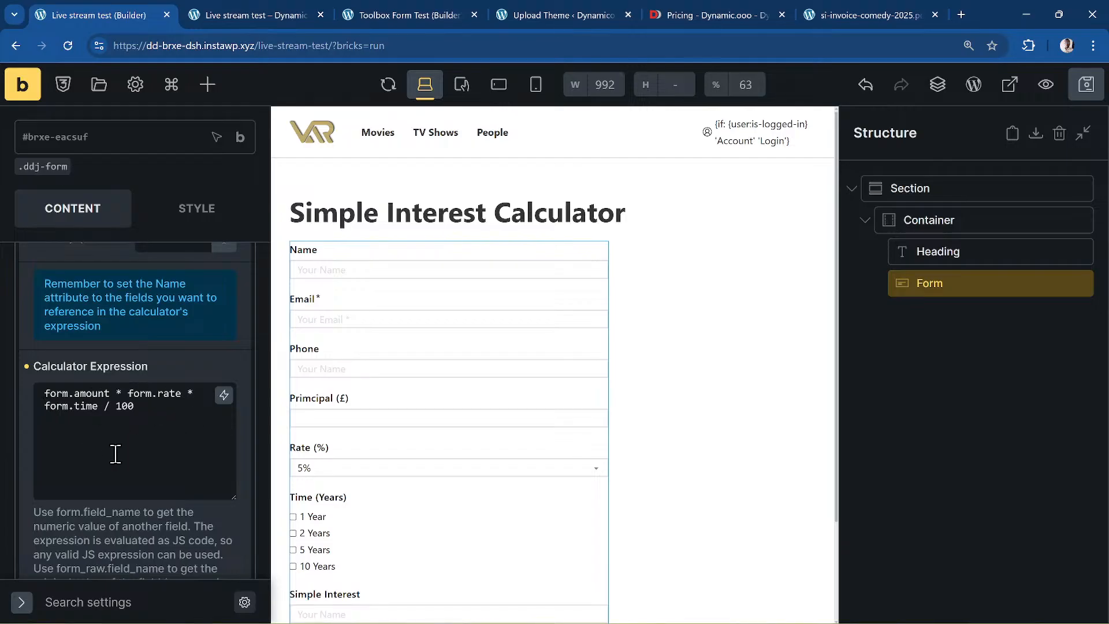
- Save, recheck the preview's missing 'time' error, and select 'time' in the Calculator Expression
key(ctrl+s)
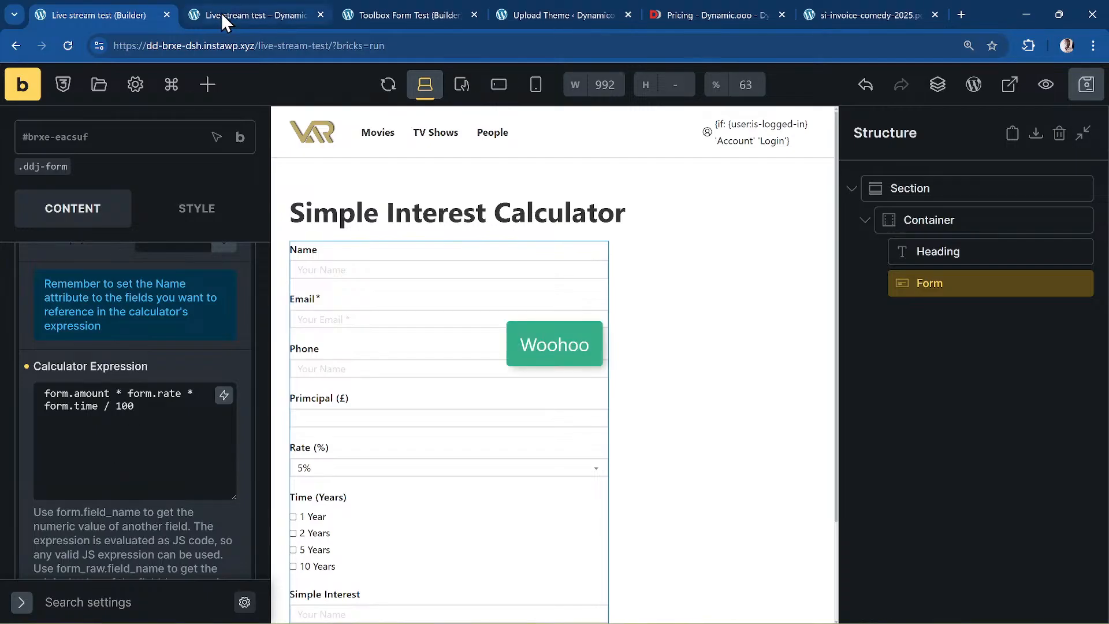
click(220, 12)
click(67, 46)
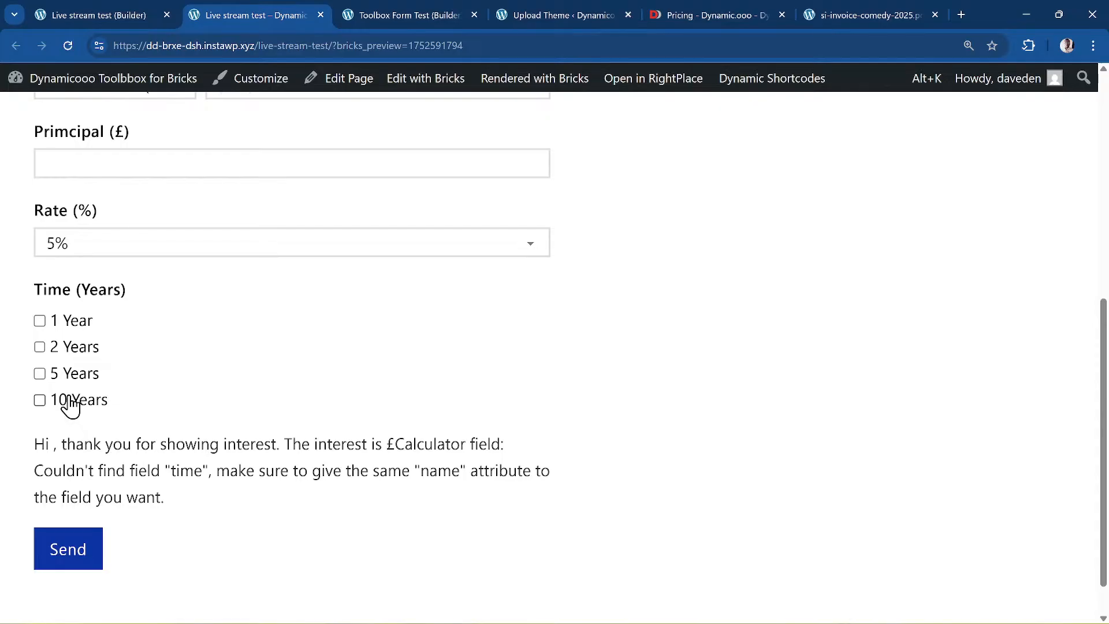
click(110, 13)
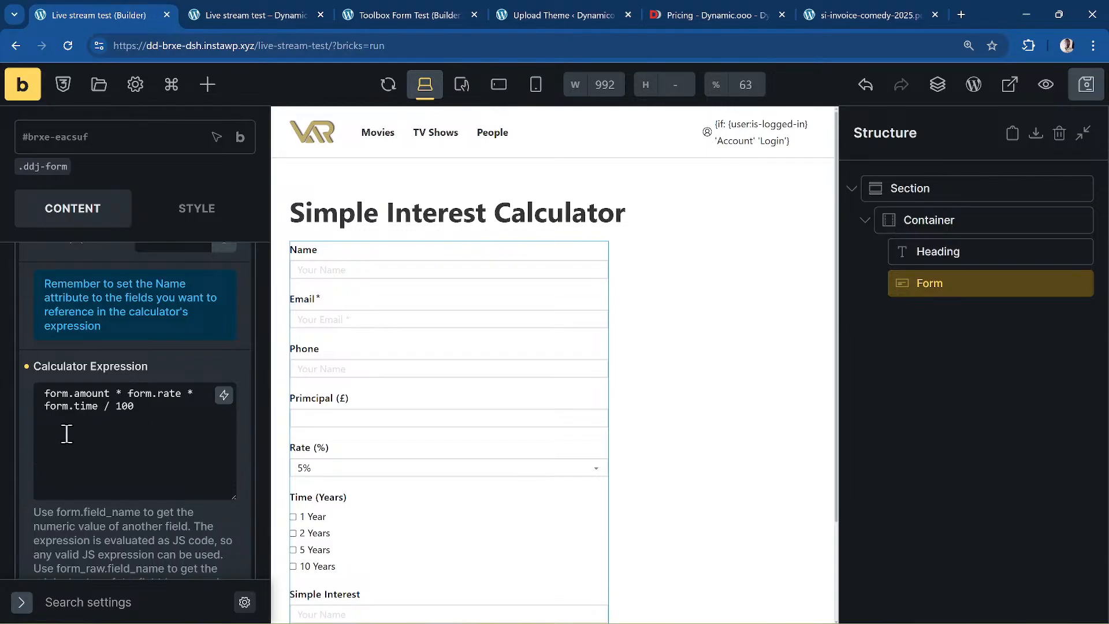
double_click(80, 407)
- Rename 'time' to 'times' in the expression and the Time field's name attribute, then save
text(times)
scroll(154, 347, up, 8)
click(118, 453)
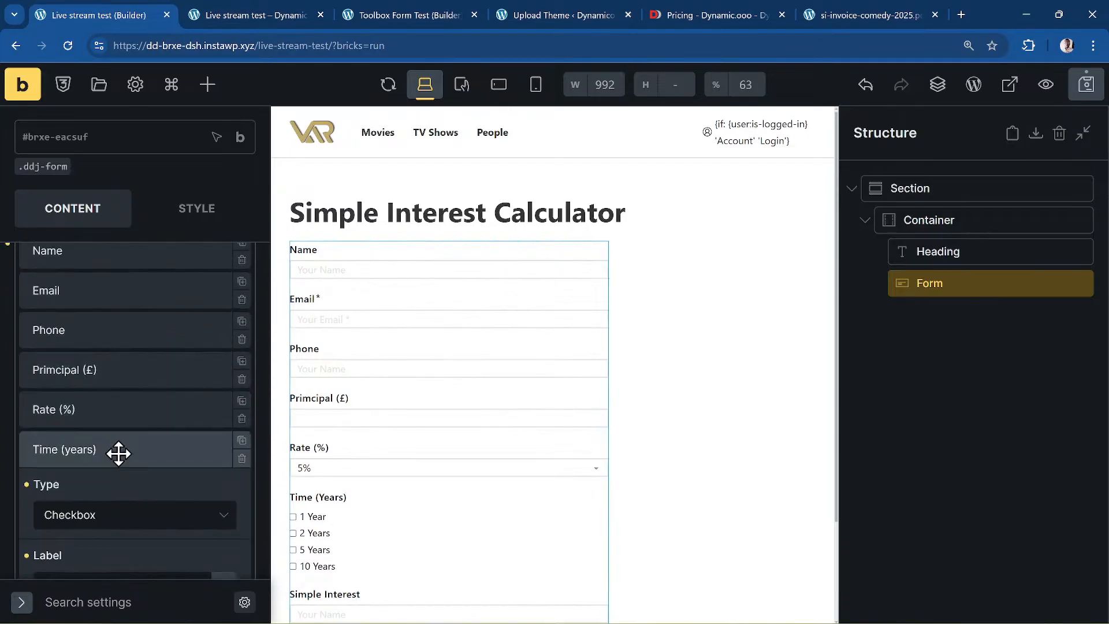
scroll(165, 409, down, 6)
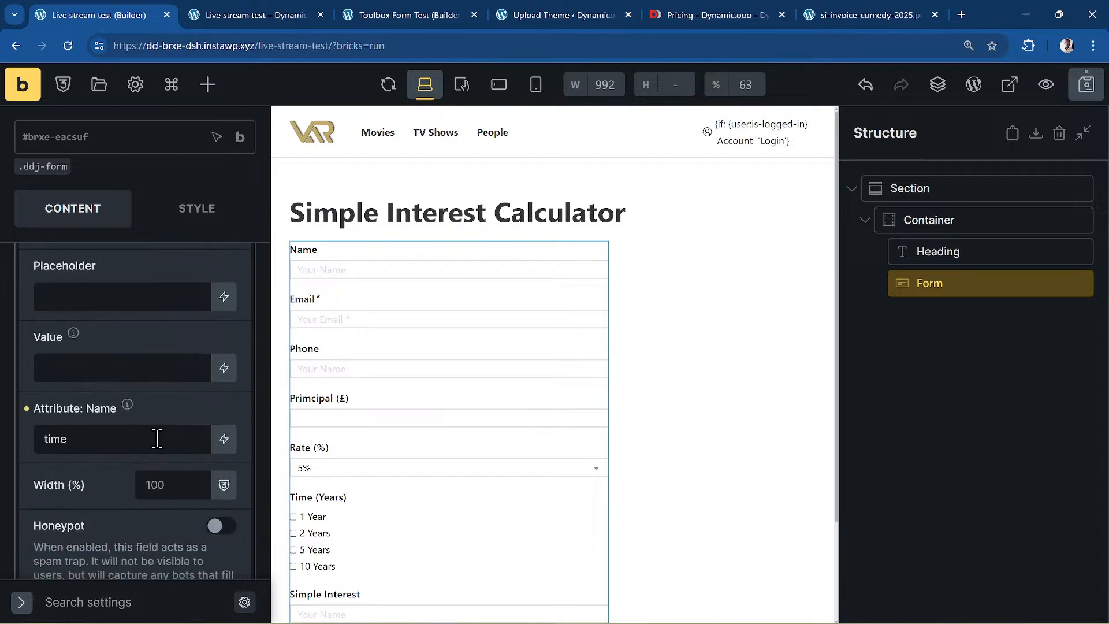
double_click(157, 439)
text(times)
key(ctrl+s)
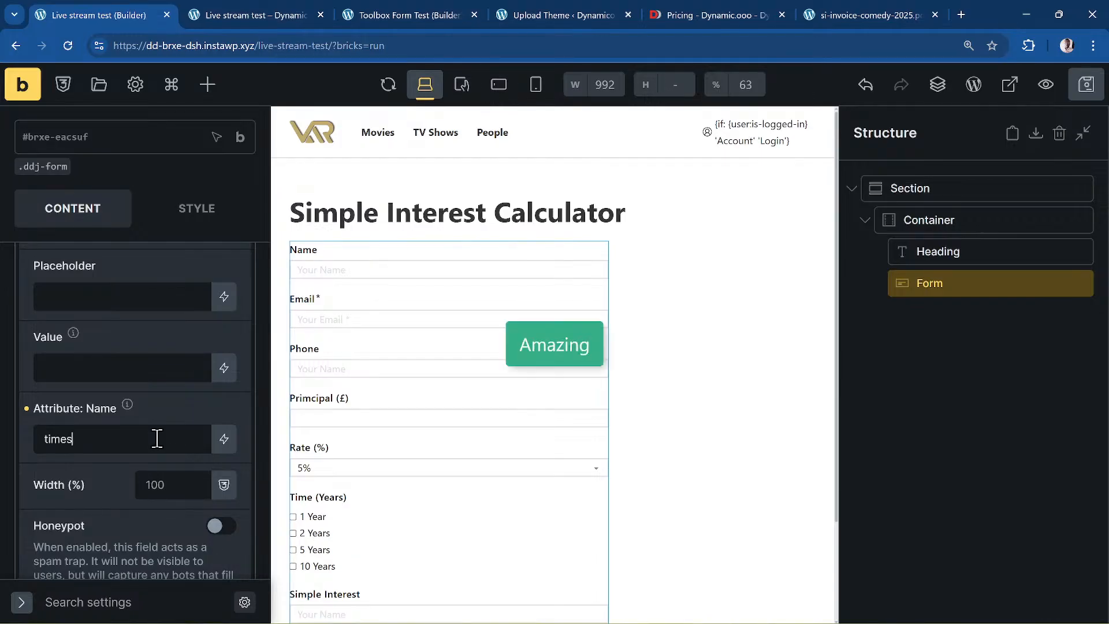
- Reload the frontend preview and test it with 10 Years
click(248, 15)
click(68, 45)
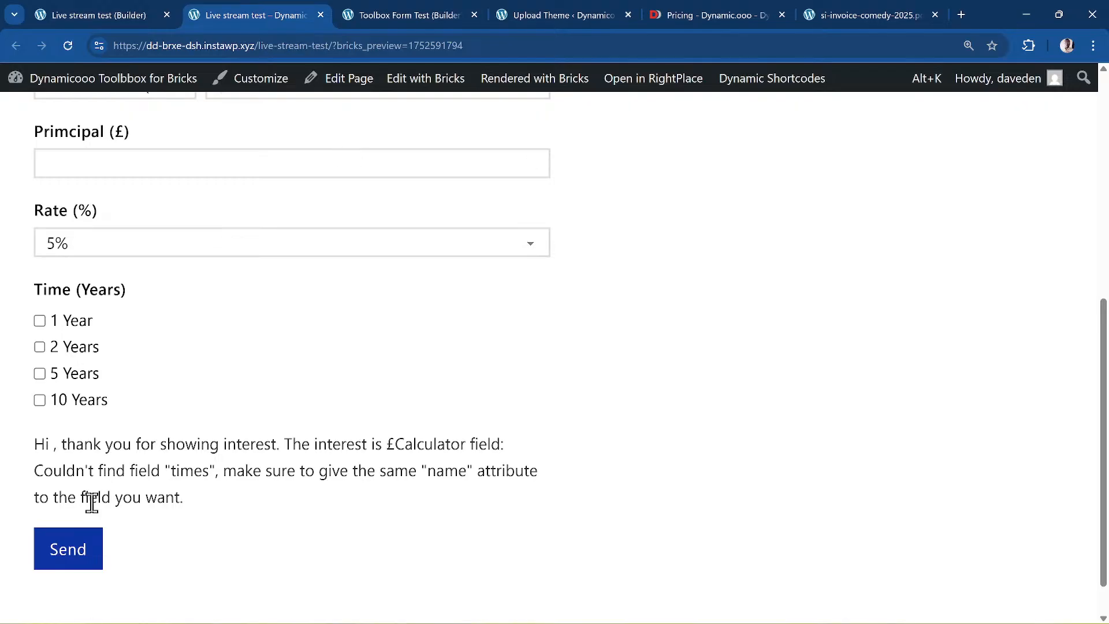
click(91, 405)
- Back in the builder, expand the Live Output field in the form's fields list
click(102, 15)
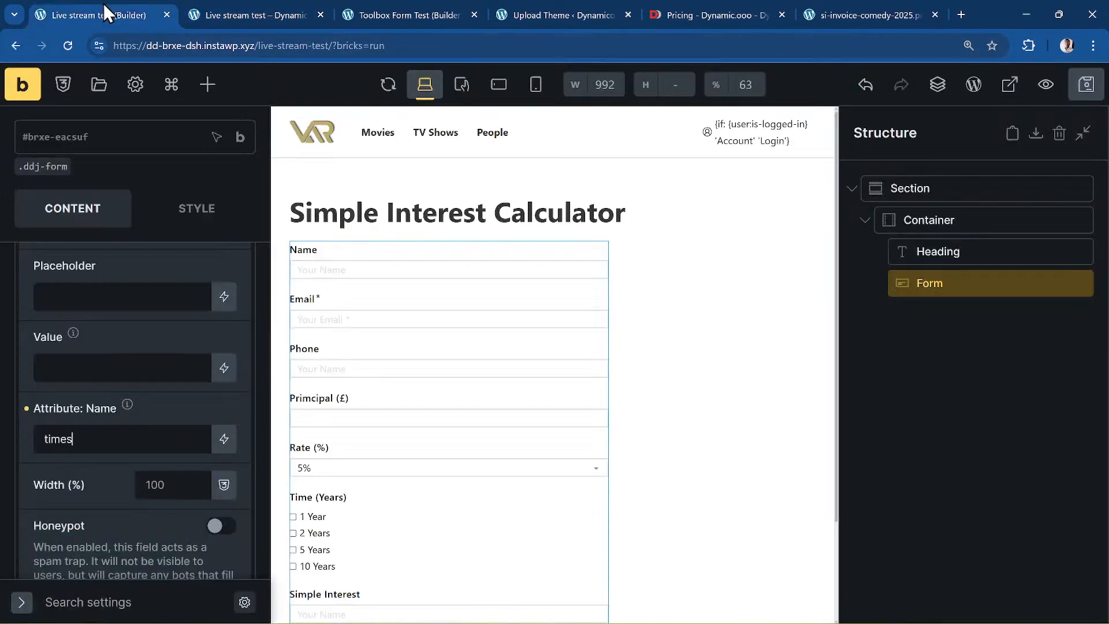
scroll(52, 511, down, 3)
scroll(50, 508, down, 3)
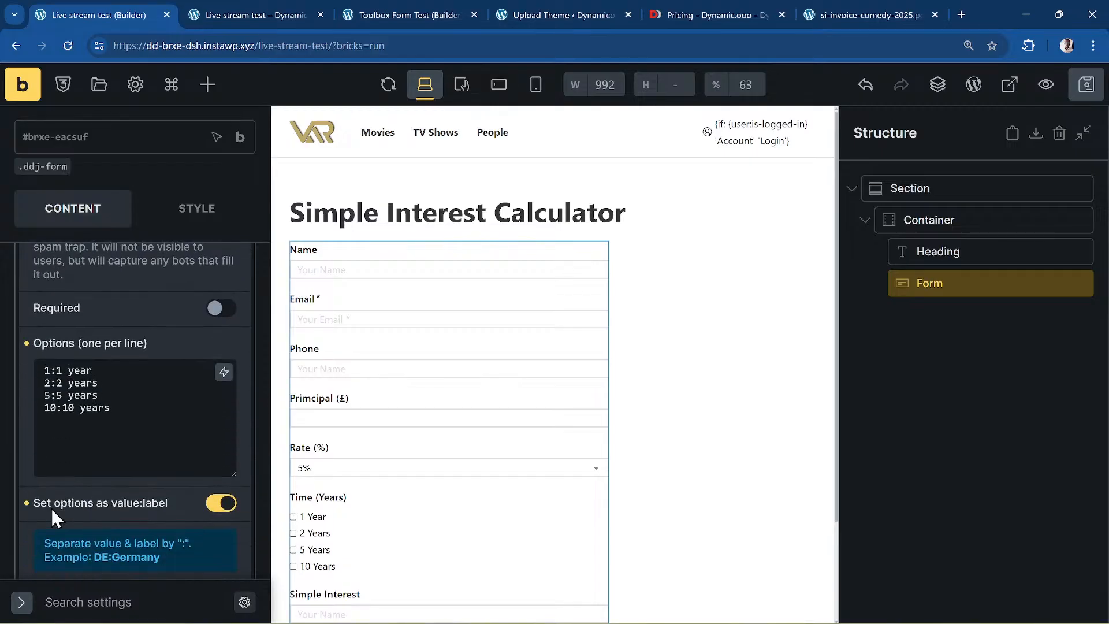
scroll(46, 504, down, 2)
scroll(47, 505, down, 4)
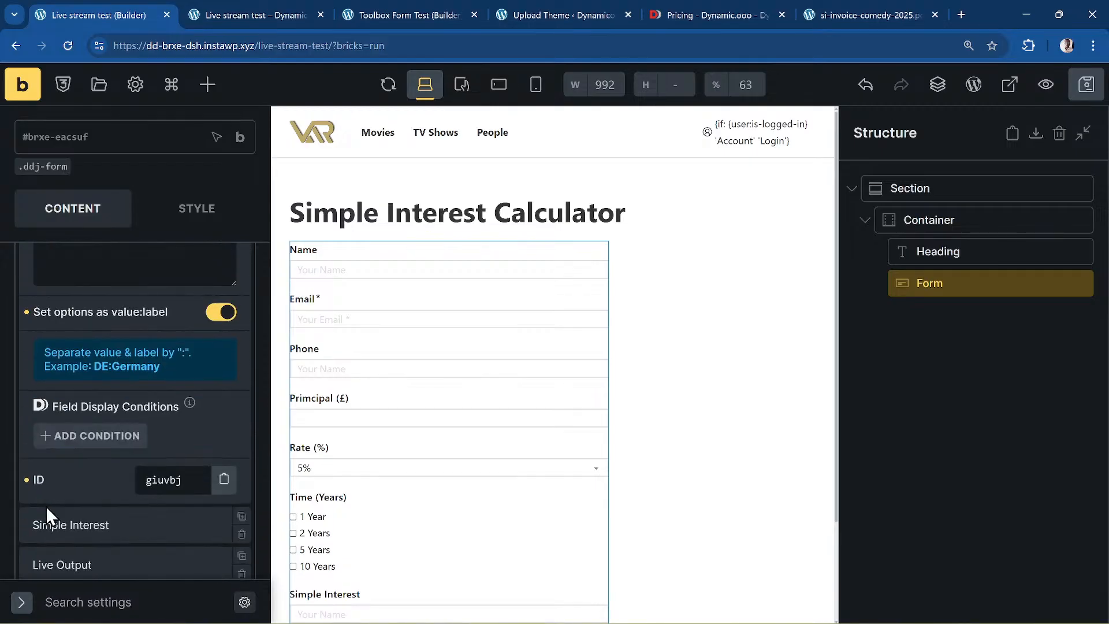
scroll(46, 506, down, 2)
scroll(46, 505, down, 1)
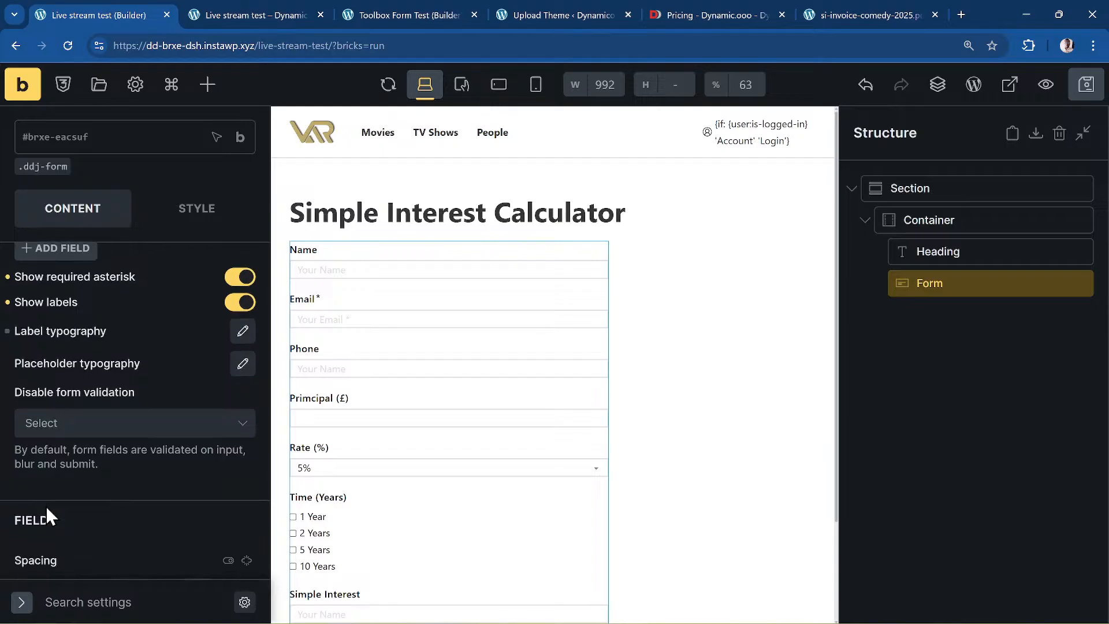
scroll(46, 505, up, 5)
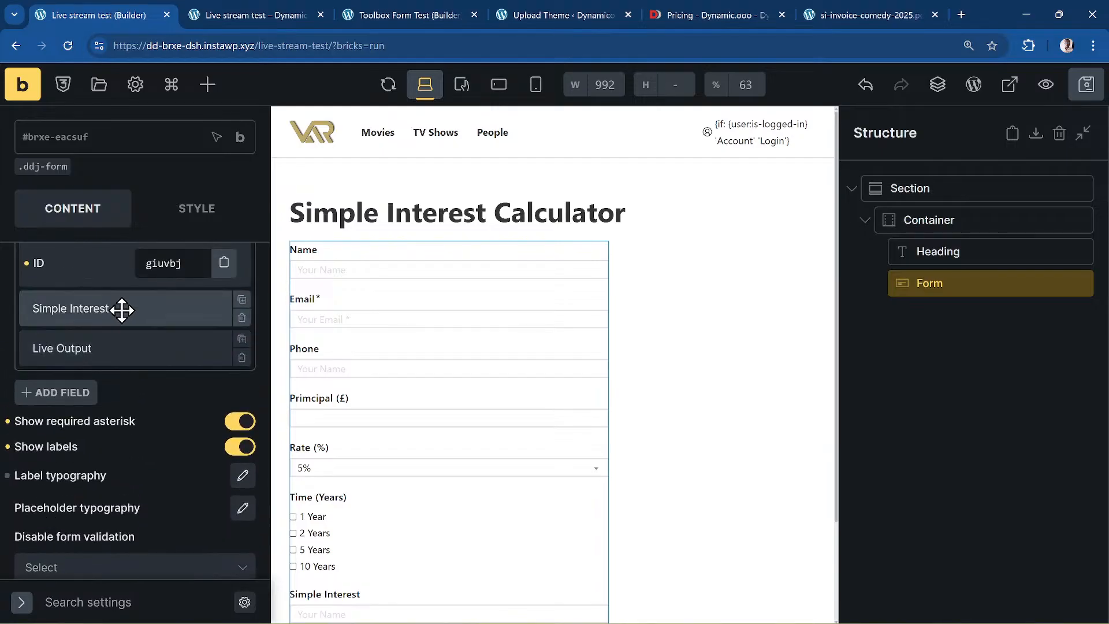
click(124, 355)
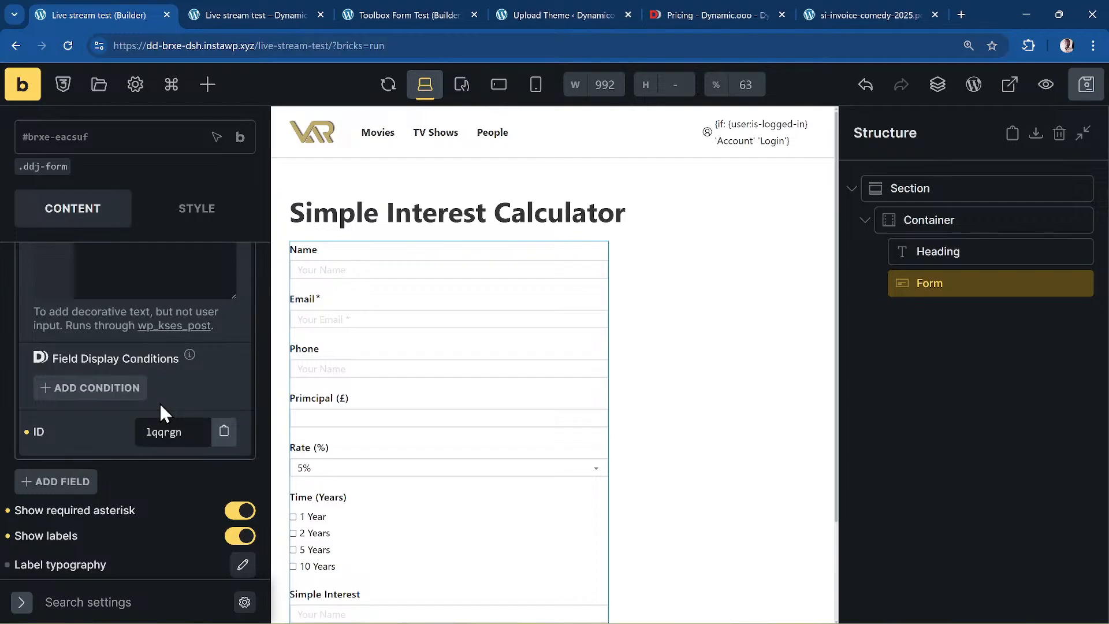
- Widen the Live HTML editor to view the full message with form.f_name and form.interest
scroll(158, 401, up, 1)
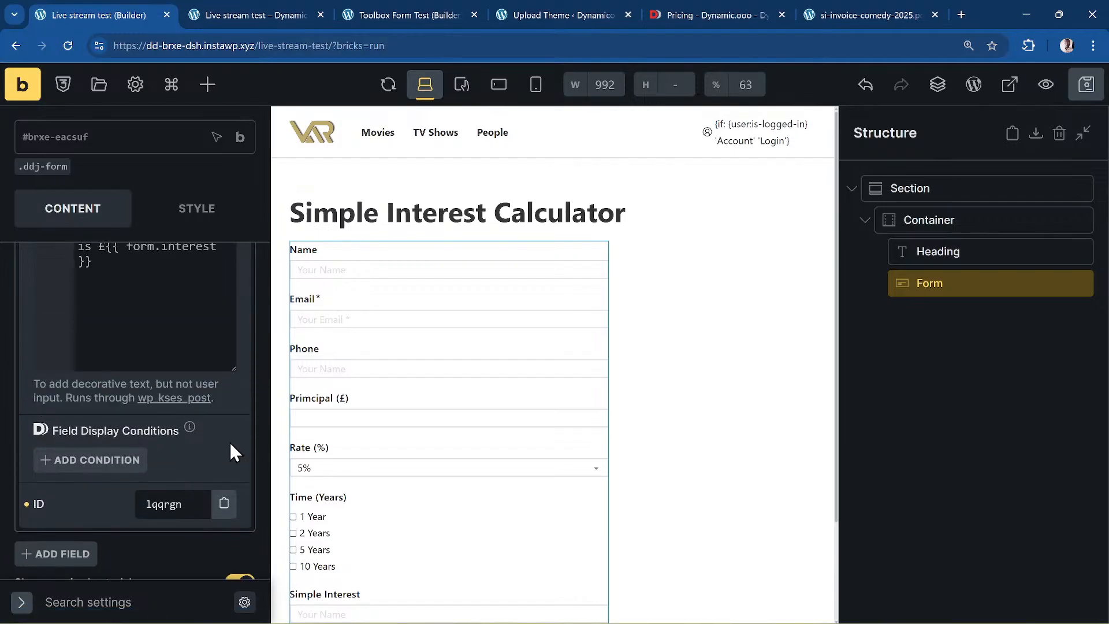
scroll(150, 375, up, 1)
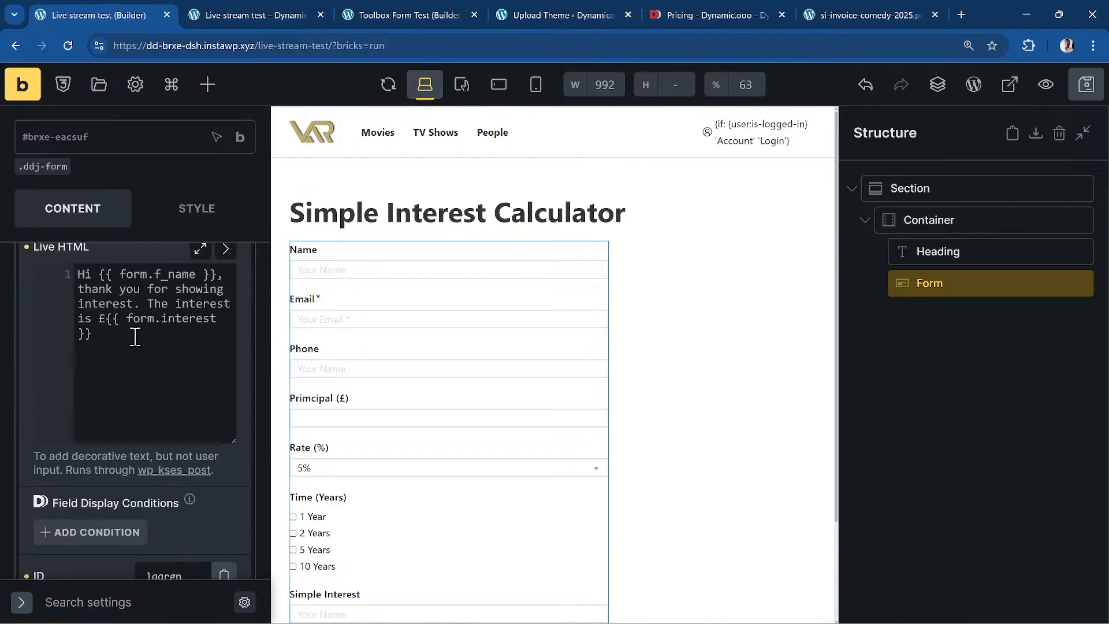
click(226, 250)
click(376, 290)
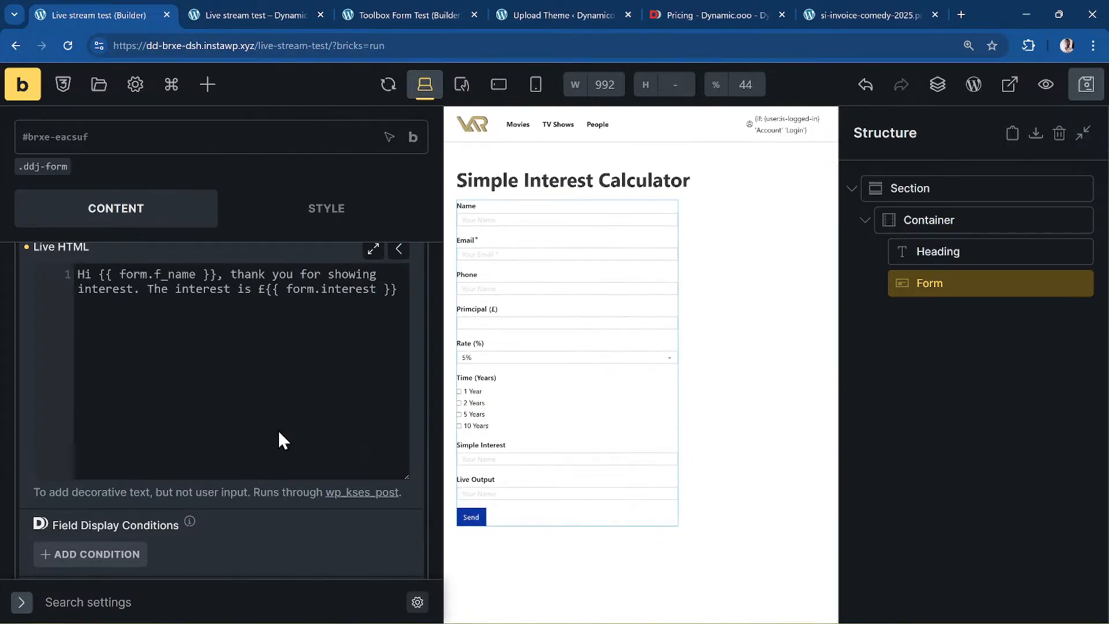
scroll(244, 400, up, 10)
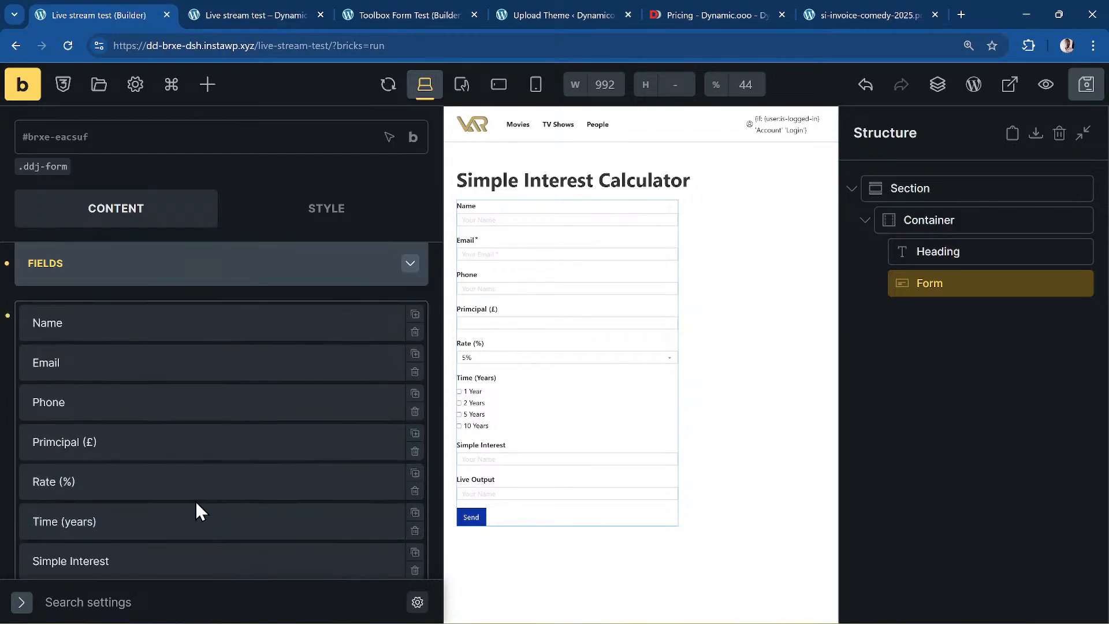
- Expand the Time (years) field to confirm it is a Checkbox field
scroll(106, 491, down, 3)
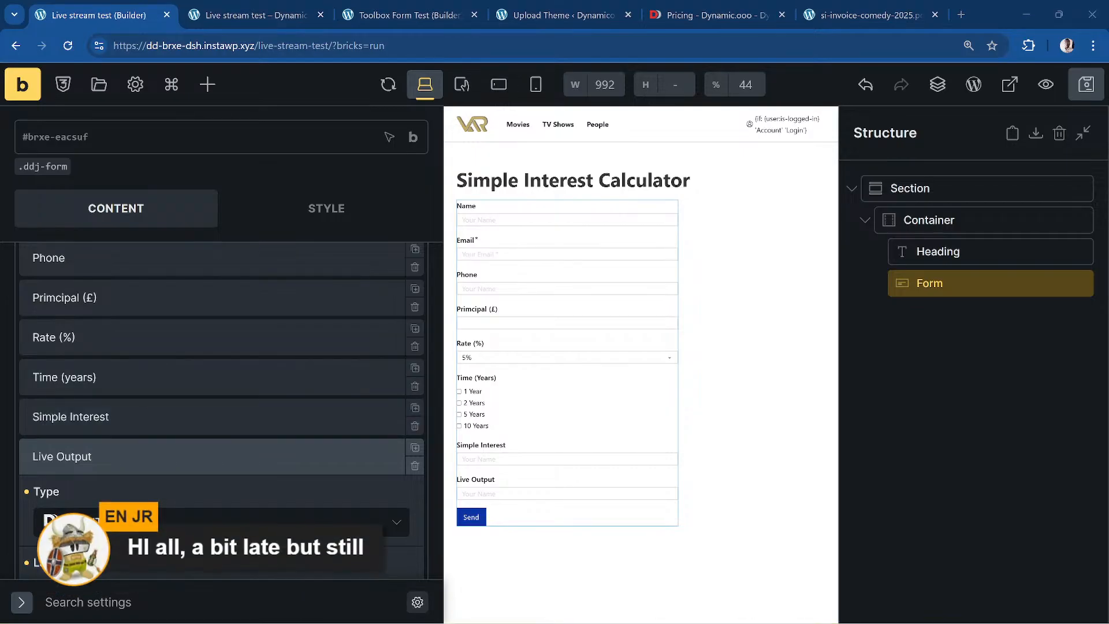
scroll(156, 485, down, 3)
scroll(165, 485, up, 3)
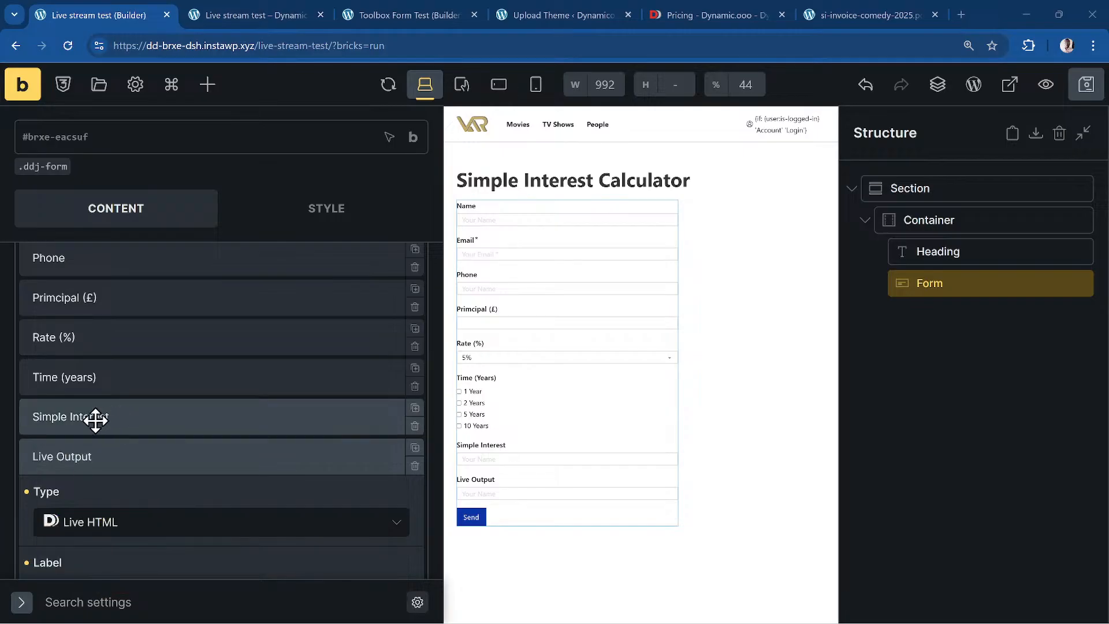
click(110, 381)
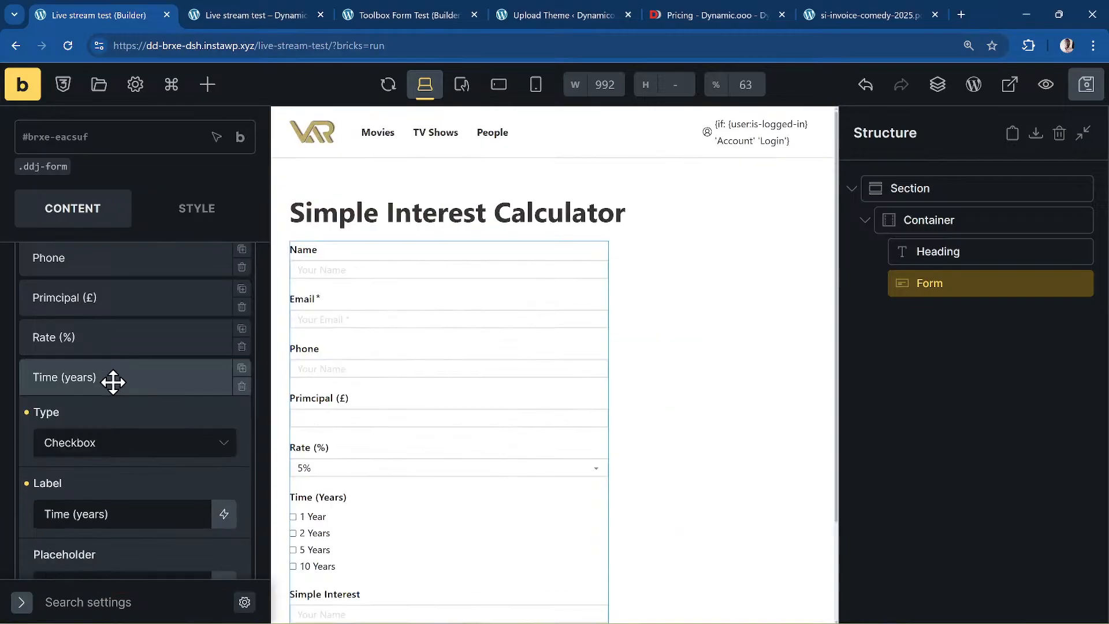
- Change the Time (years) field type from Checkbox to Select and review its options
click(112, 442)
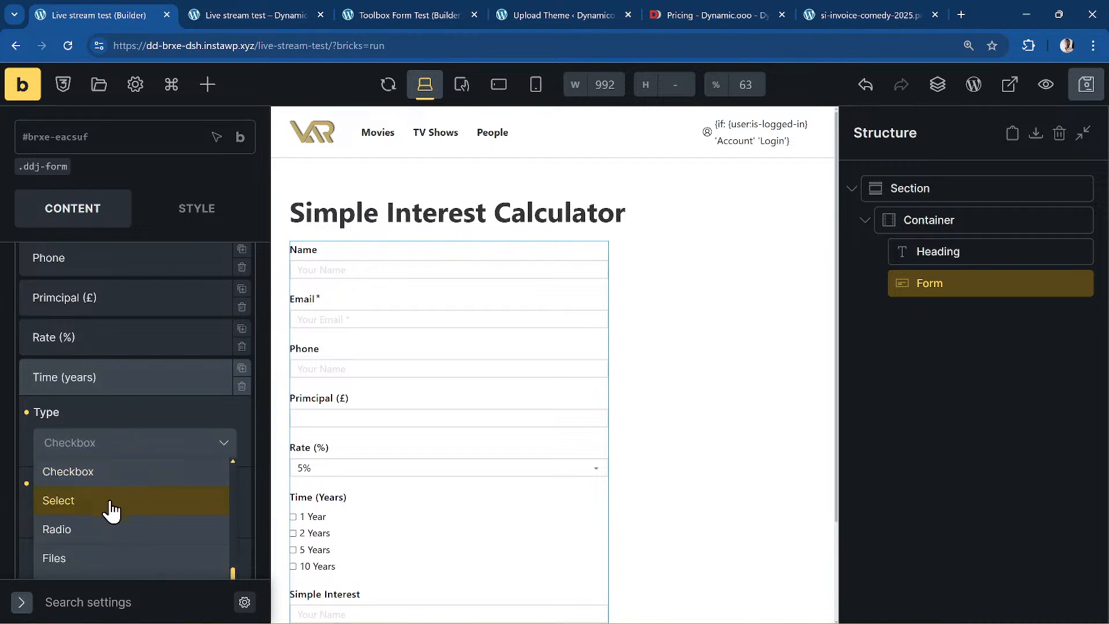
click(110, 504)
scroll(150, 476, down, 4)
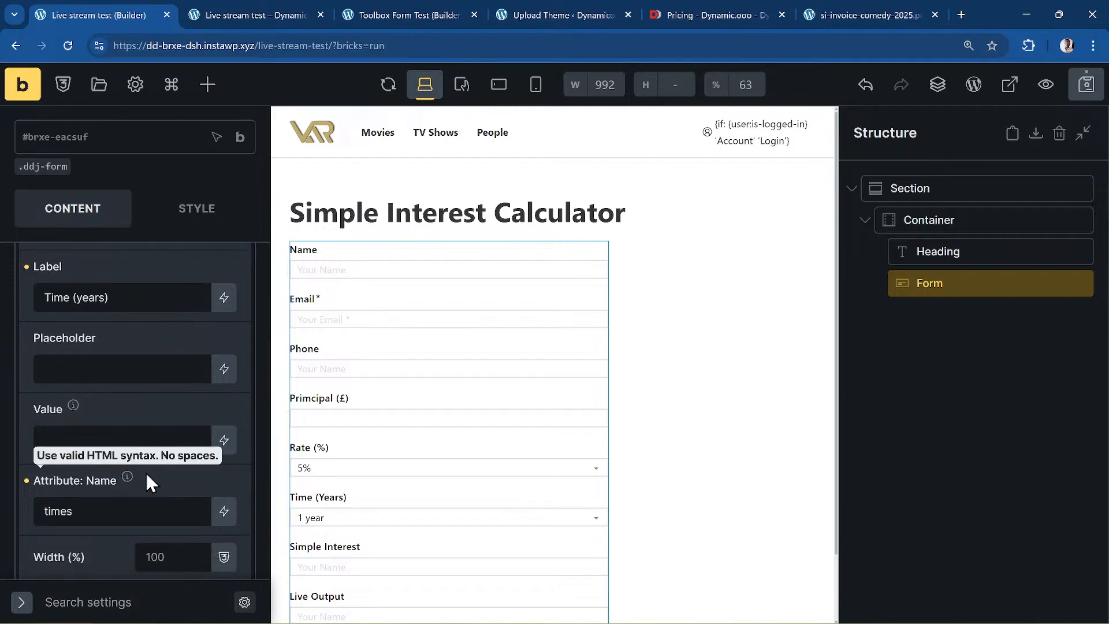
scroll(147, 473, down, 5)
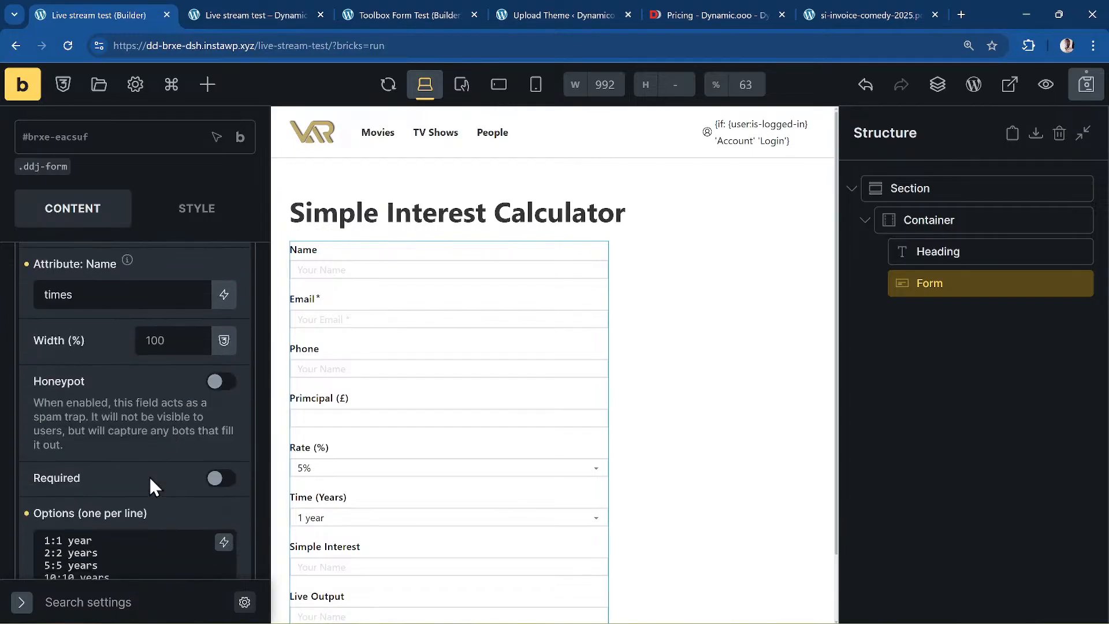
scroll(122, 472, down, 10)
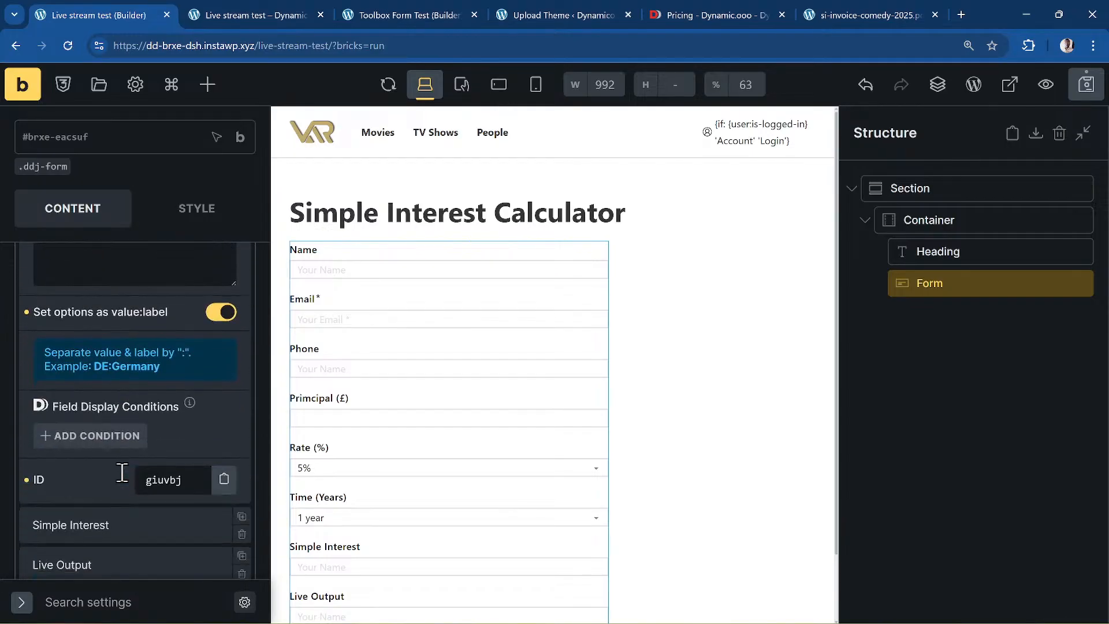
scroll(122, 473, down, 5)
scroll(122, 473, down, 5)
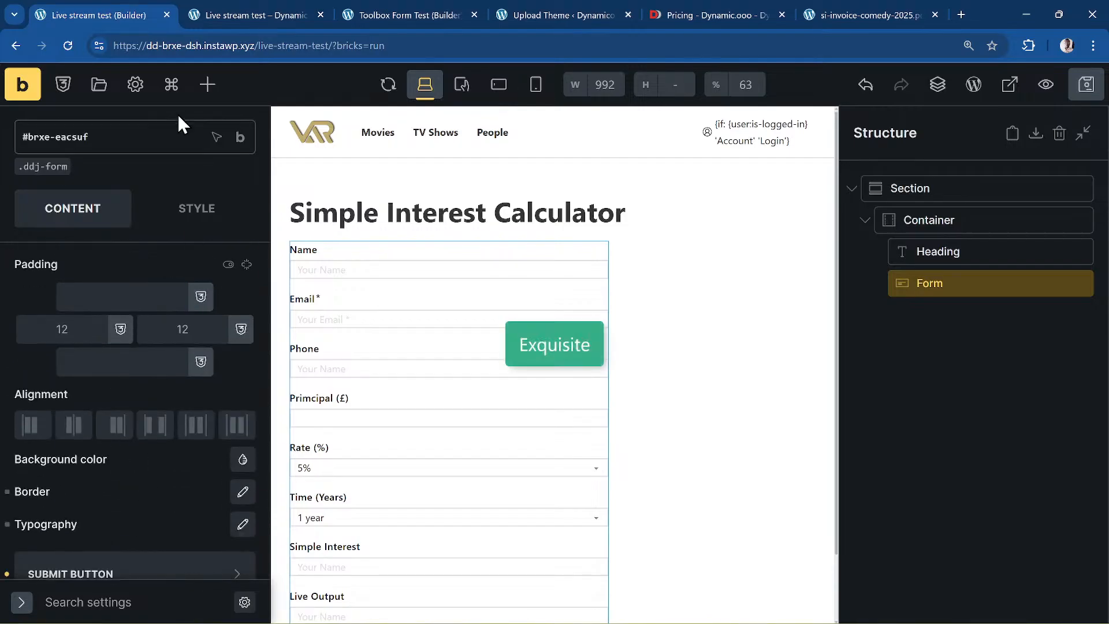
- Reload the front-end preview and enter 1000 as the principal to test the interest calculation
click(219, 20)
click(68, 46)
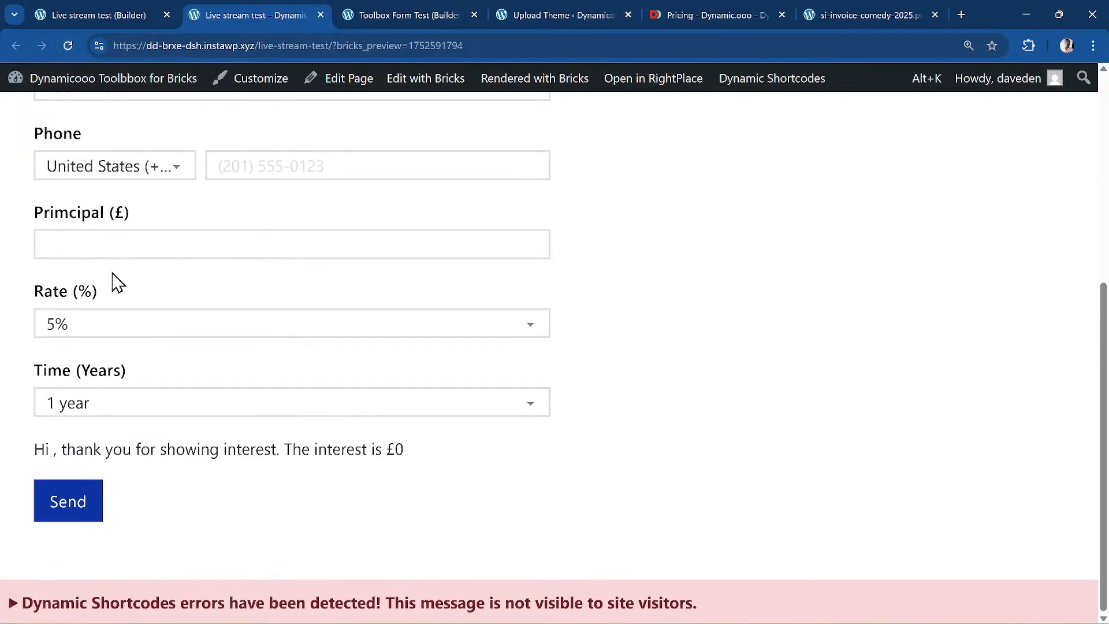
click(120, 245)
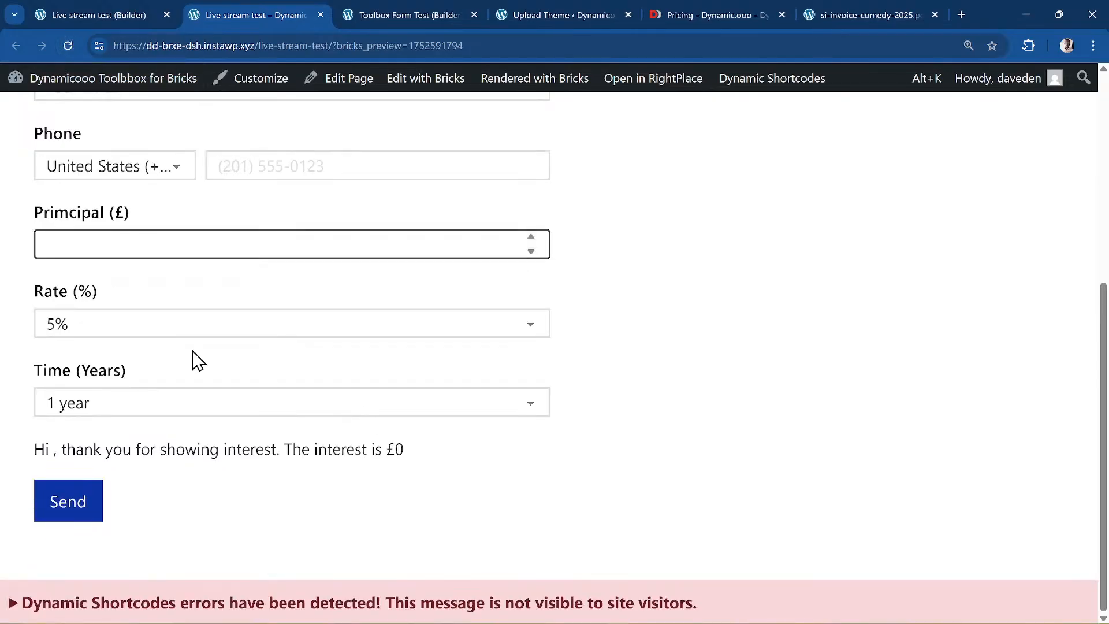
text(1000)
key(Tab)
key(Tab)
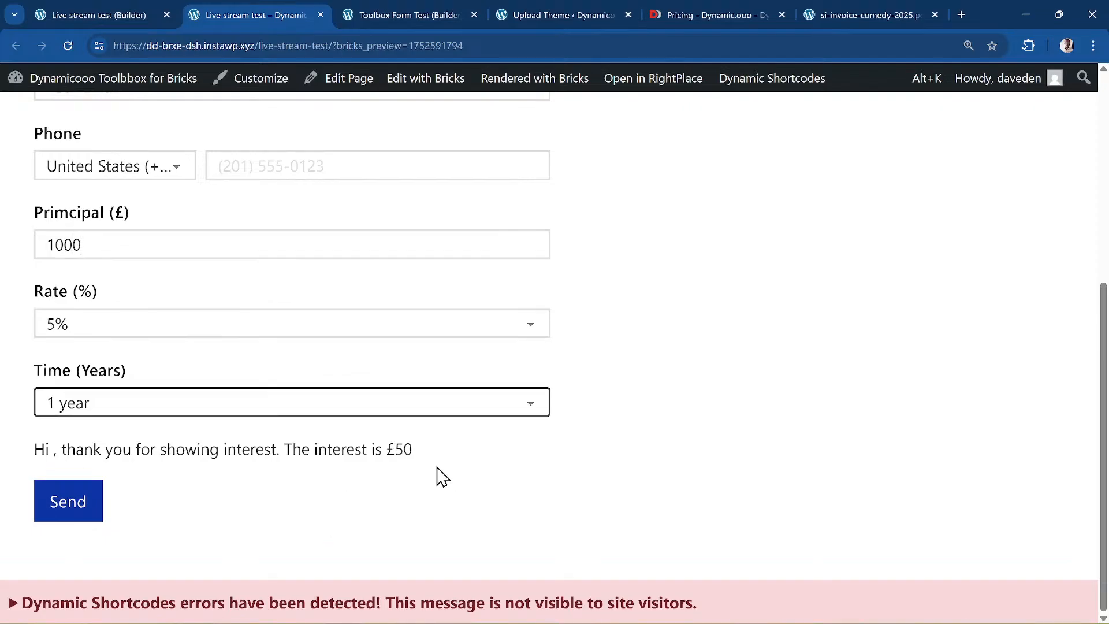
click(111, 245)
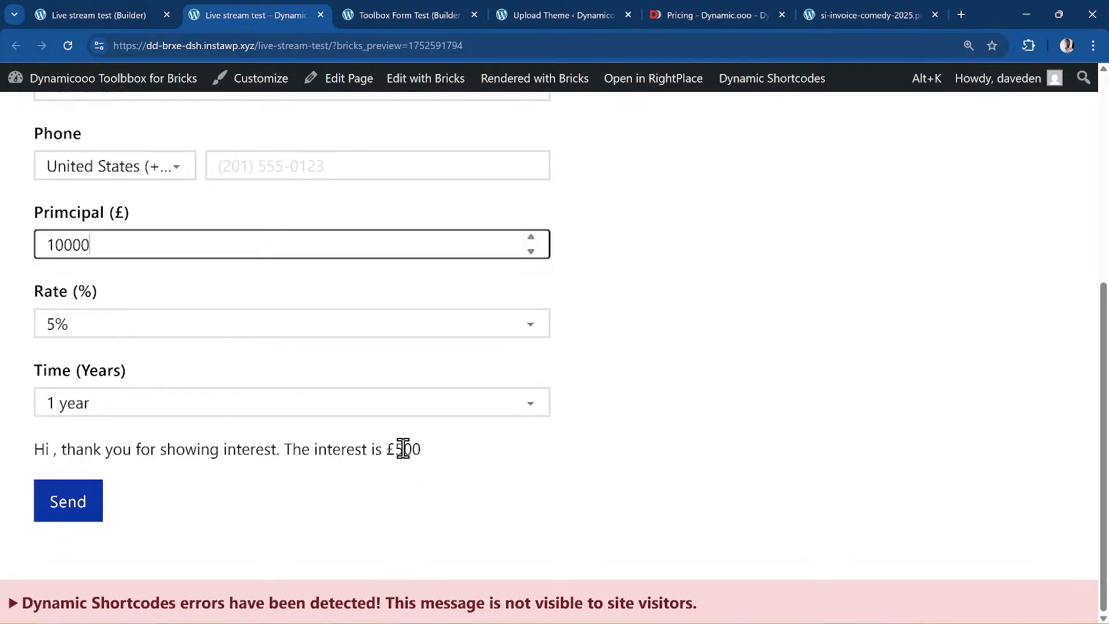
- Inspect the Dynamic Shortcodes error details below the calculator, then collapse the notice
click(196, 601)
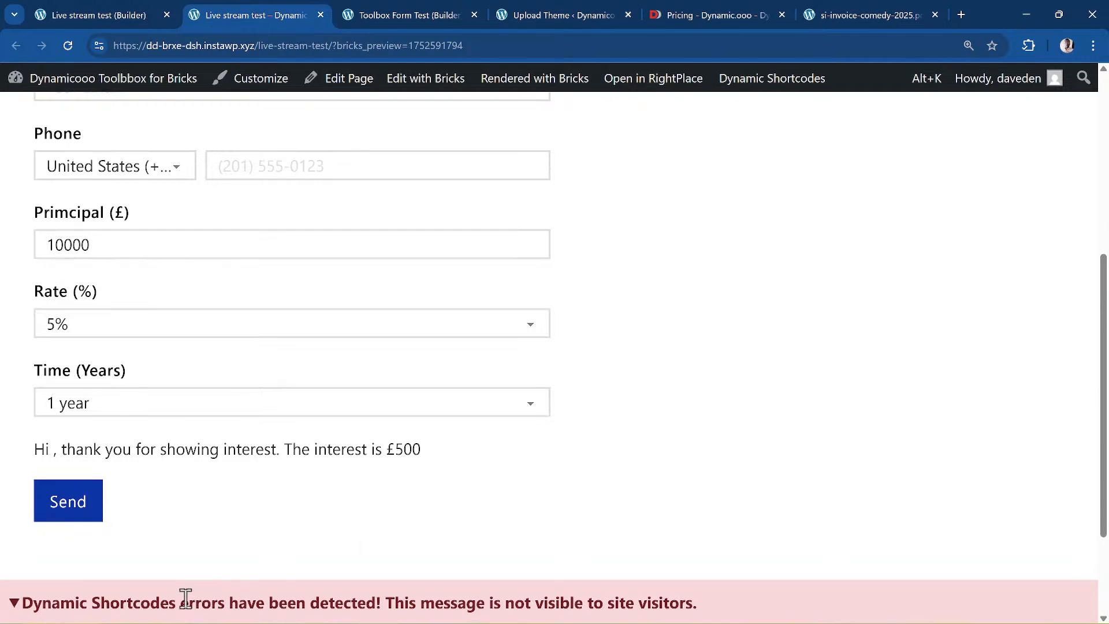
scroll(214, 554, down, 2)
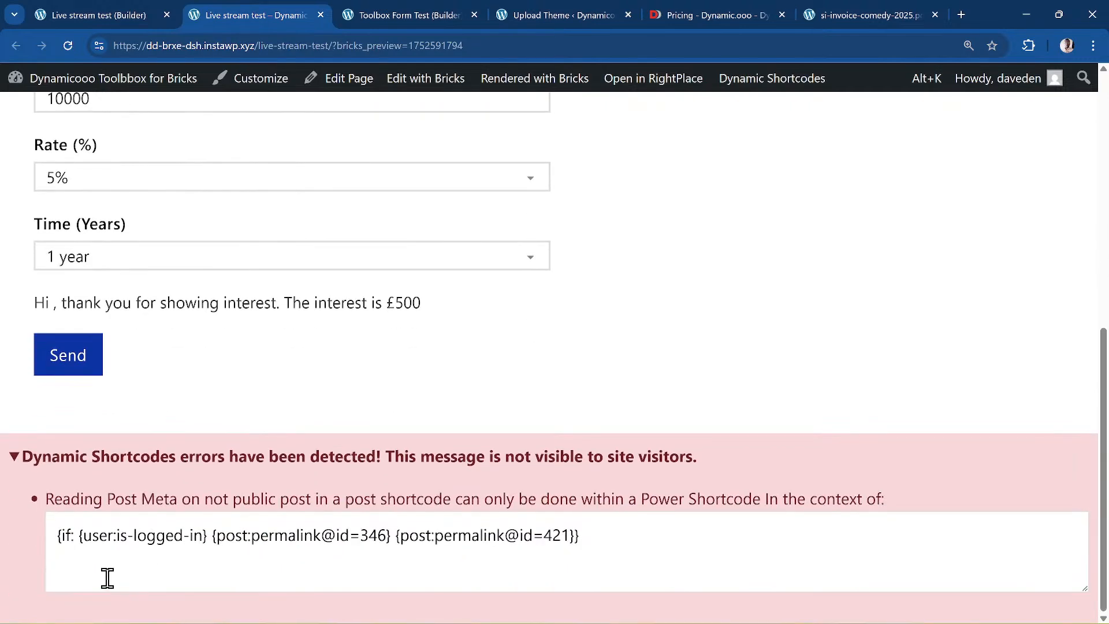
scroll(306, 572, up, 7)
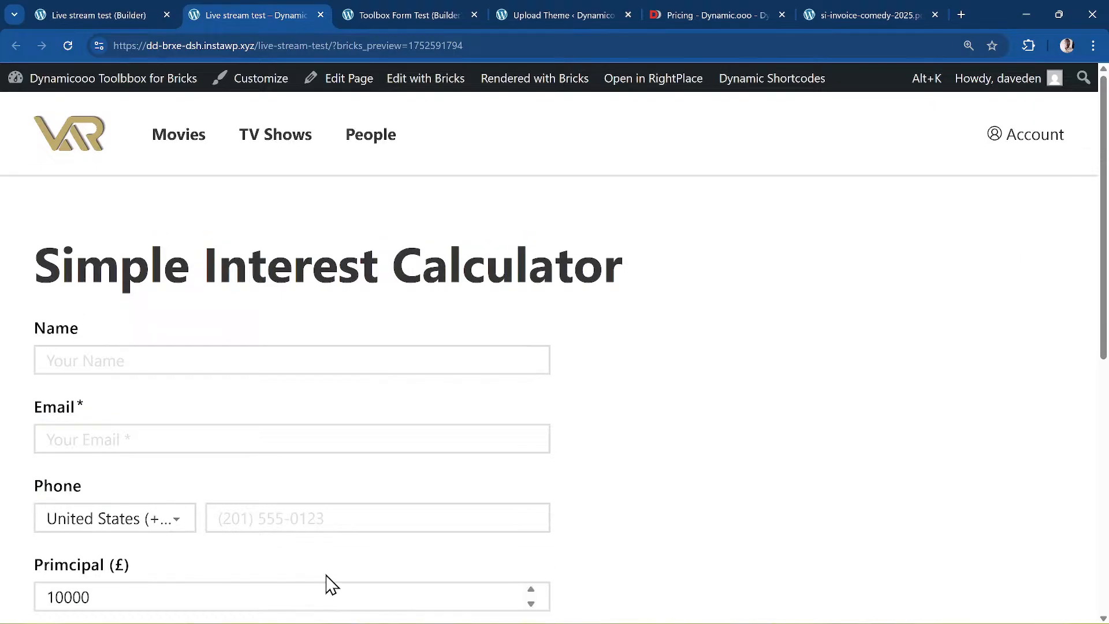
scroll(268, 539, down, 8)
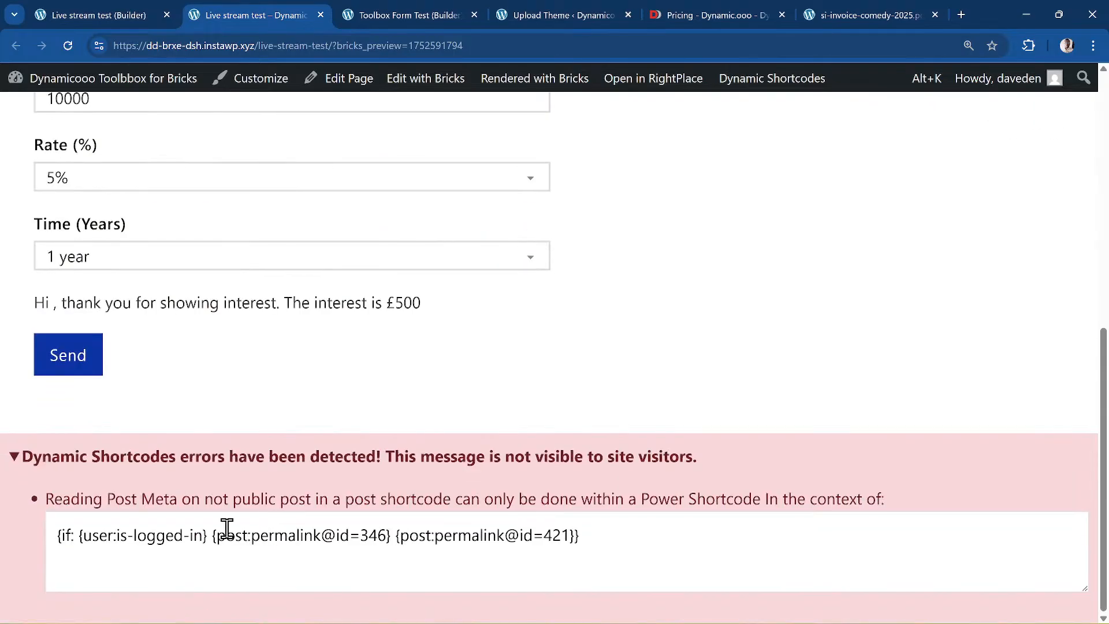
click(32, 458)
scroll(284, 502, up, 2)
scroll(287, 501, down, 1)
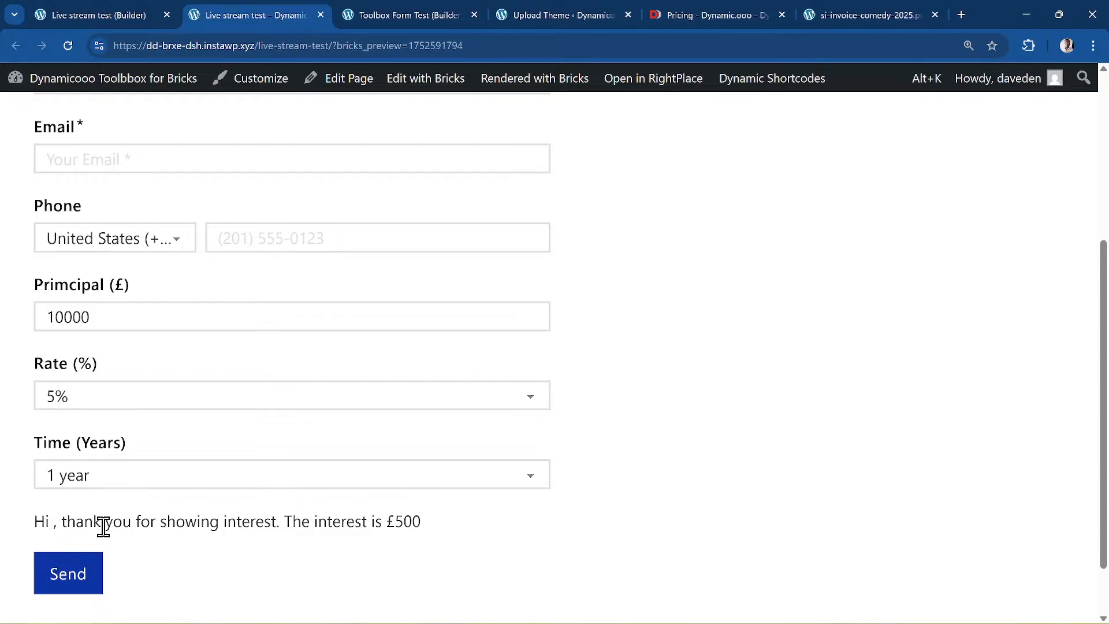
- Enter a name in the Name field and confirm the live greeting still shows £500 interest
scroll(104, 526, up, 3)
click(102, 232)
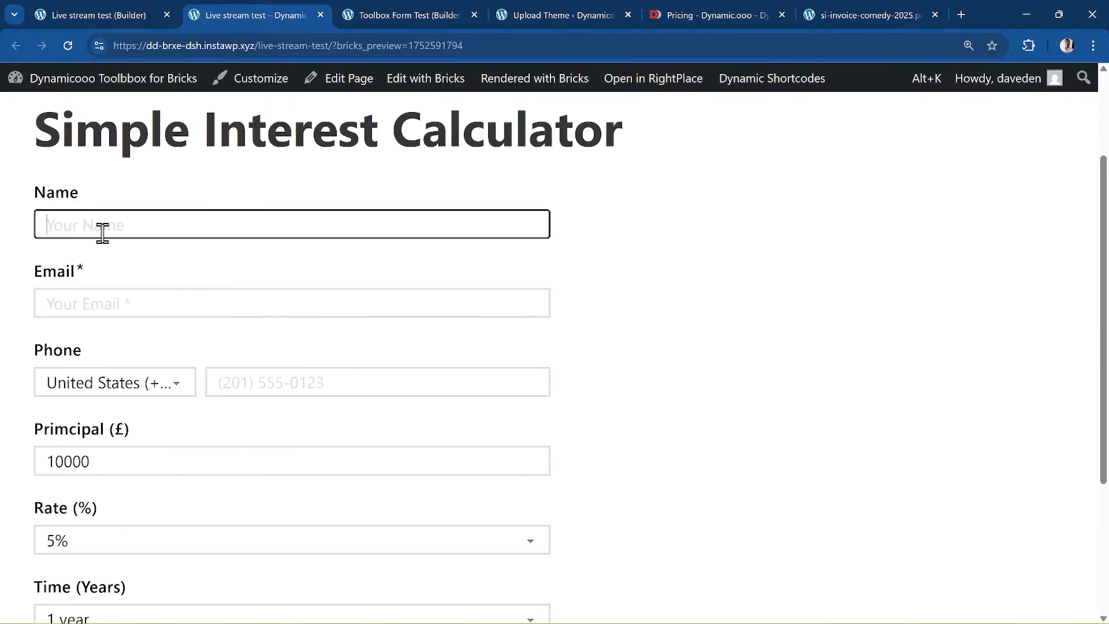
text(David)
scroll(103, 232, down, 4)
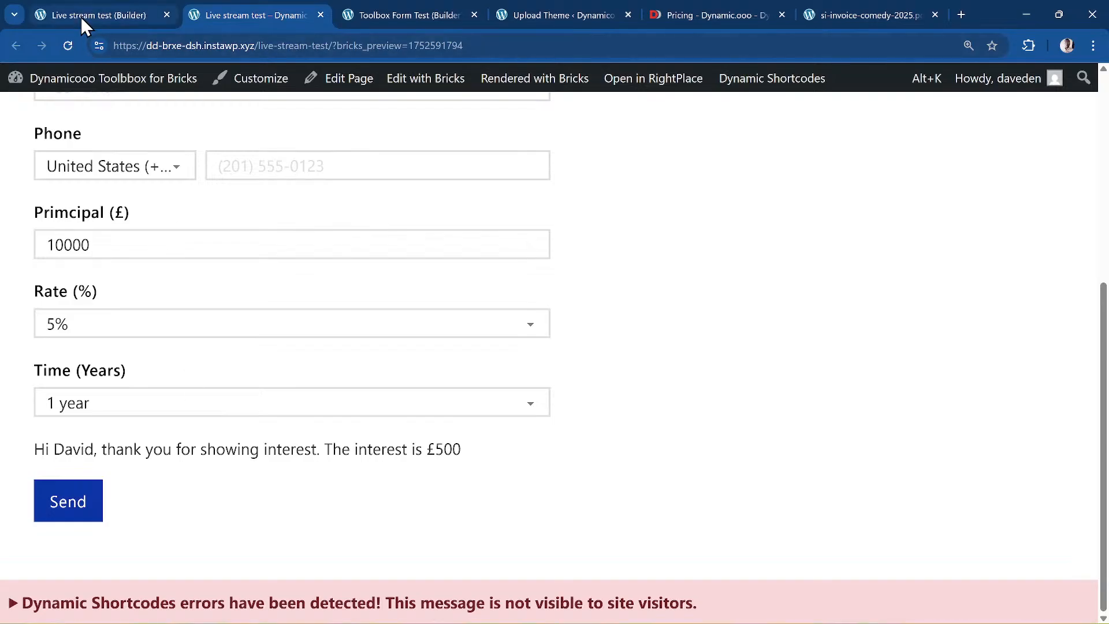
- Back in the builder, add an empty display condition to the Time (years) field
click(136, 15)
scroll(192, 449, up, 10)
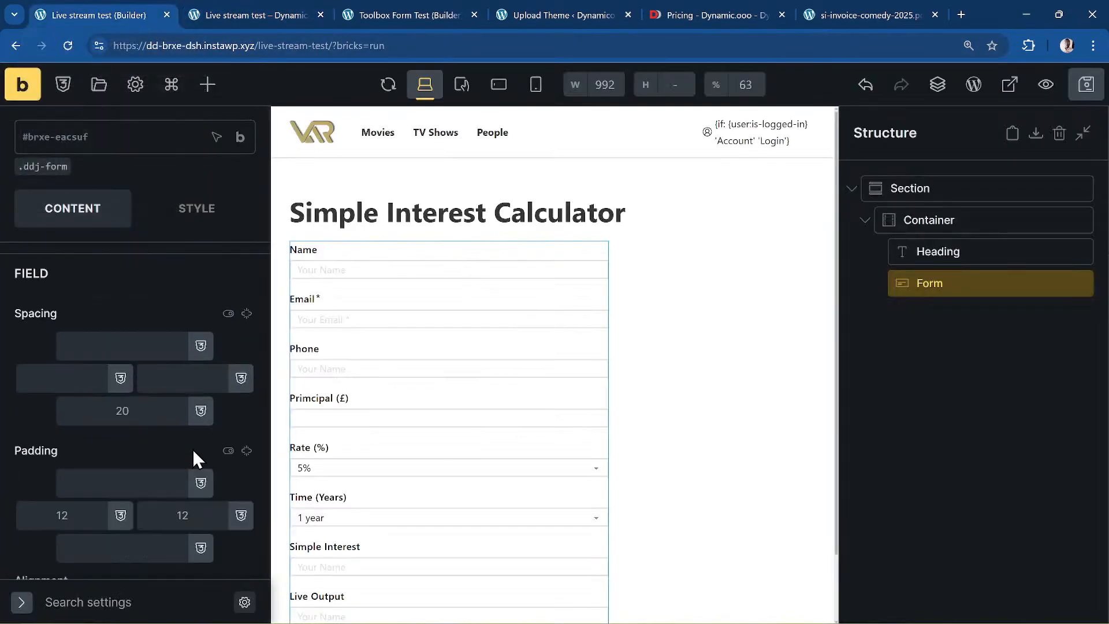
scroll(192, 448, up, 2)
scroll(193, 458, down, 1)
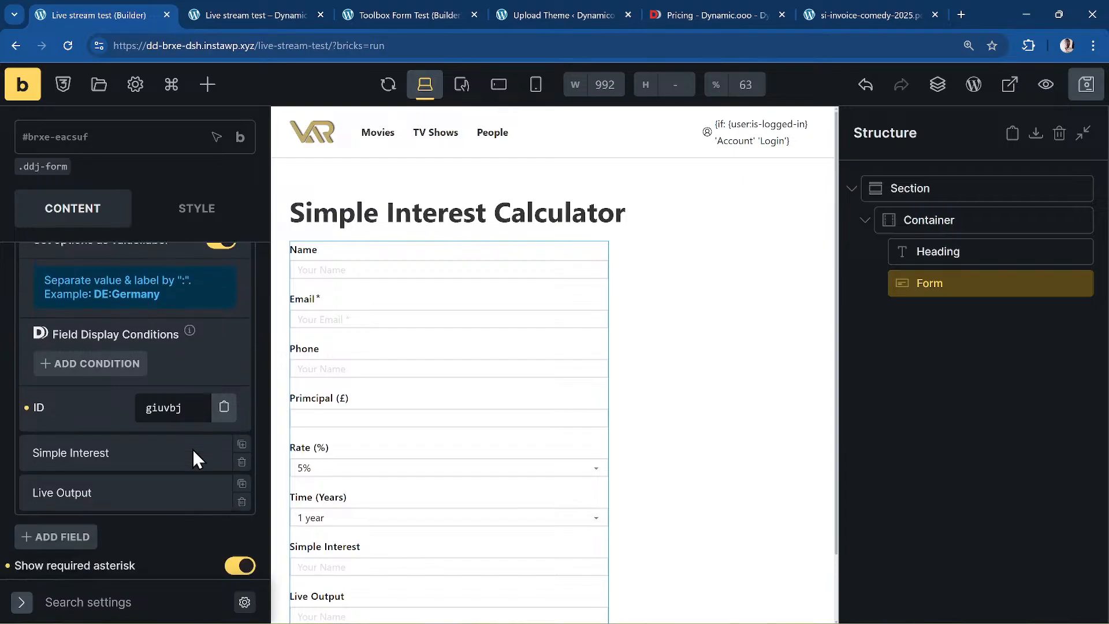
scroll(98, 482, up, 2)
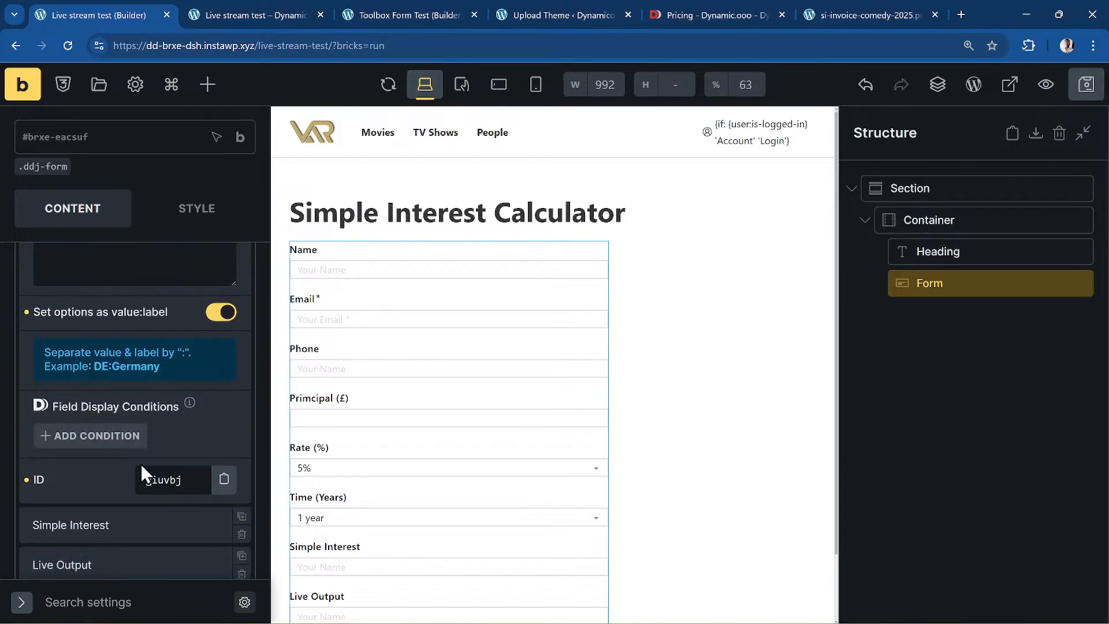
click(116, 437)
scroll(198, 422, down, 3)
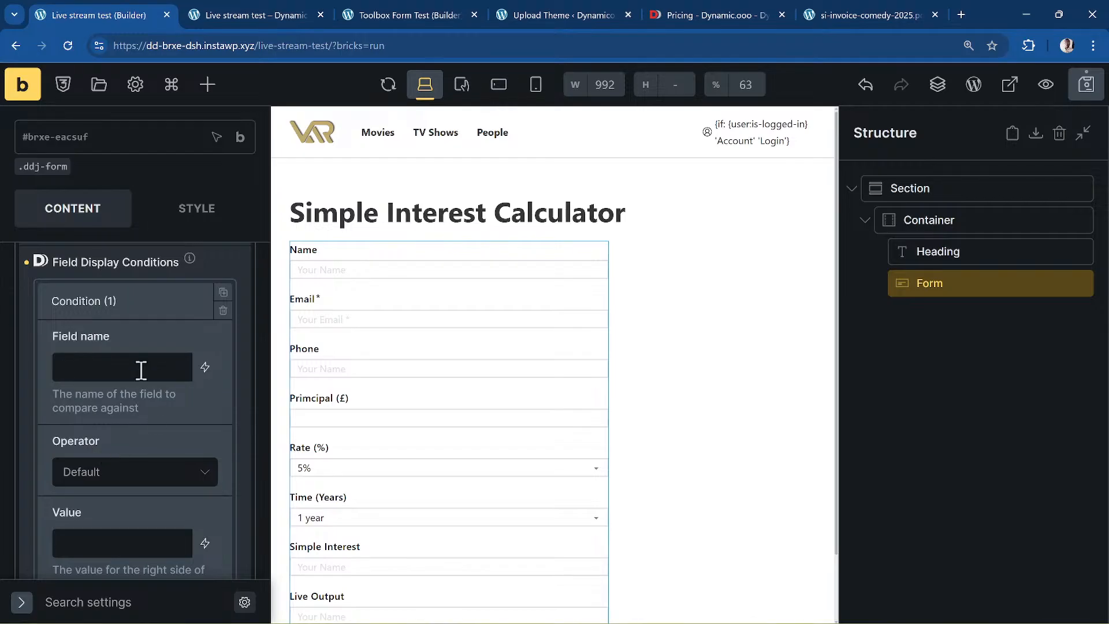
- Set up f_name and amount display conditions, both with the Is Not Empty operator
text(f_name)
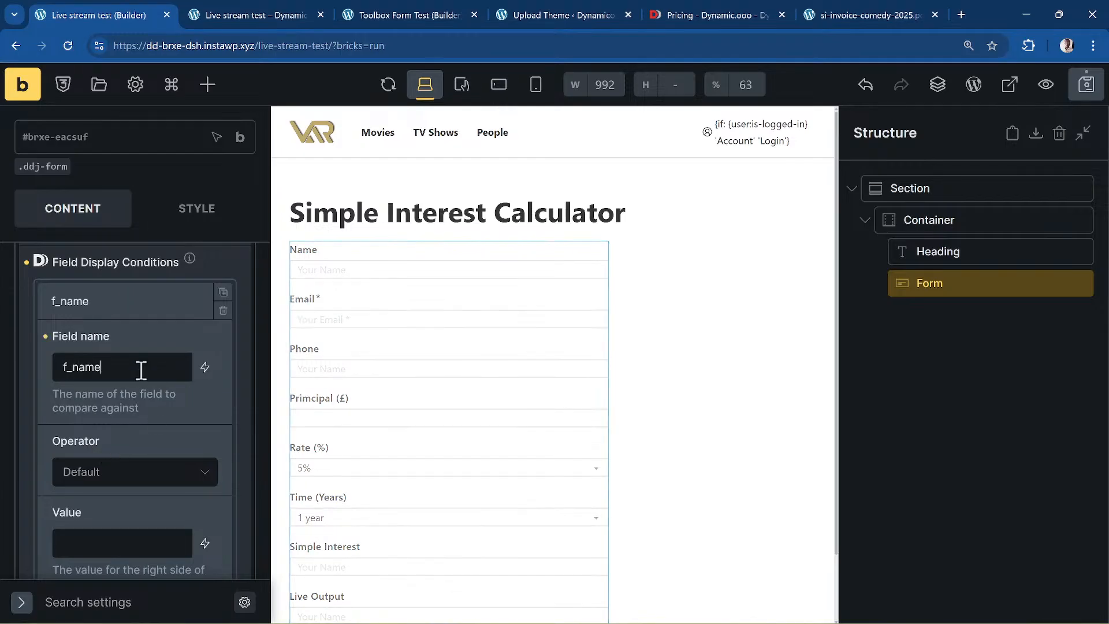
click(159, 475)
scroll(158, 465, down, 5)
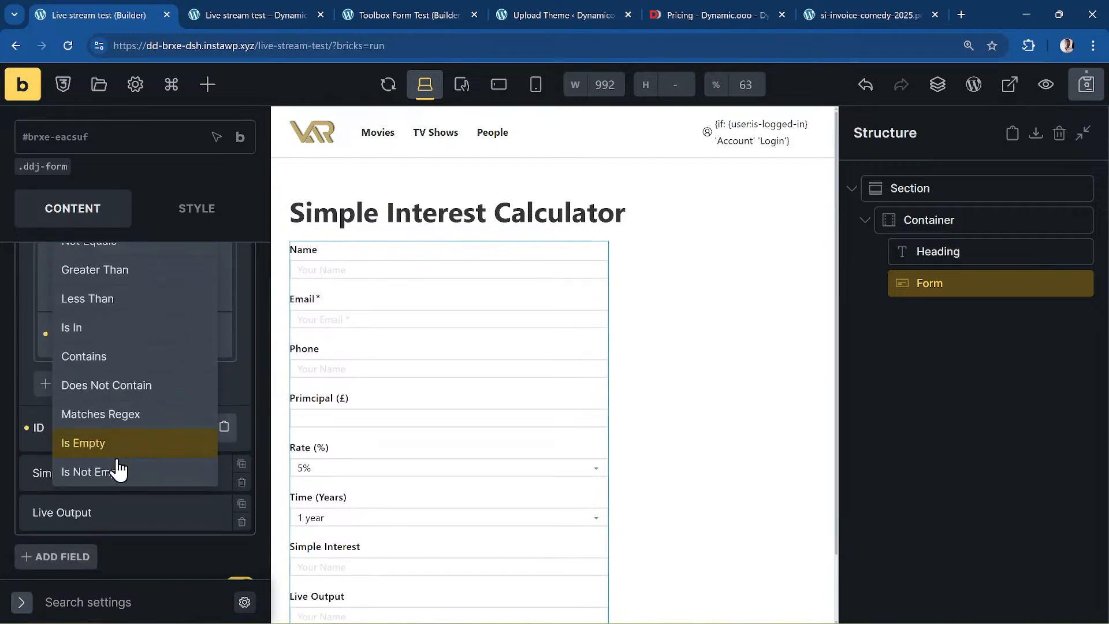
click(118, 473)
scroll(109, 439, up, 1)
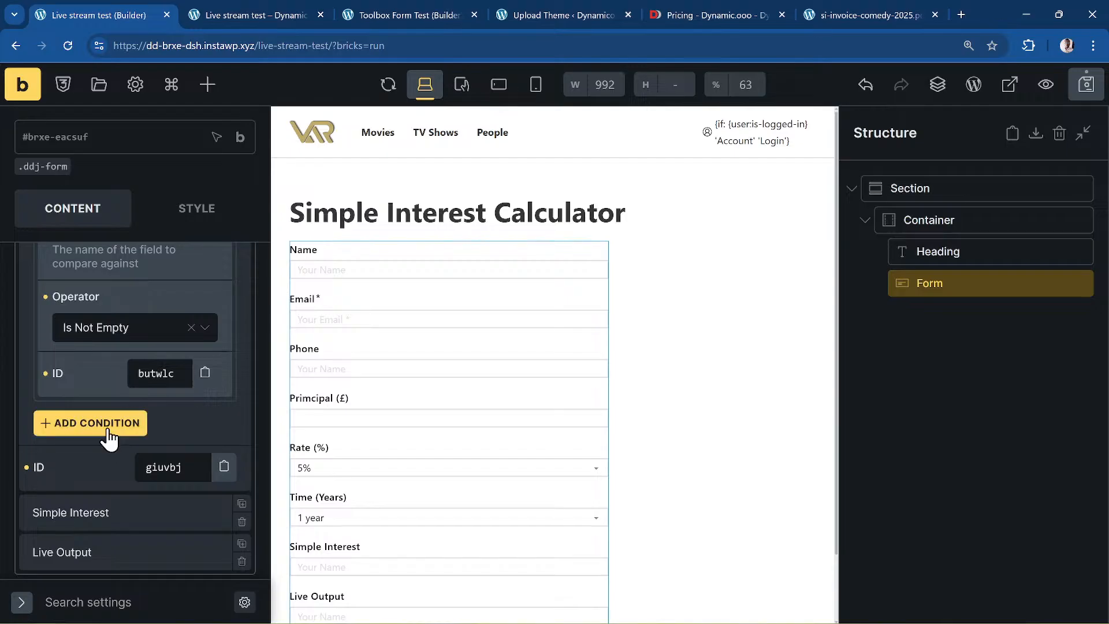
click(108, 433)
scroll(112, 392, up, 2)
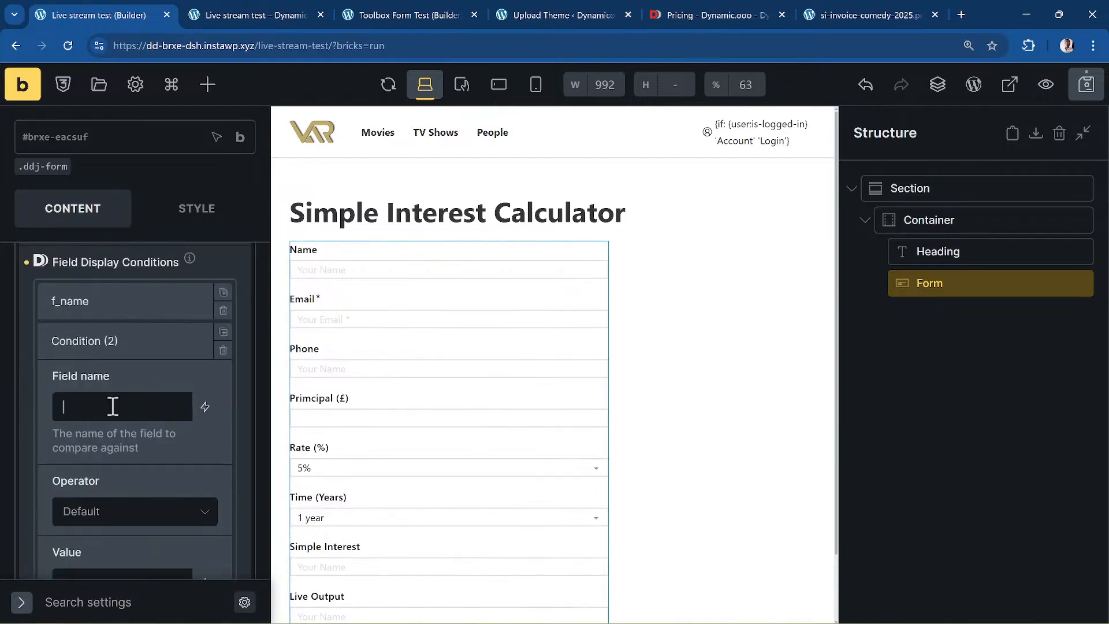
text(fi)
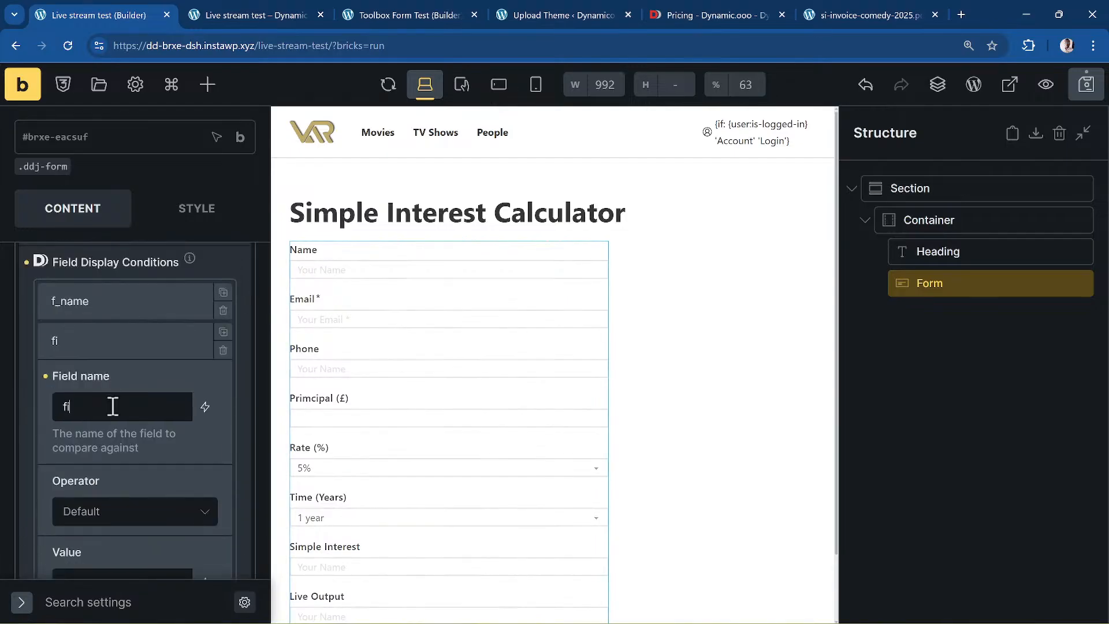
key(BackSpace)
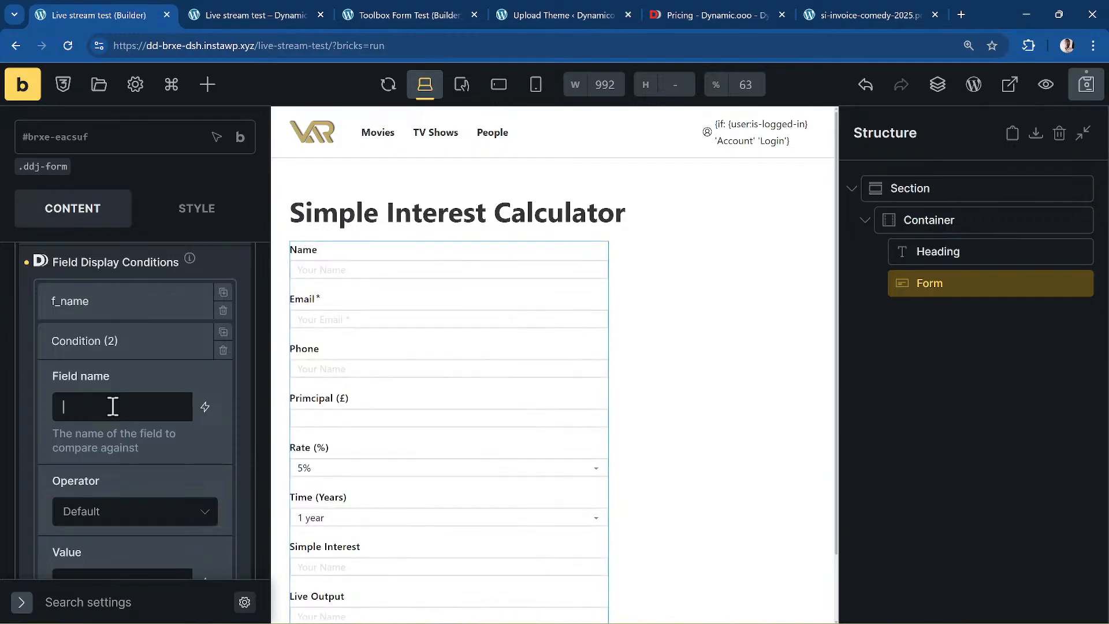
text(amount)
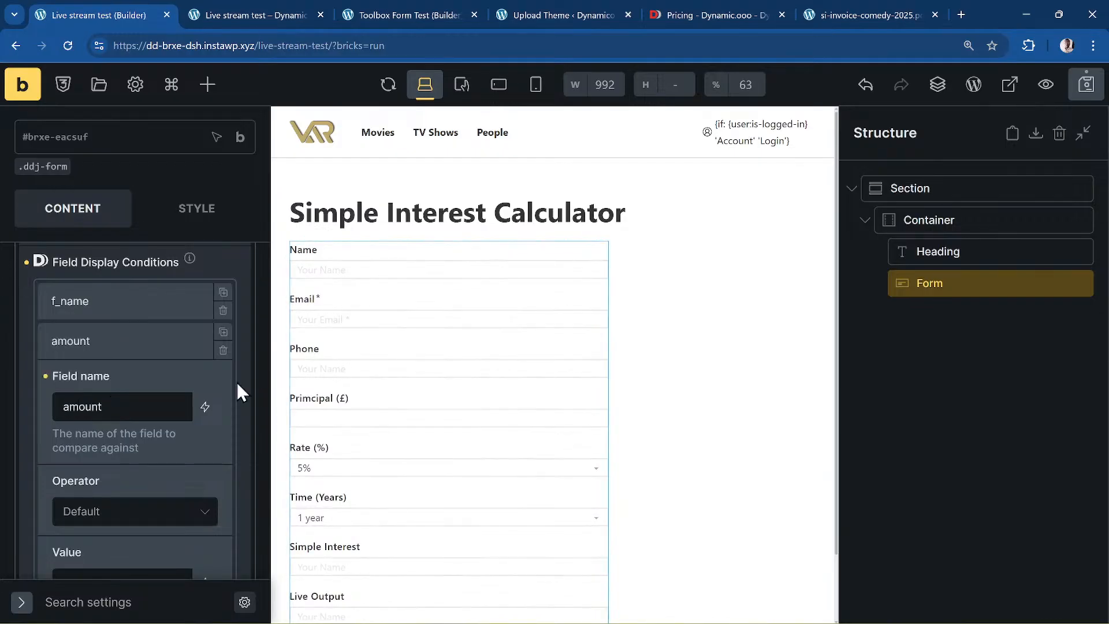
scroll(143, 440, down, 1)
click(143, 444)
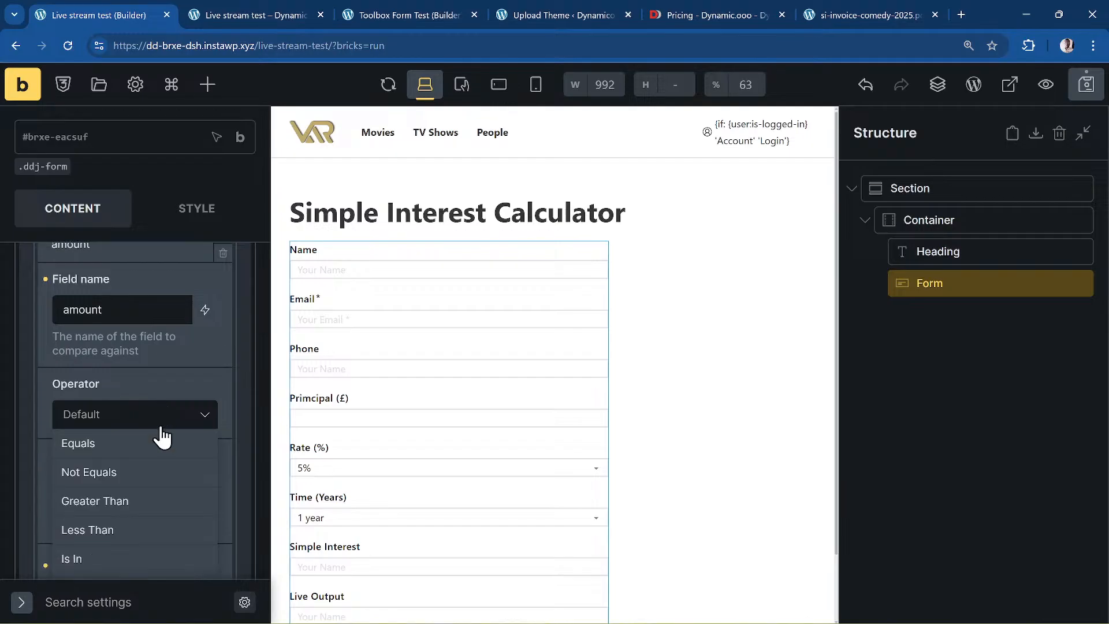
scroll(159, 436, down, 5)
click(136, 416)
scroll(131, 427, up, 2)
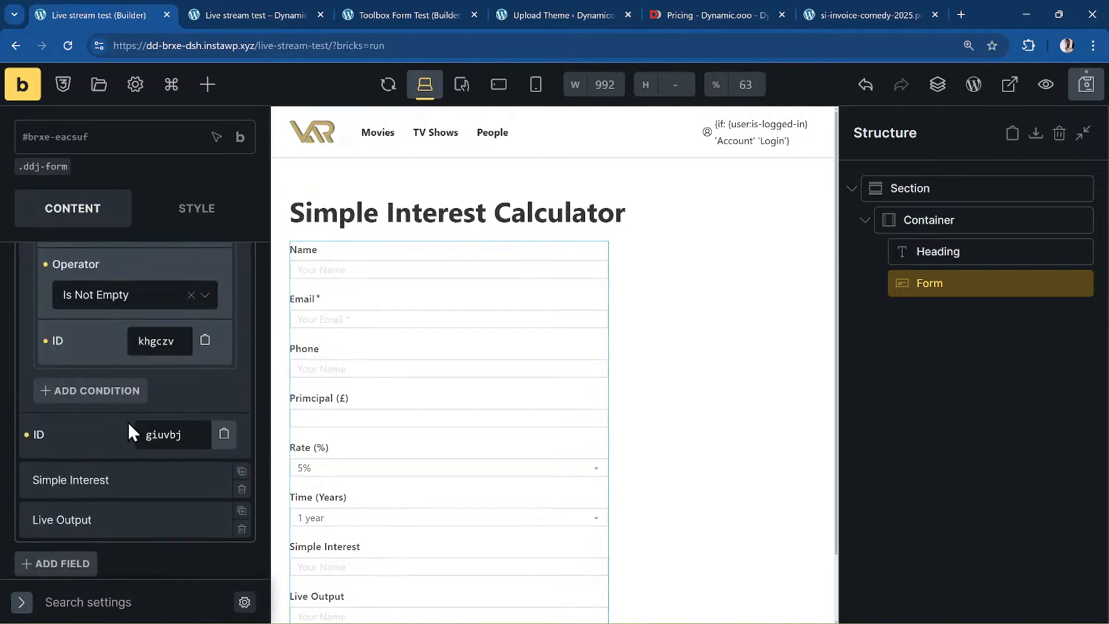
- Add a third condition on rate, correcting its operator to Is Not Empty
click(124, 395)
scroll(125, 353, up, 3)
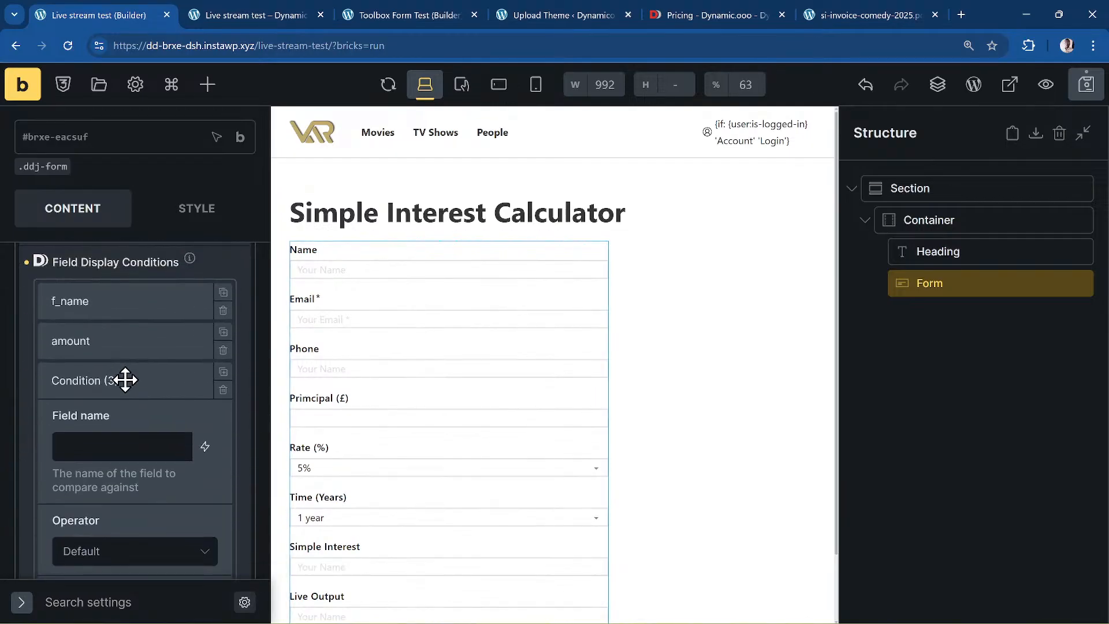
click(128, 440)
text(rate)
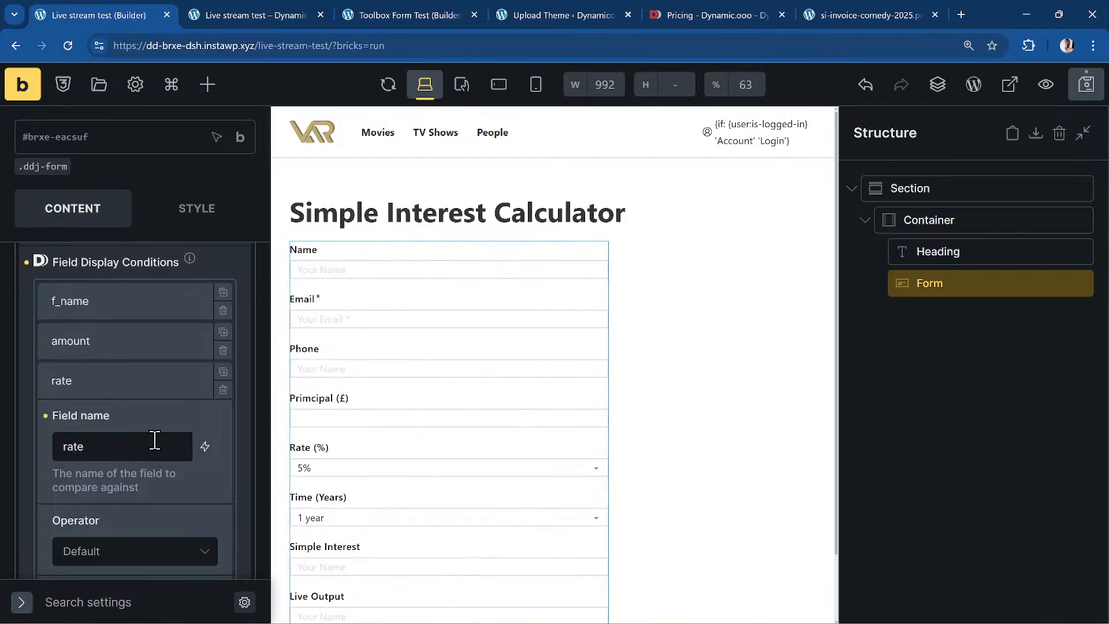
scroll(133, 366, down, 3)
click(135, 335)
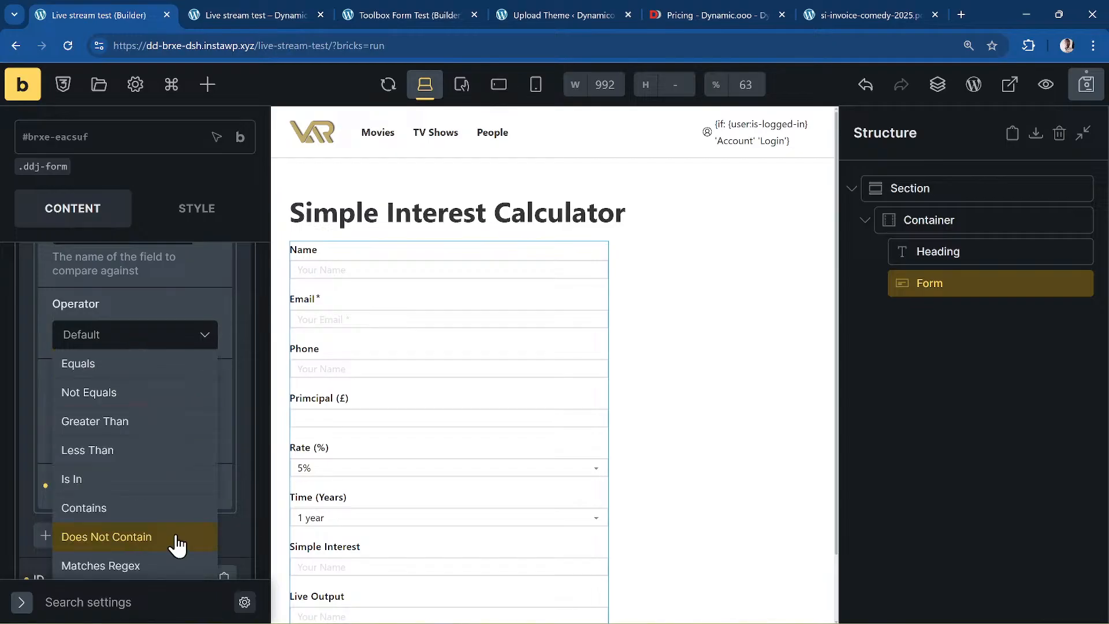
scroll(154, 466, down, 3)
click(148, 453)
scroll(153, 320, up, 3)
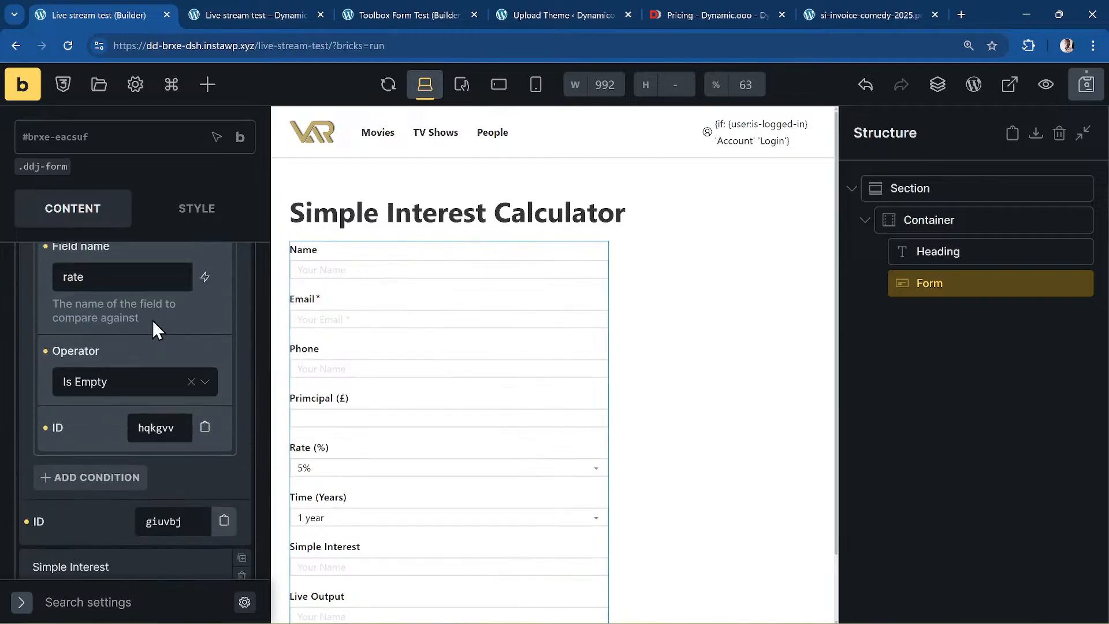
click(148, 421)
scroll(135, 563, down, 3)
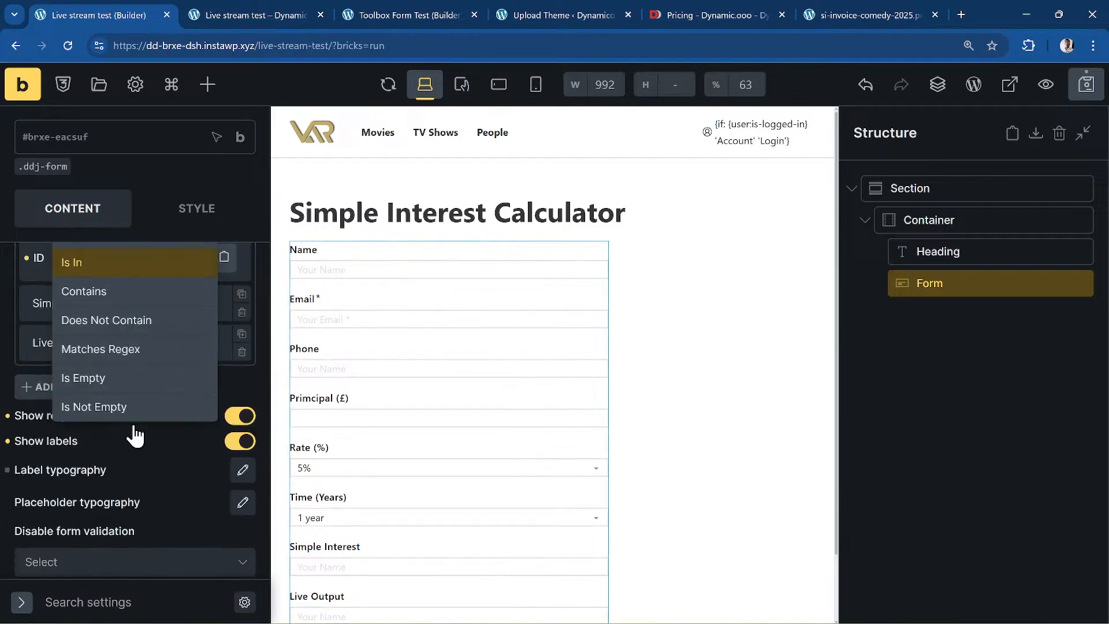
click(133, 411)
scroll(124, 448, up, 5)
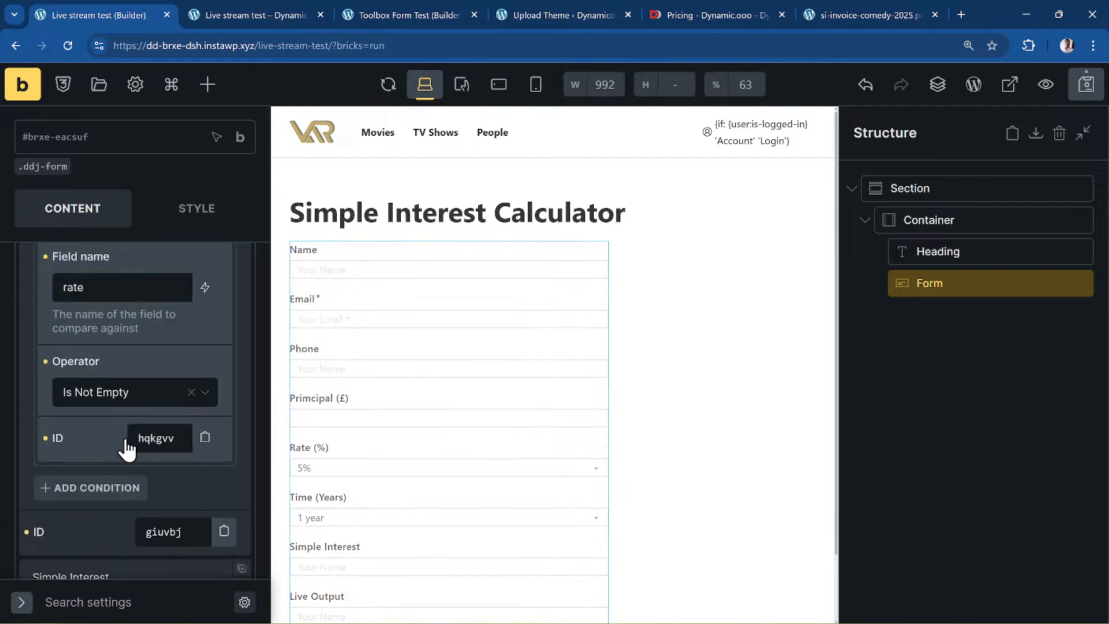
- Add a fourth condition on times set to Is Not Empty
click(110, 500)
scroll(144, 433, down, 2)
scroll(106, 306, up, 1)
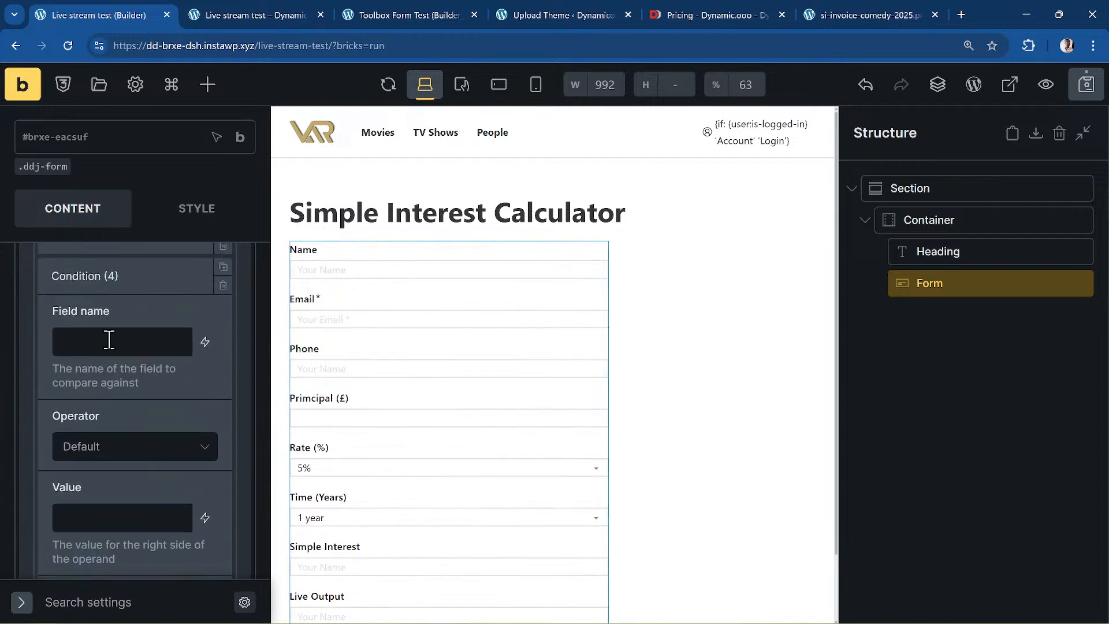
scroll(91, 346, up, 3)
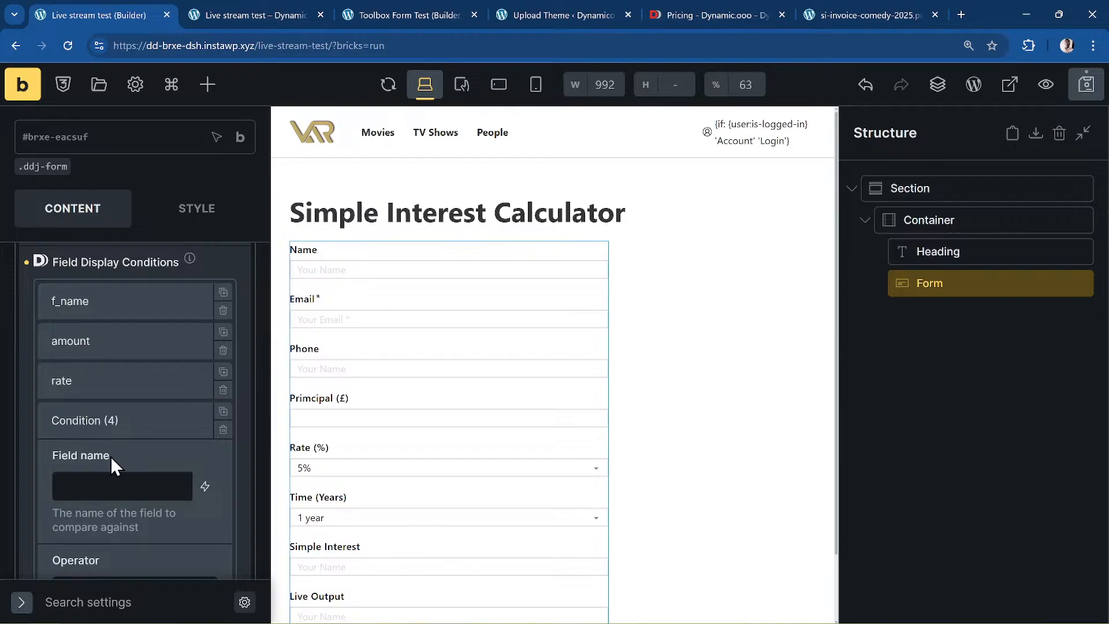
scroll(116, 482, down, 1)
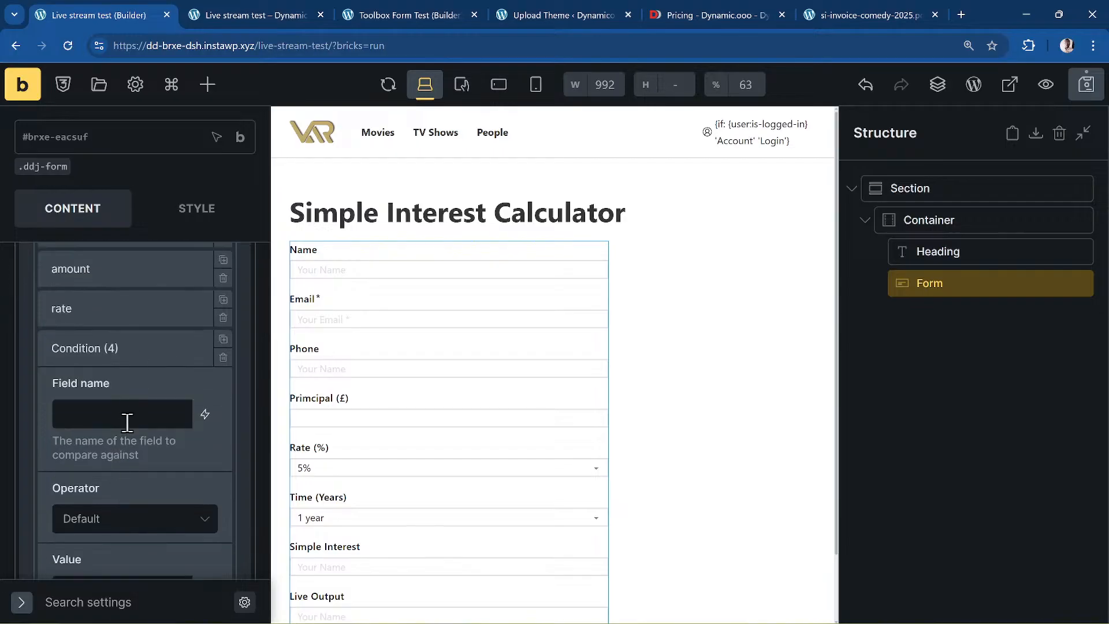
click(163, 391)
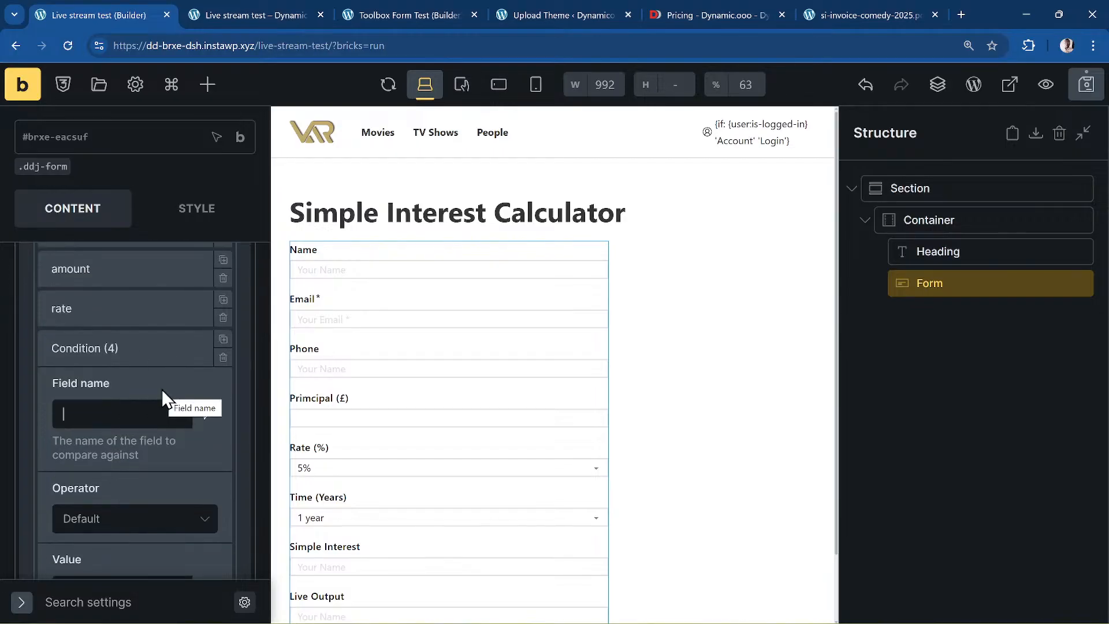
text(times)
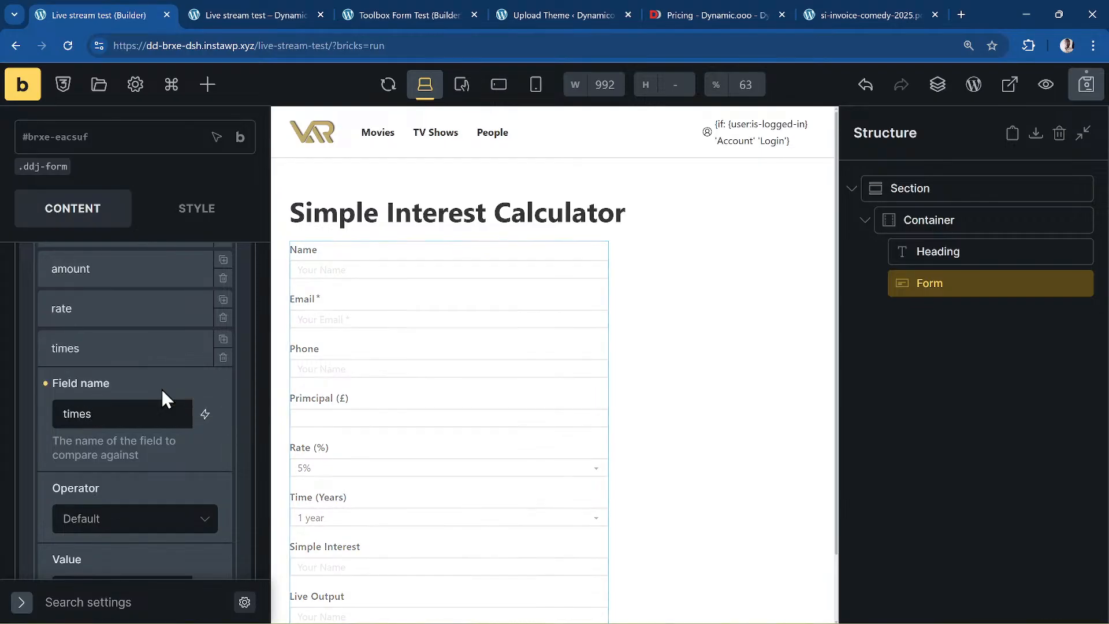
scroll(132, 412, down, 2)
click(116, 385)
scroll(117, 387, down, 3)
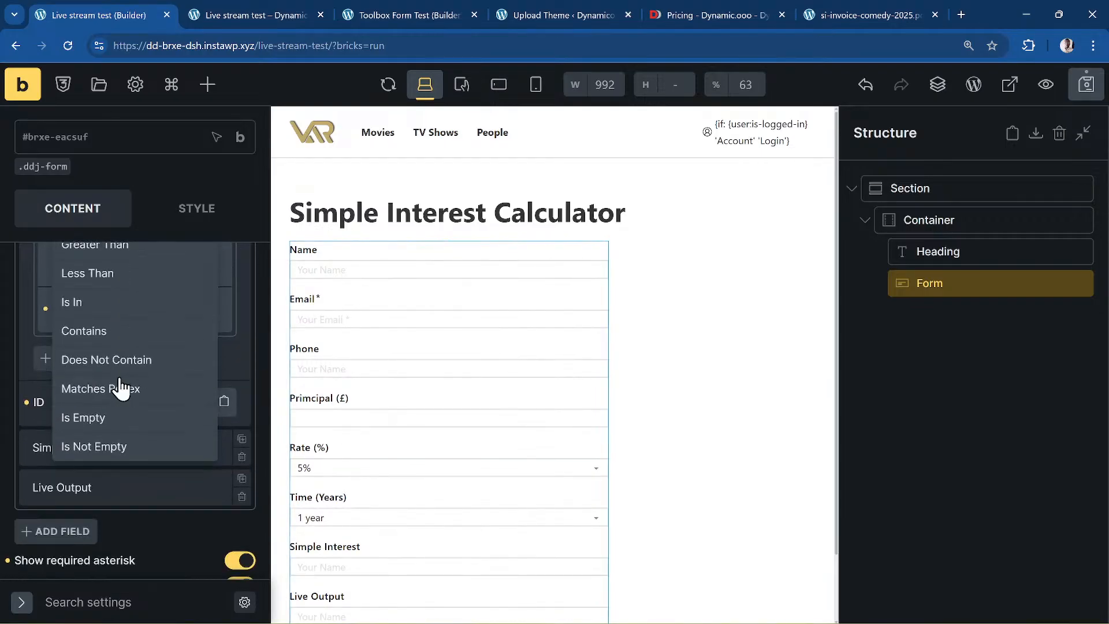
click(105, 456)
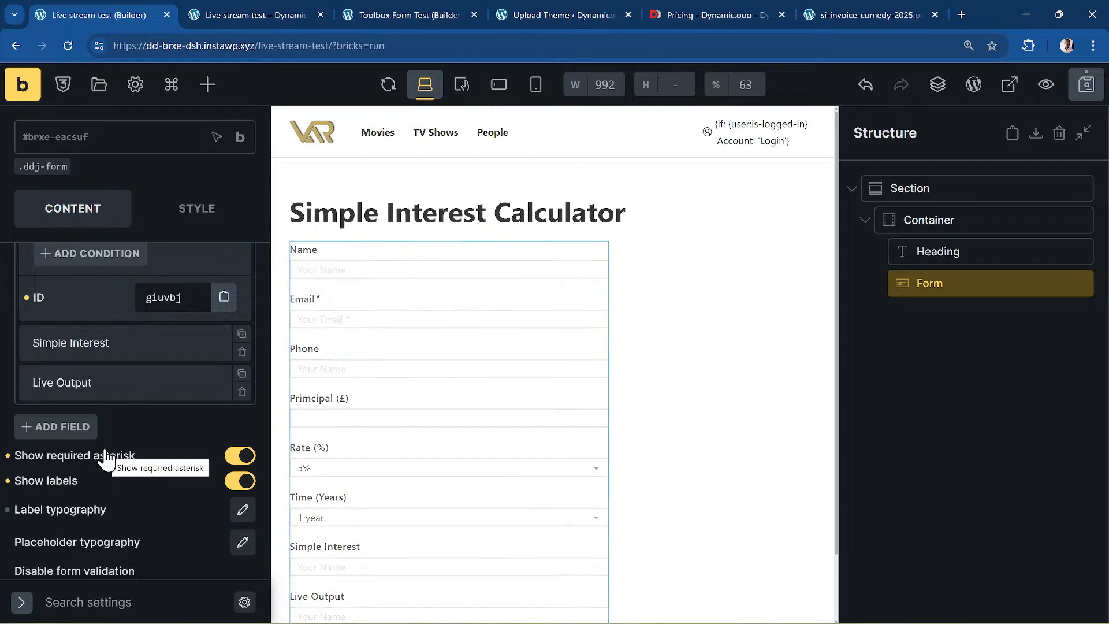
scroll(143, 441, up, 6)
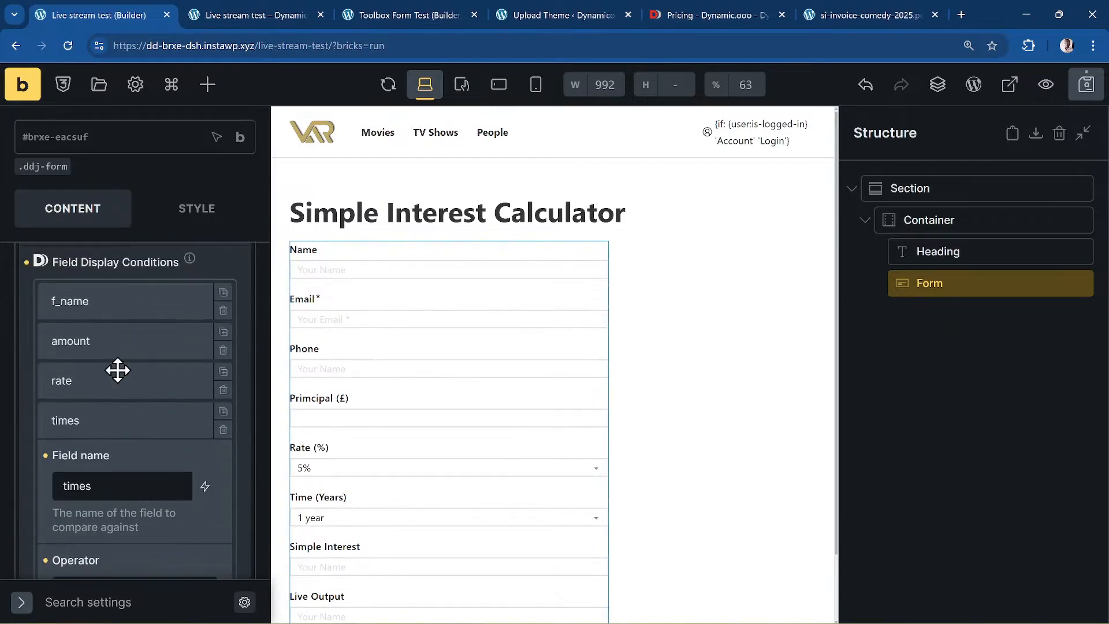
- Save the page and reload the front-end preview to check the form
click(1091, 86)
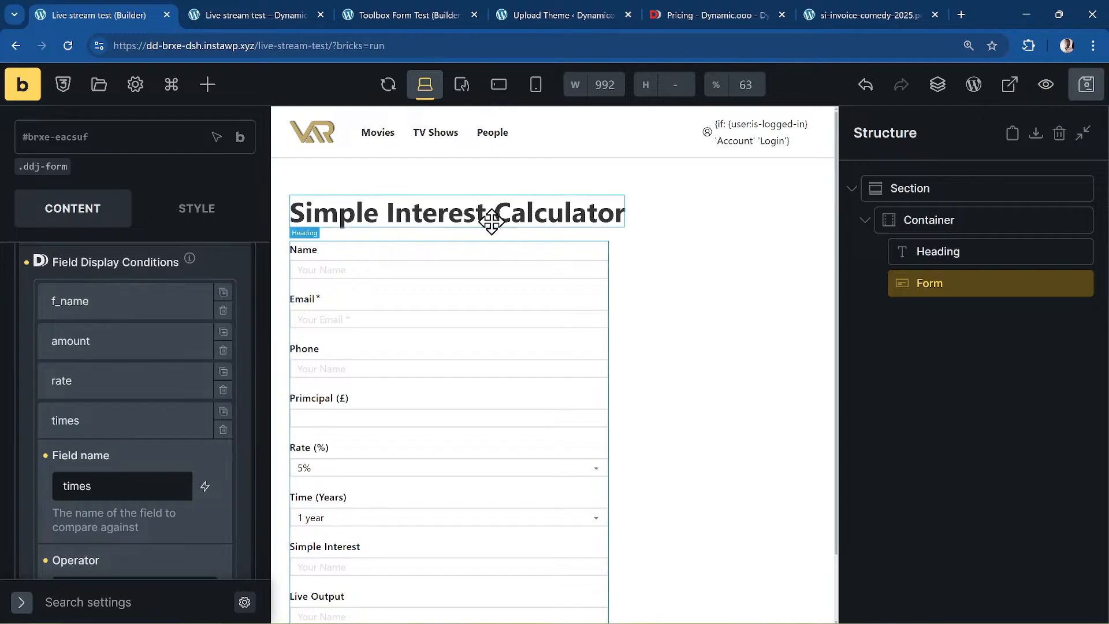
click(225, 22)
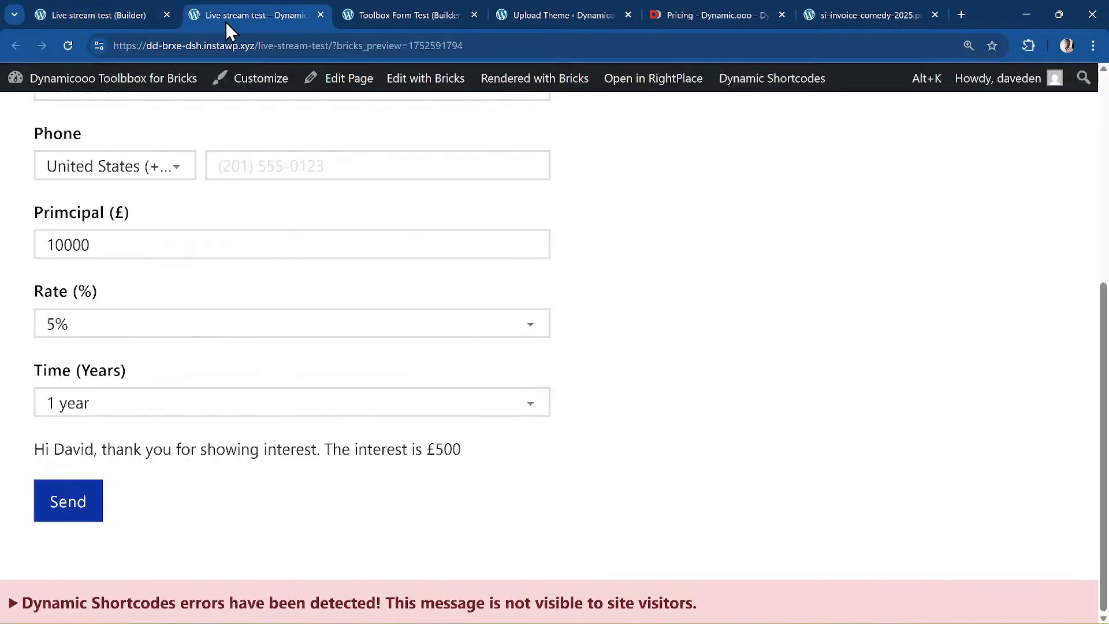
click(65, 46)
scroll(81, 350, up, 2)
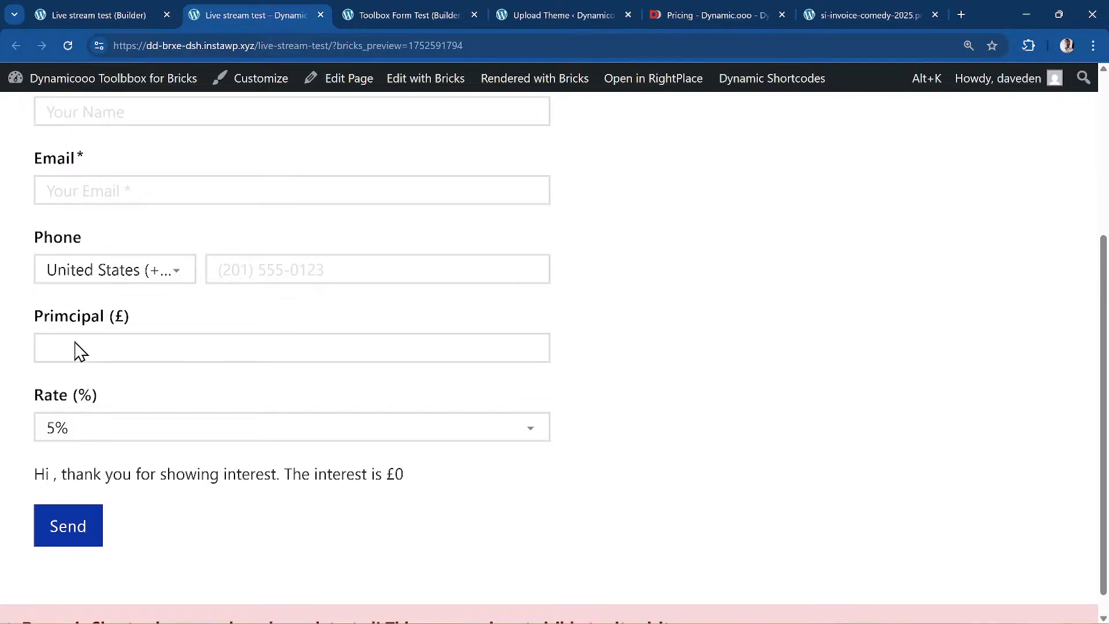
click(87, 13)
- Delete the f_name, amount, rate and times conditions from Time (years) and collapse the field
scroll(161, 438, down, 1)
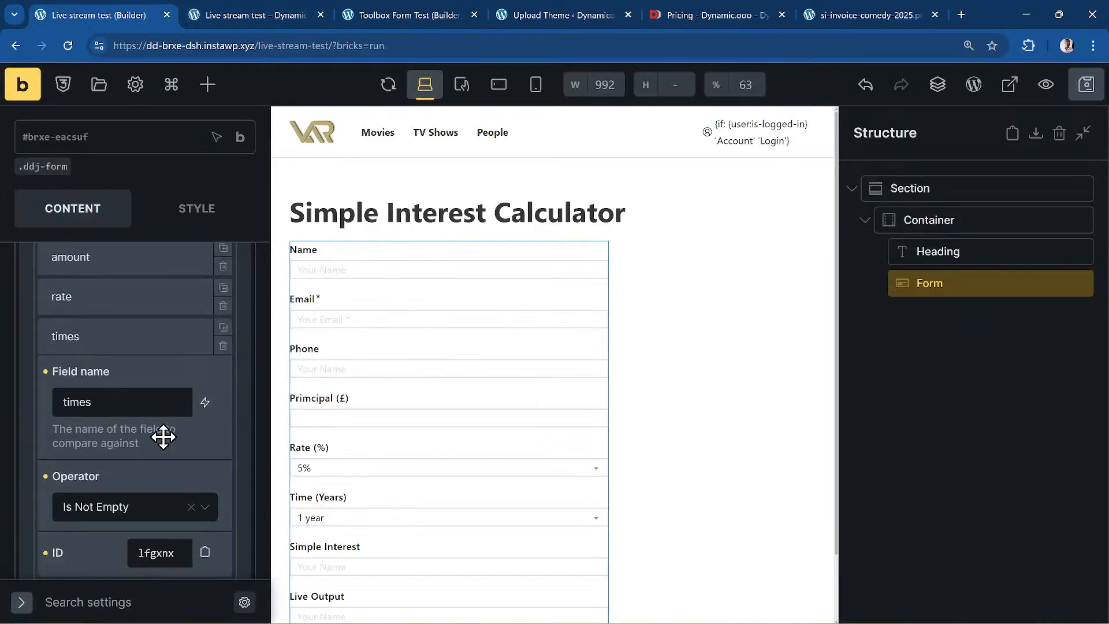
scroll(155, 439, up, 1)
scroll(154, 438, up, 10)
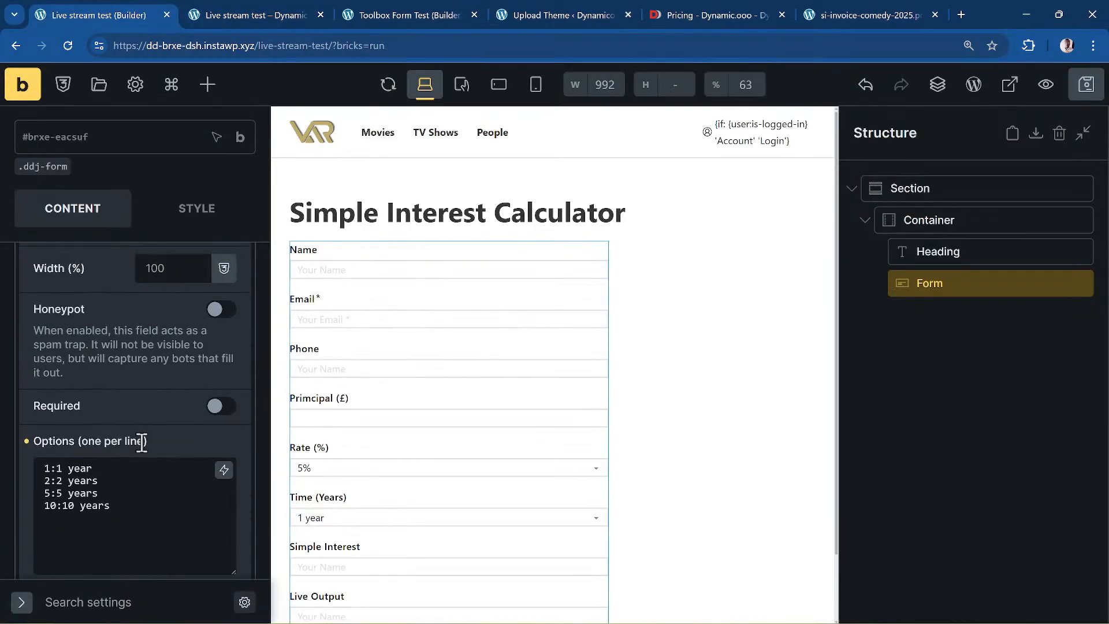
scroll(136, 436, up, 5)
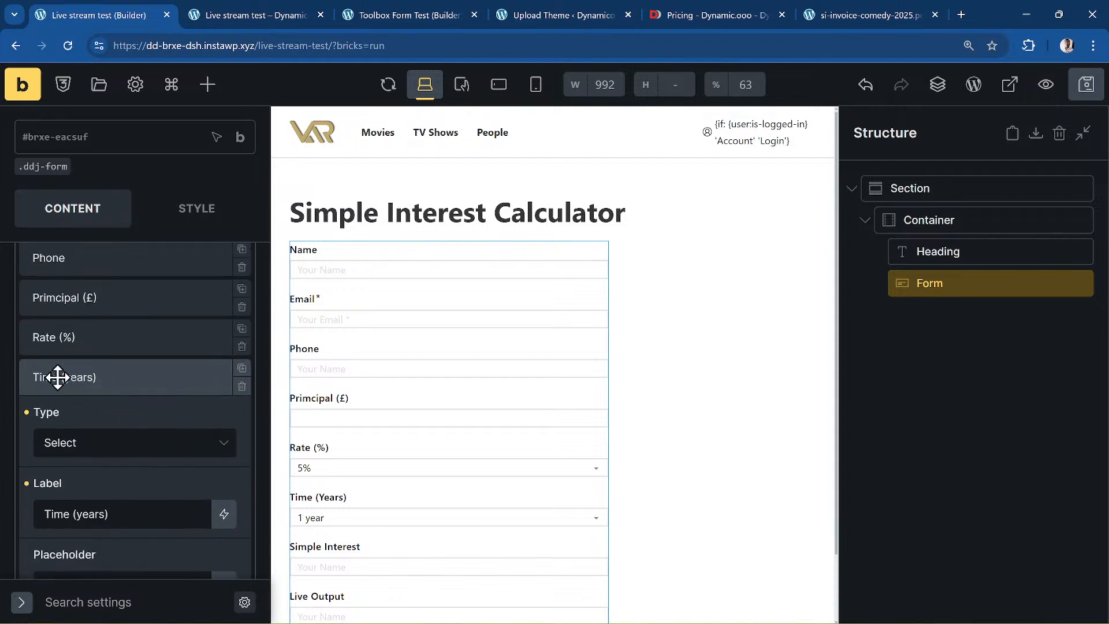
scroll(64, 381, down, 12)
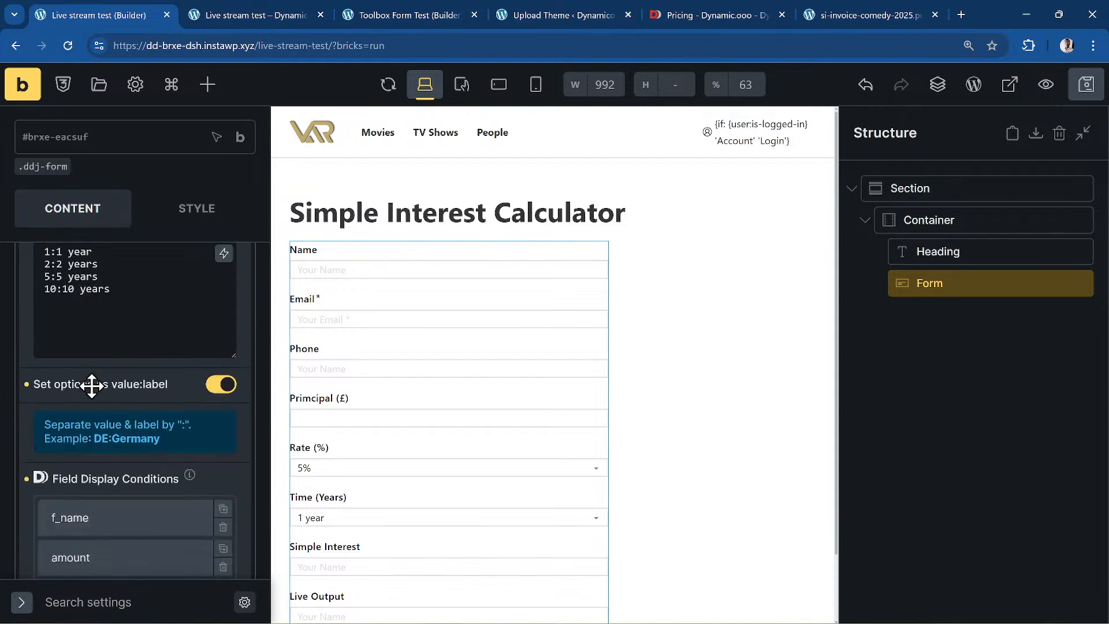
scroll(92, 397, down, 1)
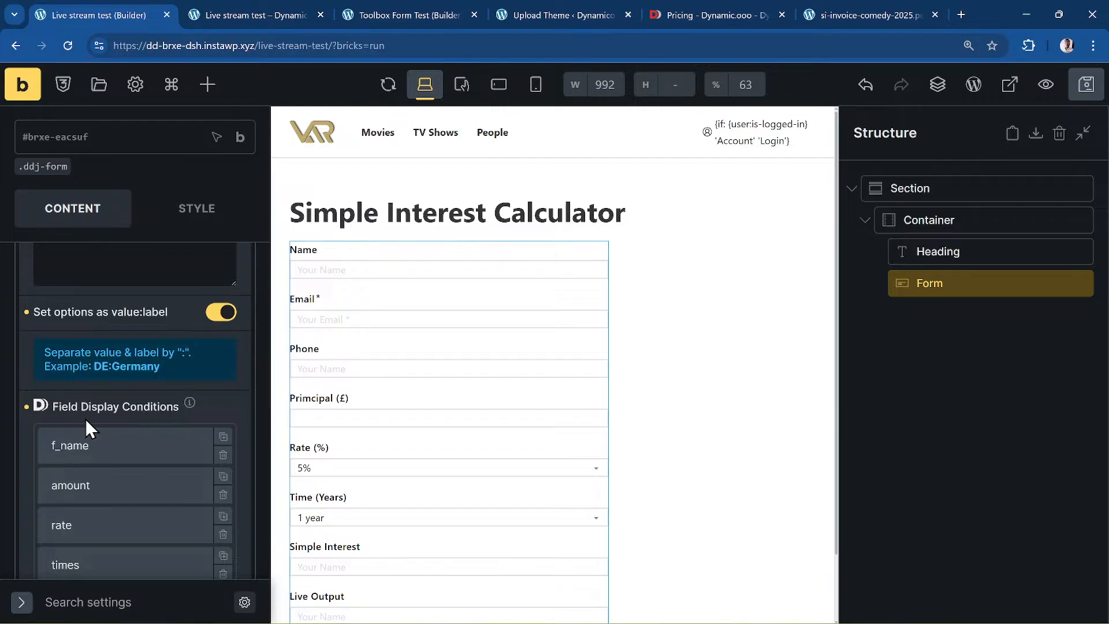
scroll(85, 420, down, 2)
click(85, 419)
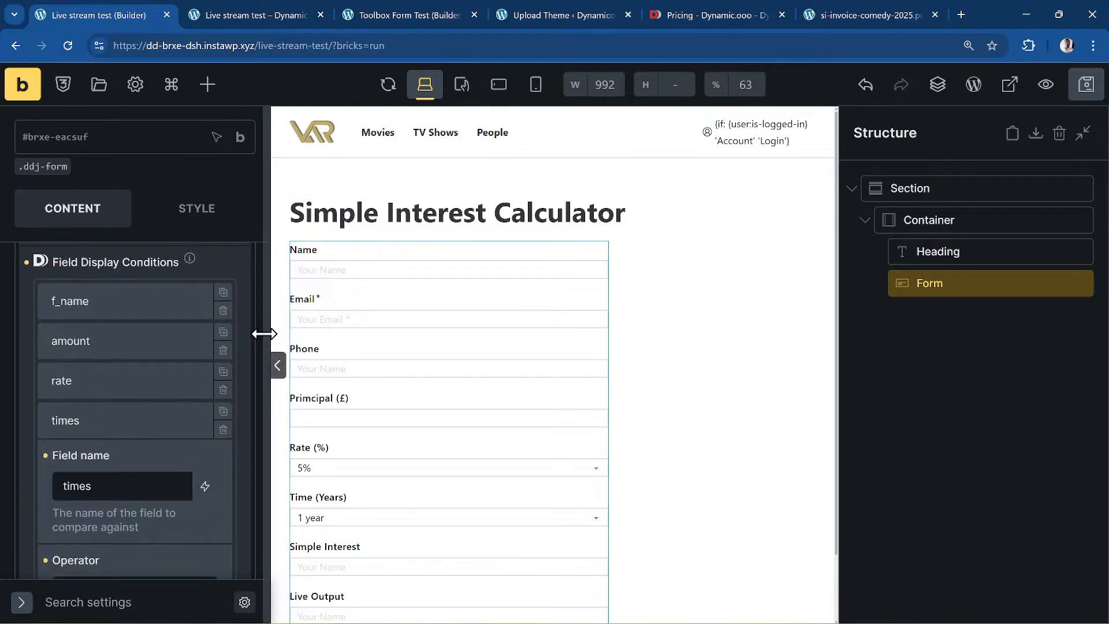
click(224, 312)
click(224, 312)
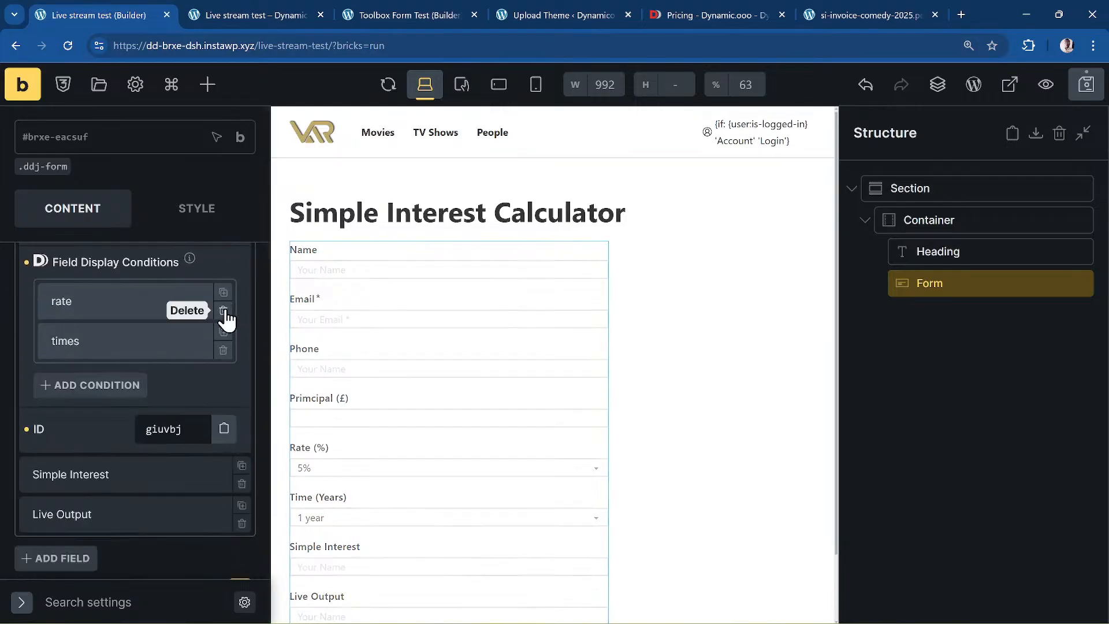
click(224, 312)
click(224, 312)
scroll(161, 334, up, 7)
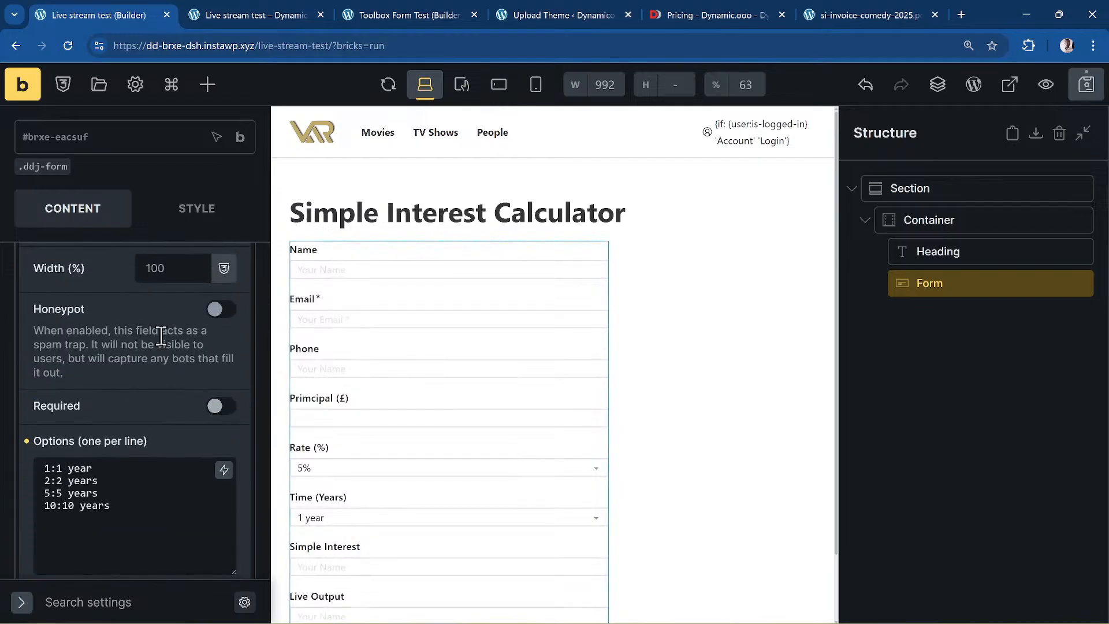
scroll(161, 336, up, 4)
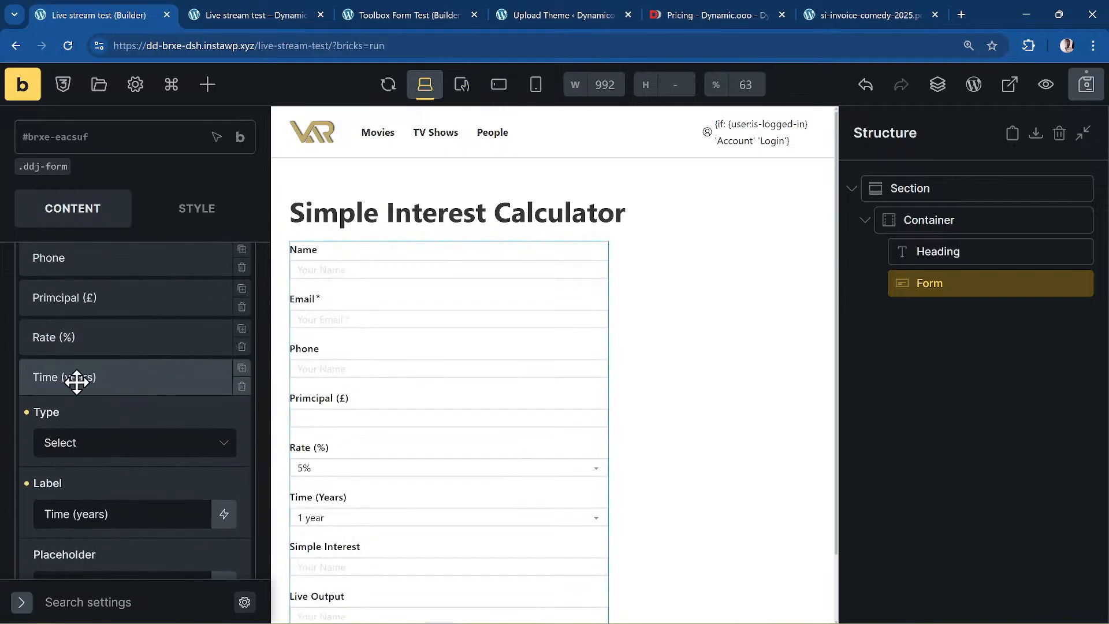
click(77, 379)
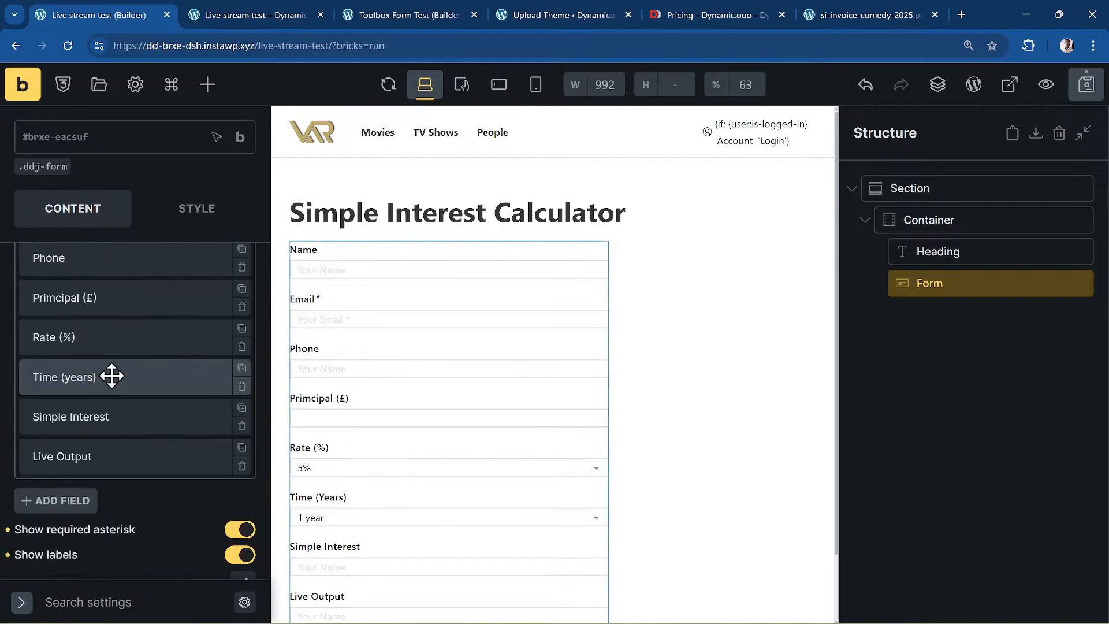
- Give the Live Output field an f_name display condition set to Is Not Empty
click(72, 458)
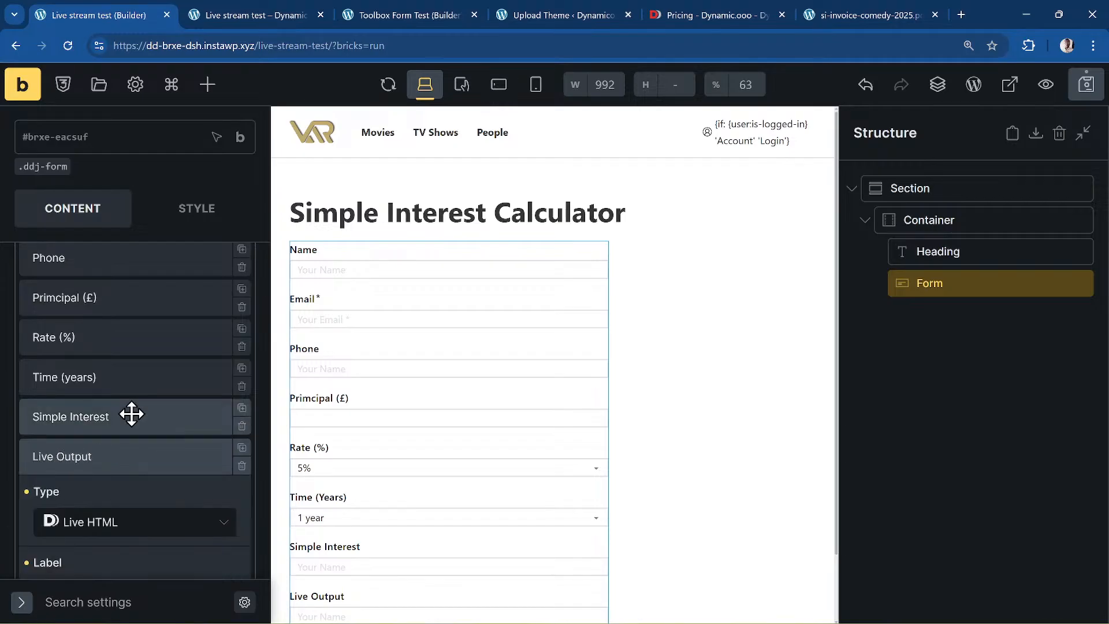
scroll(143, 404, down, 5)
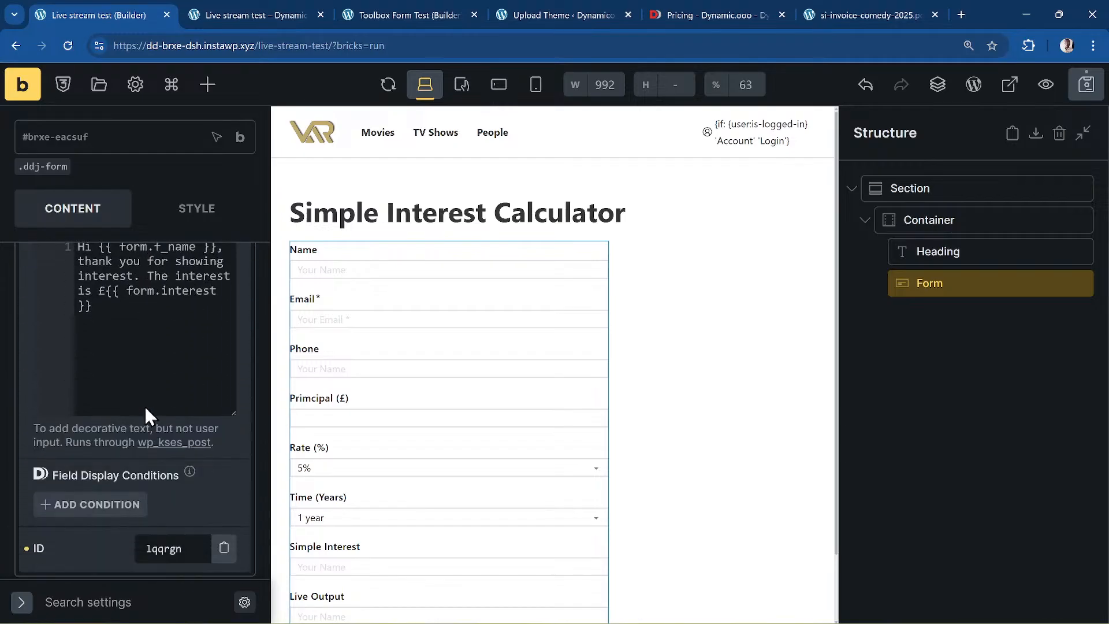
scroll(144, 407, down, 2)
mouse_move(57, 359)
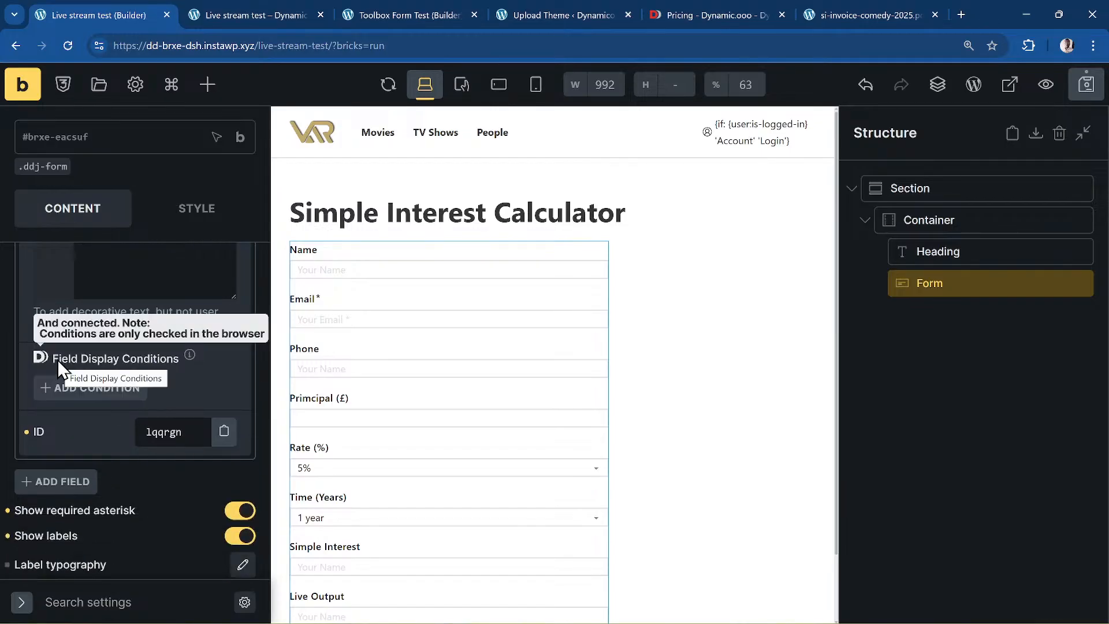
click(64, 393)
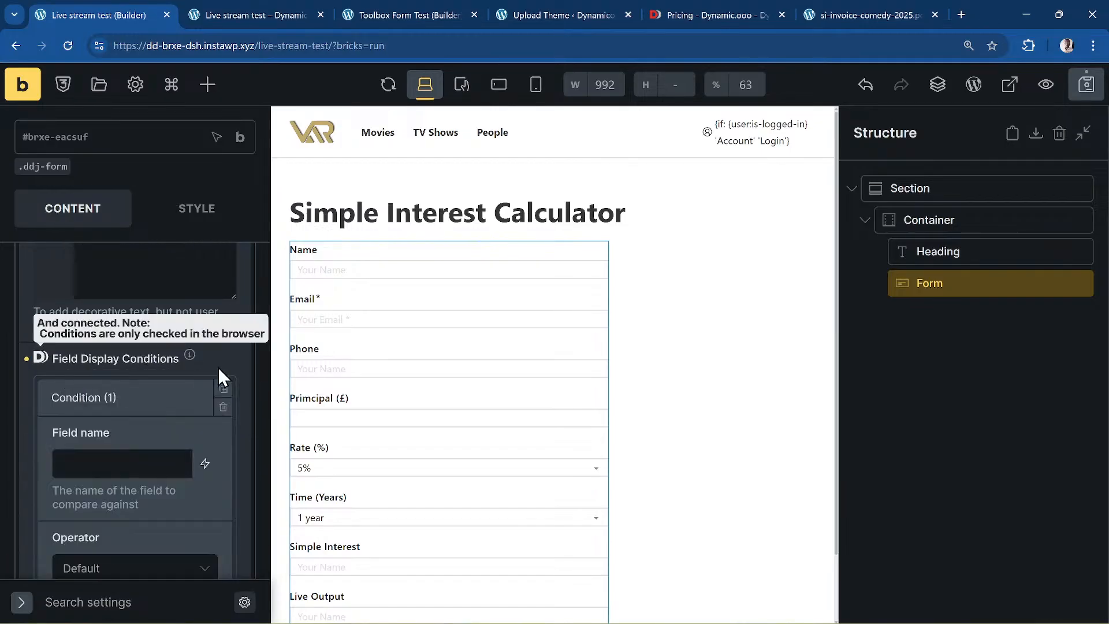
scroll(217, 366, down, 2)
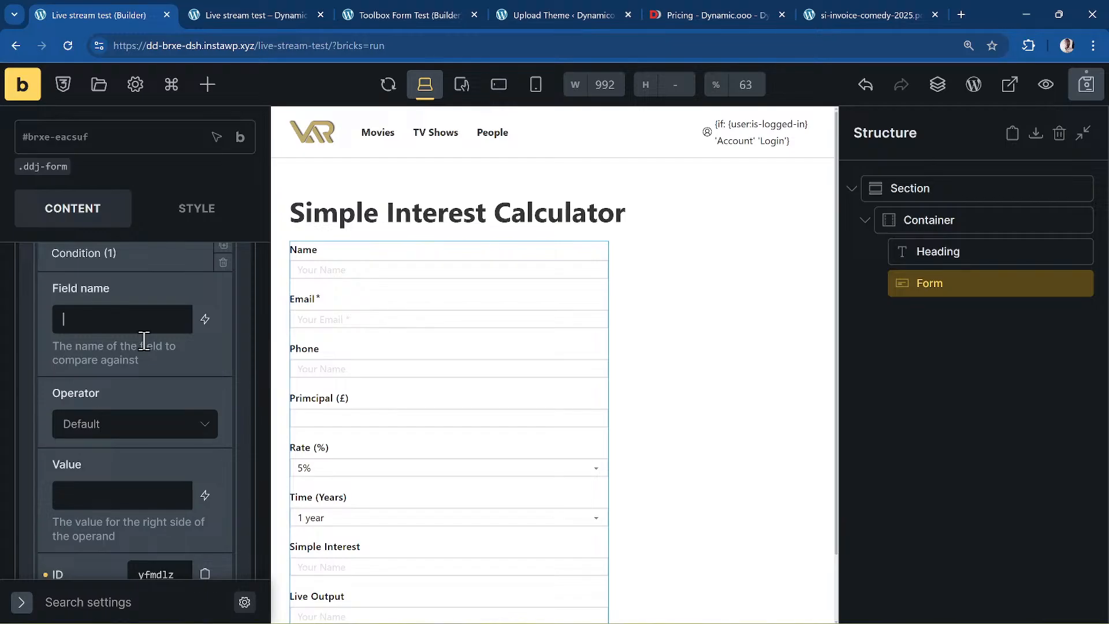
text(f_name)
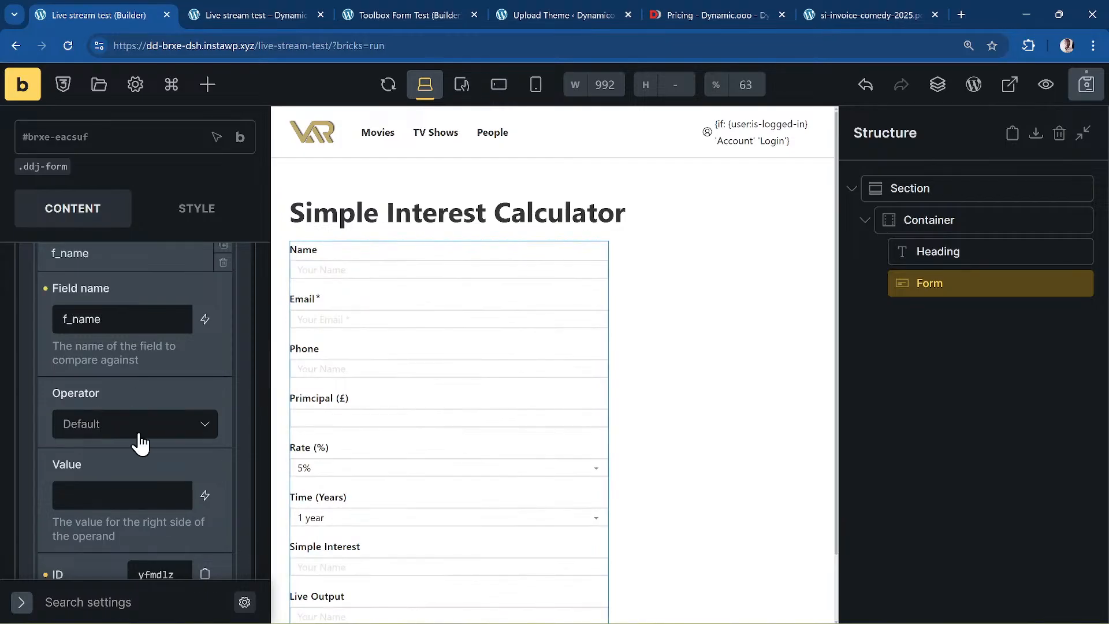
click(141, 443)
scroll(153, 451, down, 3)
click(154, 429)
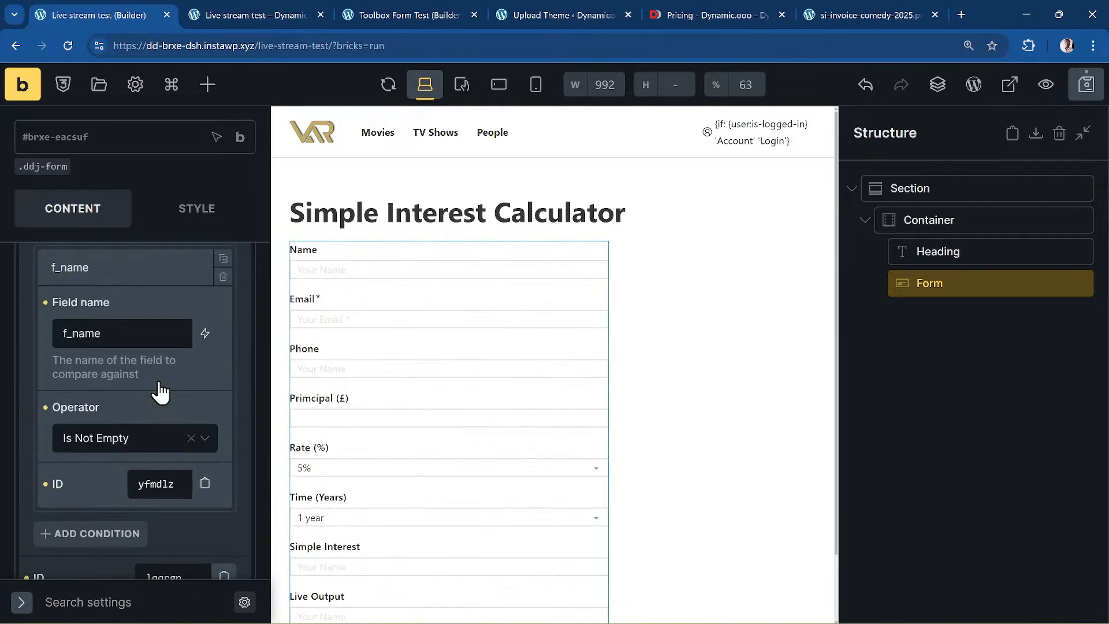
scroll(161, 392, up, 1)
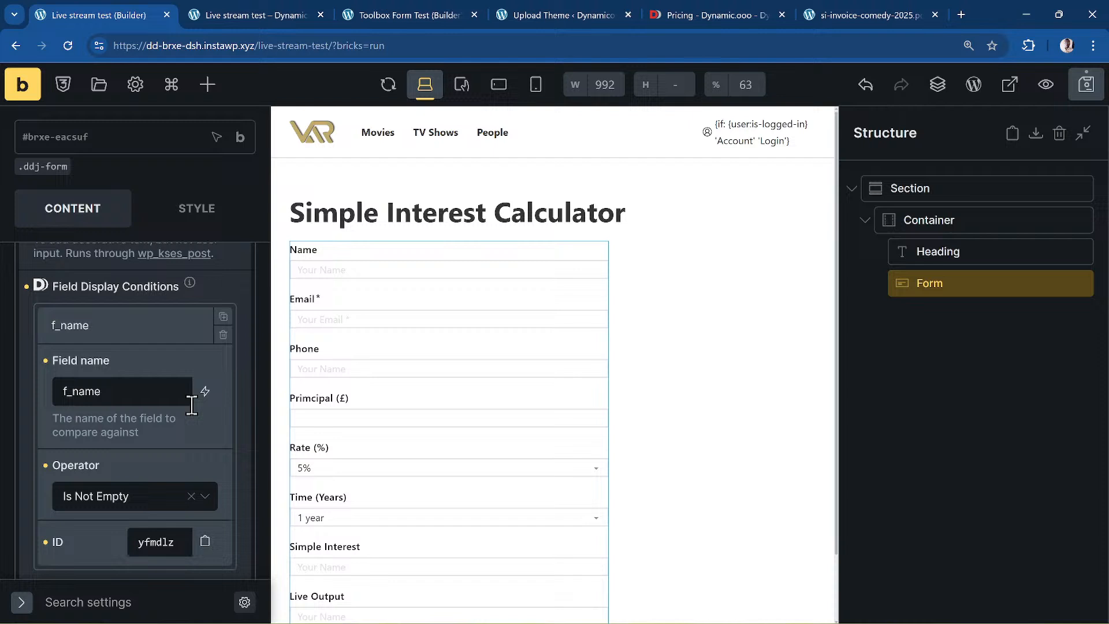
- Duplicate that condition into matching rate and times conditions
click(223, 317)
scroll(158, 379, down, 4)
scroll(116, 290, up, 2)
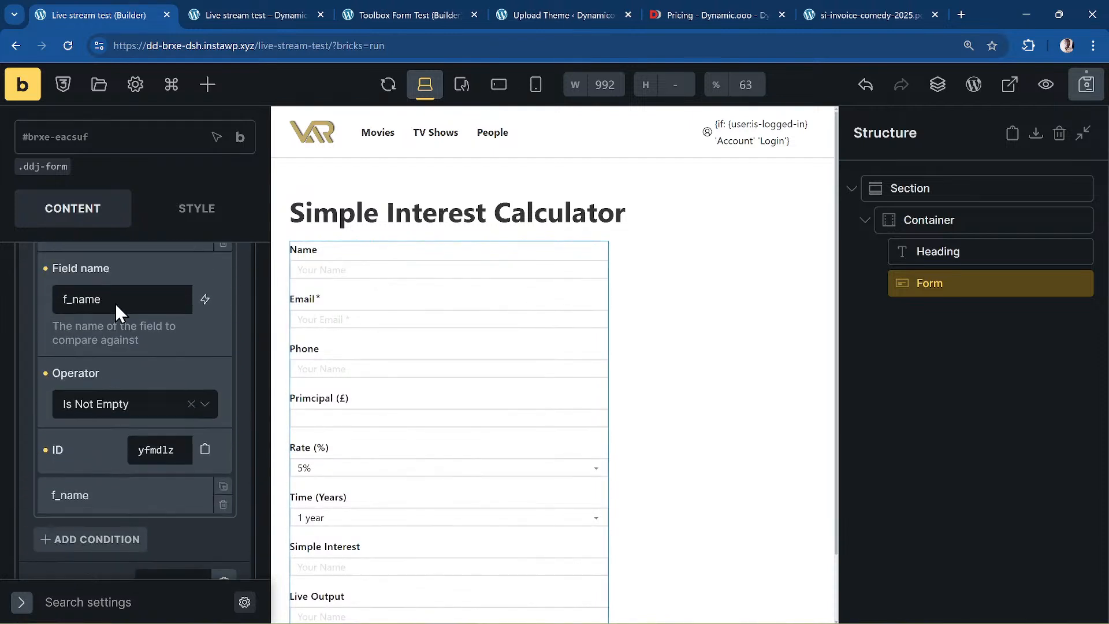
double_click(119, 320)
text(rate)
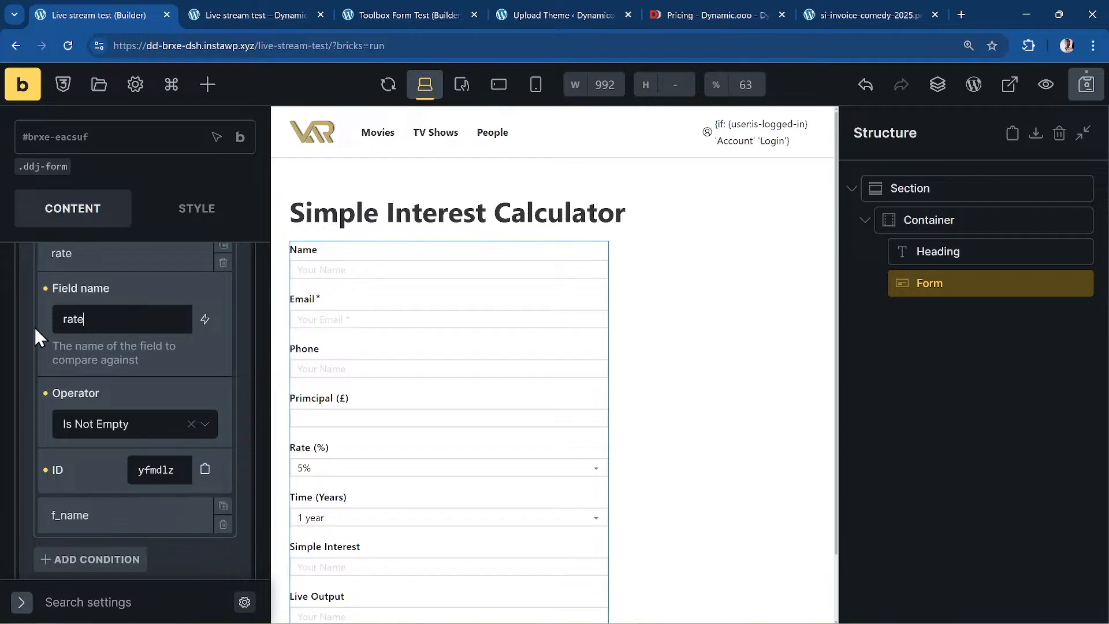
click(226, 248)
scroll(197, 416, down, 2)
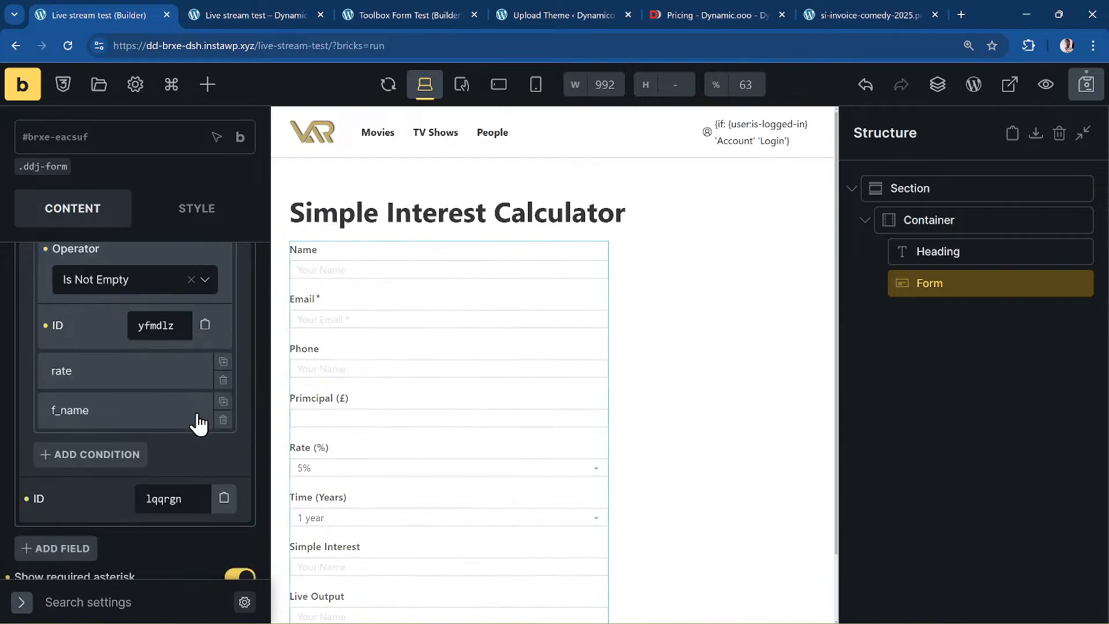
click(149, 416)
scroll(140, 386, up, 5)
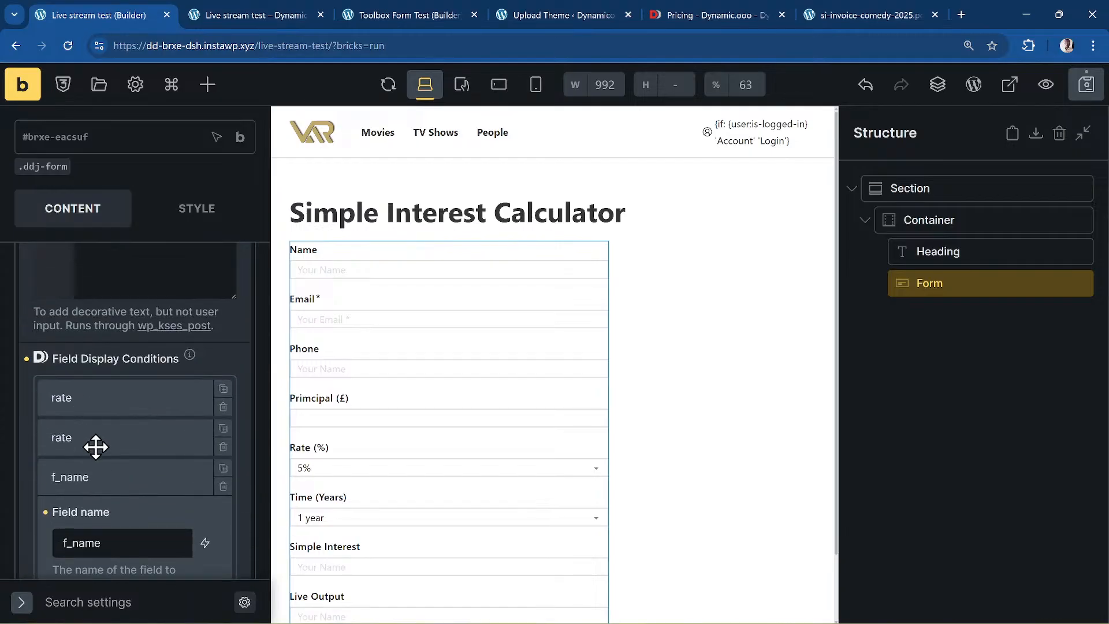
click(93, 445)
click(109, 409)
scroll(177, 437, down, 1)
double_click(117, 400)
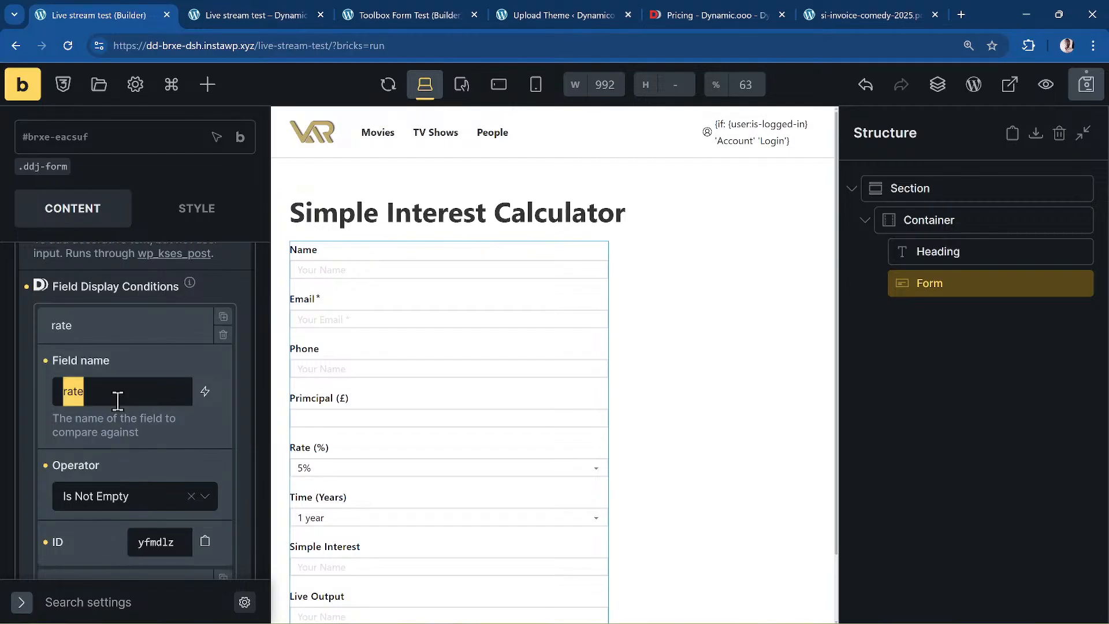
text(times)
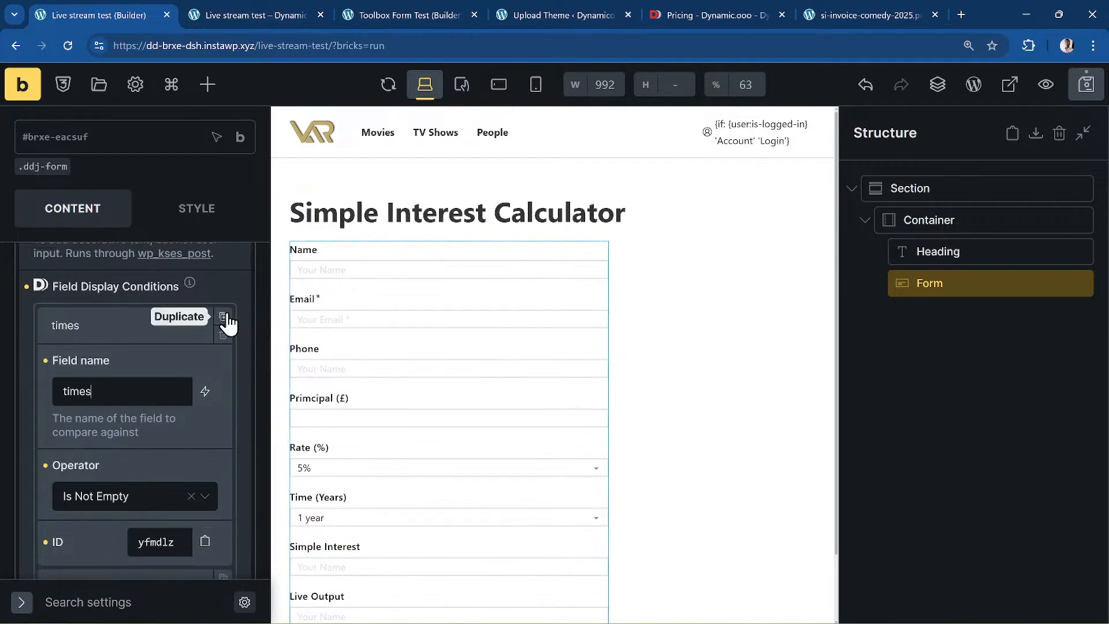
- Duplicate the times condition once more and rename the copy to amount
click(224, 317)
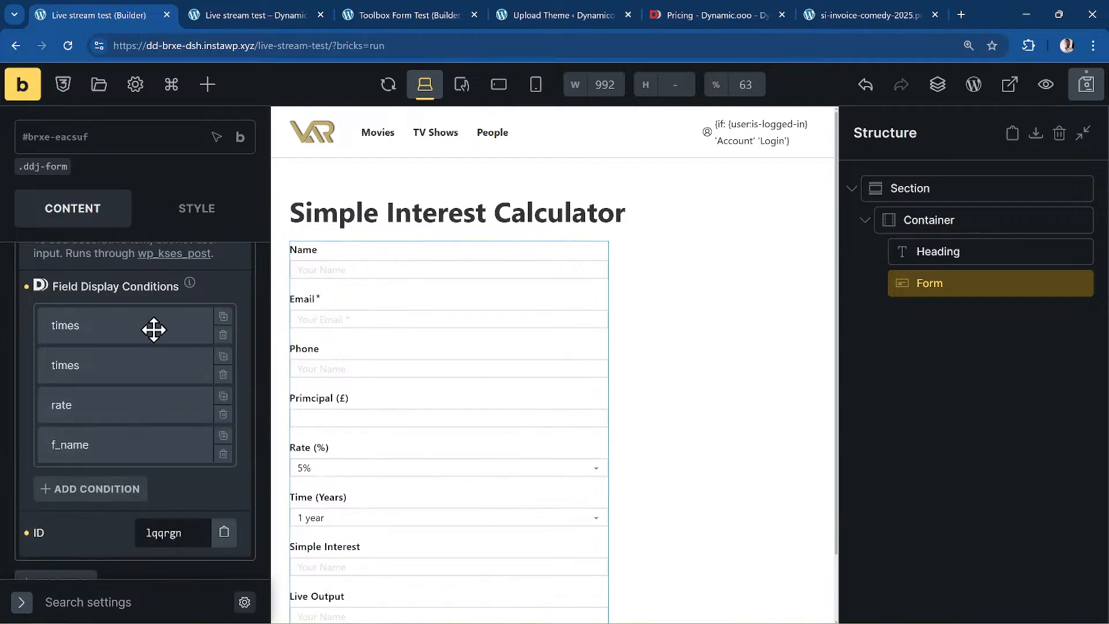
click(154, 330)
double_click(122, 390)
text(amount)
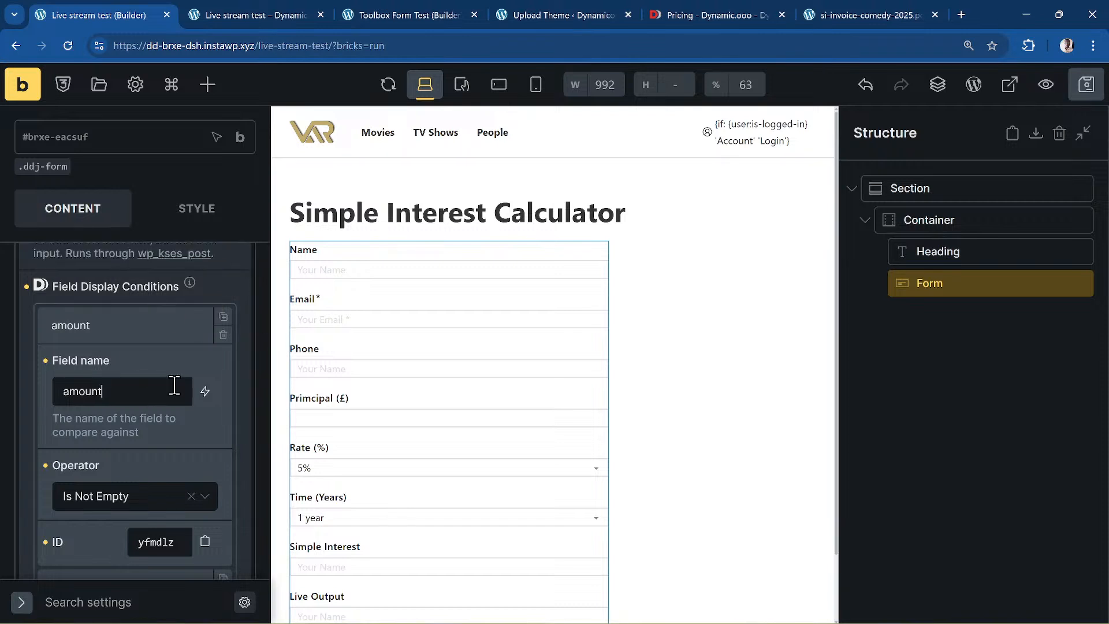
scroll(135, 370, up, 10)
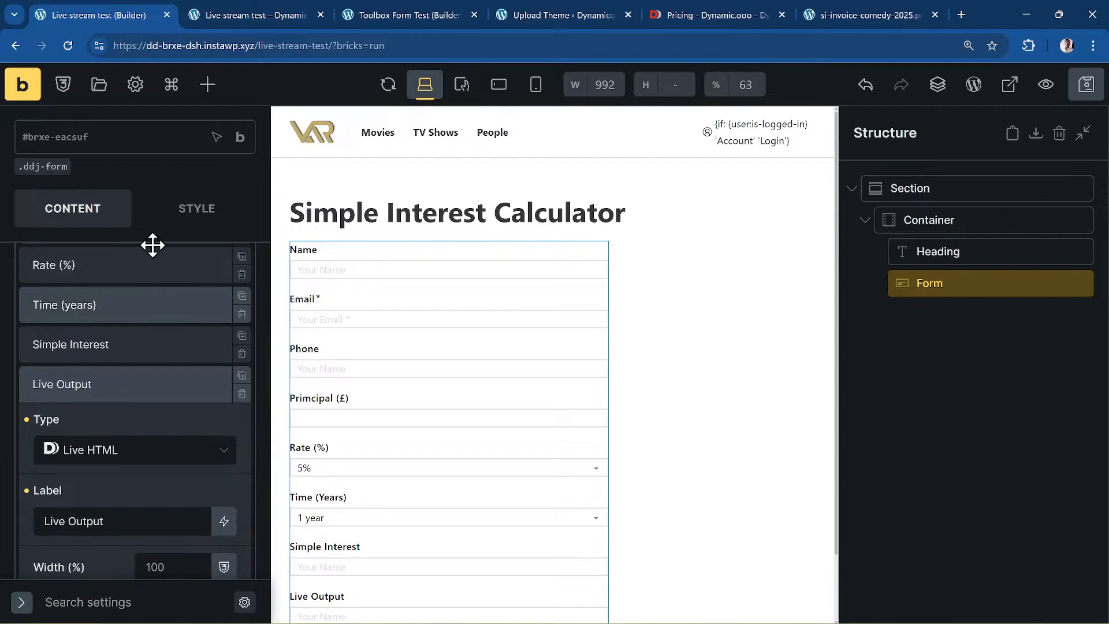
- Reload the preview, enter a name and principal 1000, and check the £50 interest result
click(227, 13)
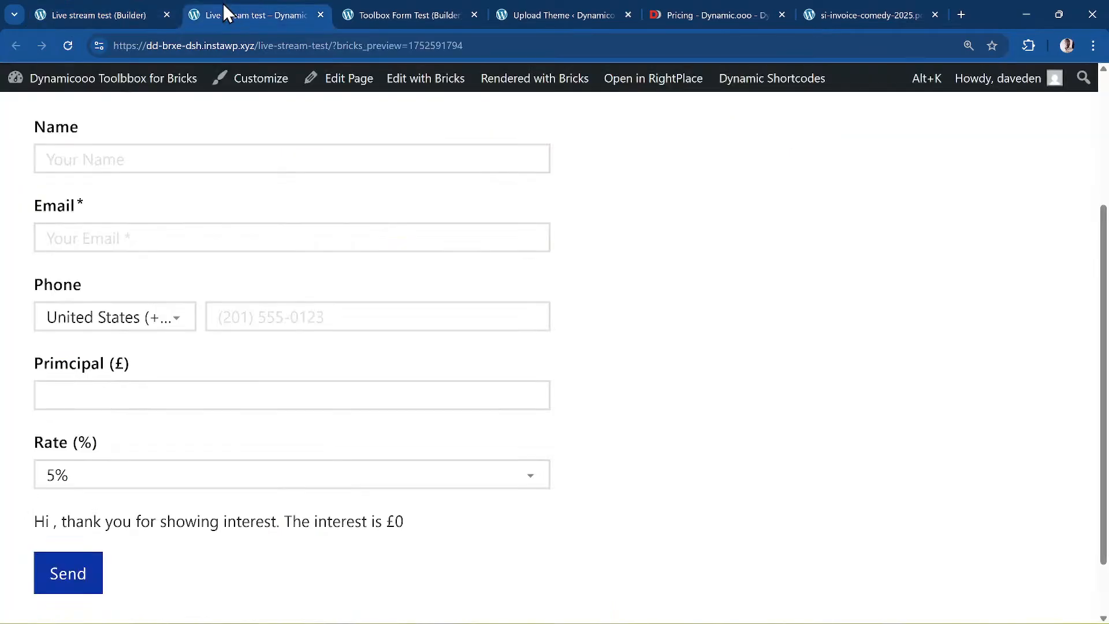
click(68, 47)
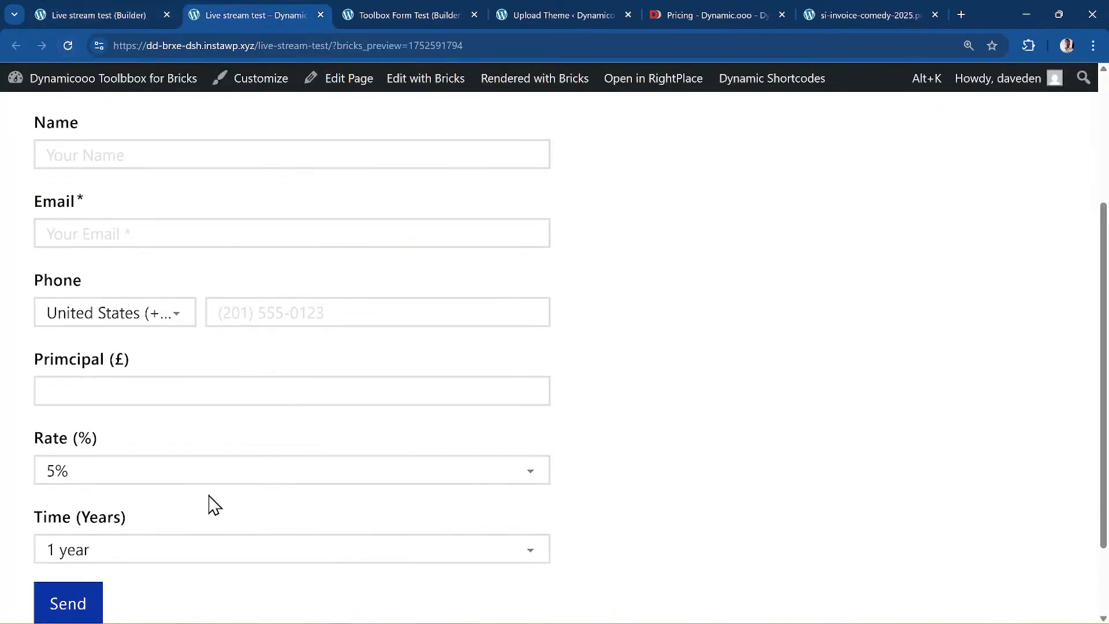
scroll(215, 506, down, 2)
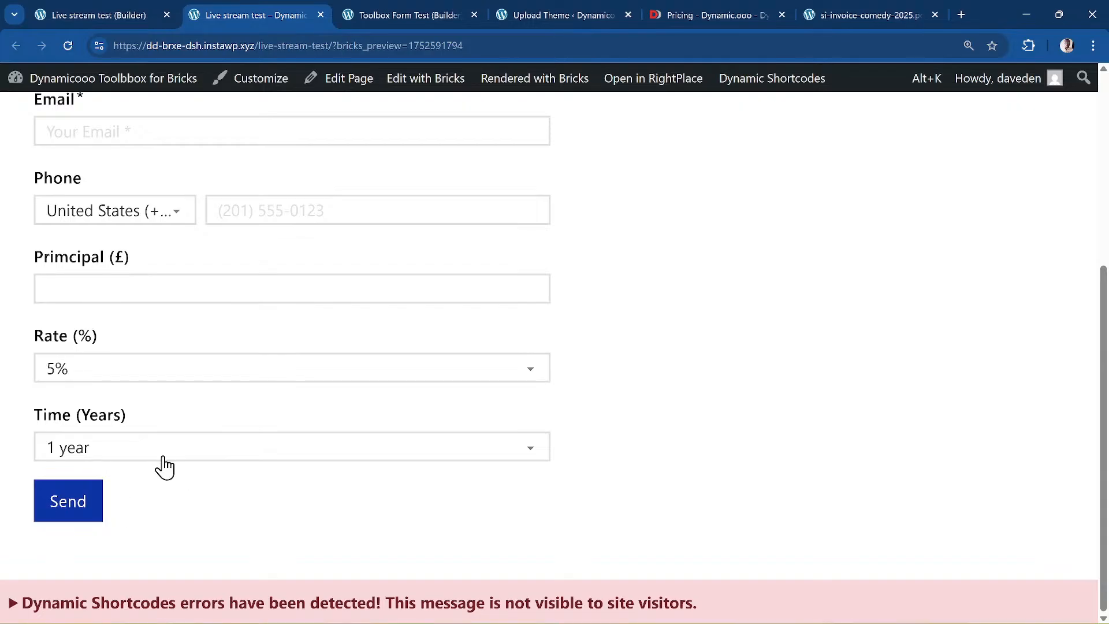
scroll(165, 467, up, 4)
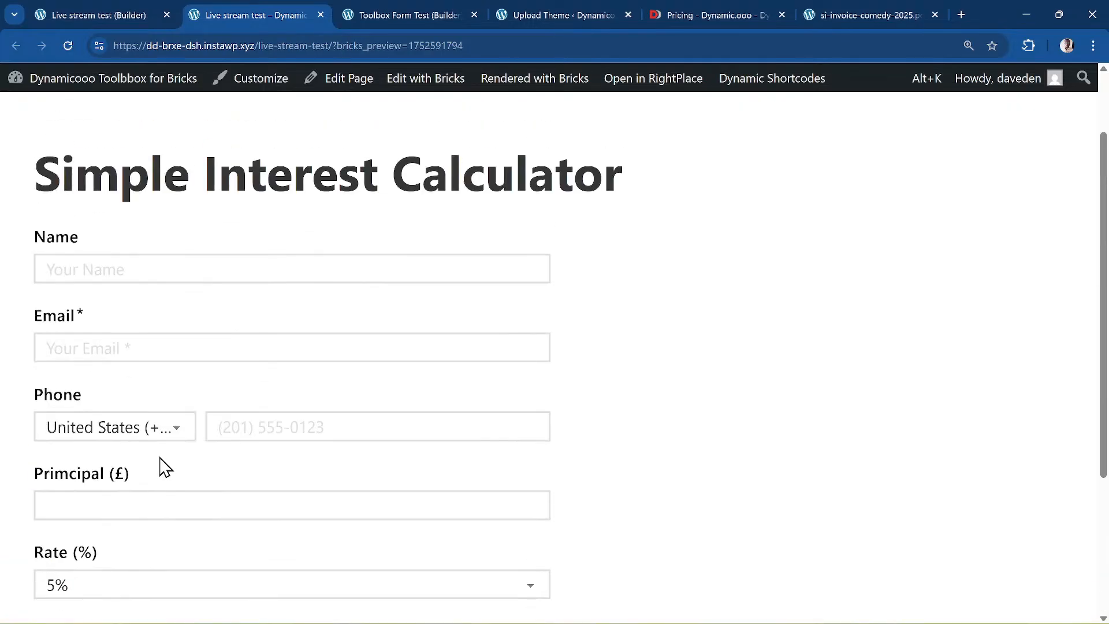
click(160, 261)
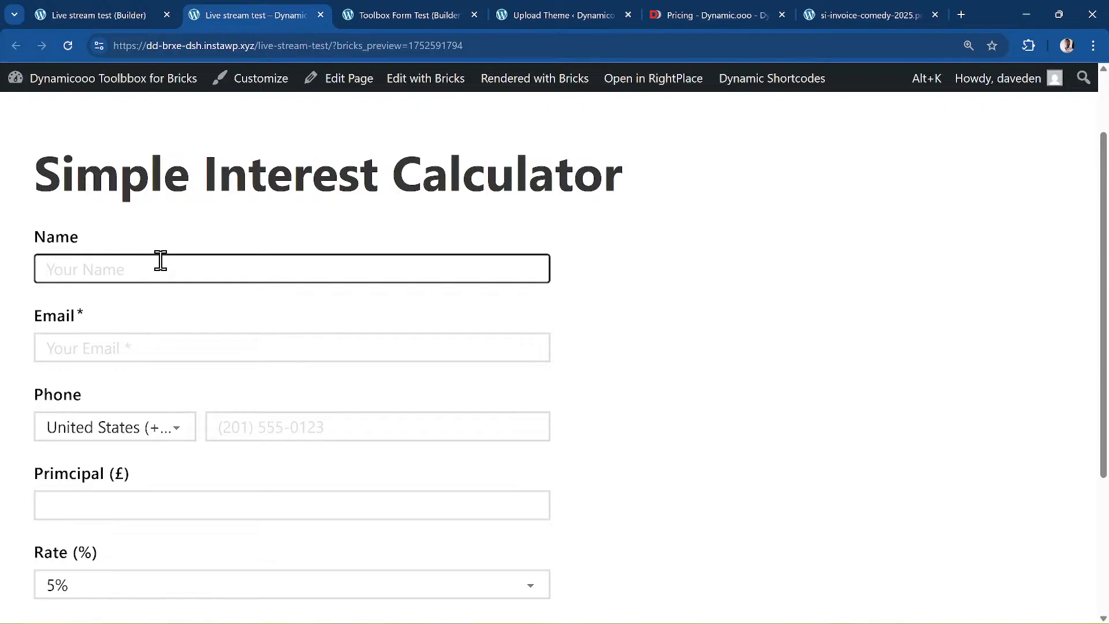
text(David)
scroll(161, 261, down, 4)
click(86, 298)
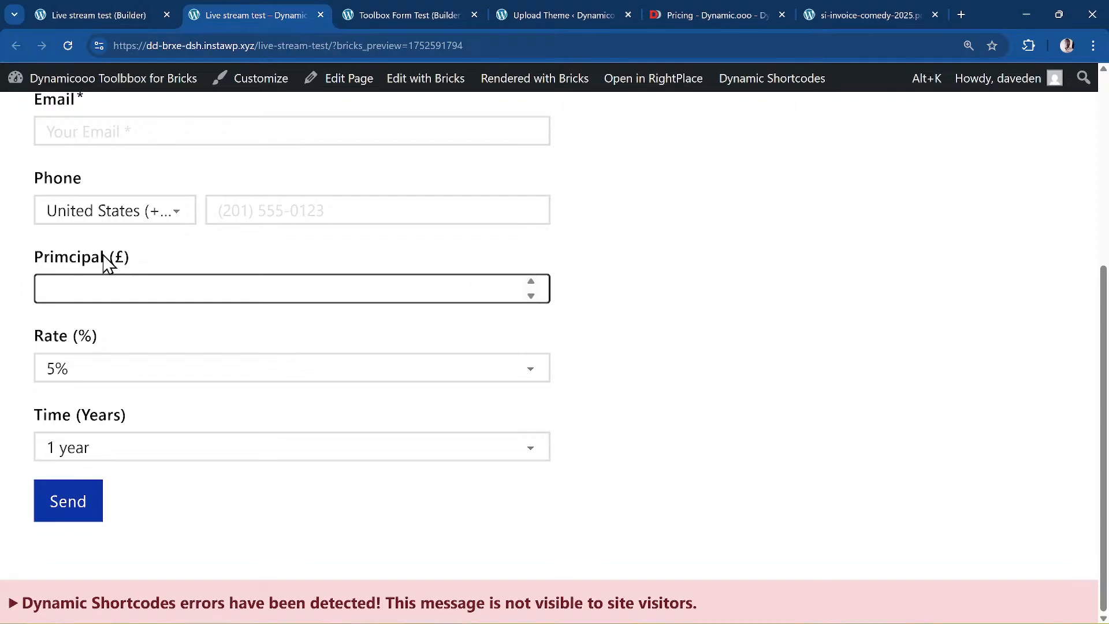
text(1000)
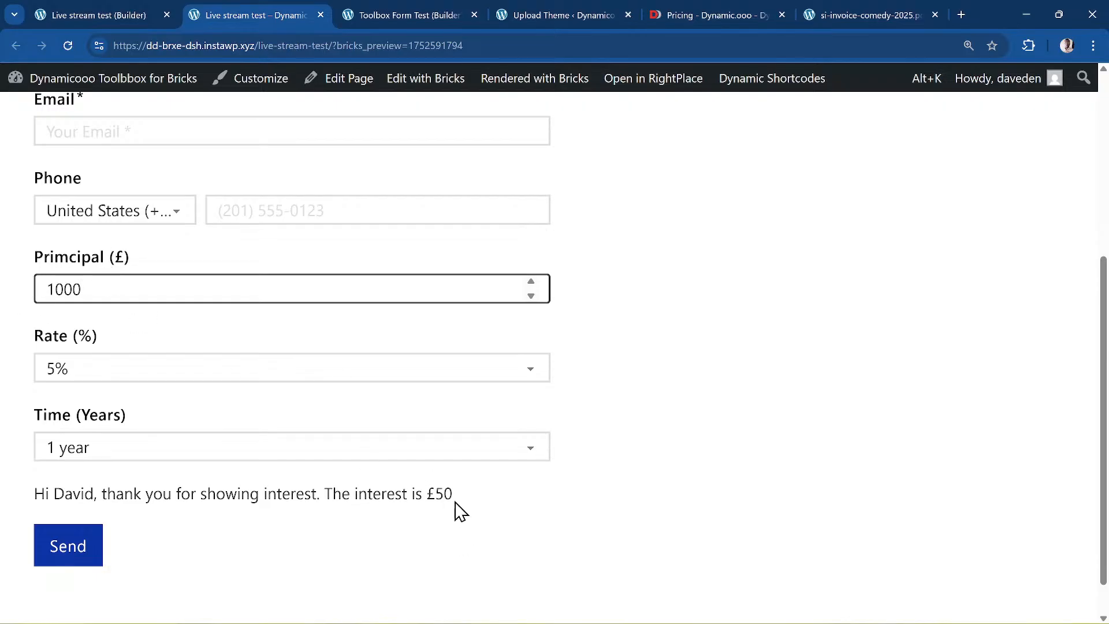
click(90, 13)
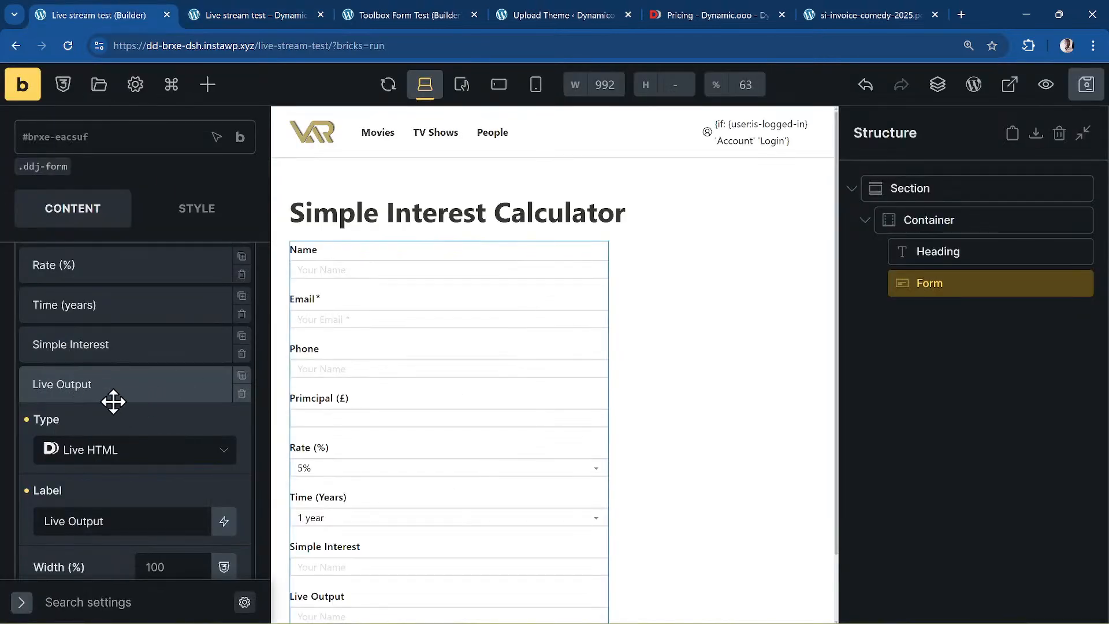
- Glance at the preview, then reopen the Live Output field settings in the builder
scroll(112, 403, down, 9)
scroll(113, 404, down, 3)
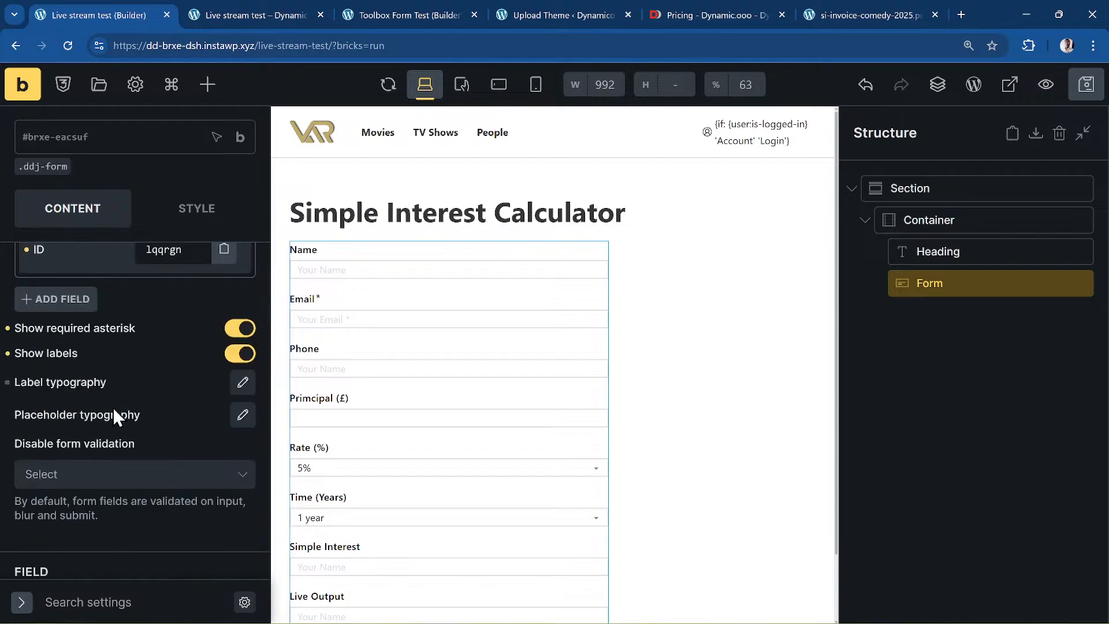
scroll(113, 406, up, 10)
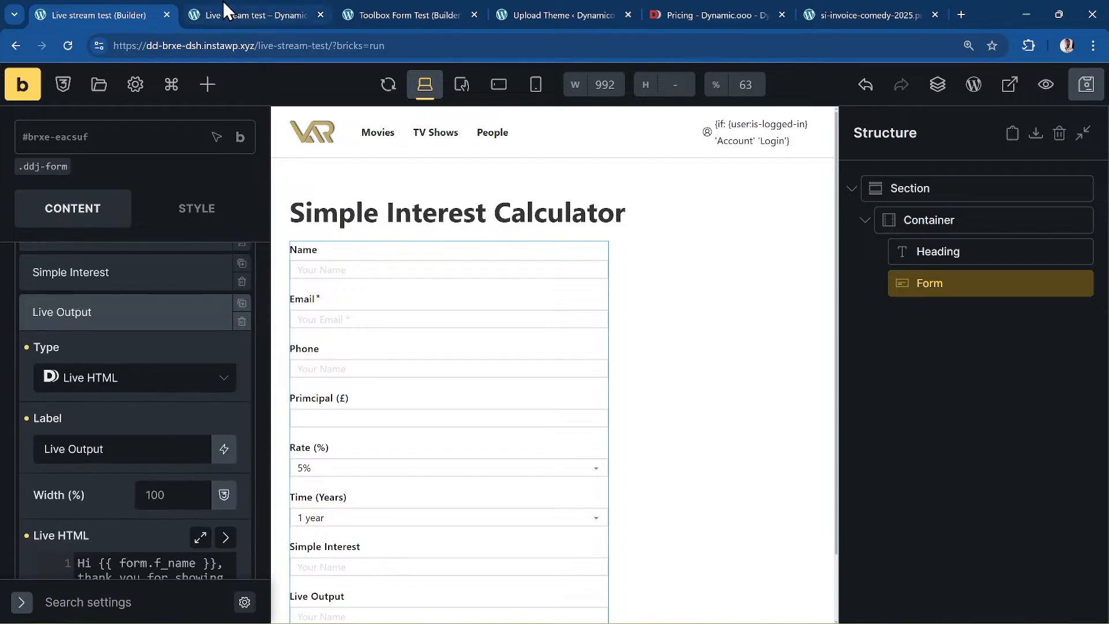
click(254, 14)
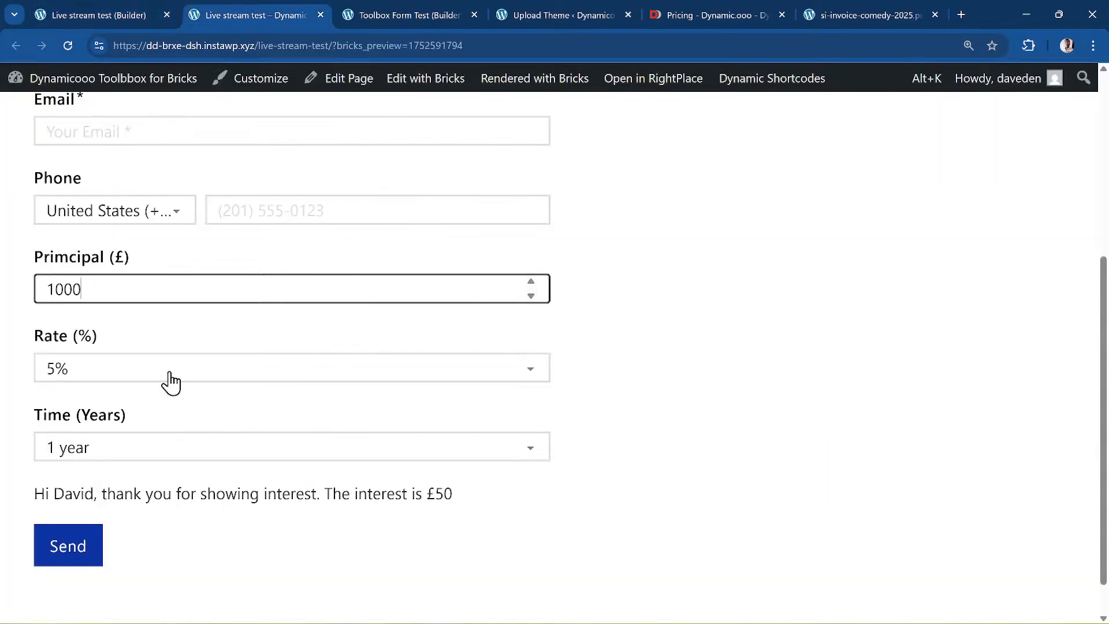
click(68, 13)
scroll(98, 254, up, 1)
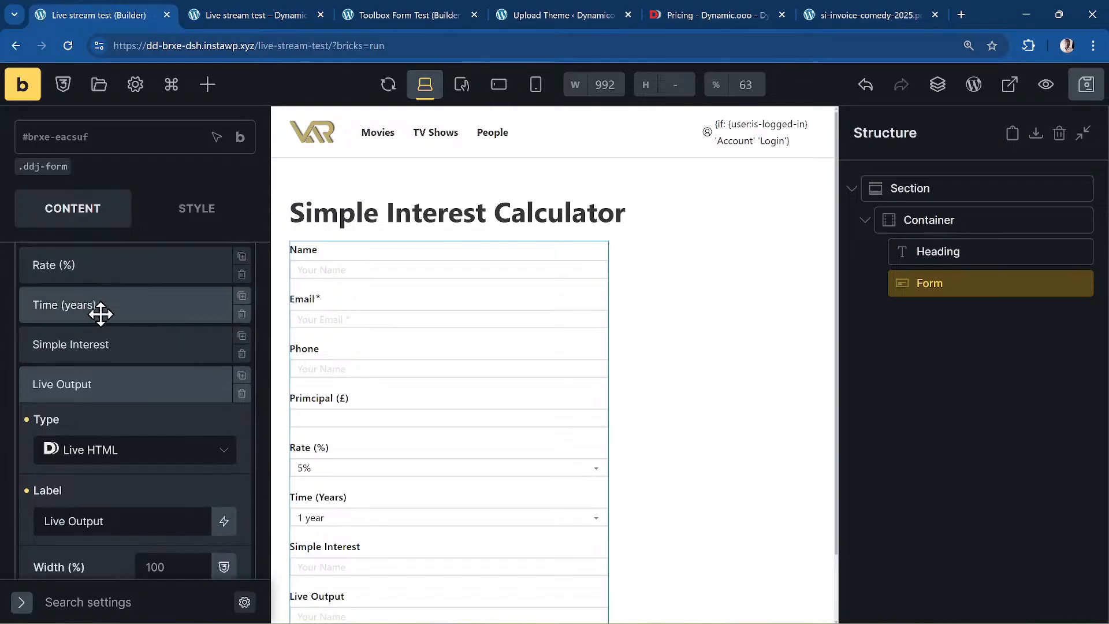
click(104, 393)
click(101, 389)
- Change the amount display condition to Less Than with a value of 1000
scroll(101, 395, down, 7)
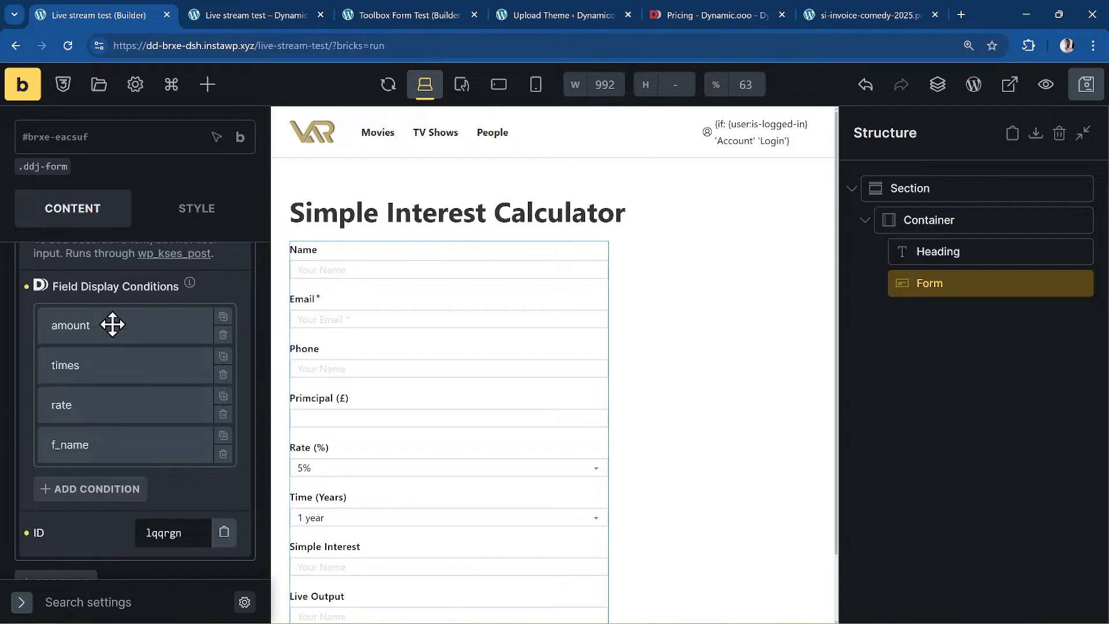
click(111, 327)
scroll(144, 401, down, 1)
click(144, 421)
scroll(168, 397, down, 1)
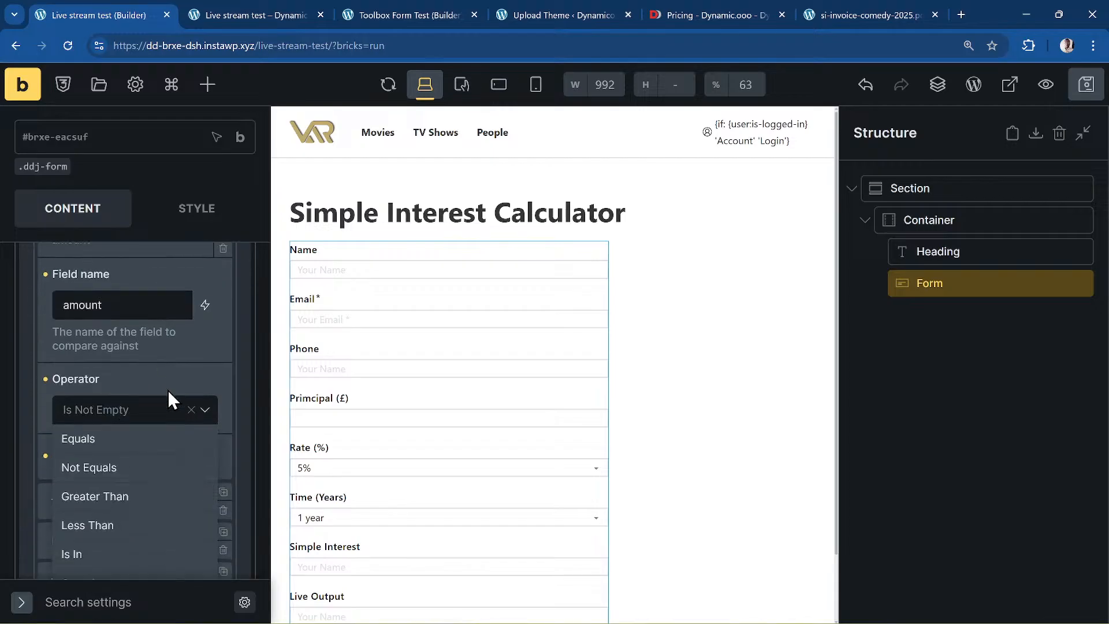
scroll(168, 400, down, 1)
click(169, 396)
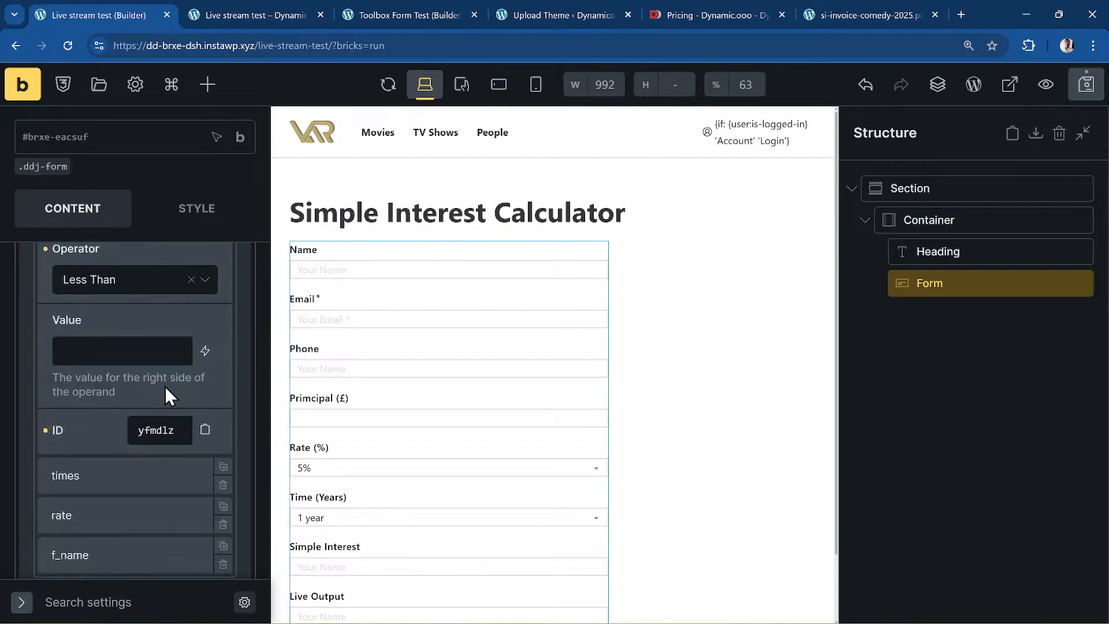
click(150, 346)
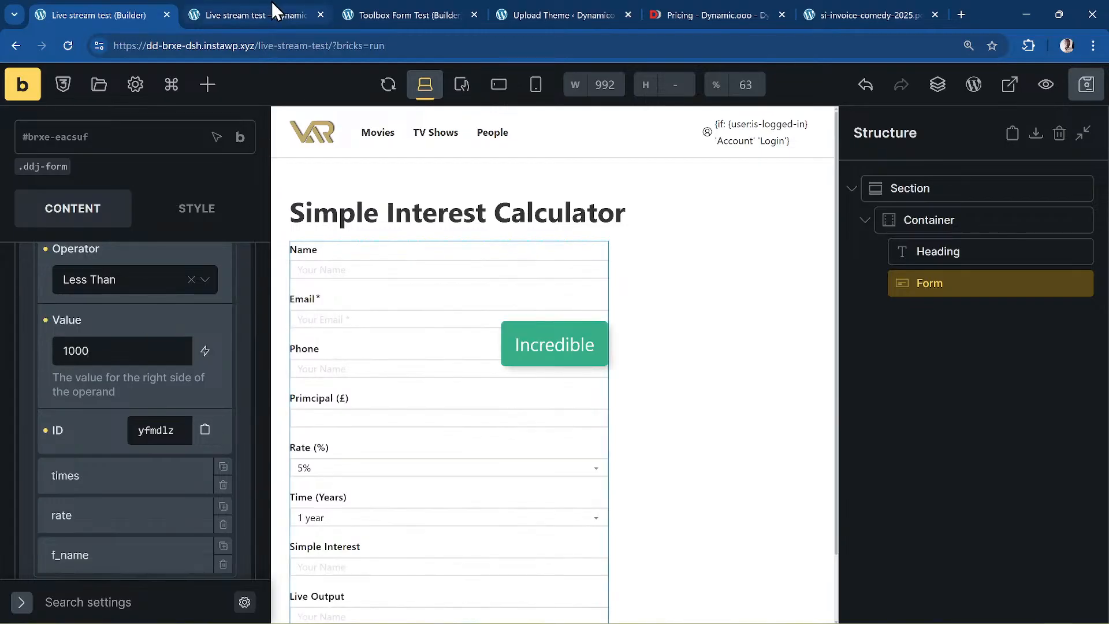
- Reload the front-end preview and fill the form with a test name and principal 1000
click(261, 13)
click(58, 46)
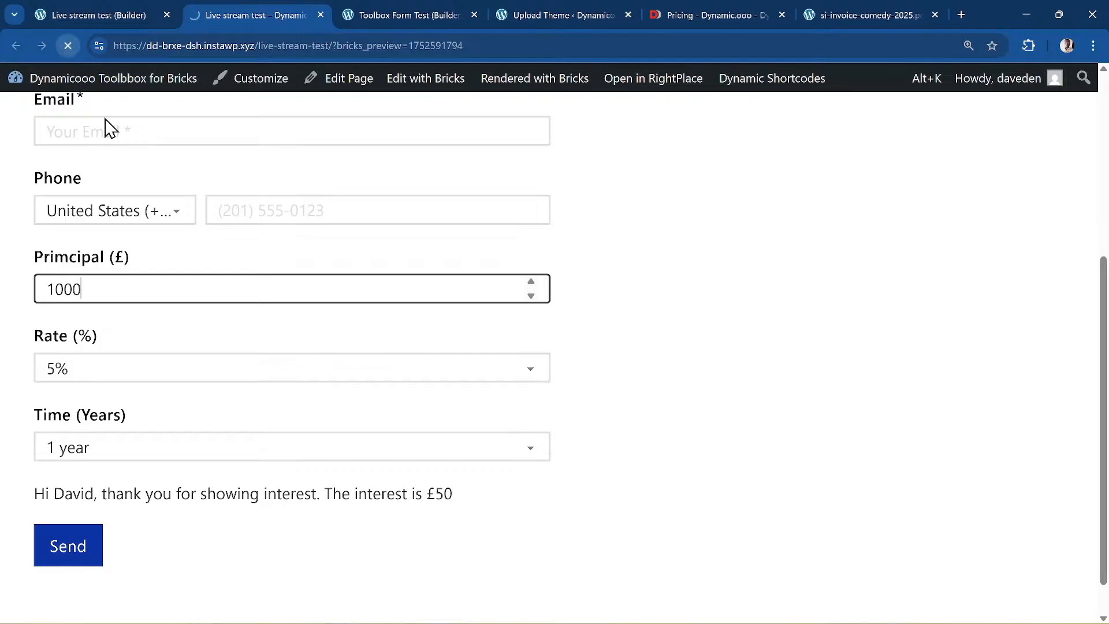
scroll(173, 274, up, 5)
click(126, 341)
scroll(178, 317, down, 1)
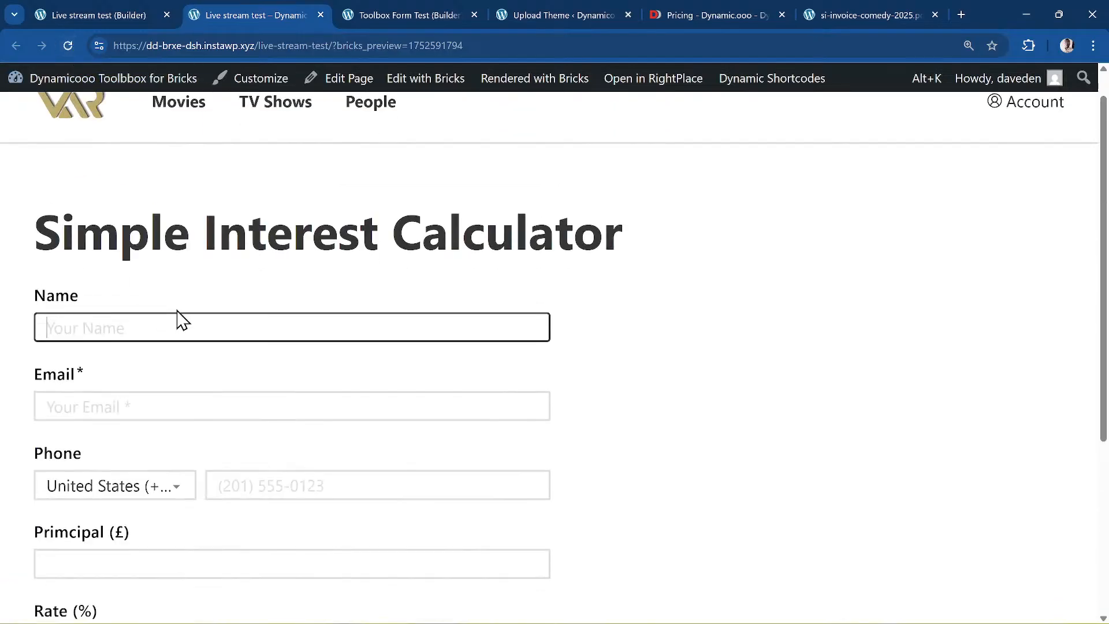
text(Joshua)
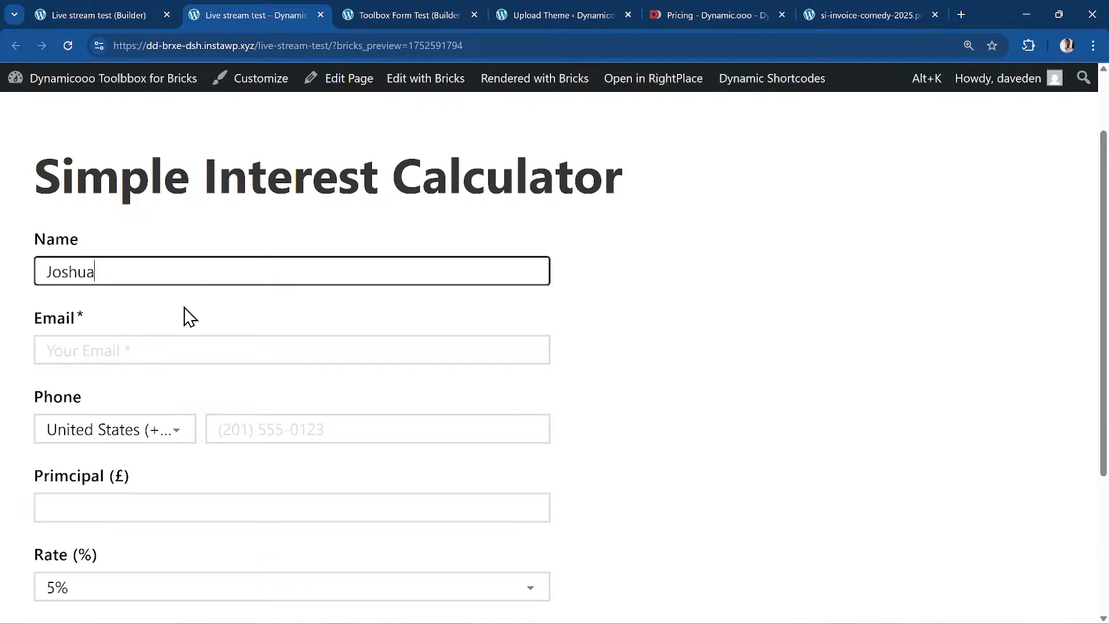
scroll(179, 315, down, 3)
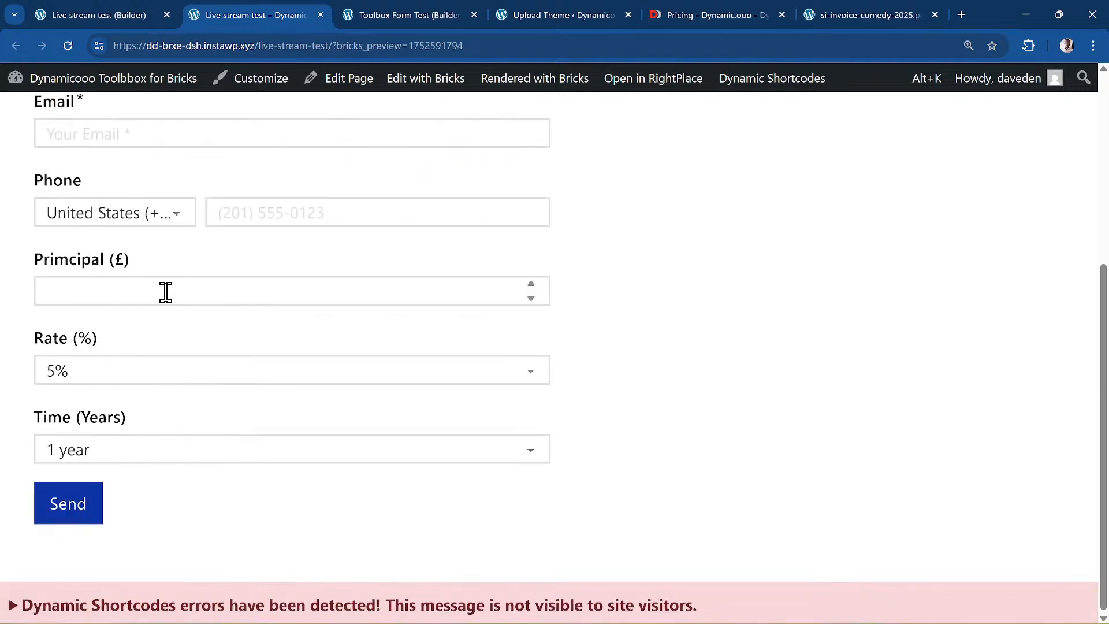
click(165, 292)
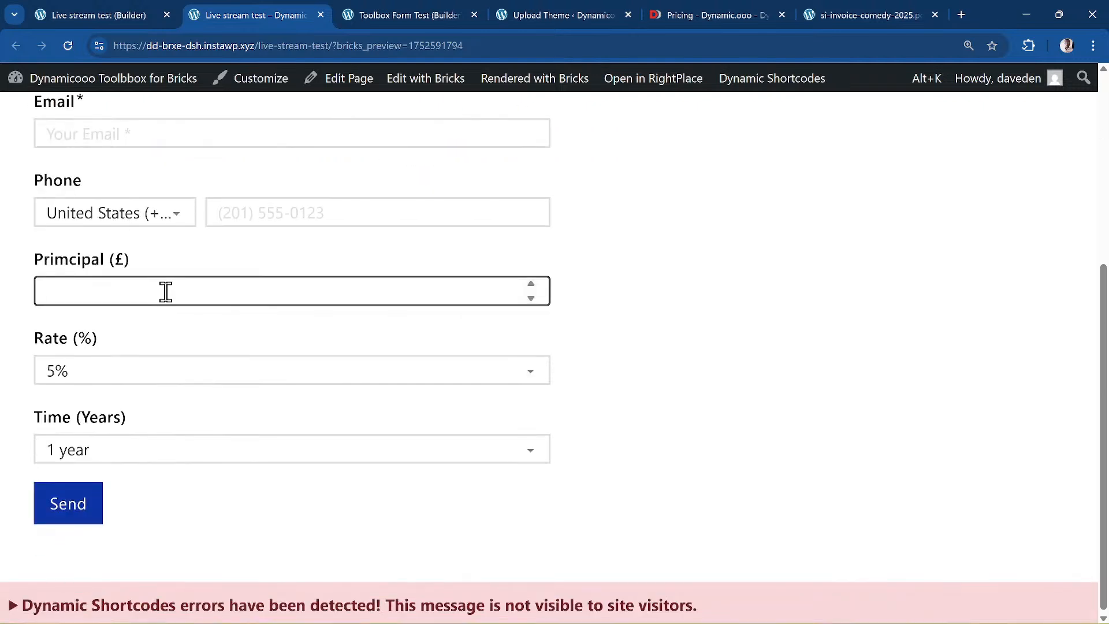
text(10)
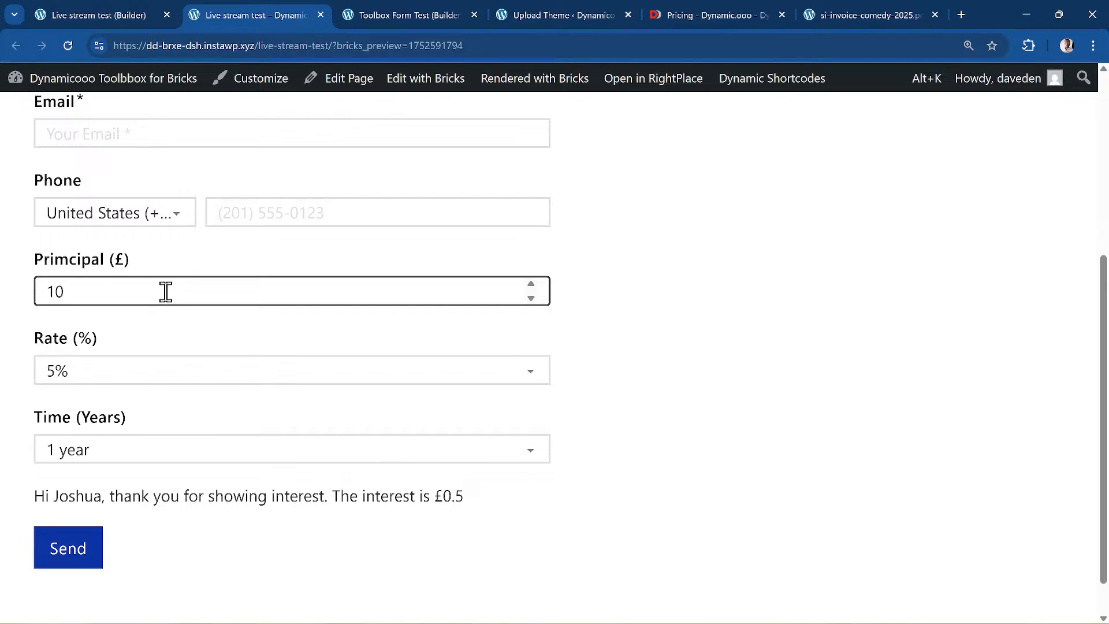
text(00)
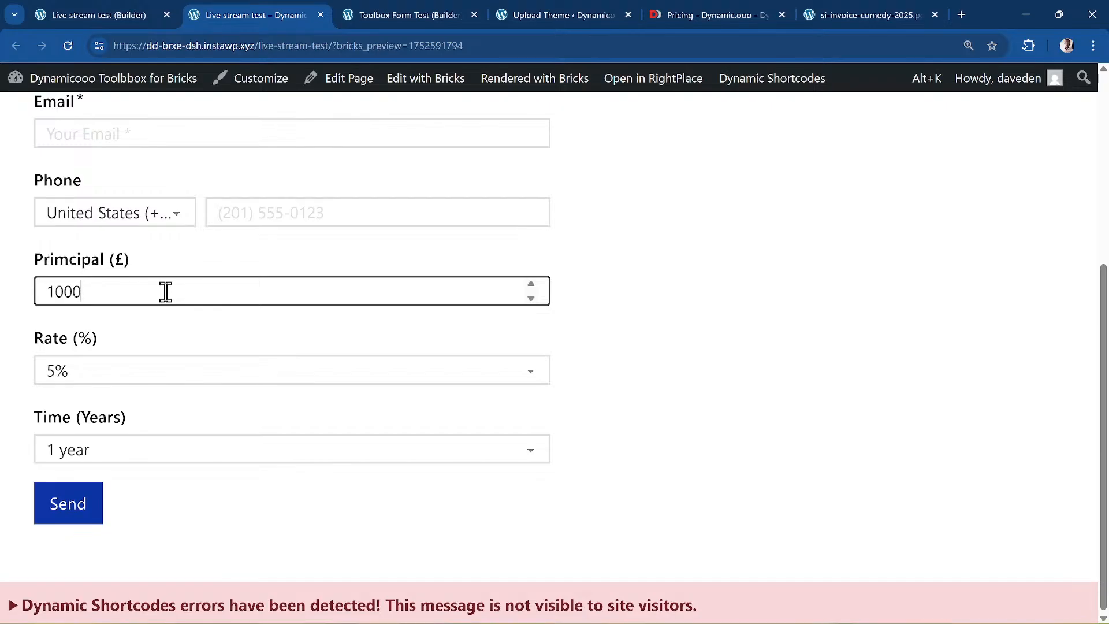
- Check the builder condition, then toggle the principal between 900 and 1000 to test the live message
click(137, 14)
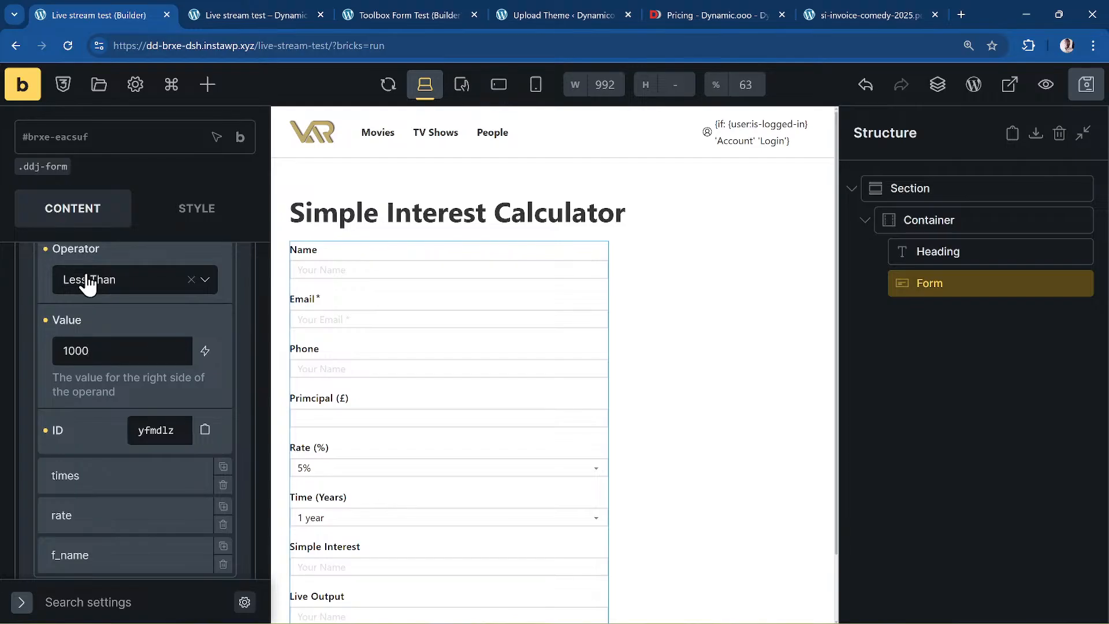
scroll(70, 307, up, 1)
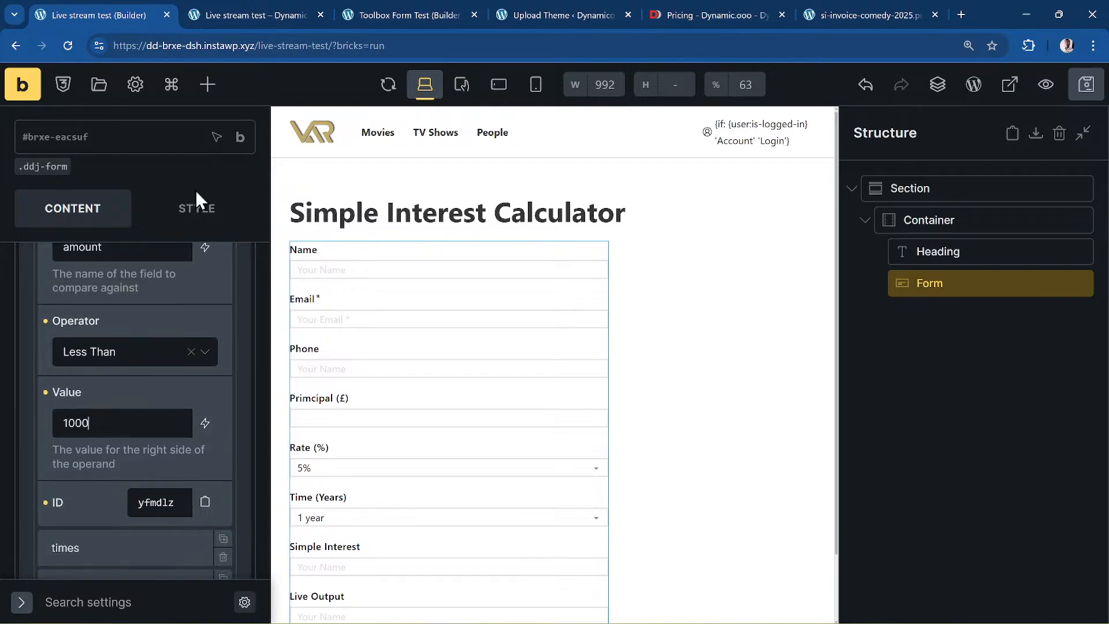
click(248, 14)
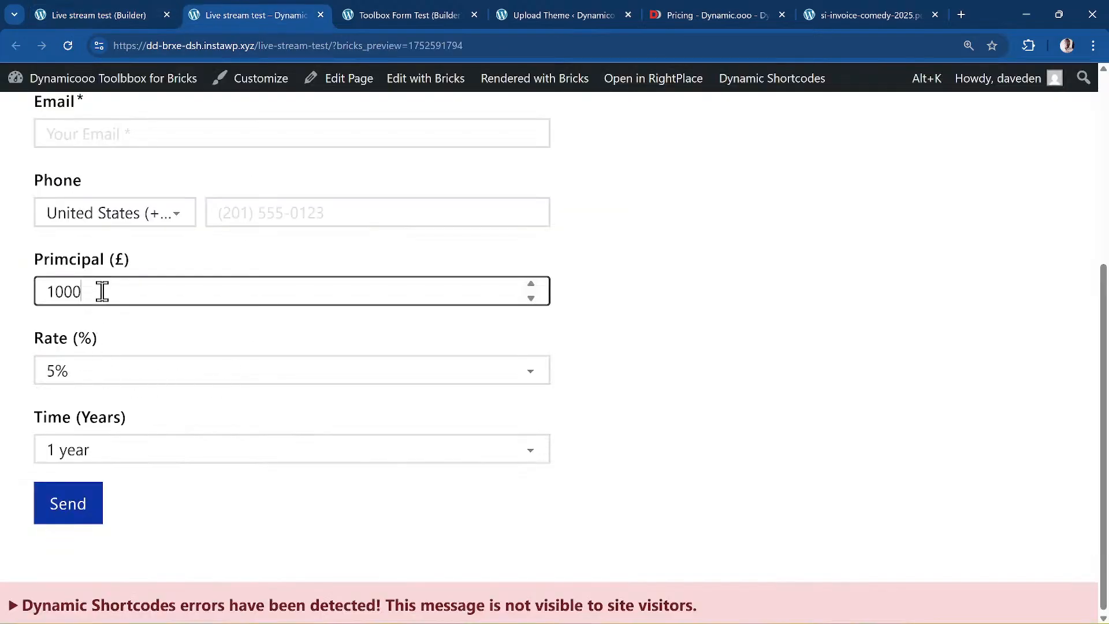
key(Down)
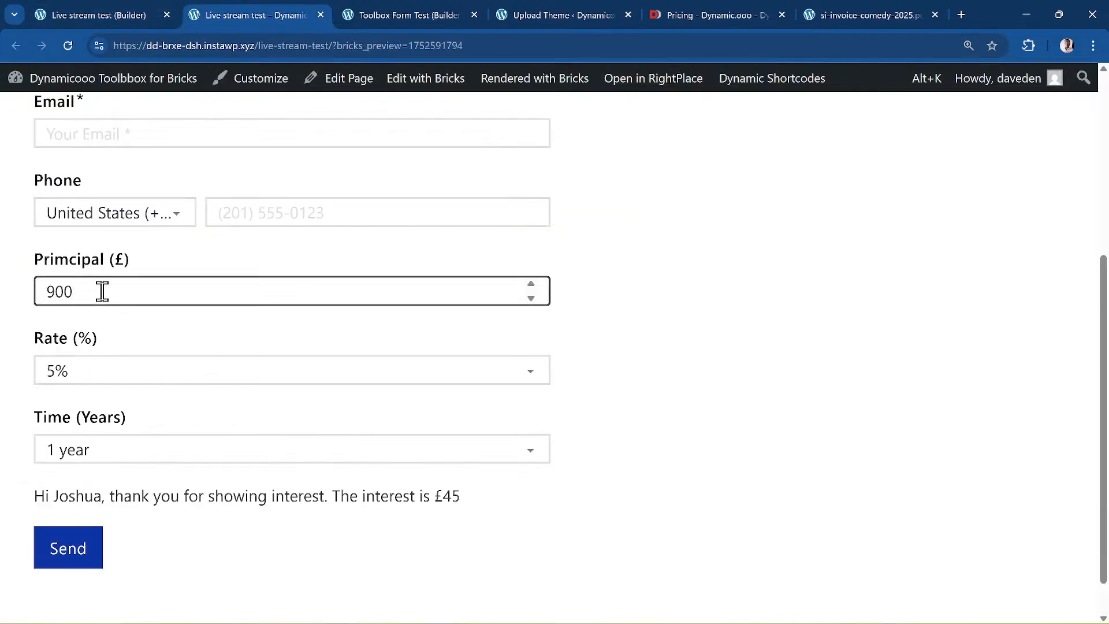
key(Up)
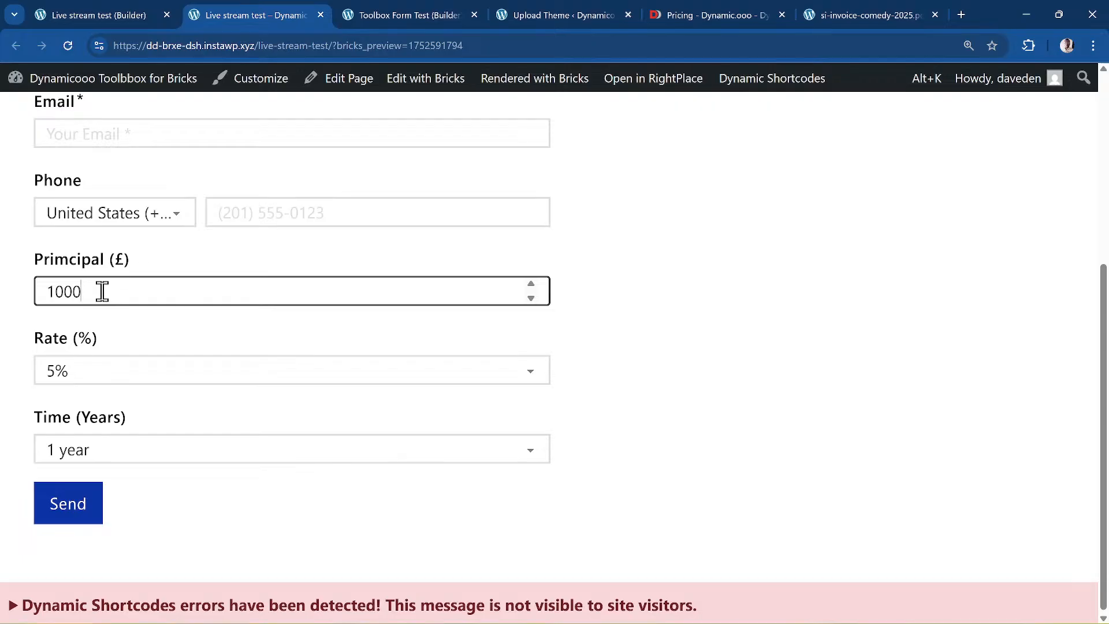
key(Down)
key(Up)
key(Down)
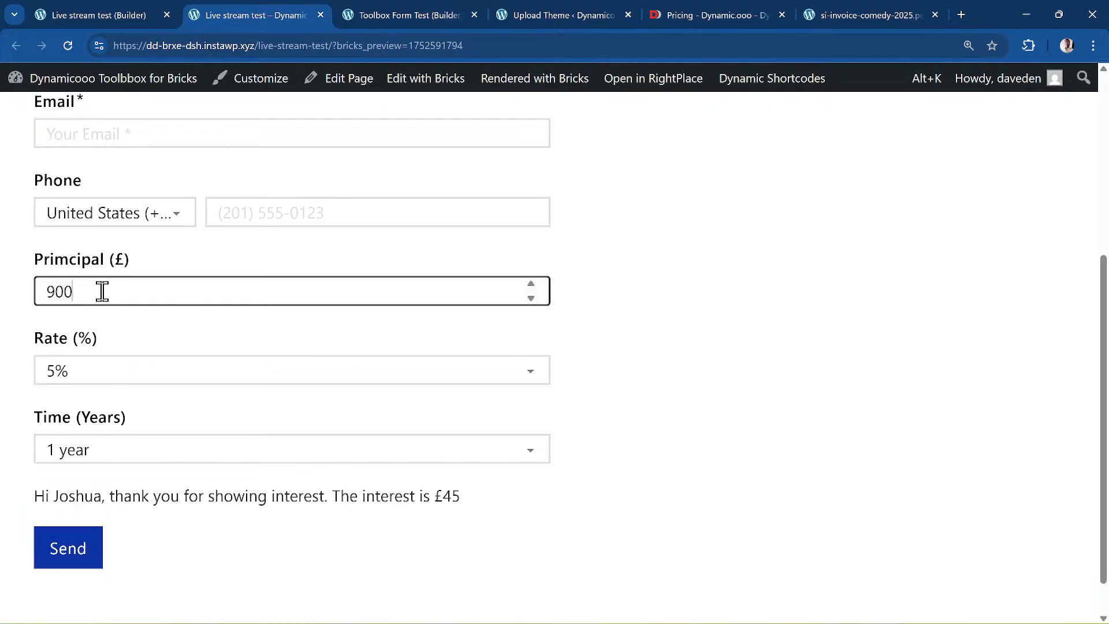
key(Up)
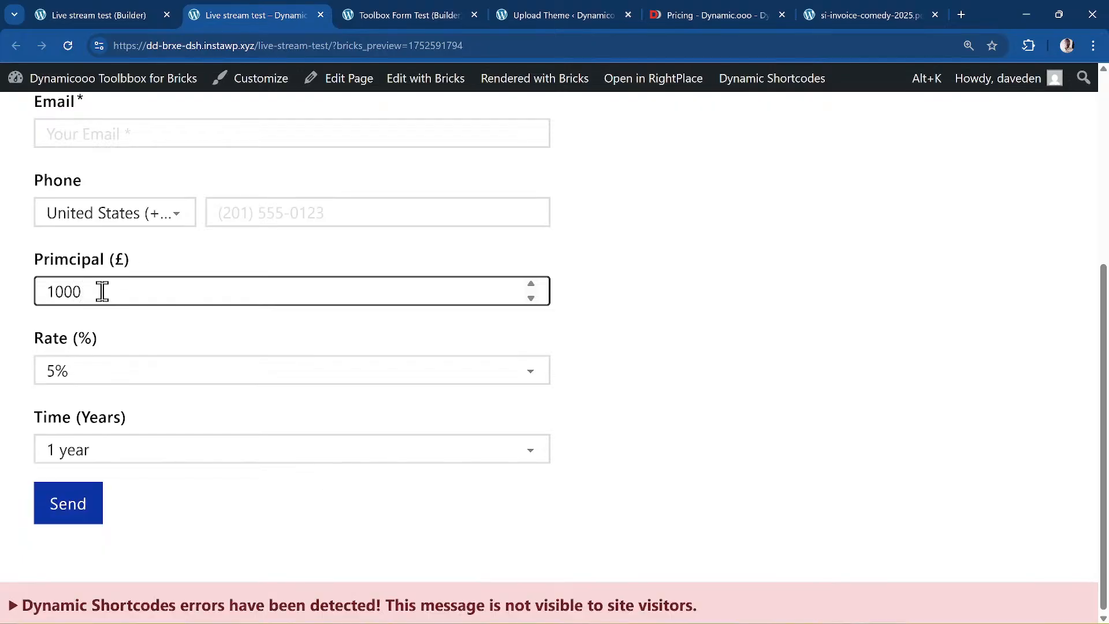
click(69, 5)
scroll(86, 416, up, 3)
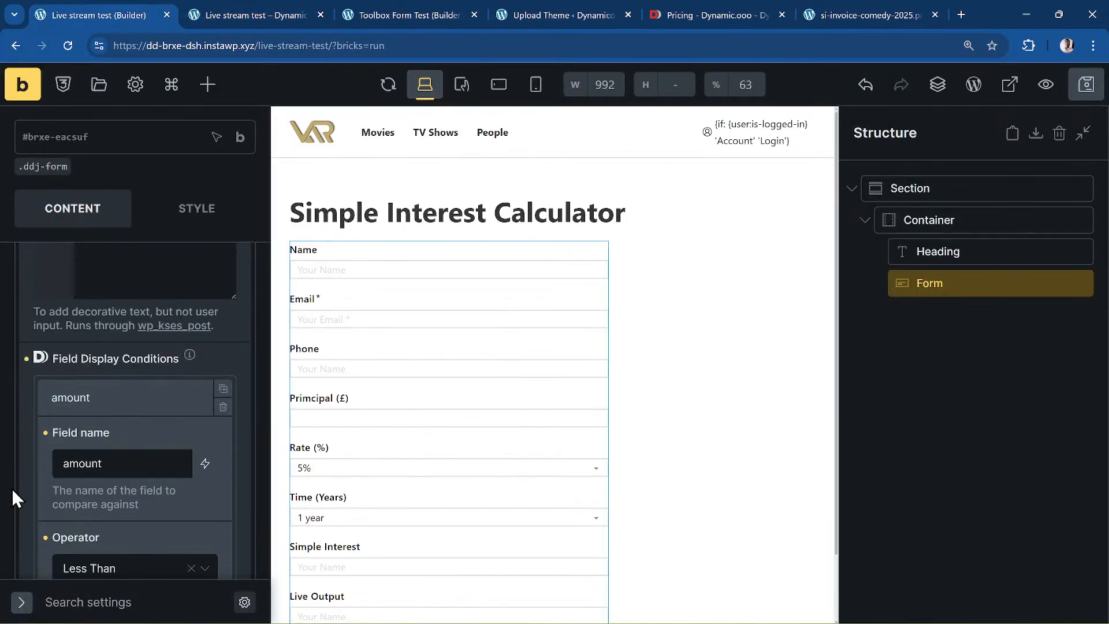
- Collapse the amount condition and Live Output field settings, then return to the page preview
click(156, 389)
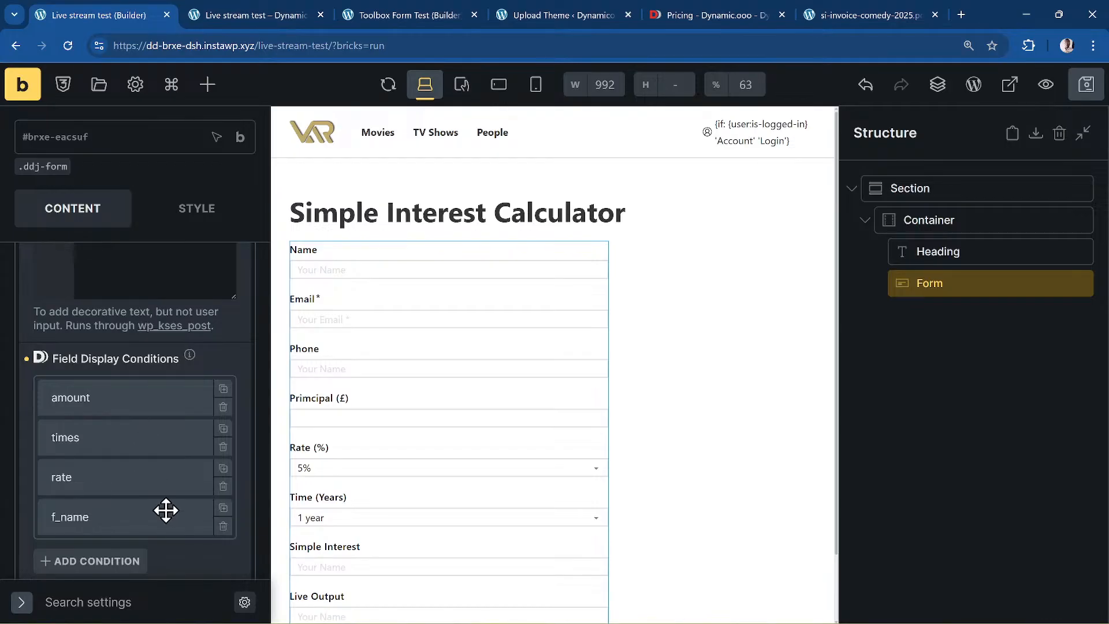
scroll(166, 510, down, 2)
scroll(176, 490, down, 5)
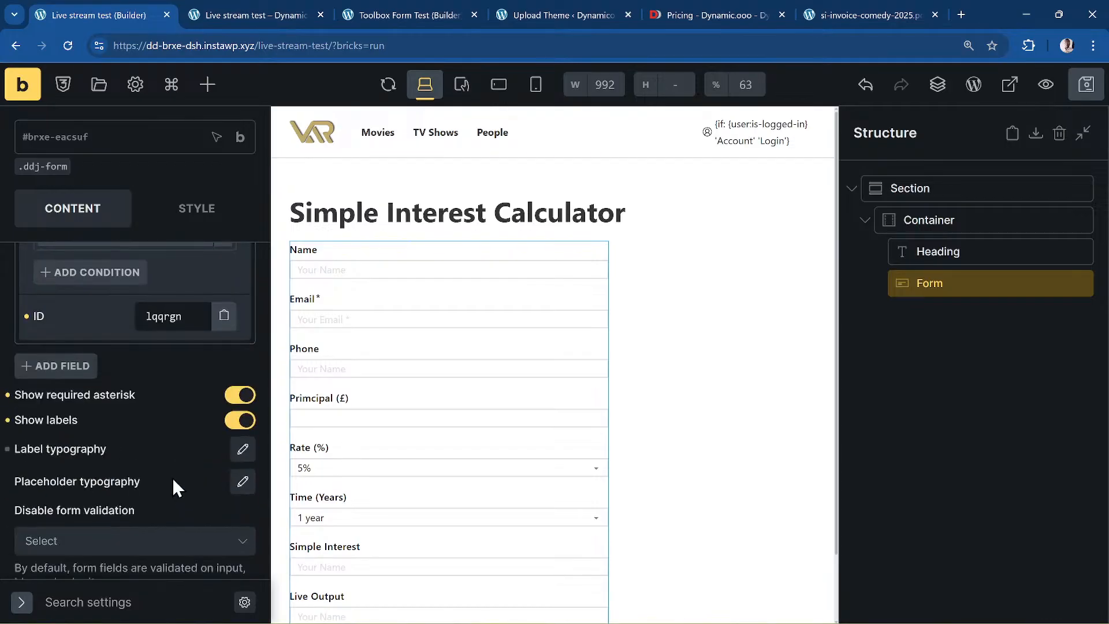
scroll(173, 477, up, 5)
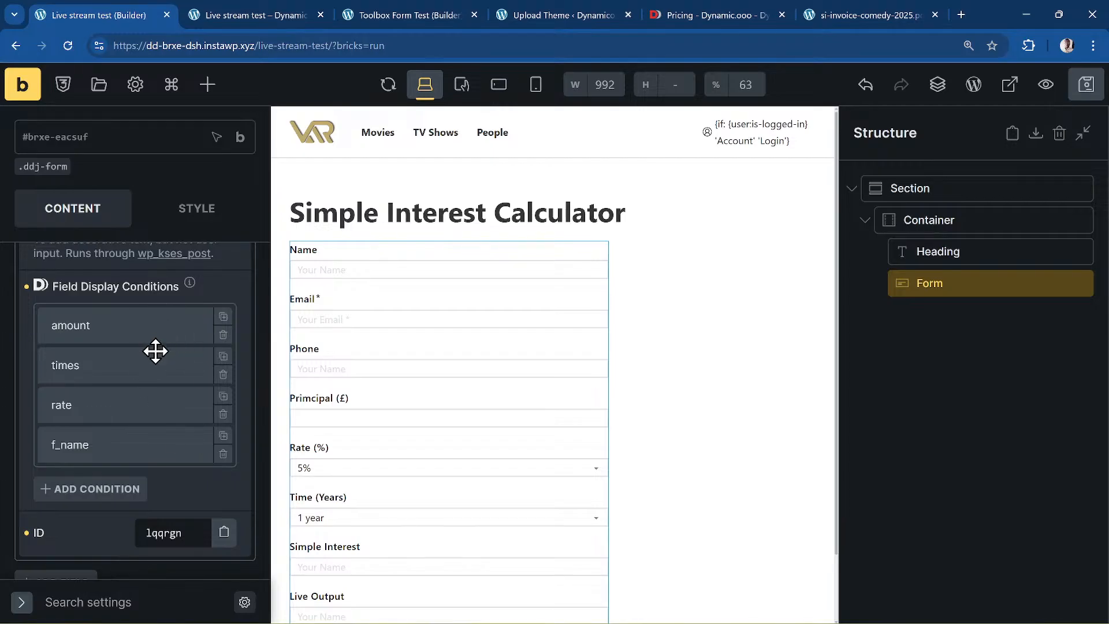
scroll(130, 351, up, 1)
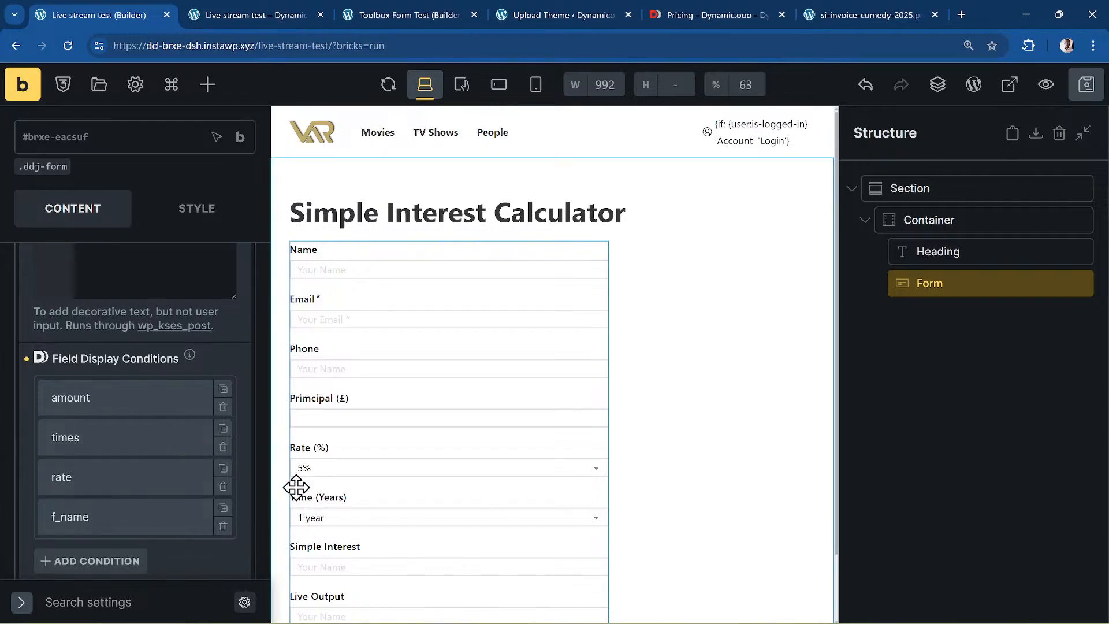
scroll(183, 346, up, 7)
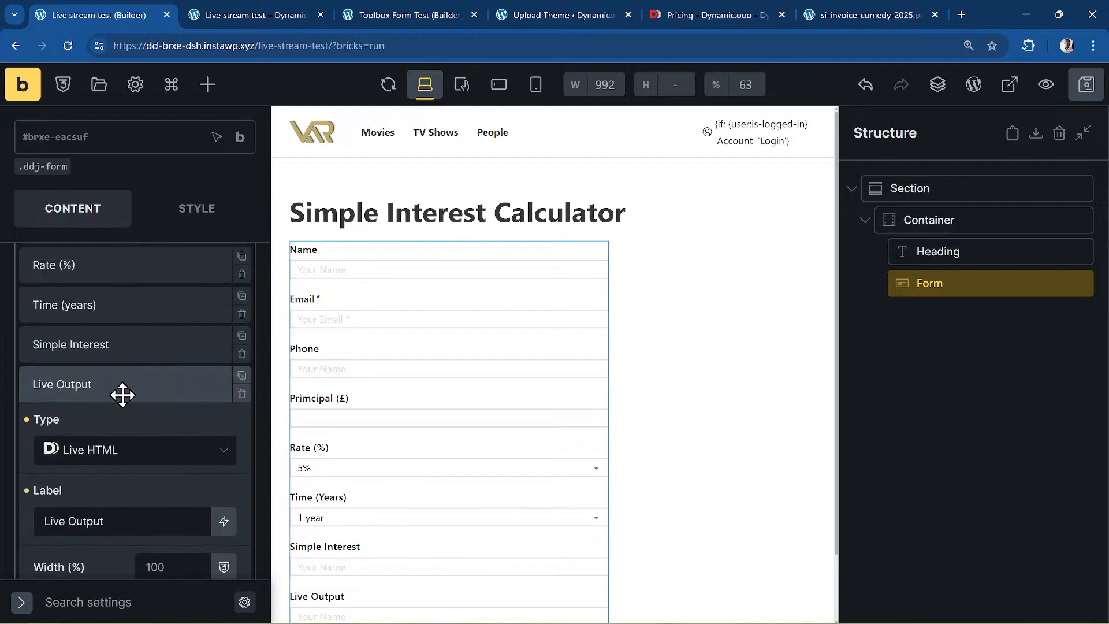
click(122, 395)
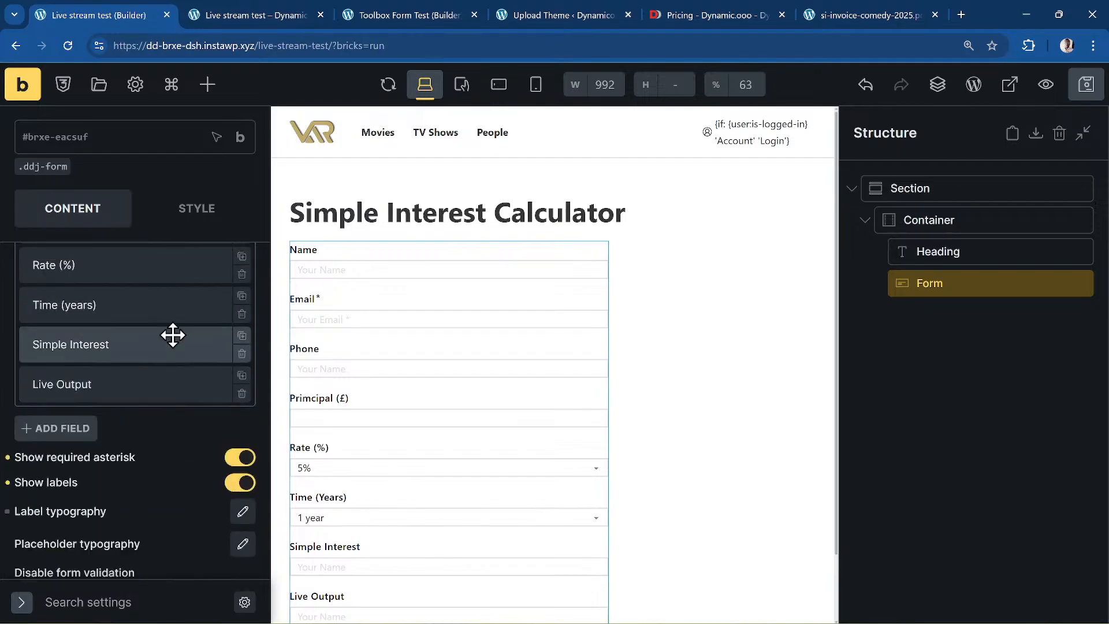
scroll(206, 283, down, 3)
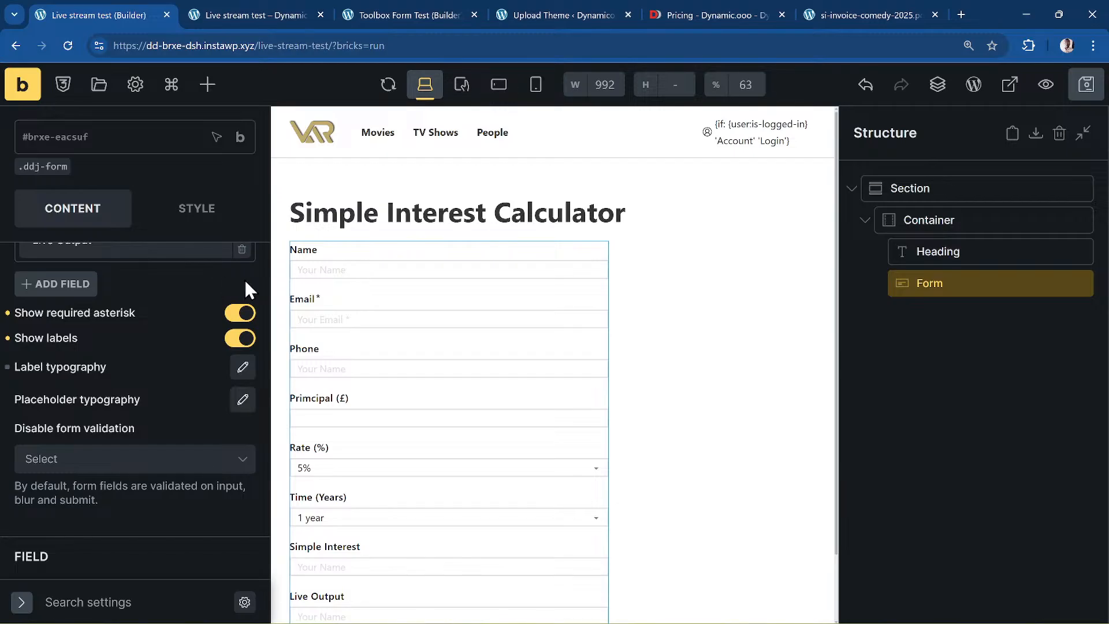
click(244, 13)
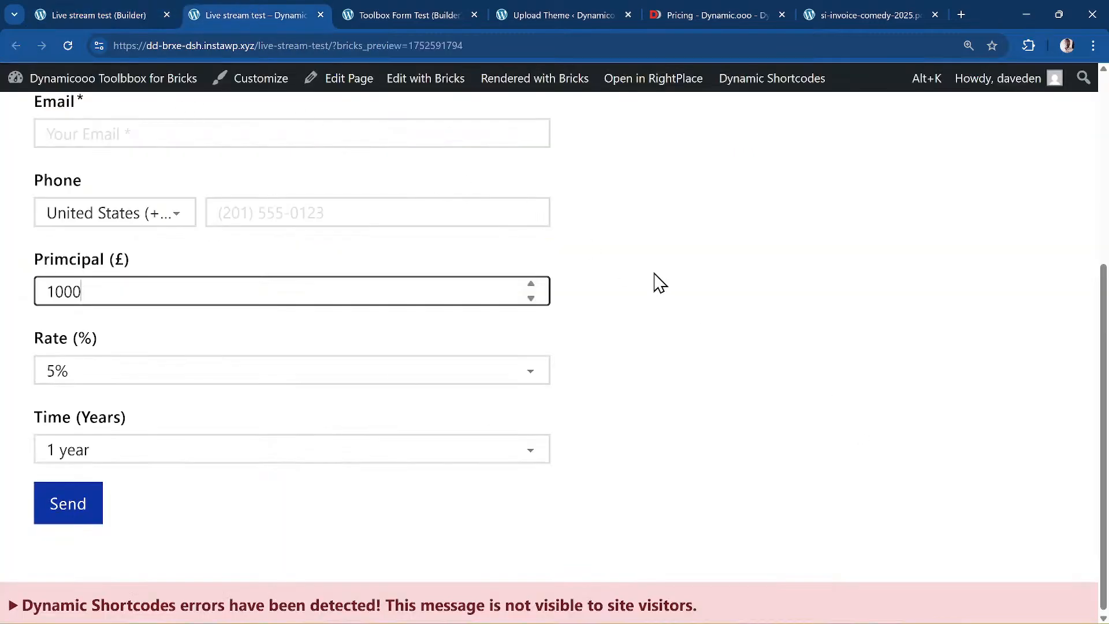
- Jump to Dynamic Toolbox for Bricks > PDF Templates through the 'dynam to' command search
mouse_move(90, 86)
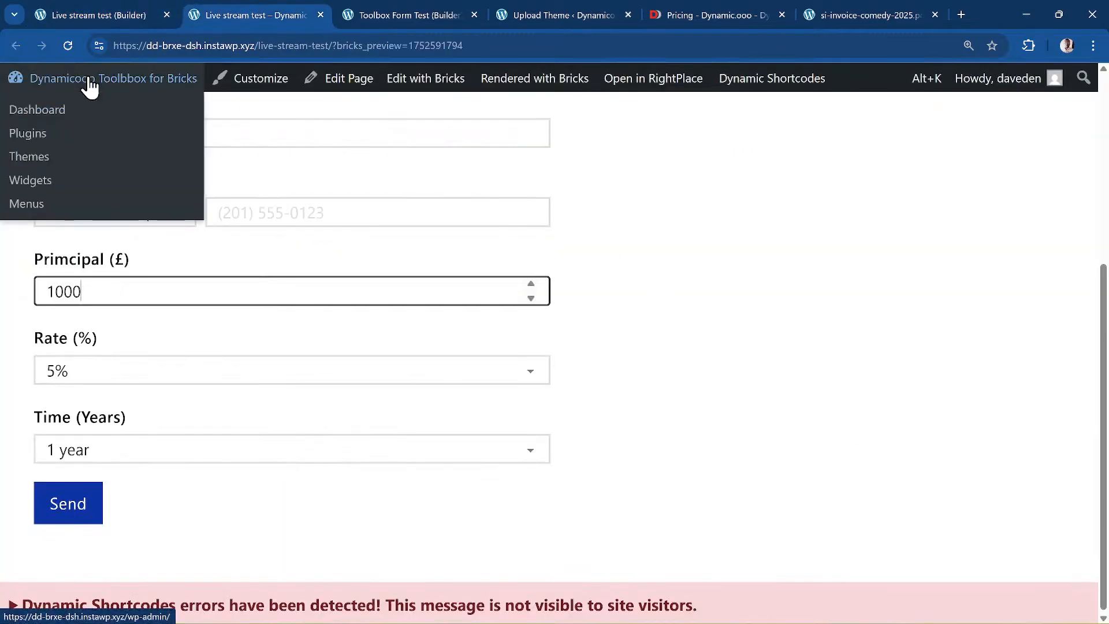
key(alt+k)
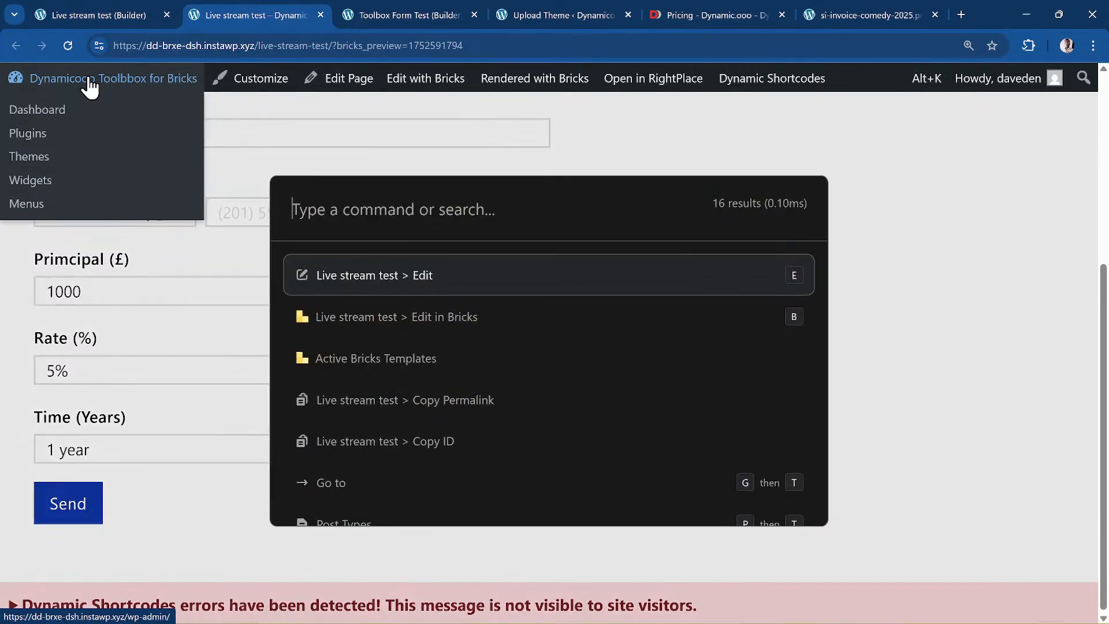
text(dynam)
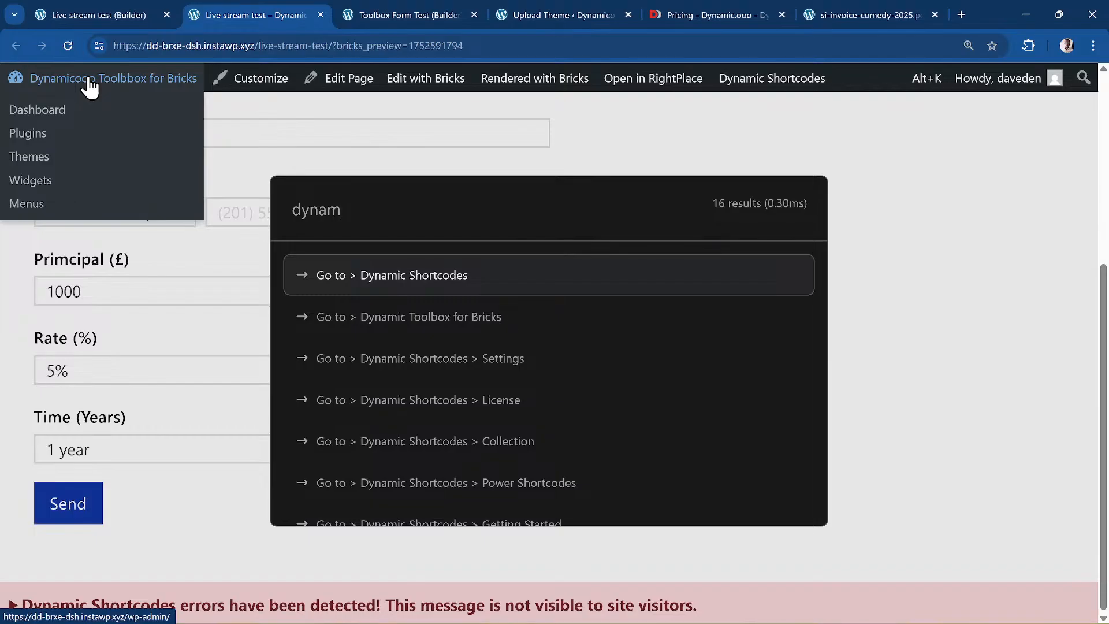
text( to)
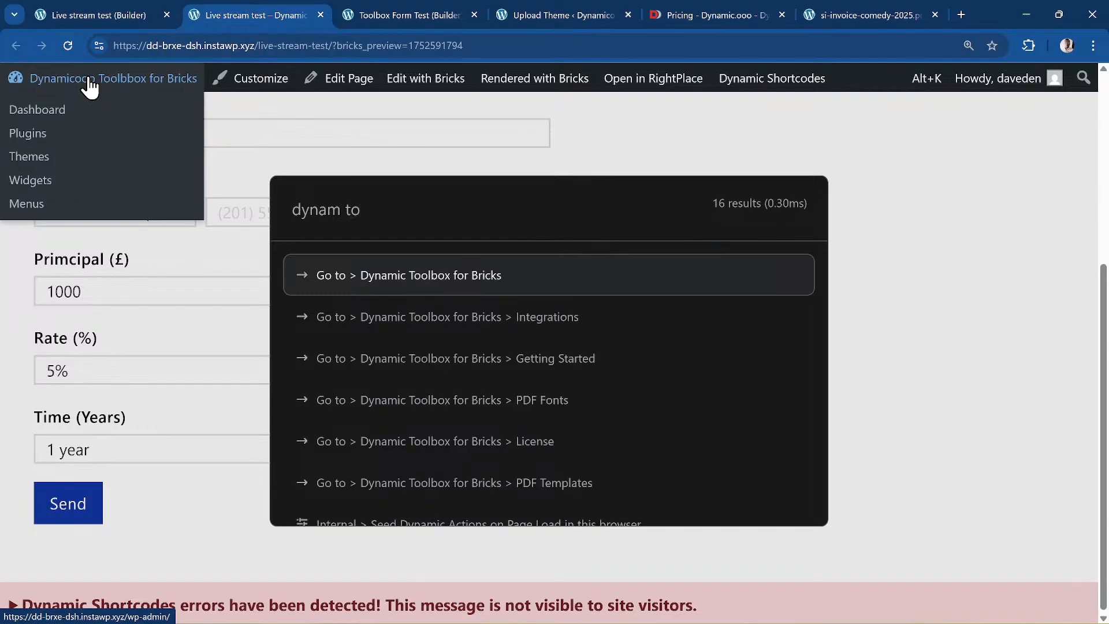
key(Down)
key(Down)
key(Down)
key(Down)
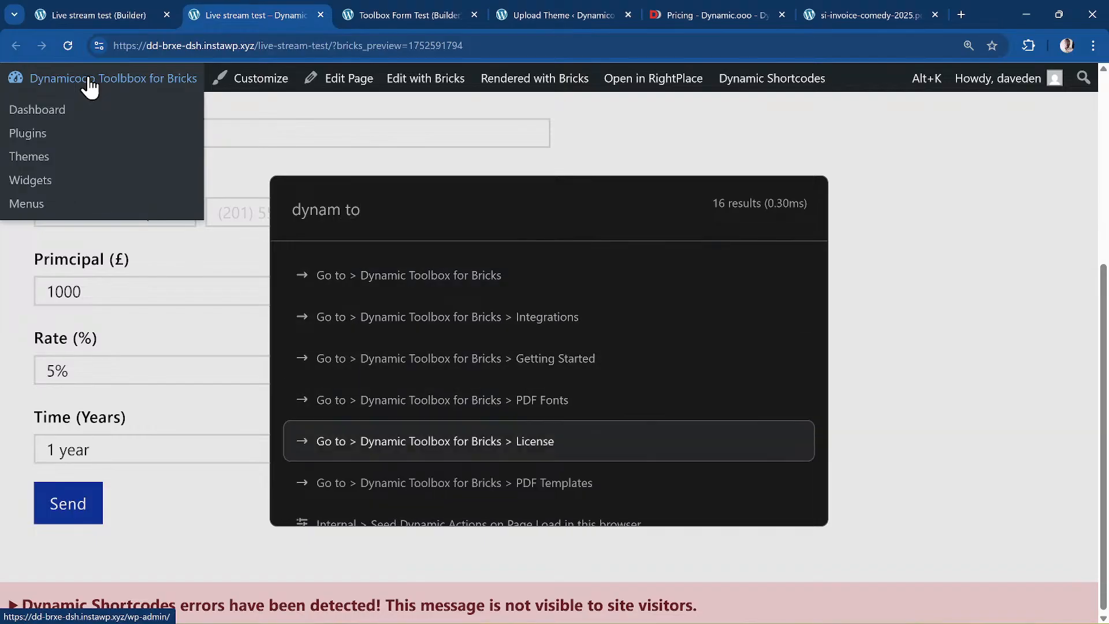
key(Up)
key(Down)
key(Down)
key(Return)
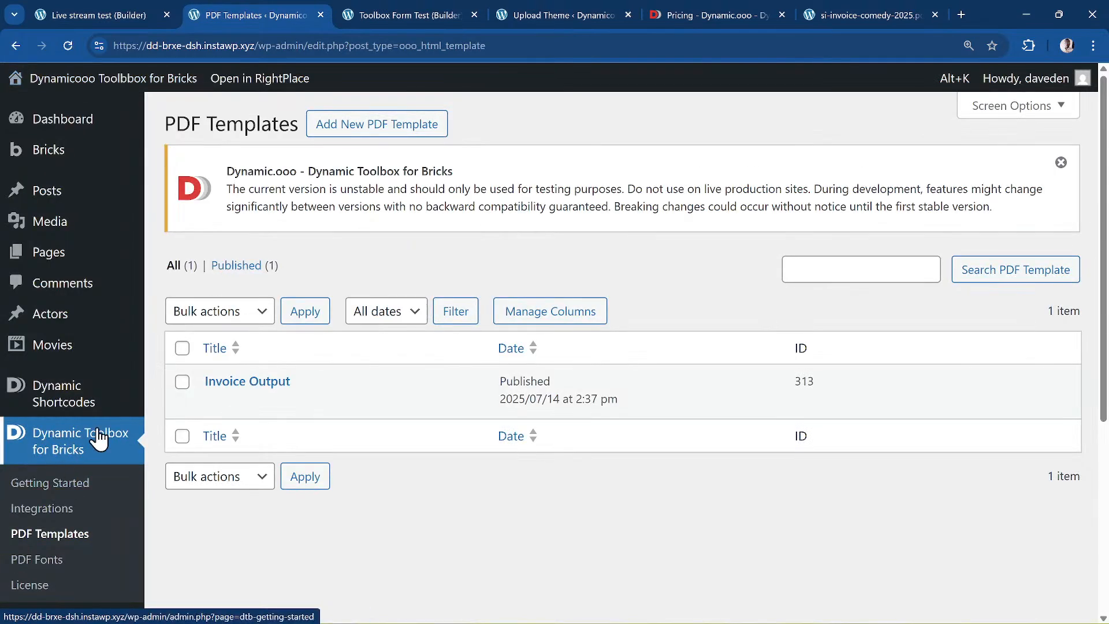
scroll(98, 468, down, 1)
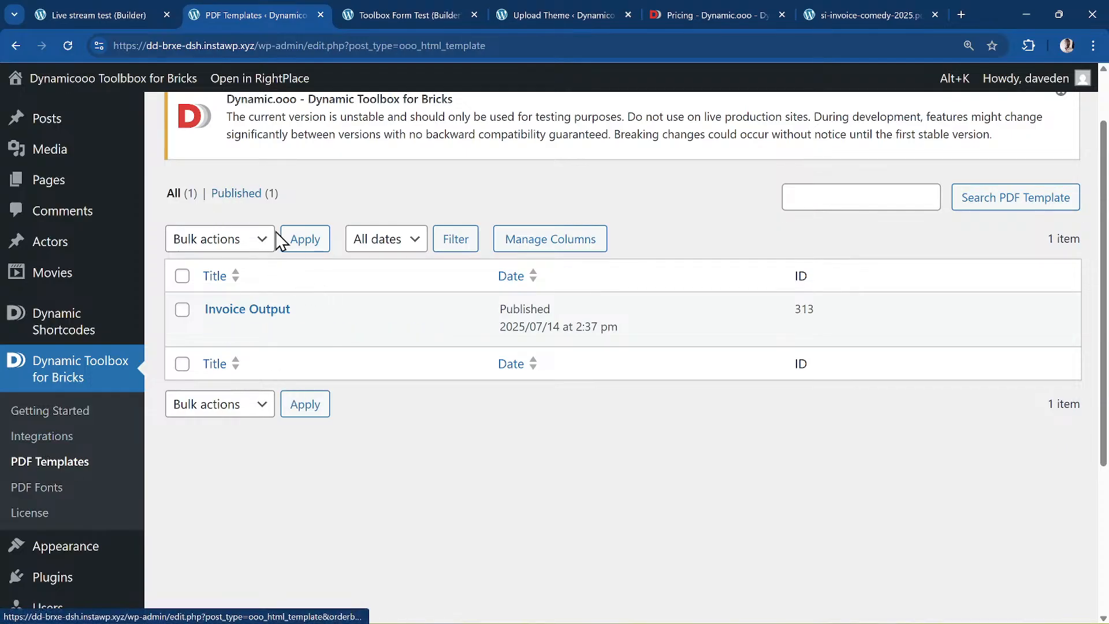
scroll(280, 239, up, 1)
- Create a new PDF template titled 'Live test' and review its default HTML code
click(344, 134)
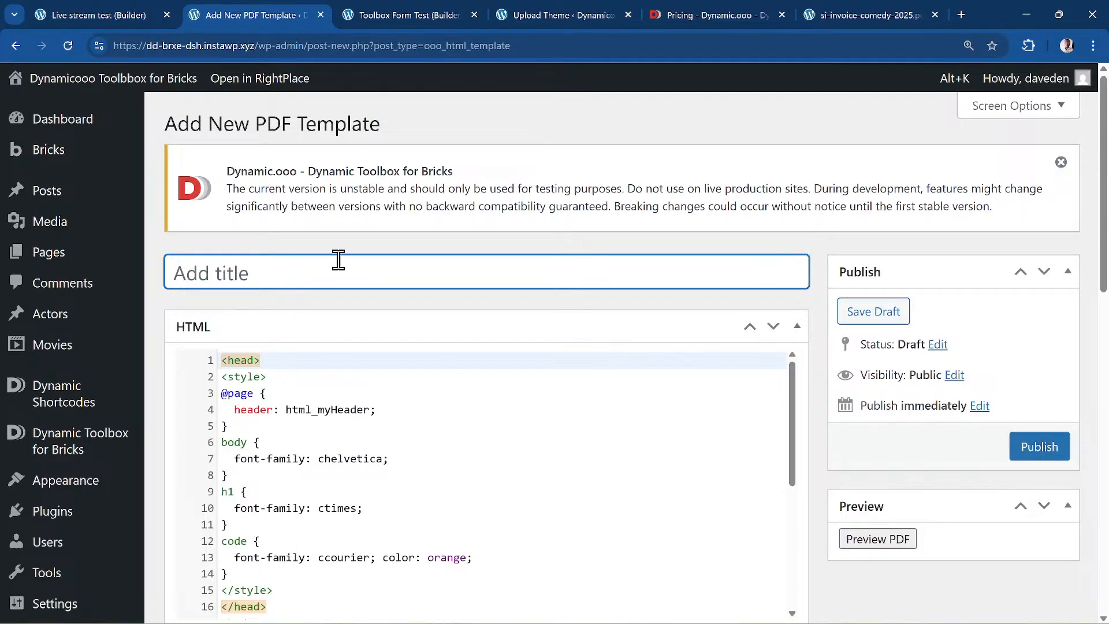
text(Live test)
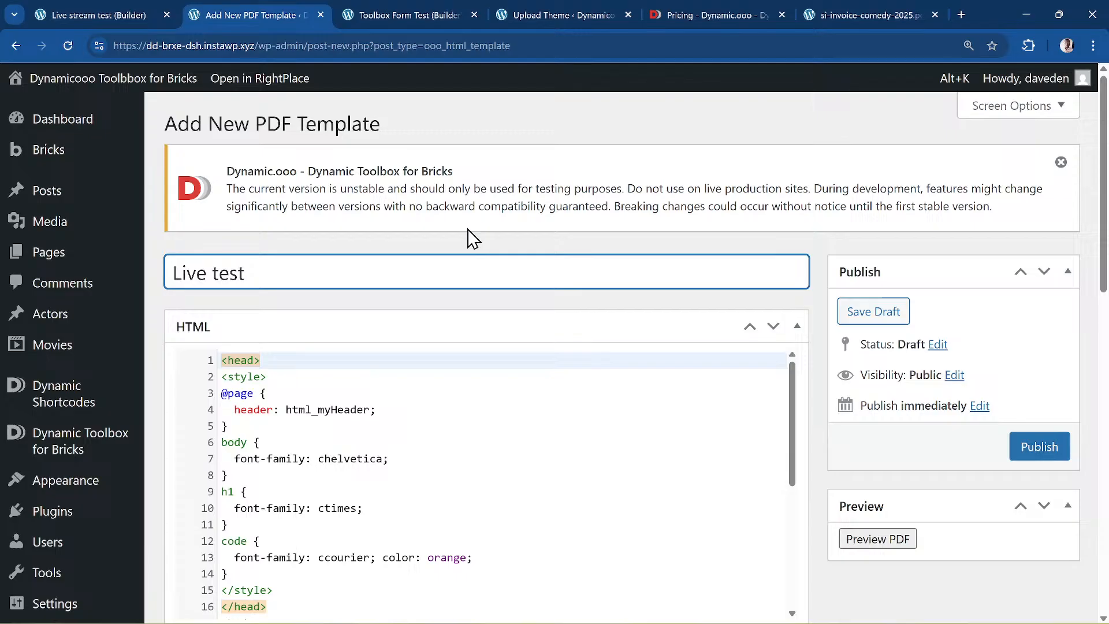
scroll(472, 237, down, 3)
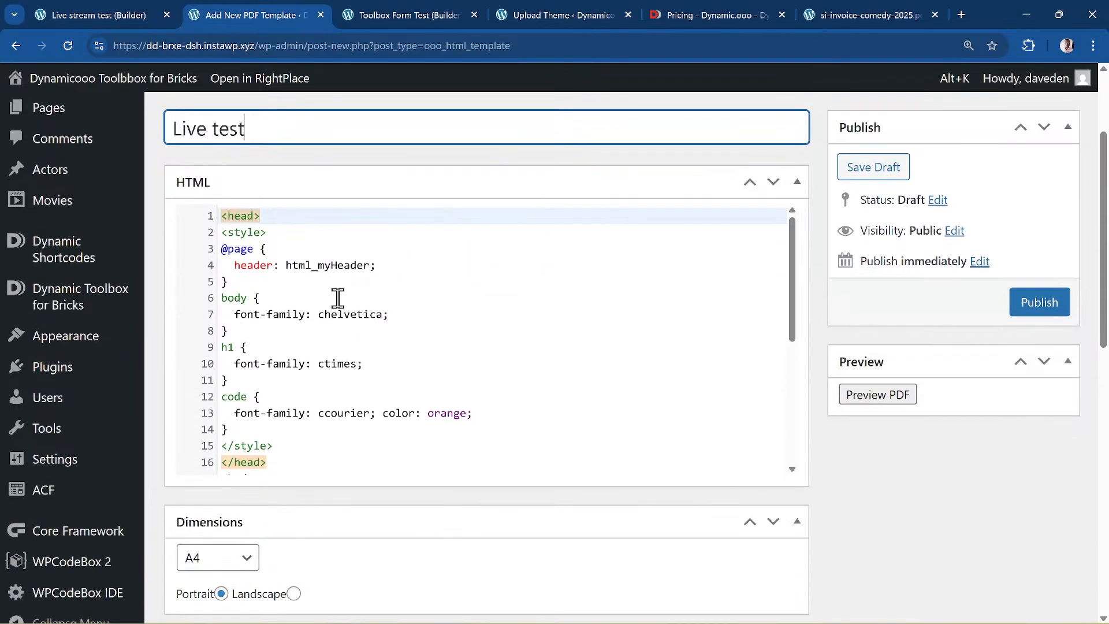
scroll(430, 318, down, 1)
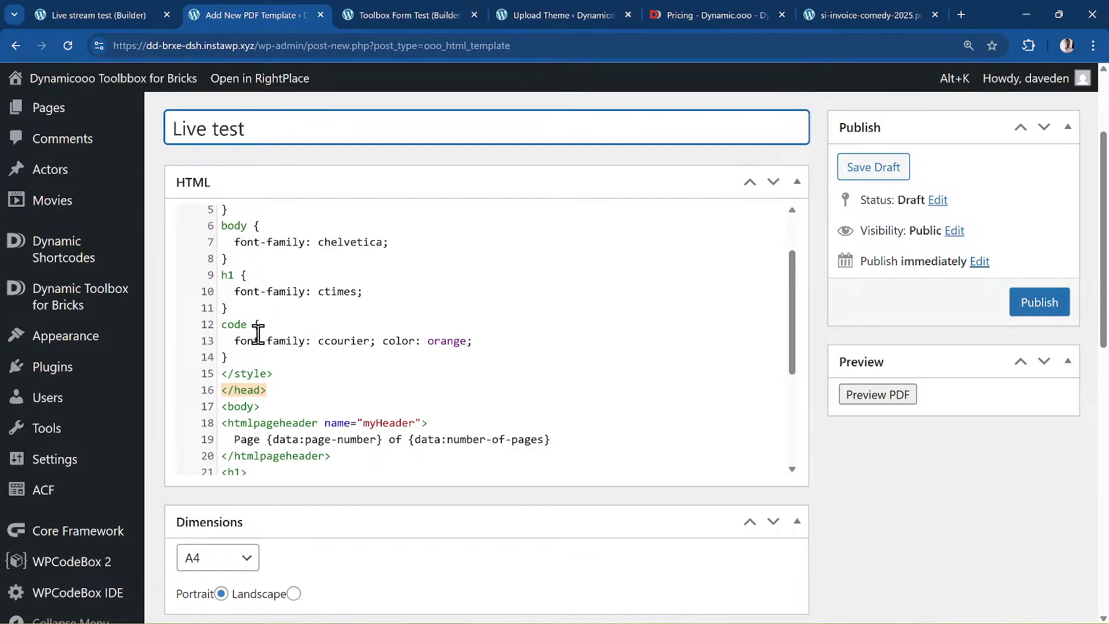
scroll(312, 439, down, 3)
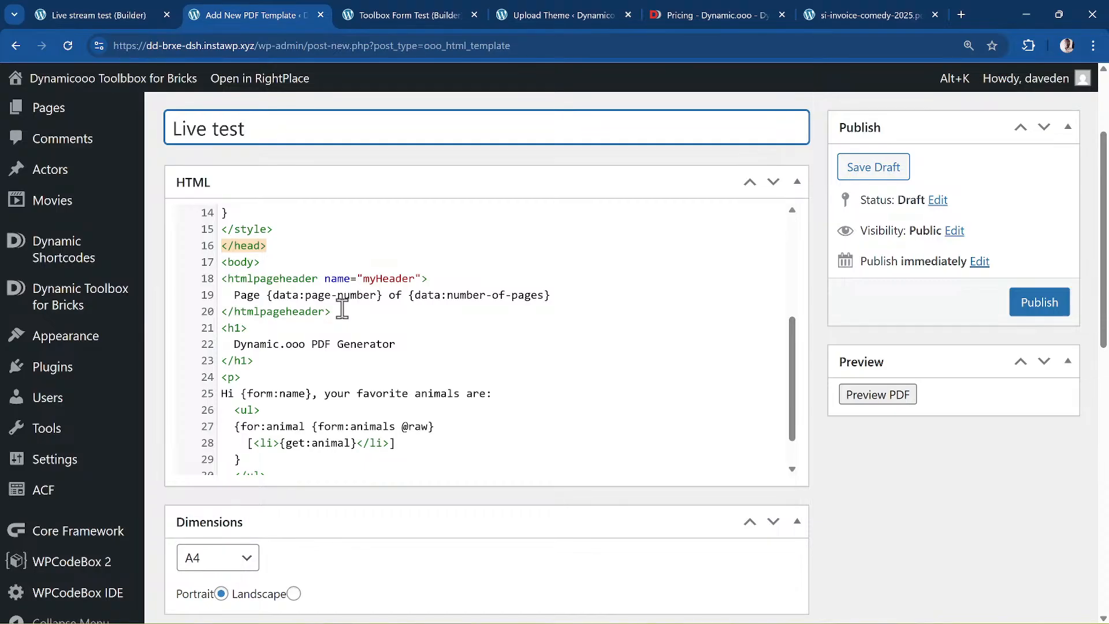
scroll(364, 347, down, 1)
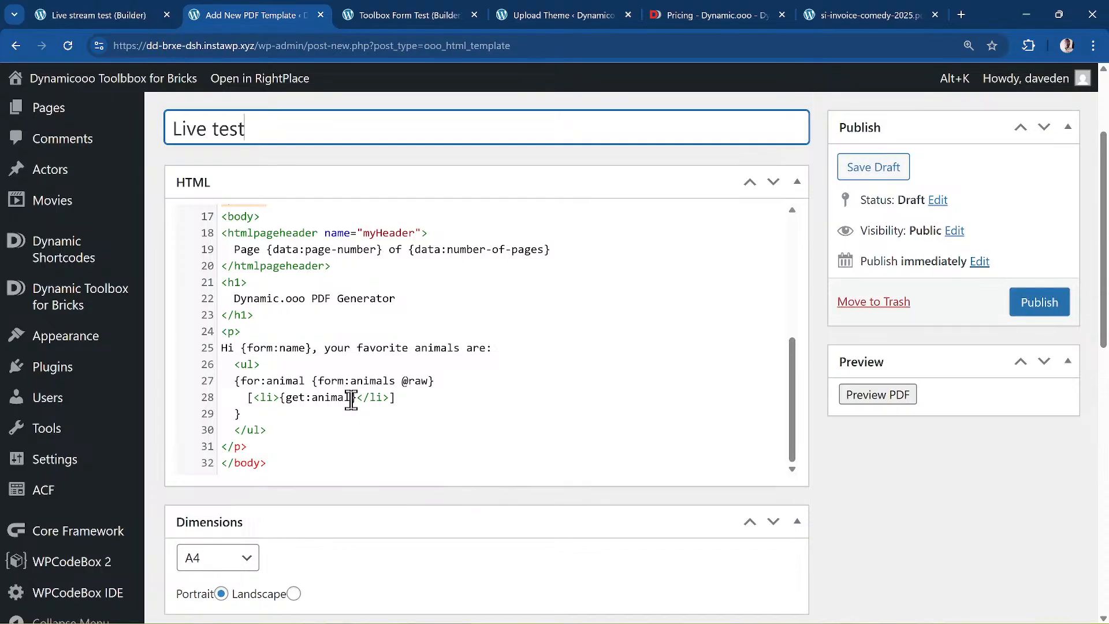
scroll(333, 391, down, 1)
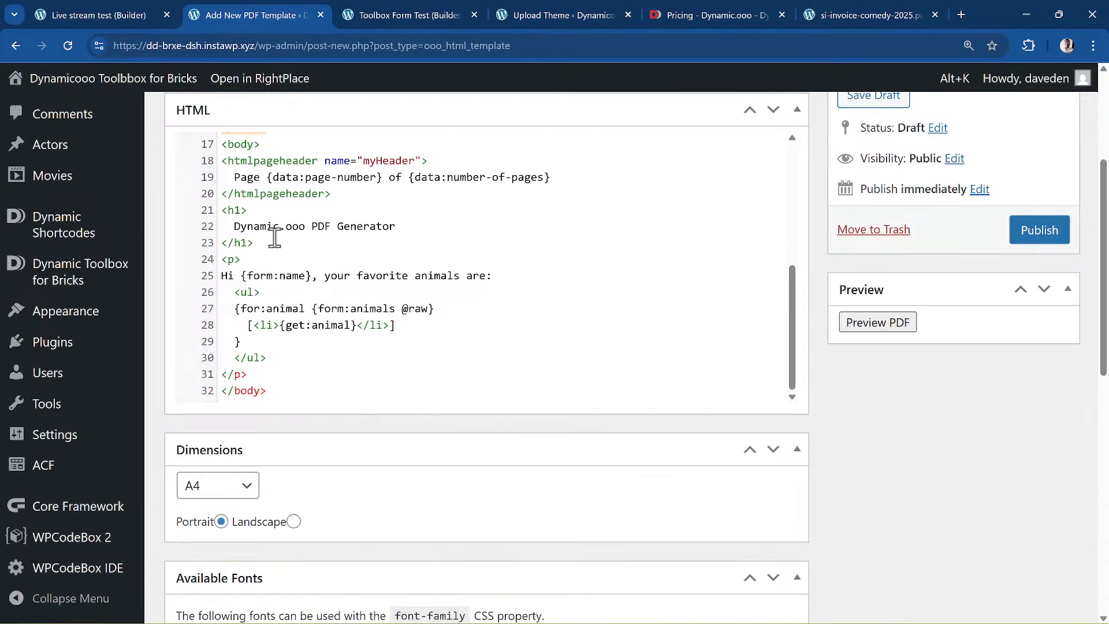
scroll(290, 278, up, 5)
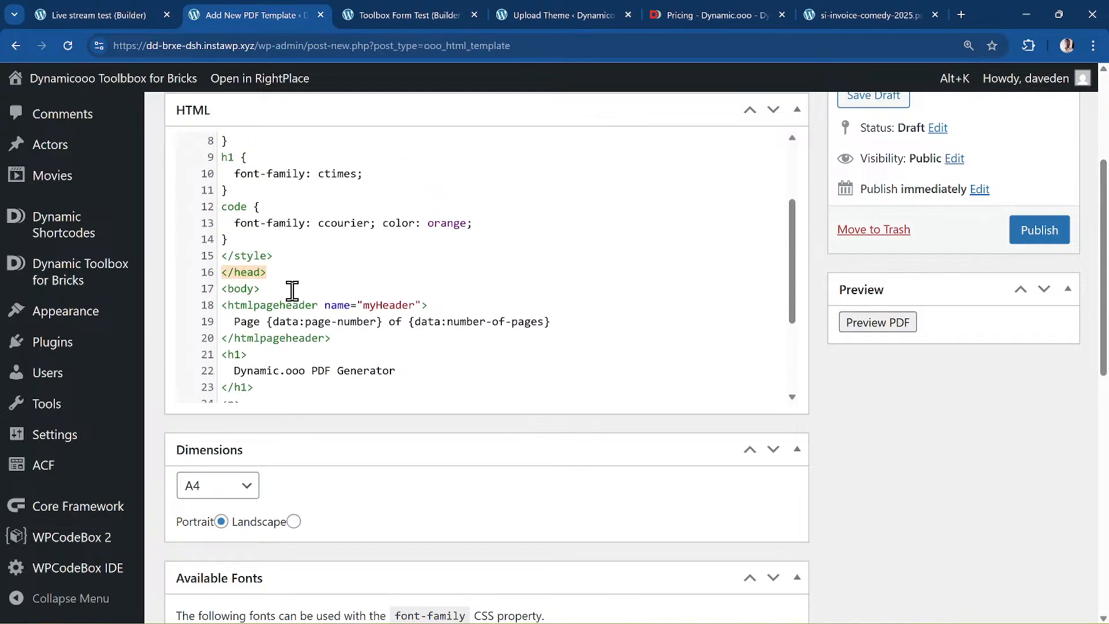
scroll(292, 289, down, 1)
scroll(292, 291, up, 1)
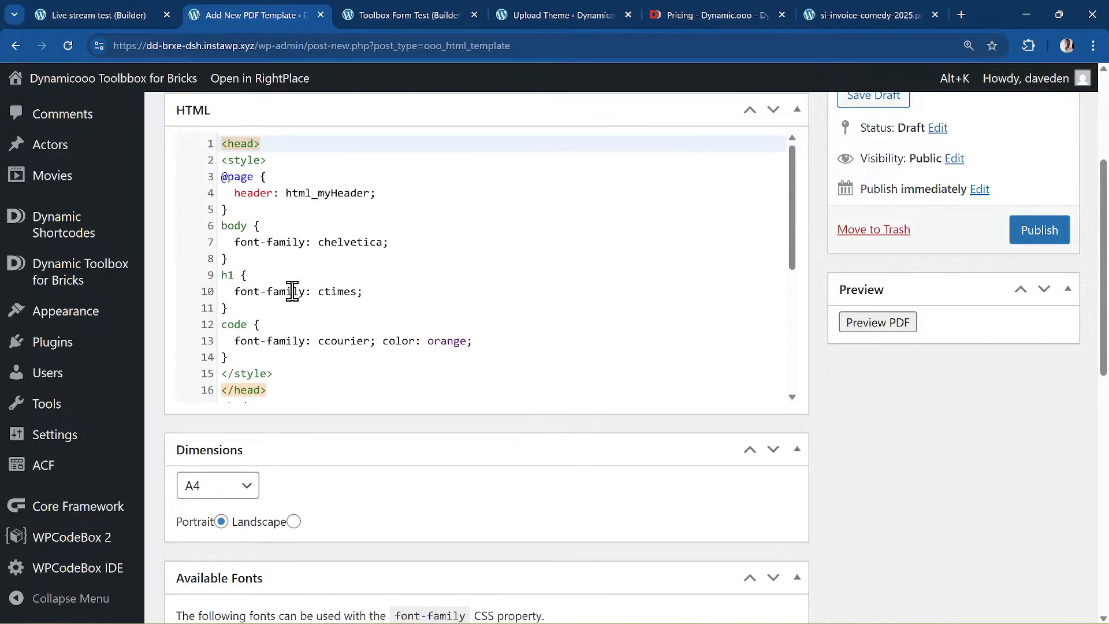
scroll(292, 291, down, 5)
drag(222, 227, 280, 223)
double_click(374, 223)
drag(374, 223, 232, 226)
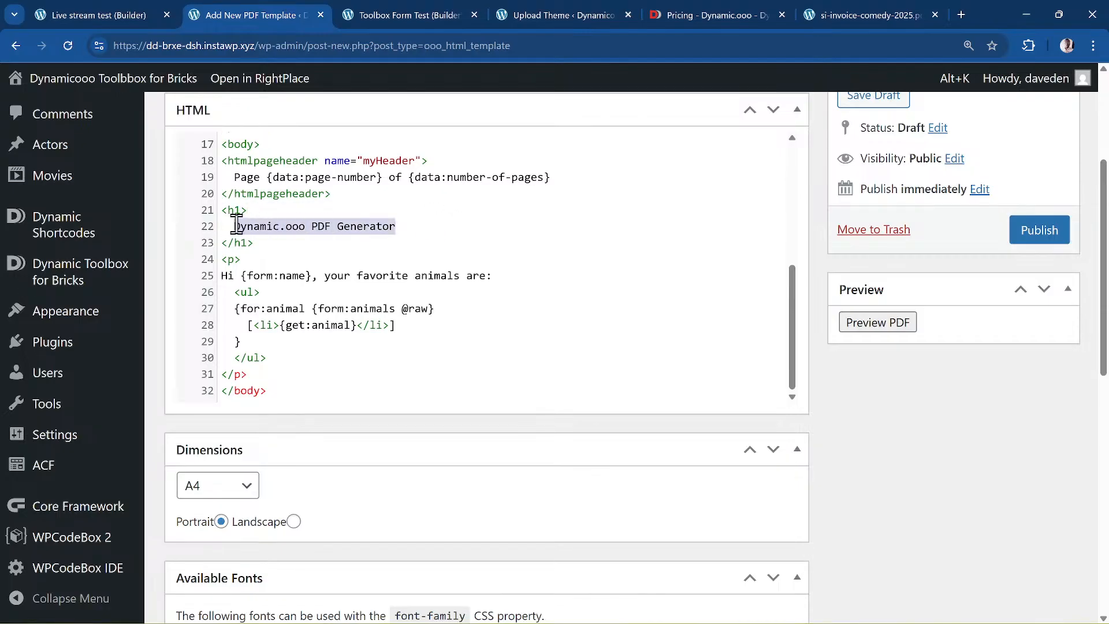
text(Simples)
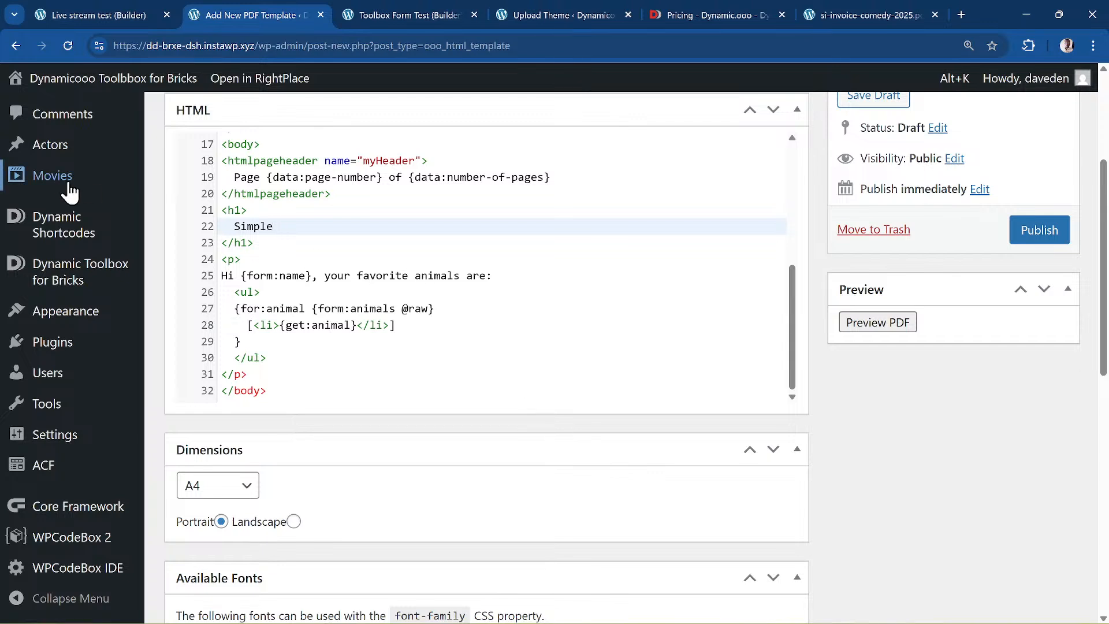
mouse_move(76, 234)
text(Intere)
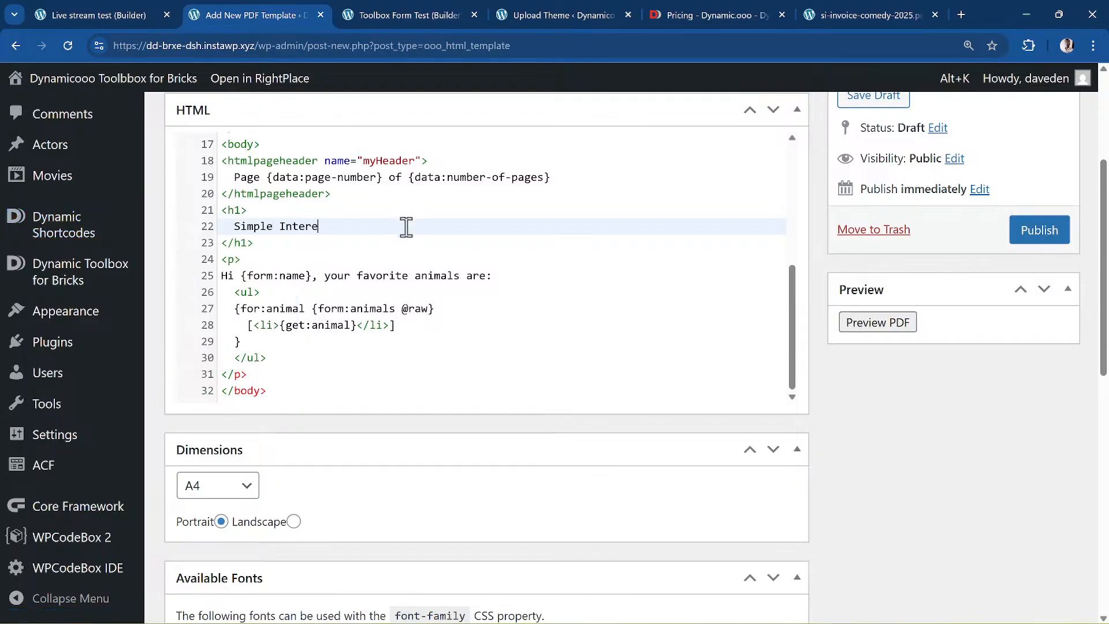
text(st for {})
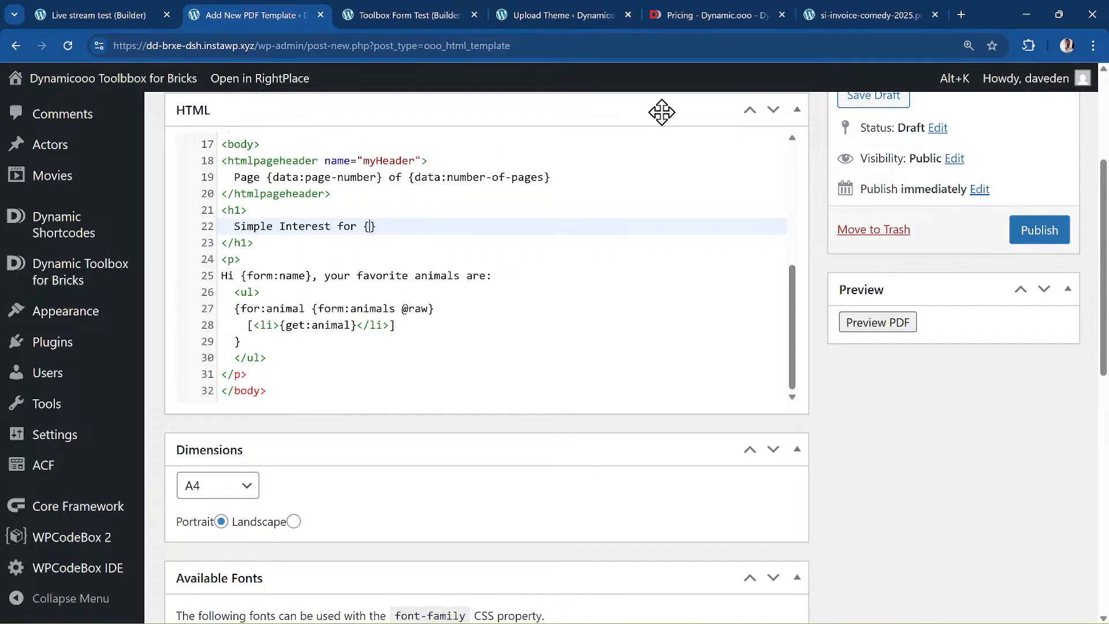
text(date:now)
key(alt+k)
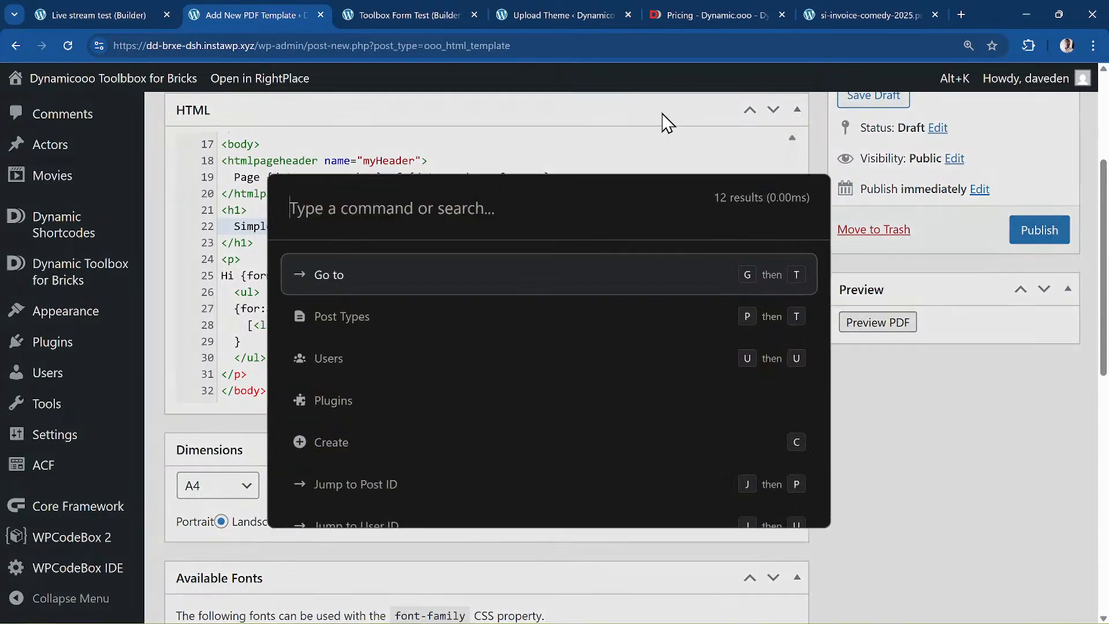
text(@)
key(Escape)
text(@format=Y)
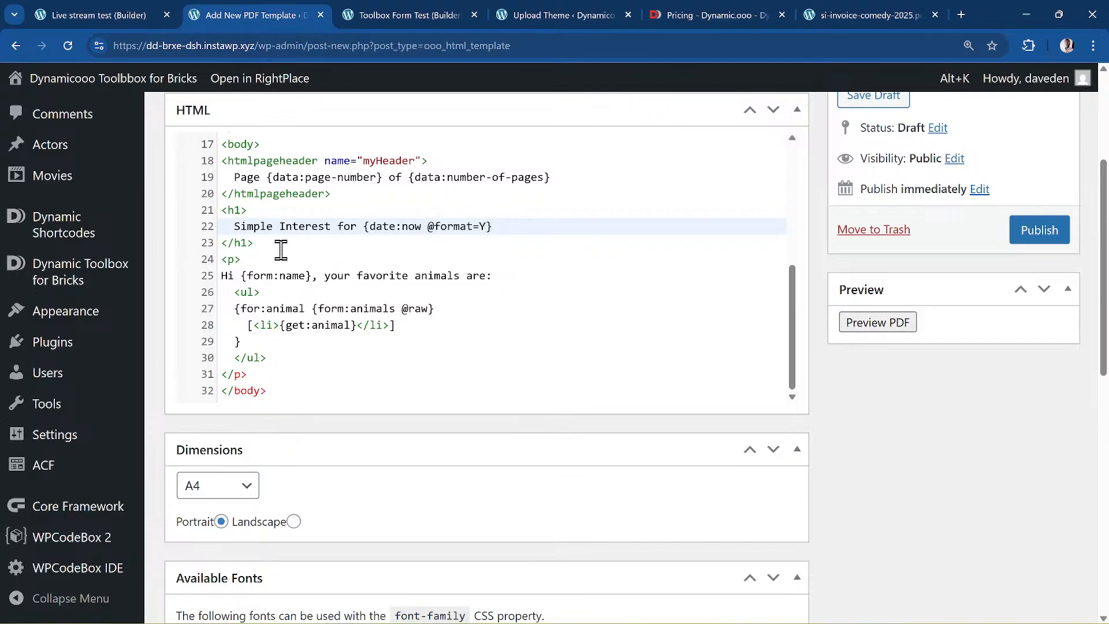
click(537, 226)
text(form:f_name)
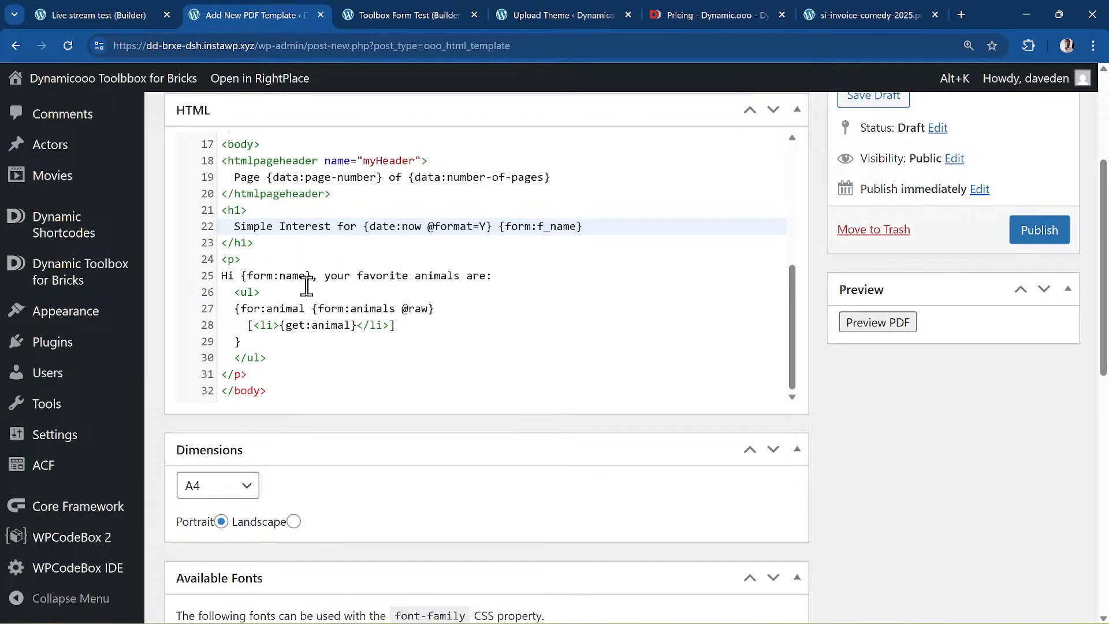
- Rename {form:name} to {form:f_name} and remove the favorite animals sentence and list
click(279, 276)
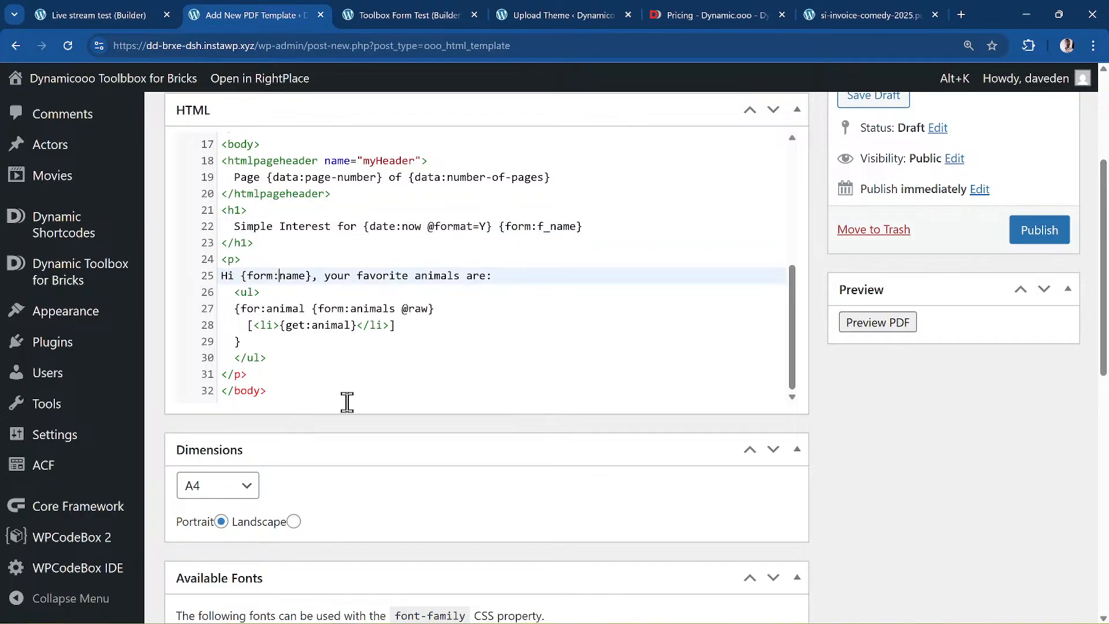
text(f_)
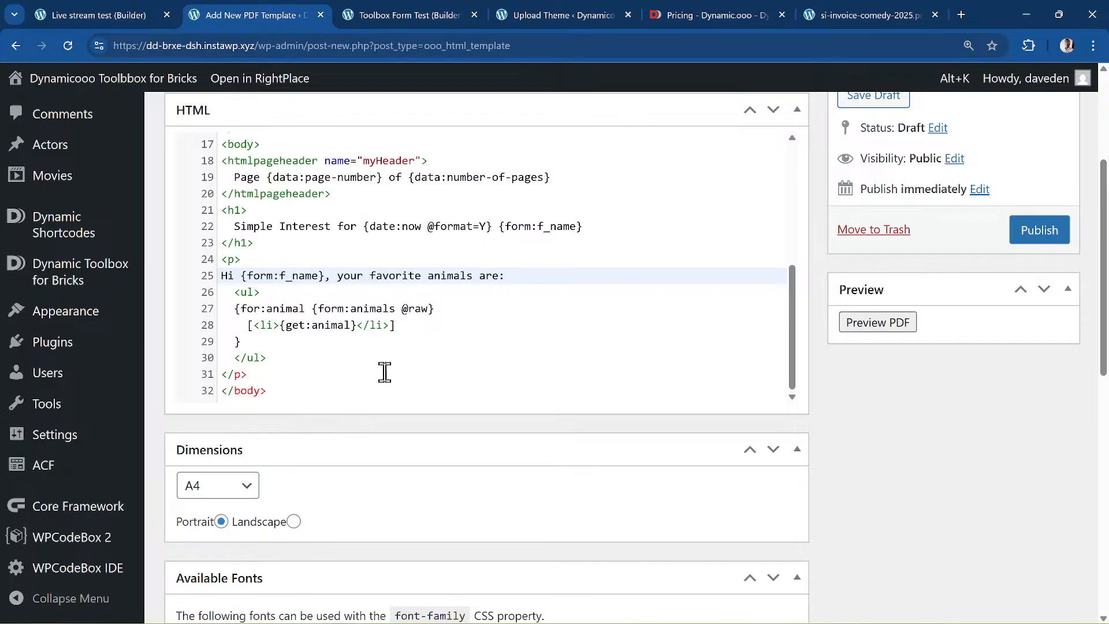
drag(370, 275, 448, 361)
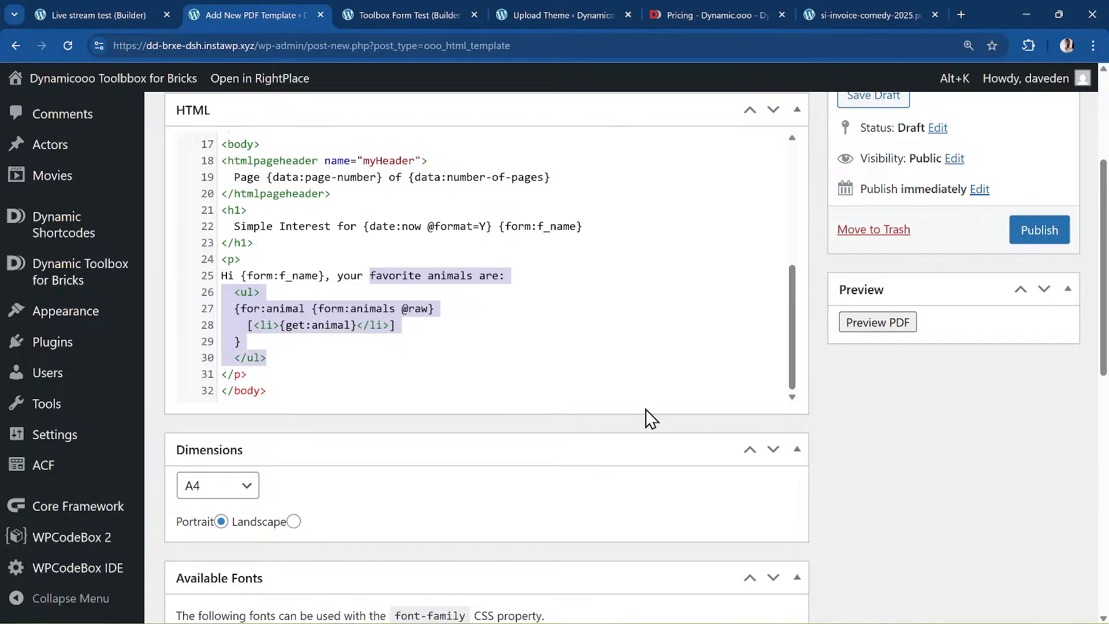
key(ctrl+x)
- Write 'simple interest is {form:interest}, the total amount would be {+: {form:interest} {form:amount}}'
text(s)
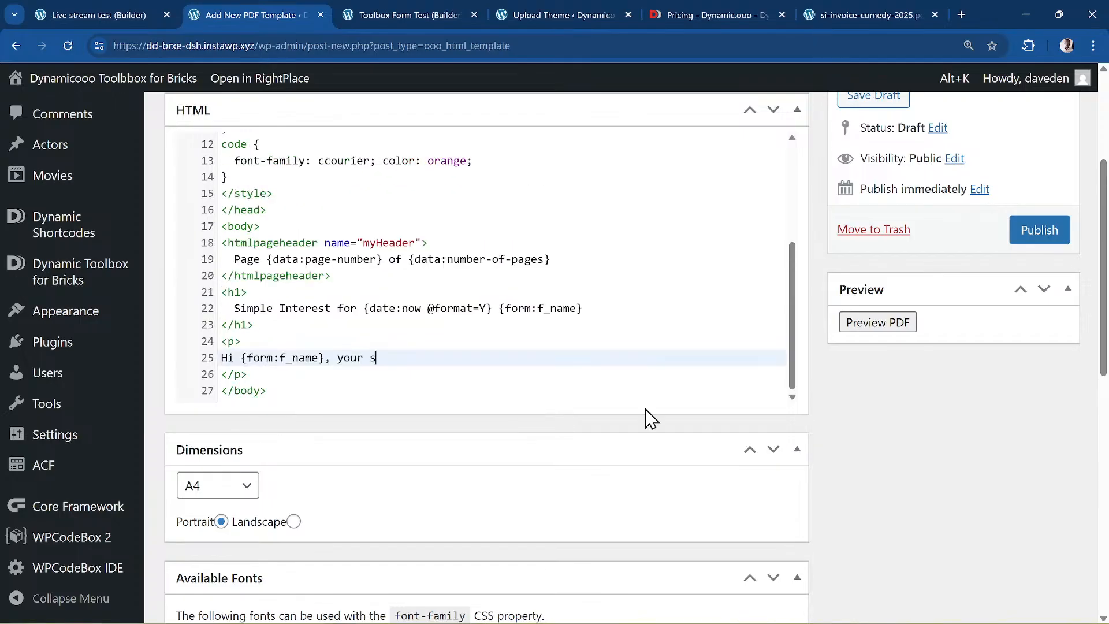
text(imple interest)
text( is )
text({})
text(form:)
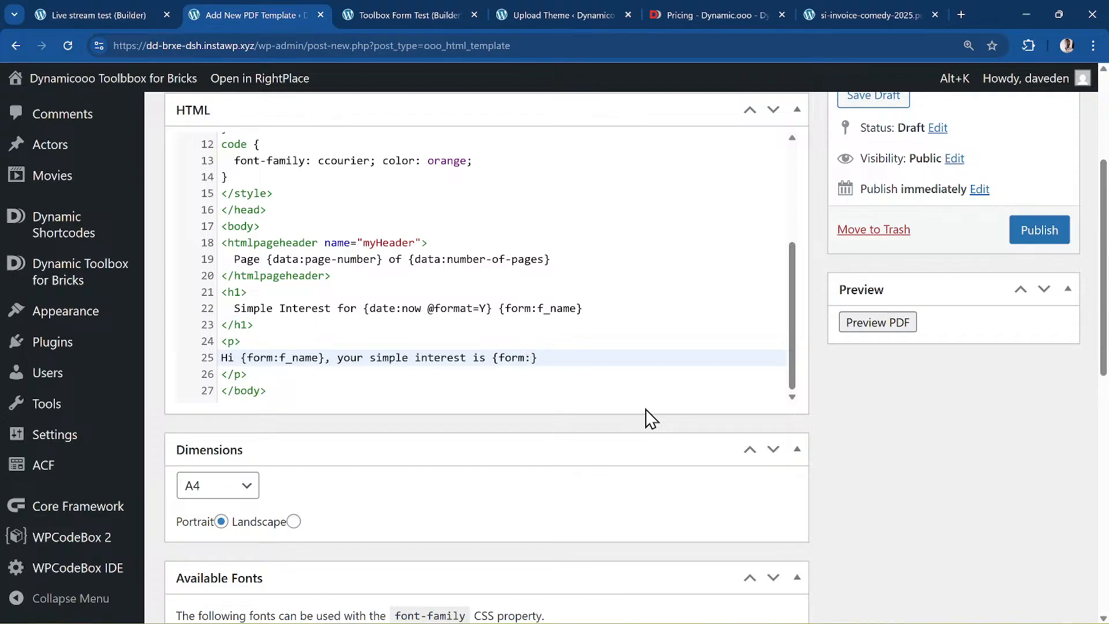
text(interest)
text(the total amount woud)
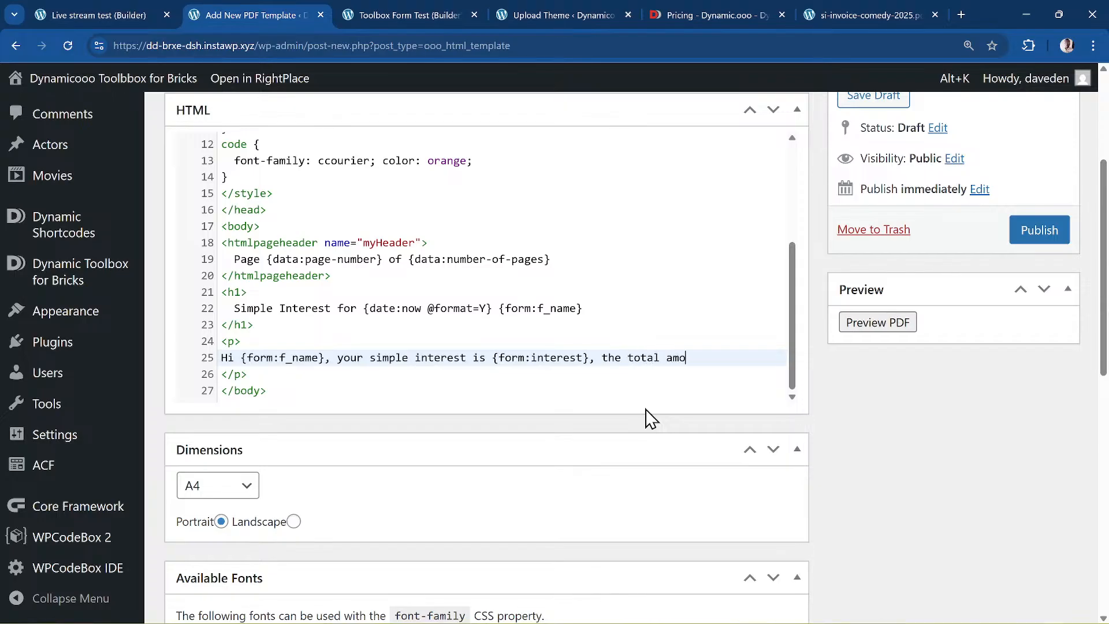
key(BackSpace)
key(BackSpace)
text(uld be )
text({})
text(f)
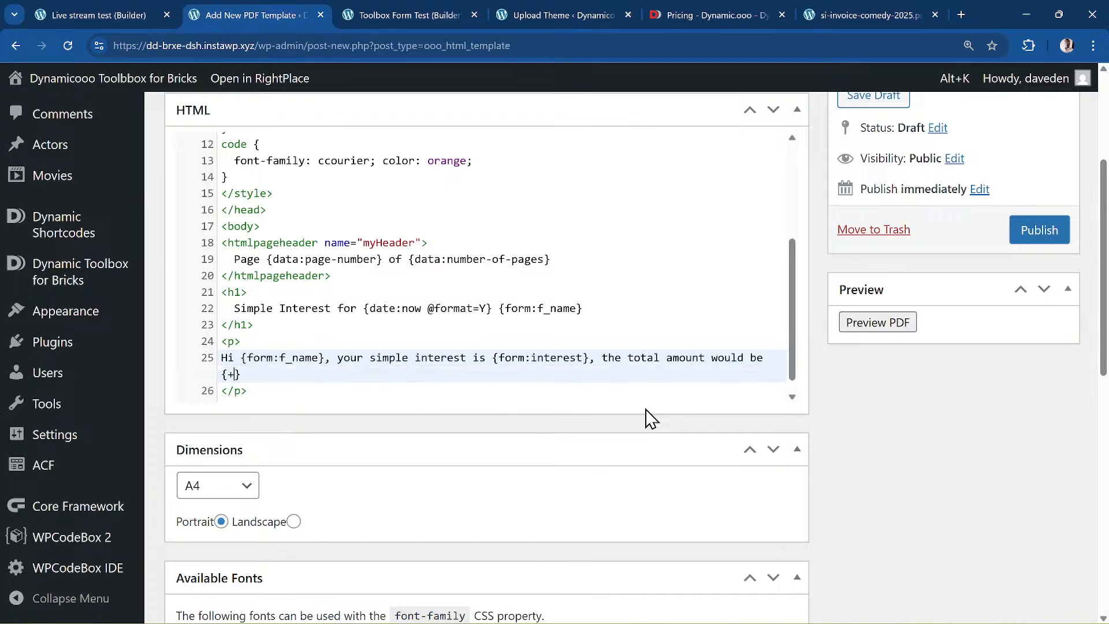
text(: form:interest)
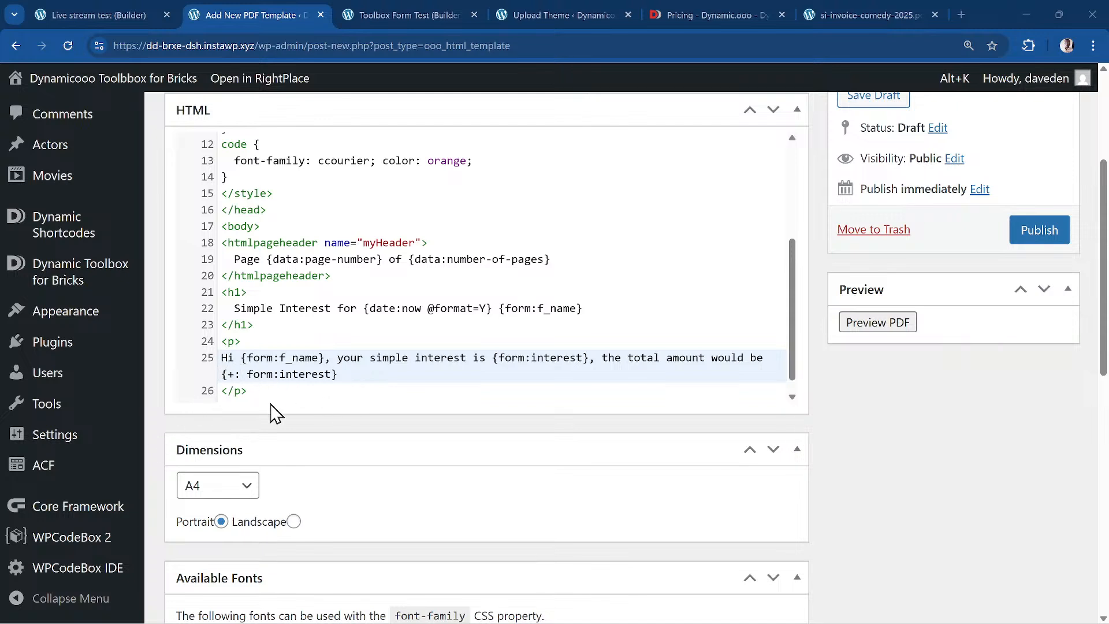
click(247, 374)
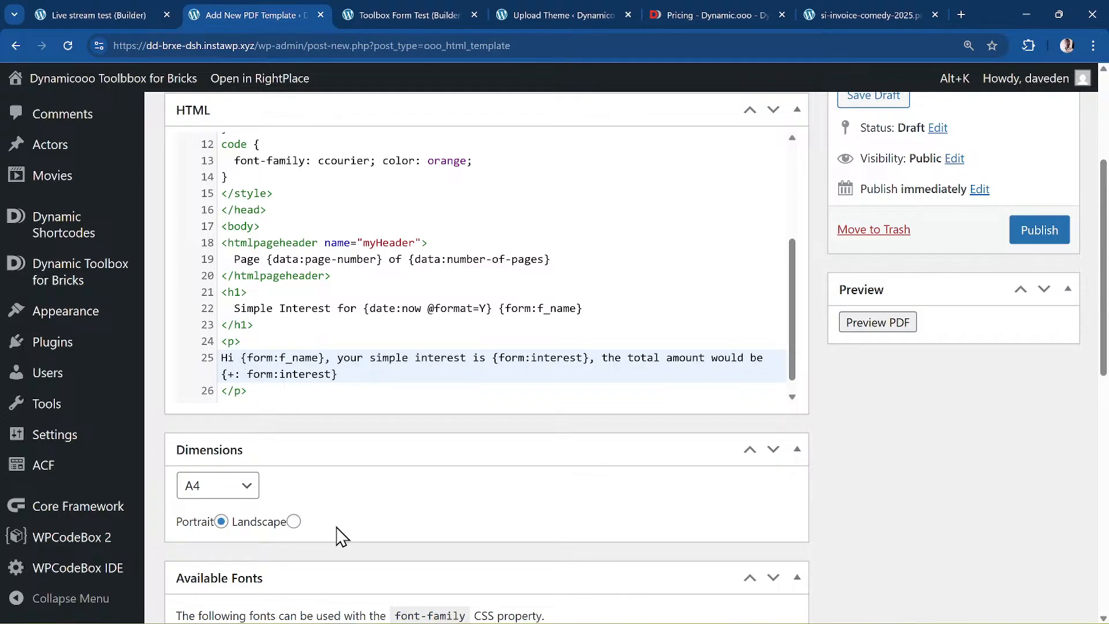
text({)
text( {})
text(form:amo)
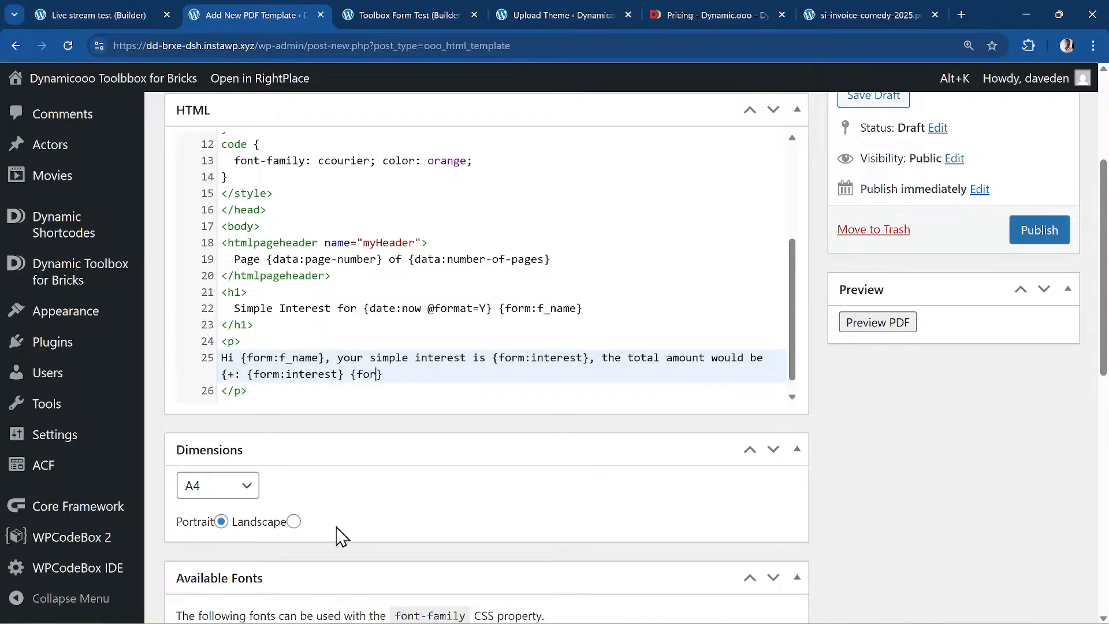
text(unt)
scroll(379, 397, down, 1)
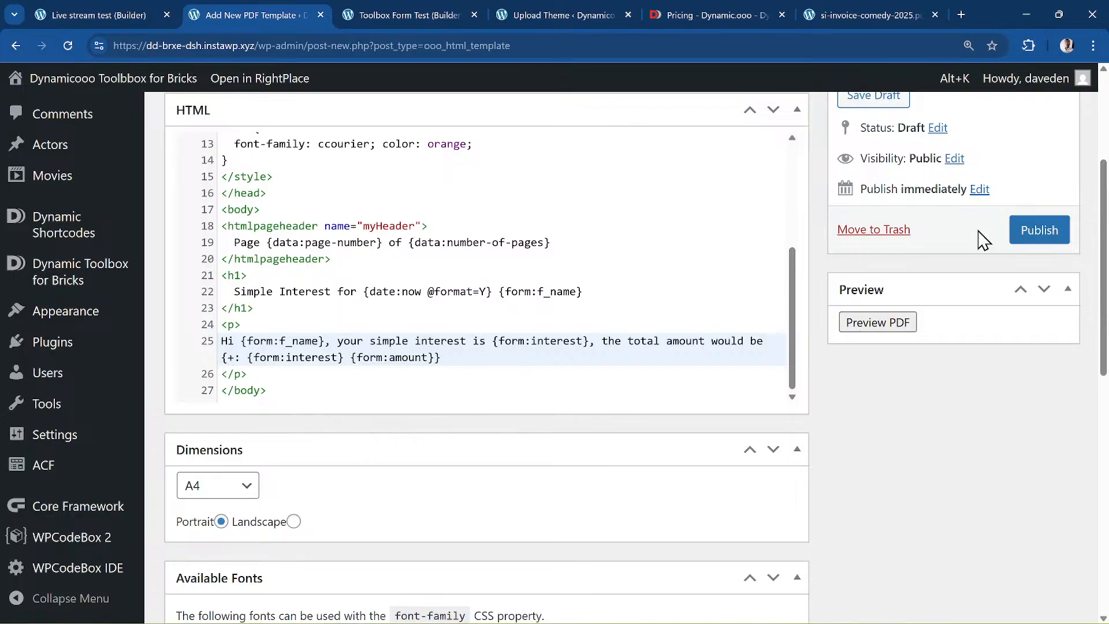
- Publish the Live test PDF template and review its saved code
click(1051, 238)
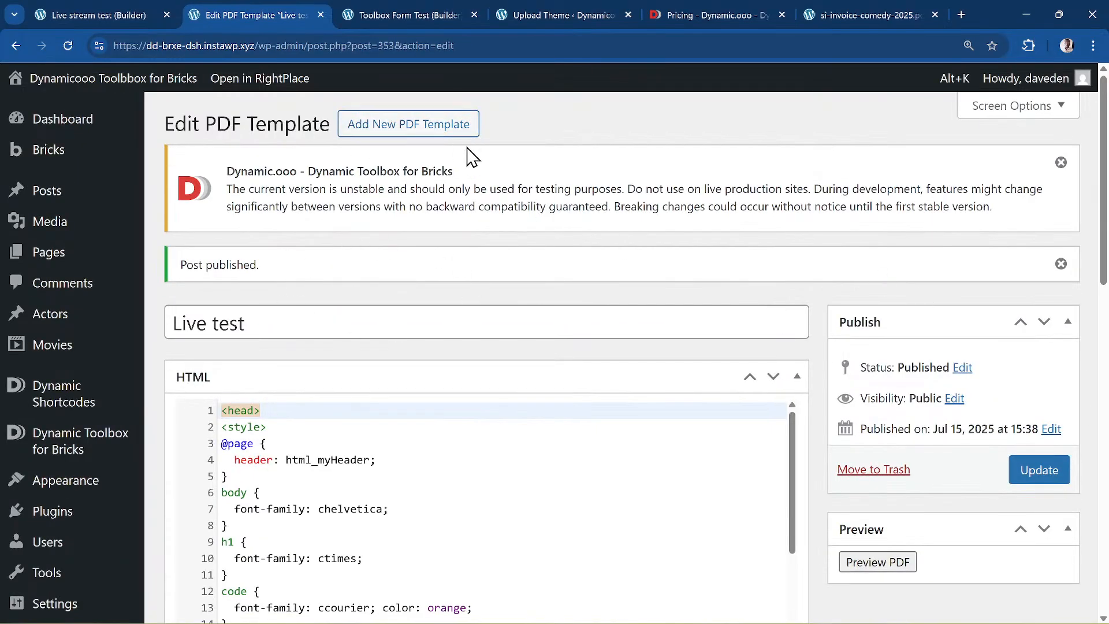
scroll(468, 272, down, 2)
scroll(402, 433, down, 3)
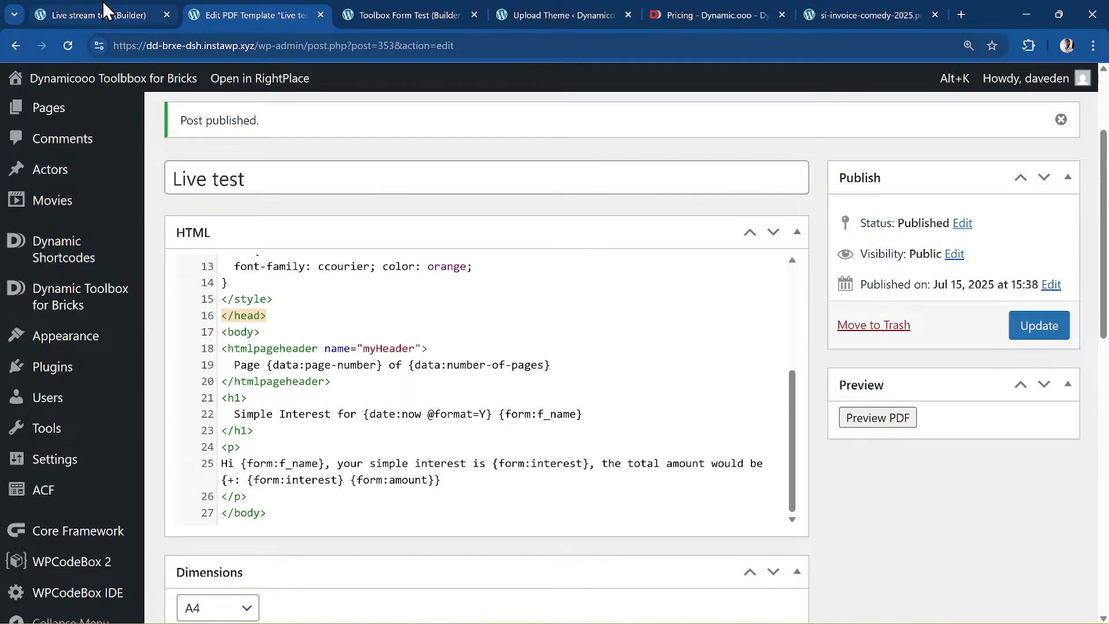
mouse_move(110, 14)
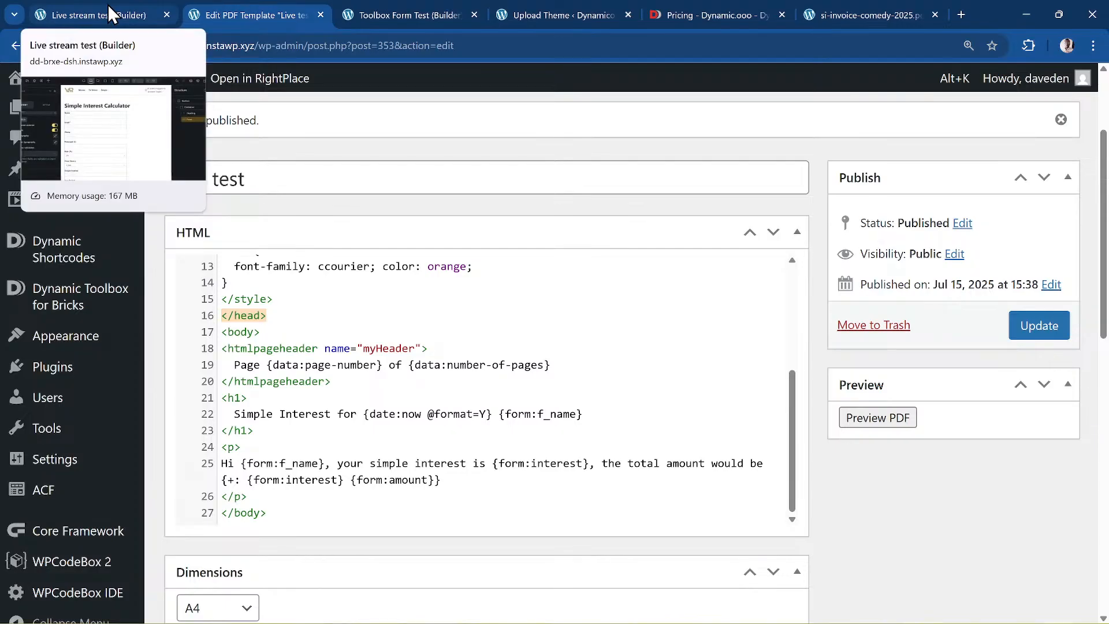
- In the builder, select the calculator Form element and open its after-submit Actions list
click(111, 13)
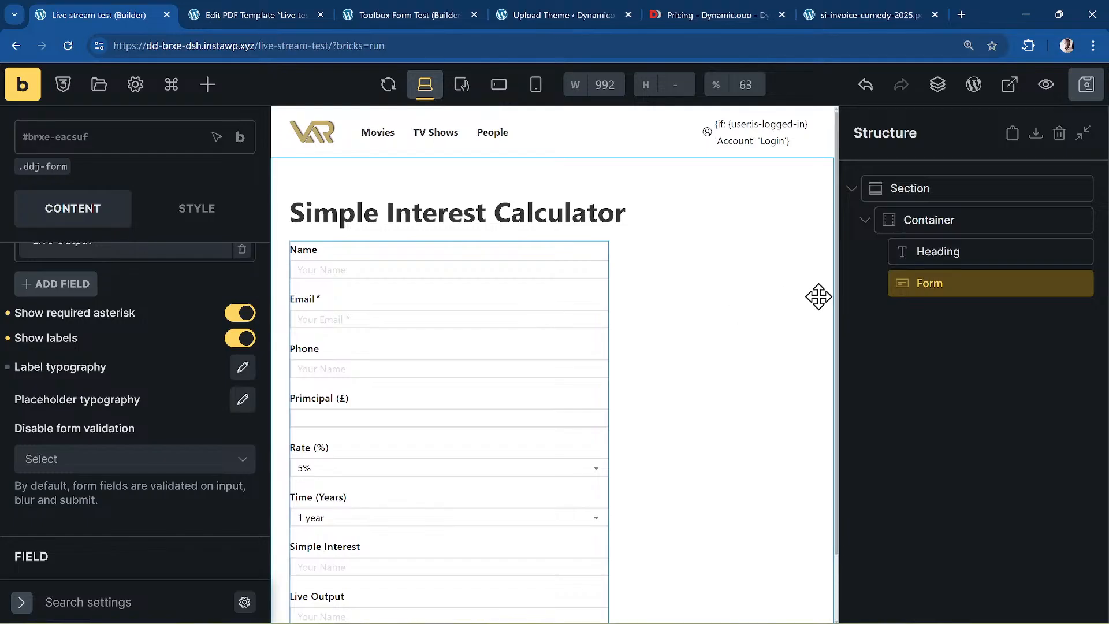
scroll(13, 439, down, 1)
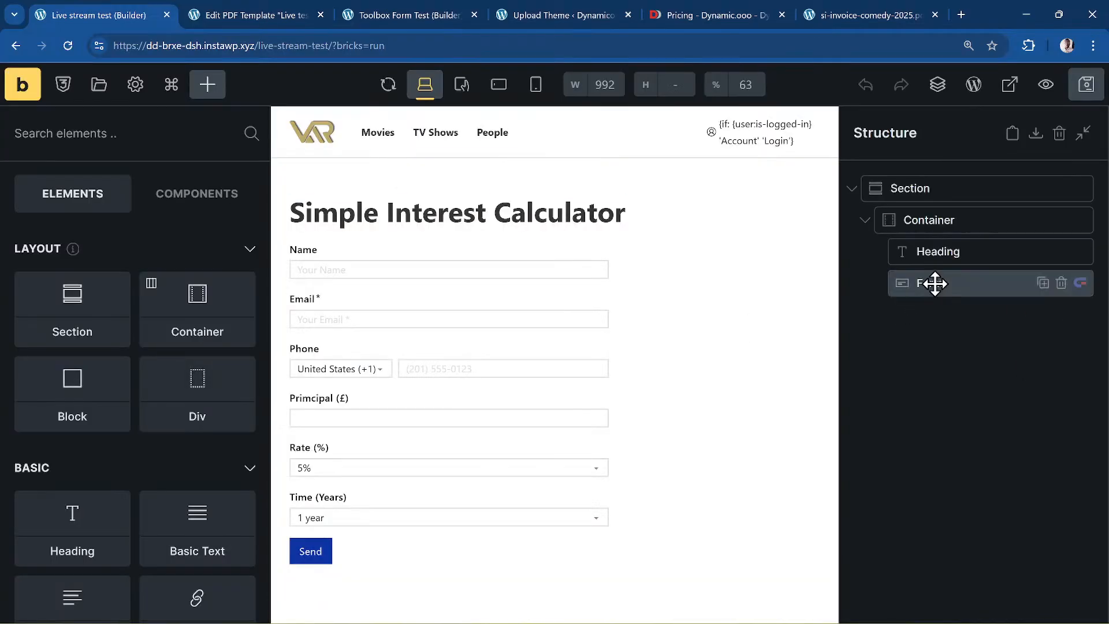
click(930, 282)
scroll(168, 363, down, 10)
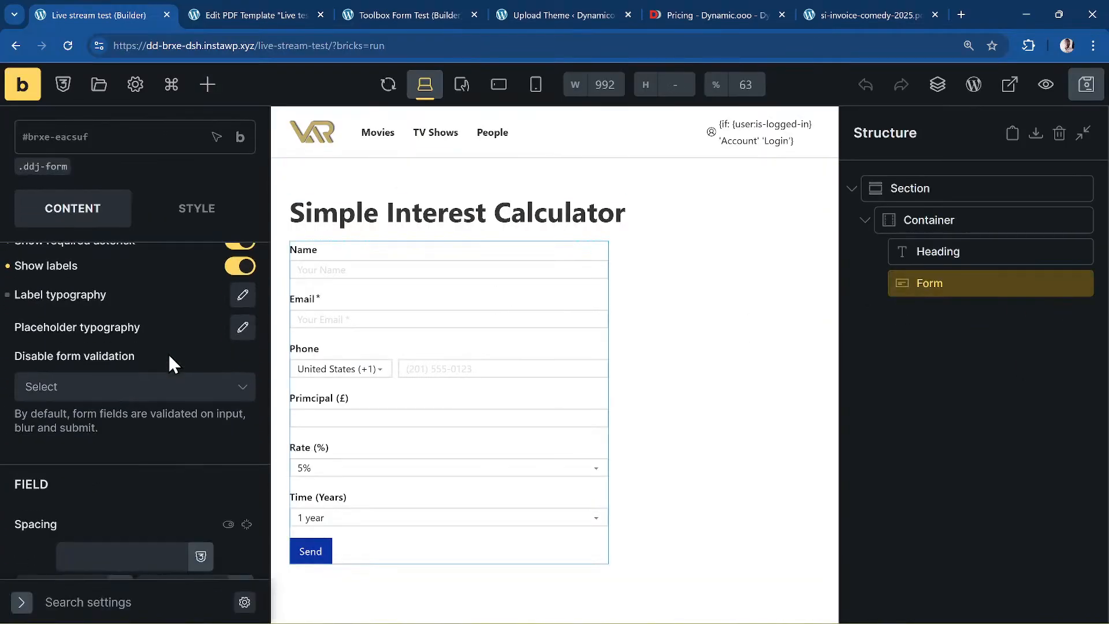
scroll(168, 355, down, 10)
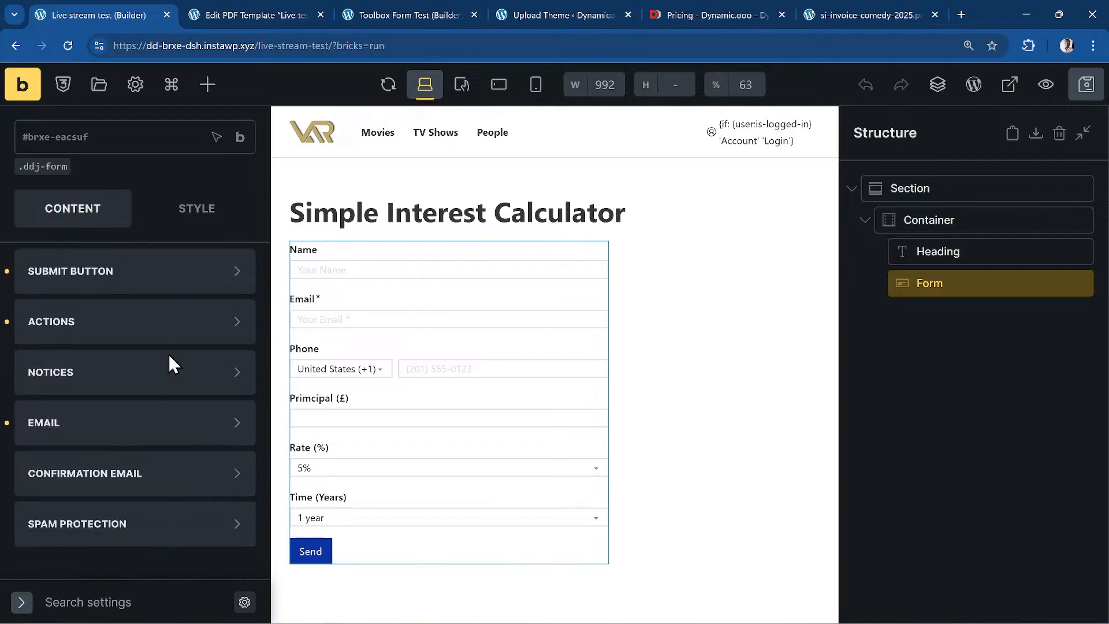
click(143, 327)
scroll(123, 299, up, 3)
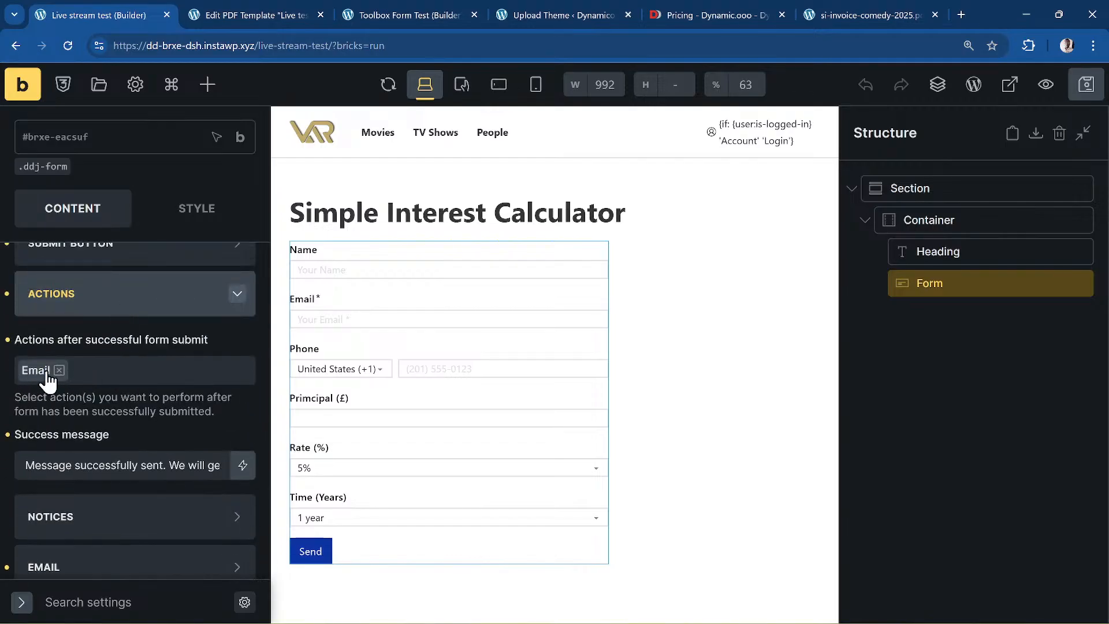
click(193, 377)
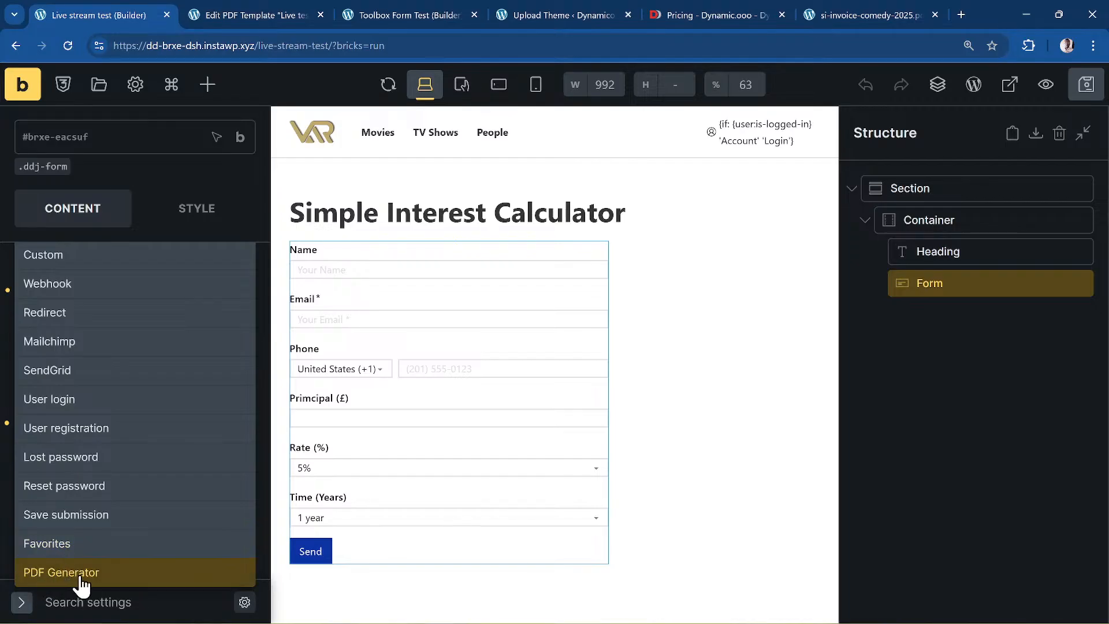
- Add a PDF Generator action using the 'Live test' template with filename 'simple-interest-{}'
click(168, 574)
scroll(197, 393, up, 3)
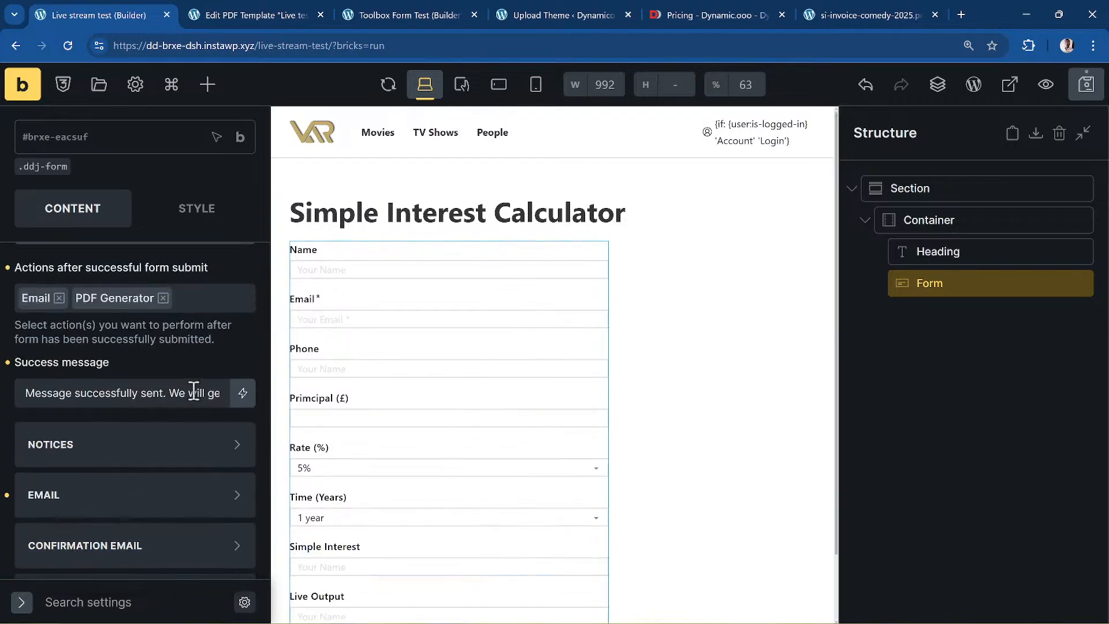
scroll(161, 365, down, 2)
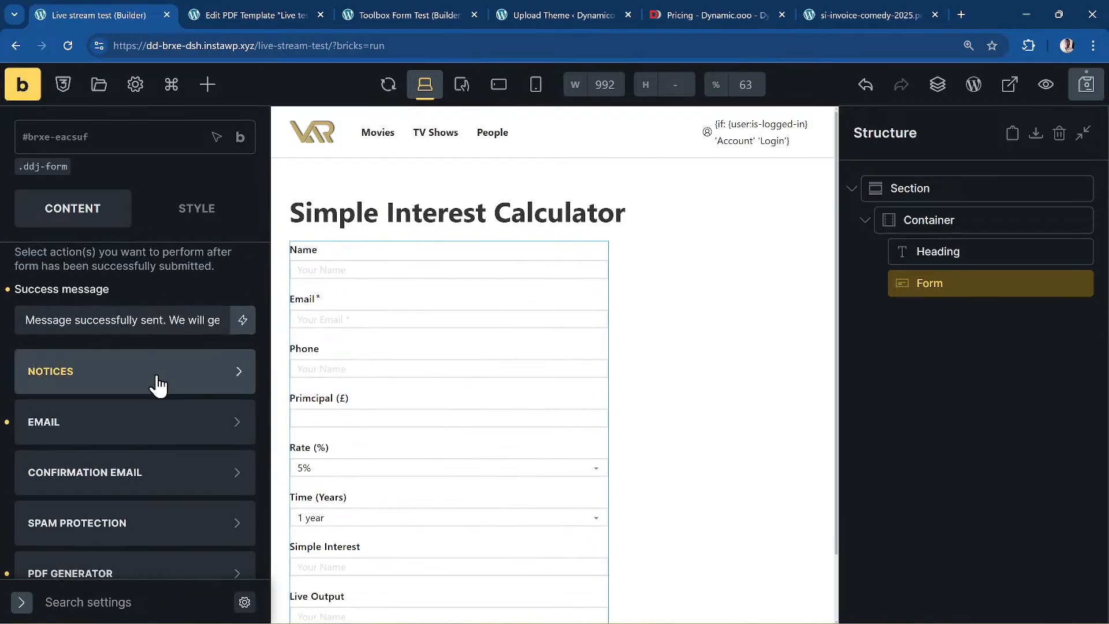
scroll(156, 384, down, 1)
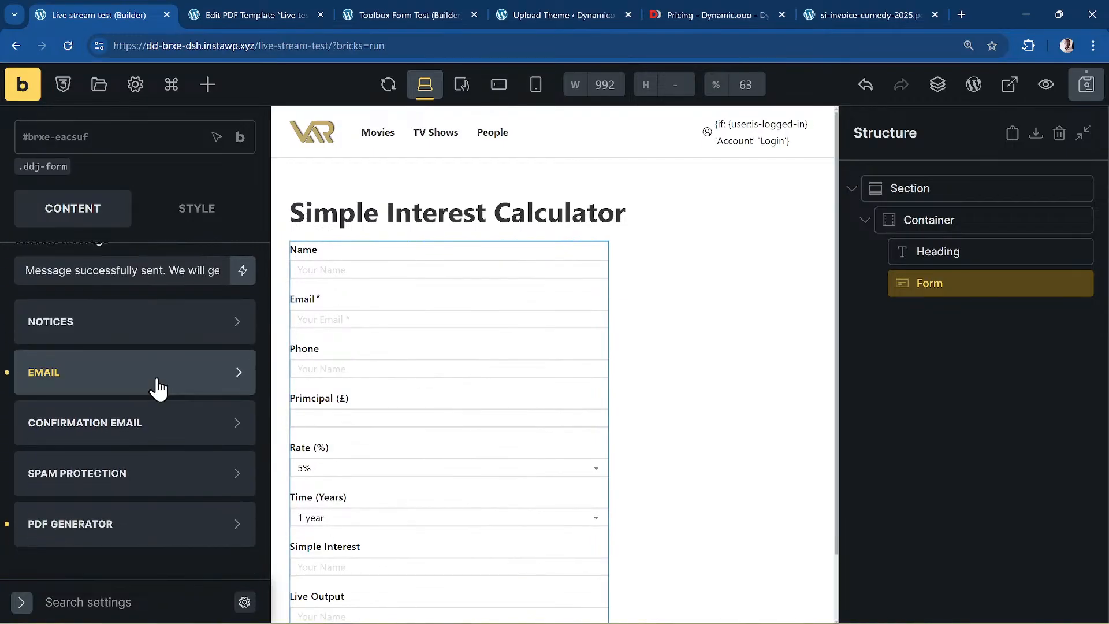
click(102, 527)
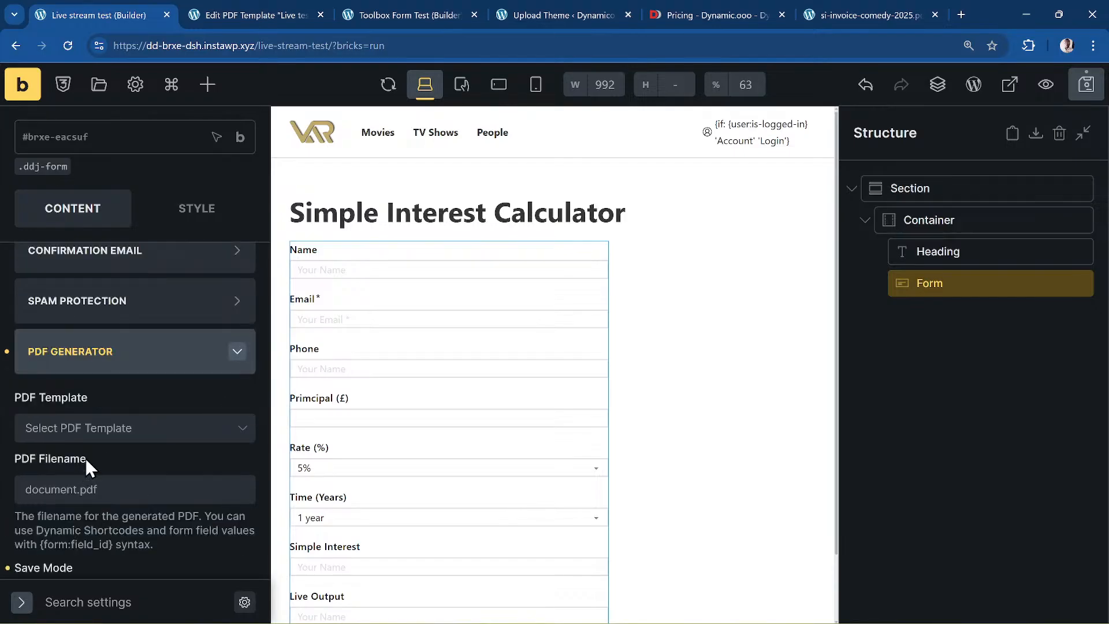
click(95, 442)
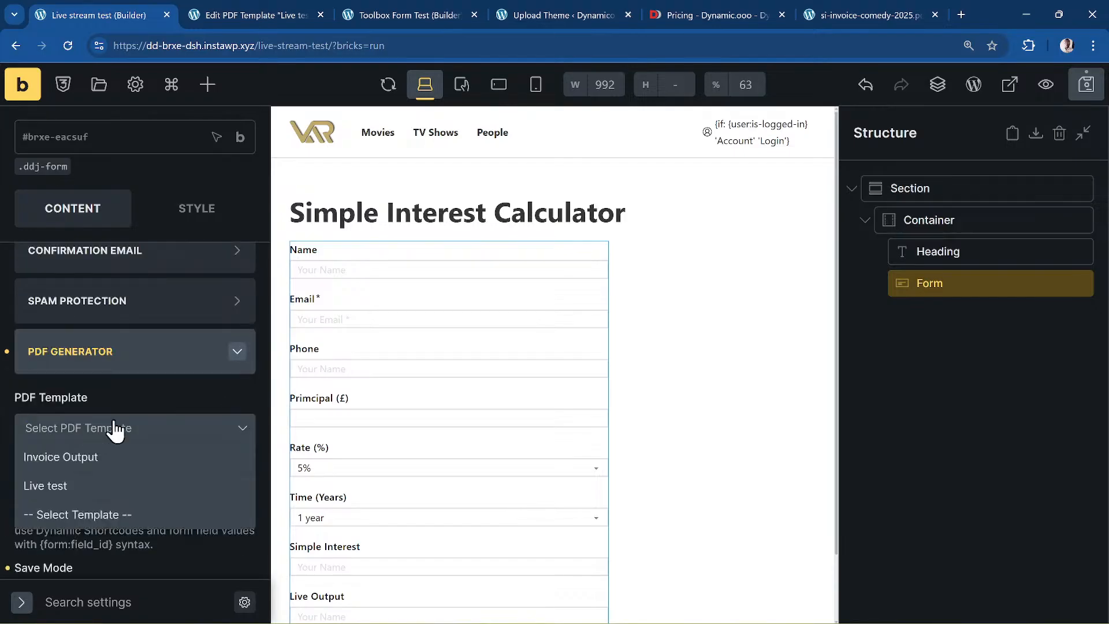
click(59, 494)
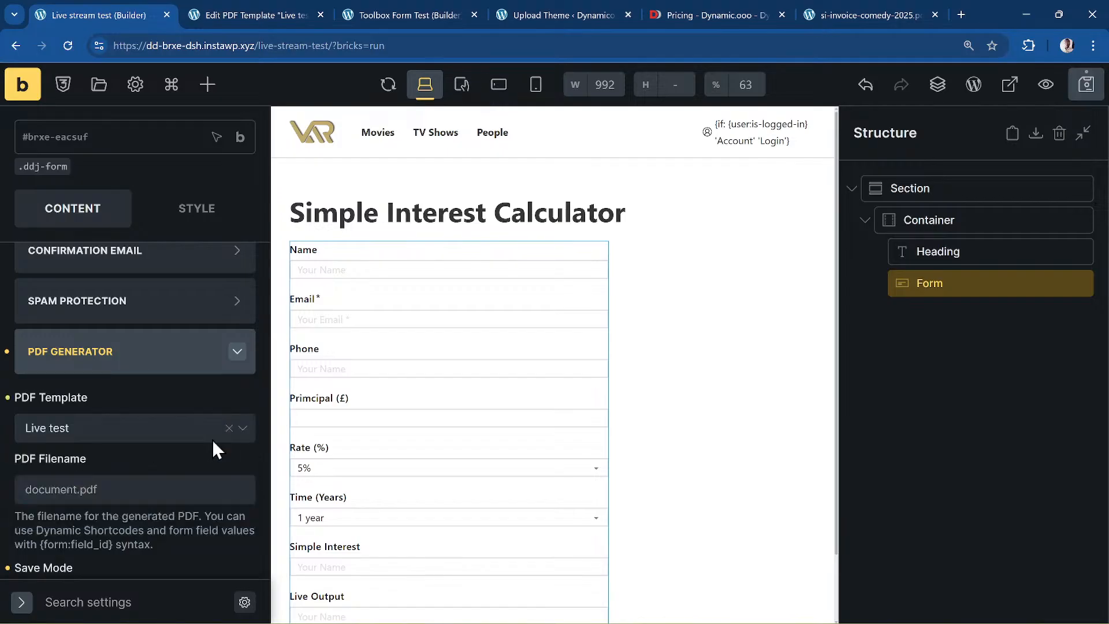
click(74, 491)
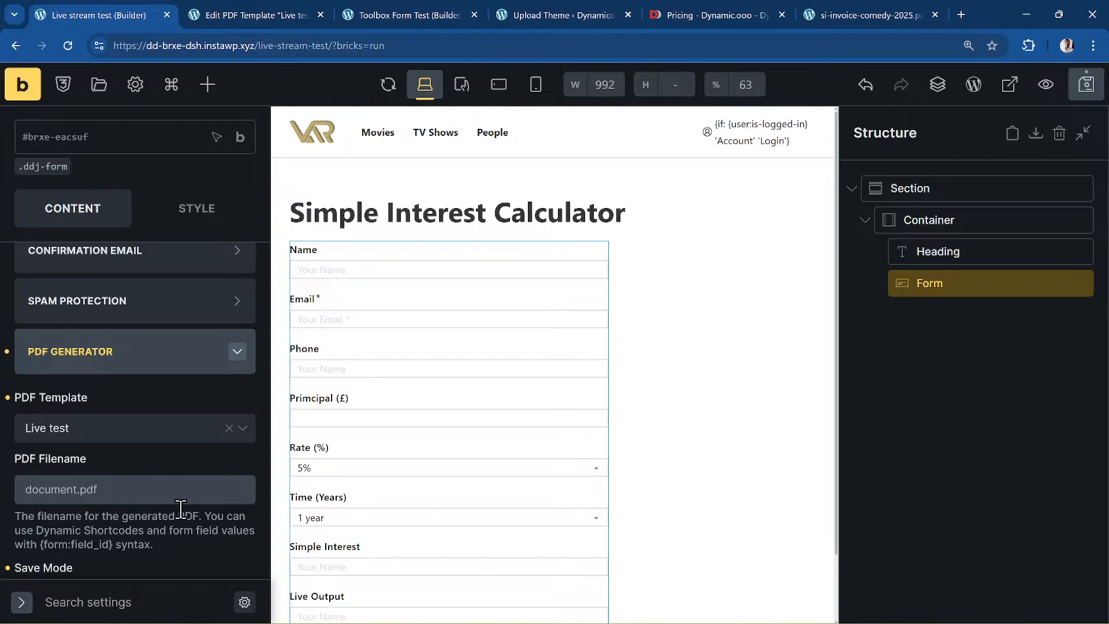
text(simple-interest-)
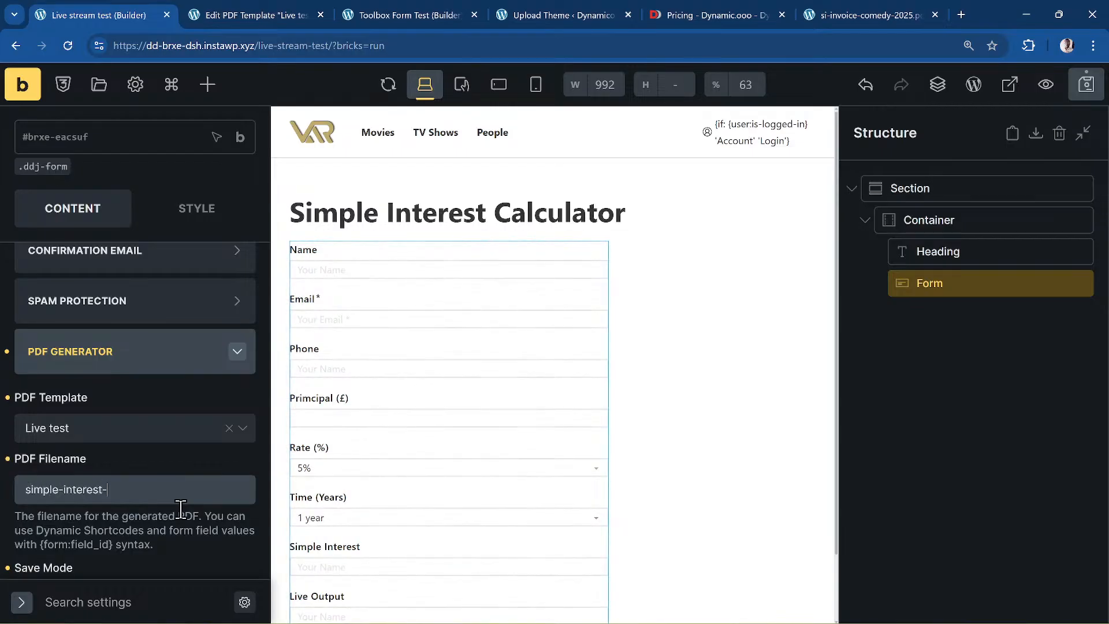
text({})
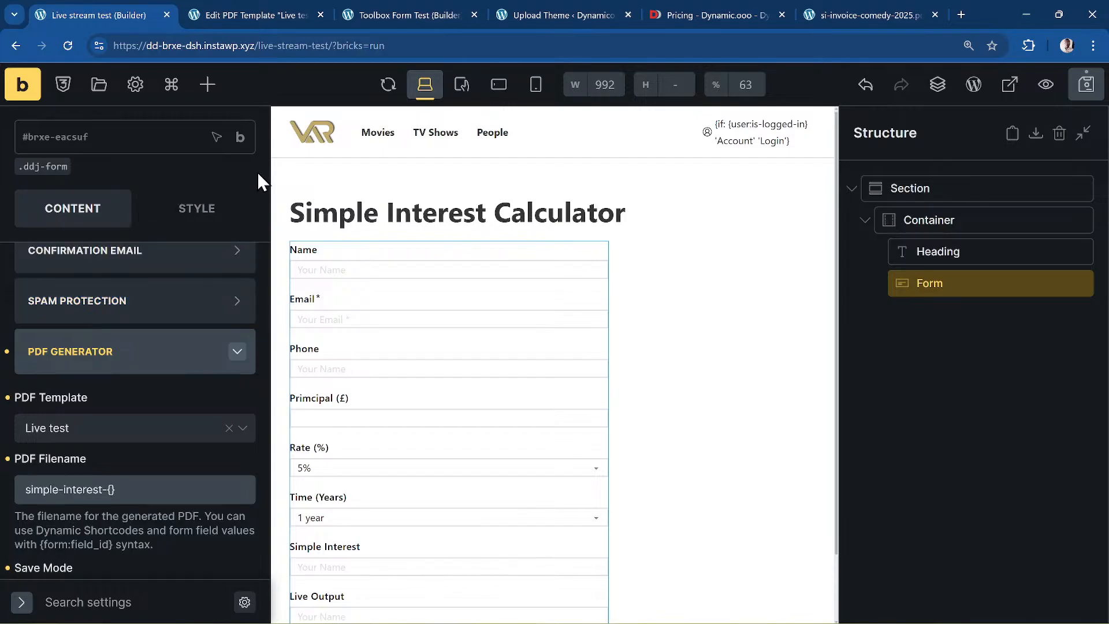
- Open the Toolbox Form Test page in the builder from the All Pages list
key(ctrl+k)
text(page)
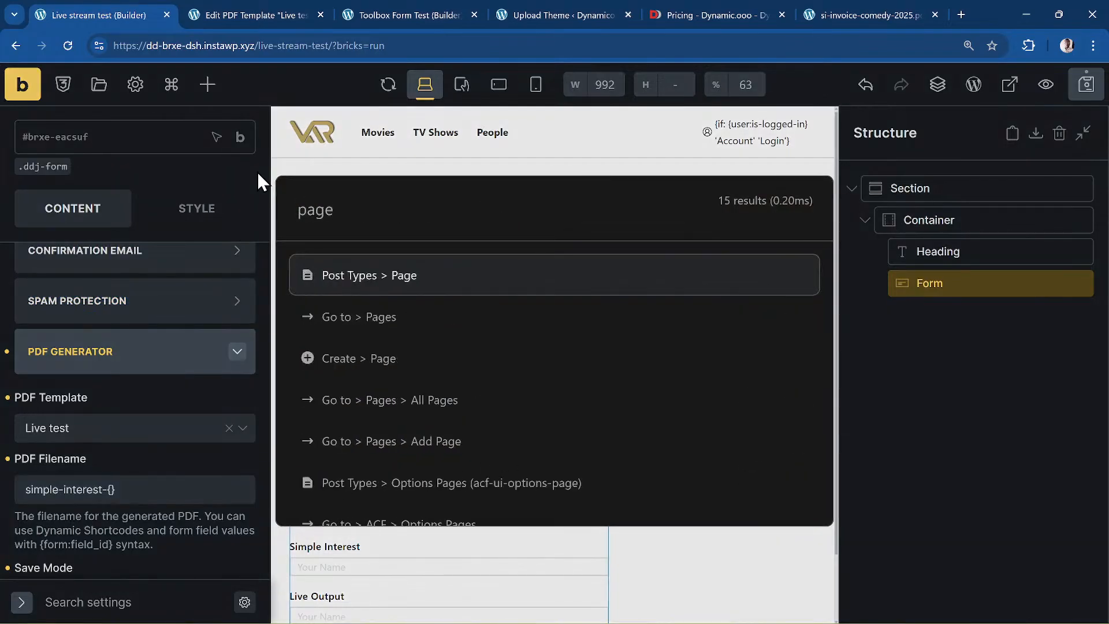
key(Down)
key(Return)
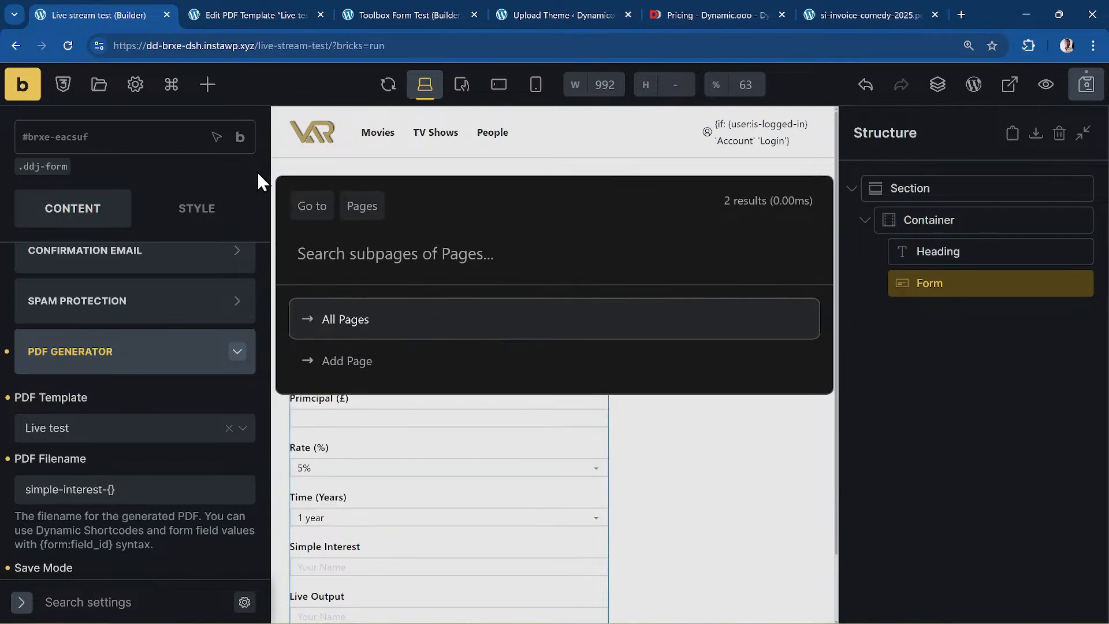
key(Down)
key(Up)
key(Return)
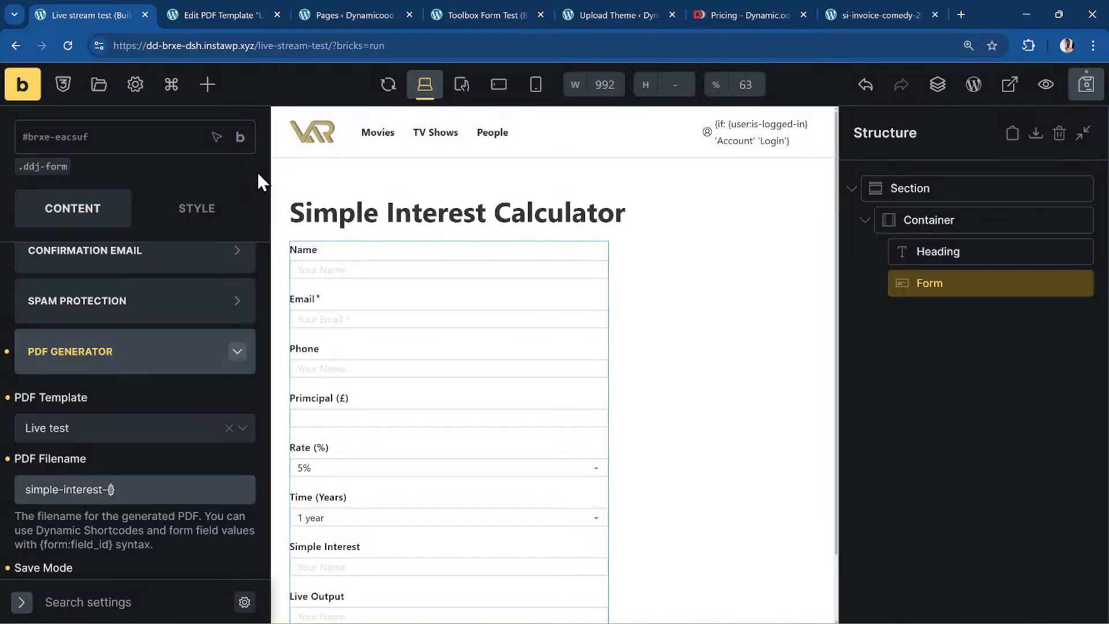
click(348, 22)
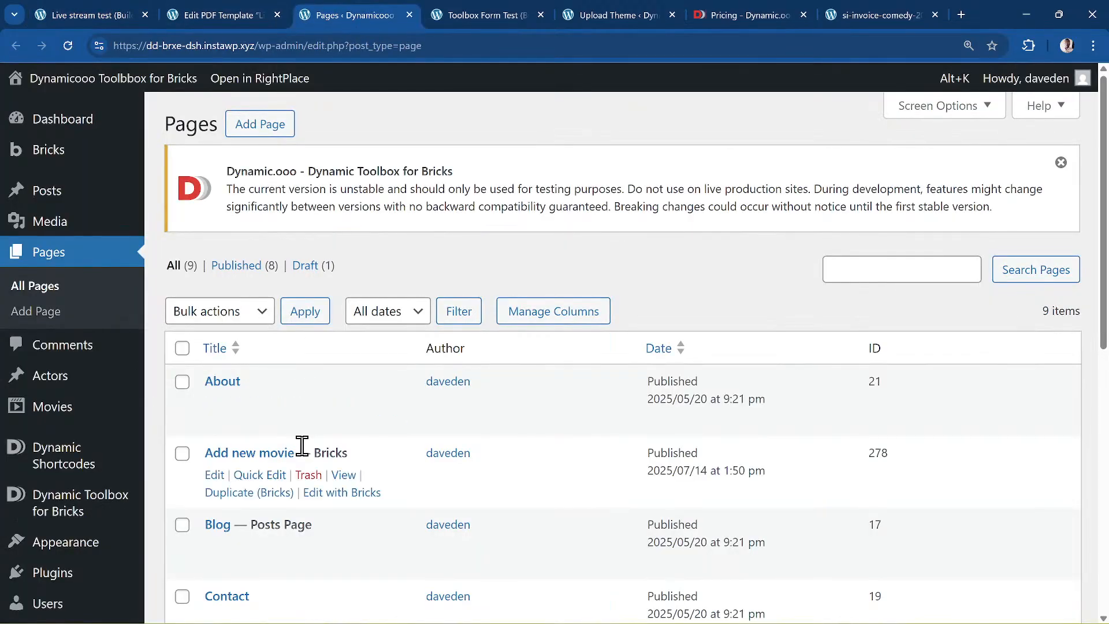
scroll(302, 448, down, 3)
scroll(303, 456, down, 6)
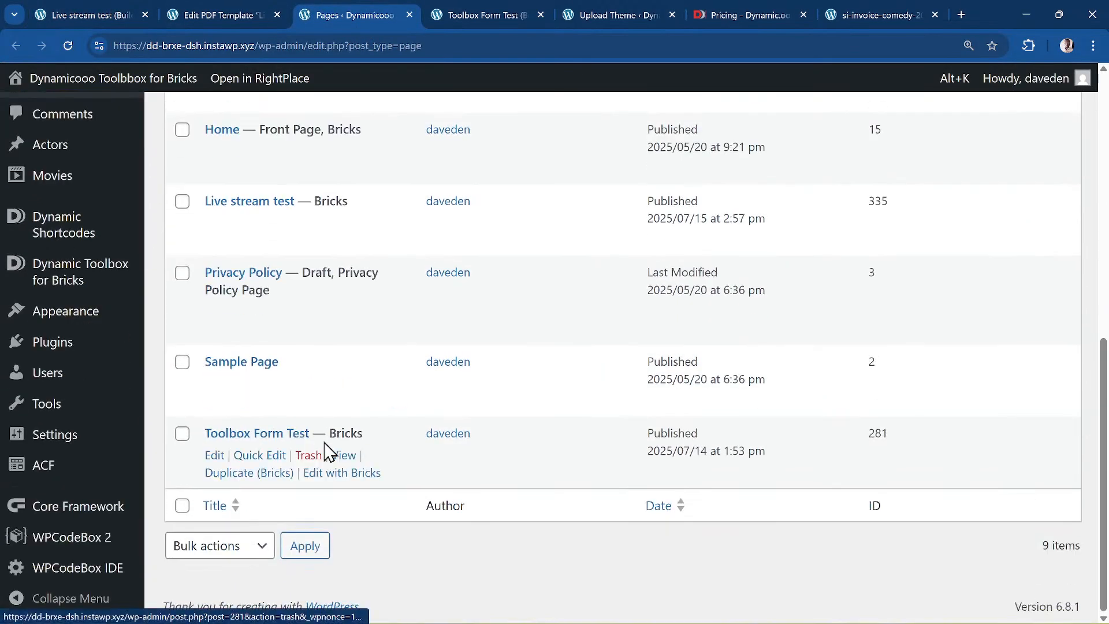
click(372, 476)
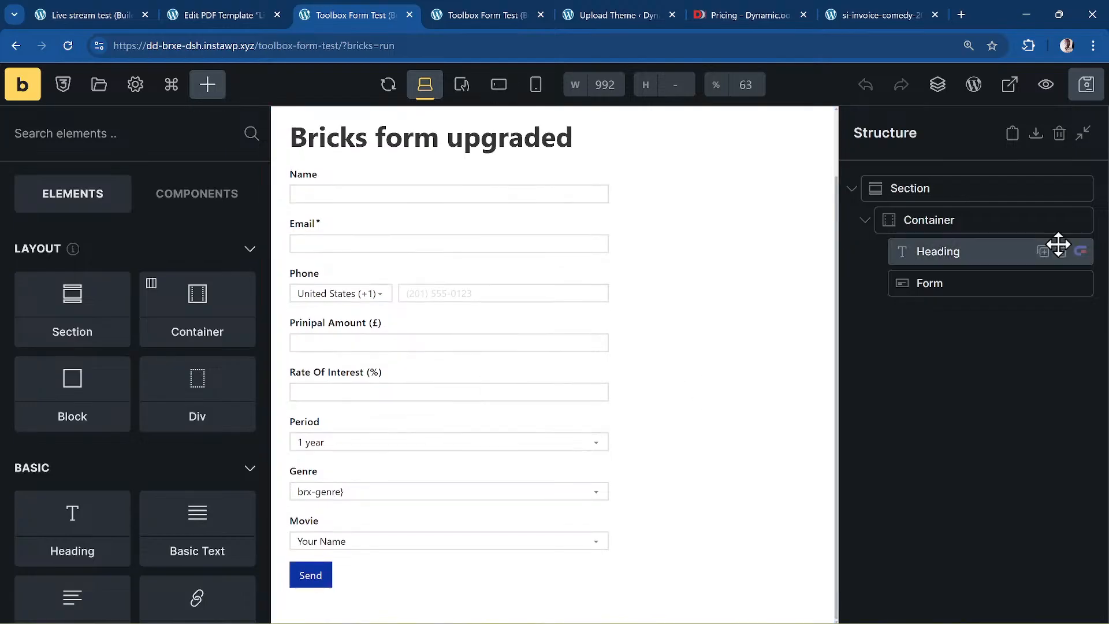
- Select the form, undo an accidental duplicate, and expand its PDF generator settings
click(1041, 282)
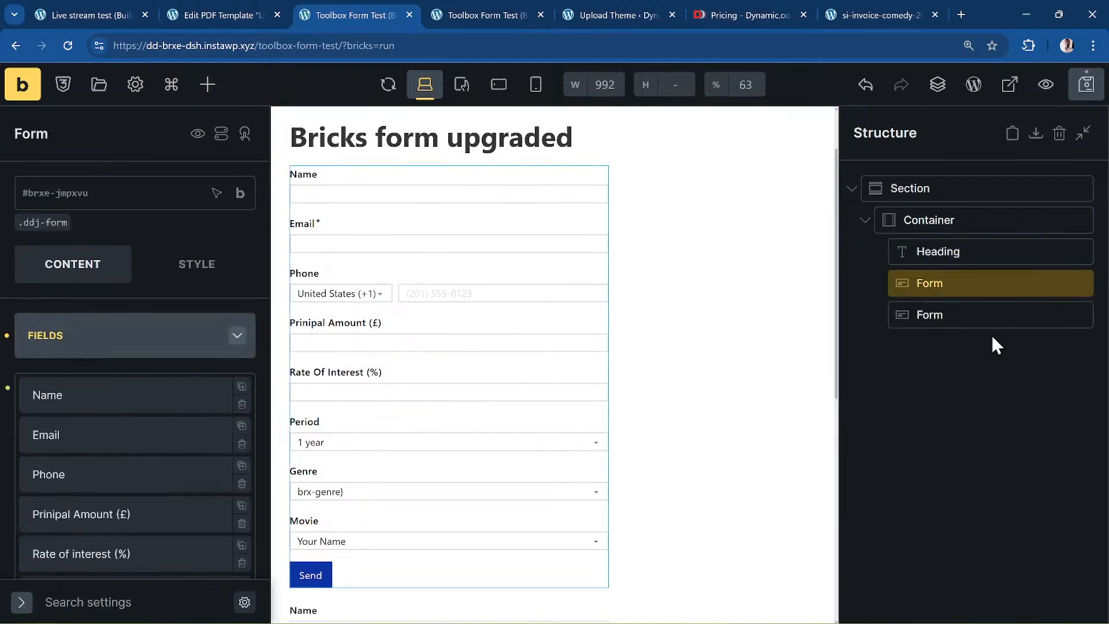
key(ctrl+z)
scroll(46, 393, down, 15)
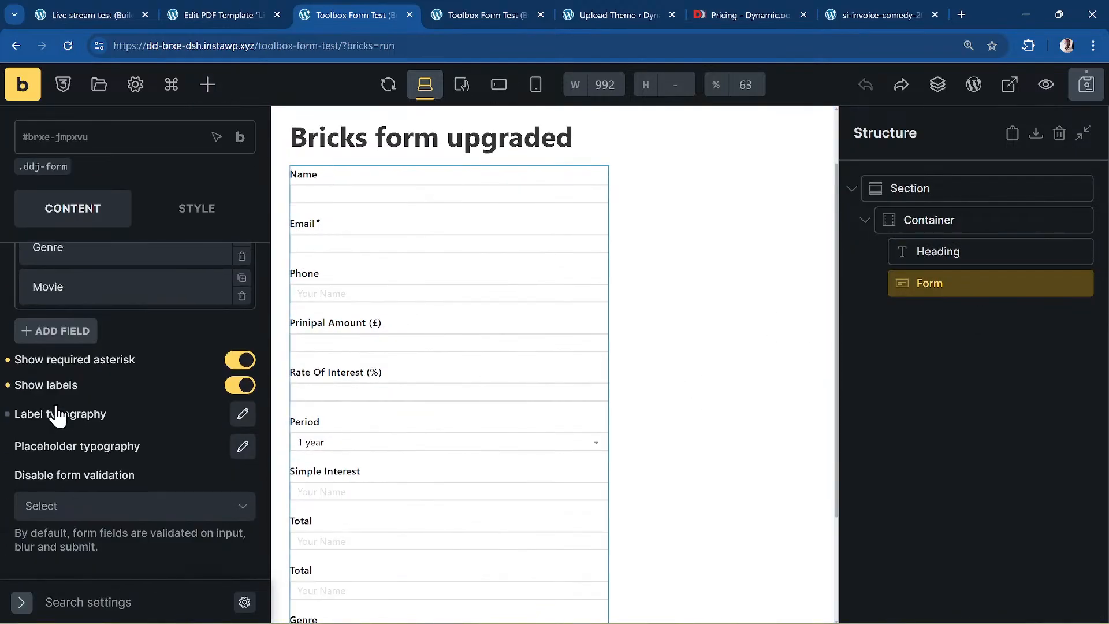
scroll(56, 406, down, 5)
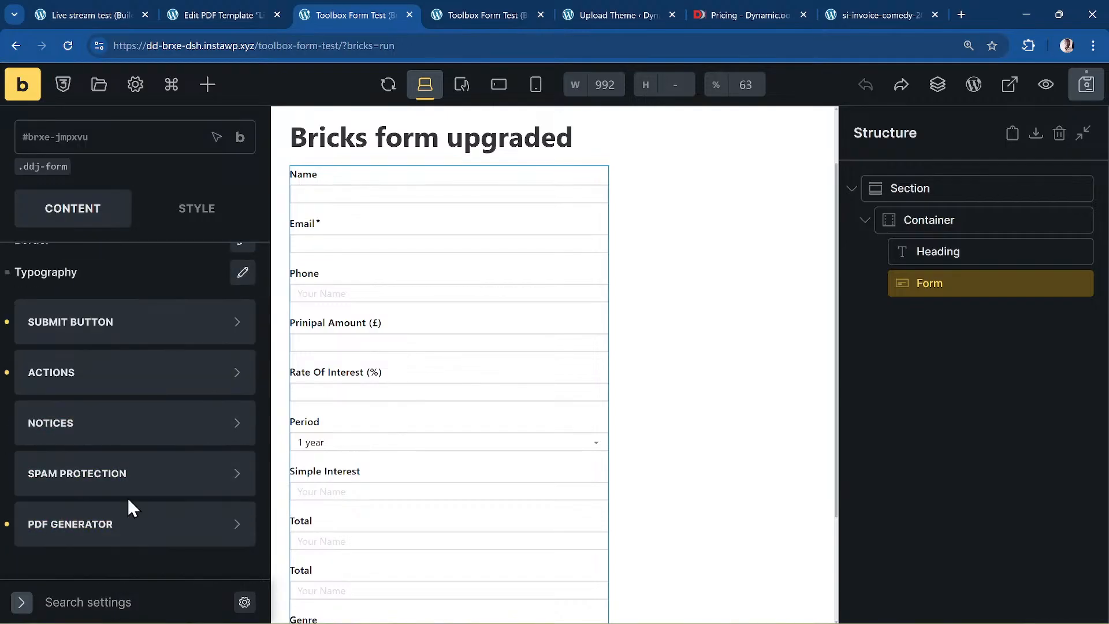
click(128, 535)
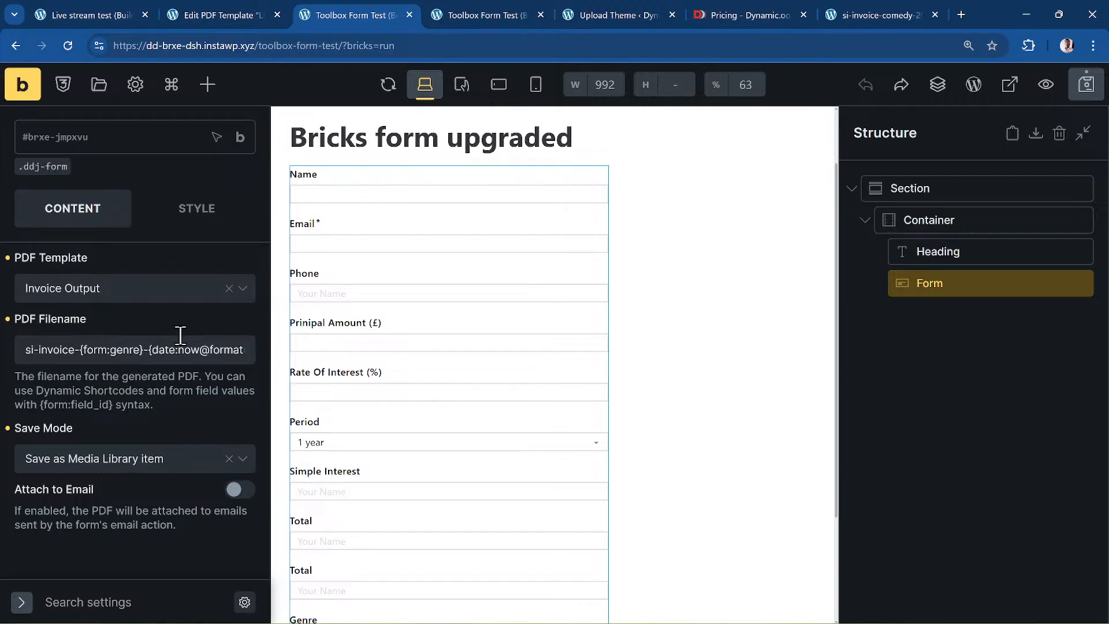
click(179, 10)
click(69, 13)
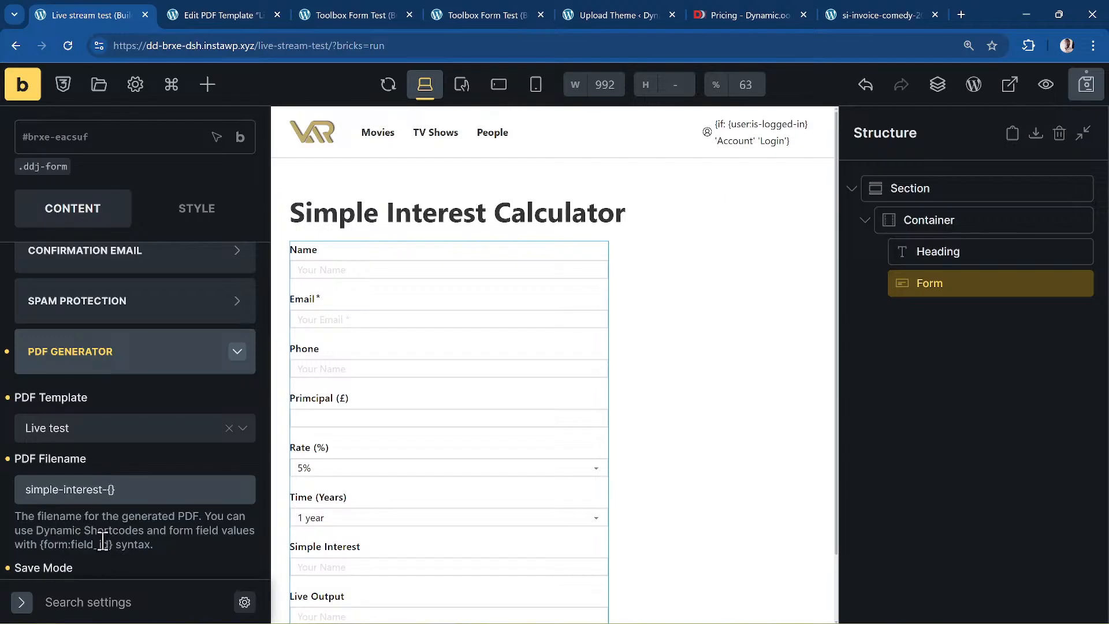
- Extend the PDF filename with {form:f_name} and {date:now@format=Y}, then save the page
text(form:)
text(f_name)
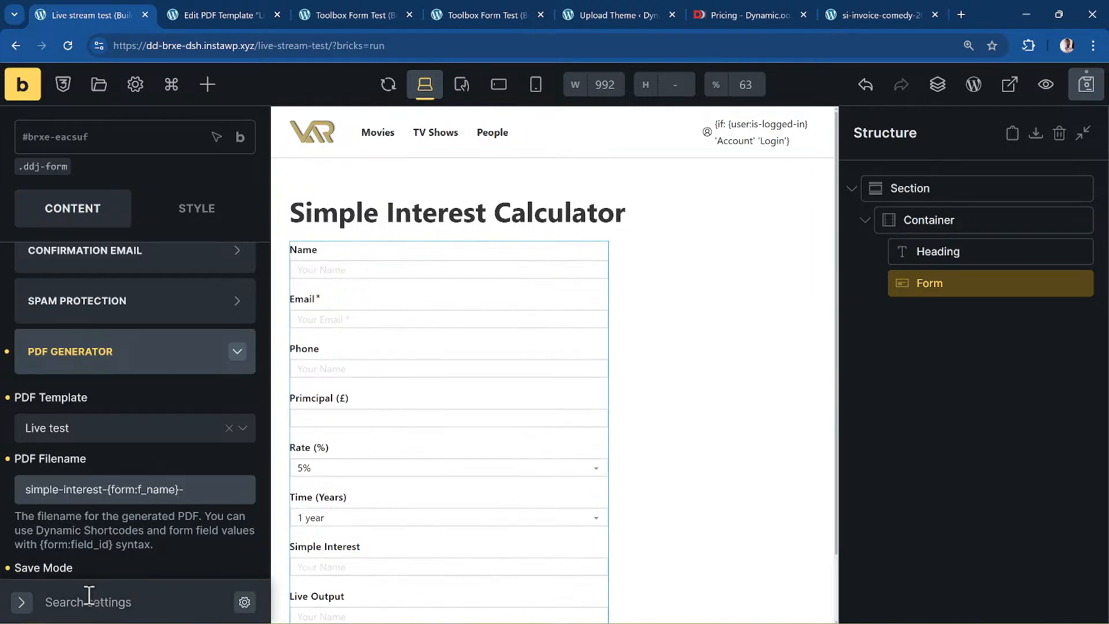
text(-{post:title)
key(BackSpace)
key(BackSpace)
key(BackSpace)
key(BackSpace)
key(BackSpace)
key(BackSpace)
key(BackSpace)
key(BackSpace)
key(BackSpace)
key(BackSpace)
key(BackSpace)
key(BackSpace)
text({date:now@f)
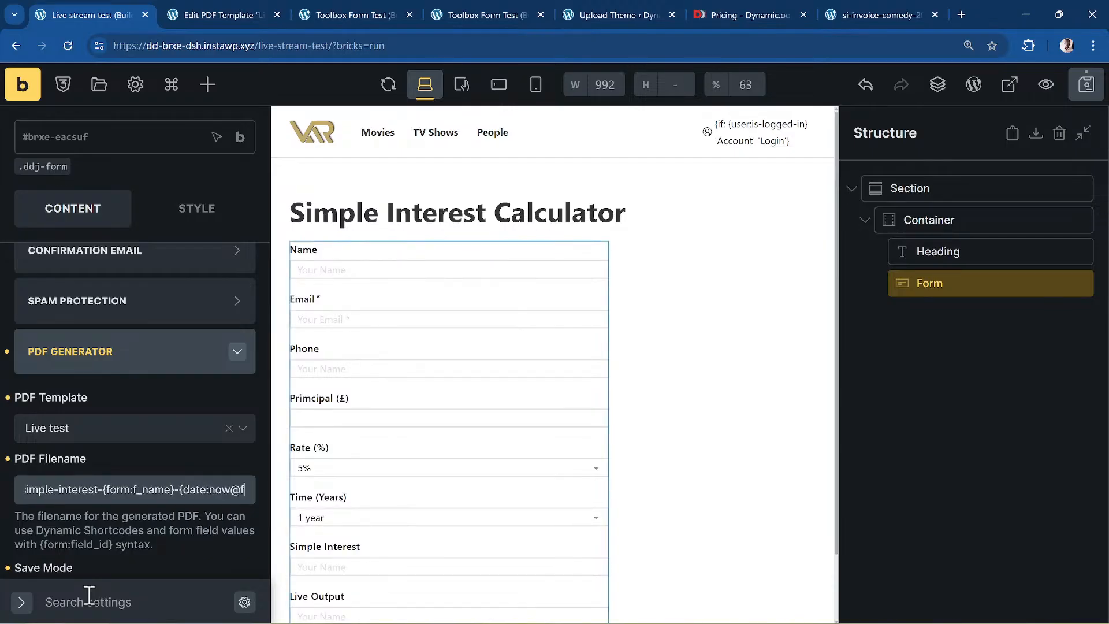
text(ormat)
key(BackSpace)
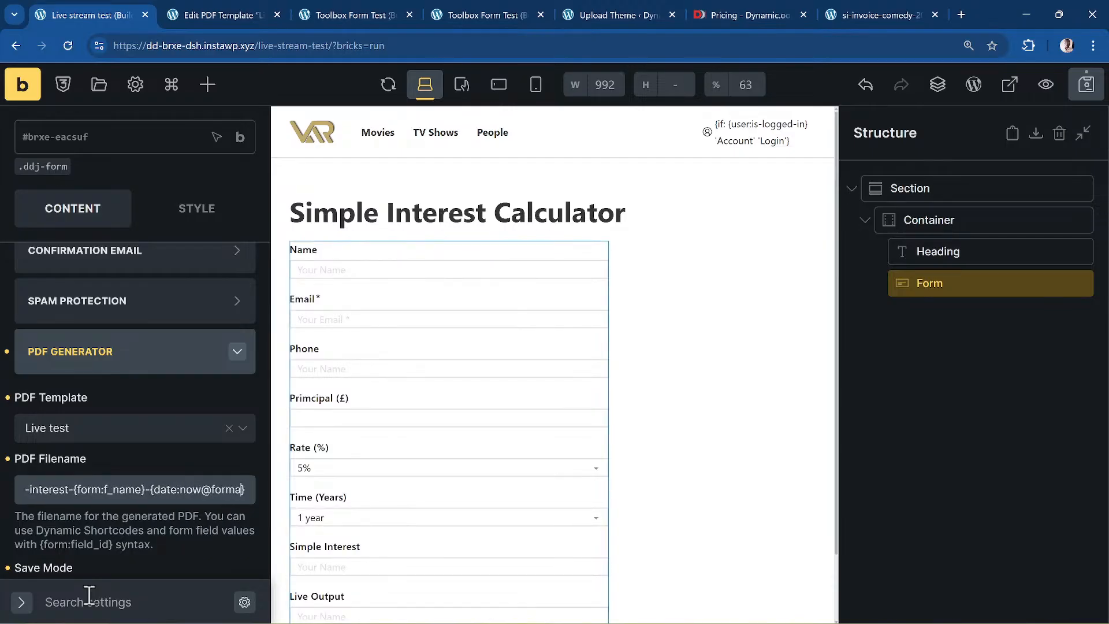
text(t=Y)
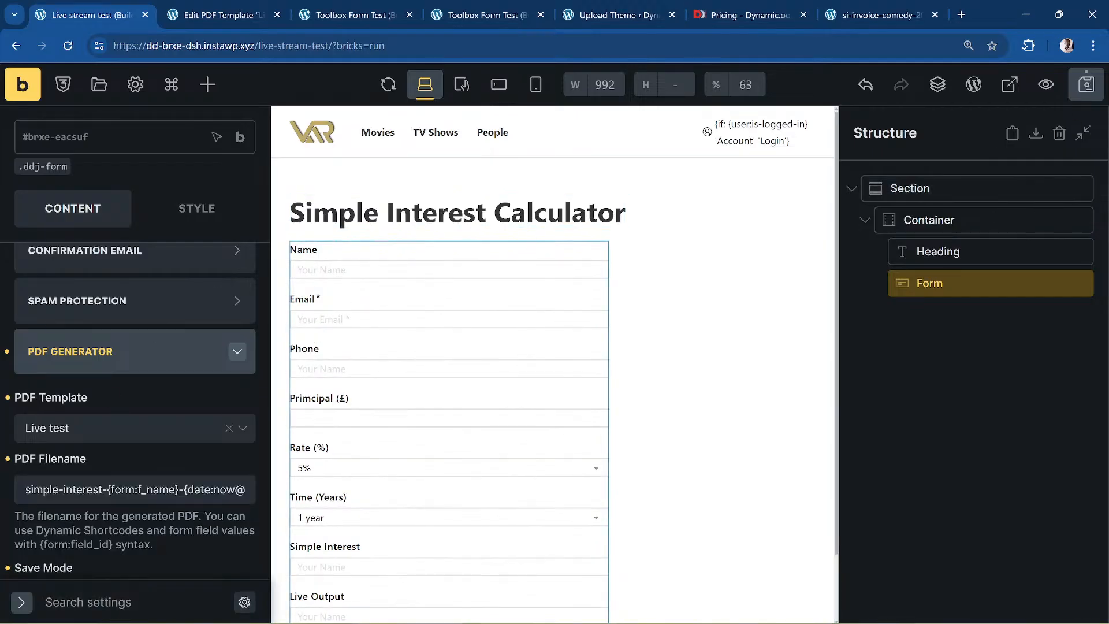
click(1086, 85)
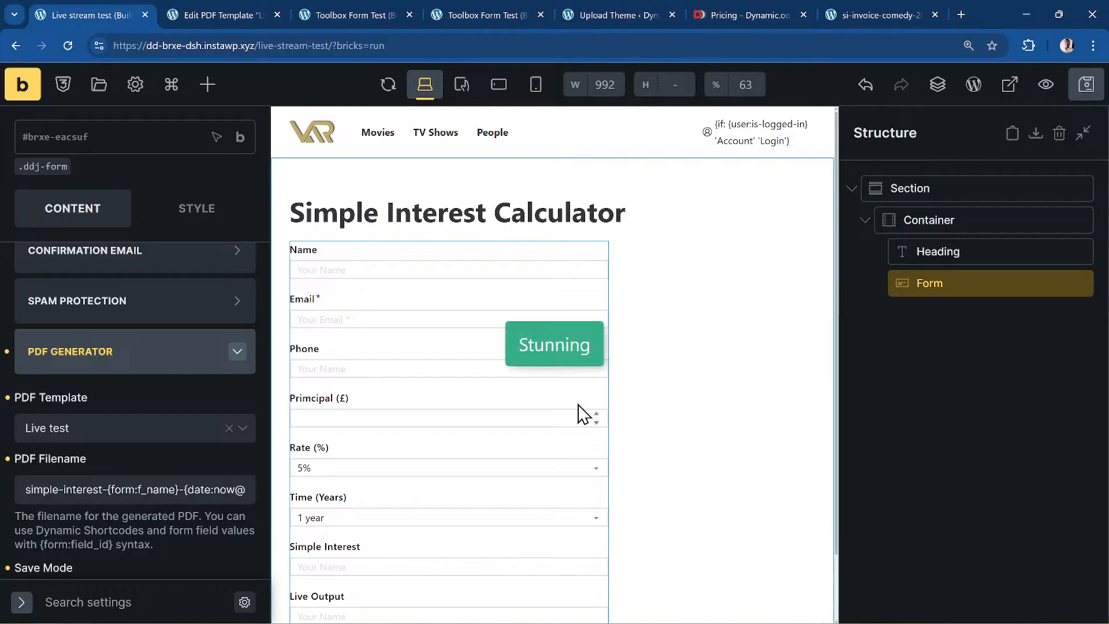
scroll(168, 451, down, 3)
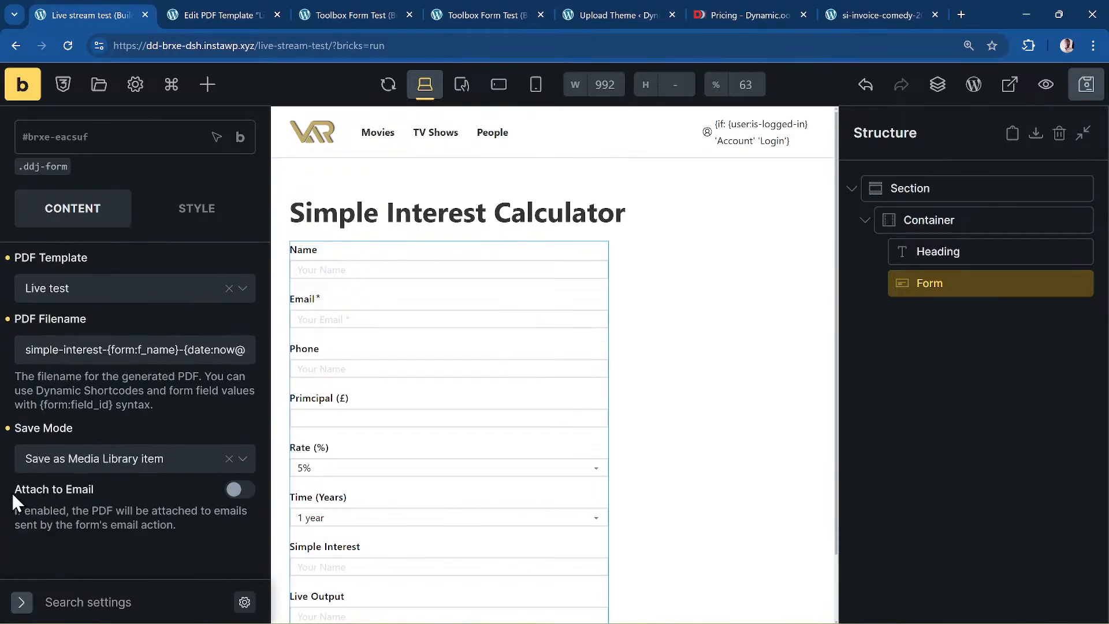
click(199, 472)
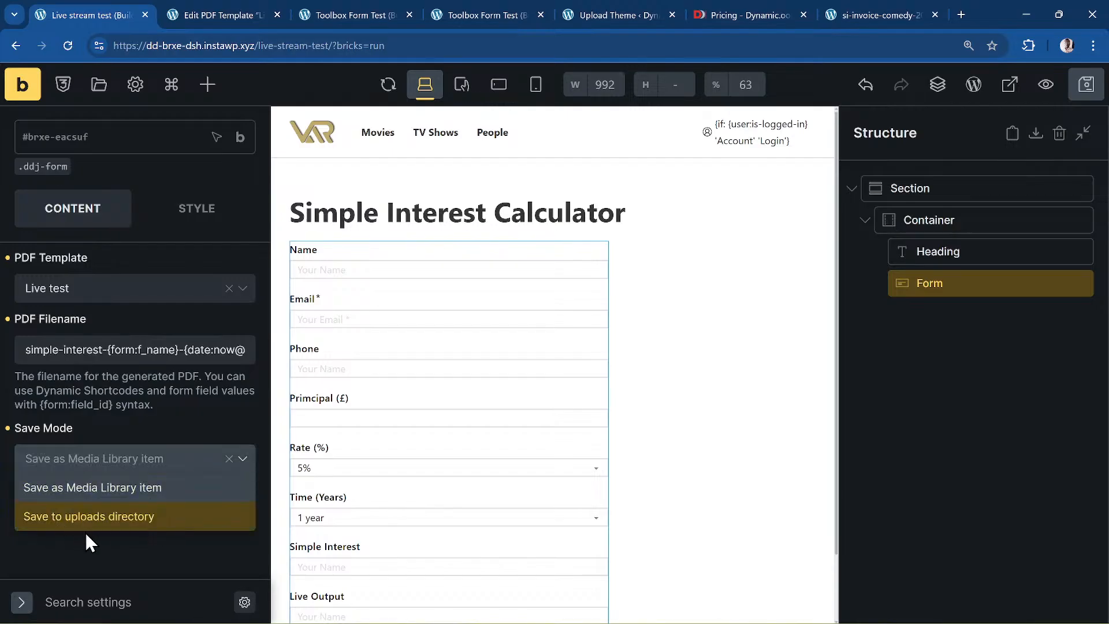
click(161, 527)
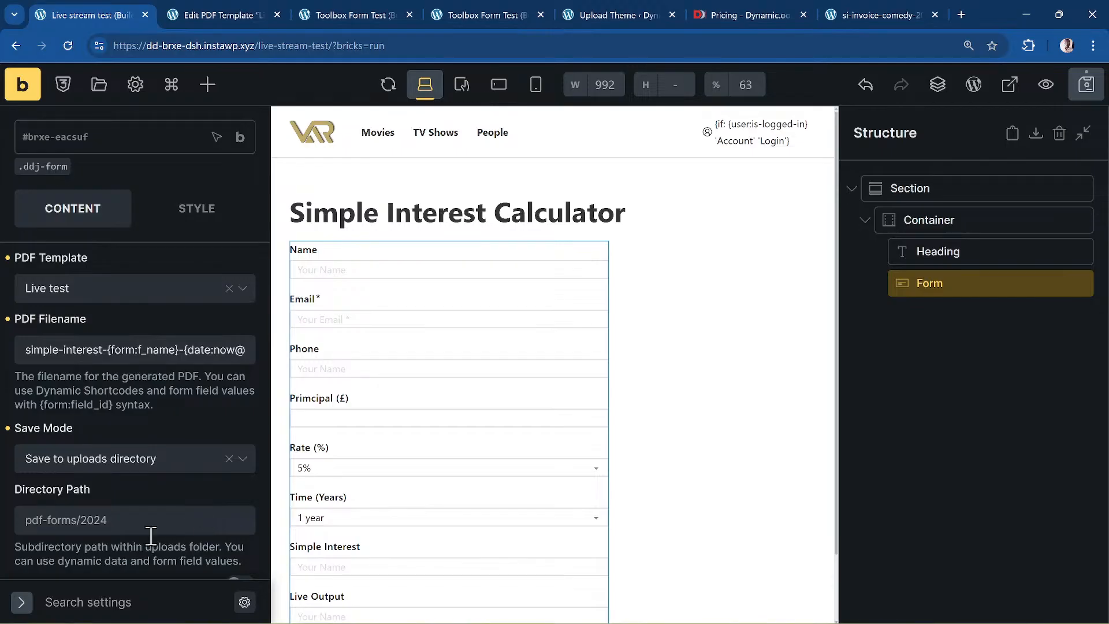
scroll(144, 531, down, 2)
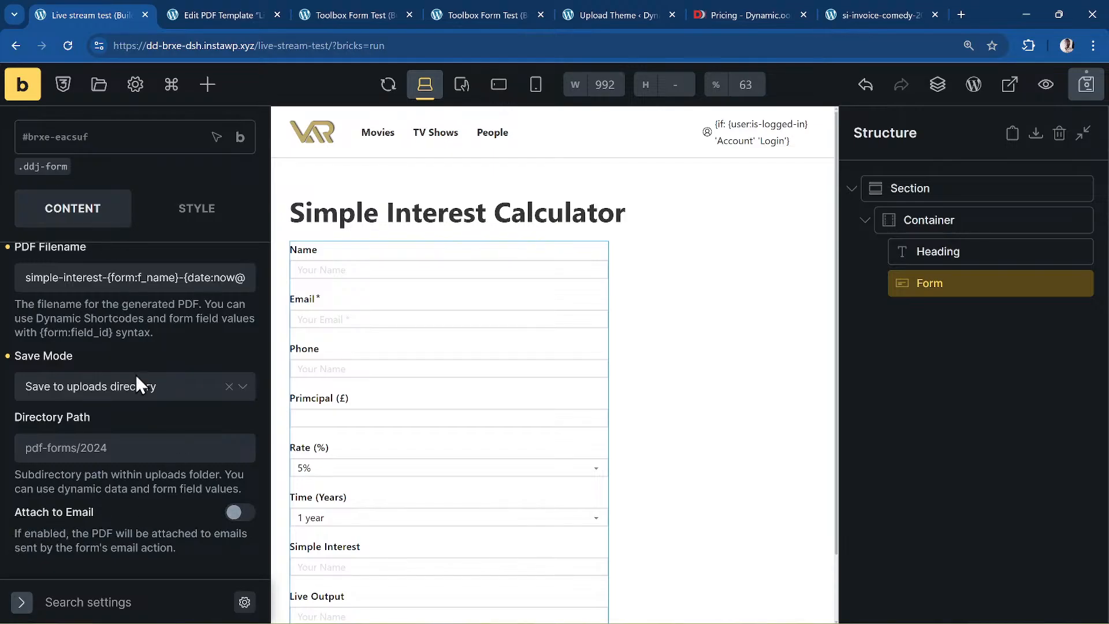
scroll(136, 404, up, 2)
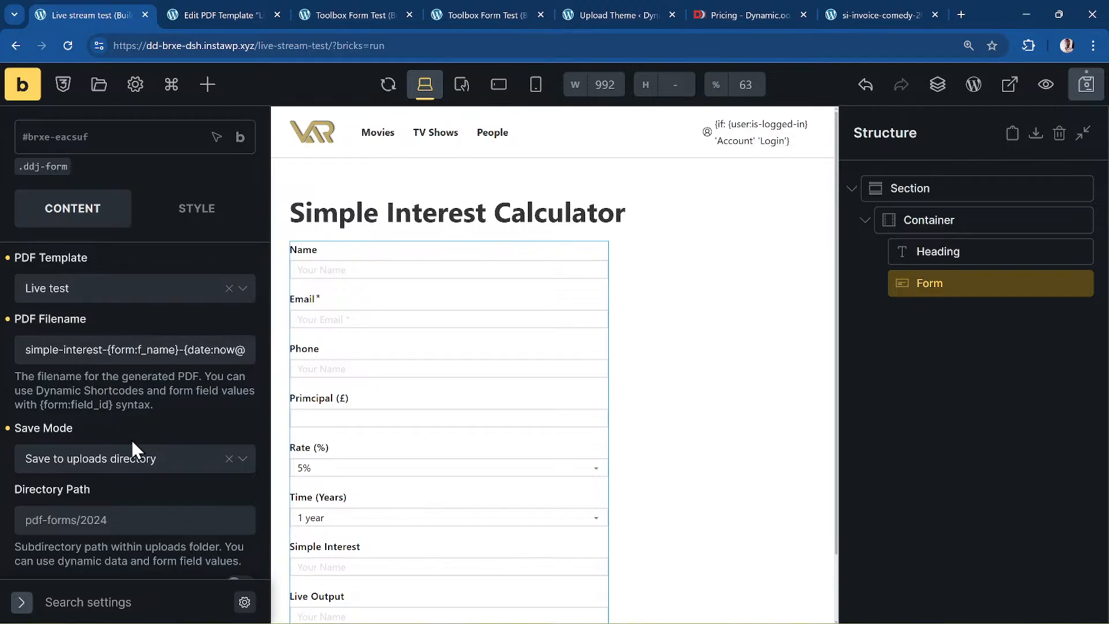
scroll(134, 443, up, 2)
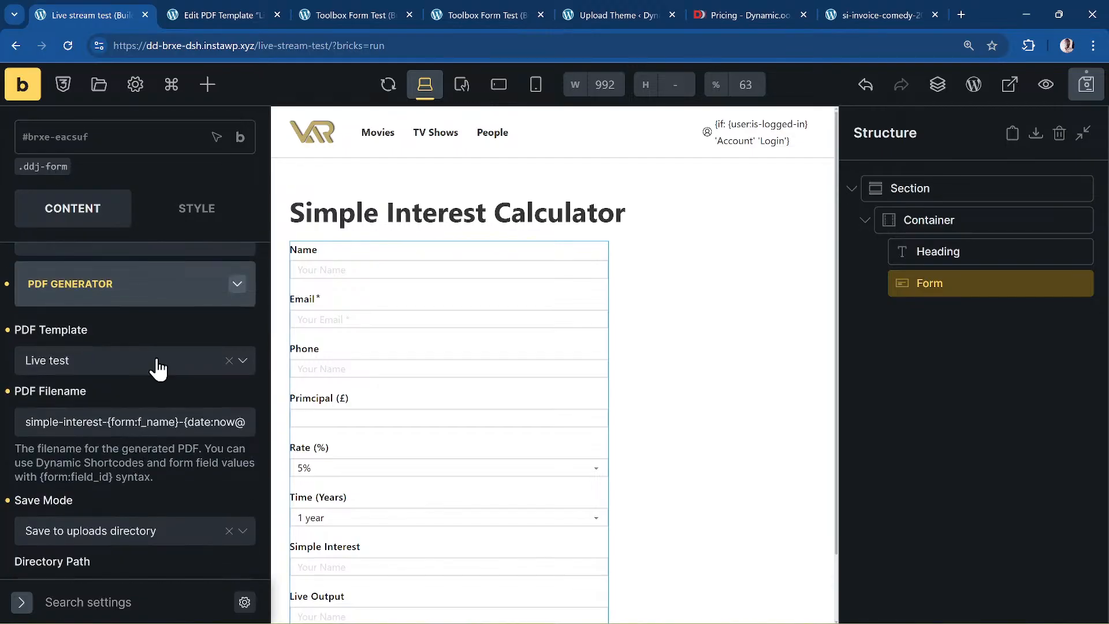
click(123, 534)
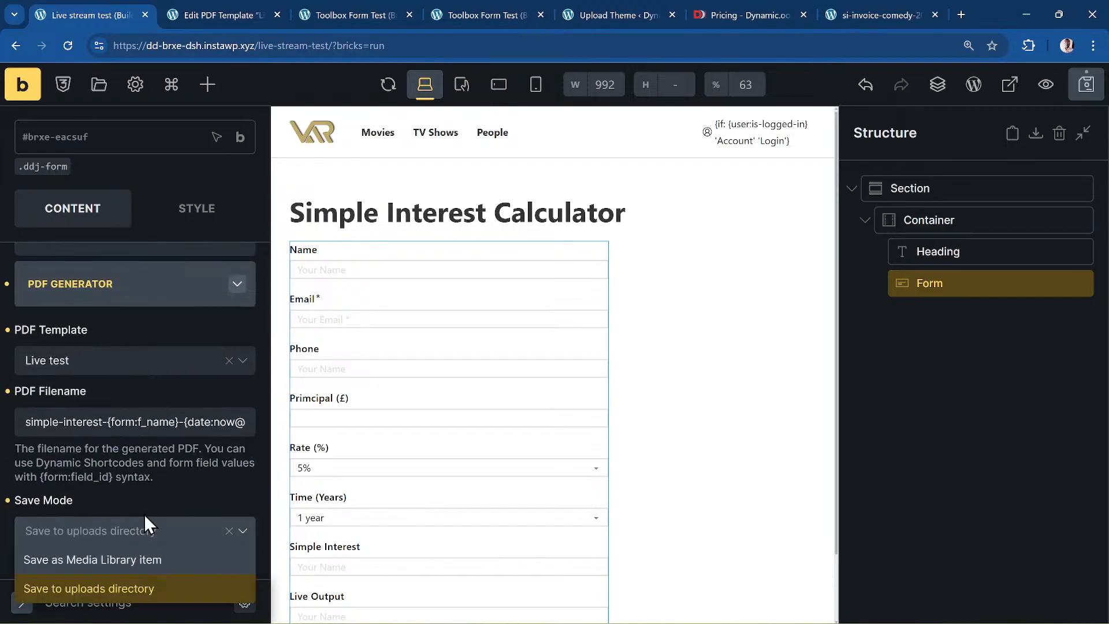
click(107, 560)
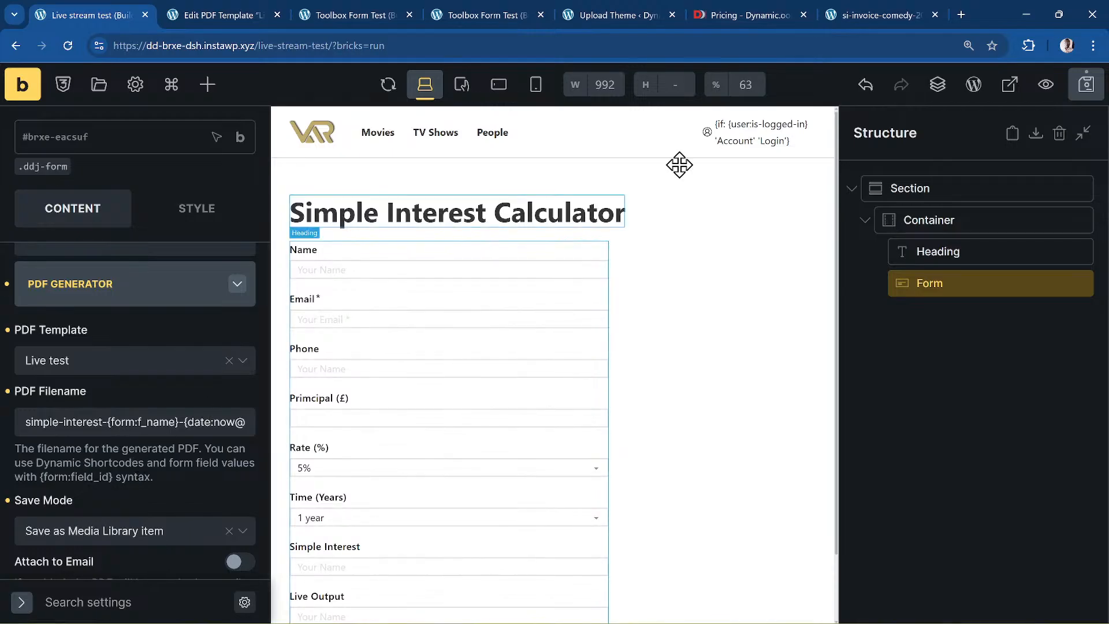
click(1086, 85)
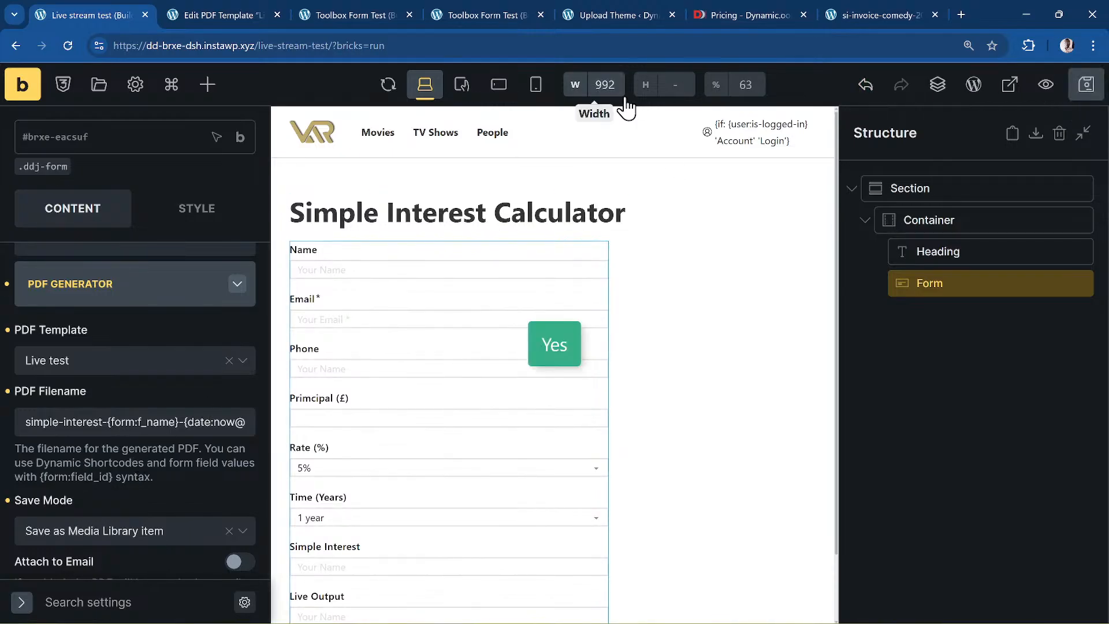
click(227, 13)
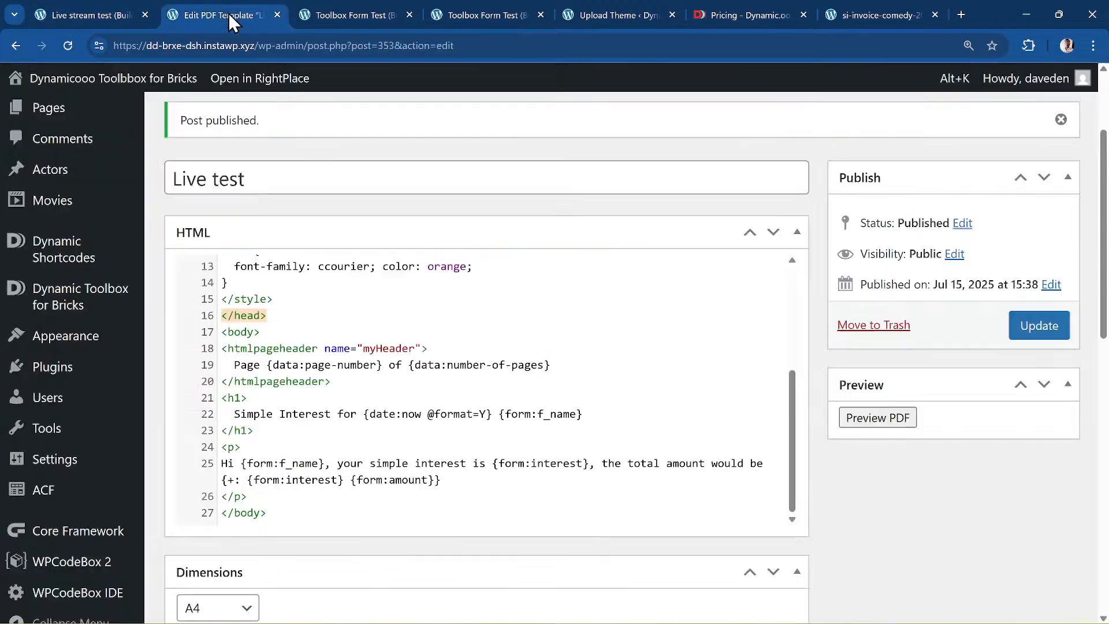
click(334, 17)
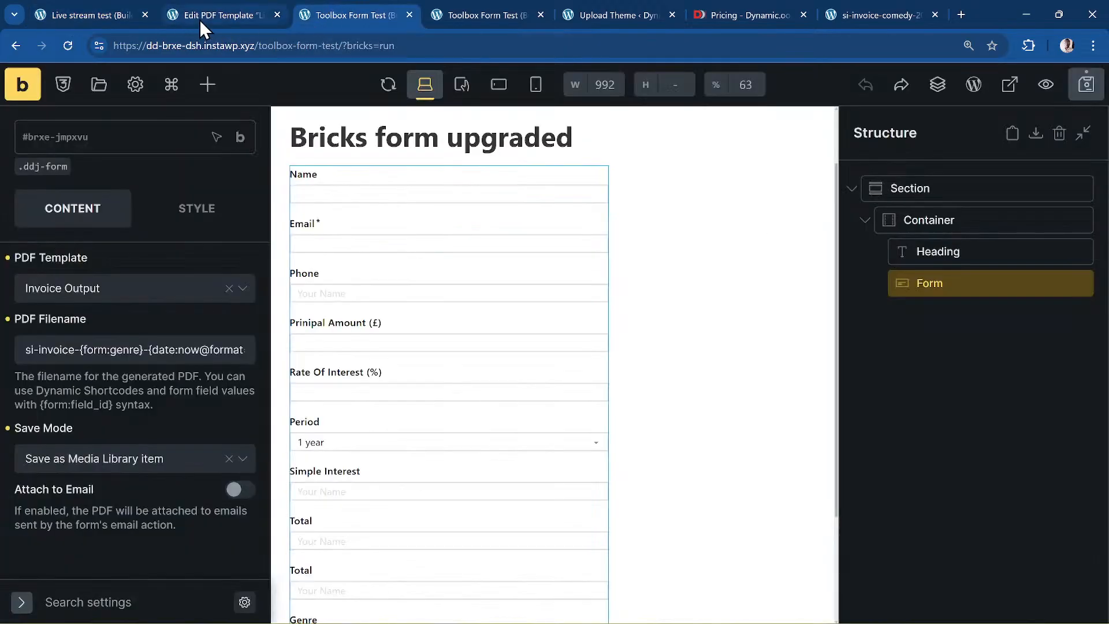
click(54, 8)
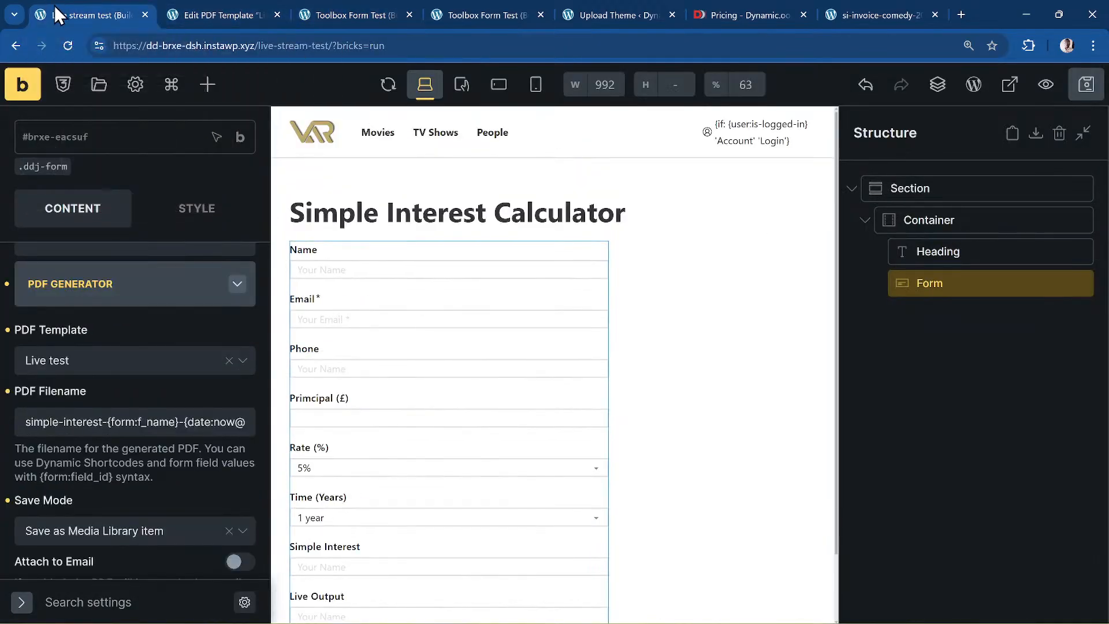
- On the live calculator page, fill in a test name, an email address and a UK phone number
click(25, 86)
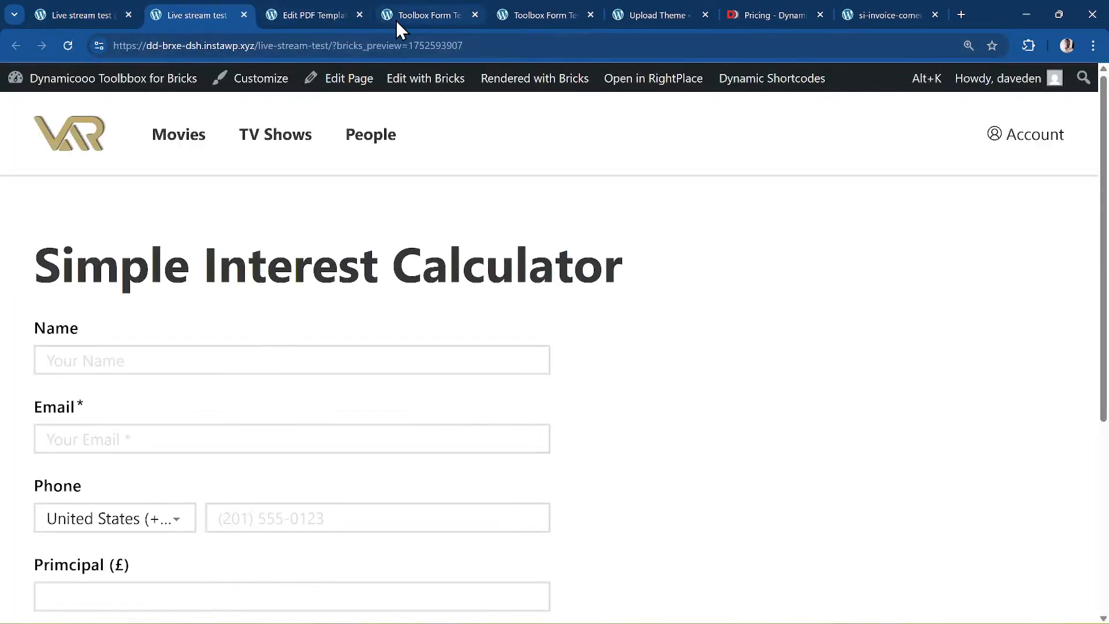
scroll(181, 324, down, 1)
click(134, 290)
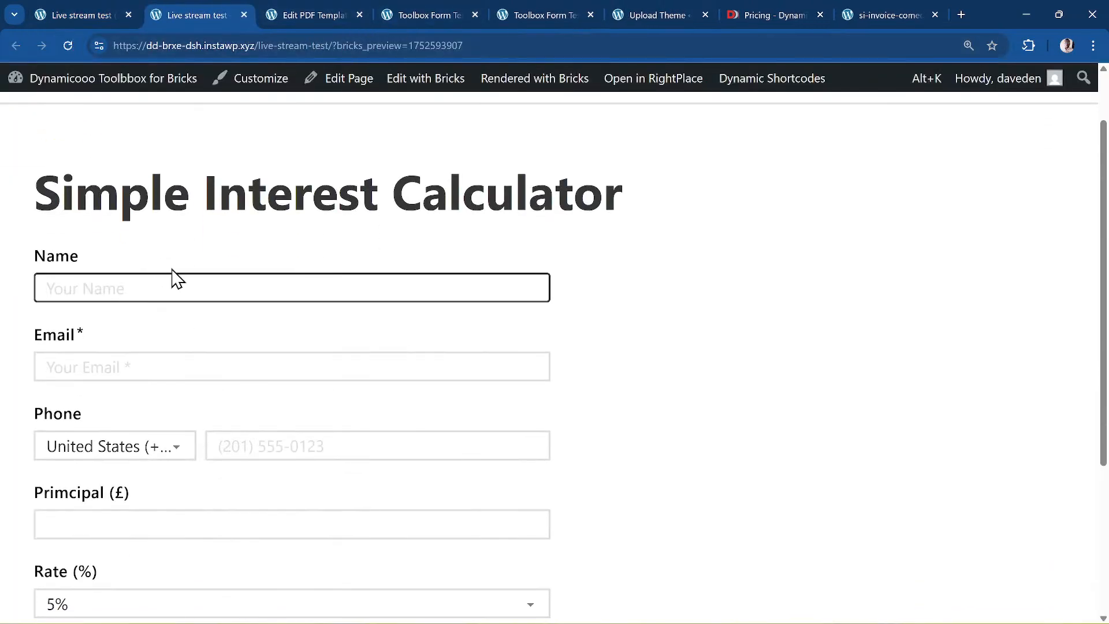
text(Joshua)
key(Tab)
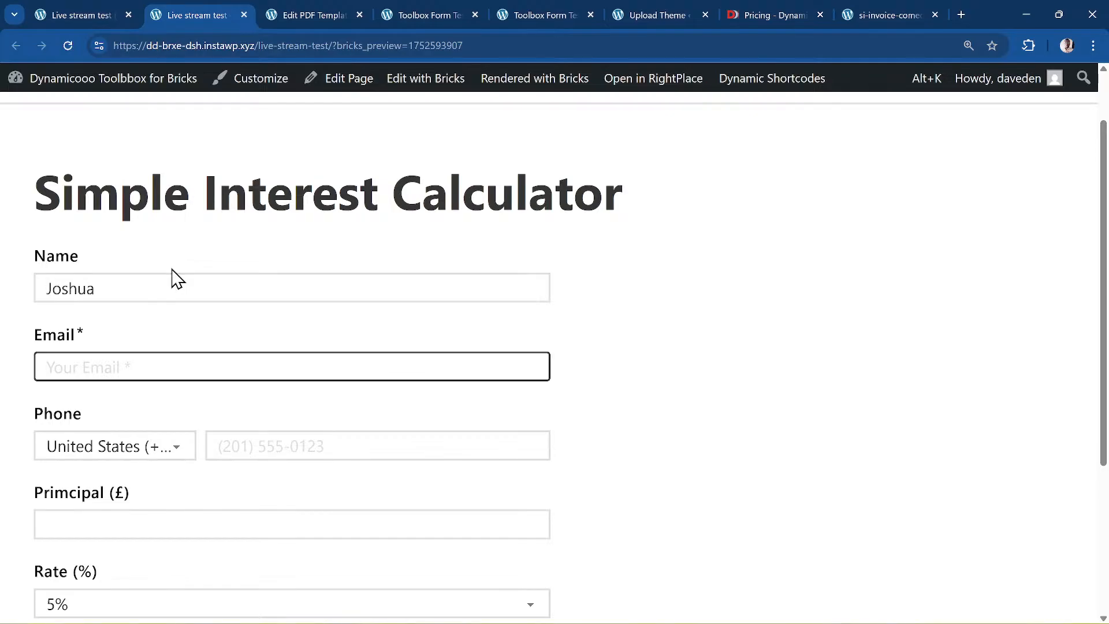
text(test@example.com)
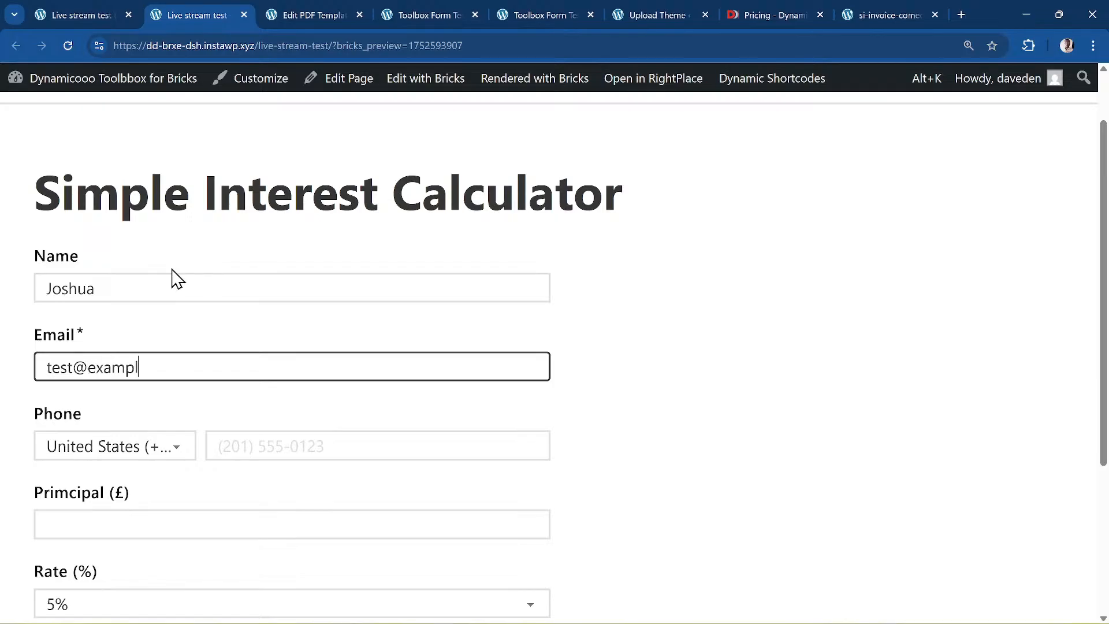
key(Tab)
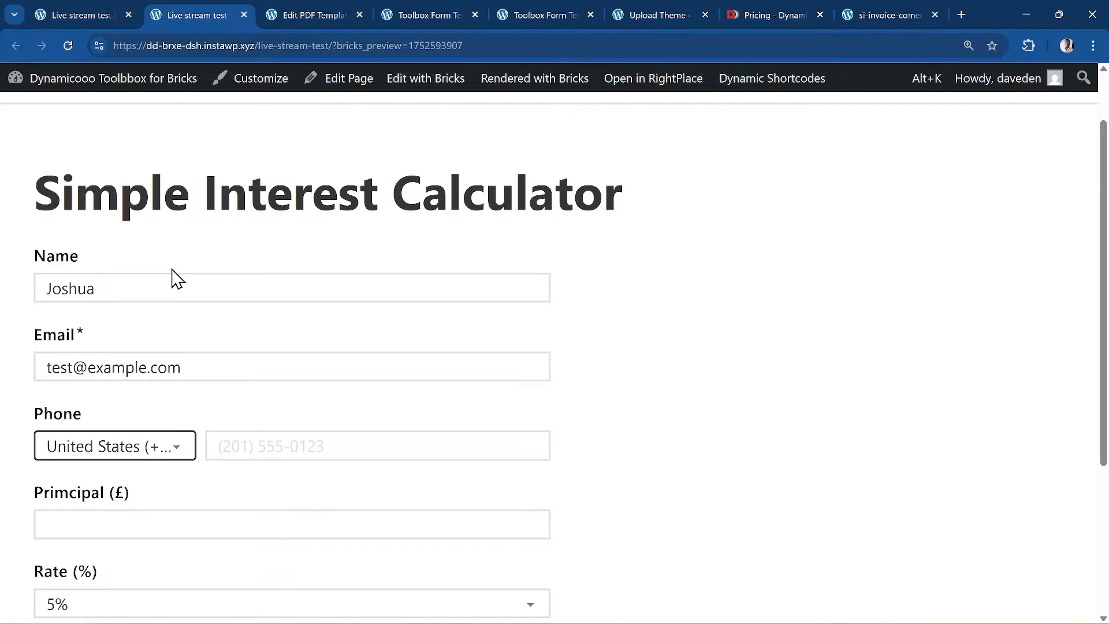
key(Up)
key(Tab)
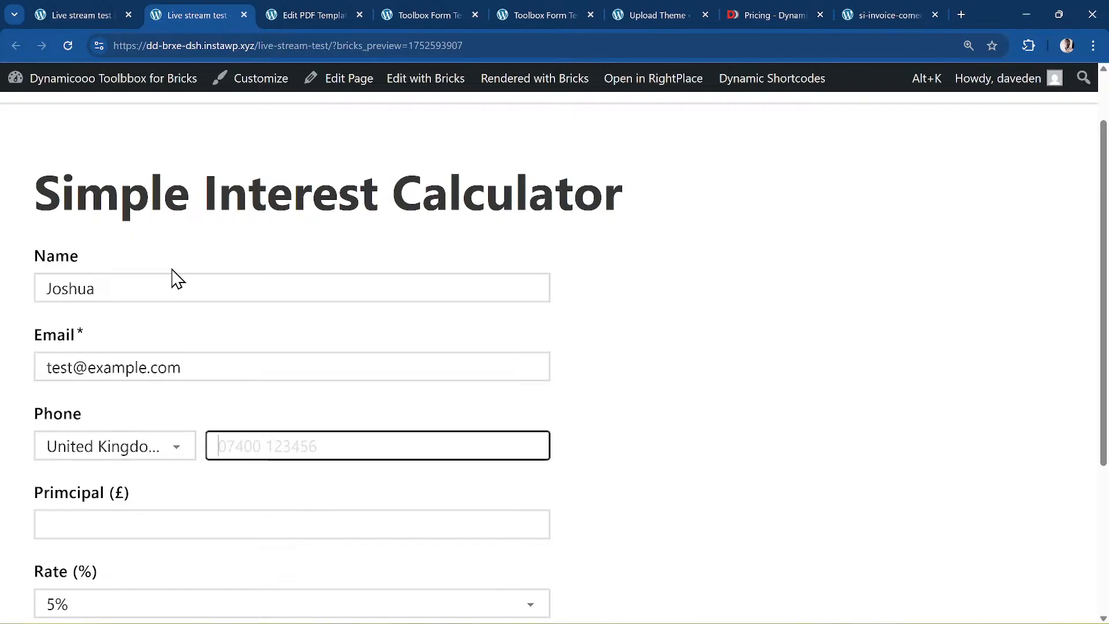
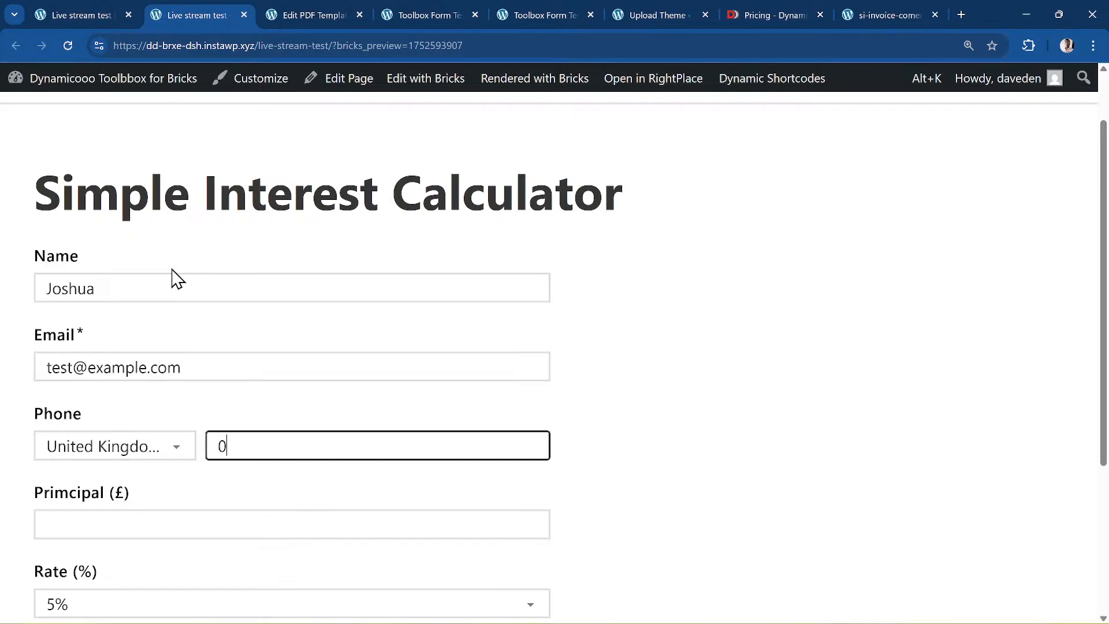
- Enter Principal 100, Rate 20% and Time 2 years, submit, and return to the builder
scroll(147, 546, down, 1)
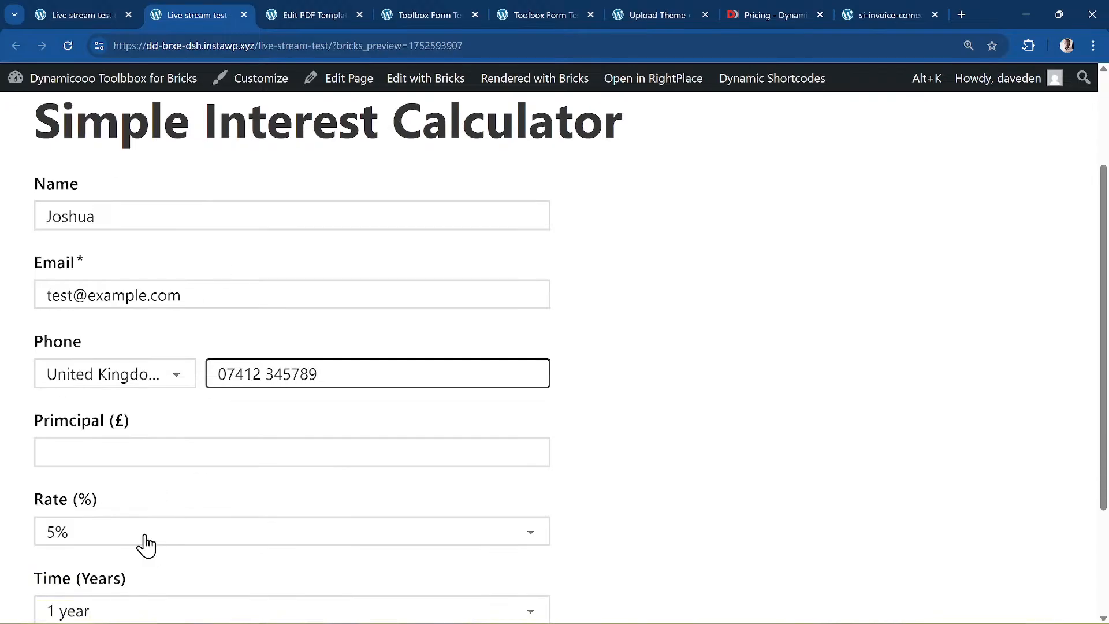
click(117, 444)
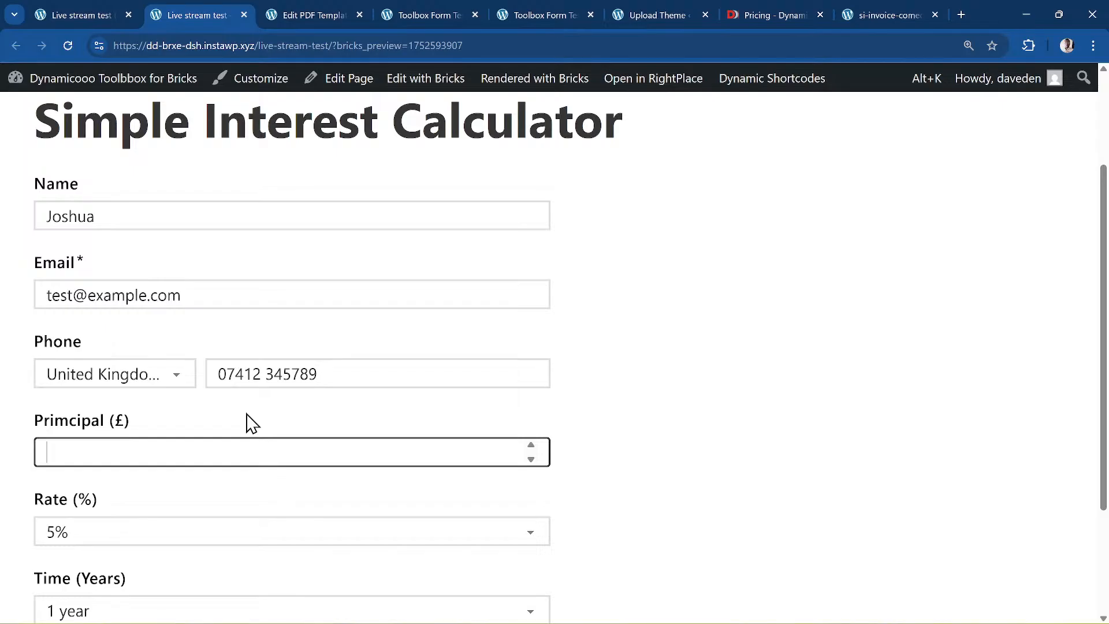
text(100)
scroll(253, 423, down, 3)
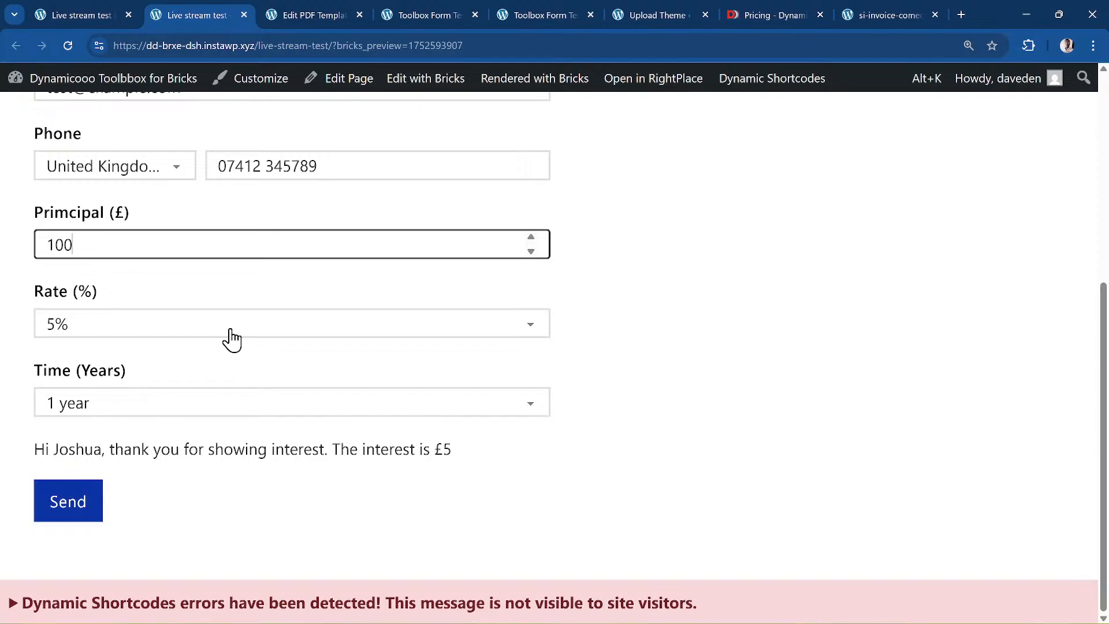
text(0)
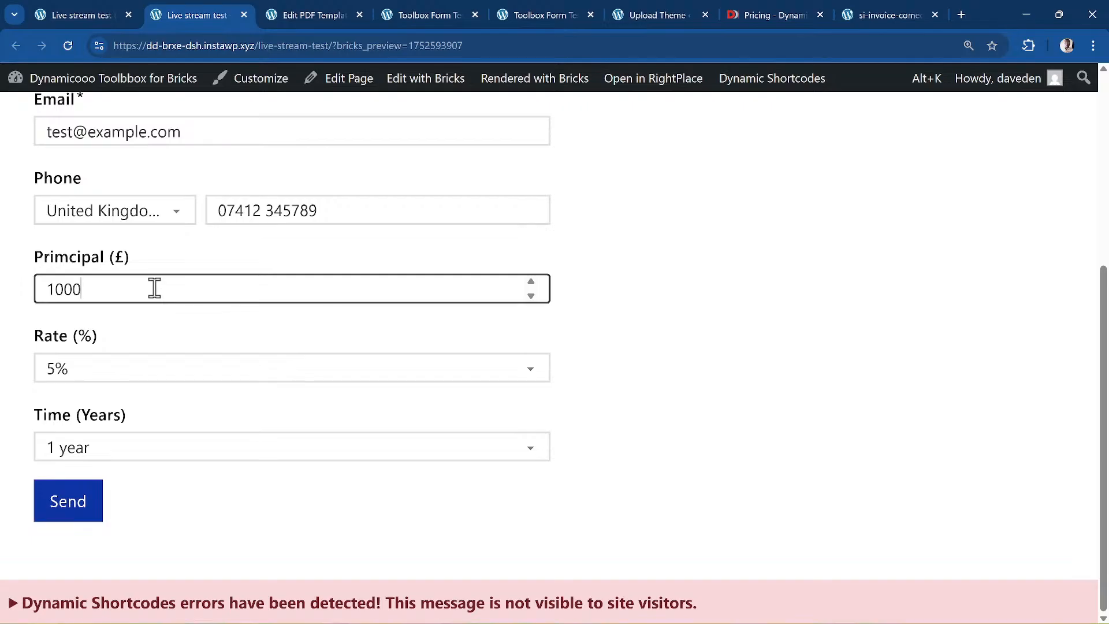
key(BackSpace)
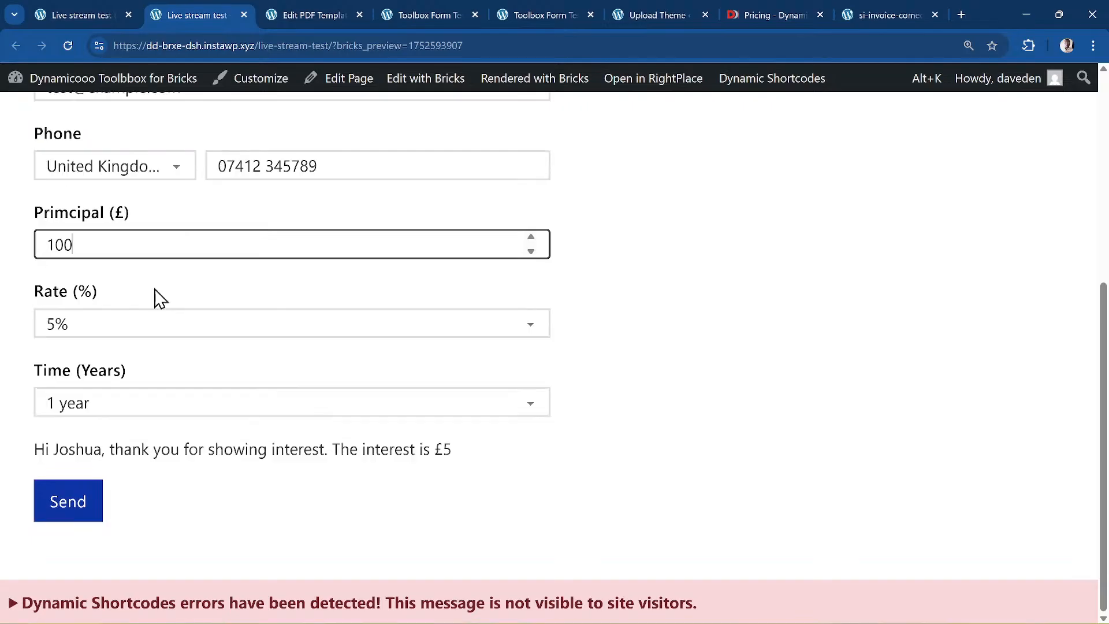
click(155, 325)
click(165, 406)
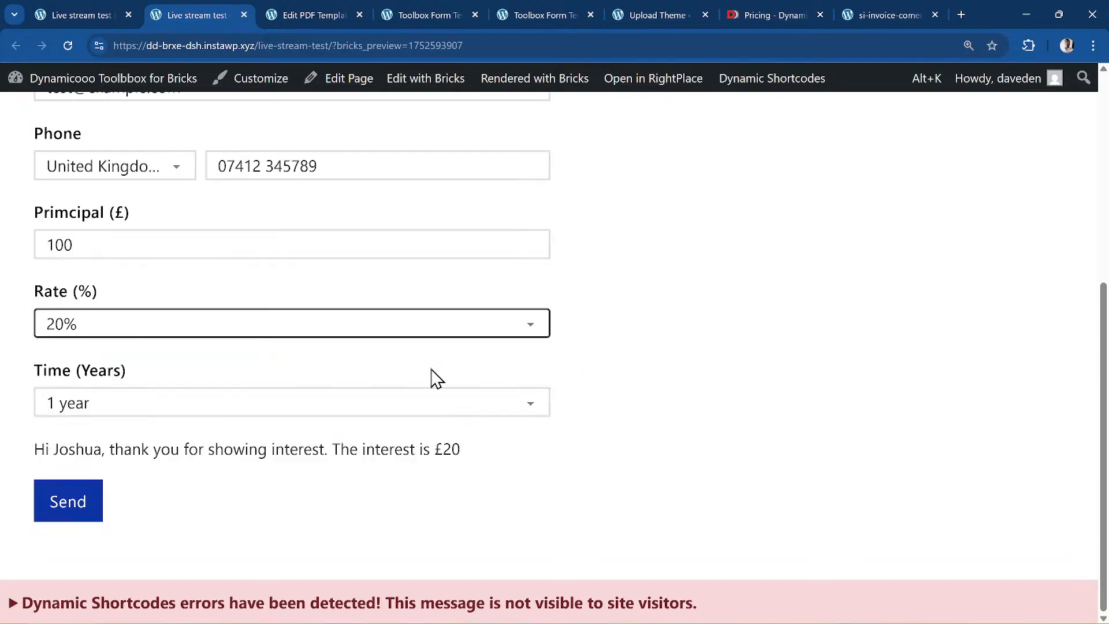
click(154, 415)
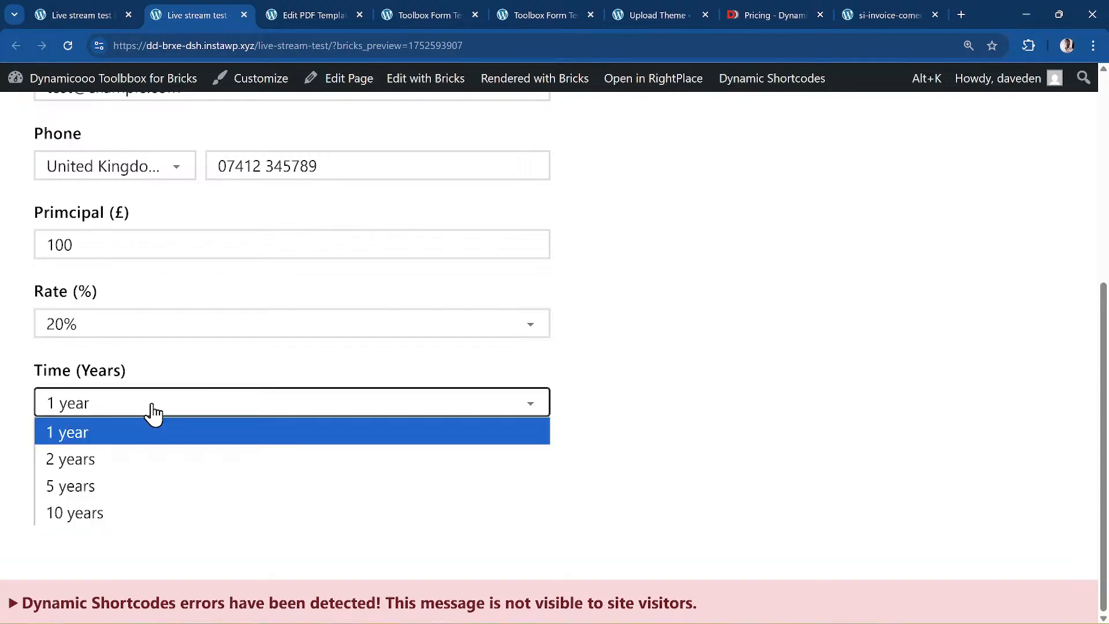
click(141, 465)
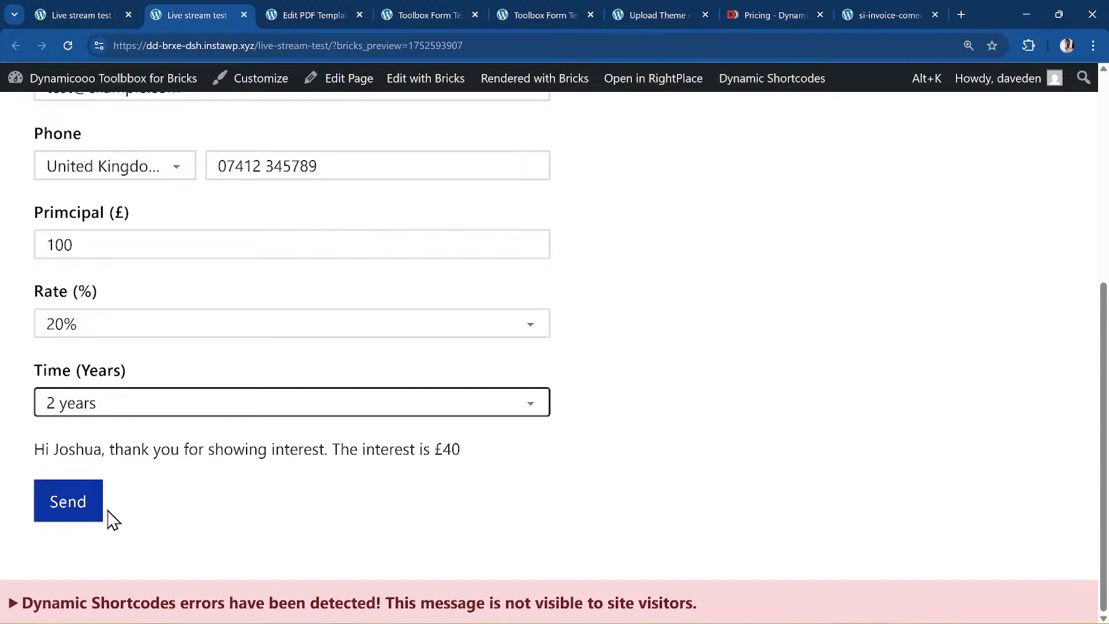
click(78, 514)
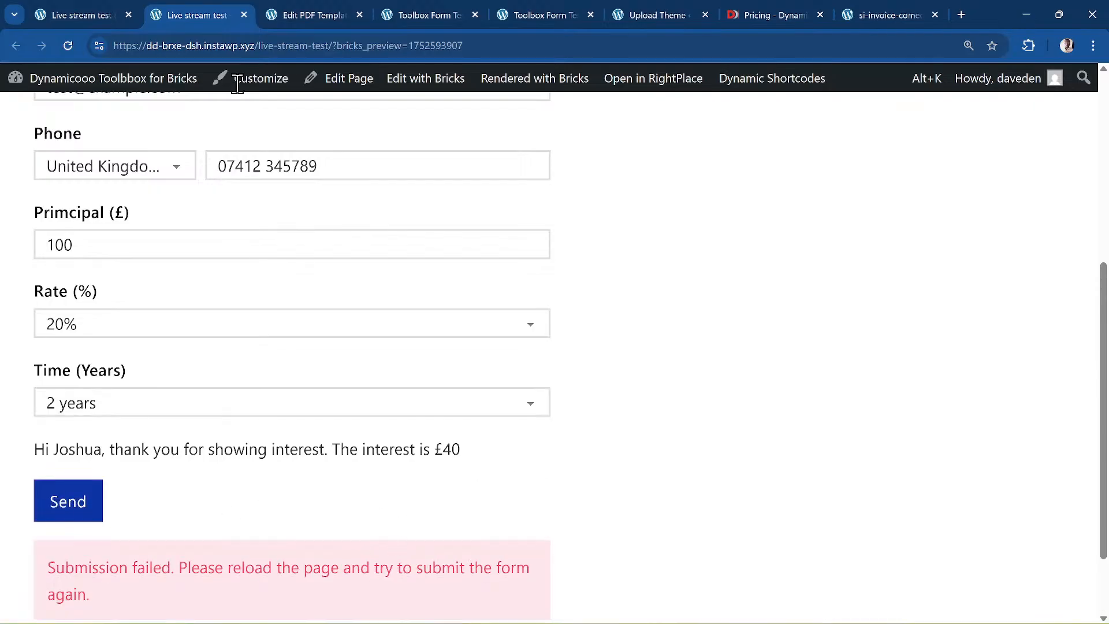
click(105, 12)
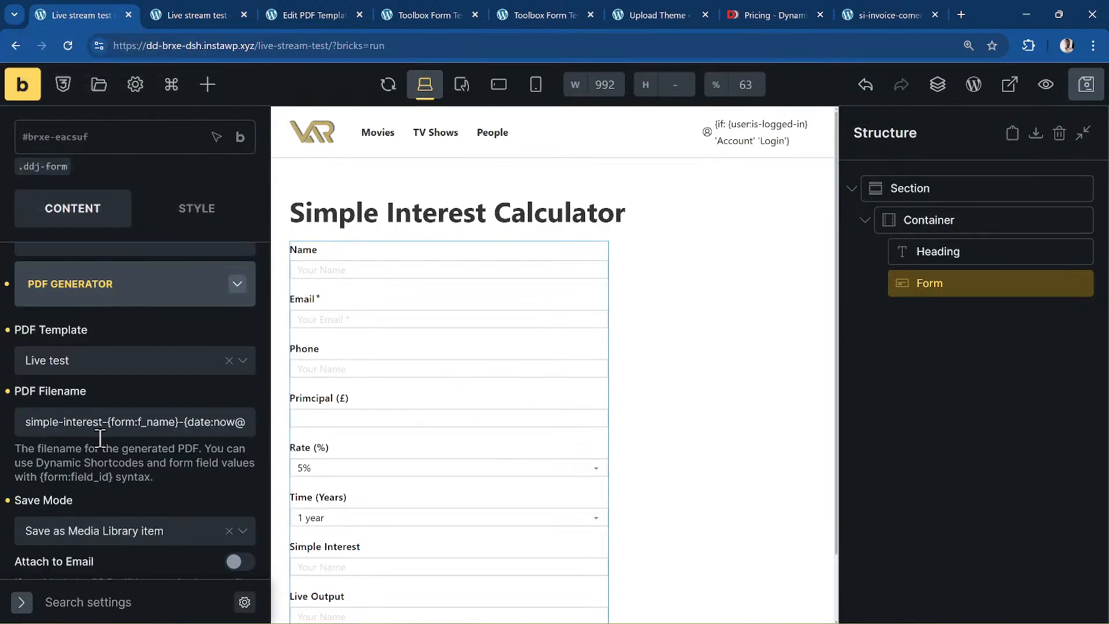
- Remove Email from the form's after-submit actions, leaving only PDF Generator, and save the page
scroll(86, 425, down, 2)
scroll(117, 456, up, 4)
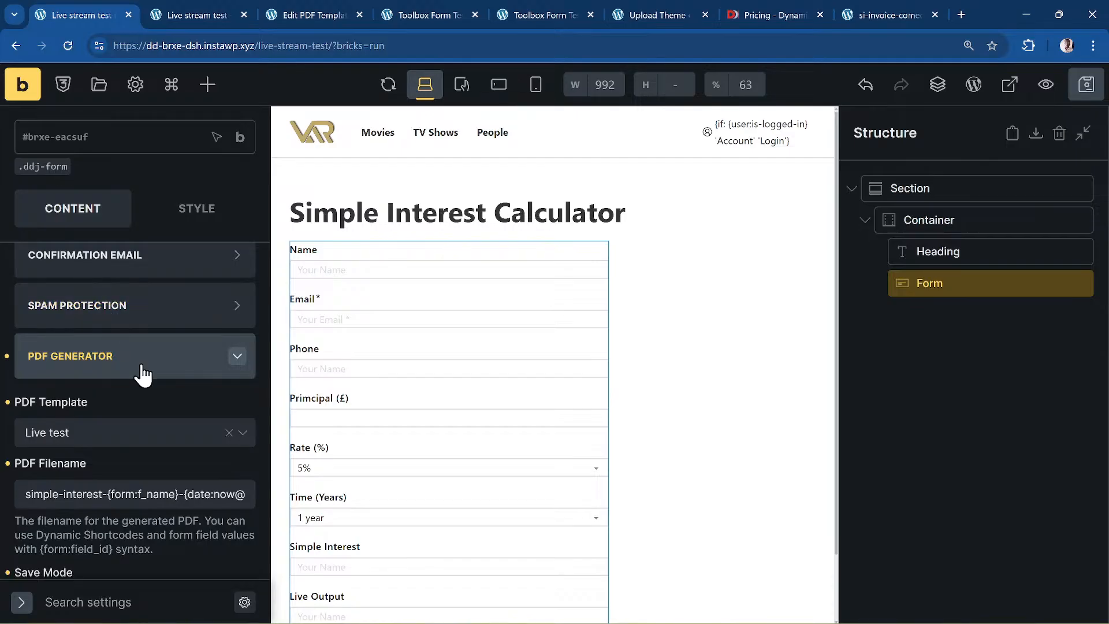
scroll(141, 375, up, 3)
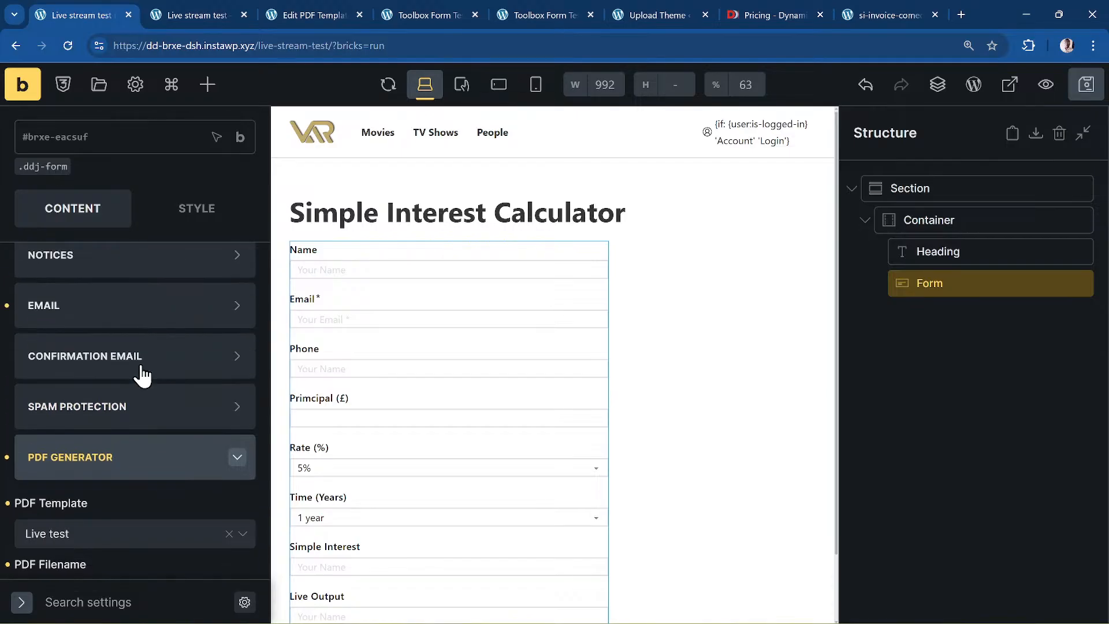
scroll(122, 323, up, 2)
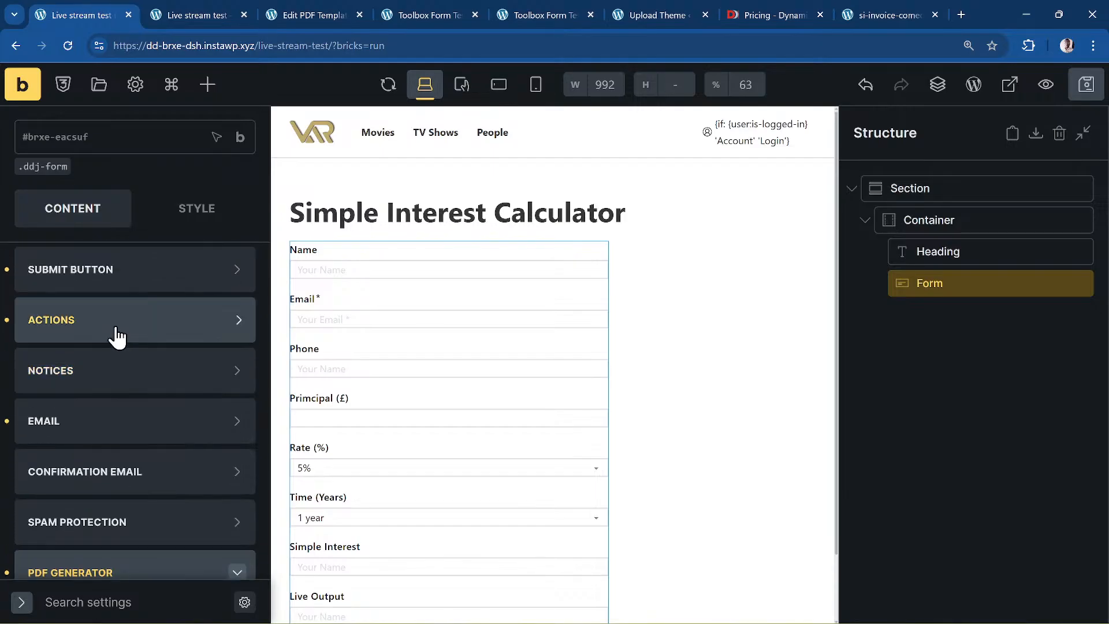
click(116, 332)
click(60, 396)
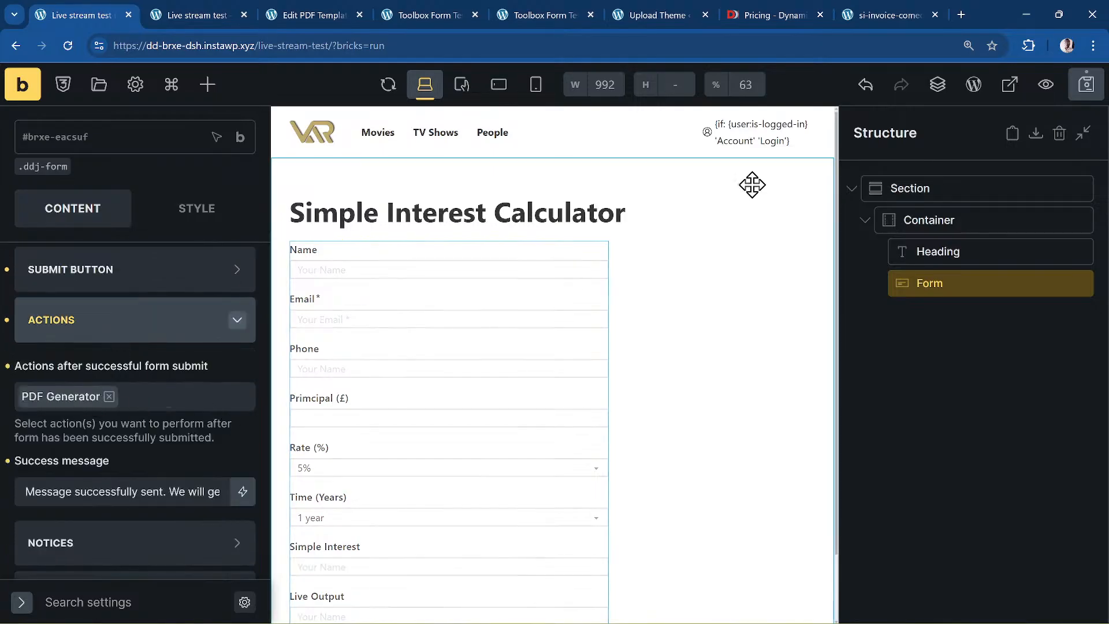
click(1087, 85)
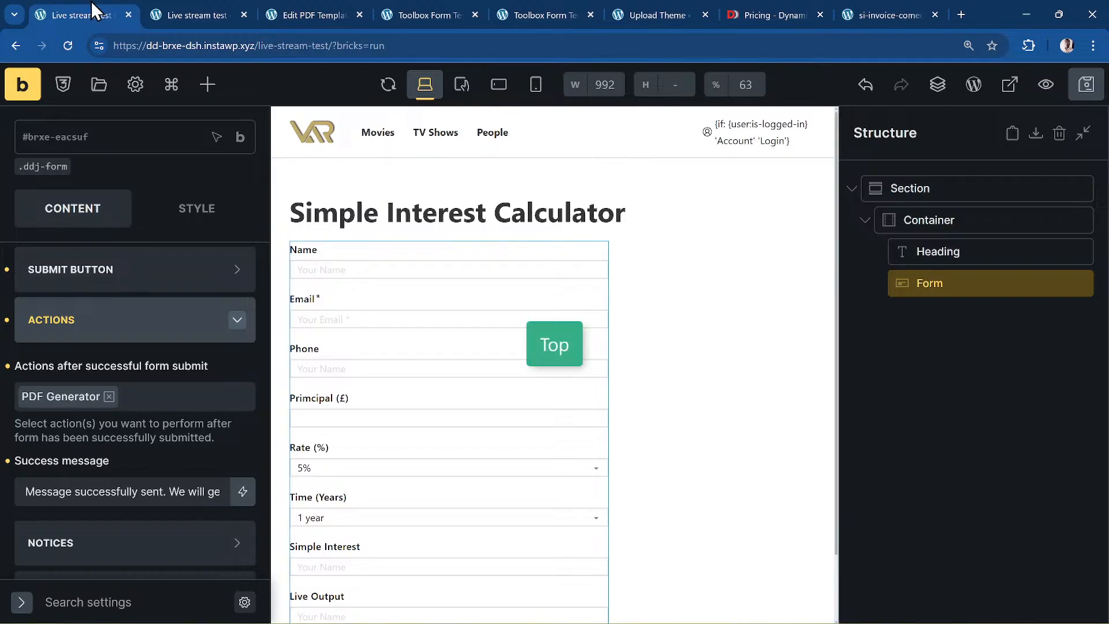
click(191, 15)
- Reload the live form and fill in the name, an email and a UK phone number
click(75, 48)
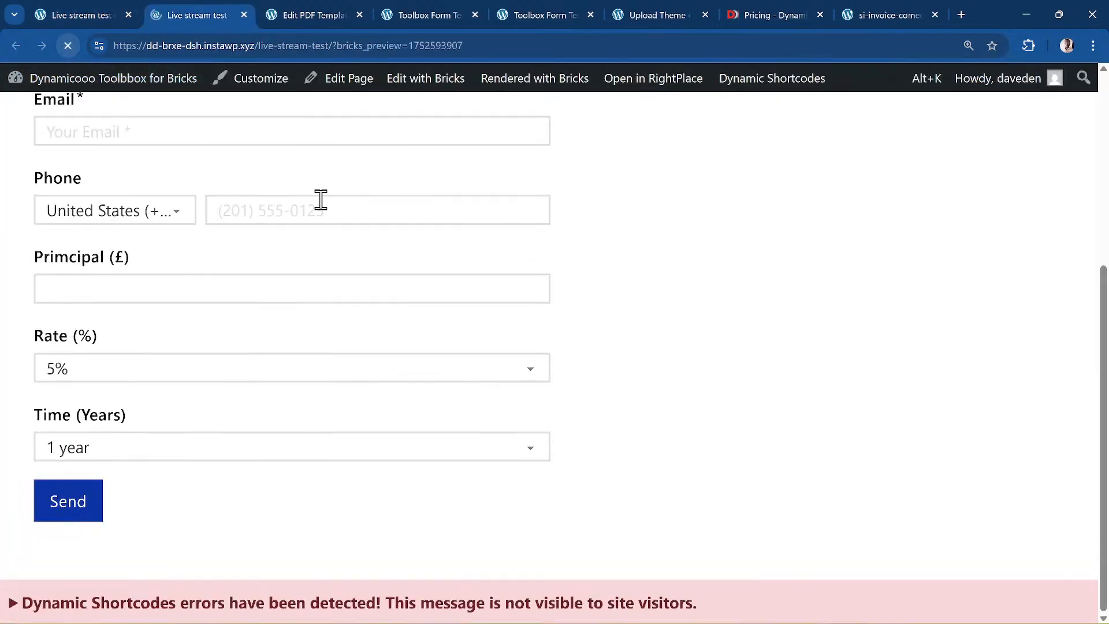
scroll(220, 213, up, 4)
scroll(138, 277, down, 3)
scroll(115, 300, up, 5)
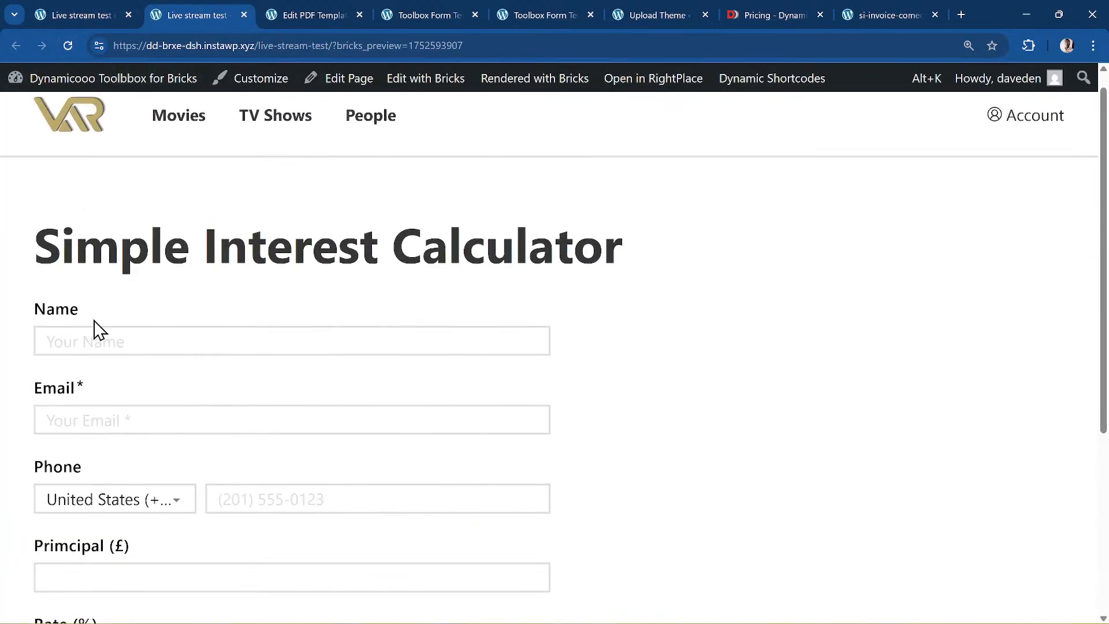
click(95, 332)
click(138, 379)
scroll(205, 337, down, 2)
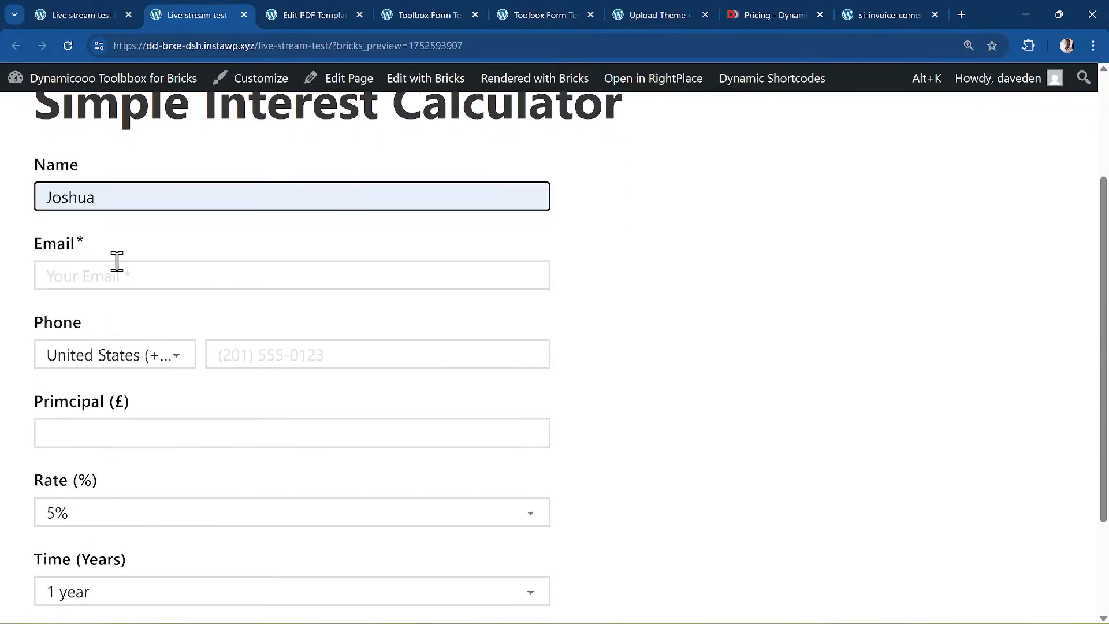
click(121, 272)
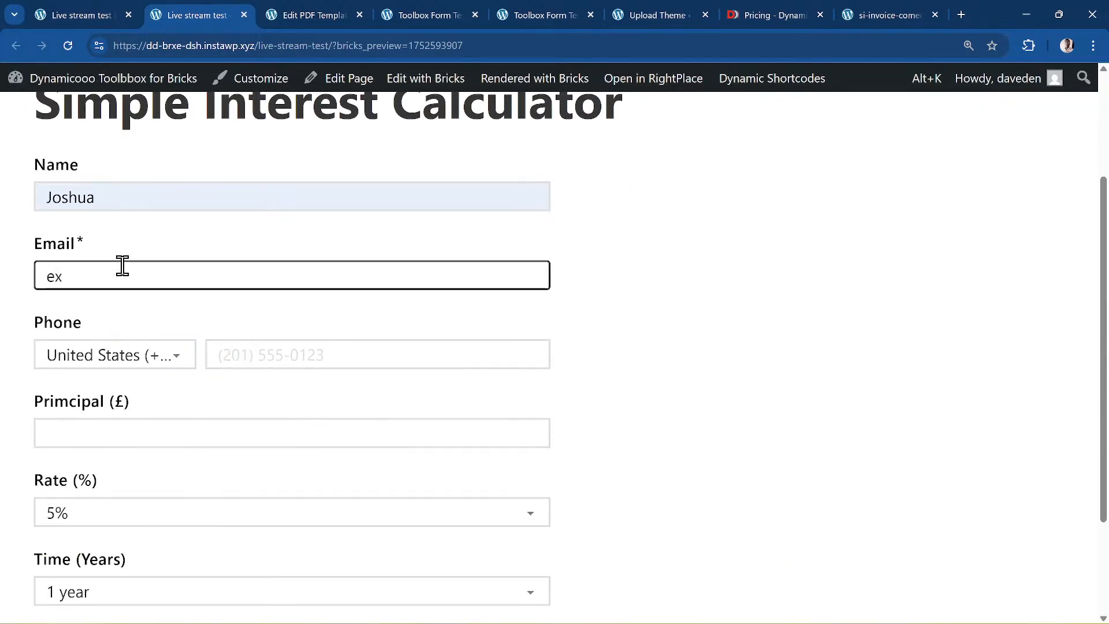
key(BackSpace)
key(BackSpace)
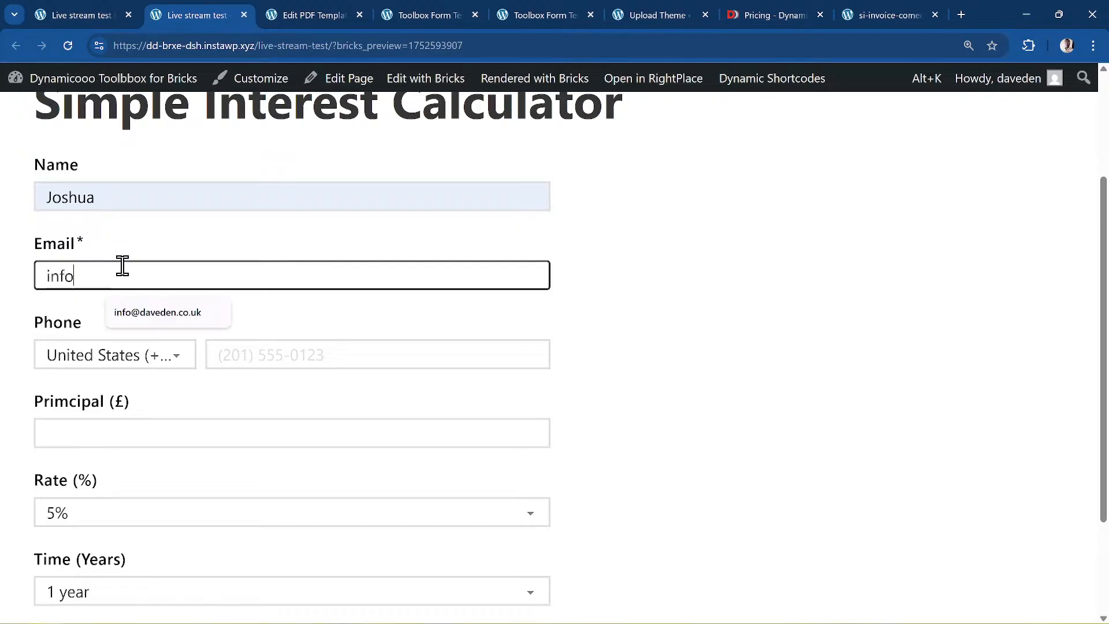
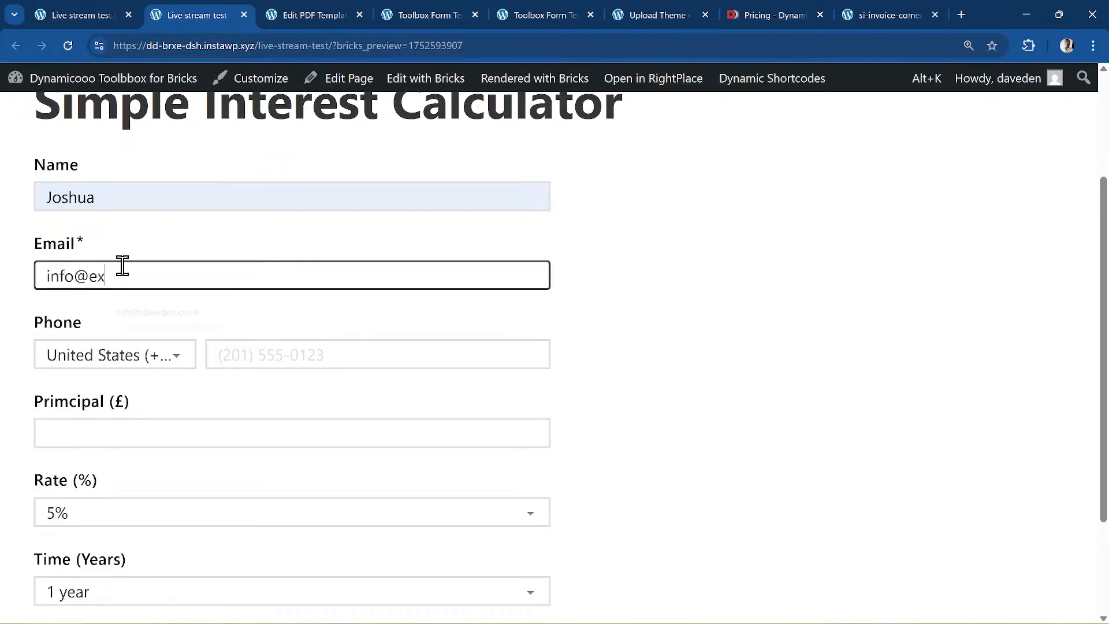
key(Tab)
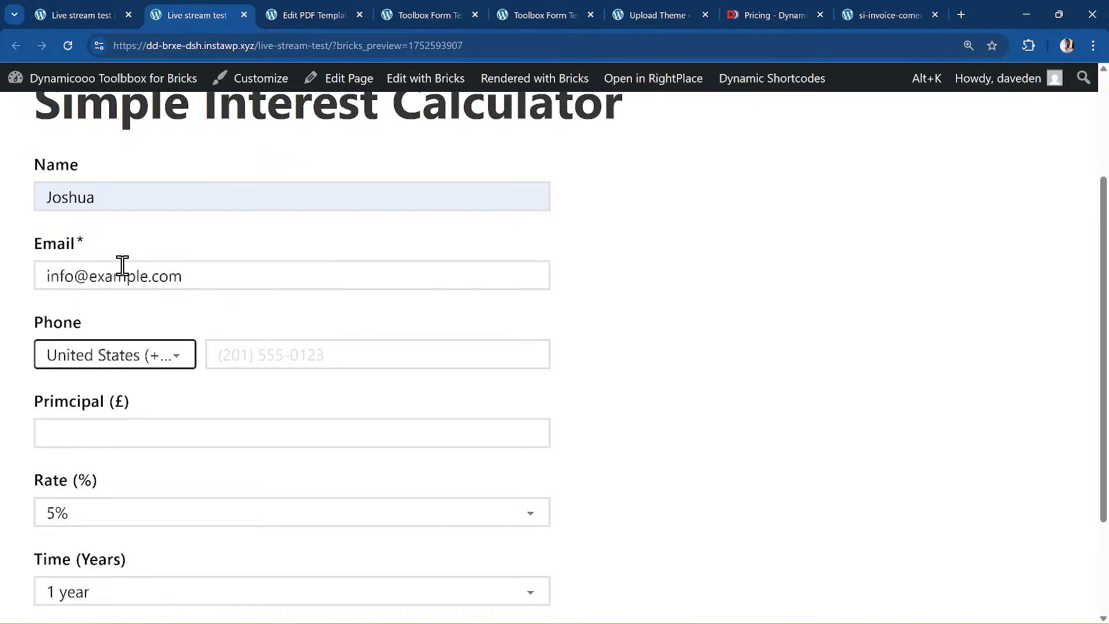
key(Up)
key(Tab)
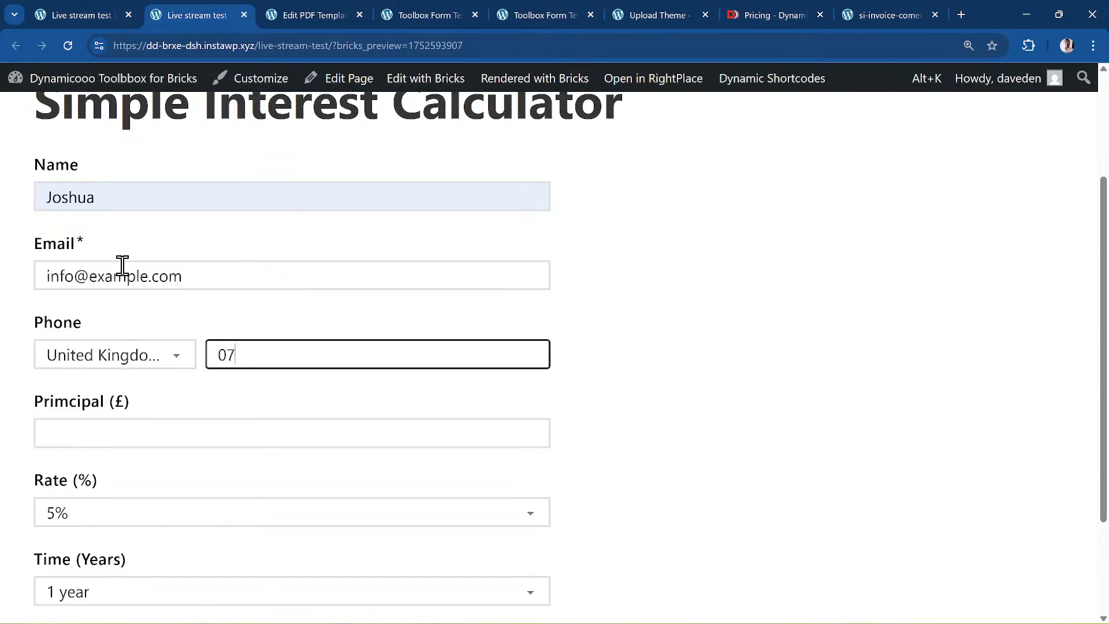
key(F7)
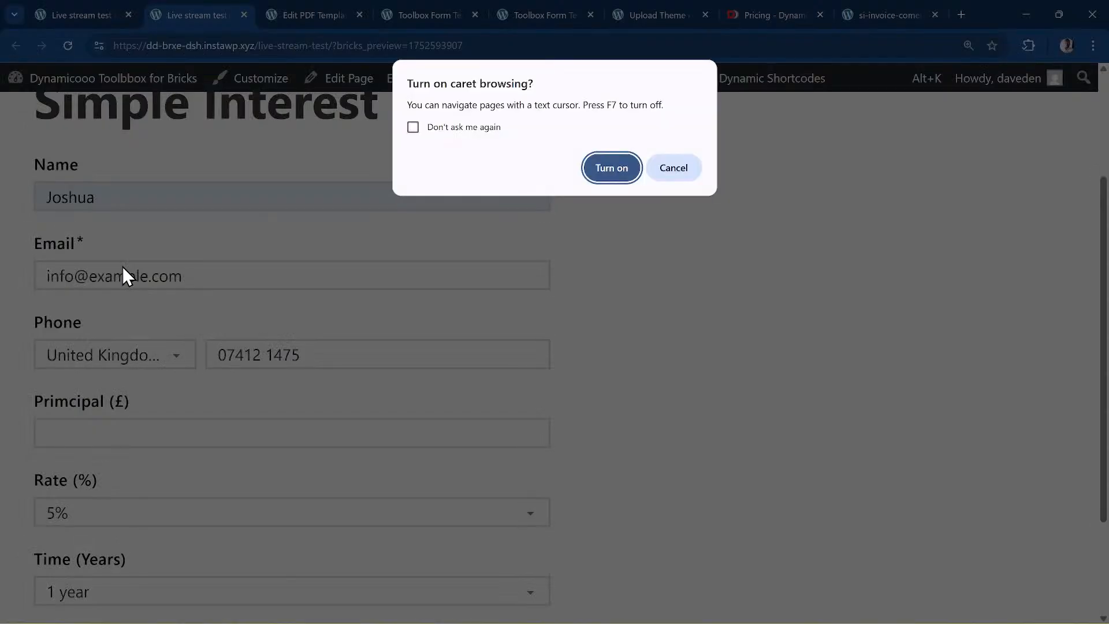
key(Escape)
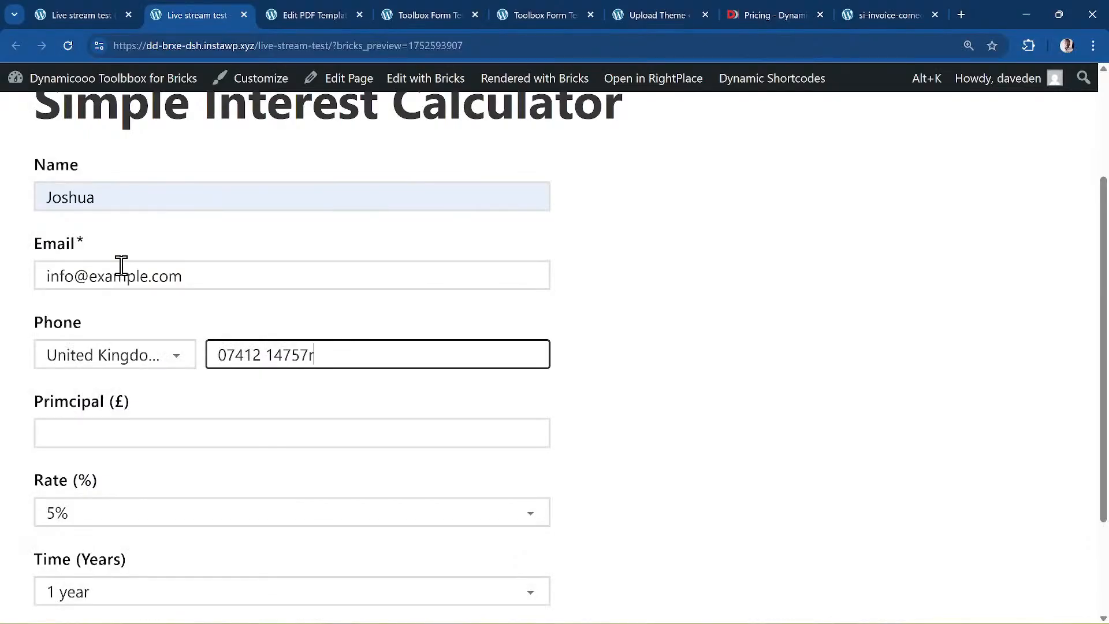
key(BackSpace)
- Correct the phone number, enter a principal of 199, and attempt to submit
click(166, 434)
click(317, 354)
key(BackSpace)
text(111)
click(234, 427)
scroll(245, 424, down, 1)
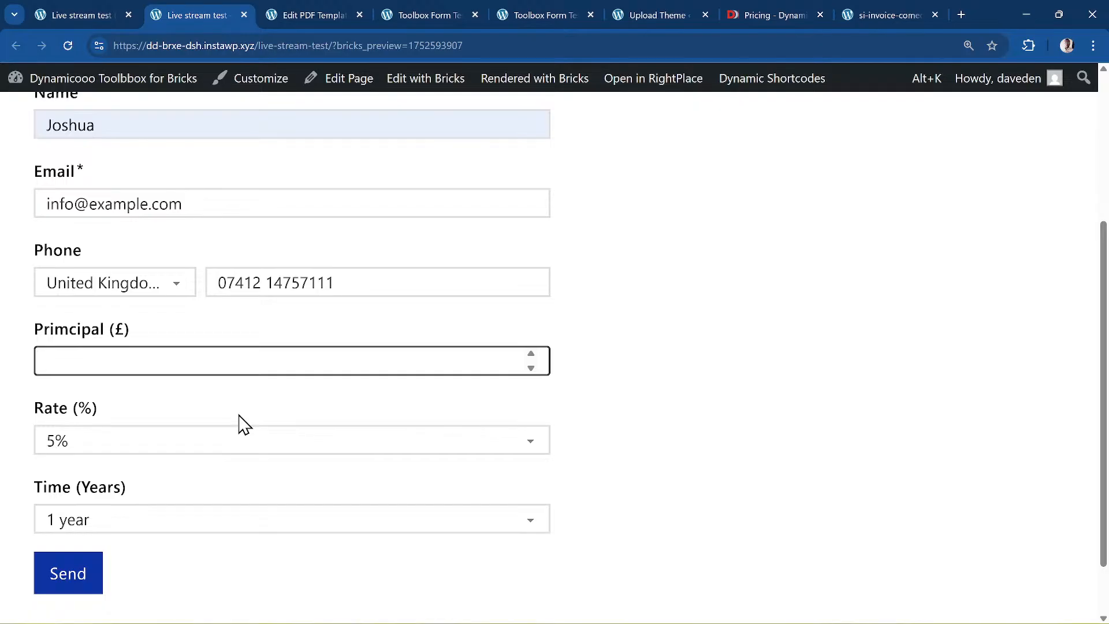
text(199)
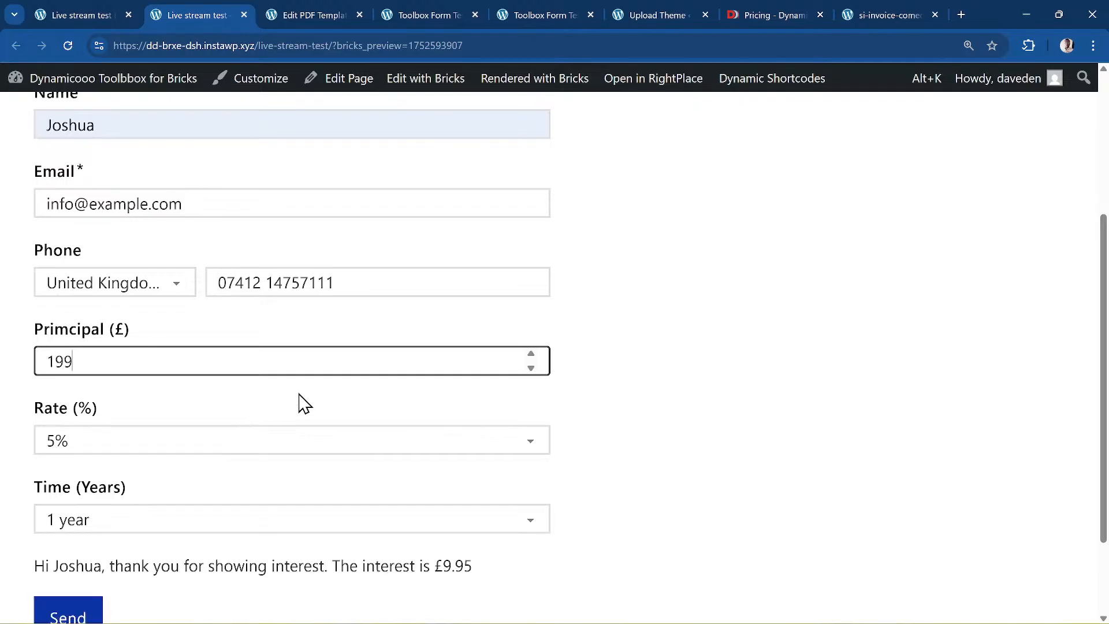
scroll(144, 505, down, 2)
click(87, 509)
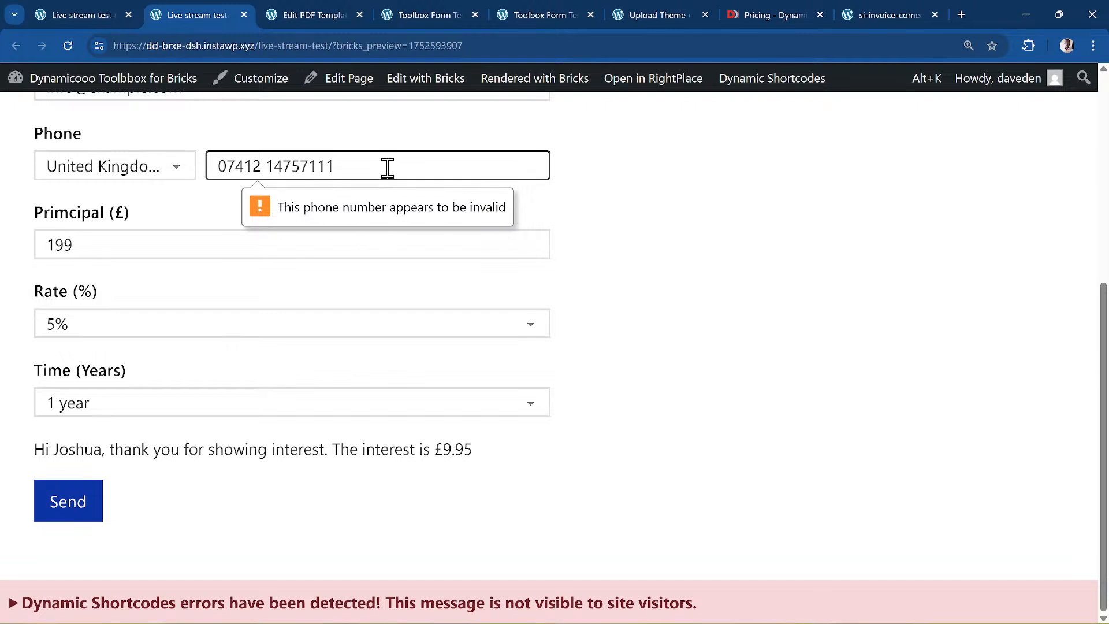
key(BackSpace)
key(BackSpace)
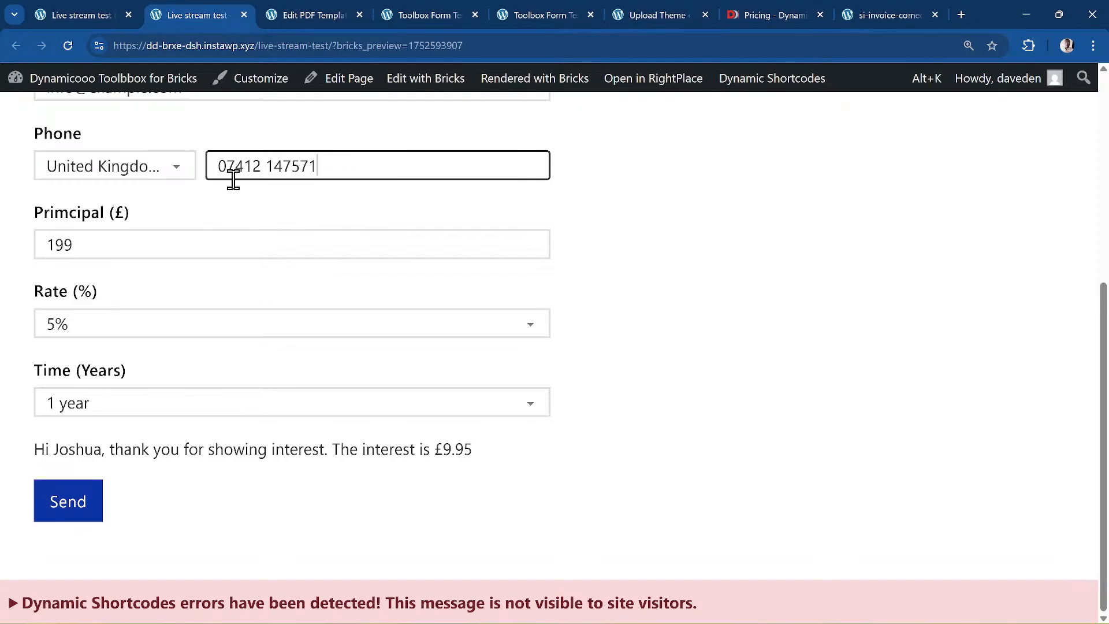
click(91, 505)
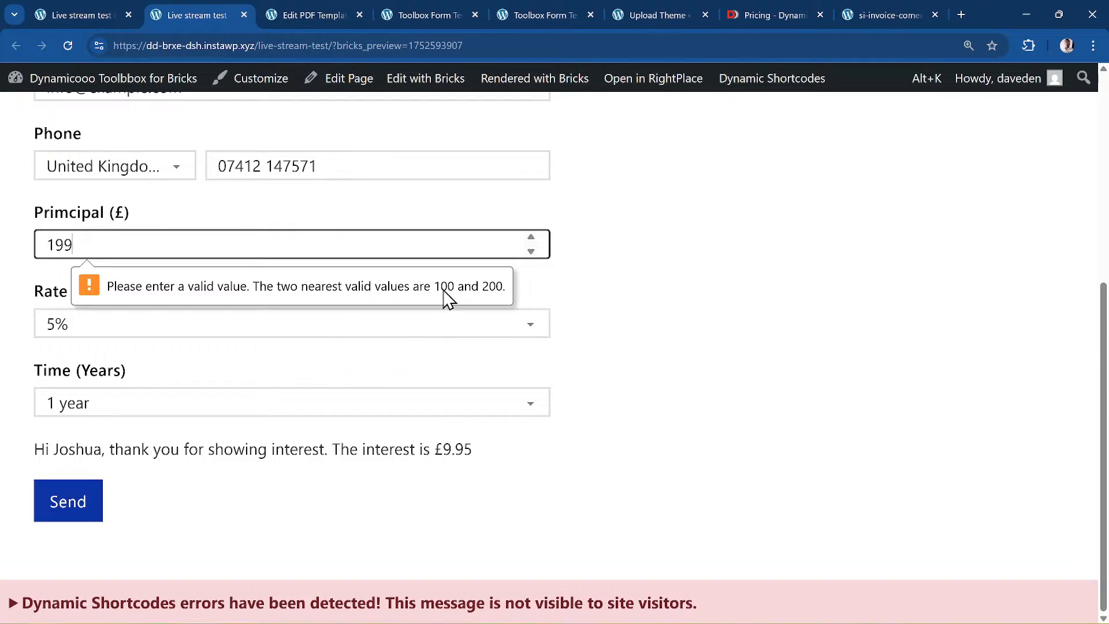
- Replace the principal with 200 and submit the form successfully
drag(123, 243, 29, 265)
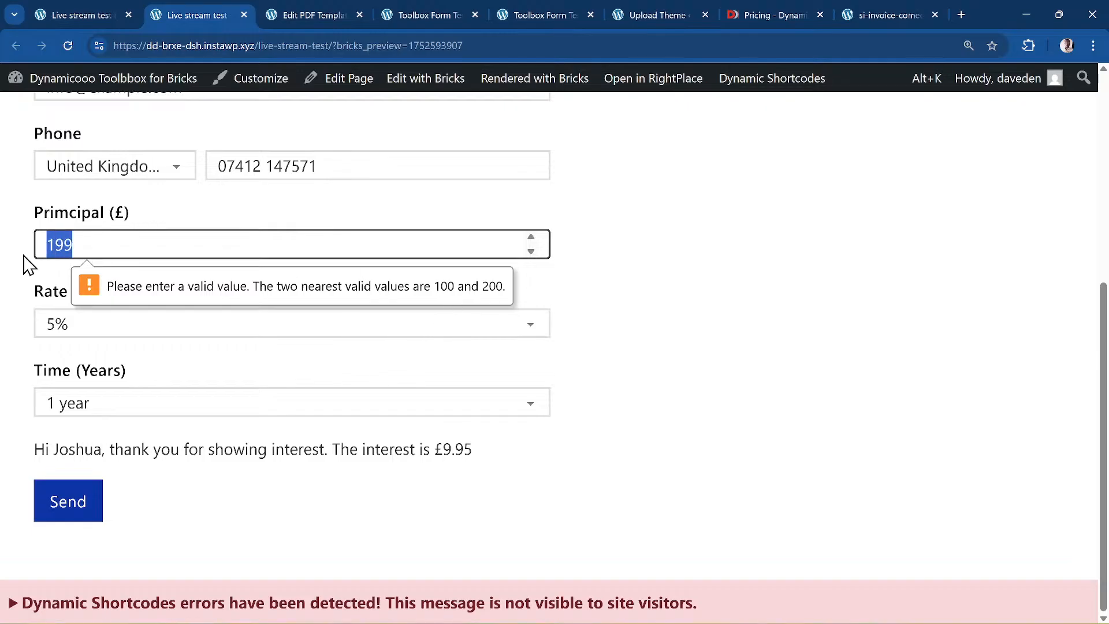
text(200)
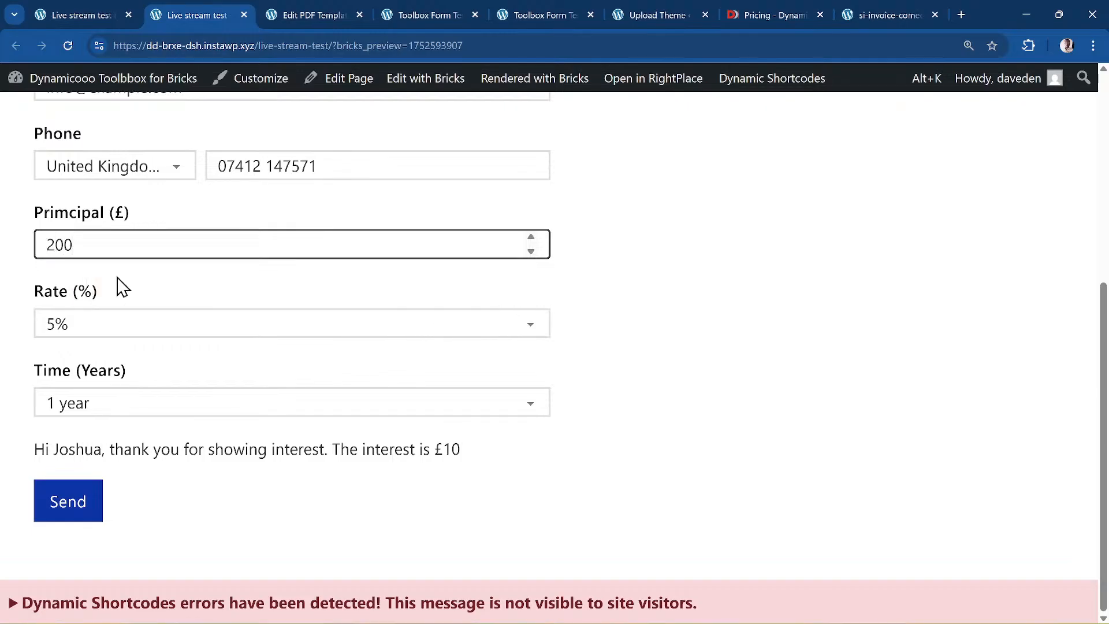
key(Tab)
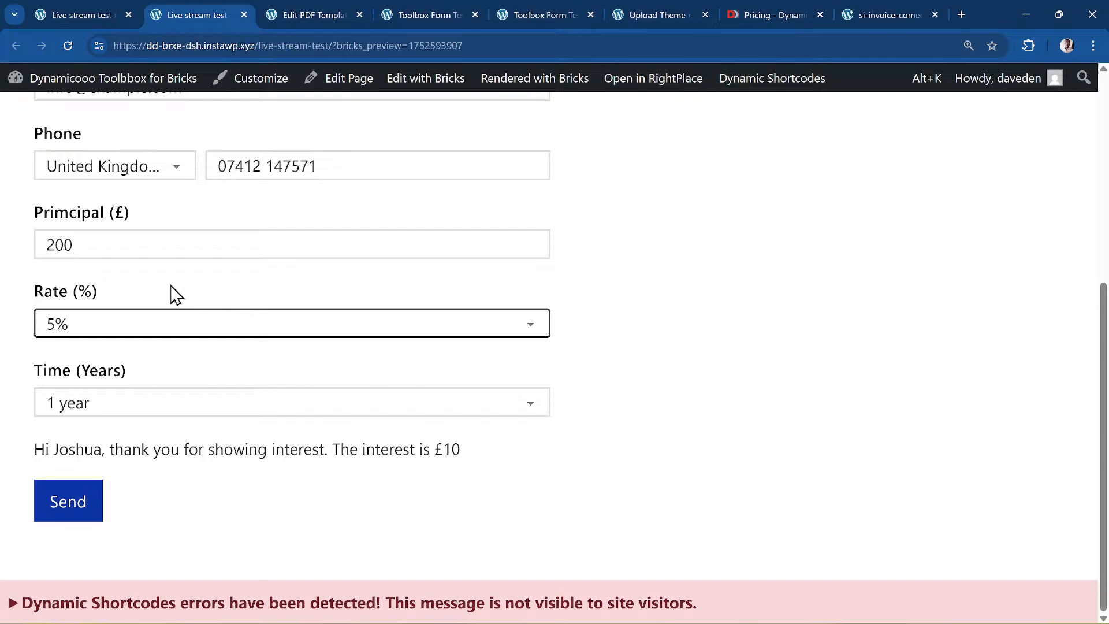
click(64, 512)
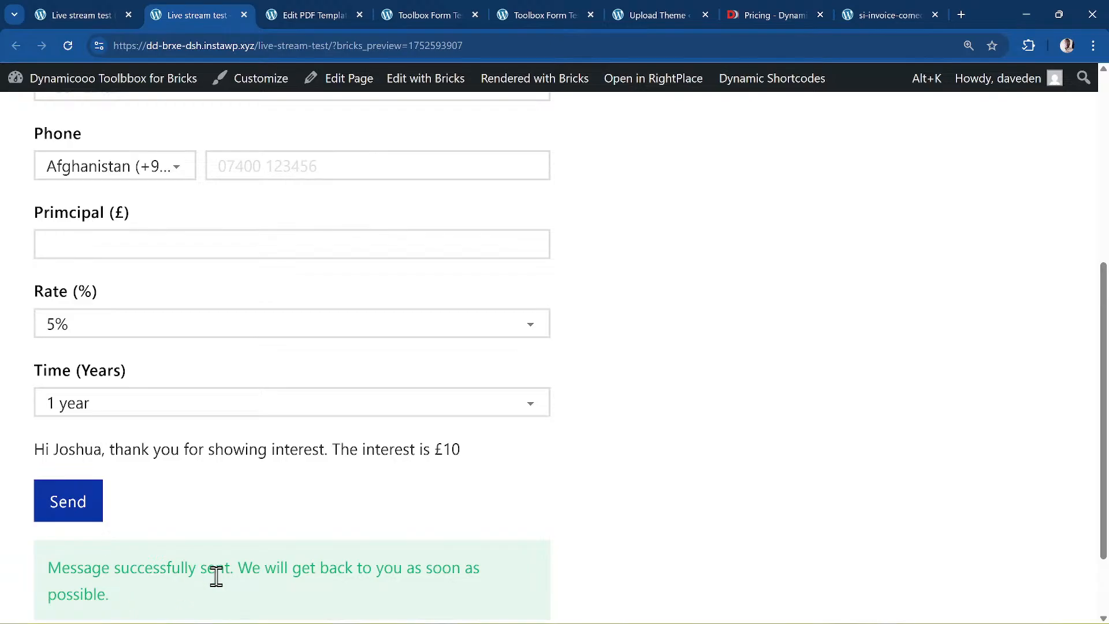
- Go to the Media Library and open the generated simple-interest PDF's details
key(alt+k)
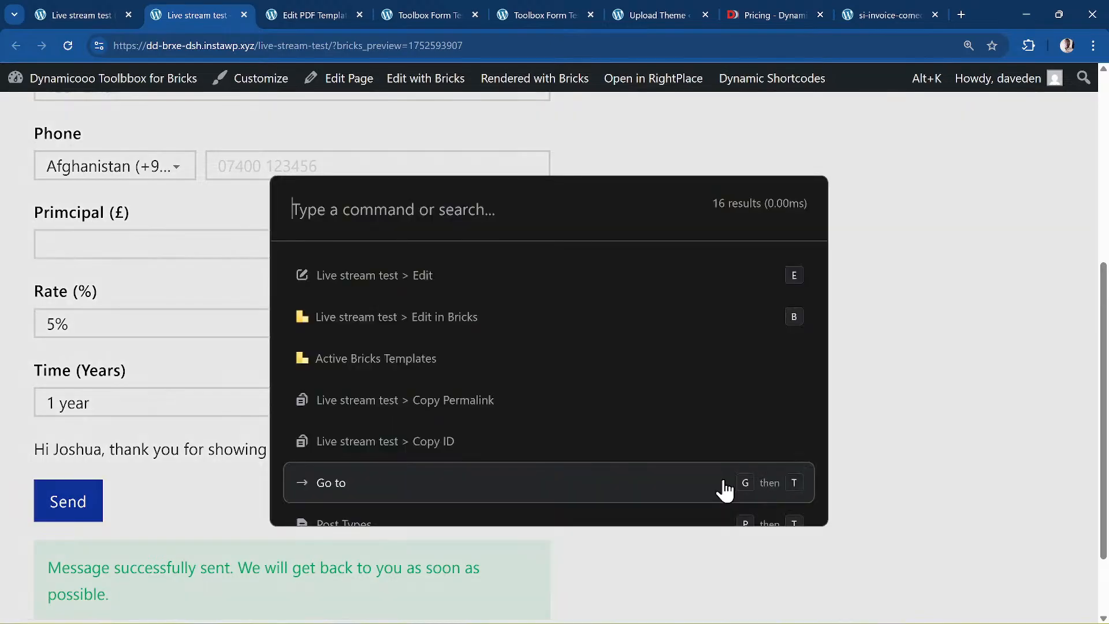
text(media)
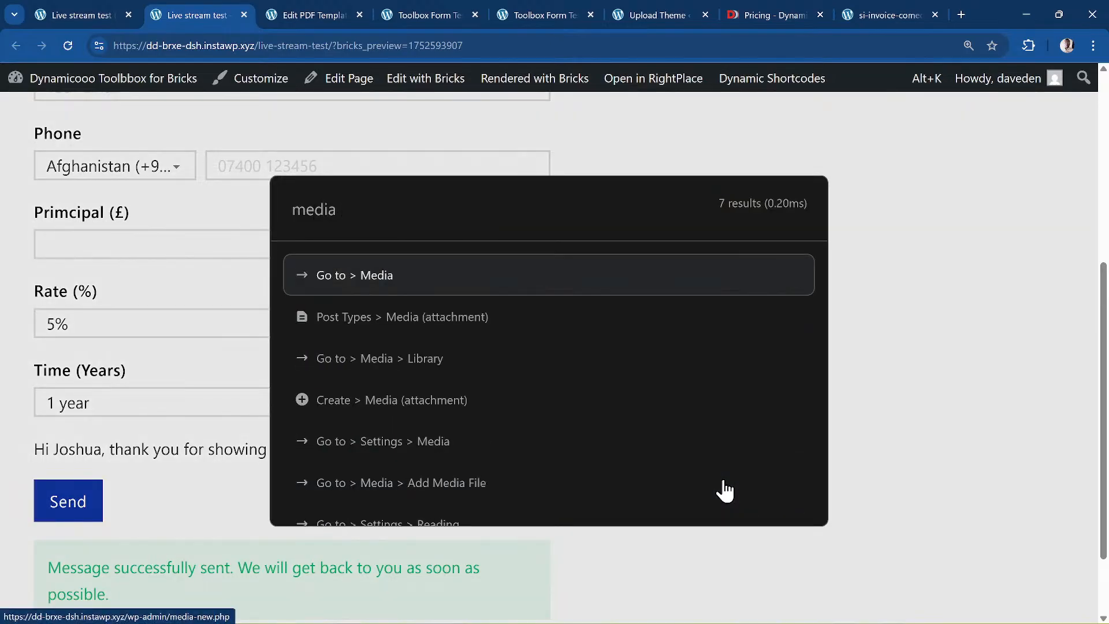
key(Down)
key(Down)
key(Return)
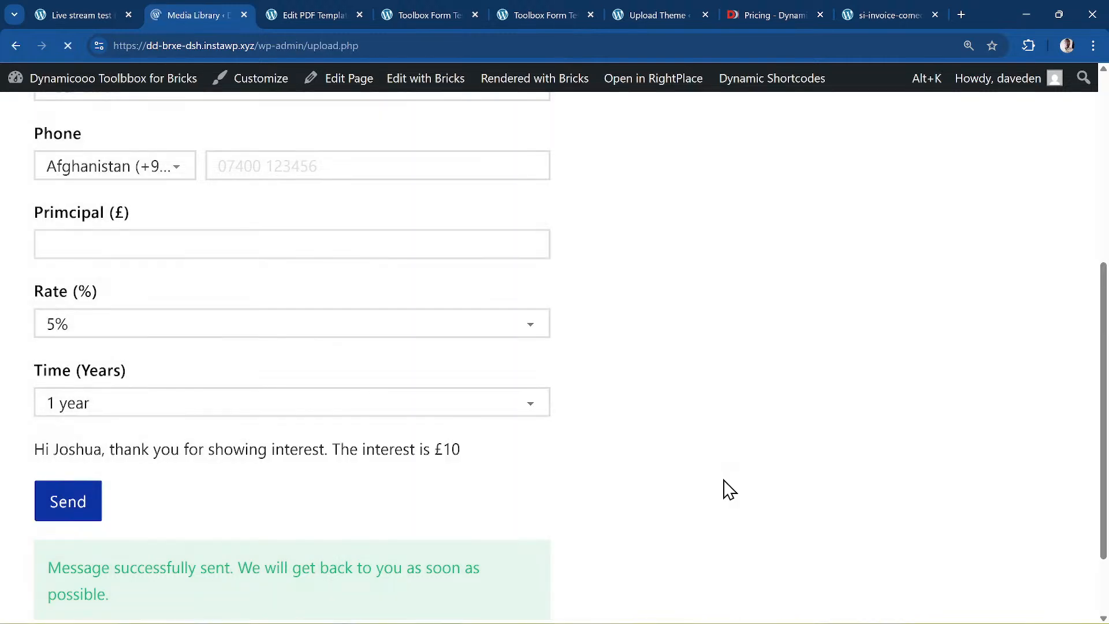
scroll(733, 372, down, 3)
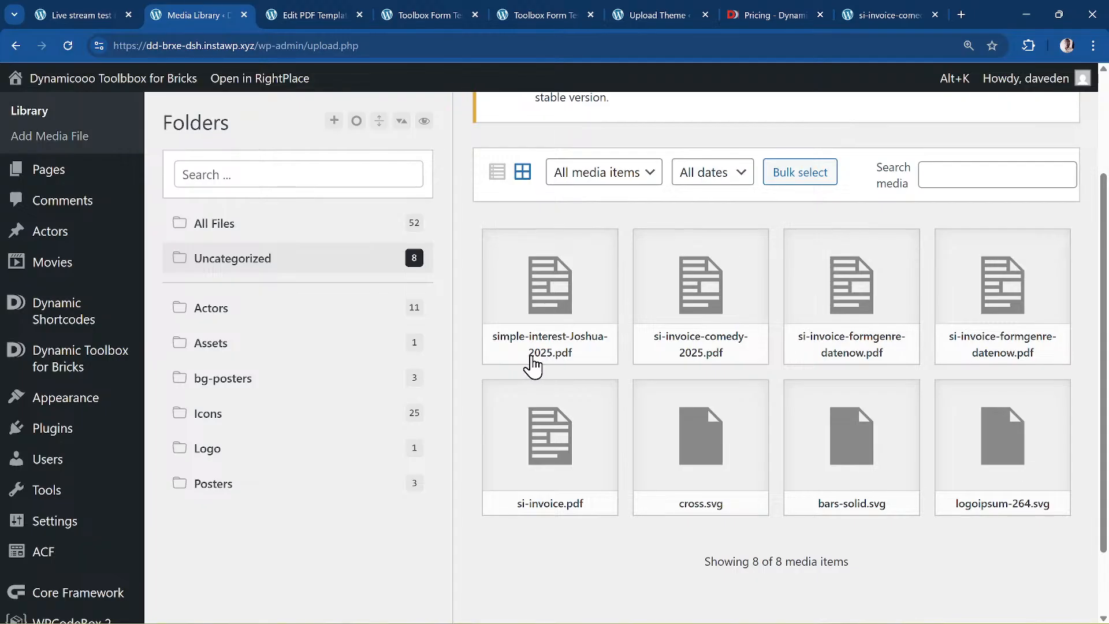
click(533, 340)
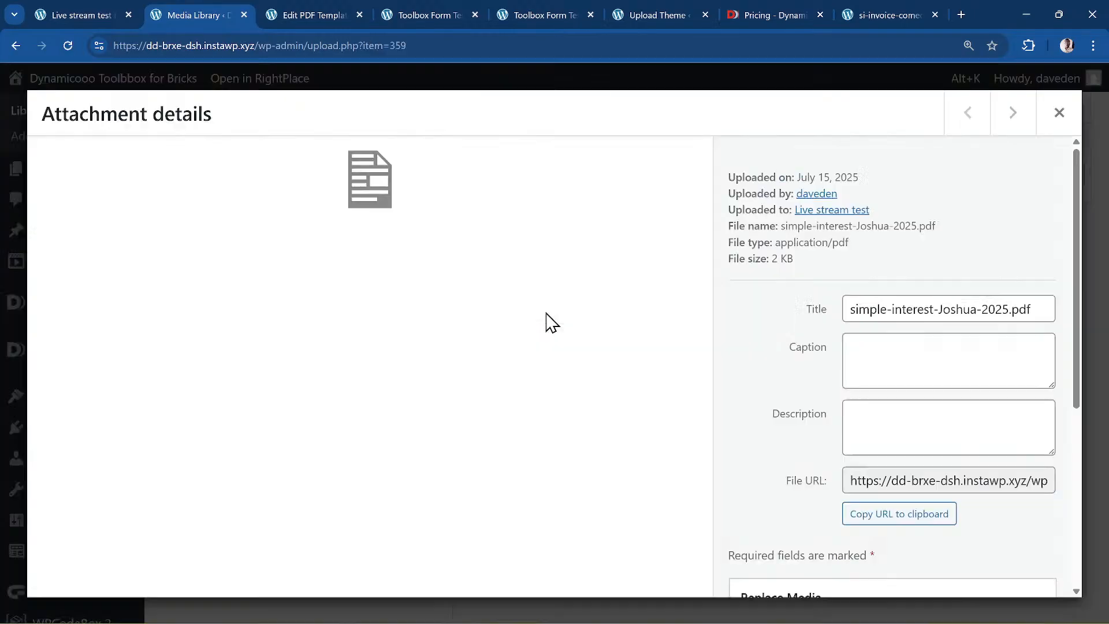
- Load the PDF's URL in a browser tab to verify interest 10 and total 210
click(902, 517)
click(882, 9)
click(826, 46)
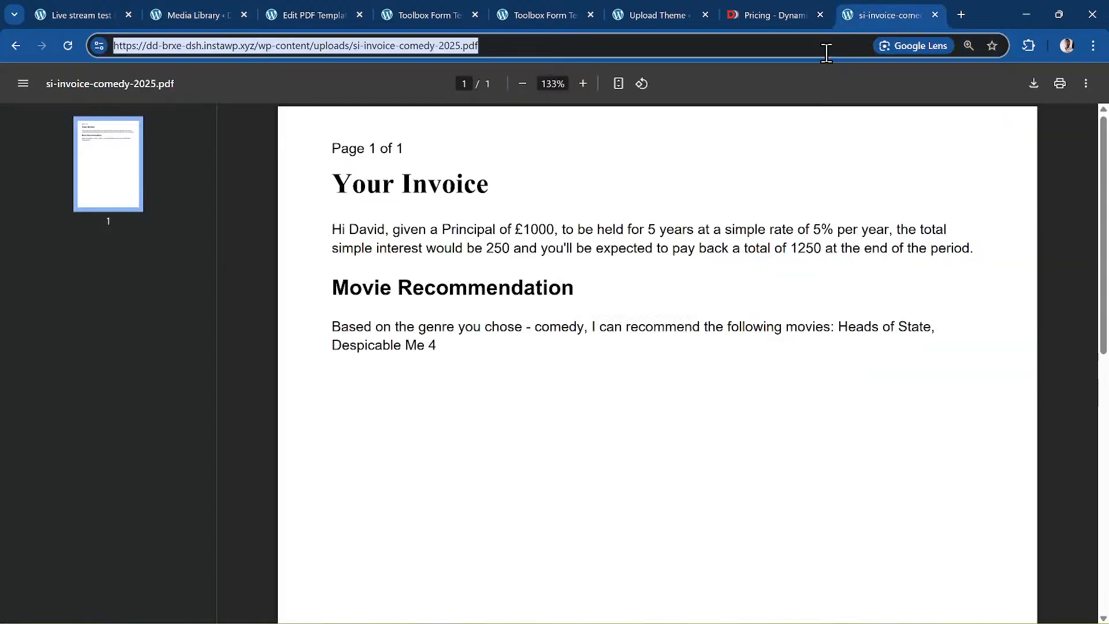
text(https://dd-brxe-dsh.instawp.xyz/wp-content/uploads/simple-interest-Joshua-2025.pdf)
key(Return)
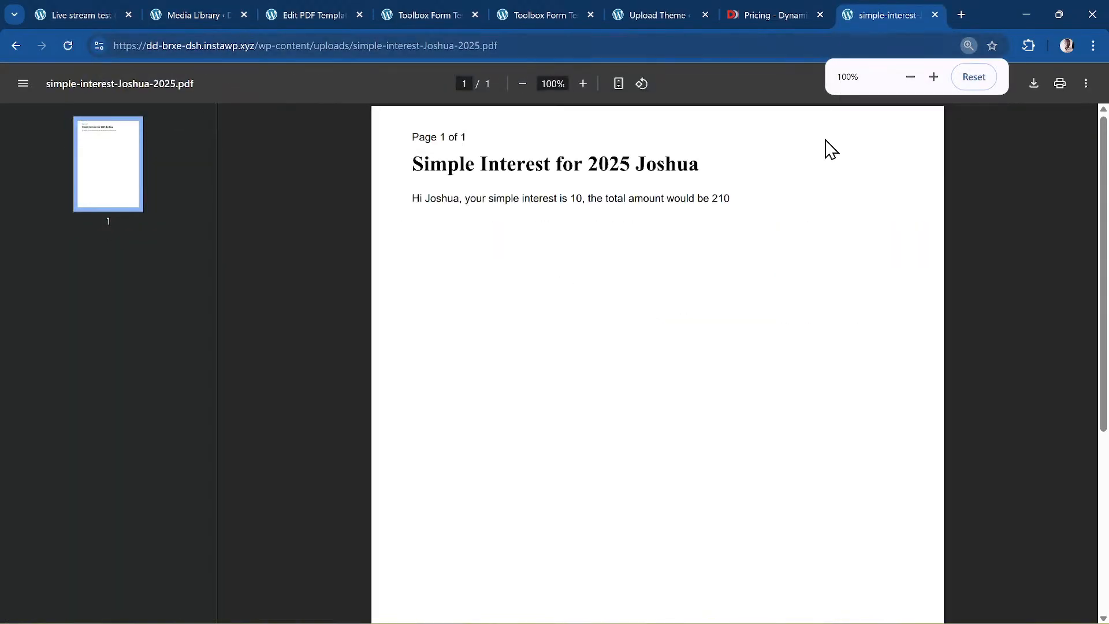
ctrl+scroll(466, 243, up, 3)
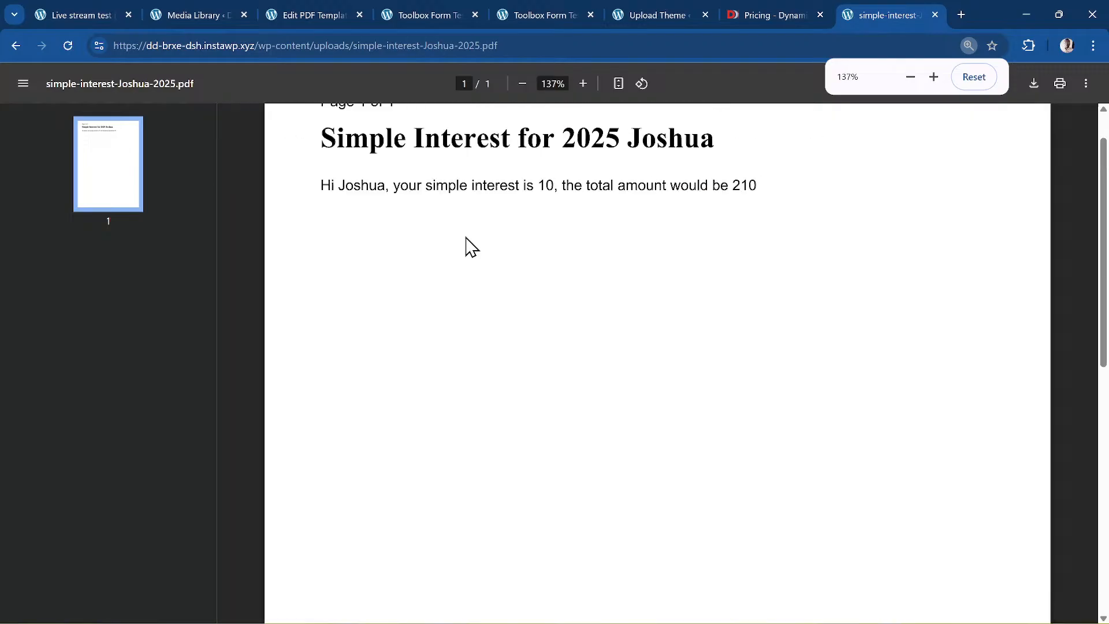
scroll(372, 202, up, 2)
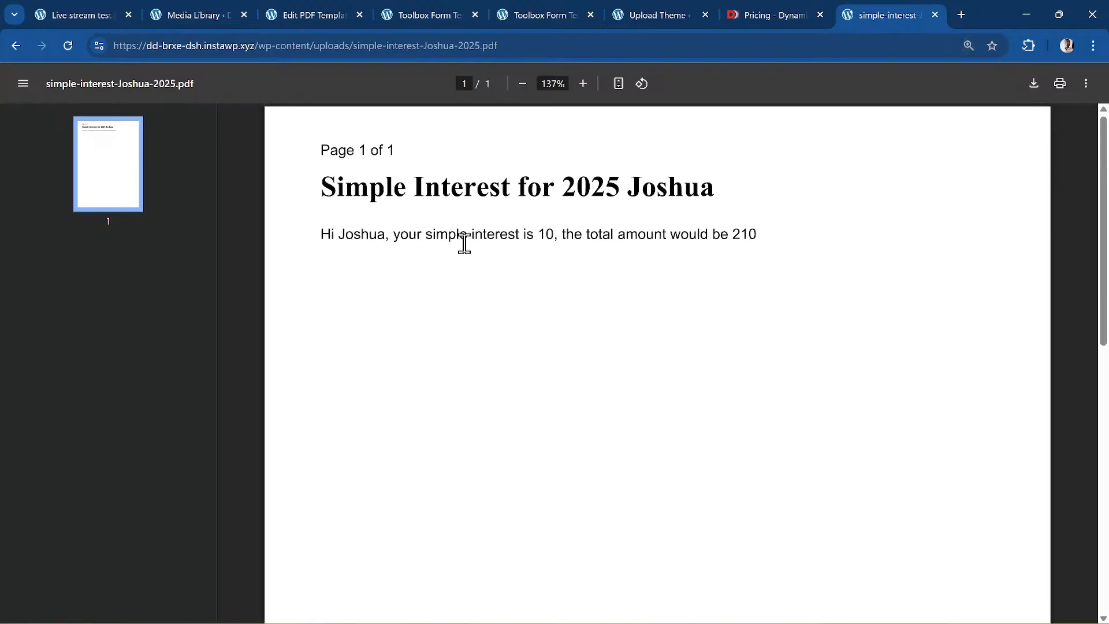
click(172, 8)
click(317, 10)
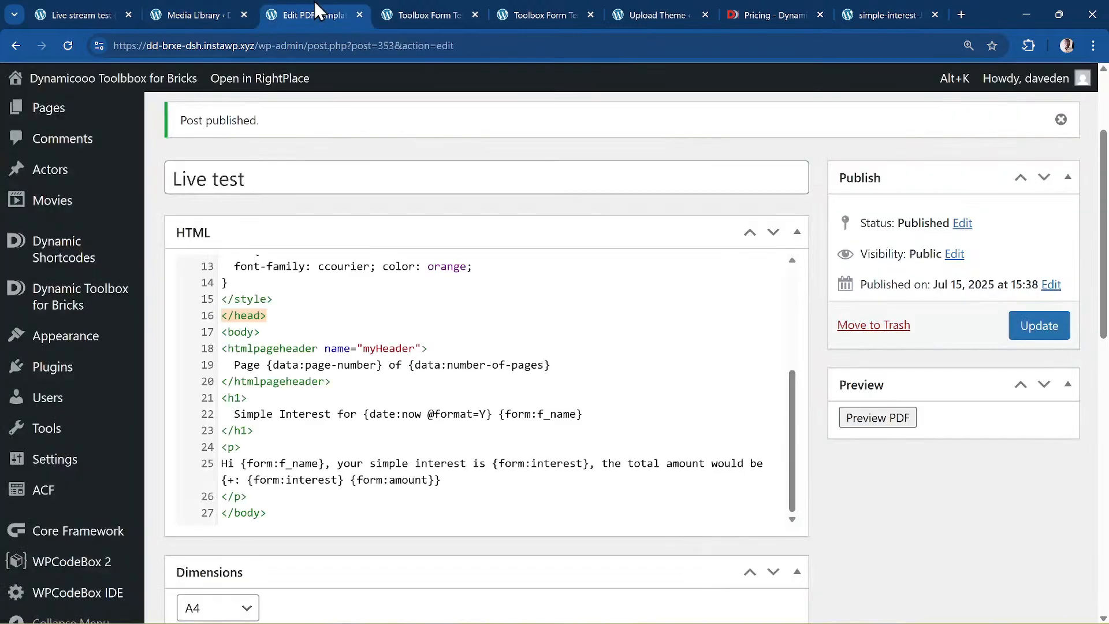
- After a glance at the builder, close the generated PDF tab and the Pricing tab
click(87, 10)
click(883, 13)
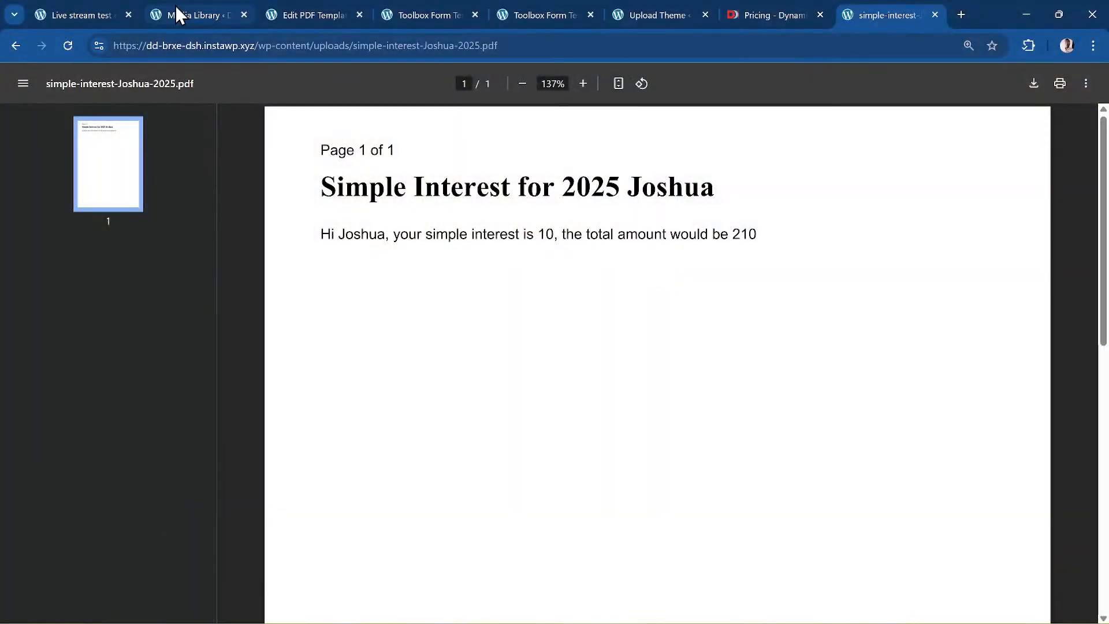
click(935, 14)
click(935, 16)
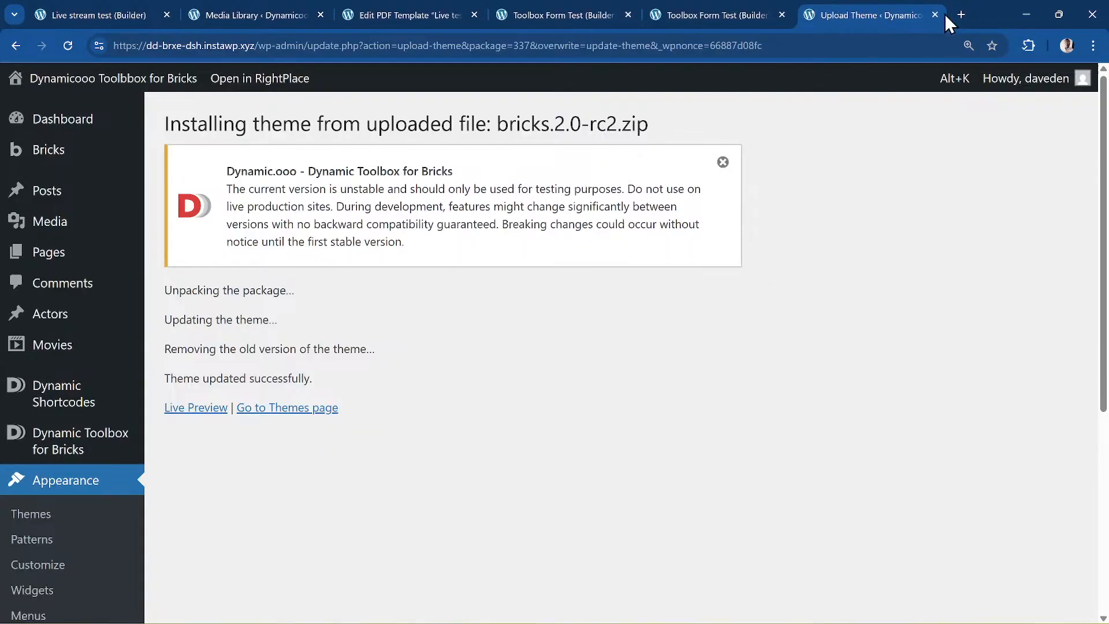
- Close the theme upload and duplicate form test tabs without saving, returning to the builder
click(936, 15)
click(876, 13)
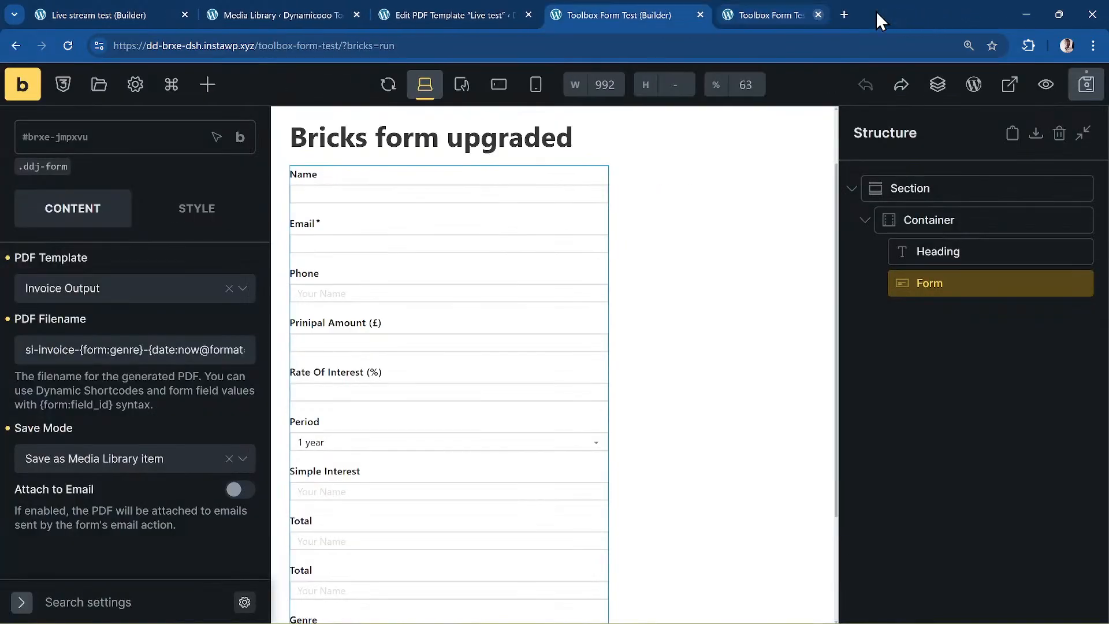
click(701, 14)
click(616, 138)
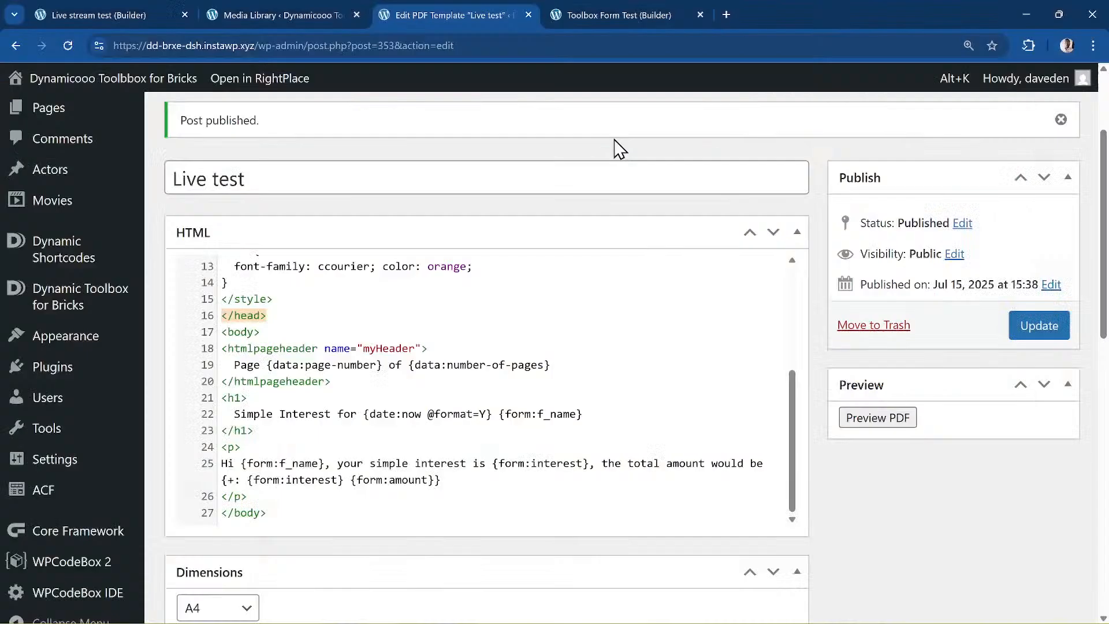
click(283, 15)
click(98, 14)
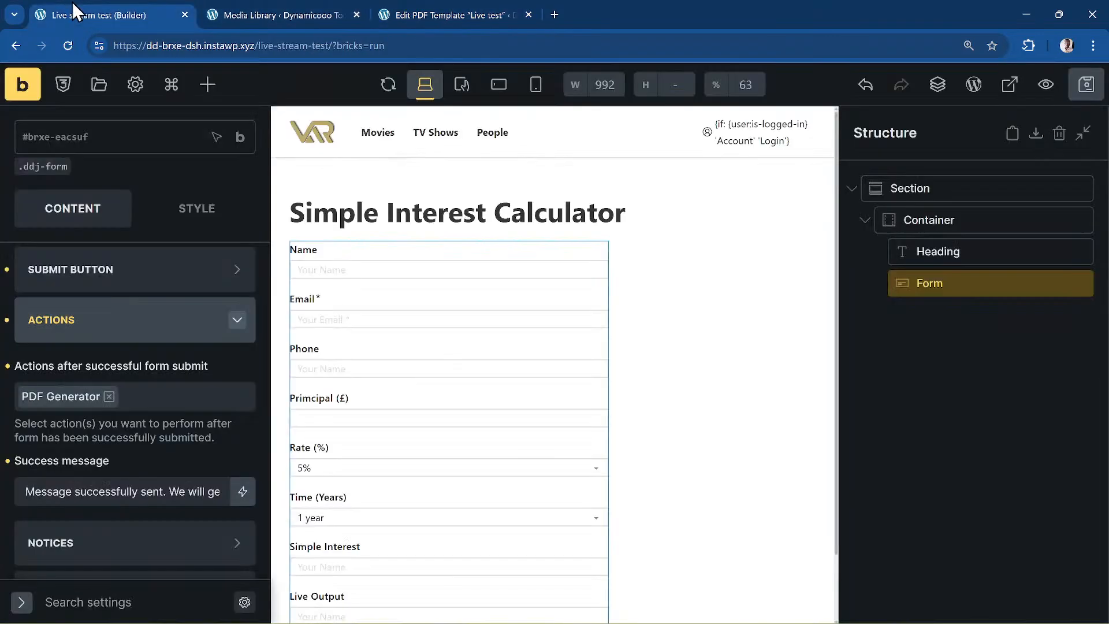
- Add a new field to the form and make it a Formatted Number
scroll(123, 360, up, 2)
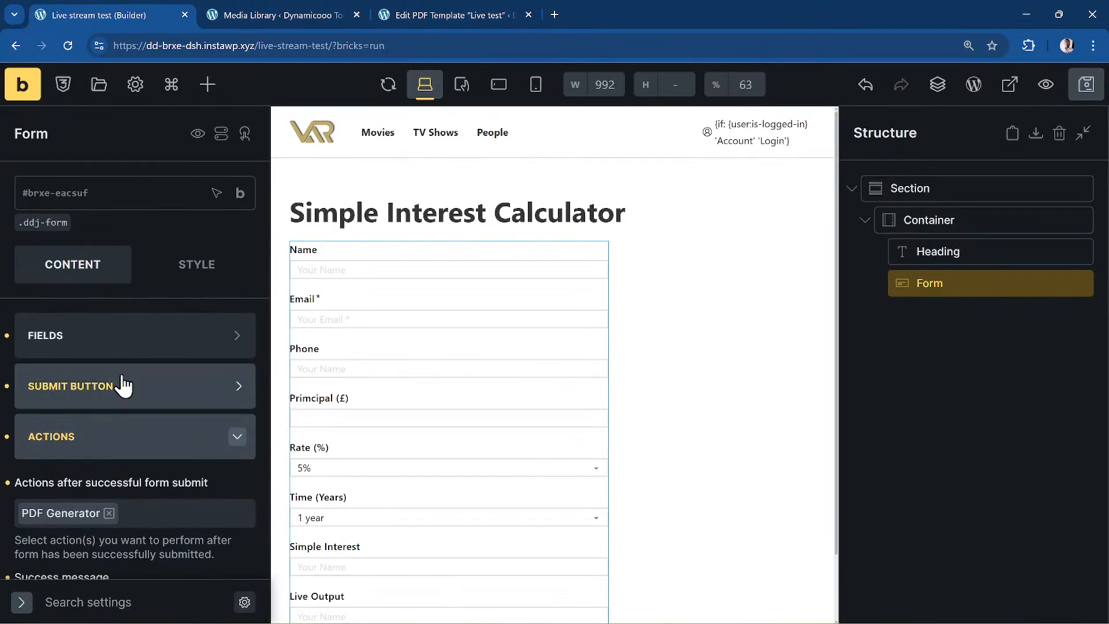
click(103, 338)
scroll(123, 379, down, 5)
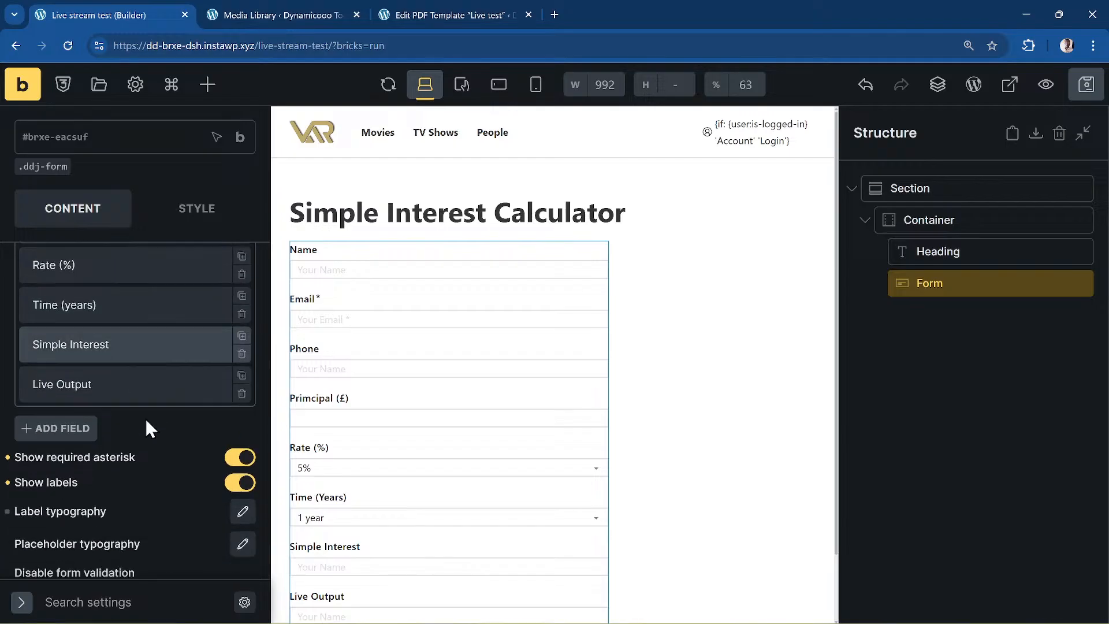
click(81, 437)
scroll(86, 419, down, 3)
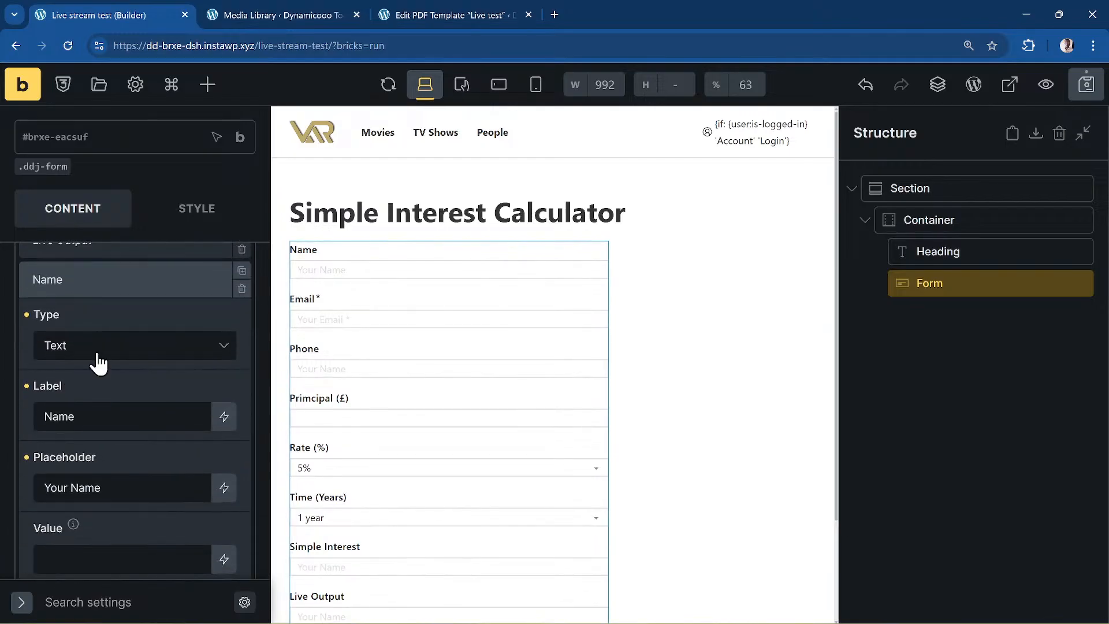
click(164, 353)
scroll(141, 411, down, 5)
scroll(213, 431, down, 5)
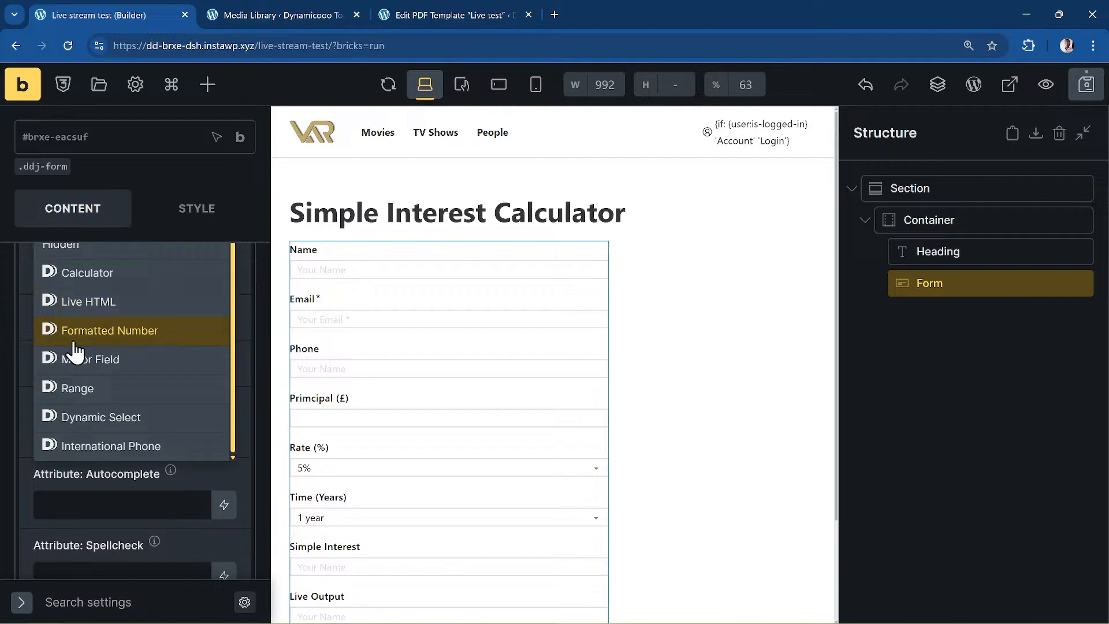
click(138, 336)
- Label the new Formatted Number field 'Output final'
scroll(178, 388, up, 3)
scroll(173, 380, up, 3)
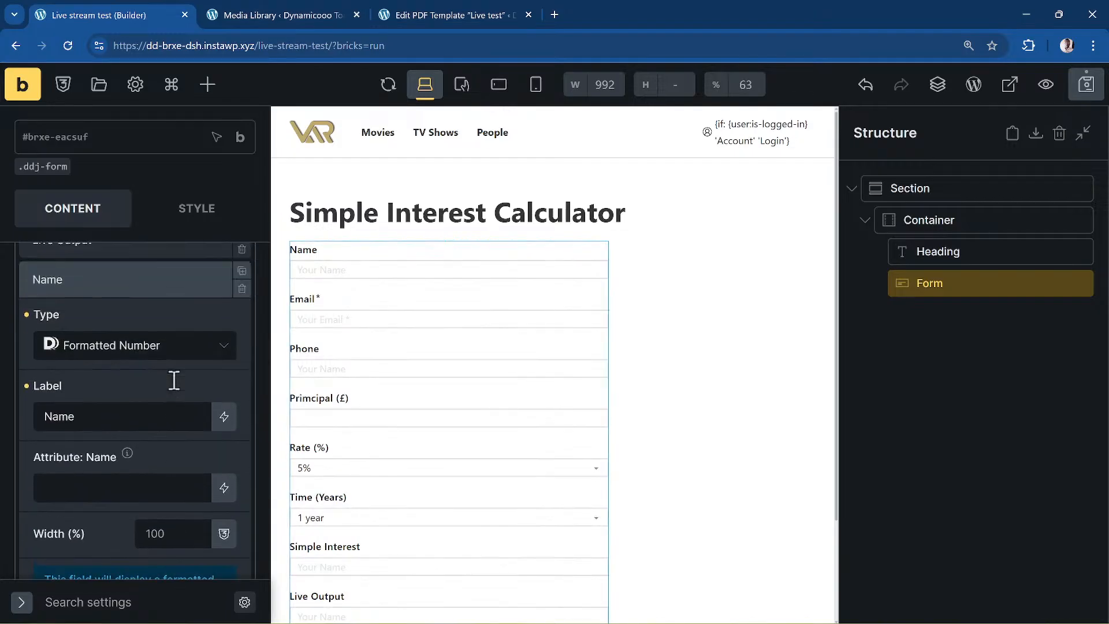
scroll(142, 426, down, 1)
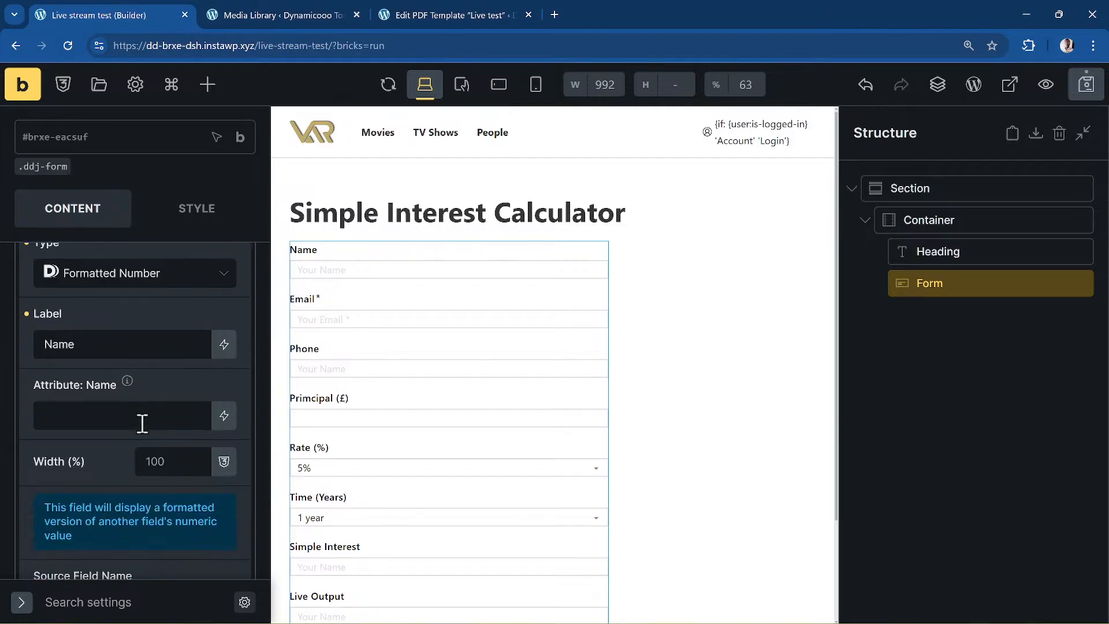
click(119, 344)
double_click(123, 346)
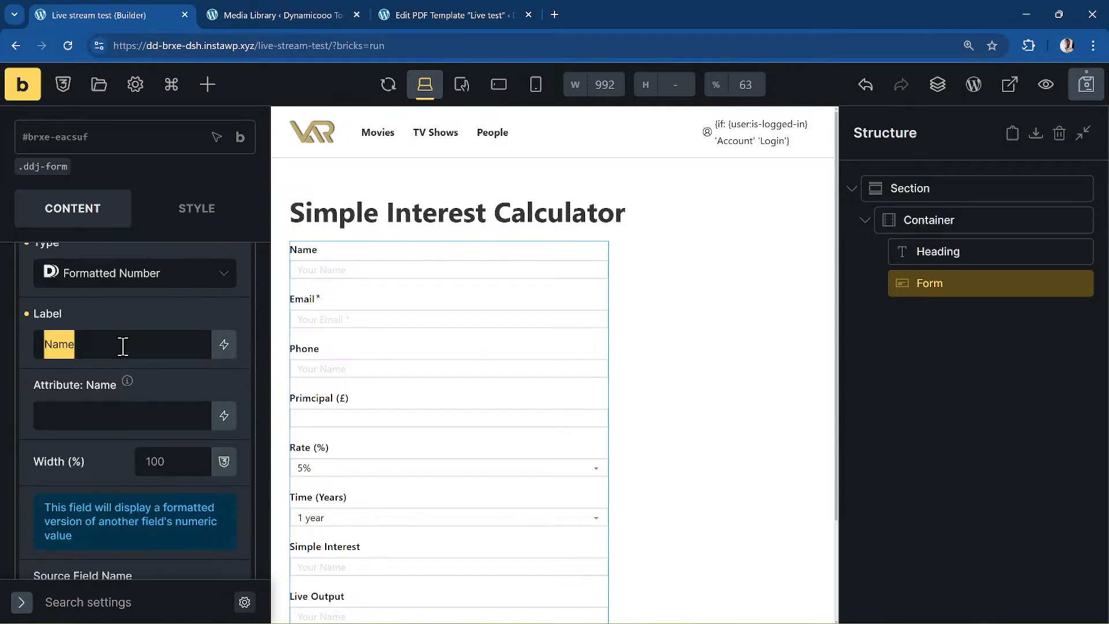
text(Output)
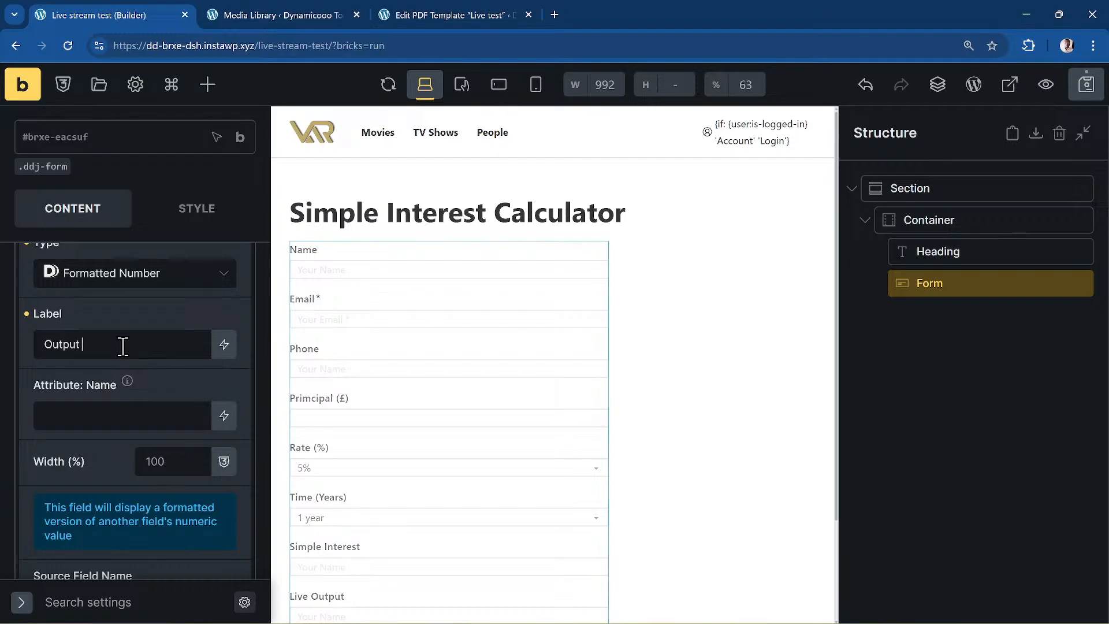
text( final)
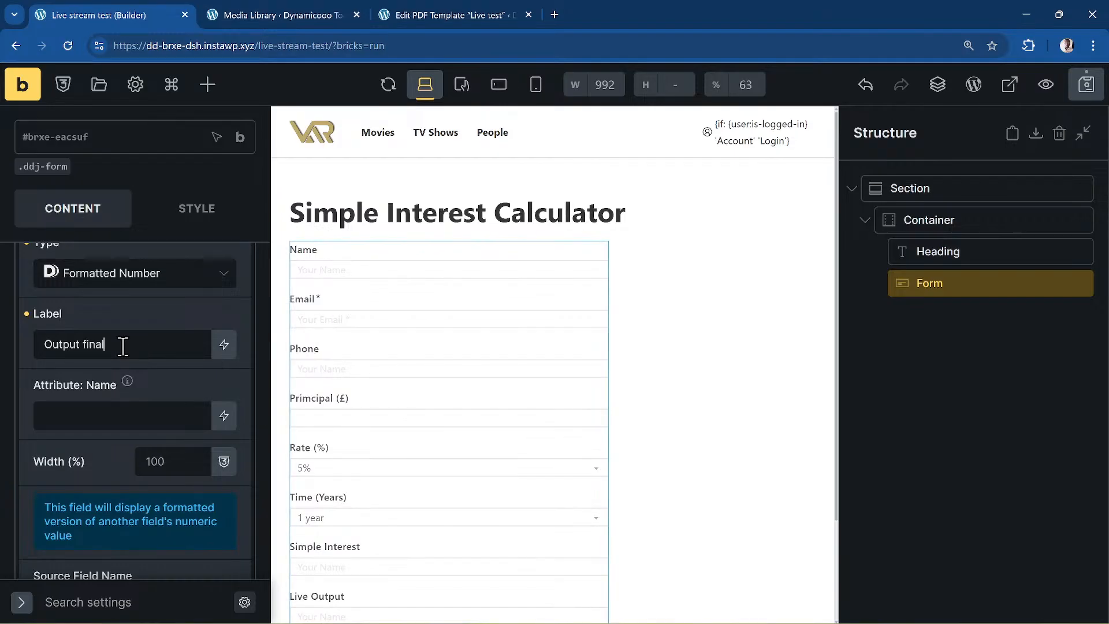
- Name the Output final field output-final and set its source field name to interest
click(151, 424)
text(output-final)
scroll(214, 394, down, 4)
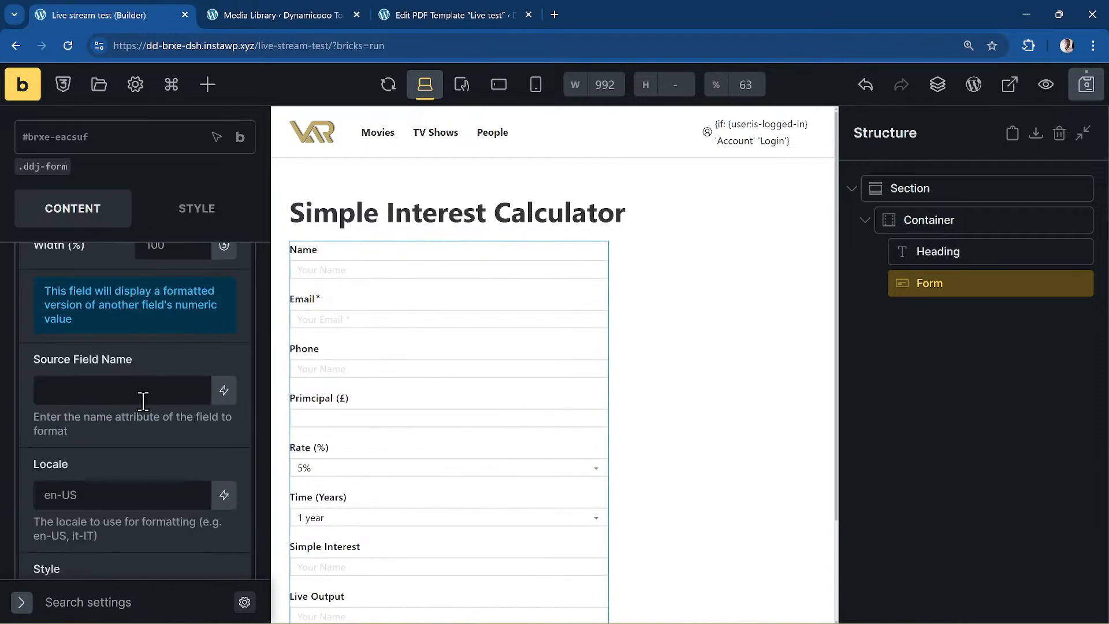
scroll(106, 397, up, 6)
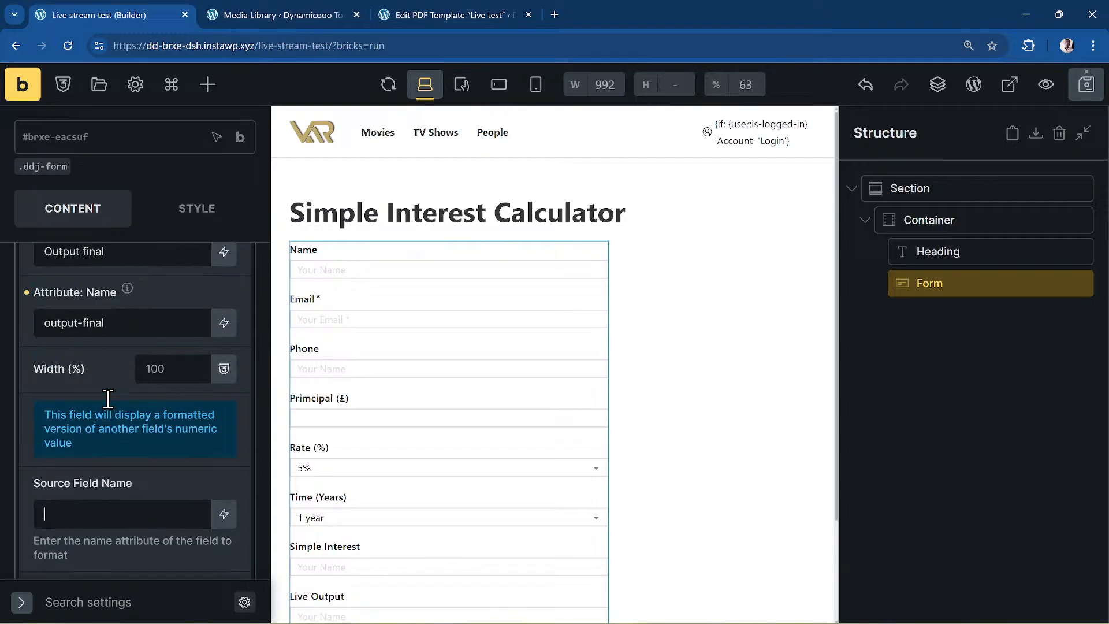
scroll(108, 400, down, 2)
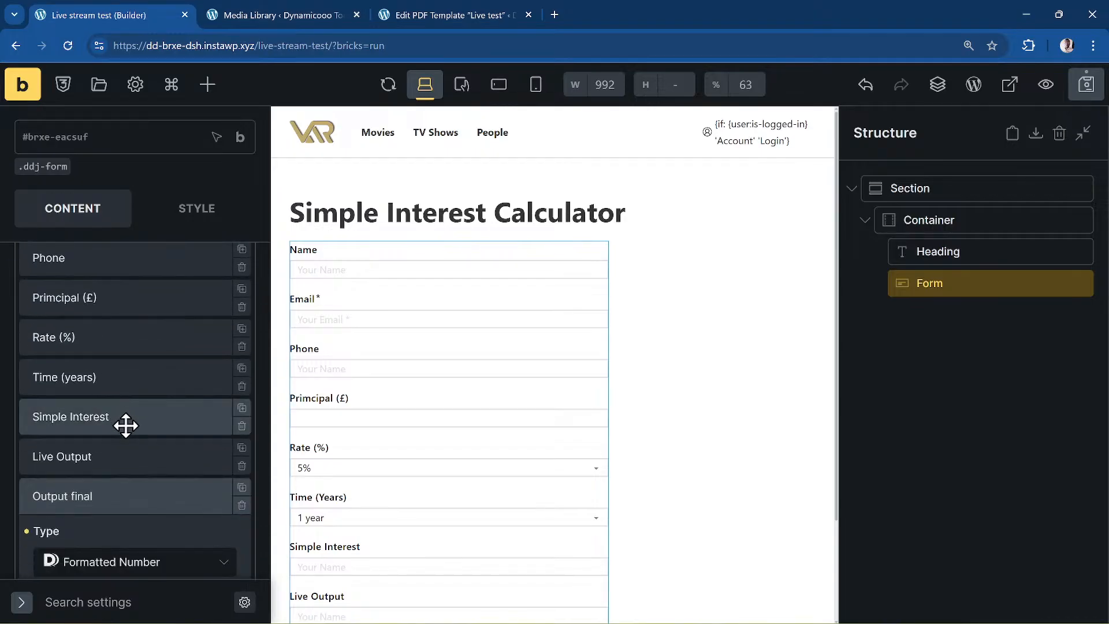
scroll(128, 422, down, 6)
scroll(130, 423, down, 5)
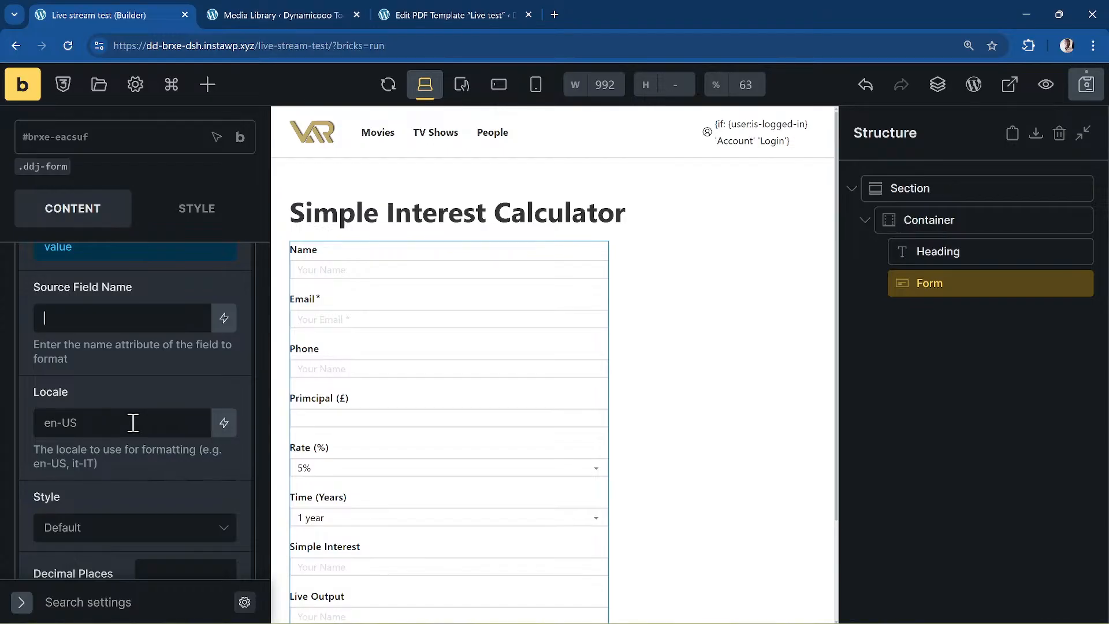
key(BackSpace)
text(int)
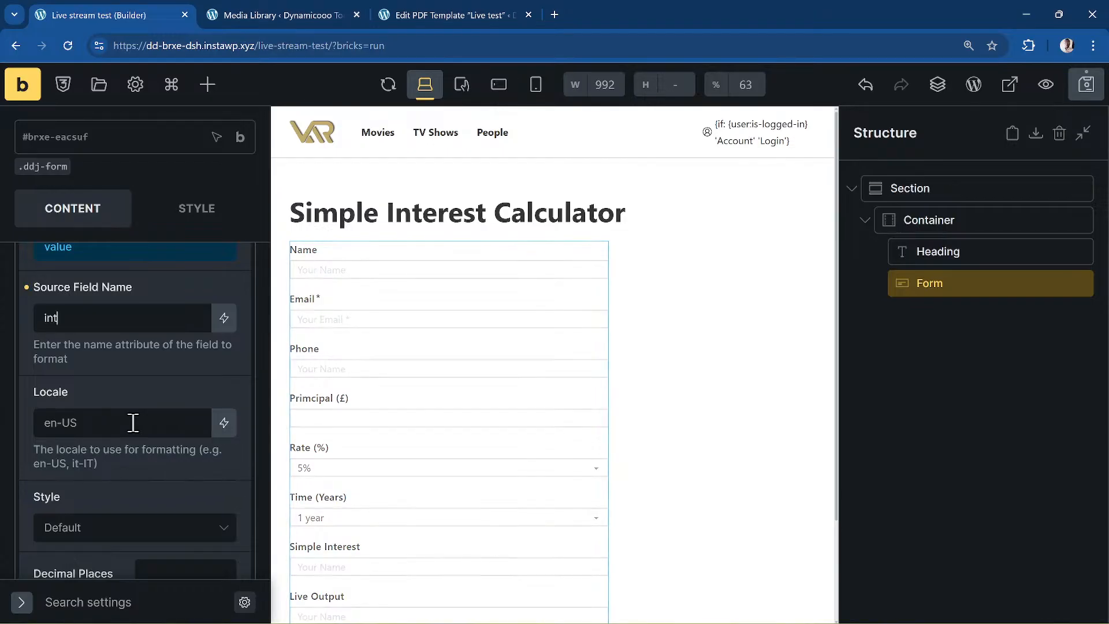
text(erest)
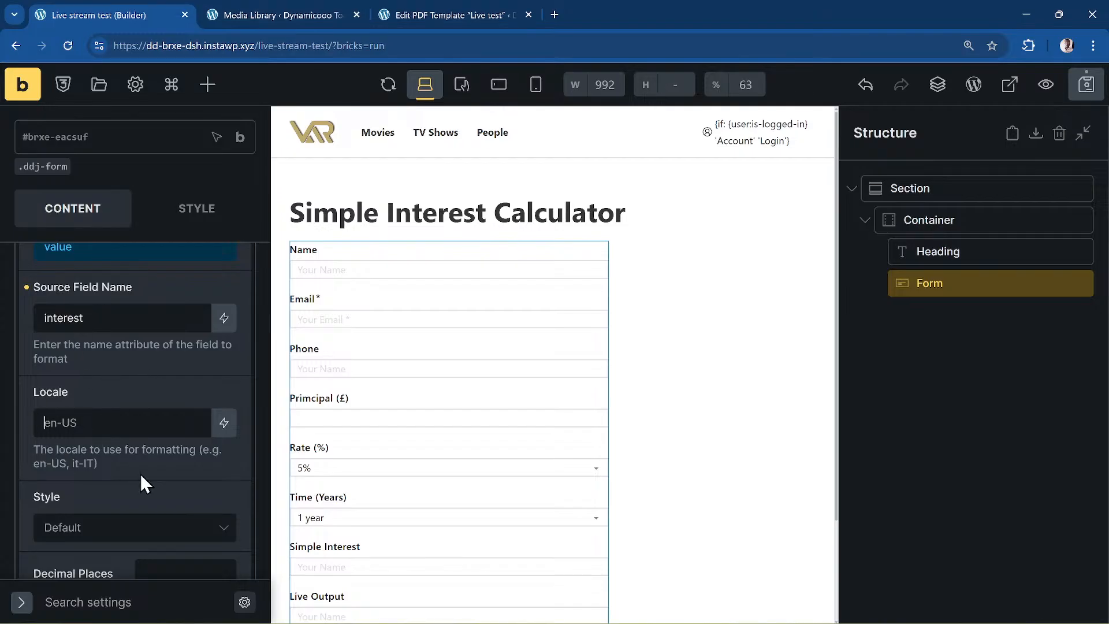
- Format it with locale en-GB, Decimal style and 2 decimal places
key(BackSpace)
key(BackSpace)
key(BackSpace)
text(-GB)
scroll(140, 473, down, 3)
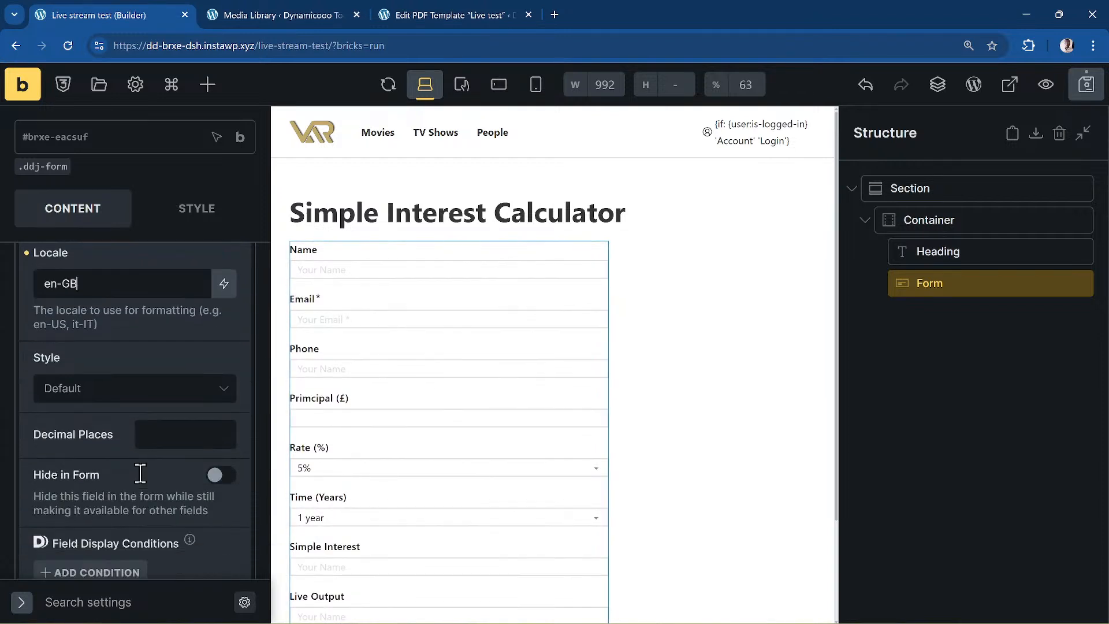
click(112, 385)
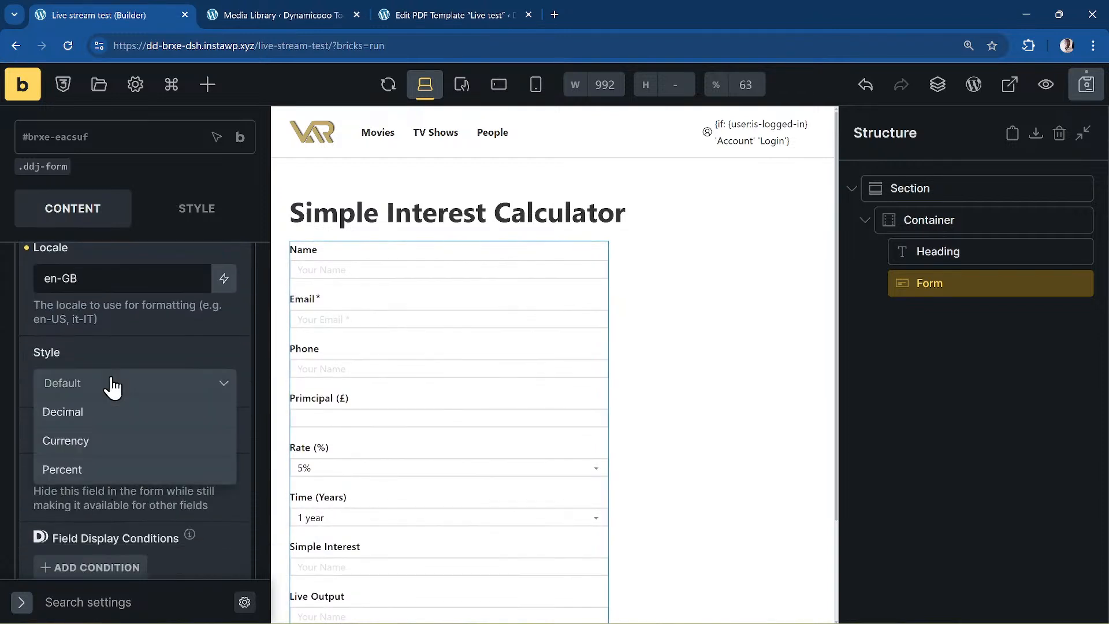
click(149, 429)
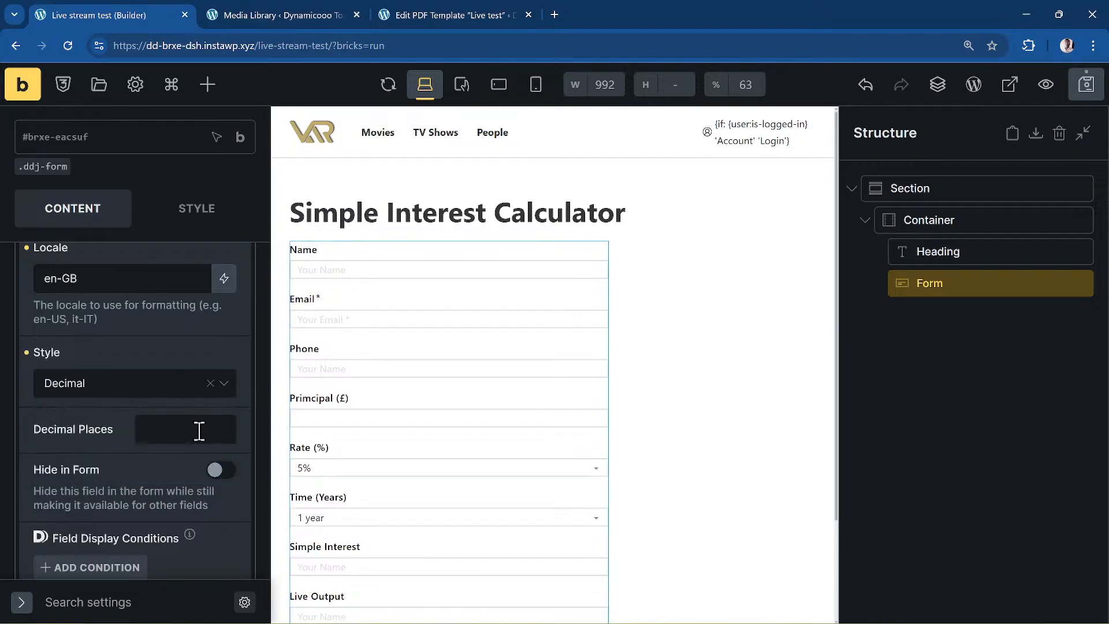
text(2)
scroll(126, 484, down, 3)
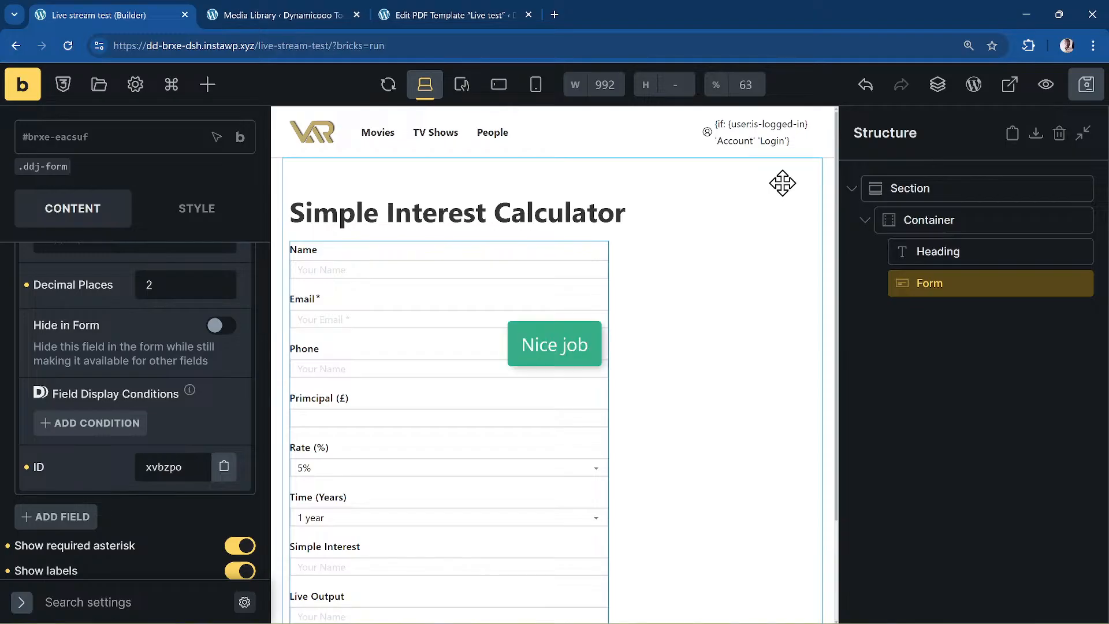
- Open a live preview of the Simple Interest Calculator page
click(225, 15)
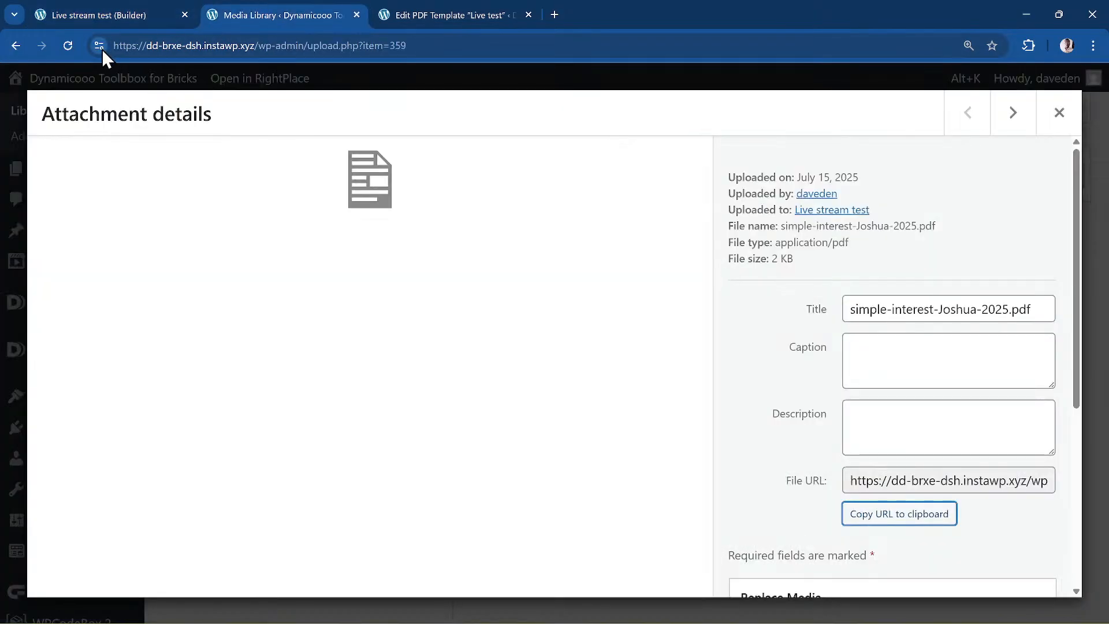
click(99, 15)
click(10, 92)
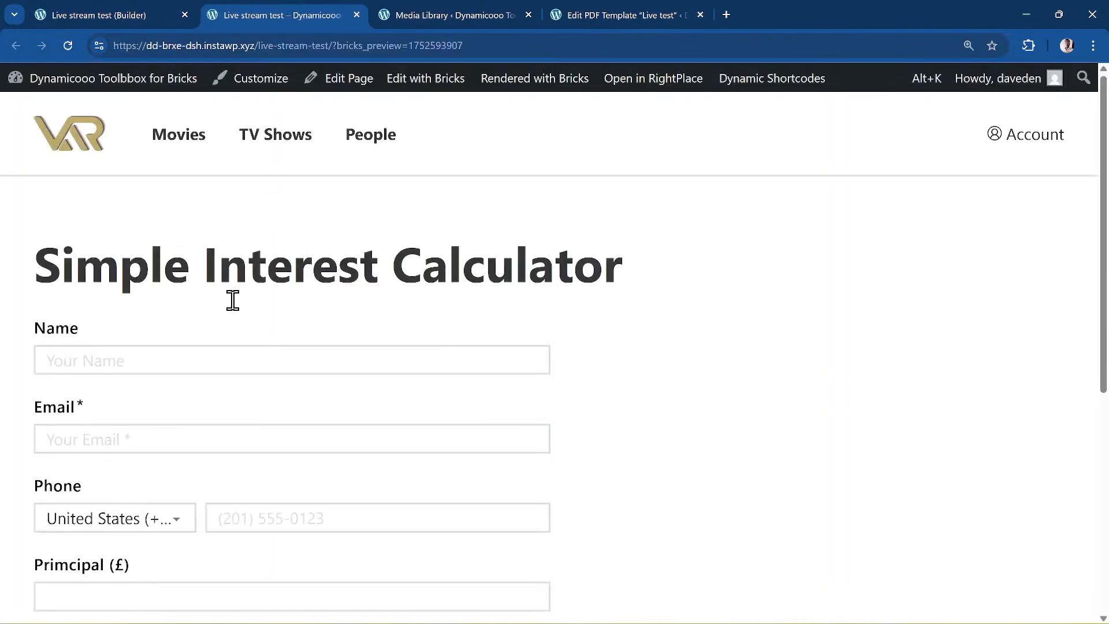
scroll(230, 312, down, 5)
scroll(228, 314, down, 1)
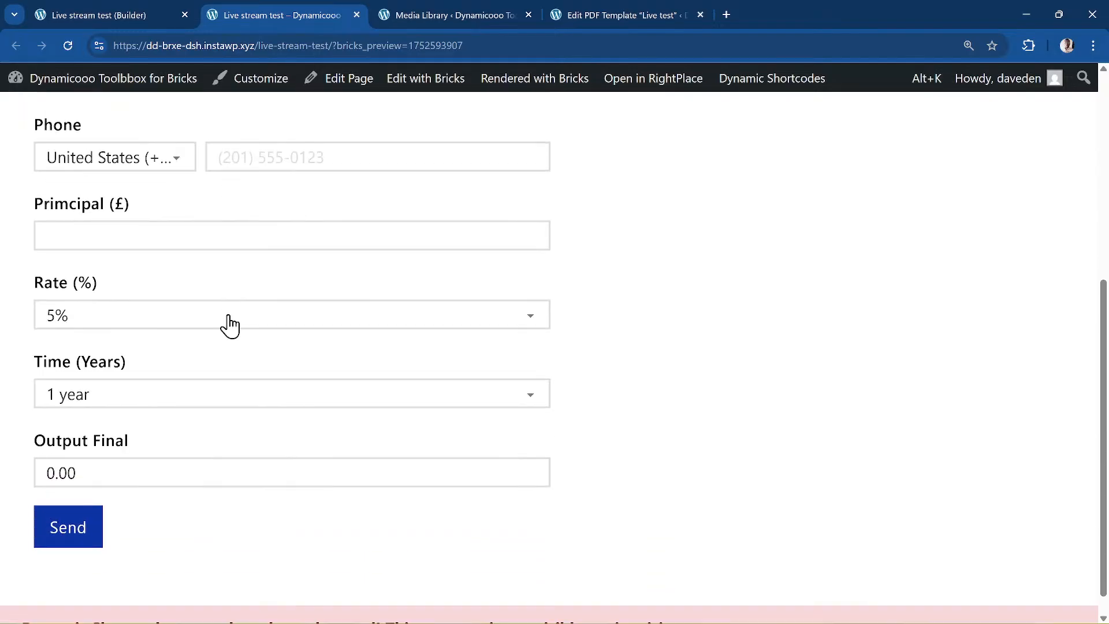
- Enter 100000 as the principal so Output Final shows the formatted interest
click(114, 244)
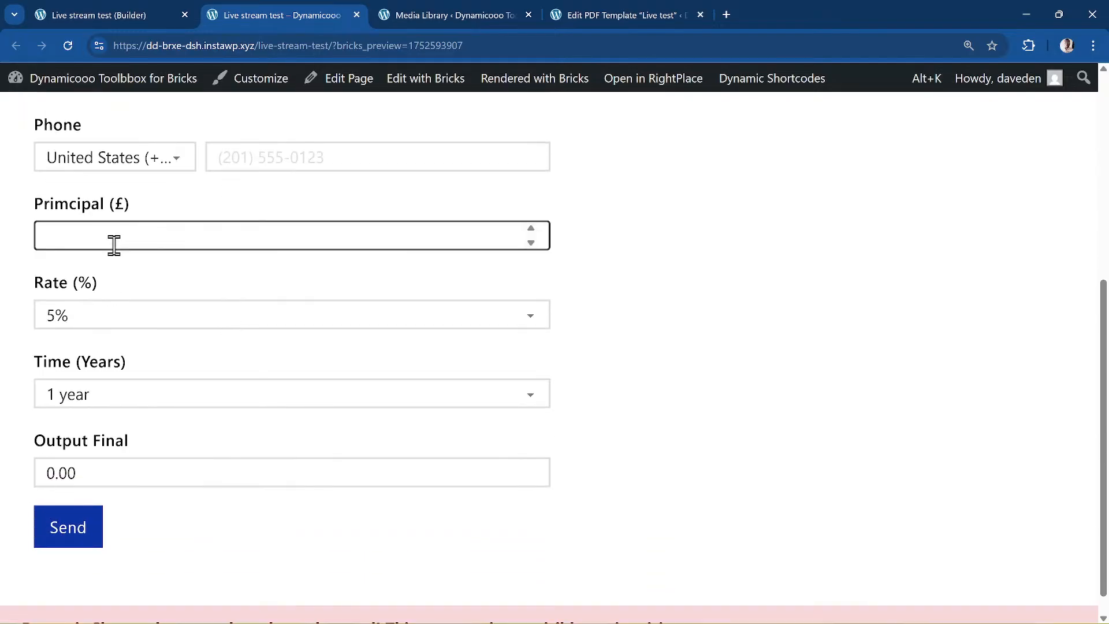
text(100)
text(9)
key(BackSpace)
text(00)
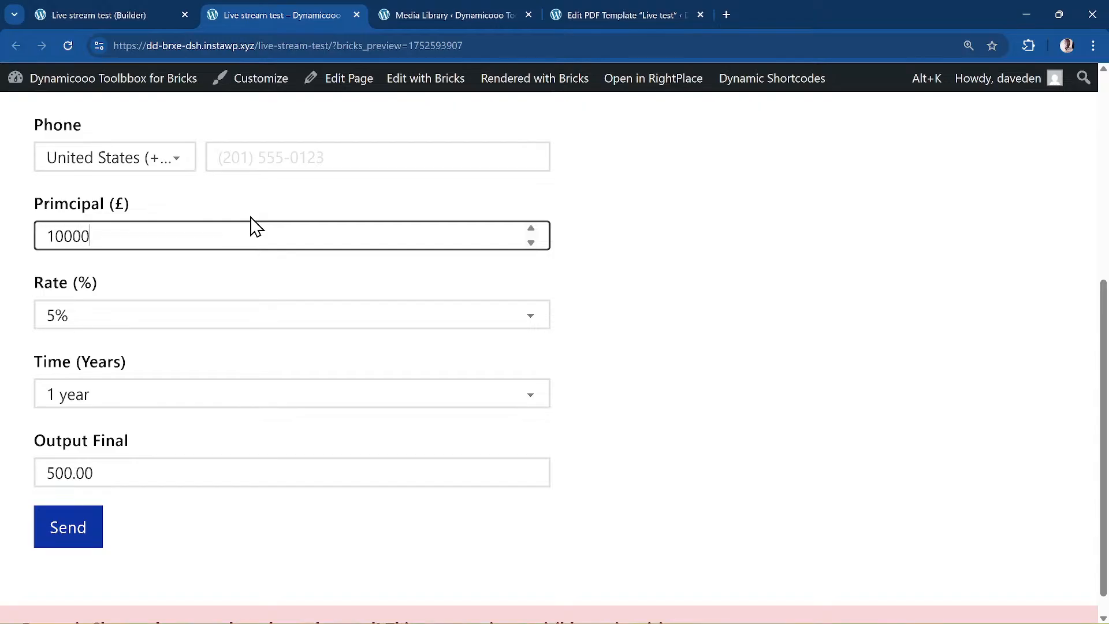
text(0)
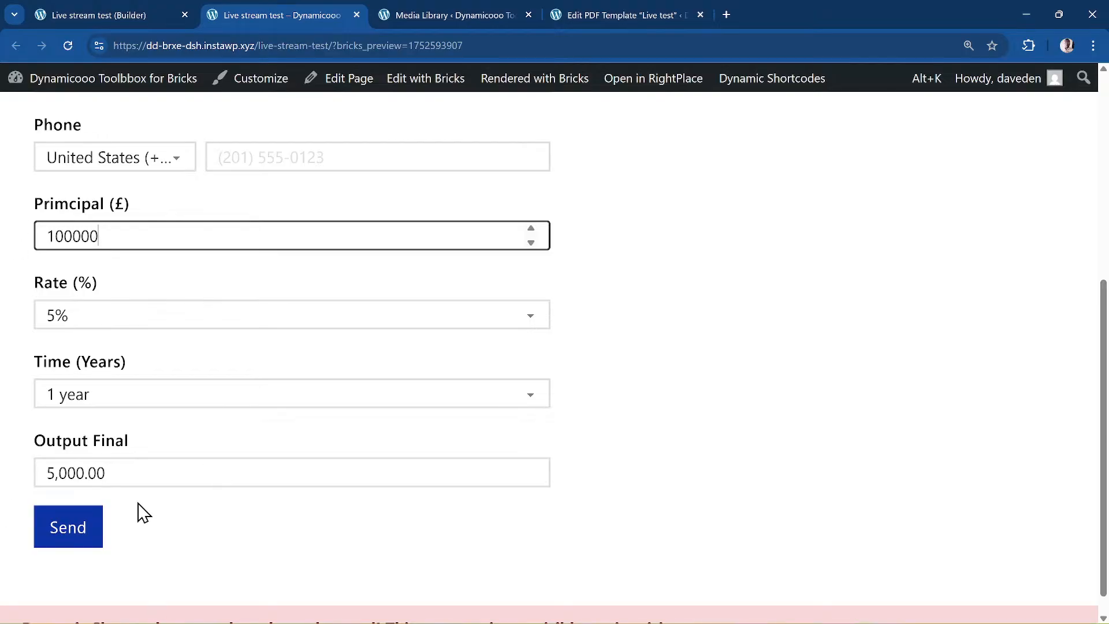
- Back in the builder, add a new form field of type Mirror Field
click(110, 10)
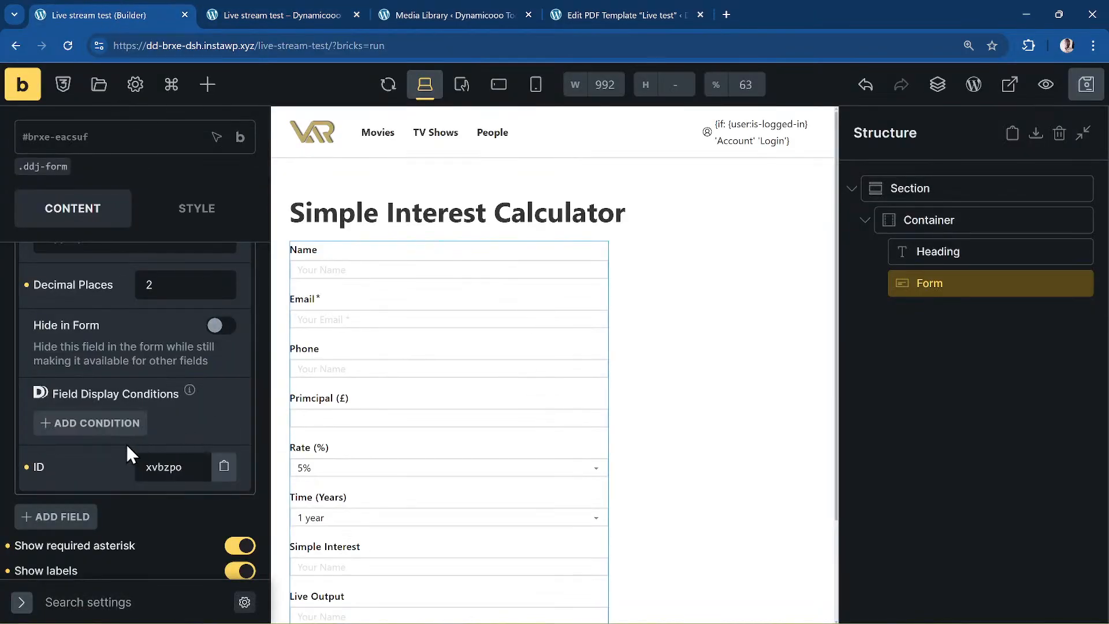
scroll(89, 473, up, 6)
scroll(89, 473, up, 6)
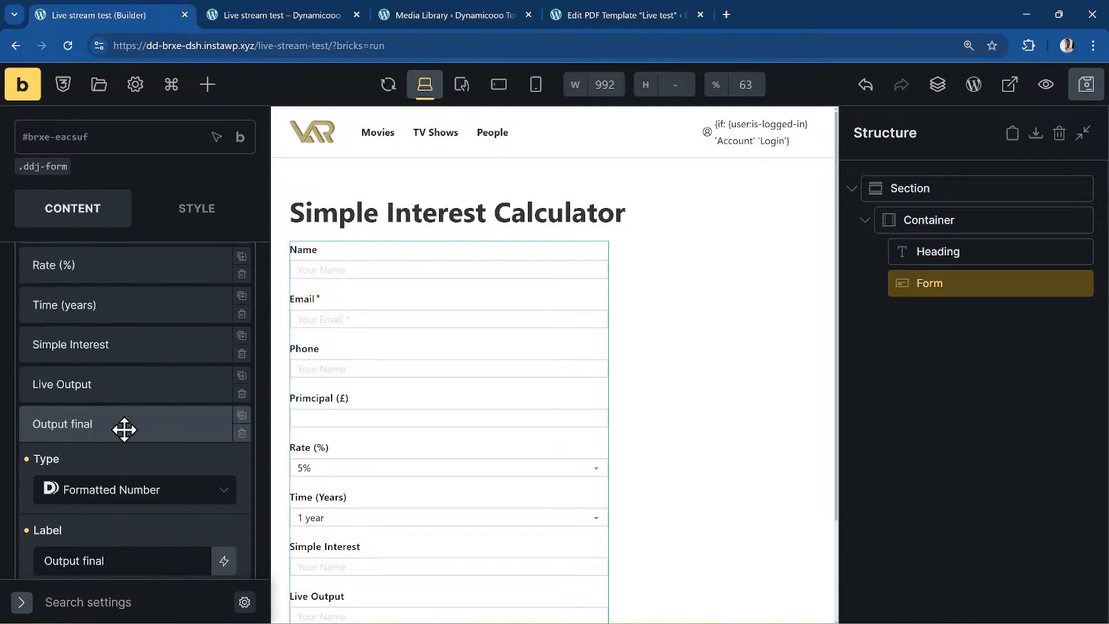
click(122, 430)
click(75, 467)
scroll(123, 427, down, 3)
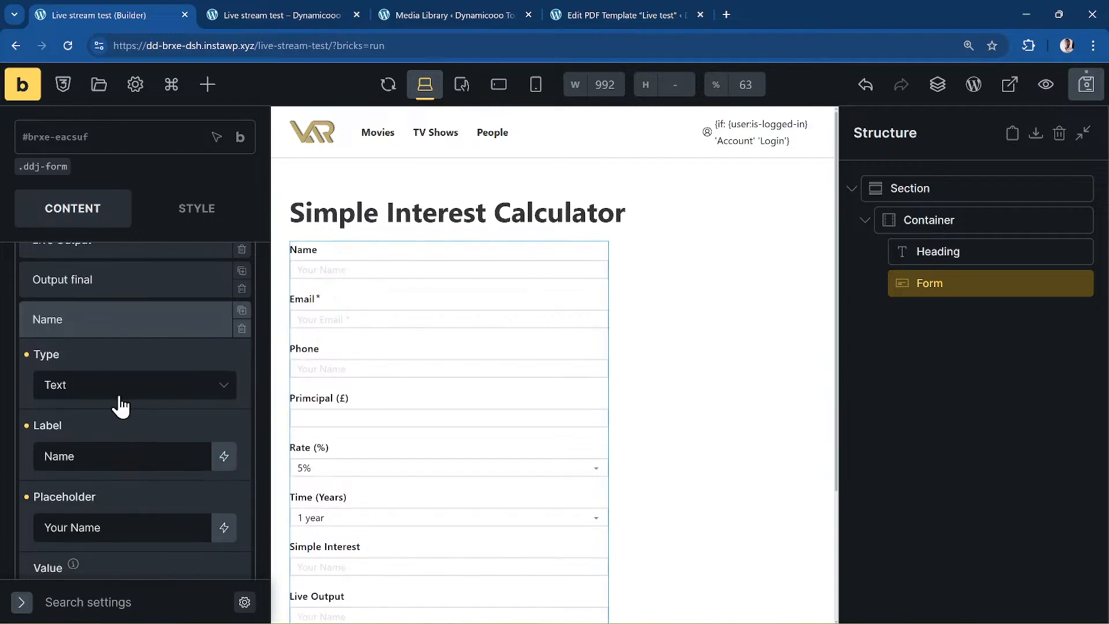
click(123, 385)
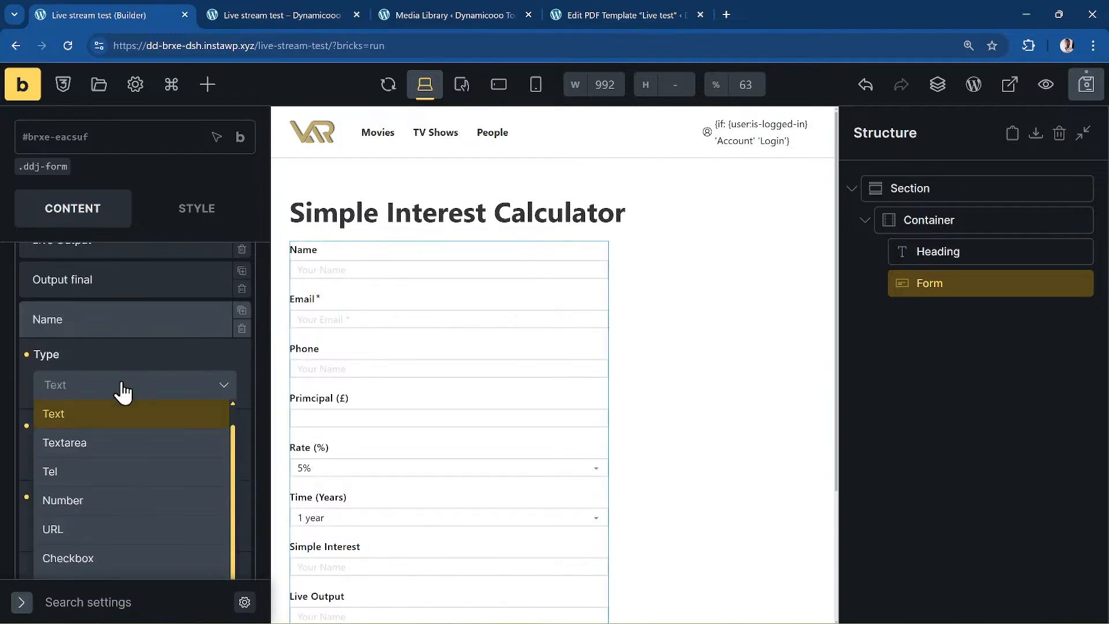
scroll(113, 442, down, 3)
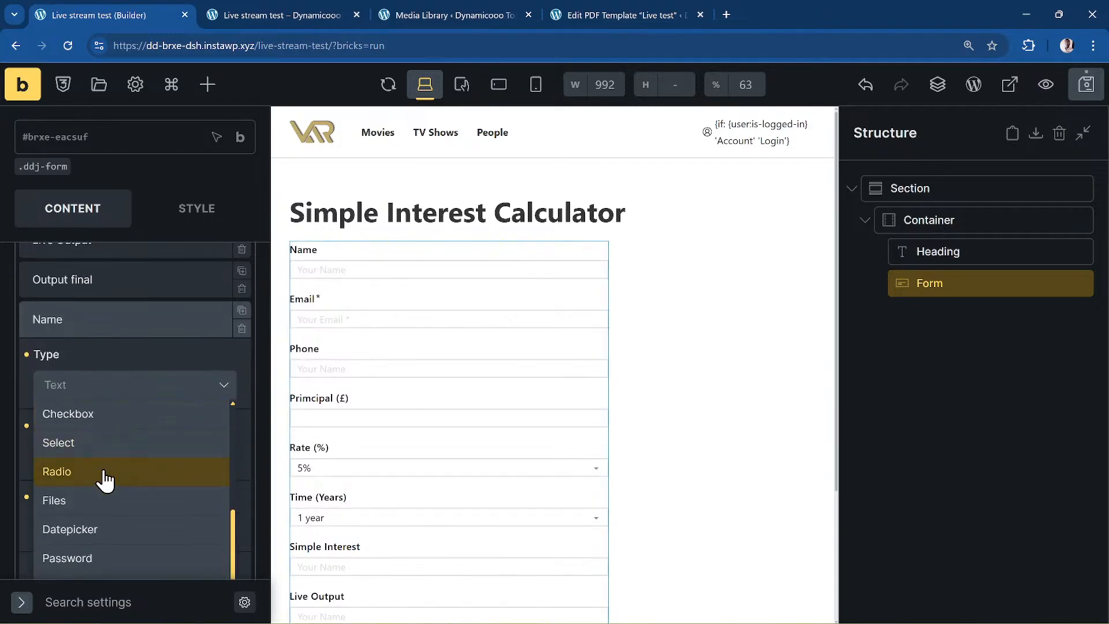
scroll(109, 476, down, 2)
scroll(124, 483, down, 3)
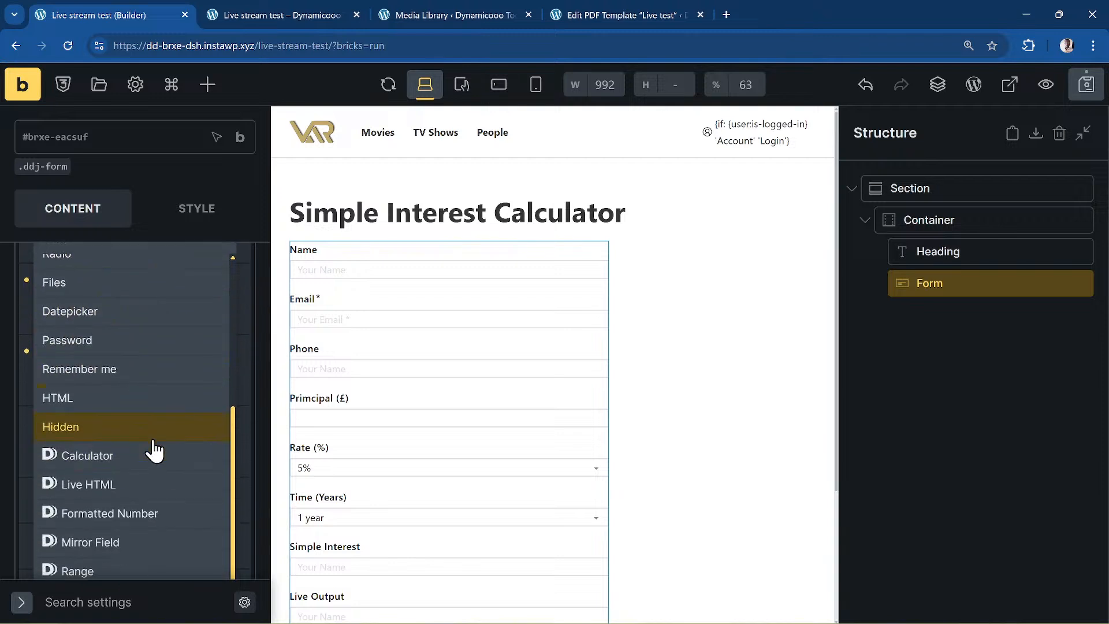
scroll(154, 451, down, 2)
click(149, 472)
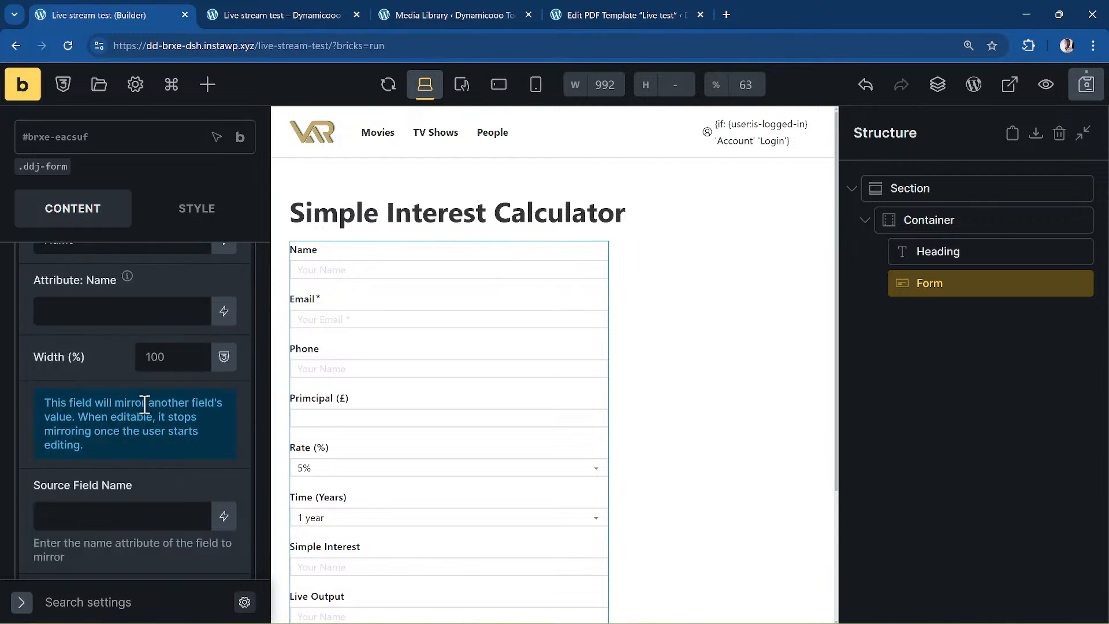
- Label the field Mirror, name it mirror, and set its source field to rate
scroll(141, 404, up, 5)
double_click(139, 387)
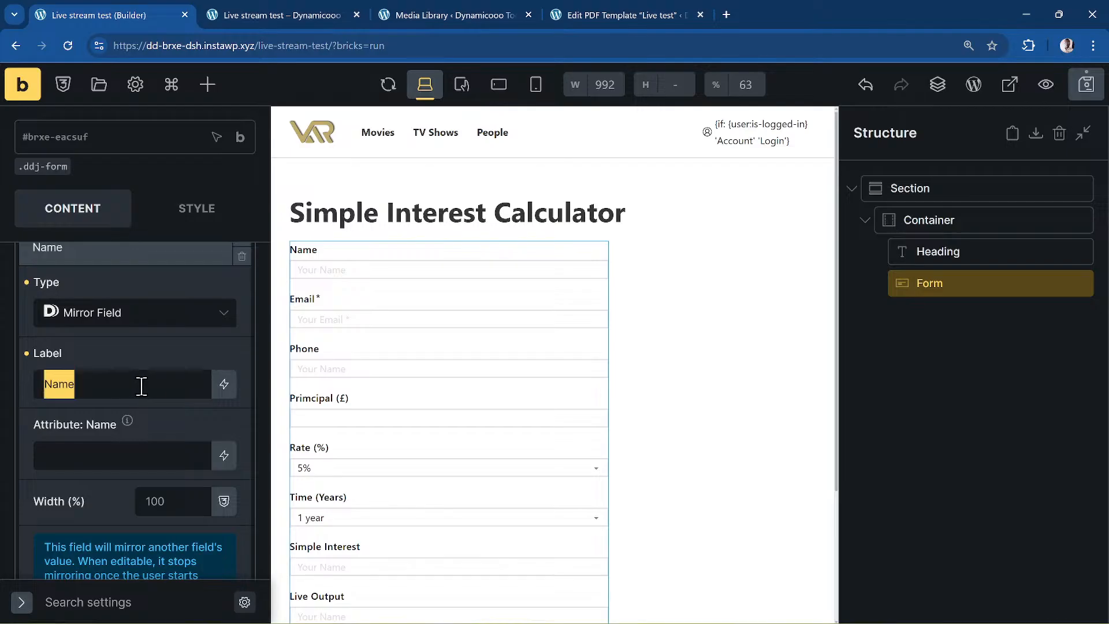
text(Mirror)
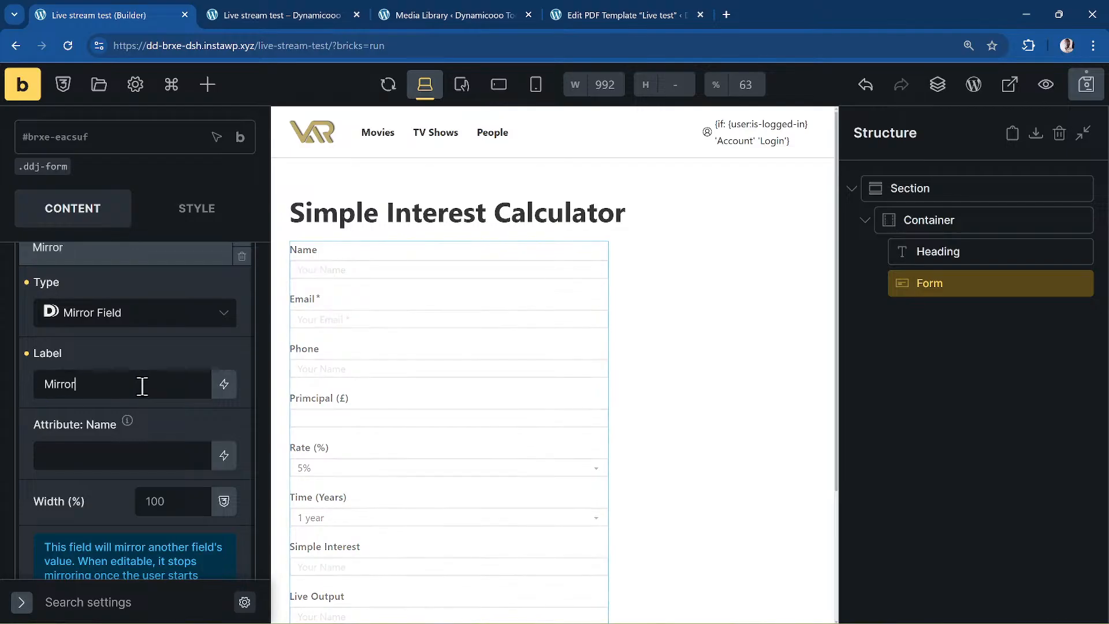
click(167, 454)
text(mirror)
scroll(149, 414, down, 2)
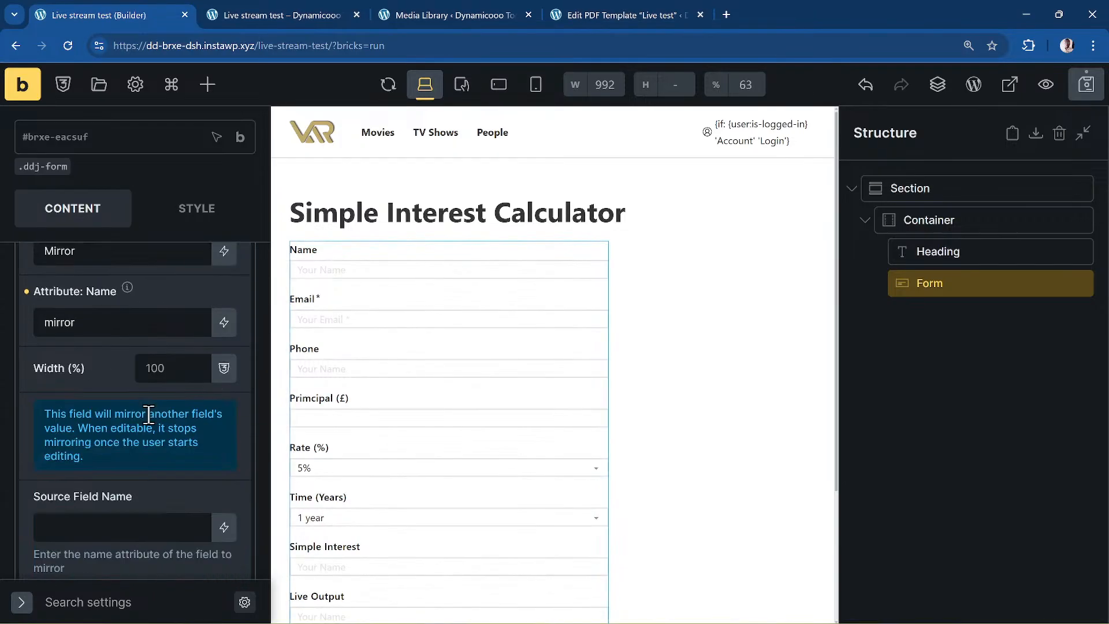
scroll(148, 414, down, 2)
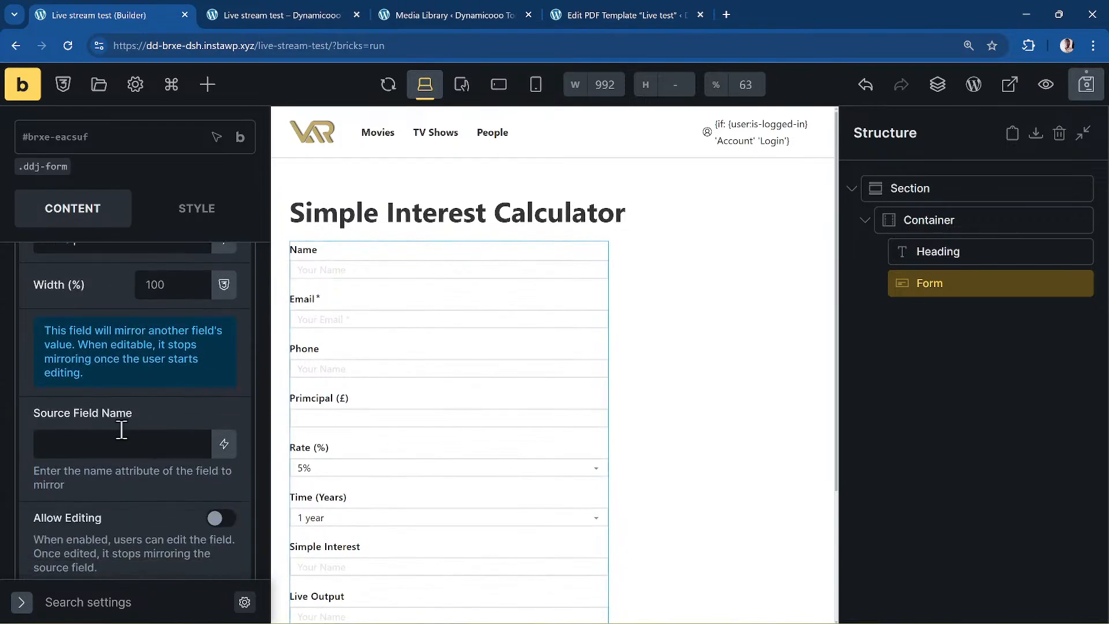
click(66, 440)
text(amount)
key(BackSpace)
key(BackSpace)
key(BackSpace)
key(BackSpace)
key(BackSpace)
text(rate)
scroll(222, 472, down, 4)
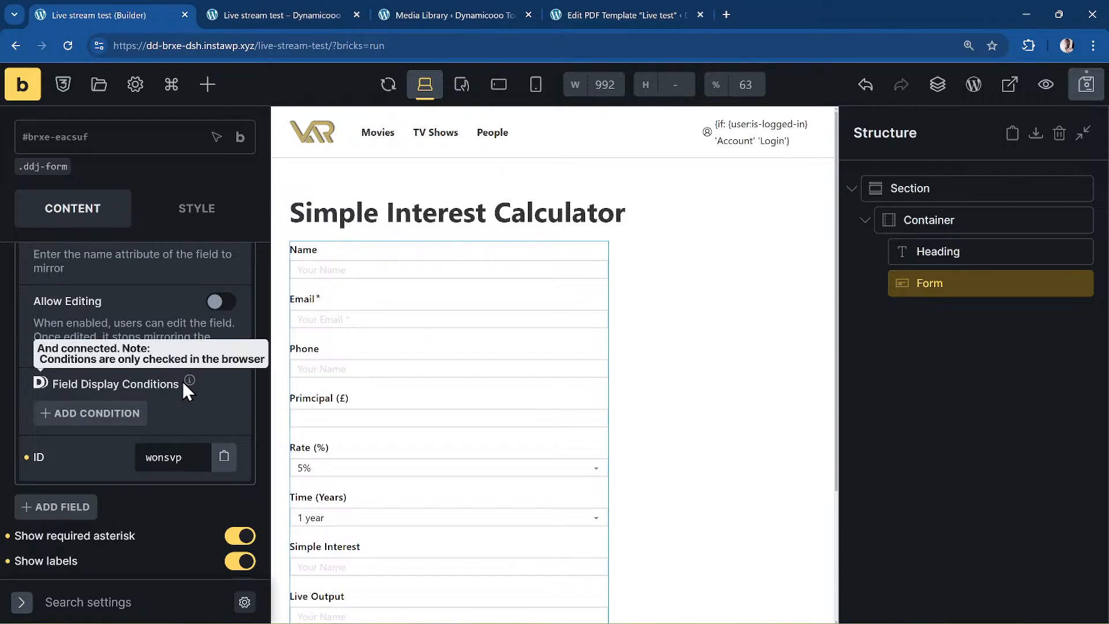
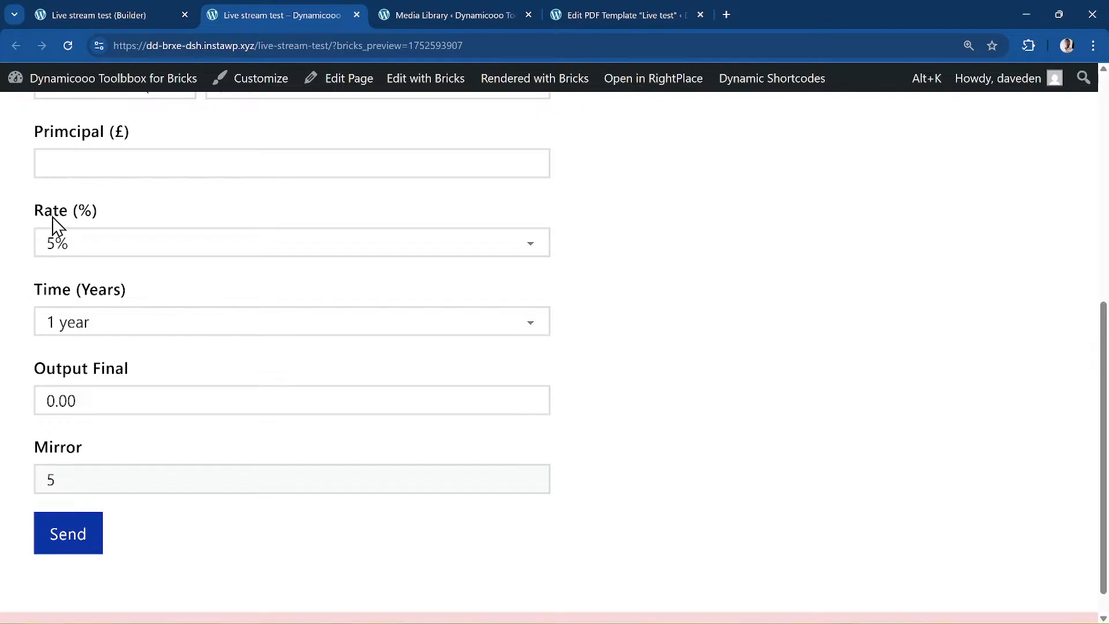
- Choose 10% in the preview form's Rate dropdown so Mirror reads 10
click(106, 247)
click(112, 300)
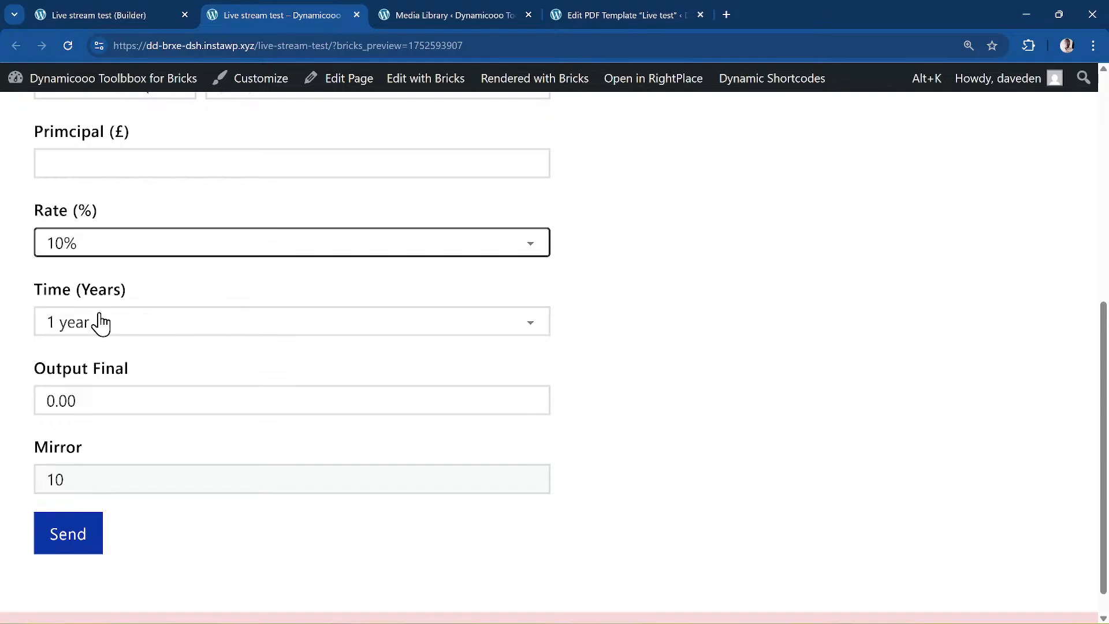
- Inspect the Rate select in DevTools to see option values 5, 10, 20, 25, then close DevTools
right_click(71, 246)
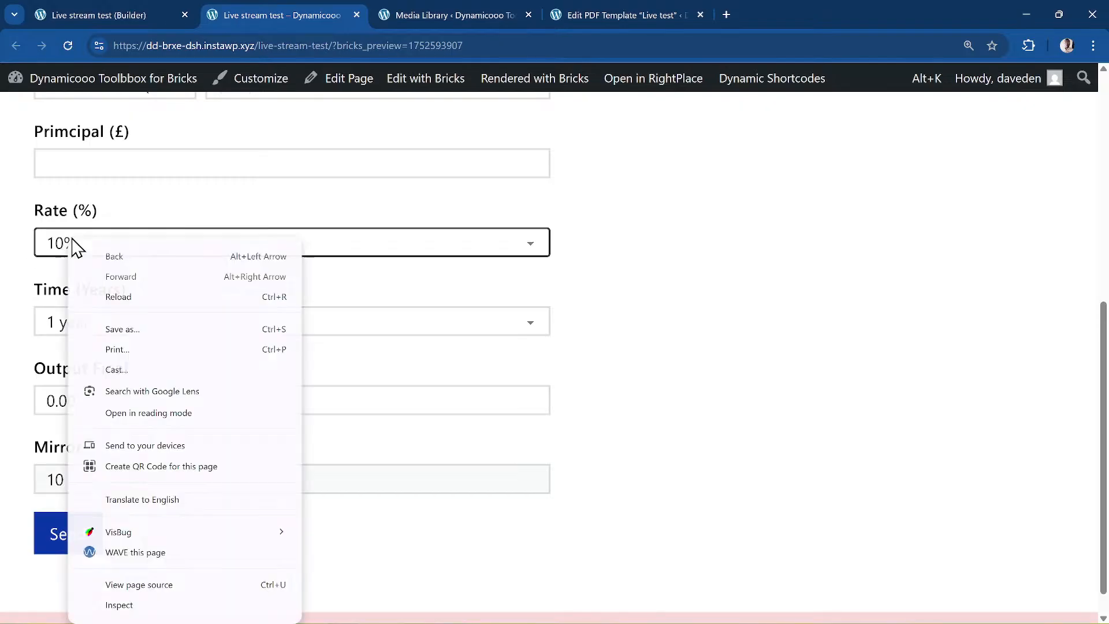
click(181, 611)
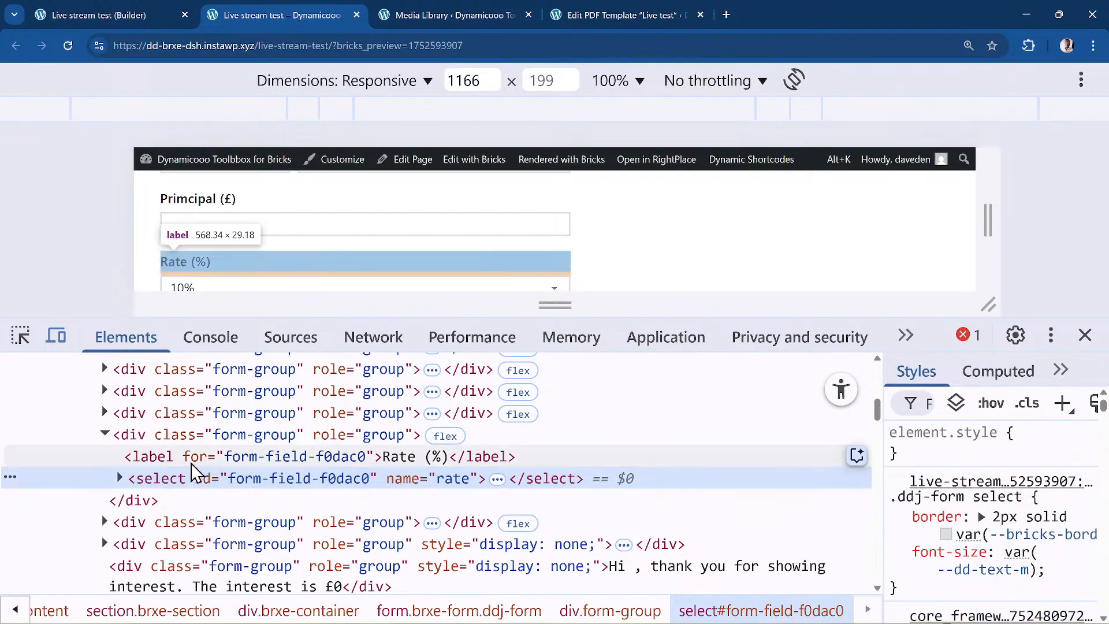
click(120, 478)
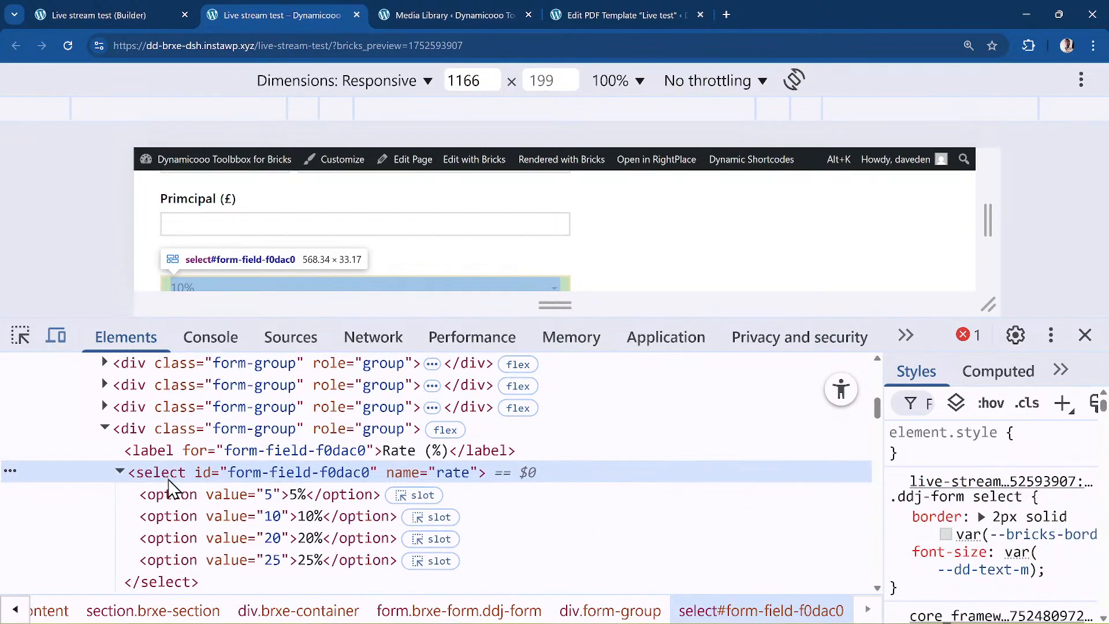
scroll(173, 456, down, 1)
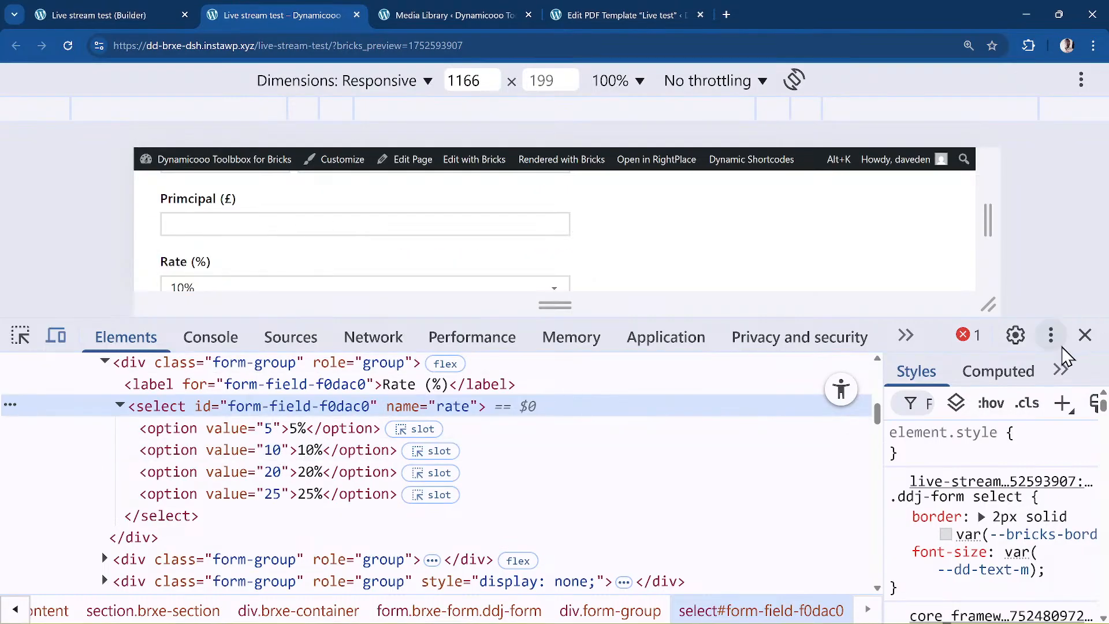
click(1084, 335)
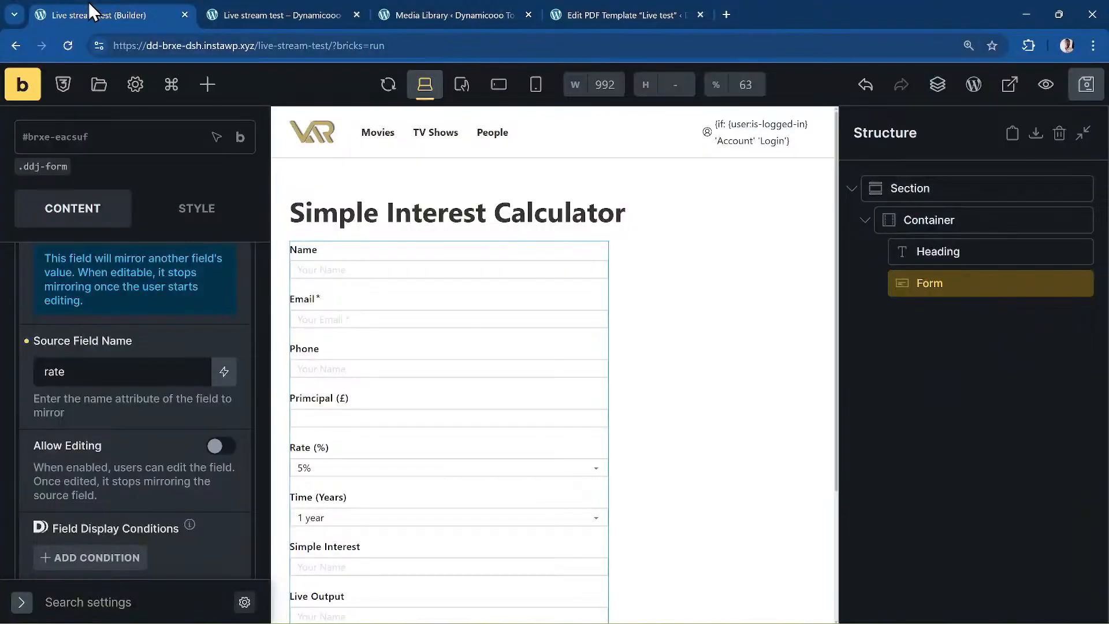
- Change the Mirror field's type to Dynamic Select
scroll(209, 391, up, 6)
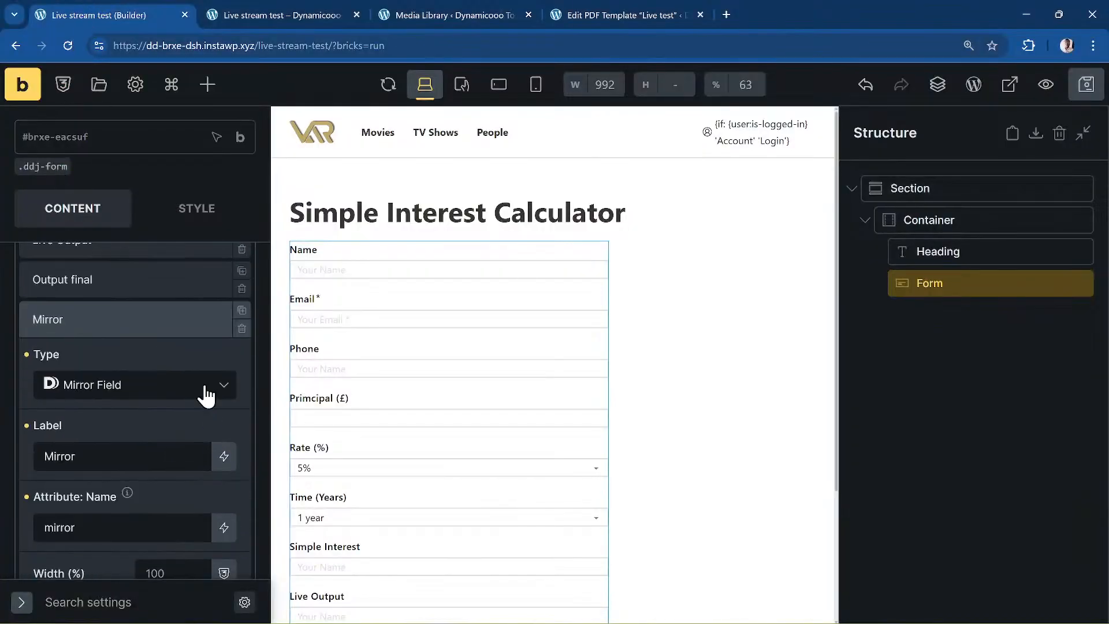
click(170, 386)
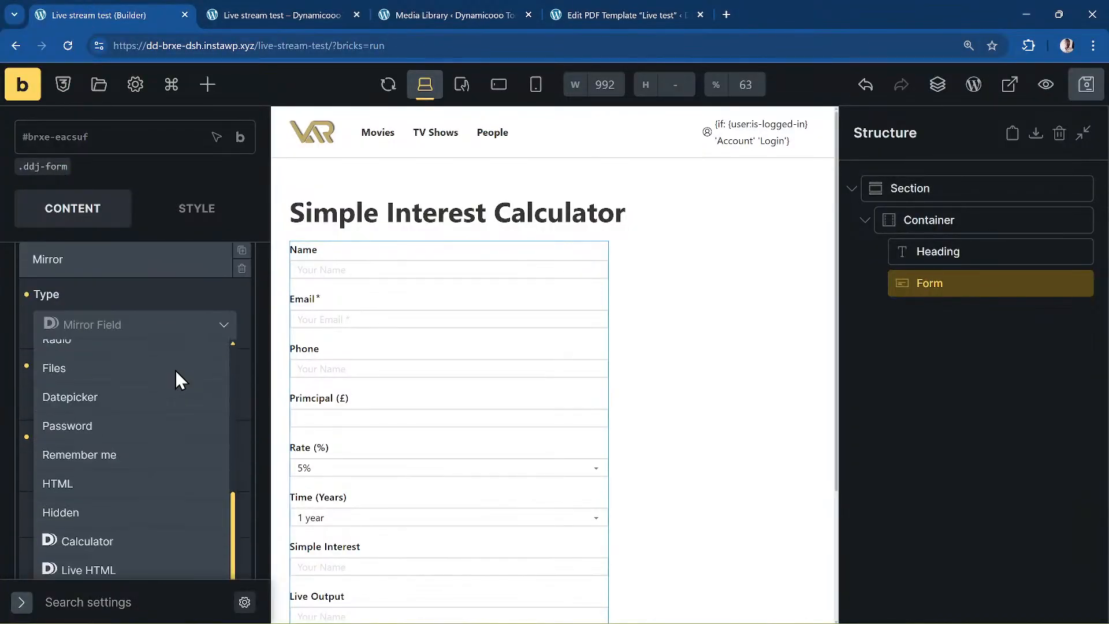
scroll(175, 372, down, 4)
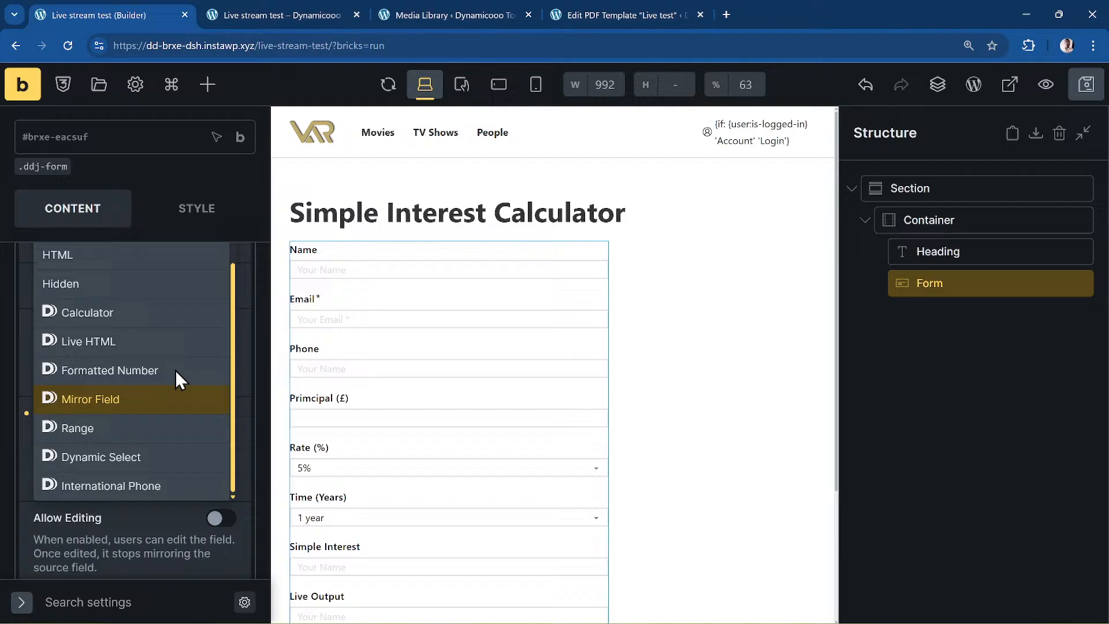
click(110, 459)
scroll(116, 410, up, 3)
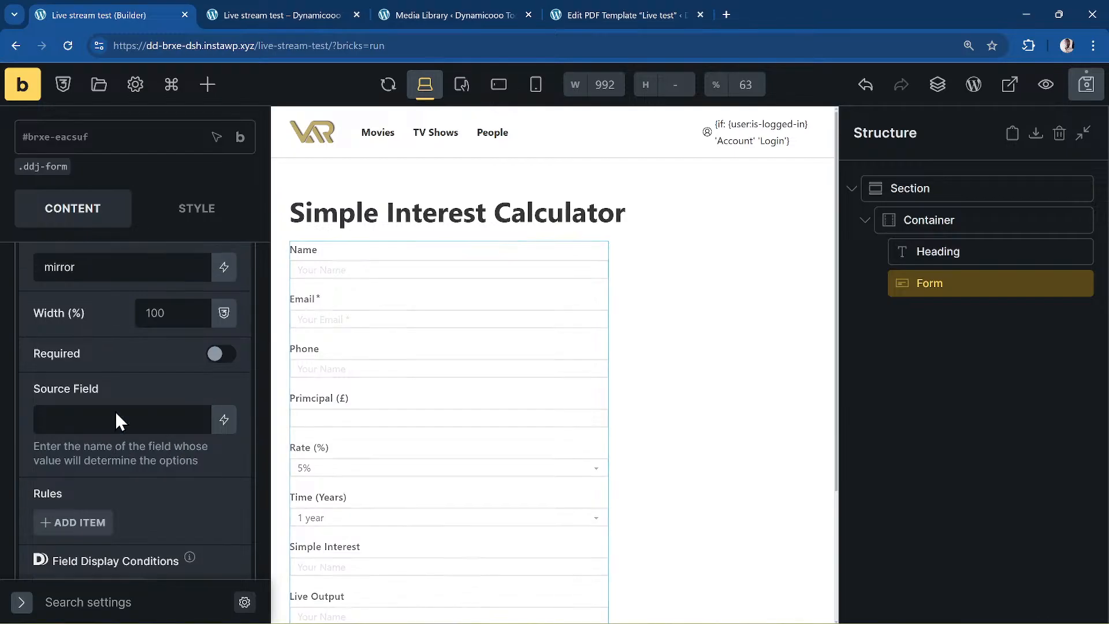
click(501, 13)
- Open the Toolbox Form Test page from the quick-search palette's Pages list
click(279, 12)
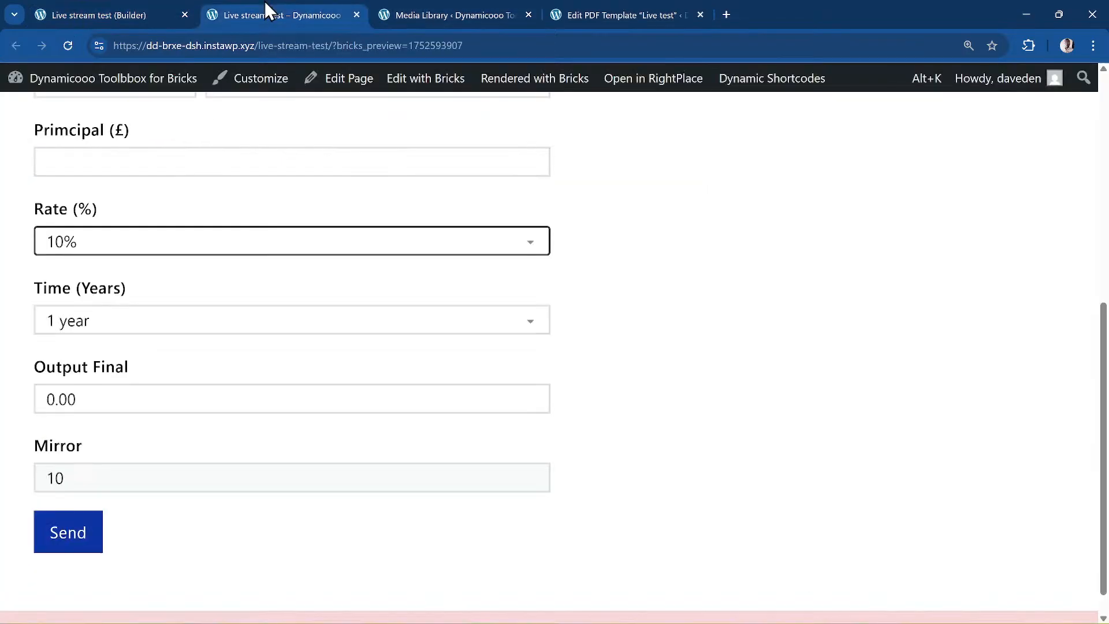
click(711, 329)
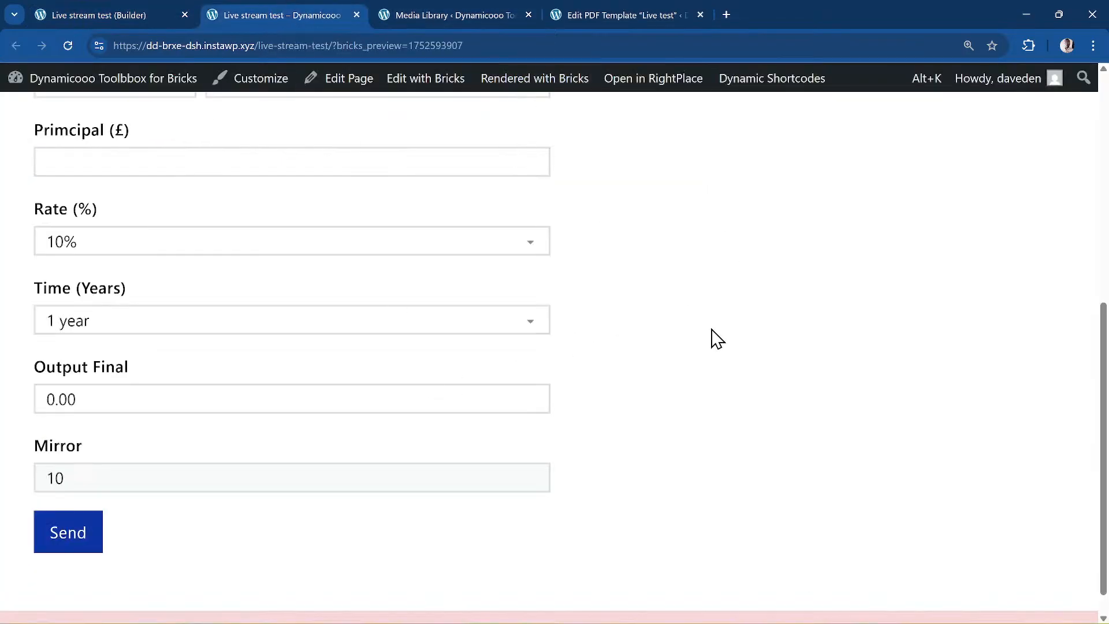
key(alt+k)
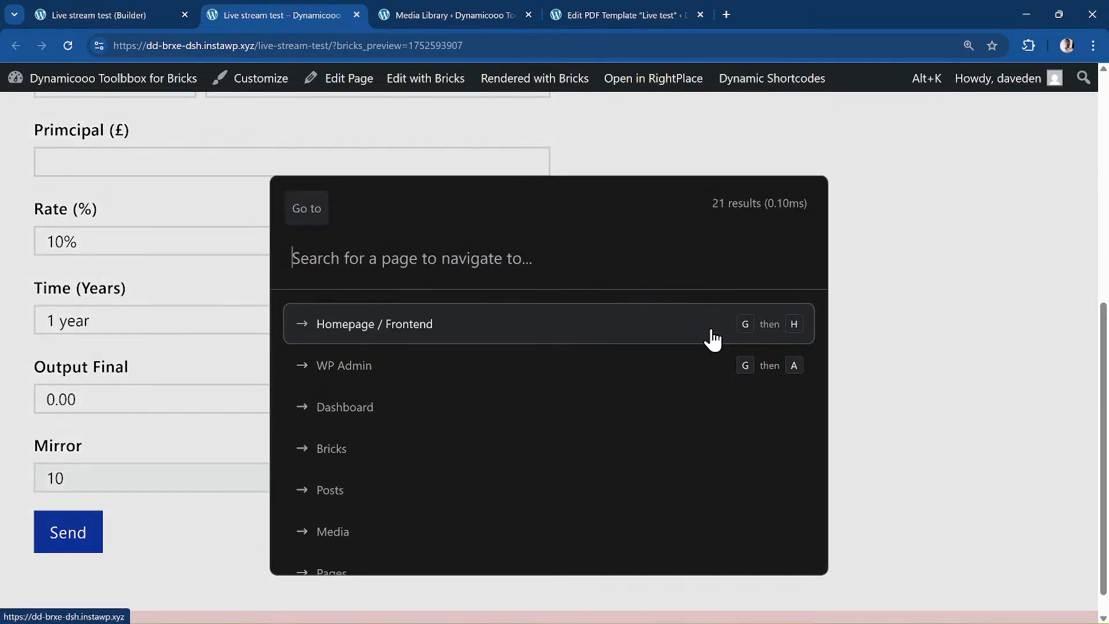
key(Escape)
key(Escape)
key(p)
key(t)
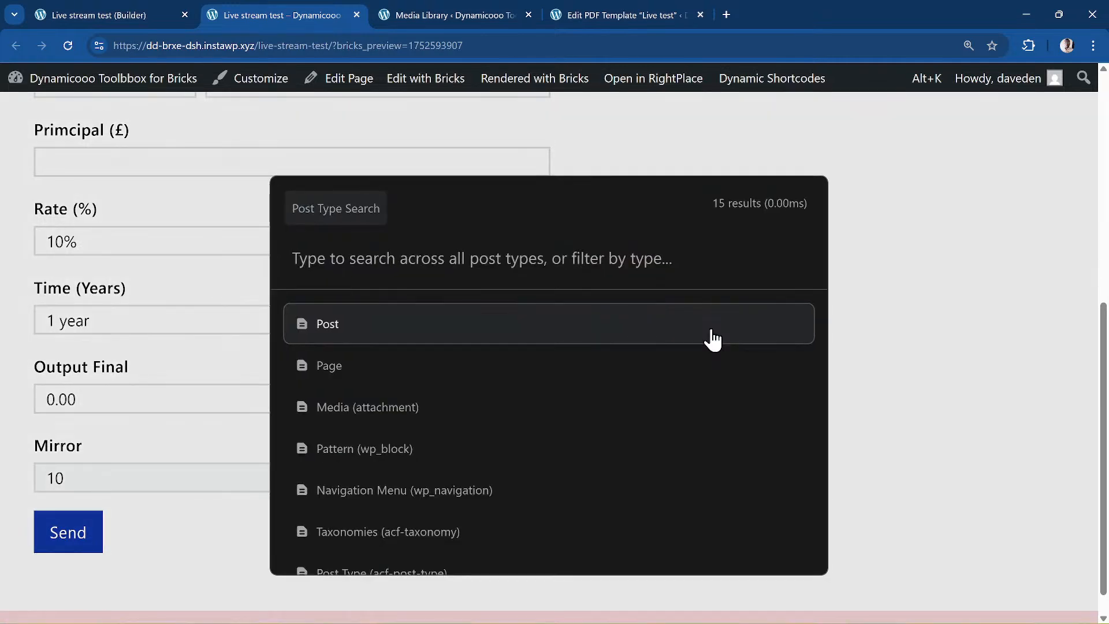
key(Down)
key(Return)
key(Down)
key(Down)
key(Down)
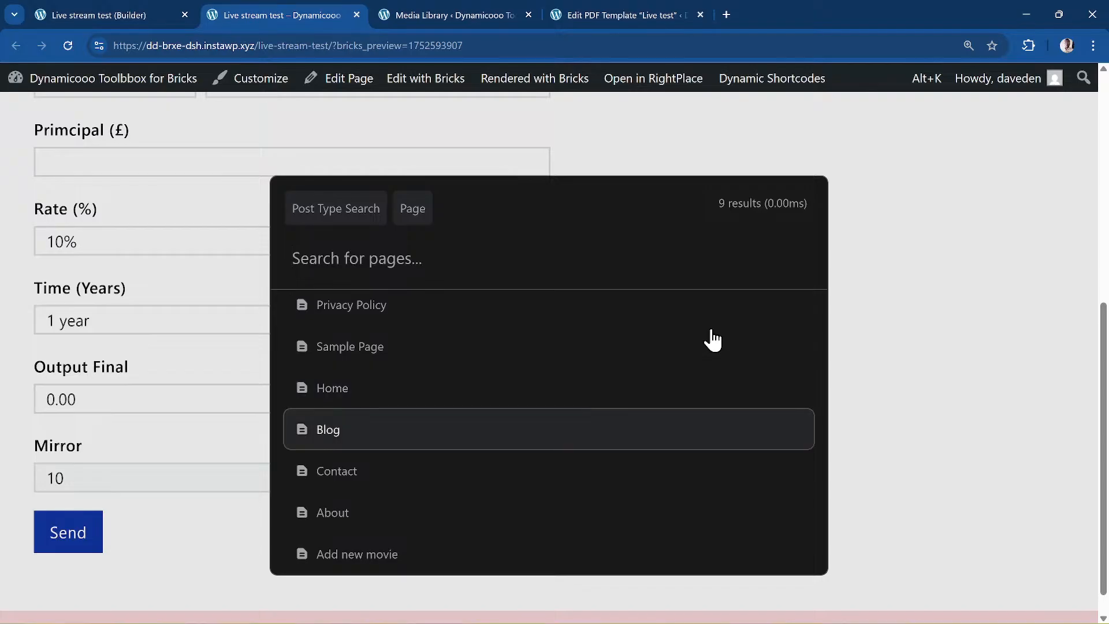
key(Up)
key(Up)
key(Up)
key(Down)
key(Down)
key(Down)
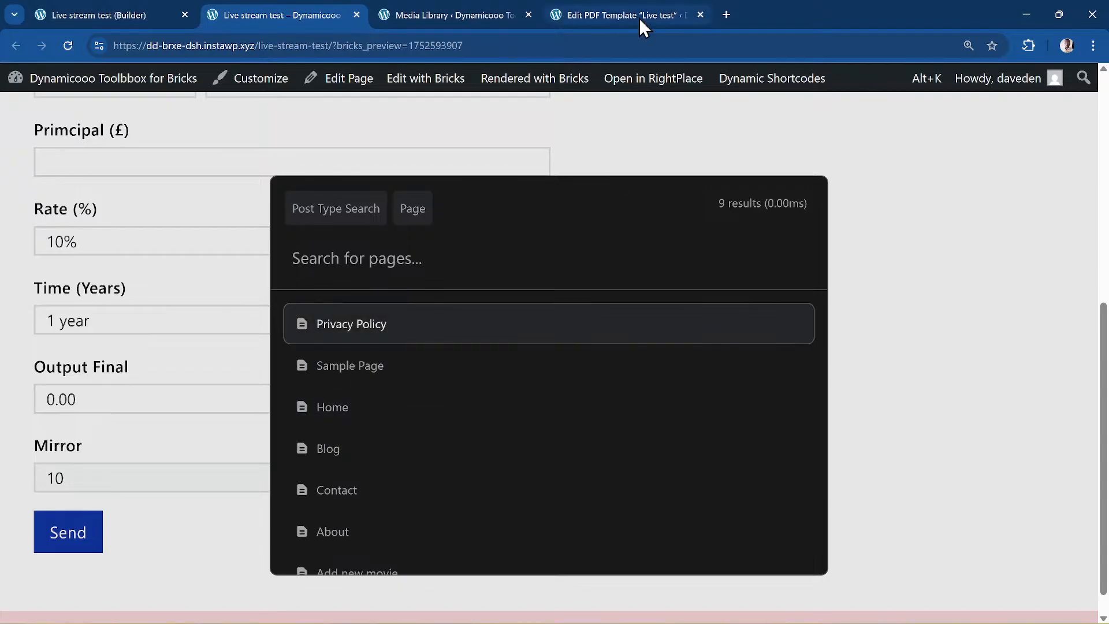
key(Up)
key(Up)
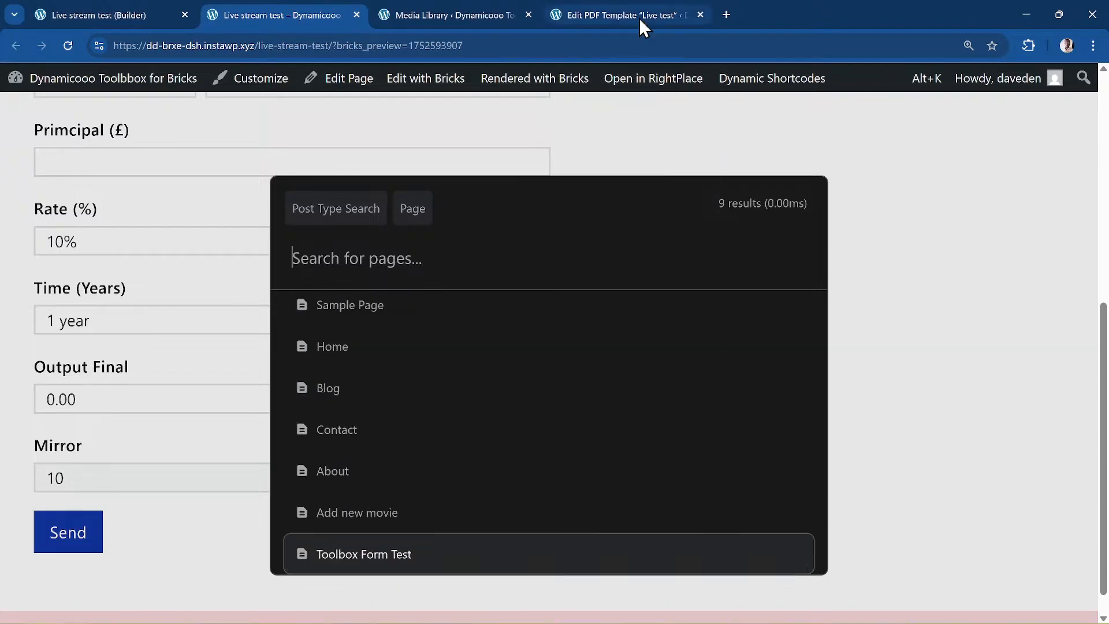
key(Return)
key(Return)
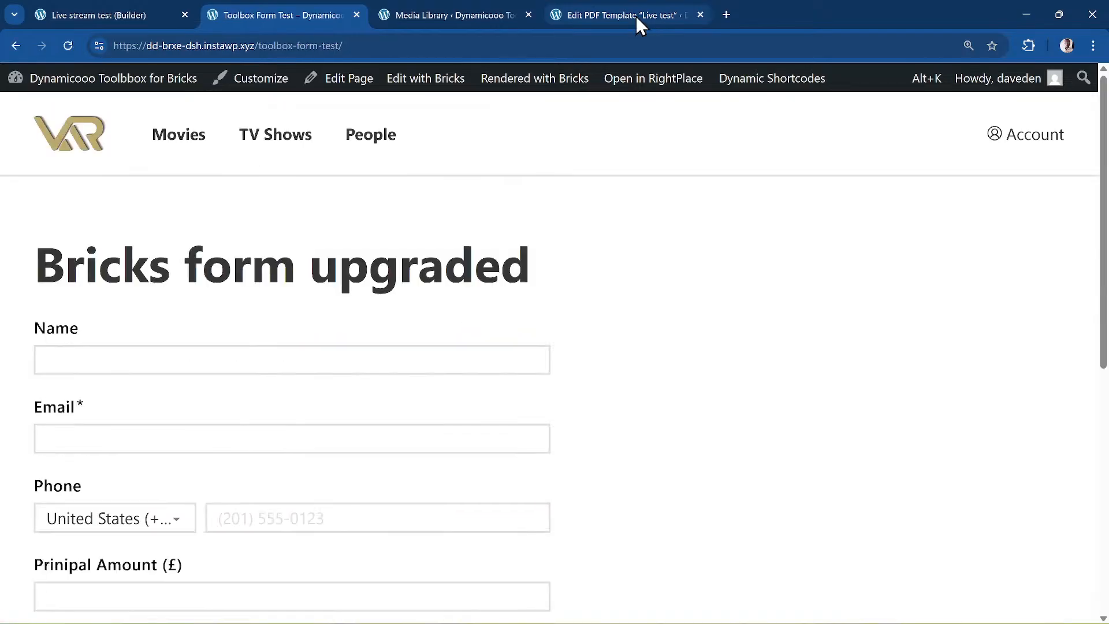
- Pick Comedy, then Drama as Genre; Drama limits Movie to F1 and Marked Men
scroll(168, 307, down, 3)
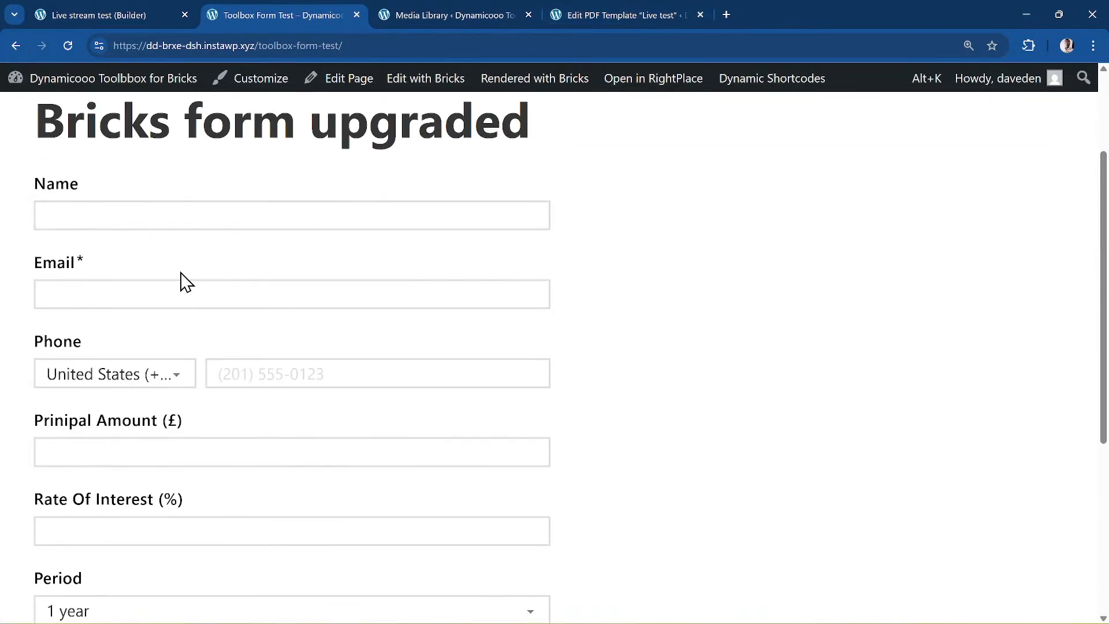
scroll(192, 285, down, 5)
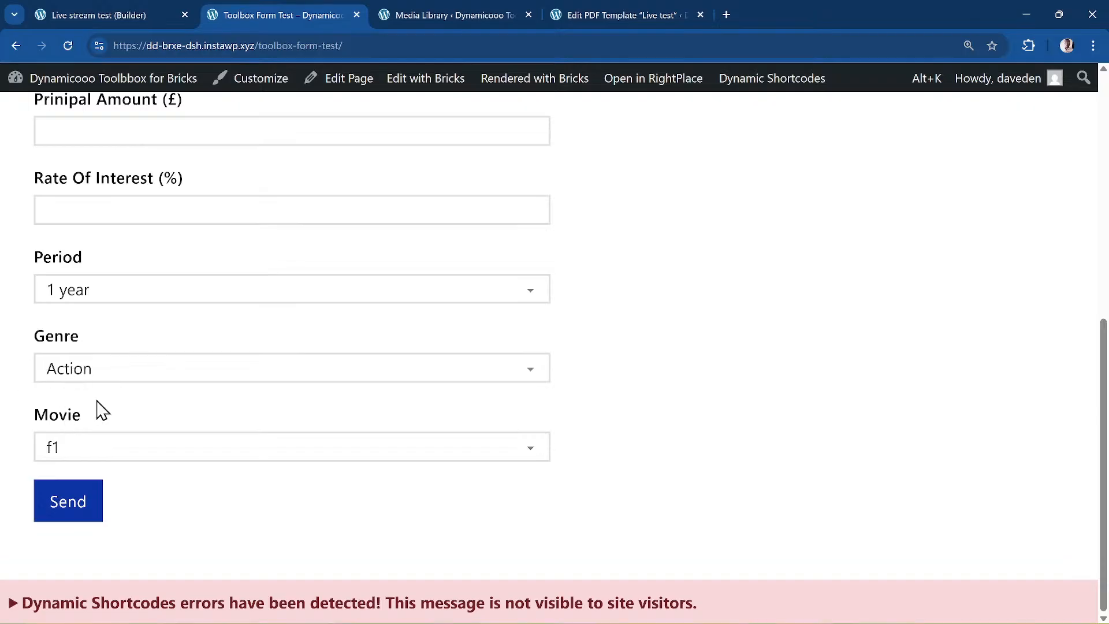
click(92, 374)
click(113, 432)
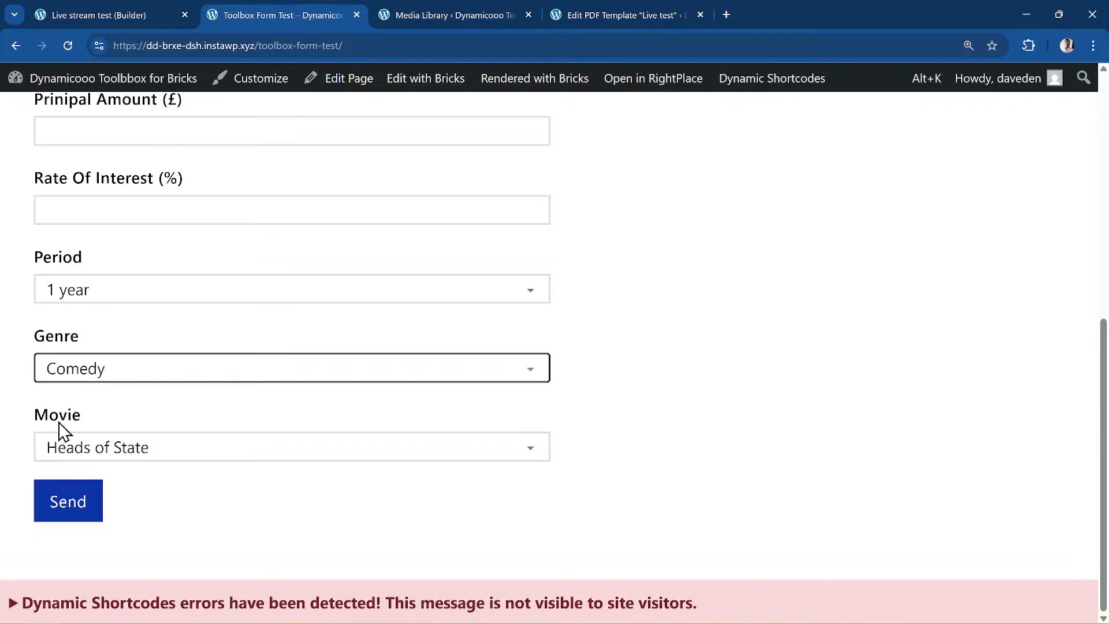
click(115, 455)
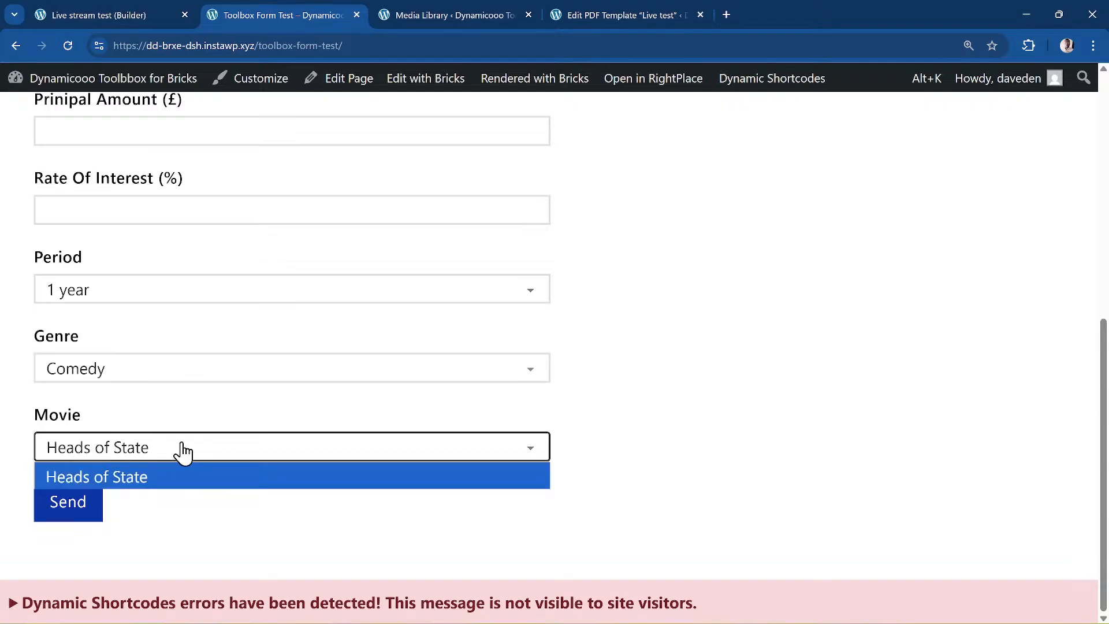
click(143, 376)
click(70, 454)
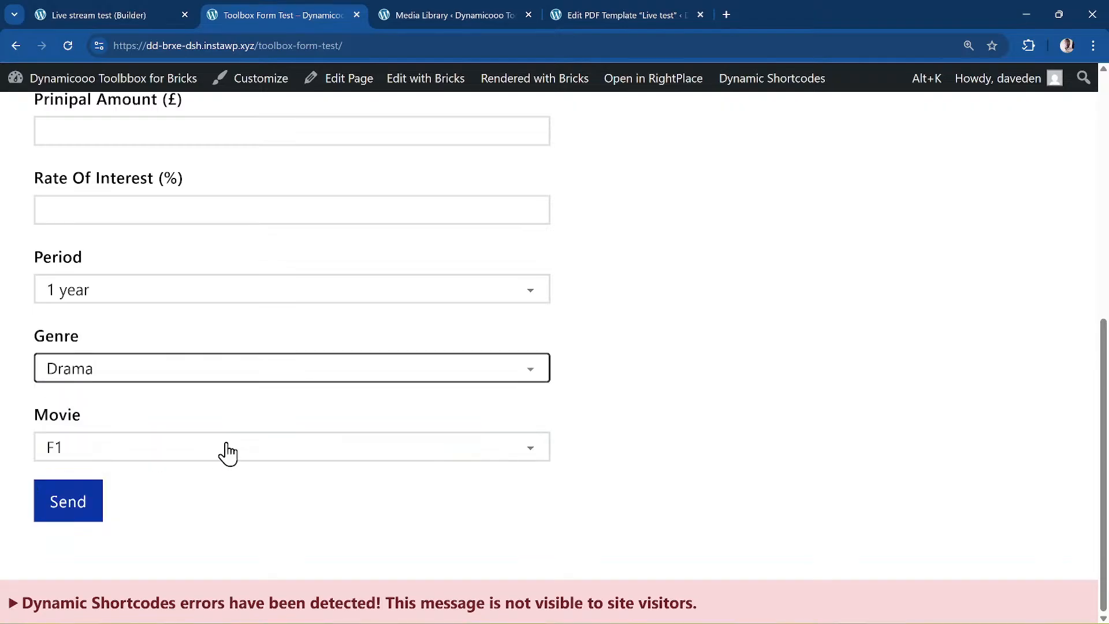
click(81, 449)
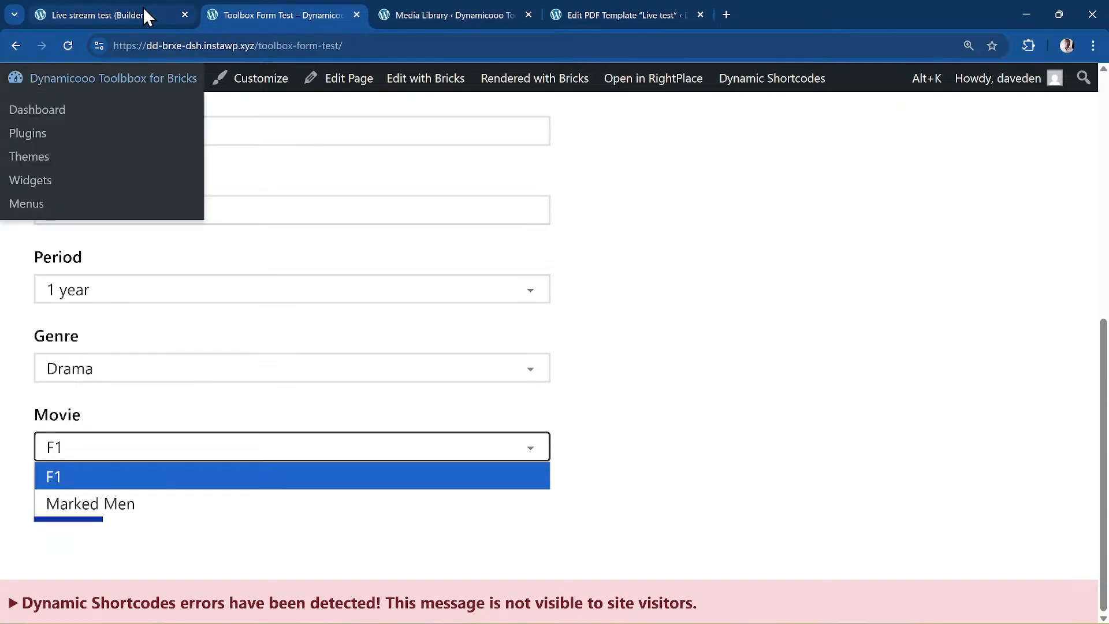
- Keep the field type Dynamic Select and relabel the field 'Second select'
click(114, 21)
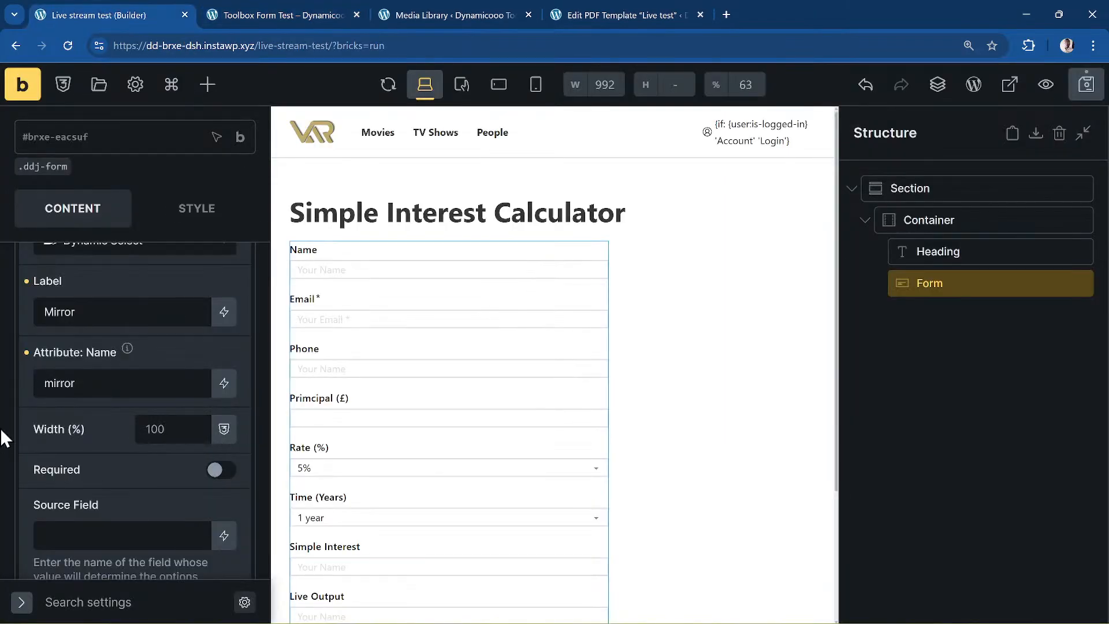
scroll(87, 445, up, 3)
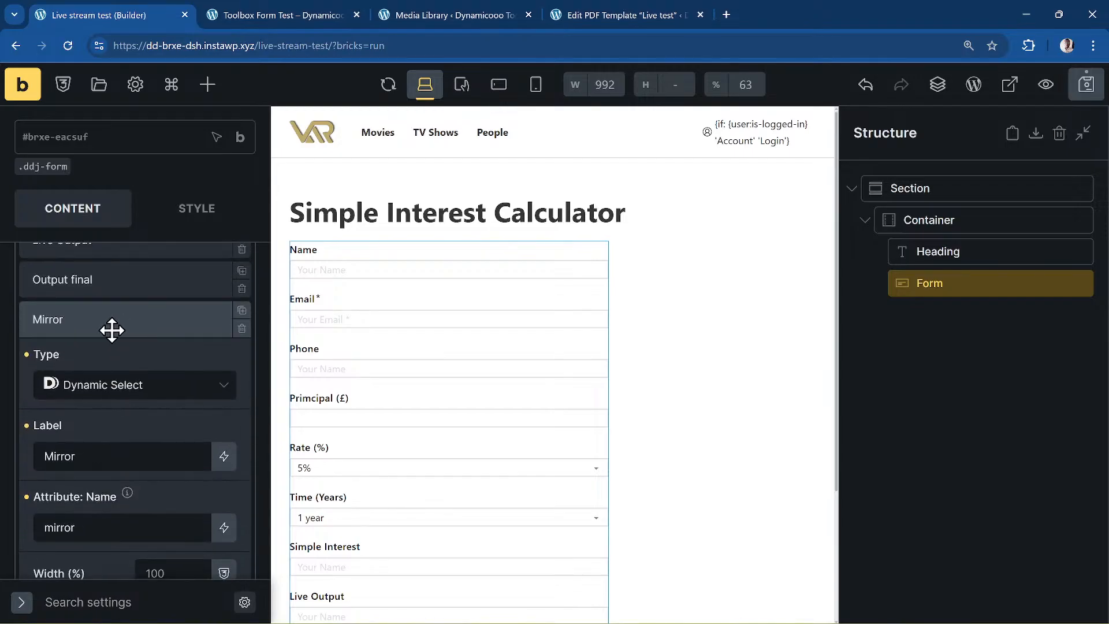
click(162, 384)
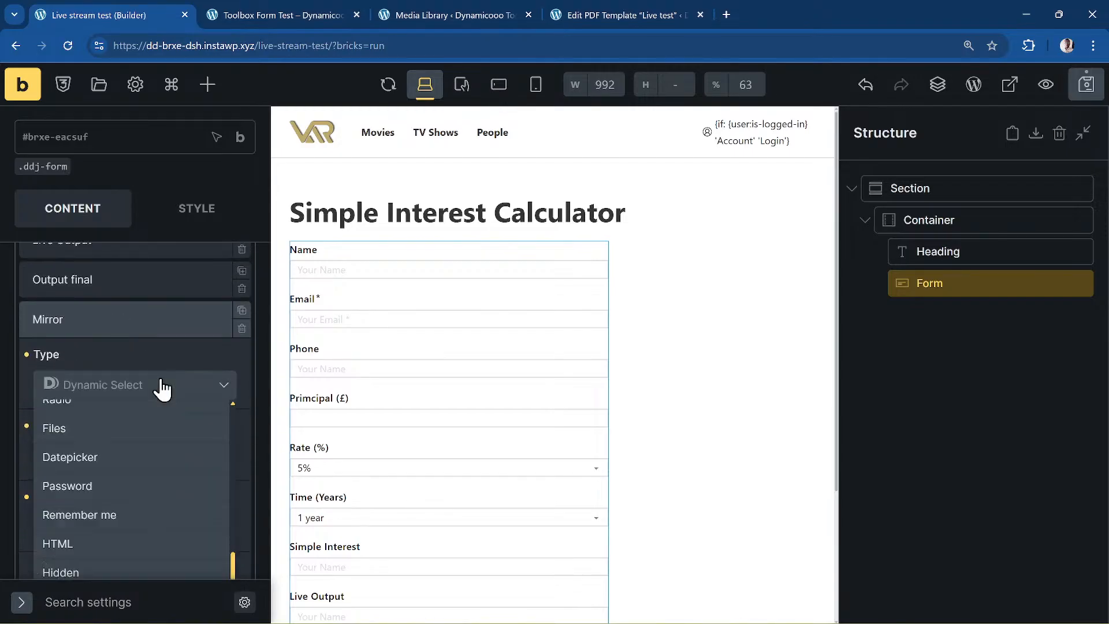
click(162, 388)
scroll(136, 397, down, 5)
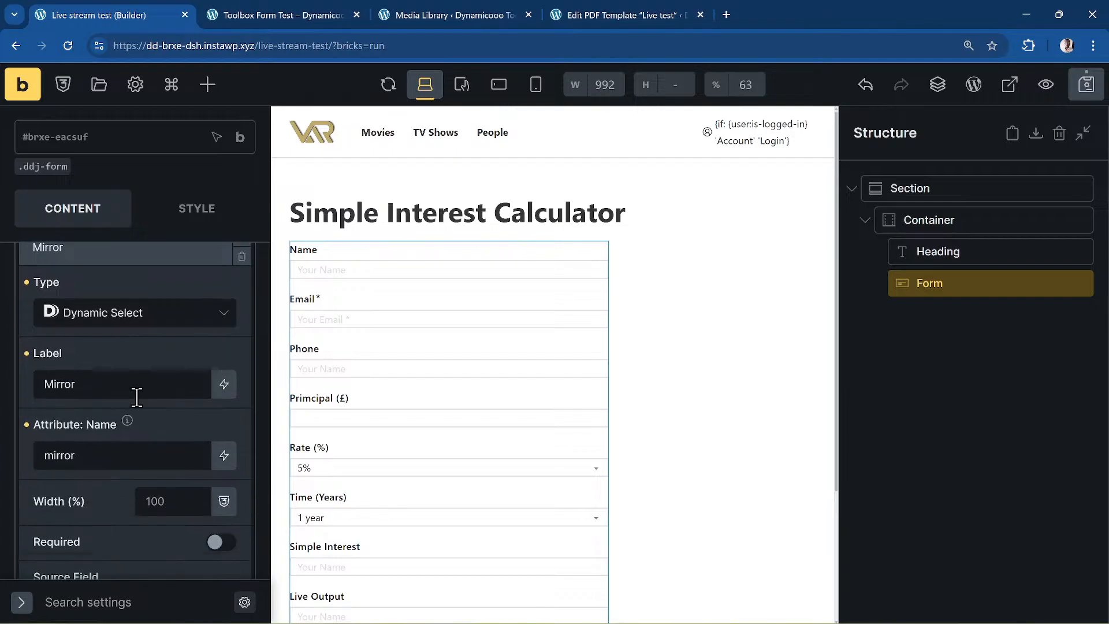
scroll(107, 387, up, 1)
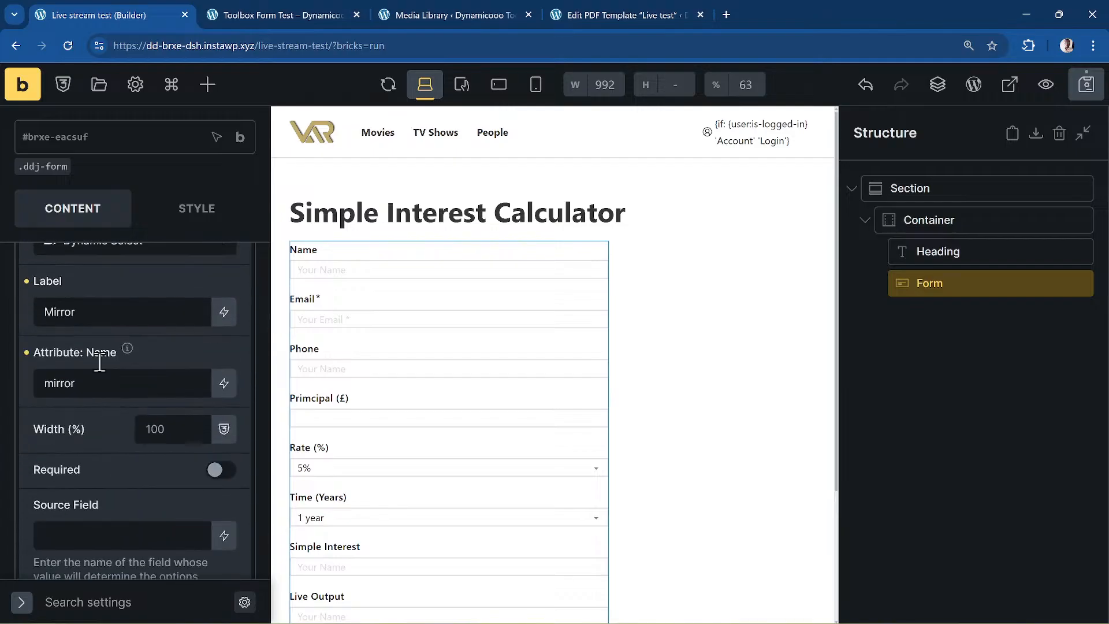
double_click(96, 323)
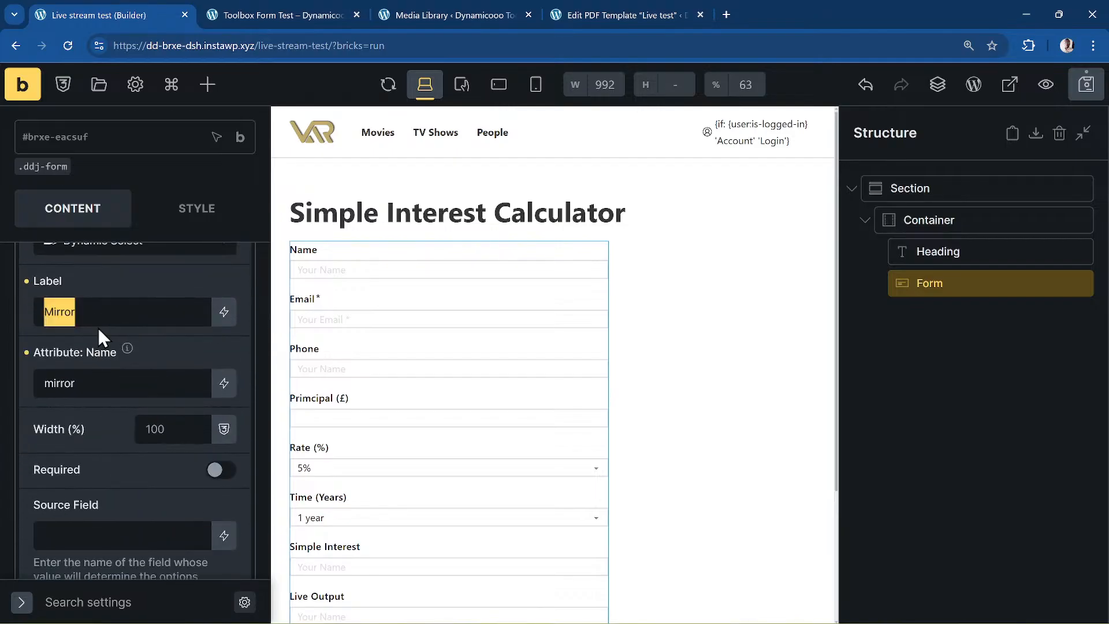
text(S)
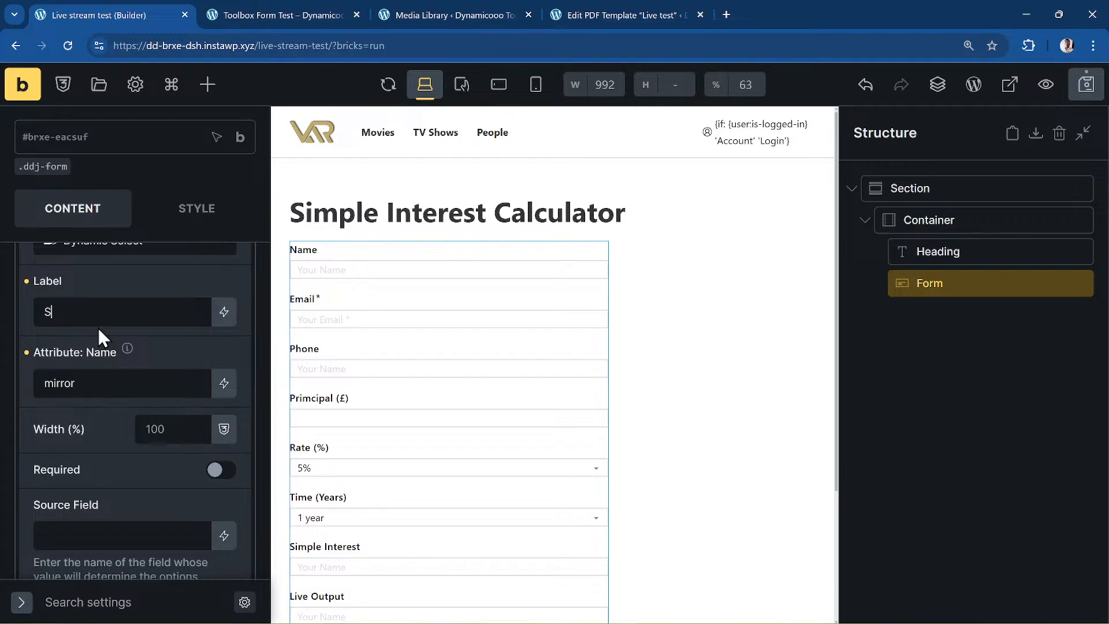
text(econd selet)
key(BackSpace)
text(ct)
- Set the select field's Source Field to rate
scroll(98, 327, down, 6)
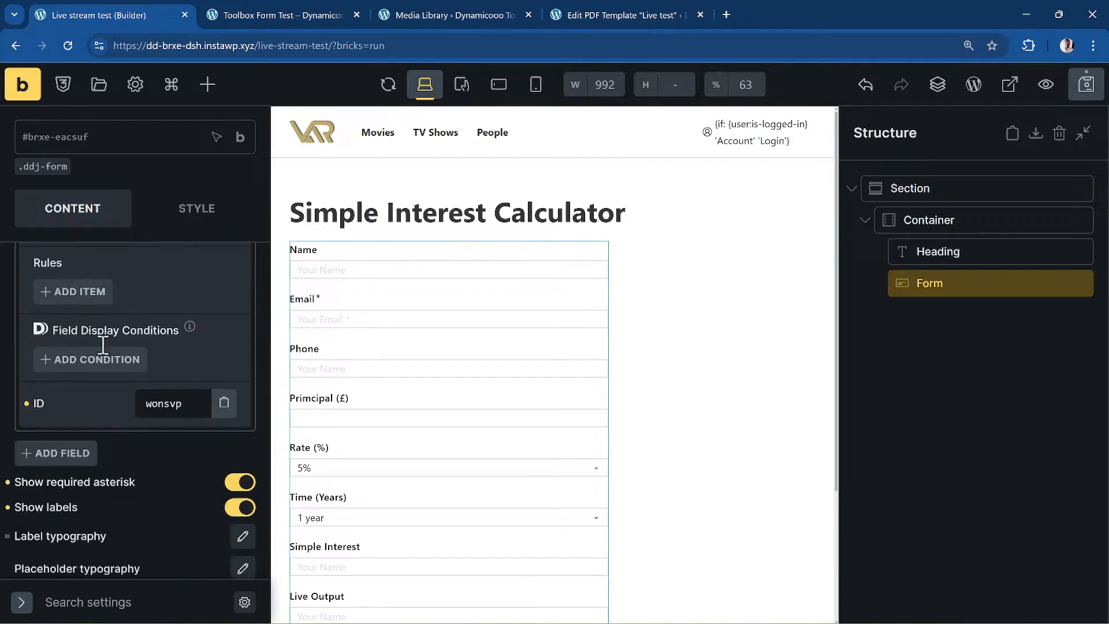
scroll(103, 345, down, 1)
scroll(35, 362, up, 3)
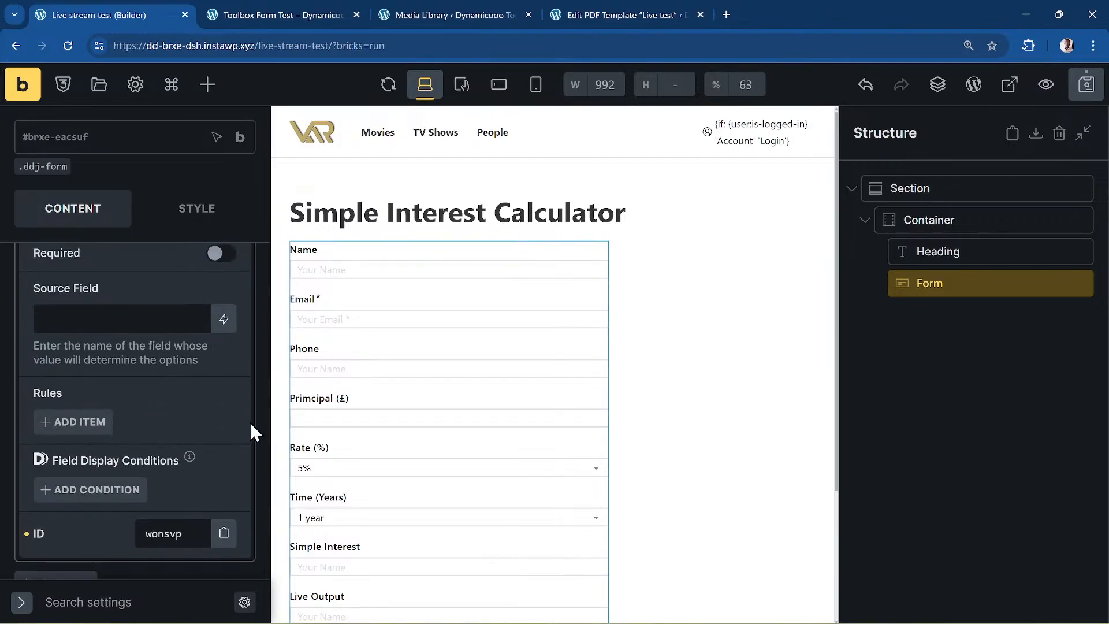
scroll(242, 427, up, 3)
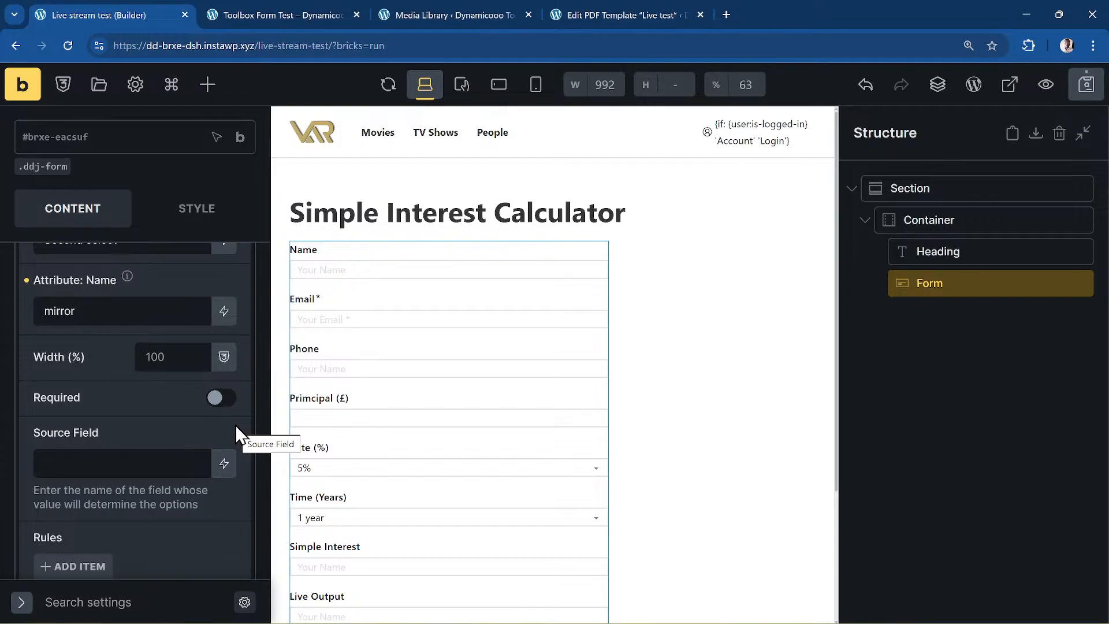
scroll(234, 424, down, 1)
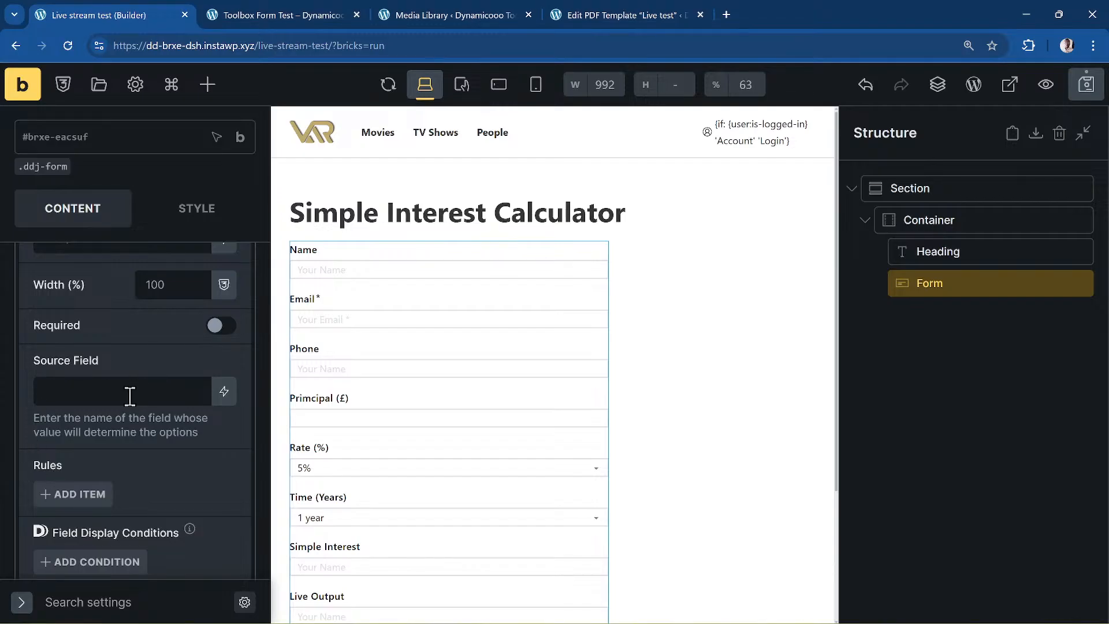
scroll(130, 396, up, 10)
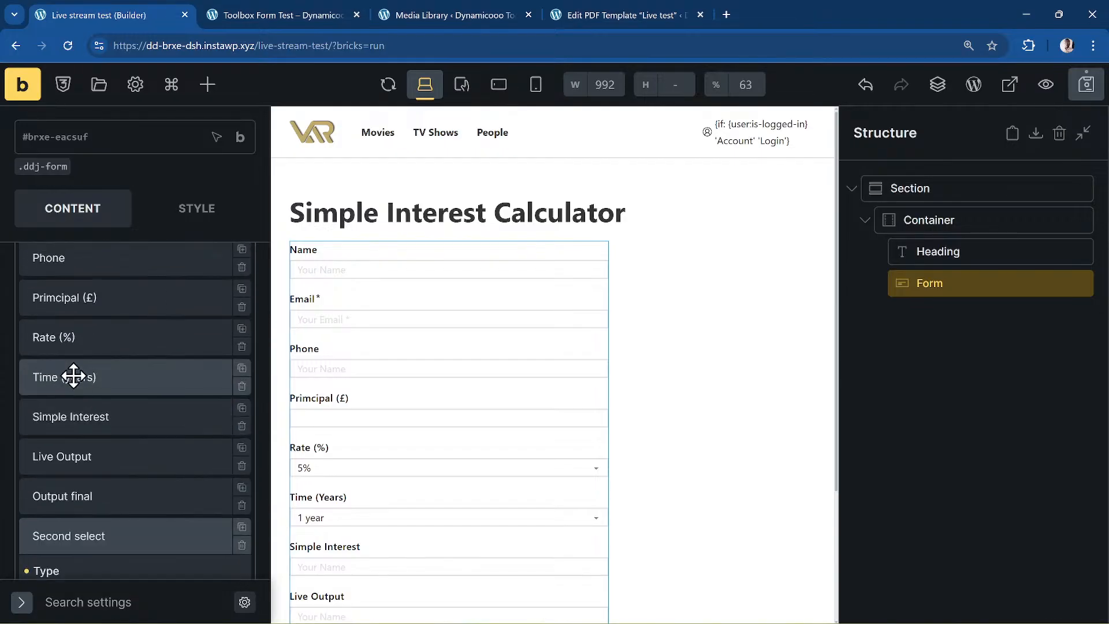
scroll(124, 405, down, 6)
scroll(133, 422, down, 2)
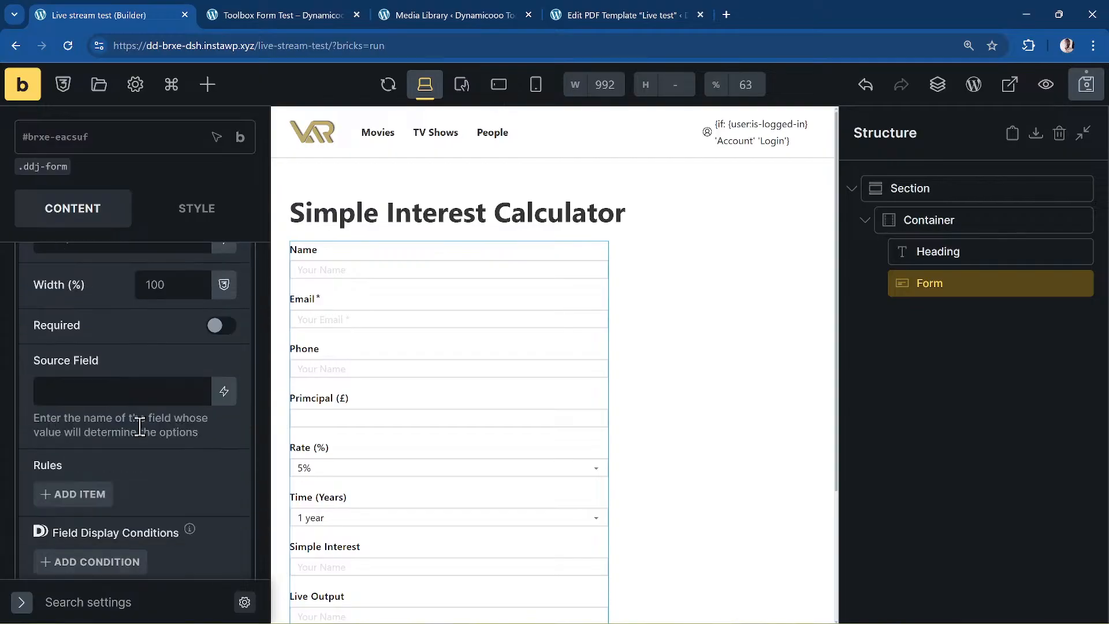
text(ate)
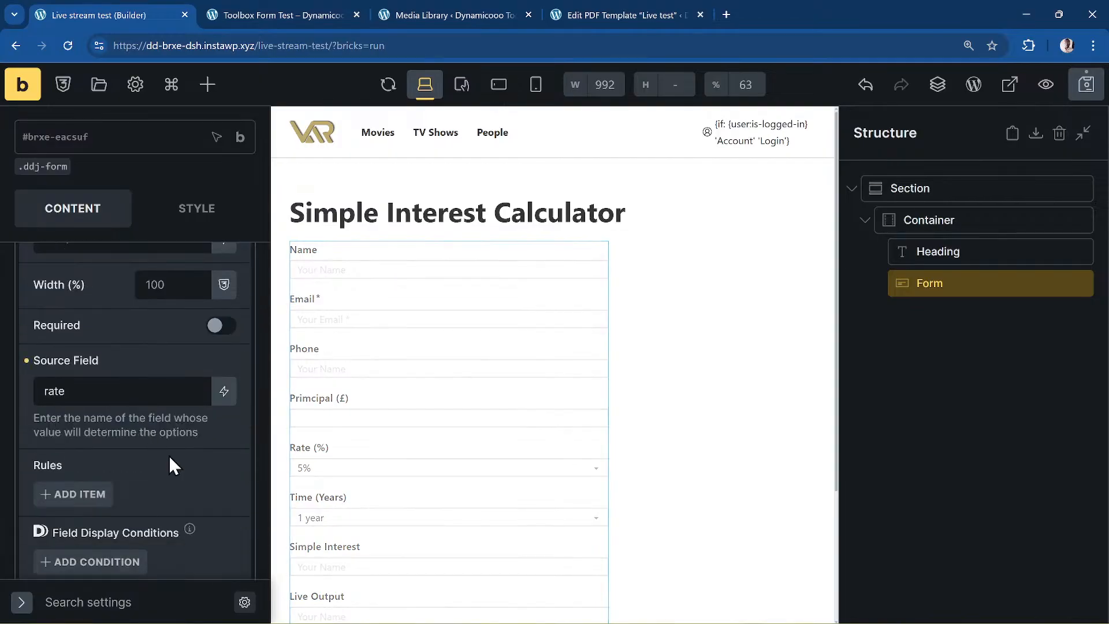
scroll(207, 499, down, 1)
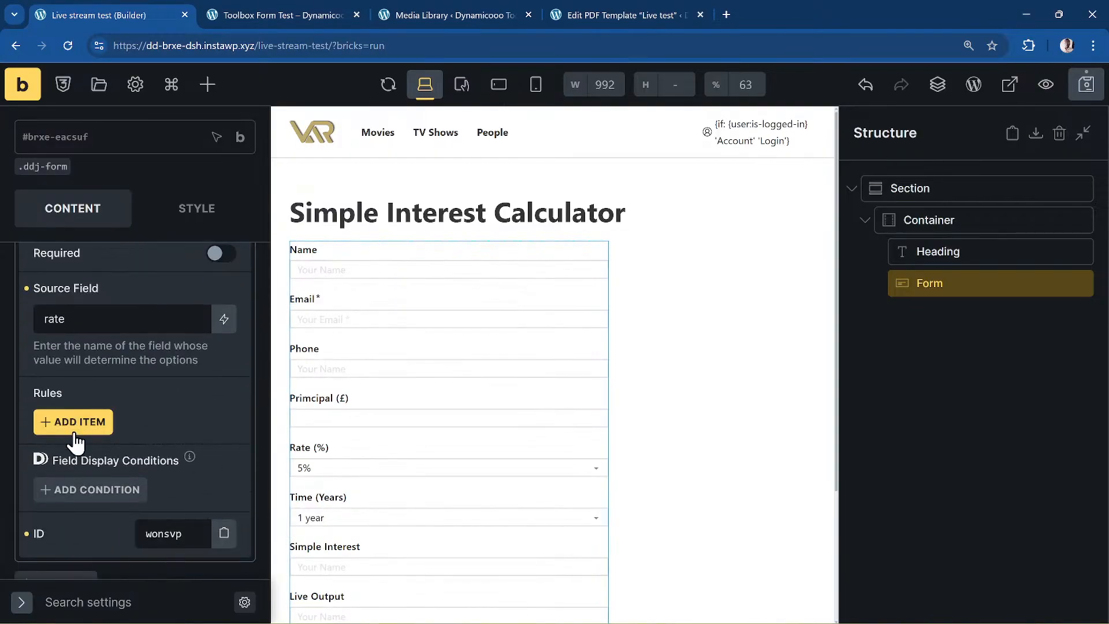
- Add a rule with Source Value 5 and options 10, 20, 30, 40
click(44, 419)
scroll(64, 398, down, 1)
scroll(87, 390, down, 1)
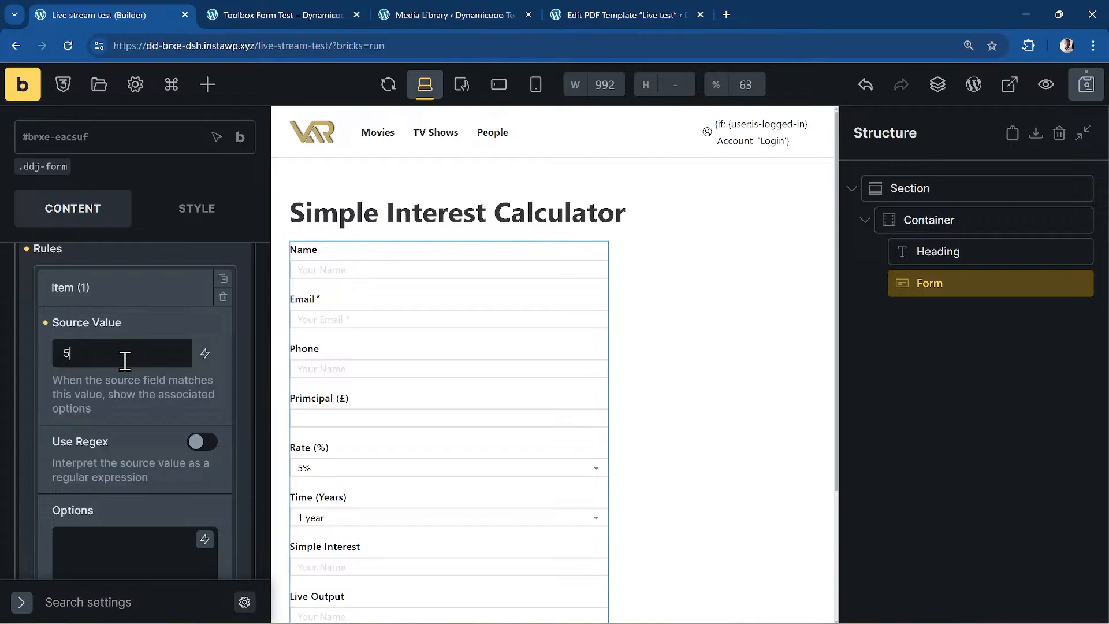
scroll(85, 407, down, 2)
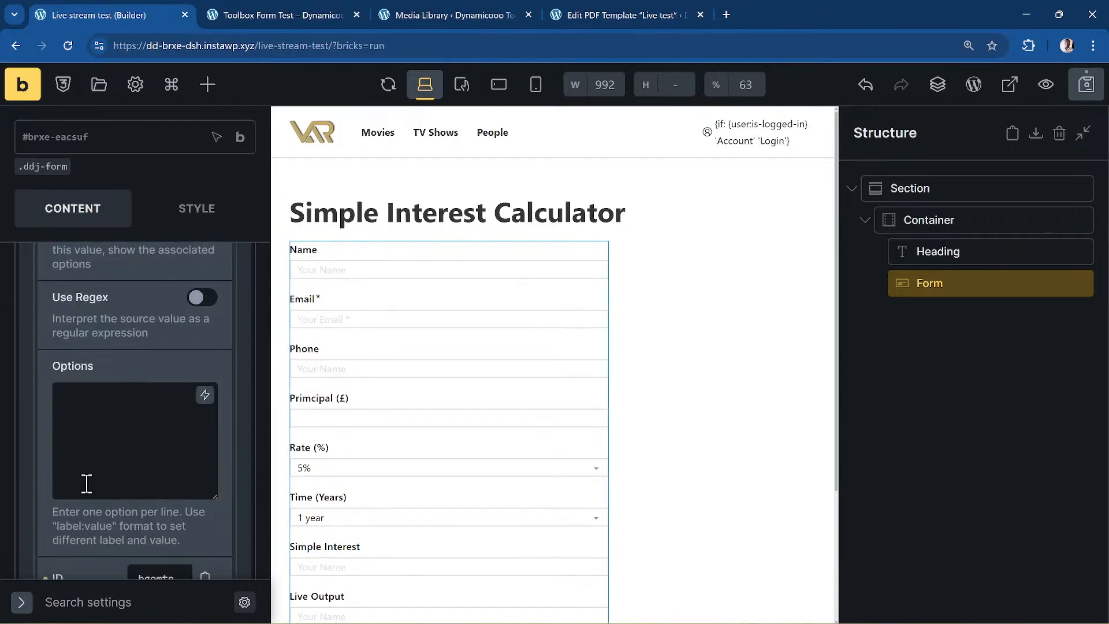
text(0)
key(Return)
text(20)
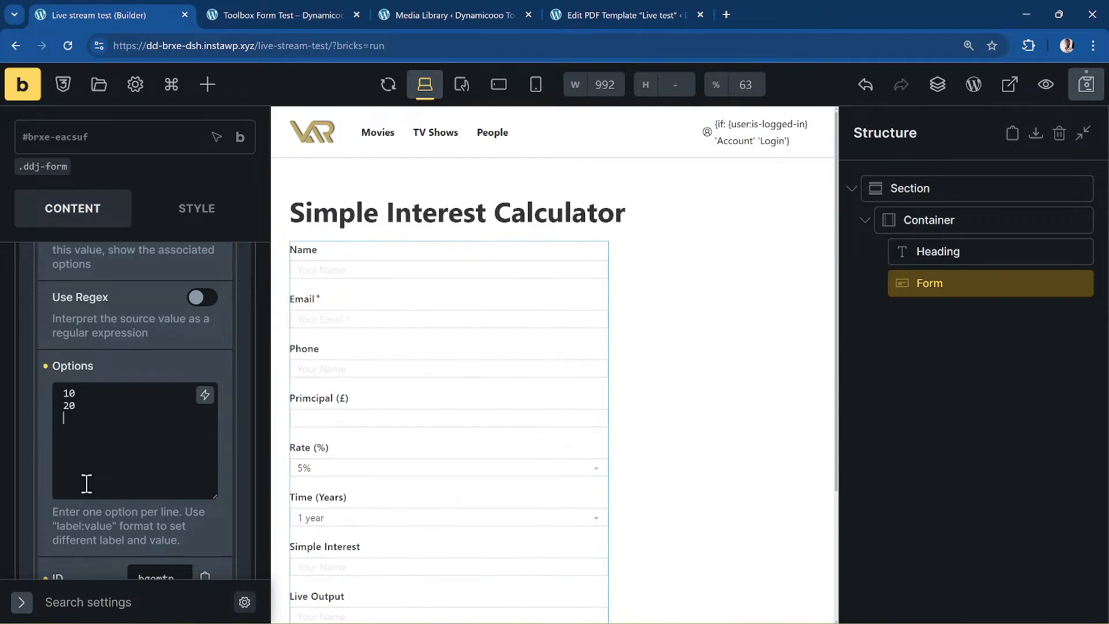
key(Return)
text(30)
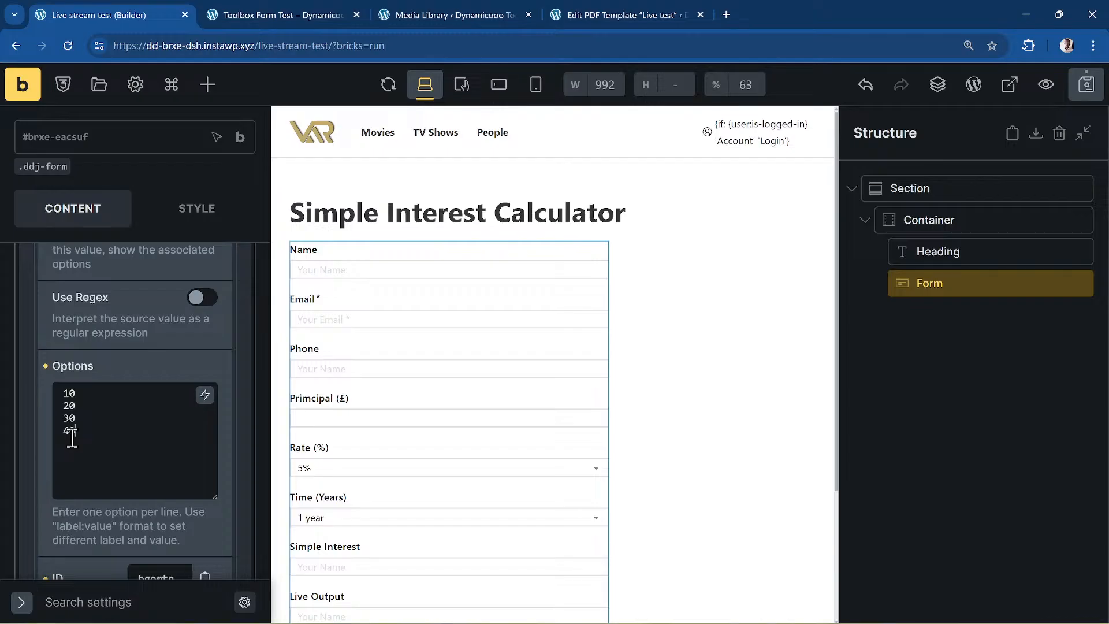
scroll(115, 434, up, 2)
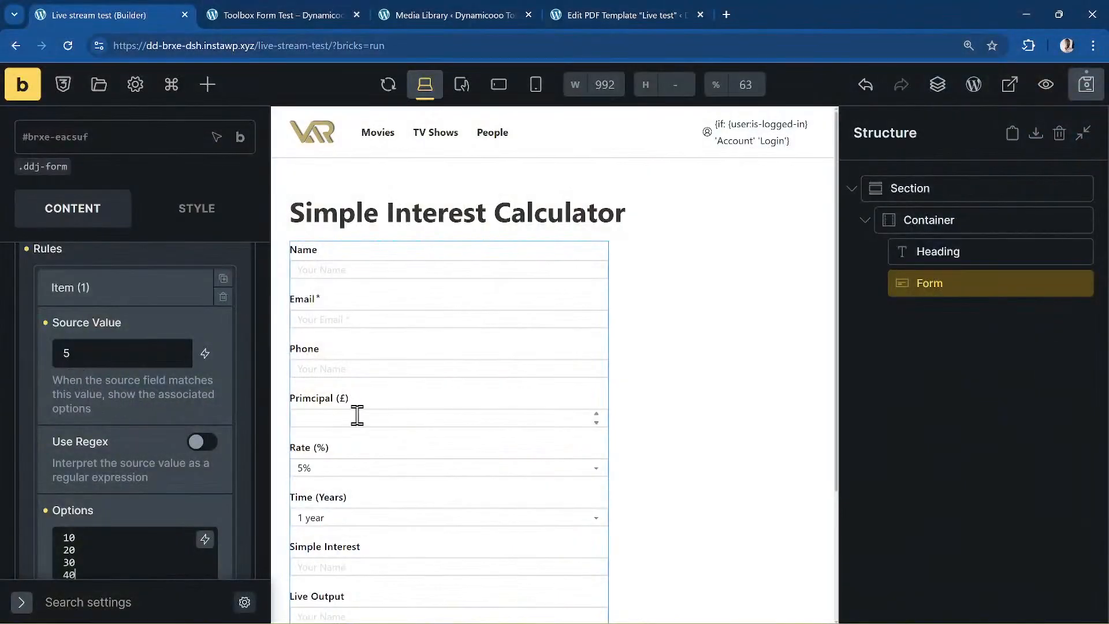
scroll(81, 397, down, 1)
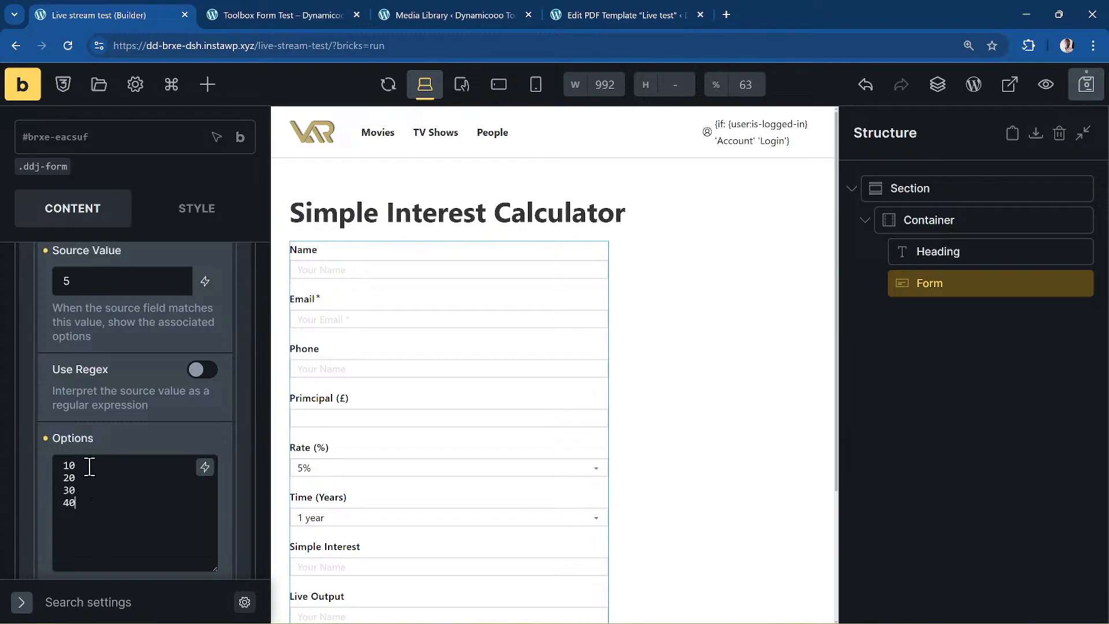
scroll(87, 514, up, 2)
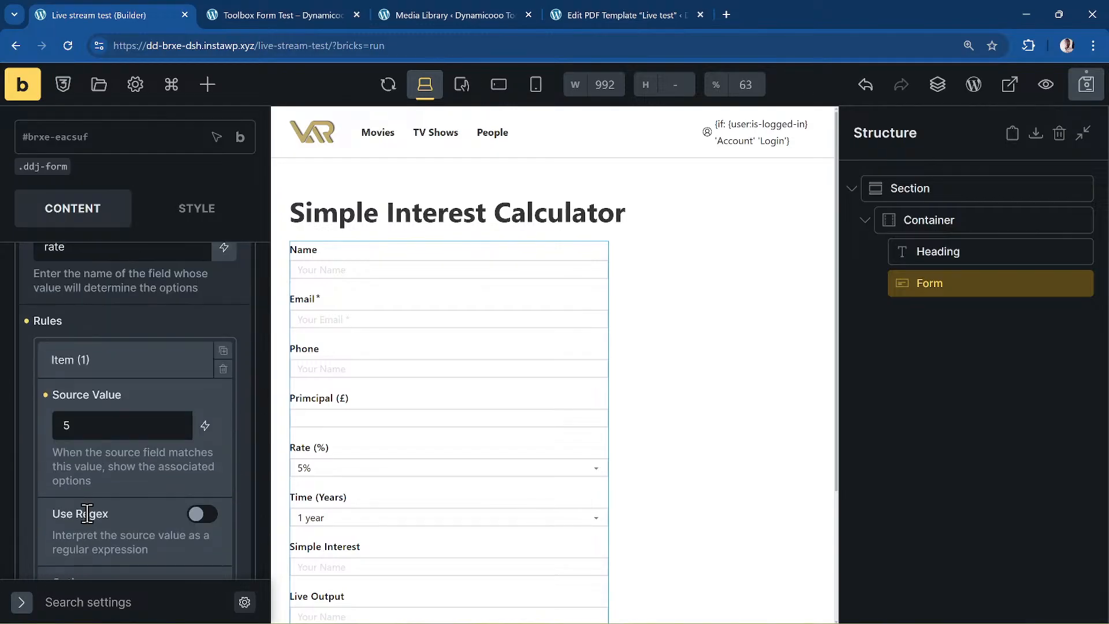
- Collapse the first rule and add a second rule with Source Value 10
click(135, 358)
click(92, 401)
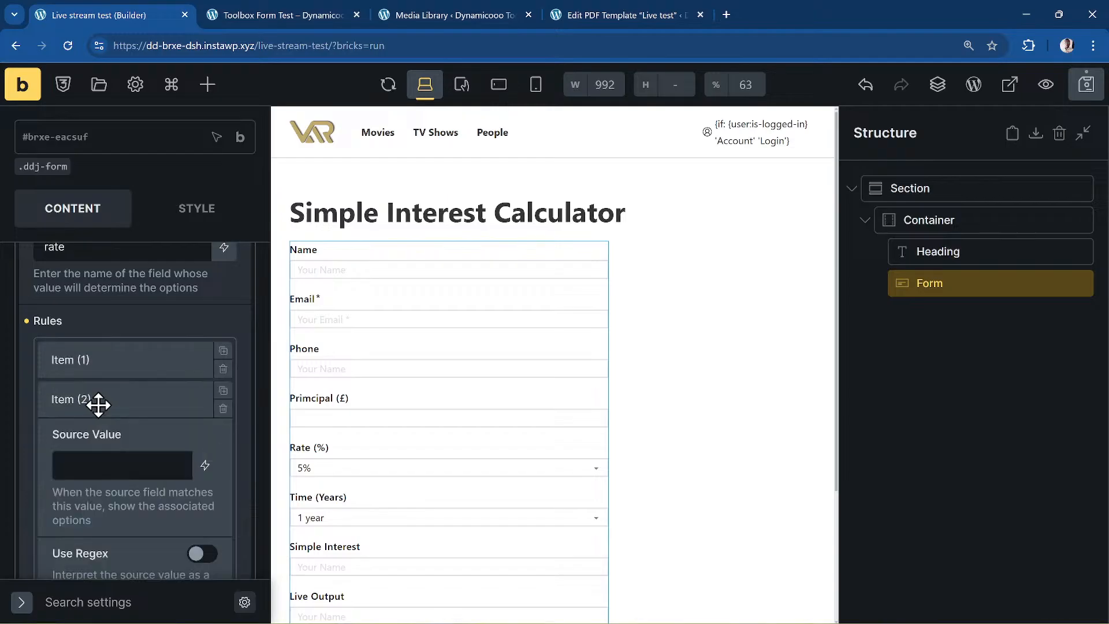
scroll(98, 393, down, 2)
click(106, 323)
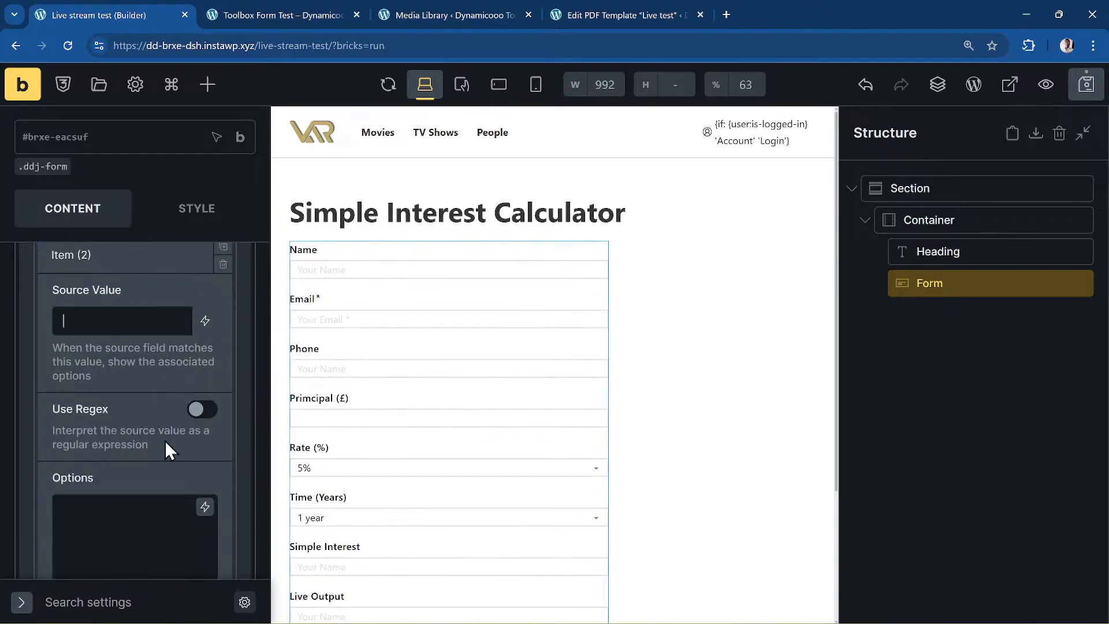
text(10)
- Enter three first-name options, one per line, for the rate-10 rule
scroll(134, 480, down, 1)
click(126, 476)
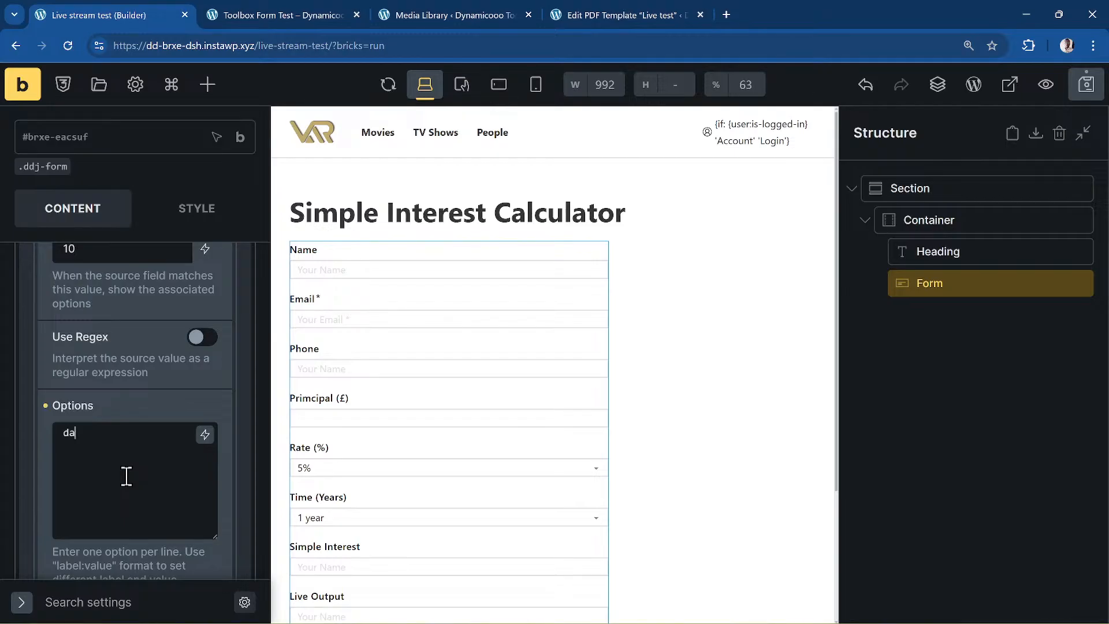
key(BackSpace)
key(BackSpace)
text(David)
key(Return)
text(hua)
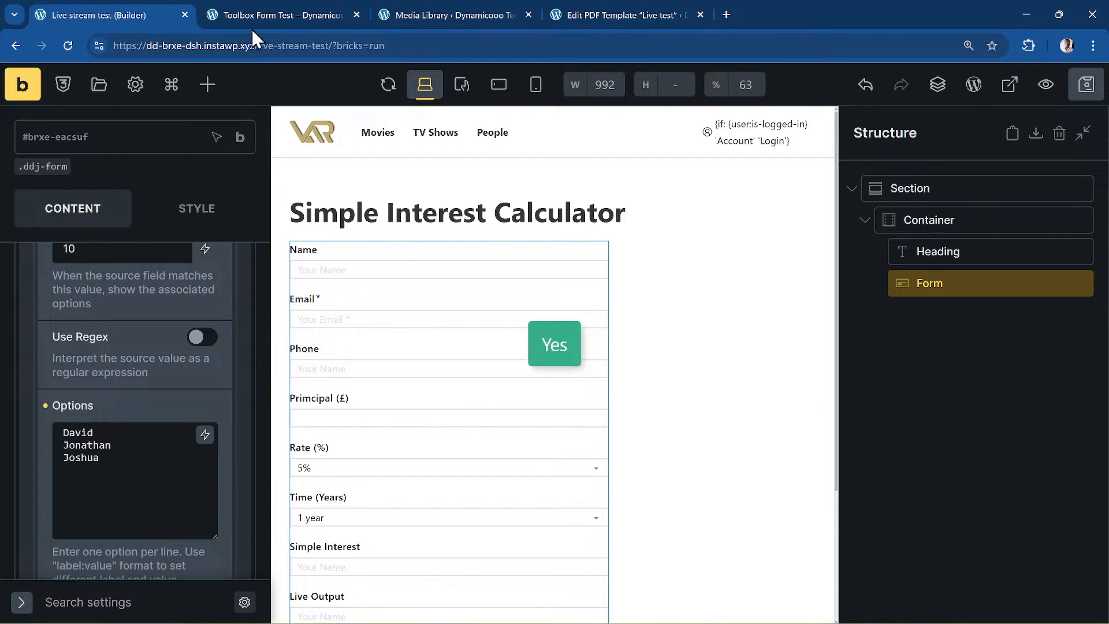
click(249, 7)
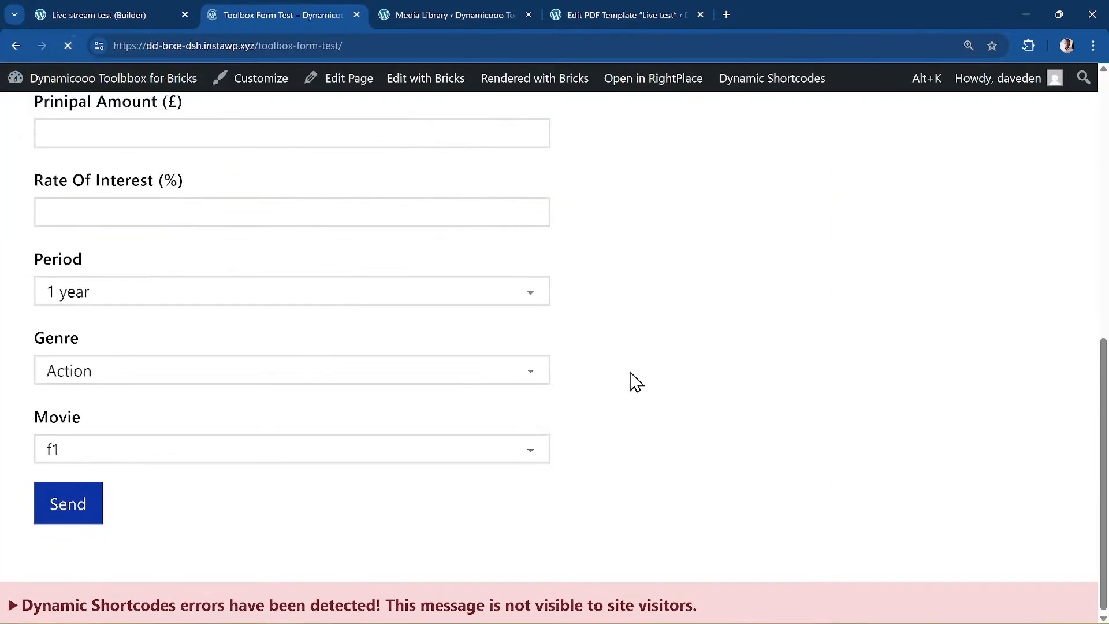
click(121, 12)
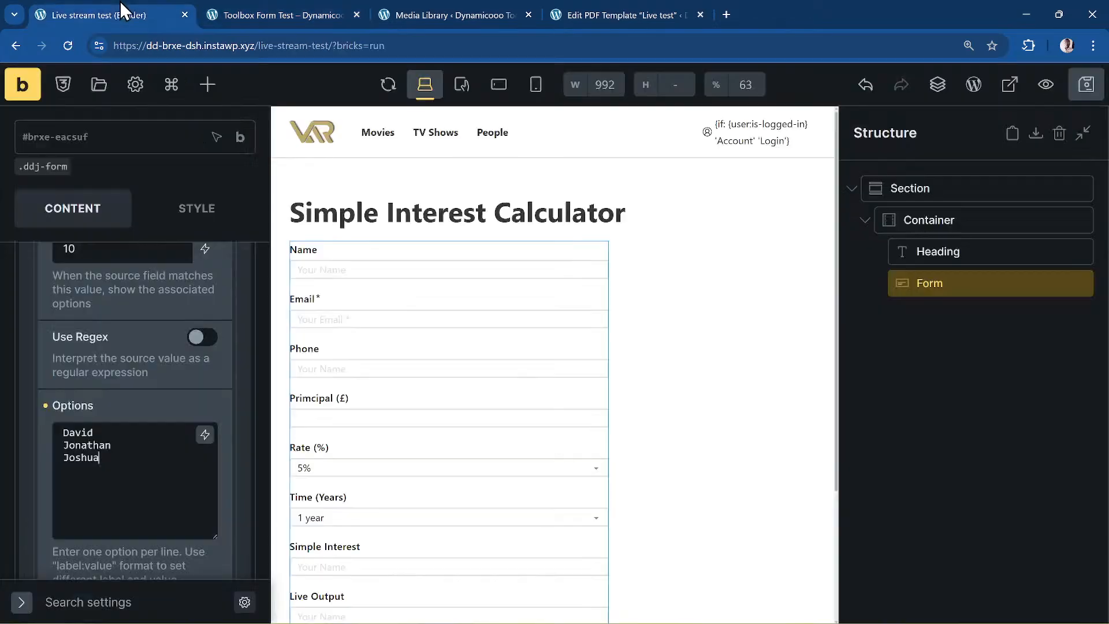
- Test Rate 5%, 10% and 20% on the live page: 10% lists three names, 20% leaves Second Select empty
click(20, 85)
scroll(144, 141, down, 8)
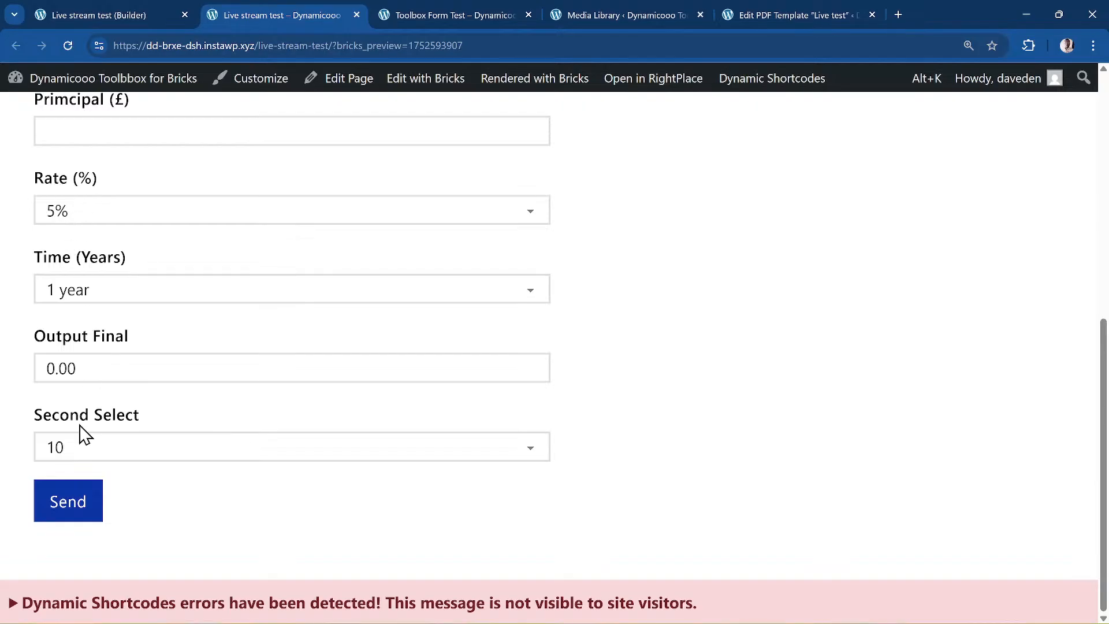
click(86, 453)
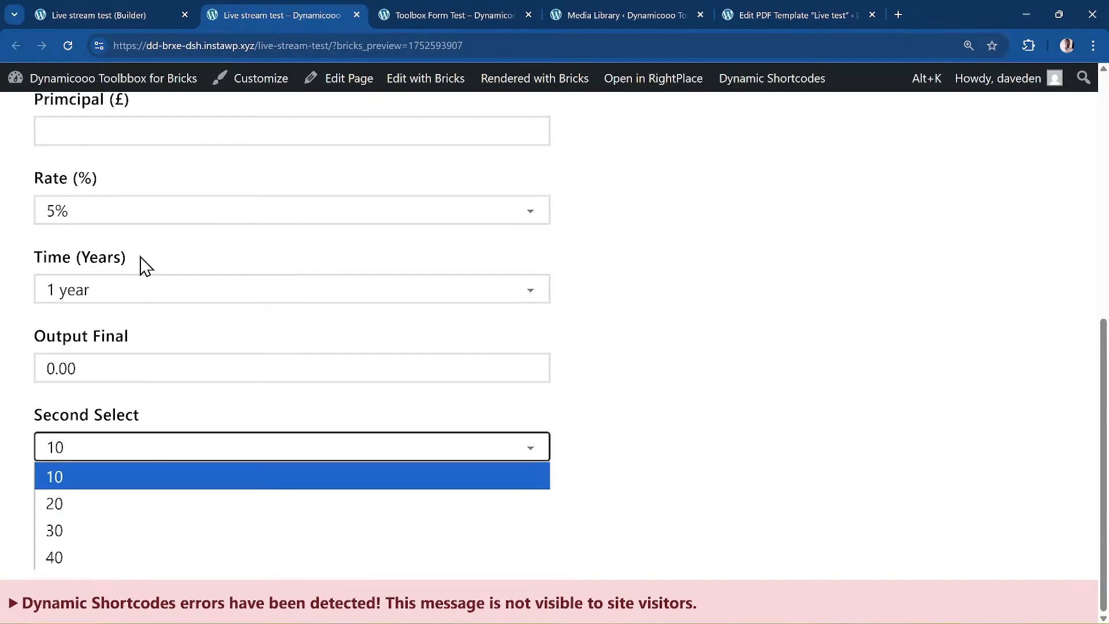
click(146, 211)
click(130, 257)
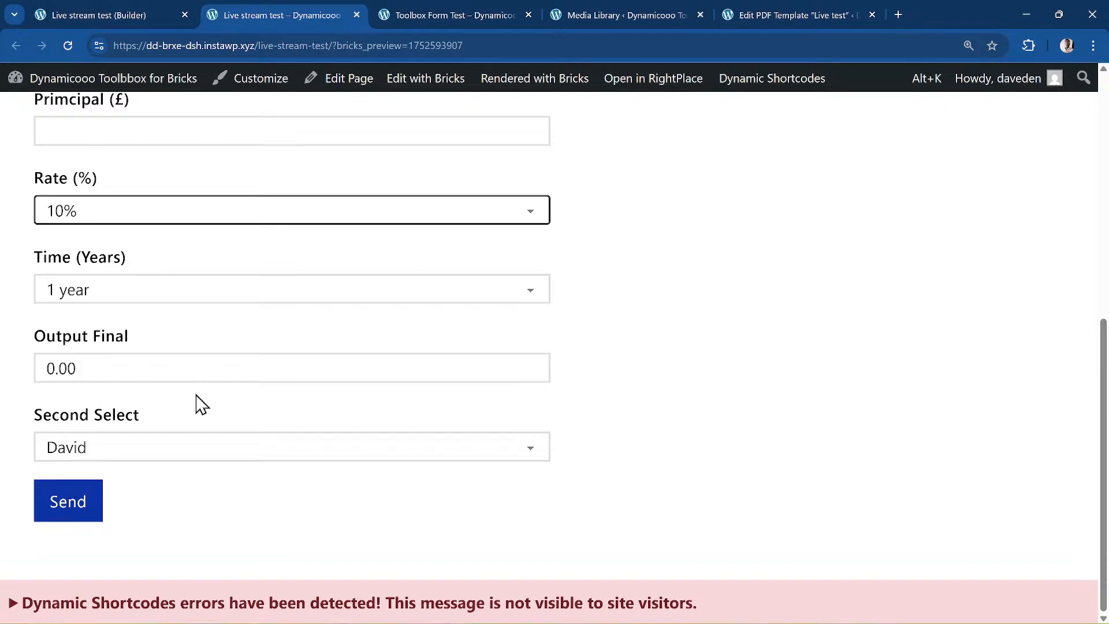
click(80, 458)
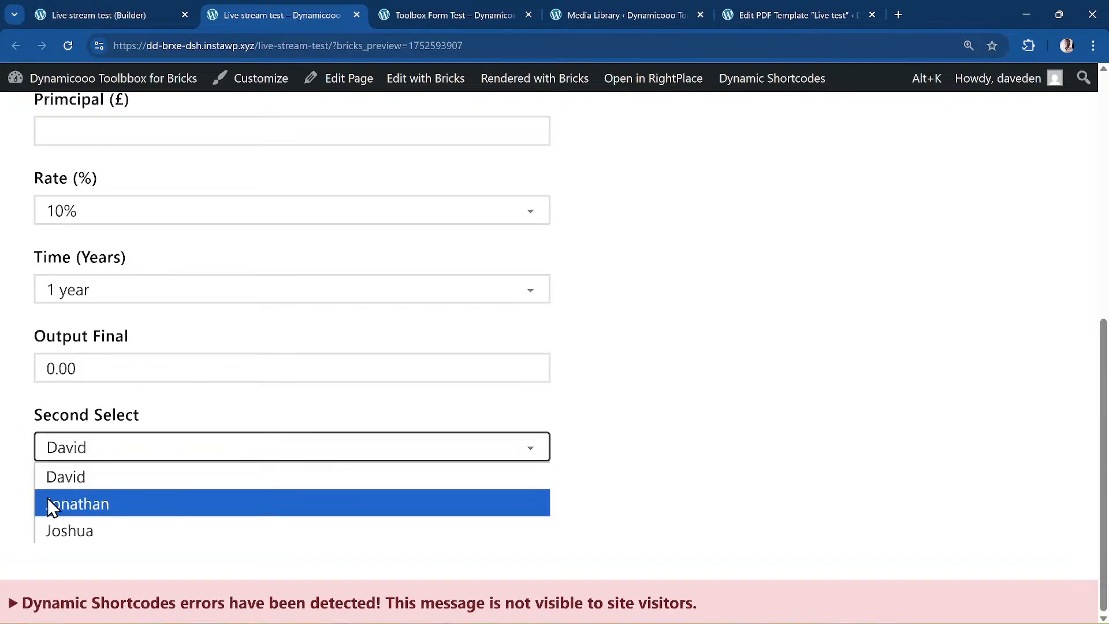
click(148, 217)
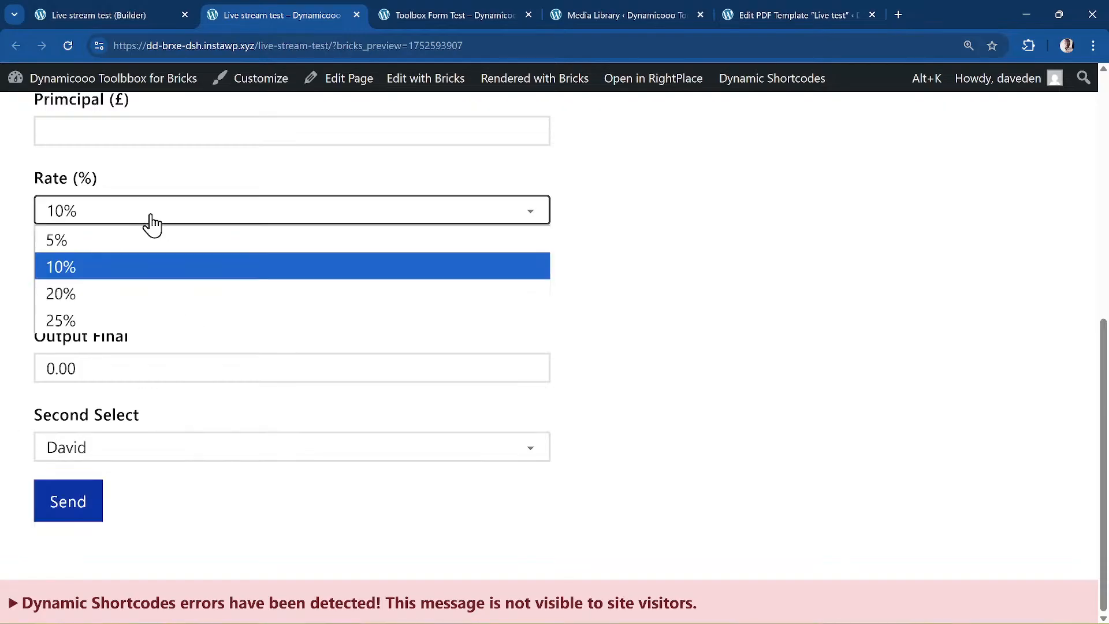
click(109, 296)
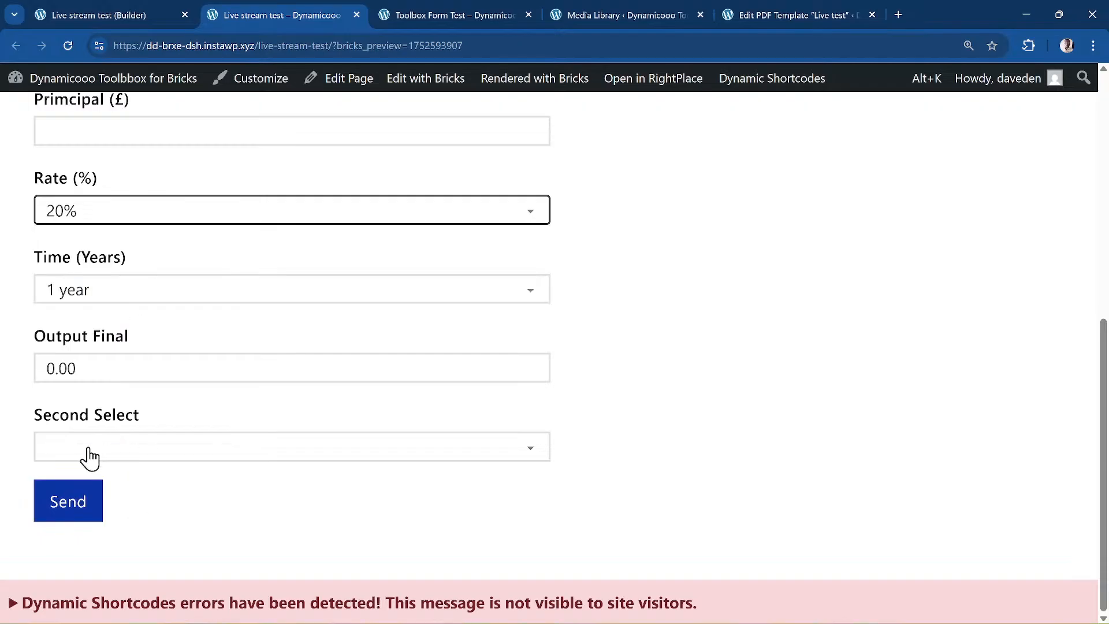
click(117, 215)
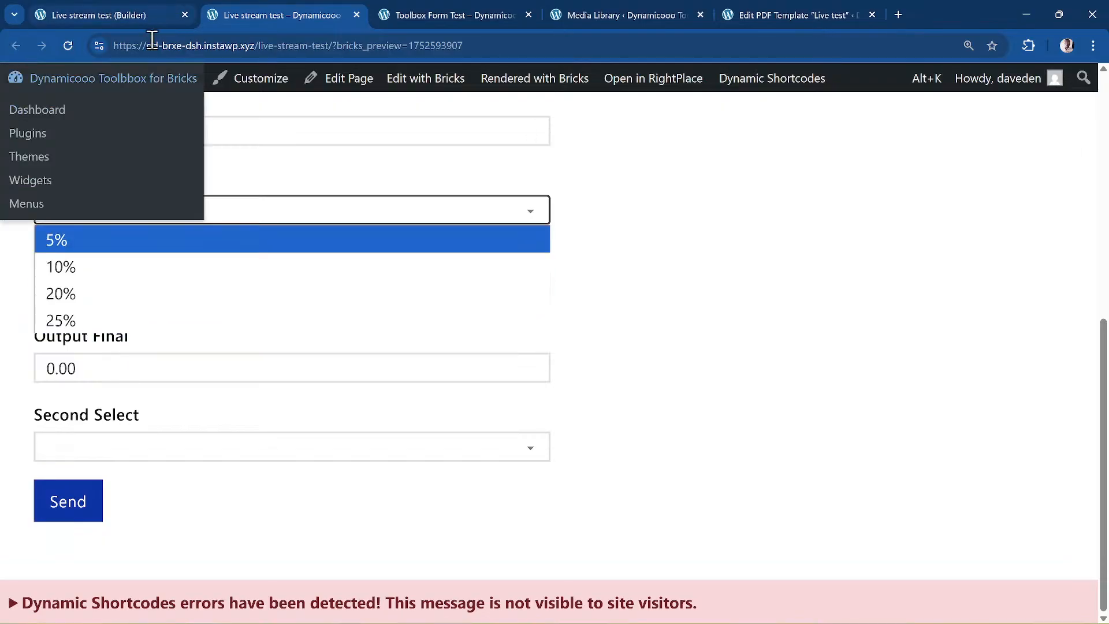
click(147, 15)
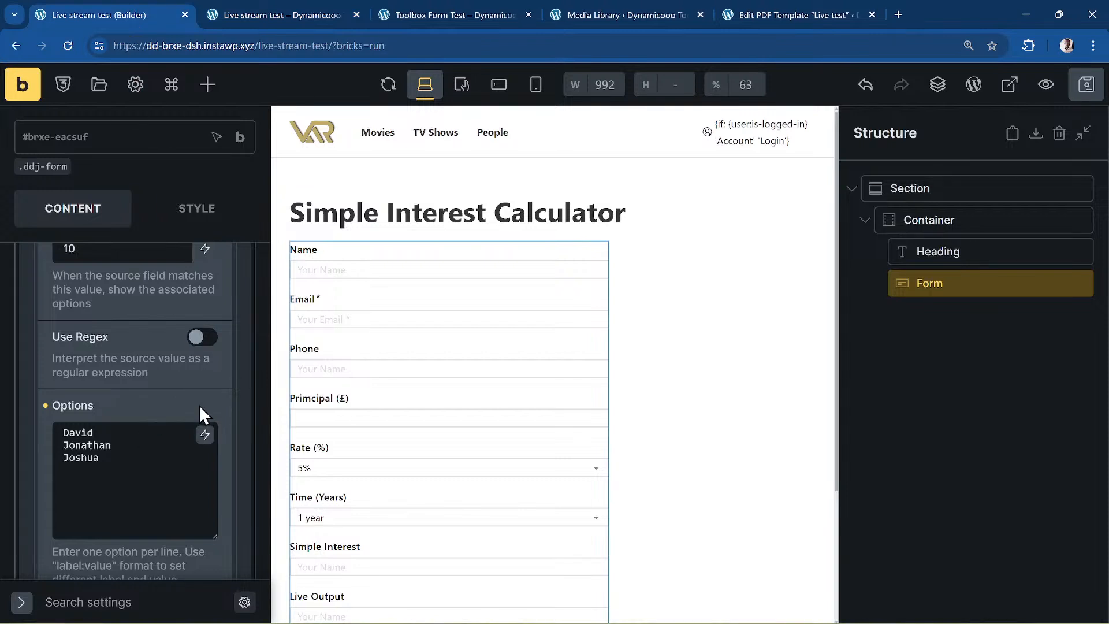
- Look over the Second select rules and options, then collapse the field in the form's list
scroll(198, 404, up, 3)
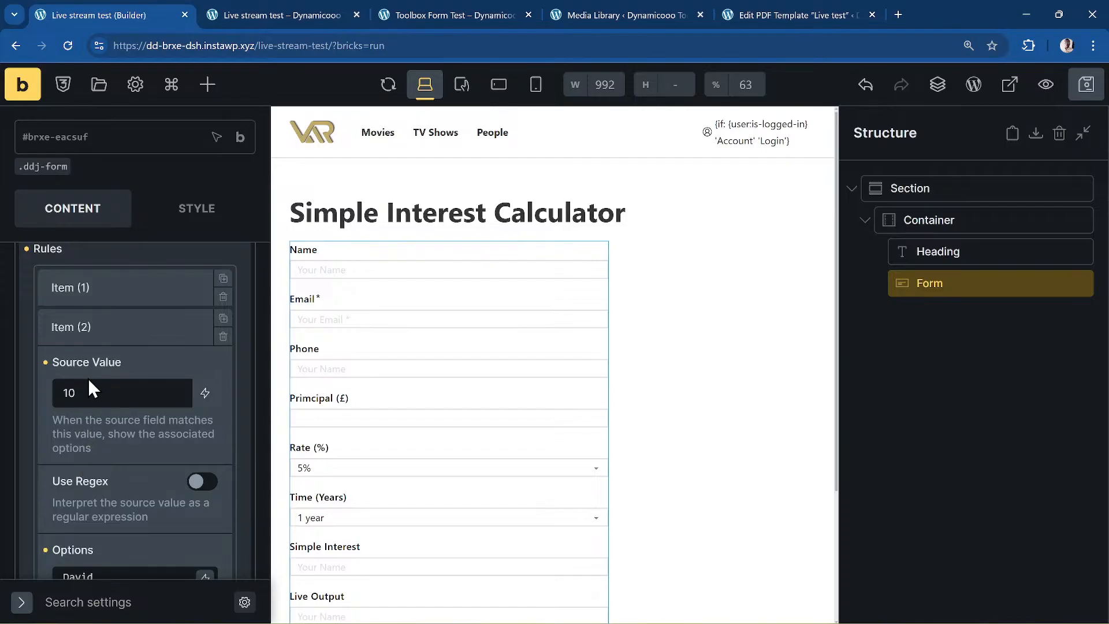
scroll(88, 379, down, 5)
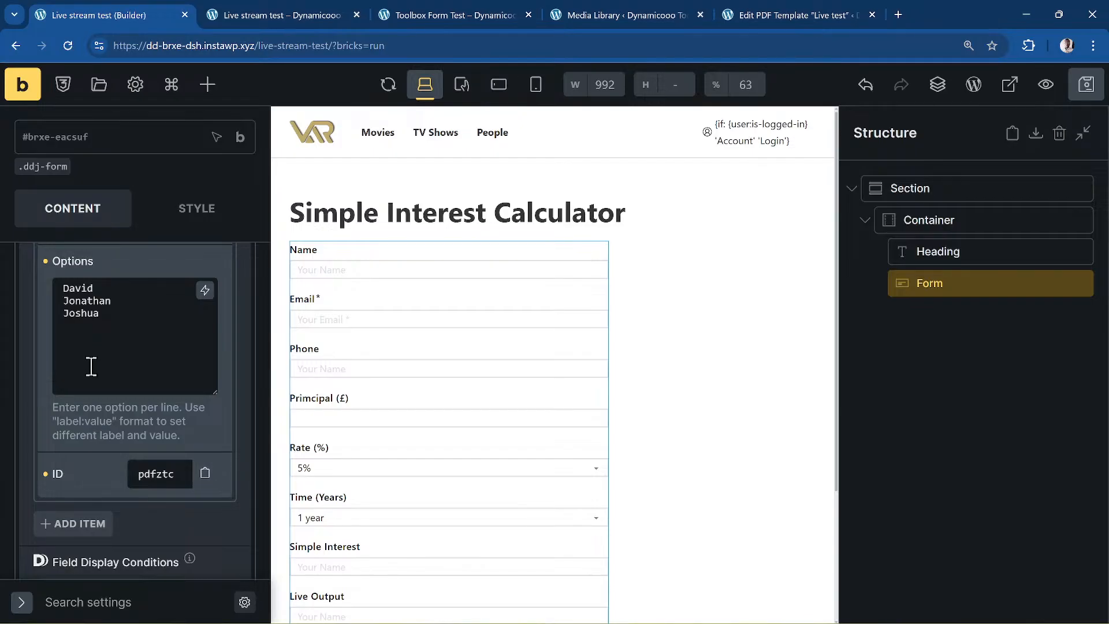
scroll(147, 371, up, 12)
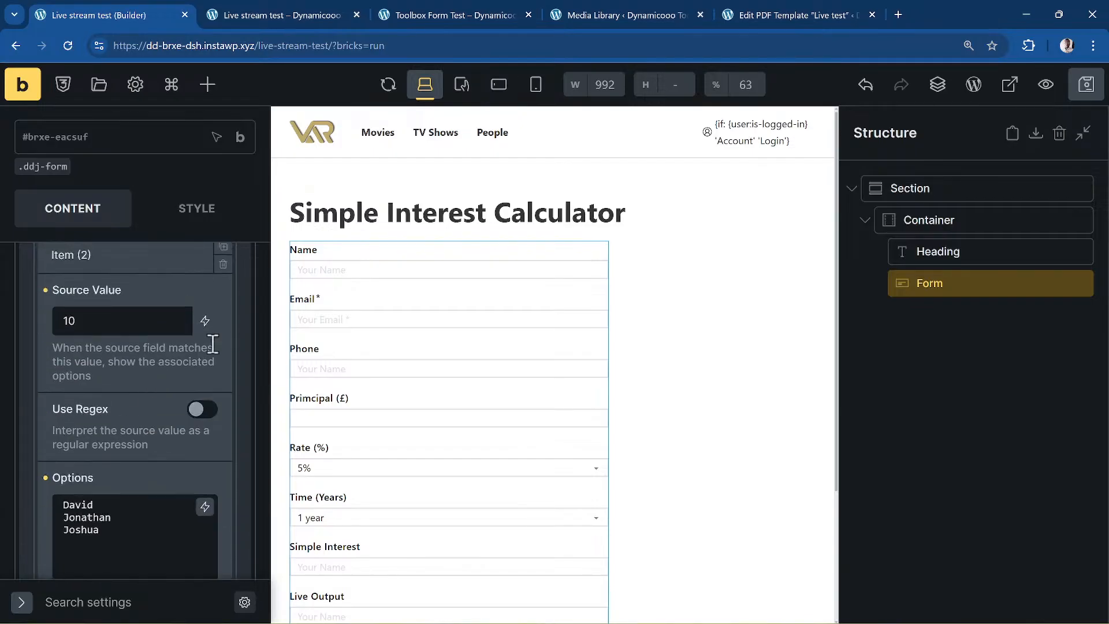
scroll(216, 310, up, 4)
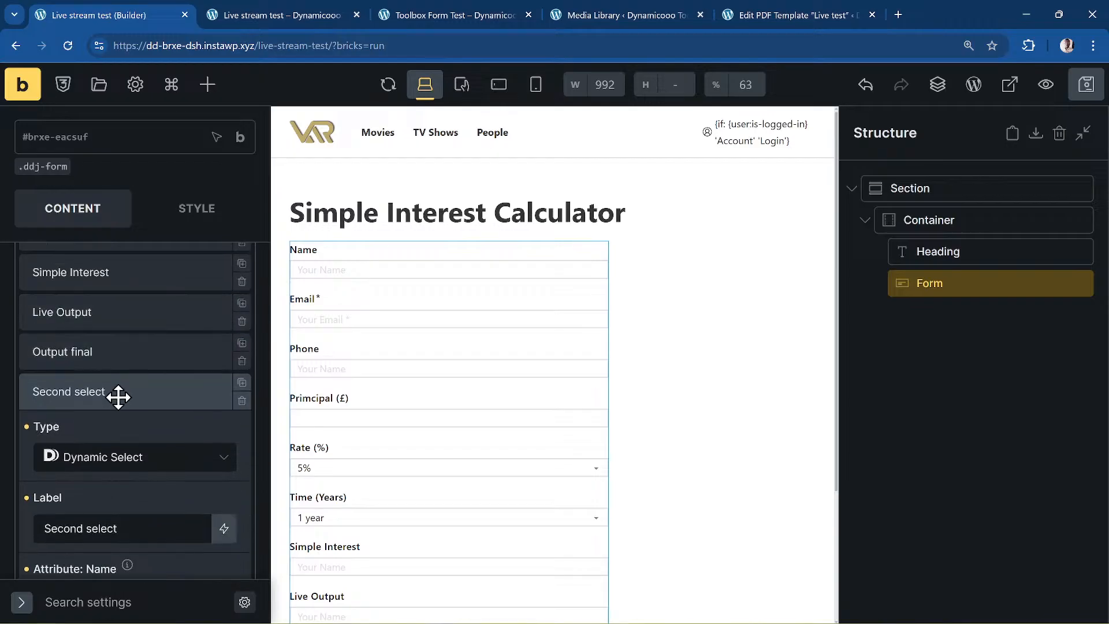
click(116, 393)
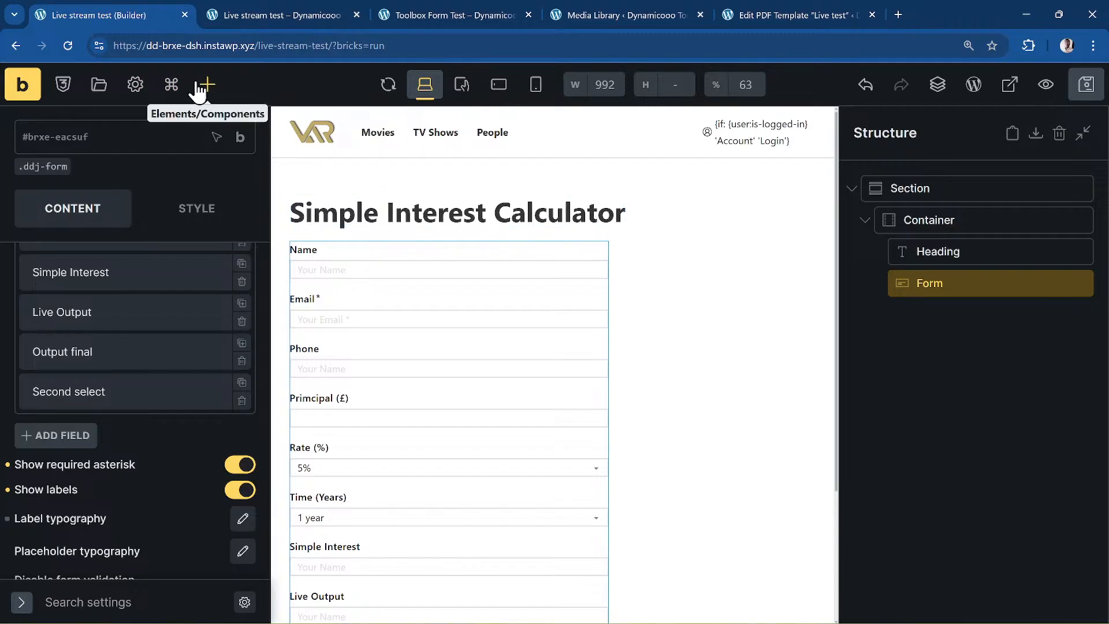
- In the PDF template tab, search Google for 'dynamic toolbox for bricks'
click(765, 9)
click(653, 47)
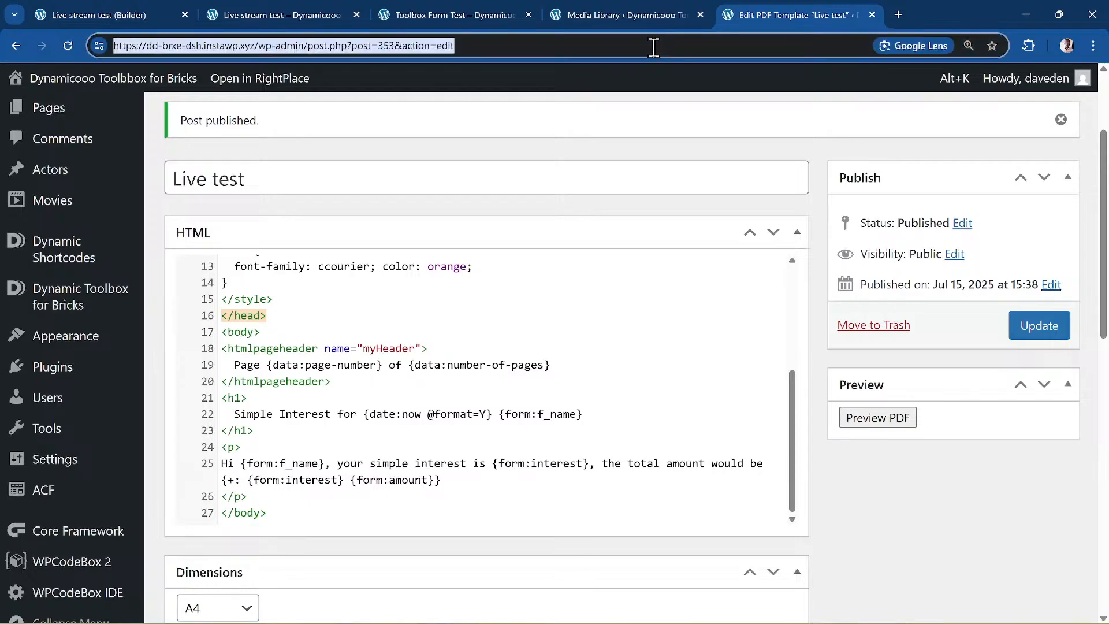
text(eleme)
key(BackSpace)
key(BackSpace)
key(BackSpace)
key(BackSpace)
key(BackSpace)
key(BackSpace)
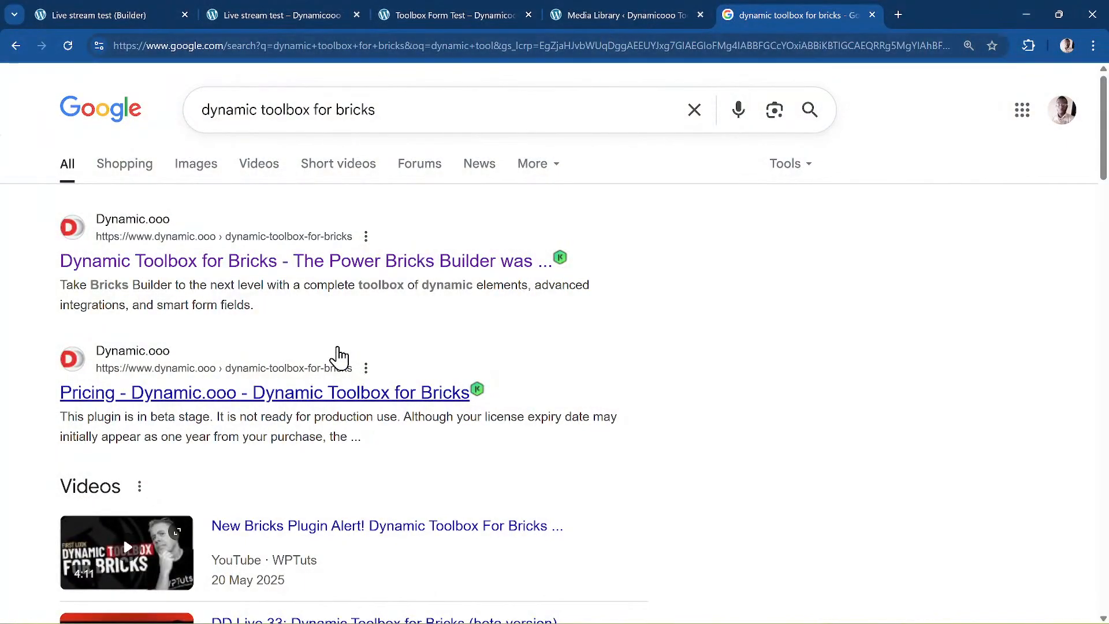
- Open the Dynamic Toolbox for Bricks page on dynamic.ooo, then go to the live site's Dashboard
click(382, 263)
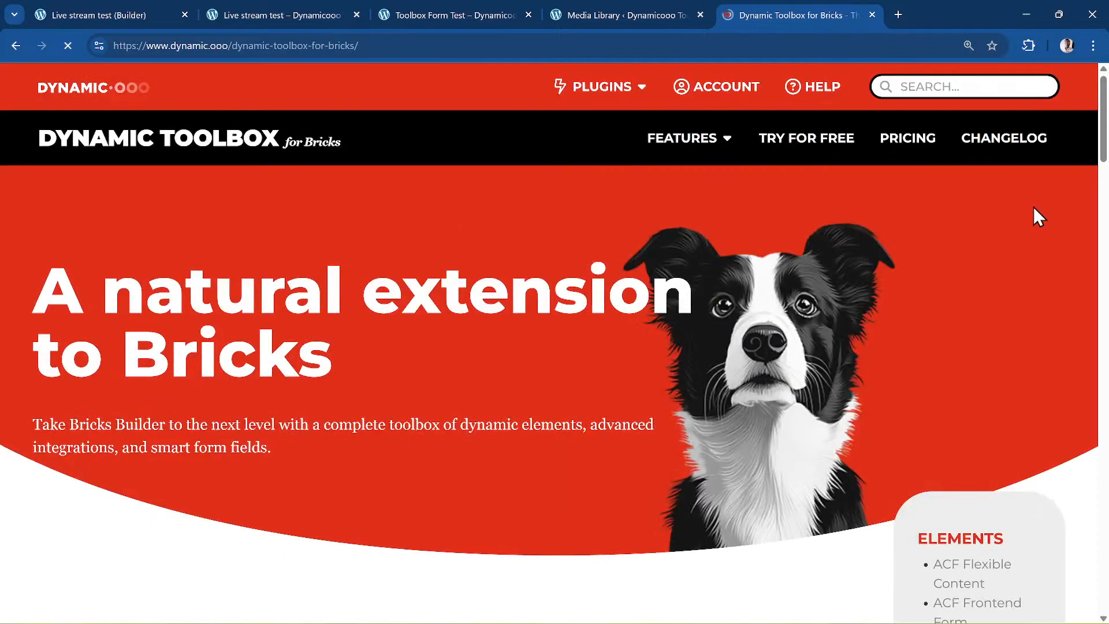
mouse_move(720, 139)
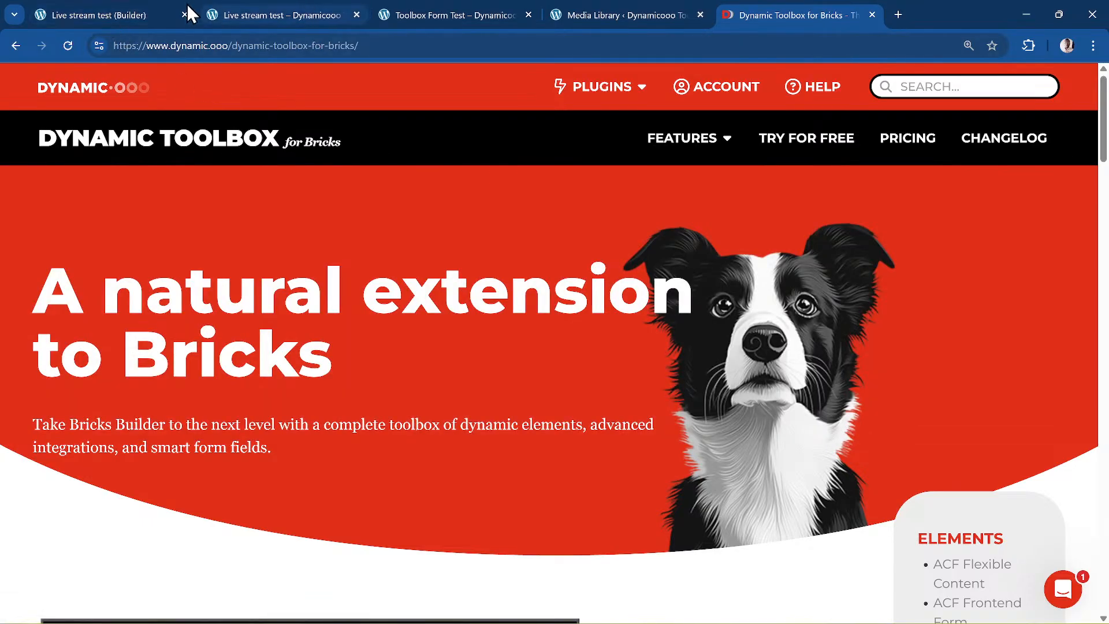
click(271, 12)
click(93, 81)
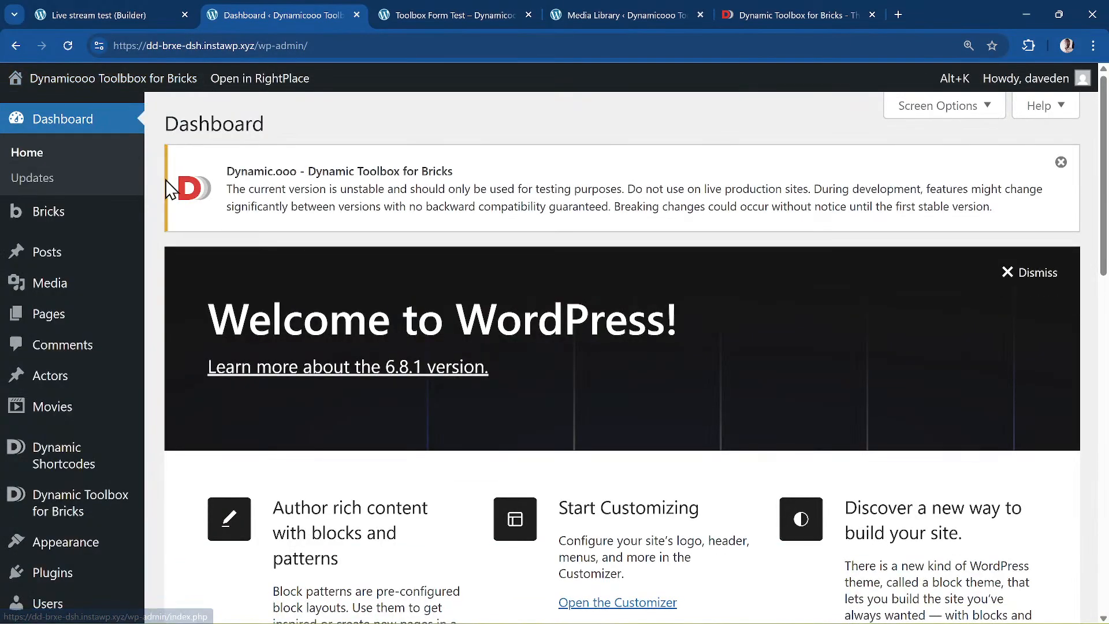
- Go from the Dashboard to ACF's Post Types list
scroll(173, 196, down, 1)
scroll(173, 198, down, 6)
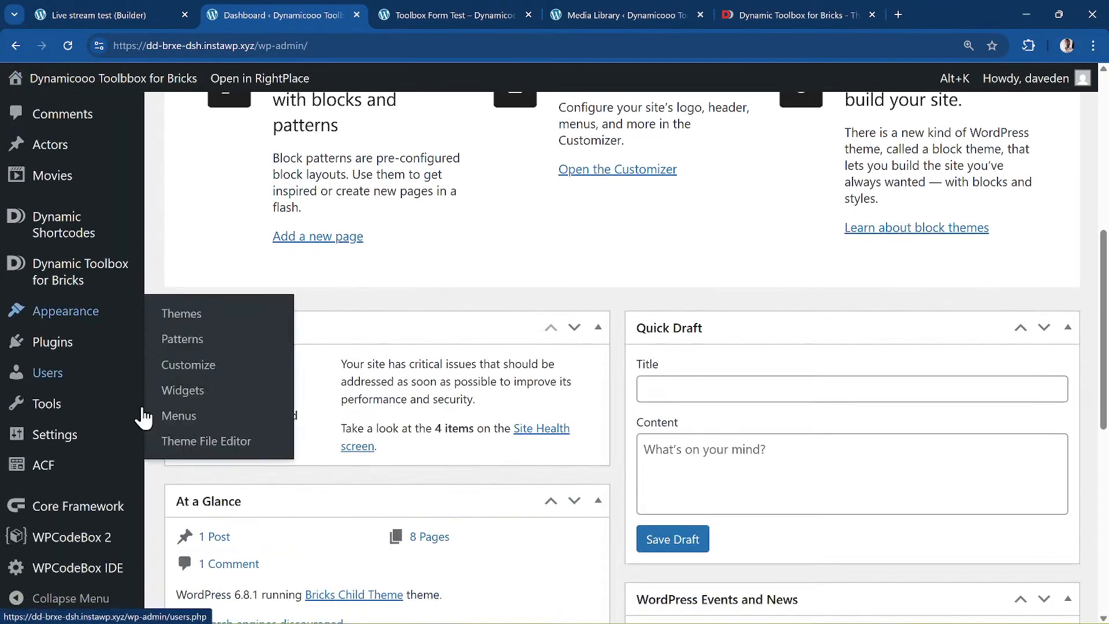
mouse_move(97, 487)
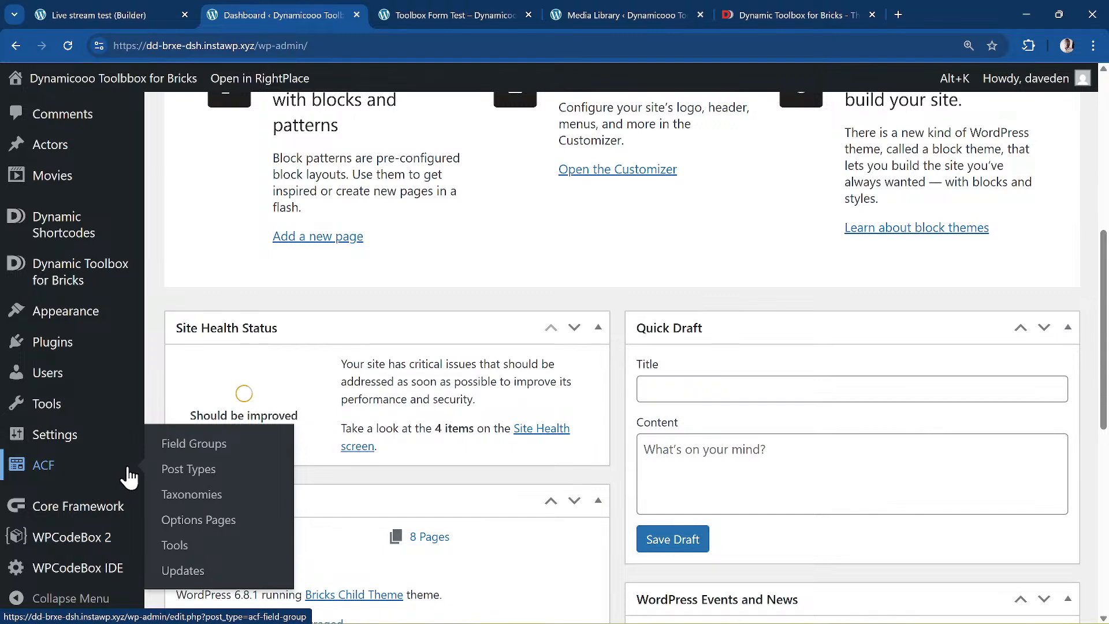
click(211, 471)
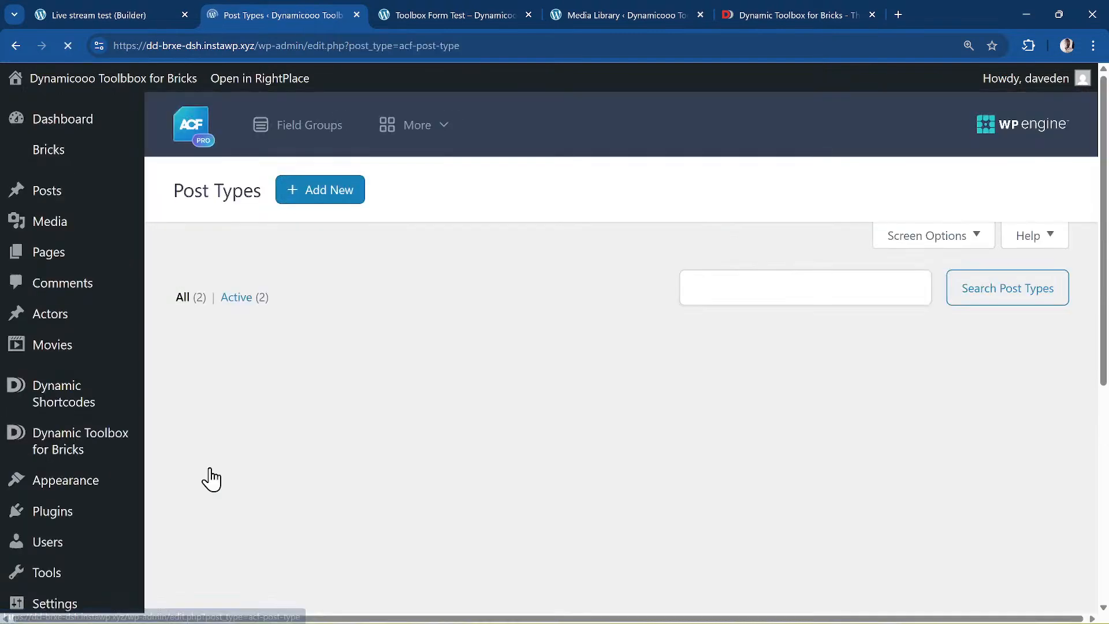
- Open the Movie fields group and review its fields from Release Date to Bg-img
scroll(314, 370, down, 3)
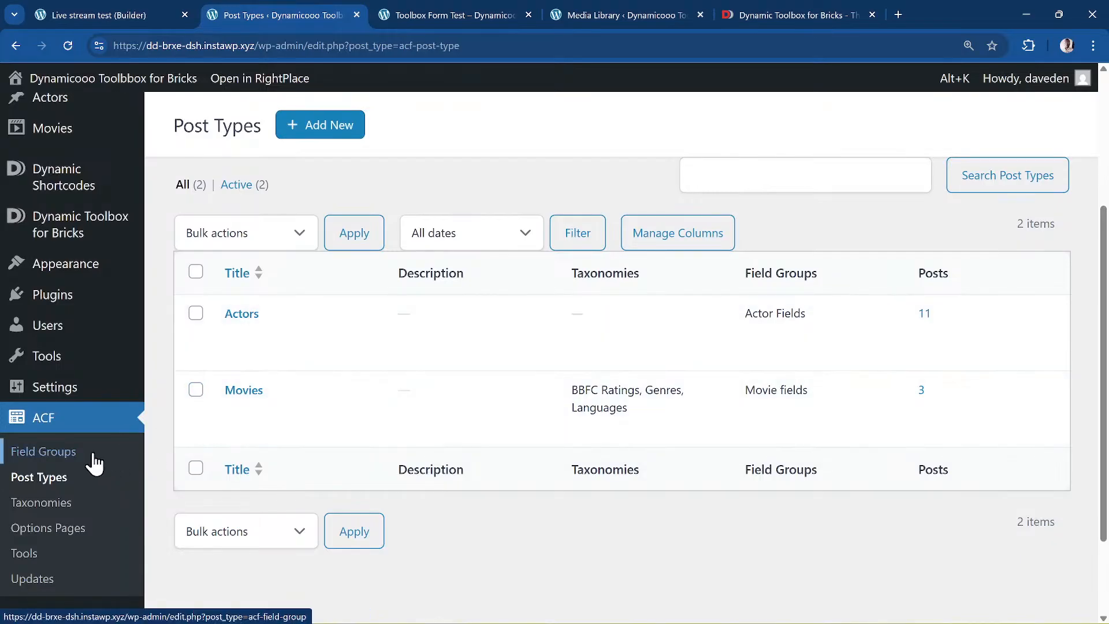
scroll(471, 292, down, 4)
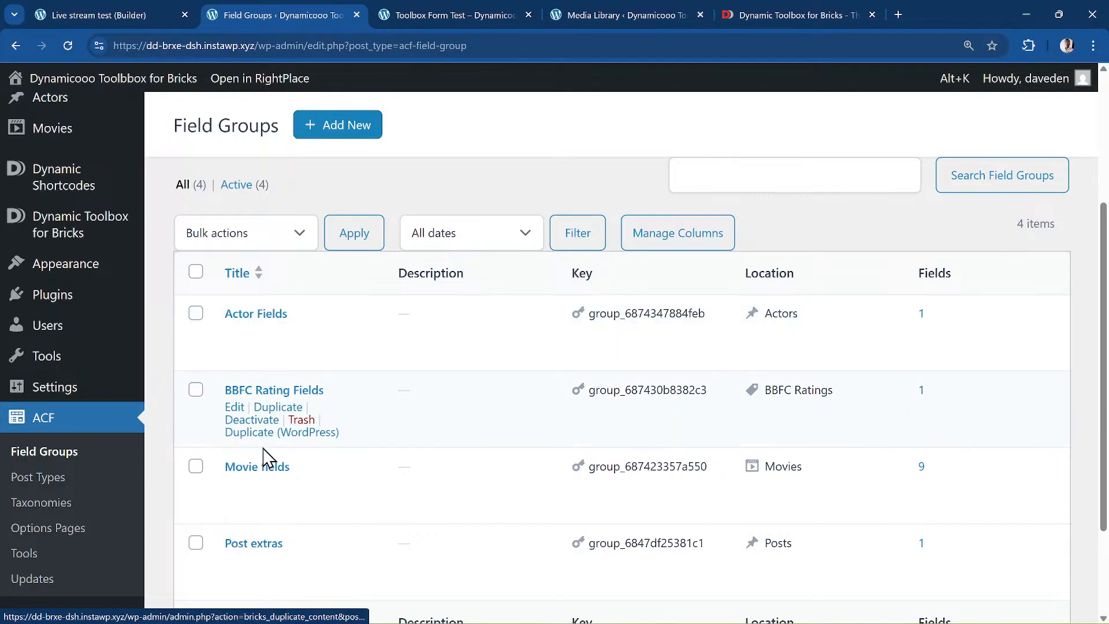
click(261, 469)
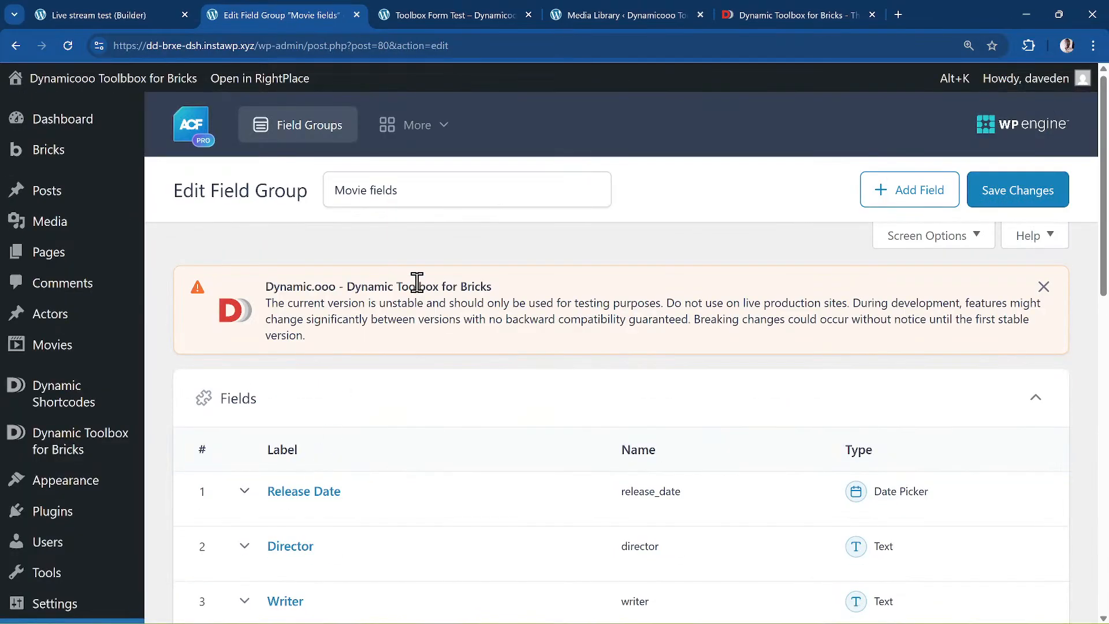
scroll(420, 278, down, 3)
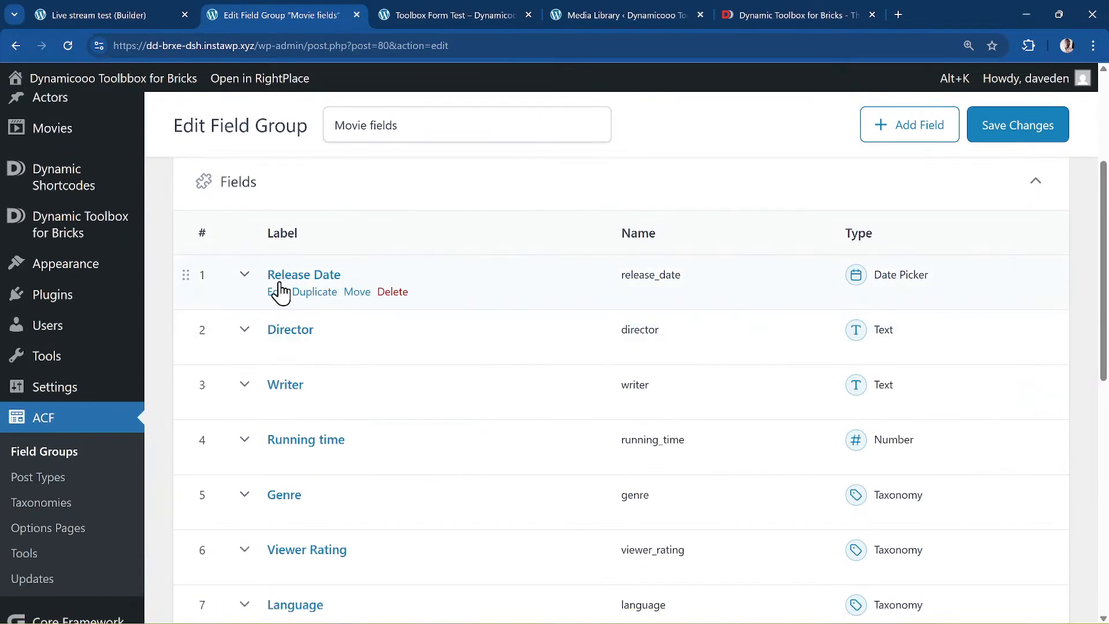
scroll(346, 338, down, 2)
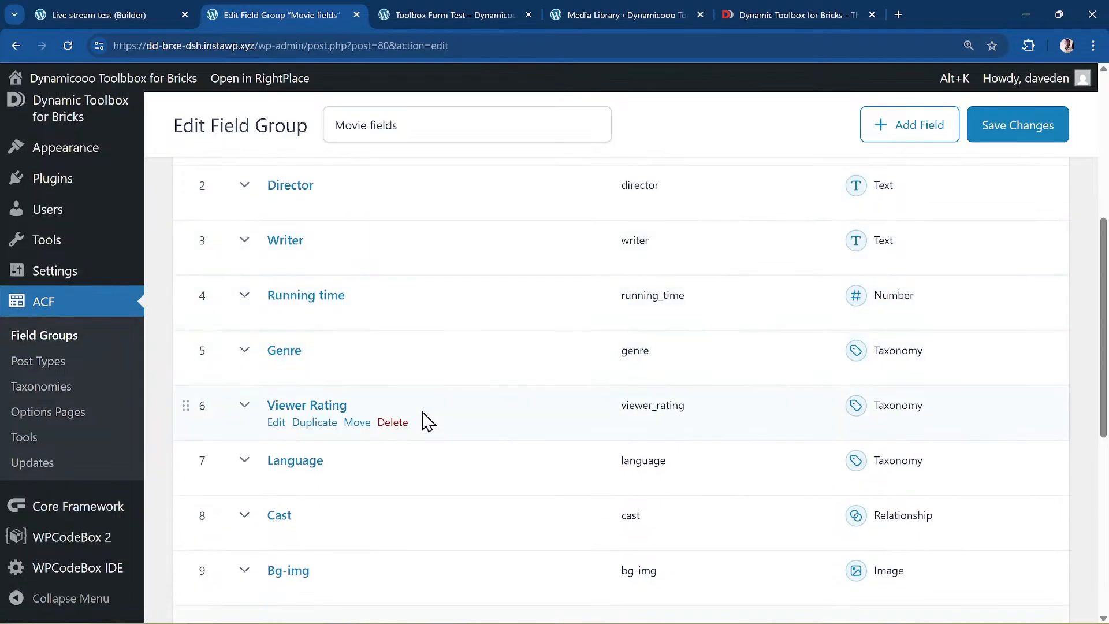
scroll(449, 414, down, 1)
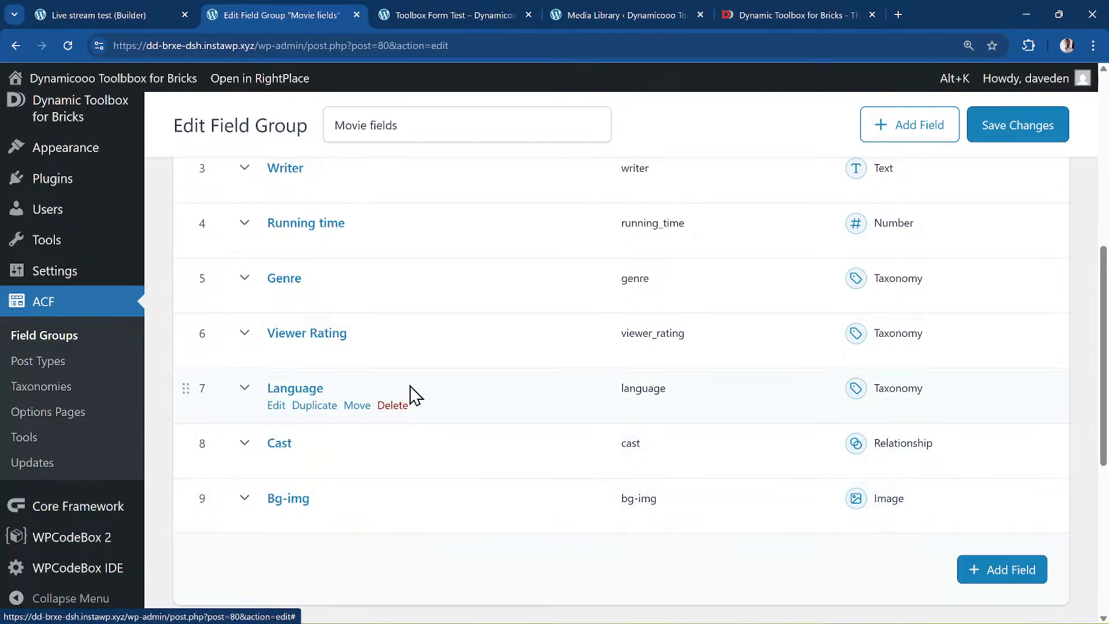
scroll(197, 334, up, 1)
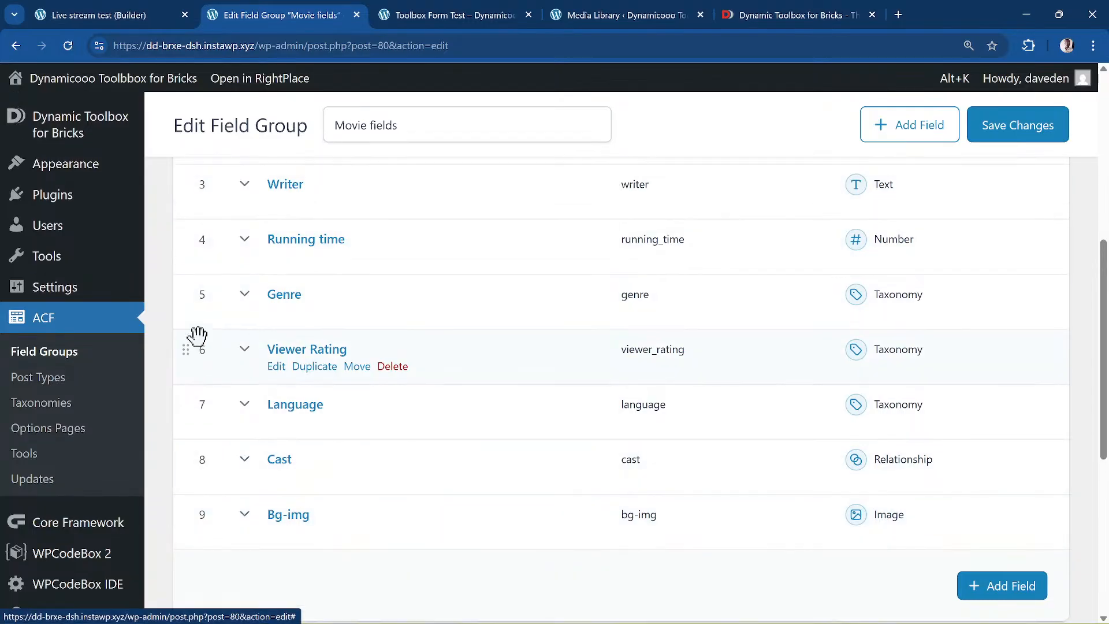
scroll(197, 335, up, 5)
right_click(78, 307)
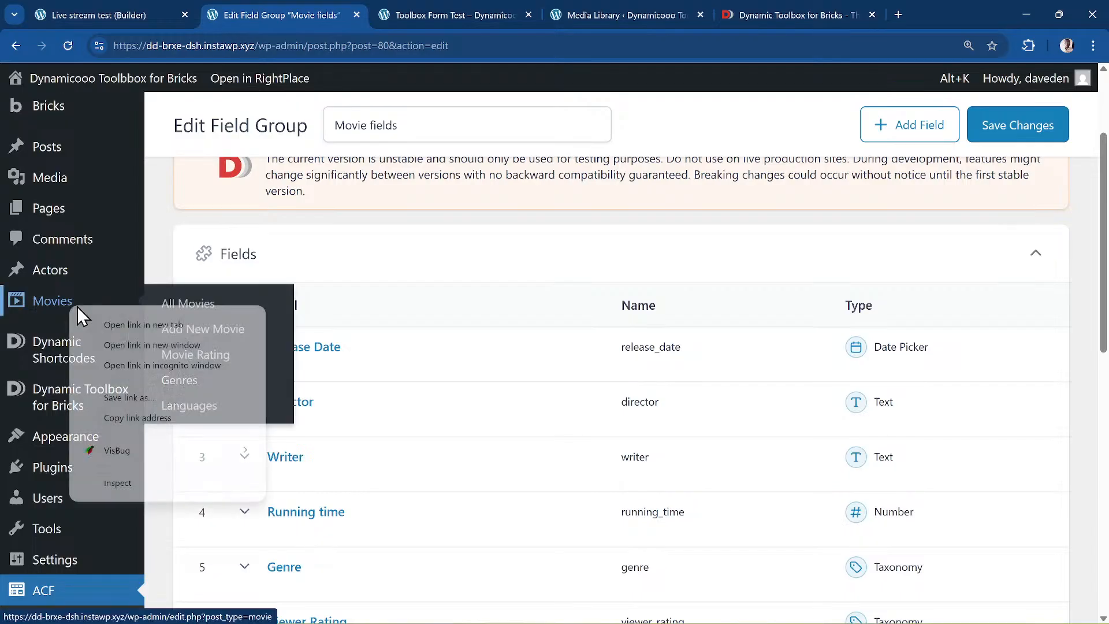
- Open the Movies list in a new tab and view the Heads of State (2025) page
click(179, 324)
click(404, 12)
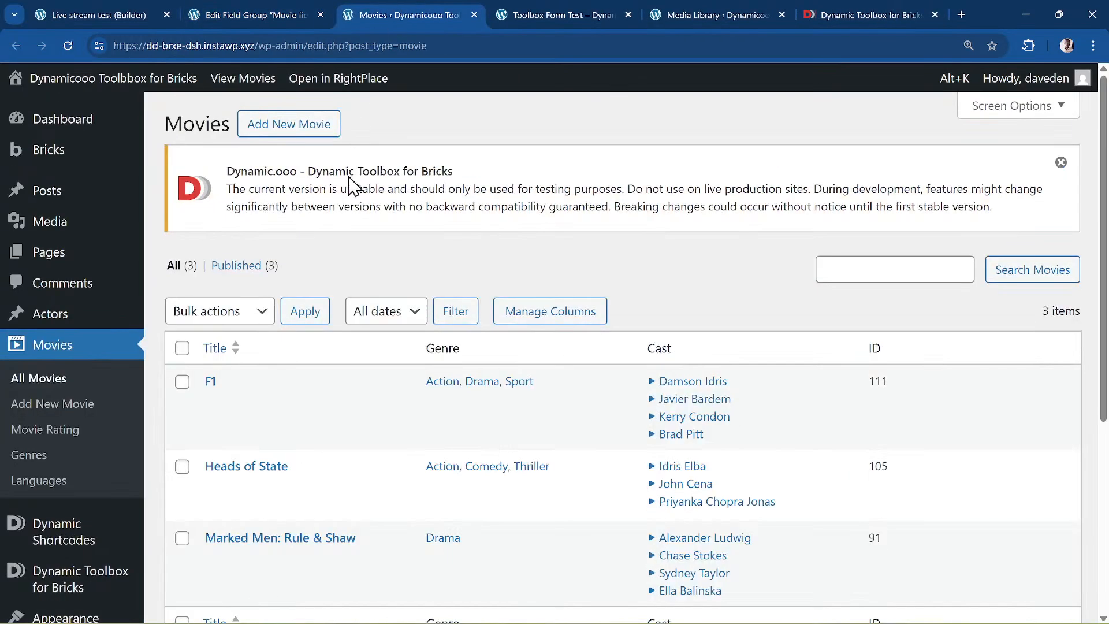
scroll(347, 315, down, 3)
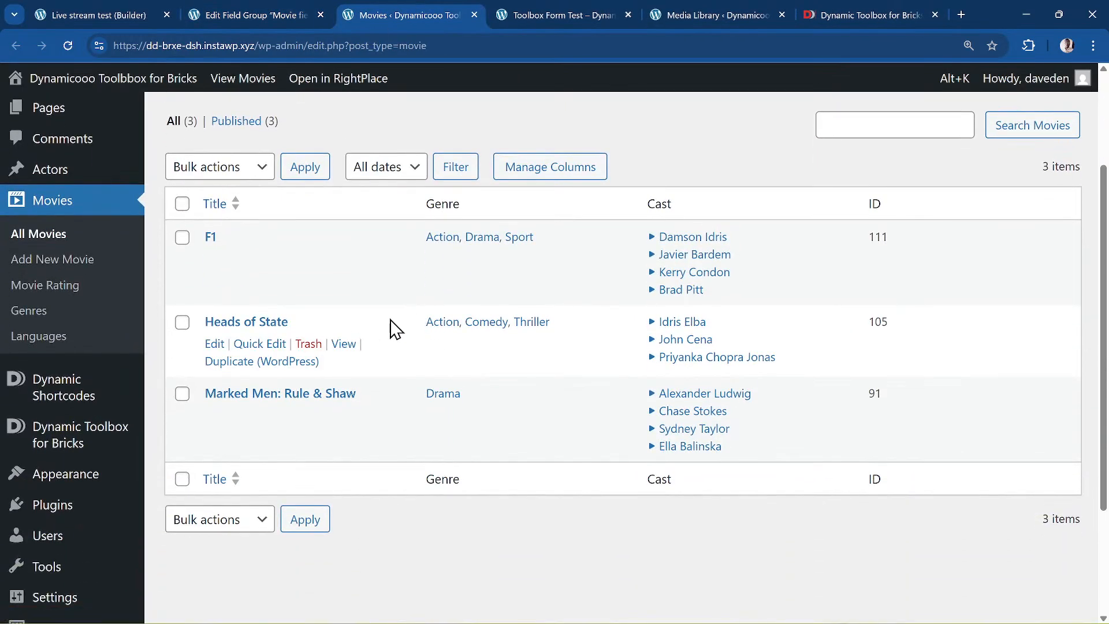
click(347, 345)
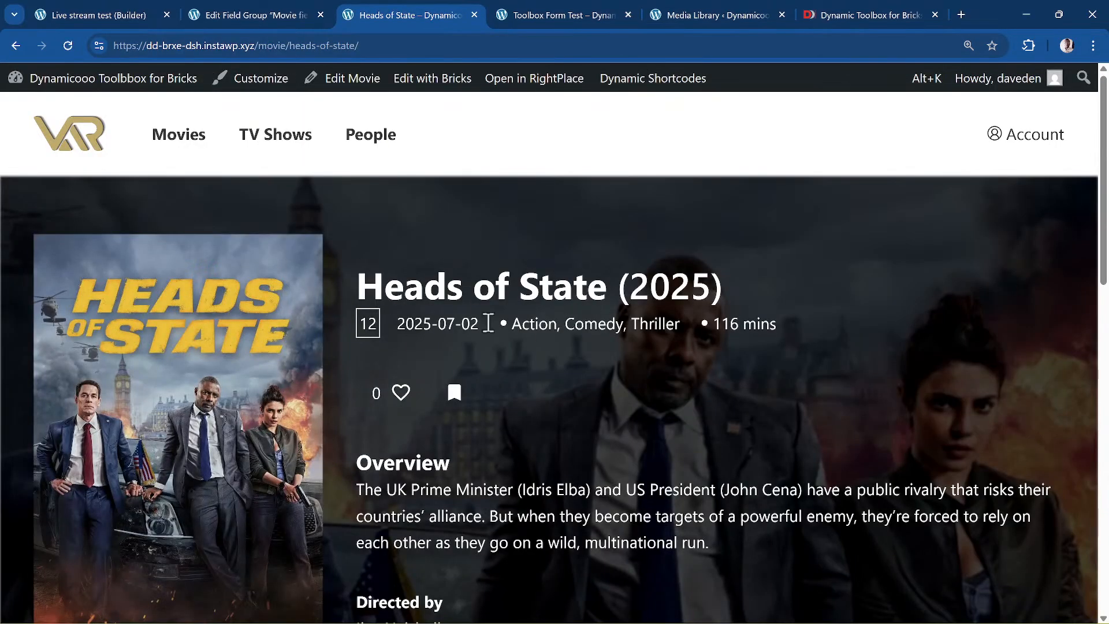
scroll(426, 413, down, 4)
scroll(425, 413, up, 2)
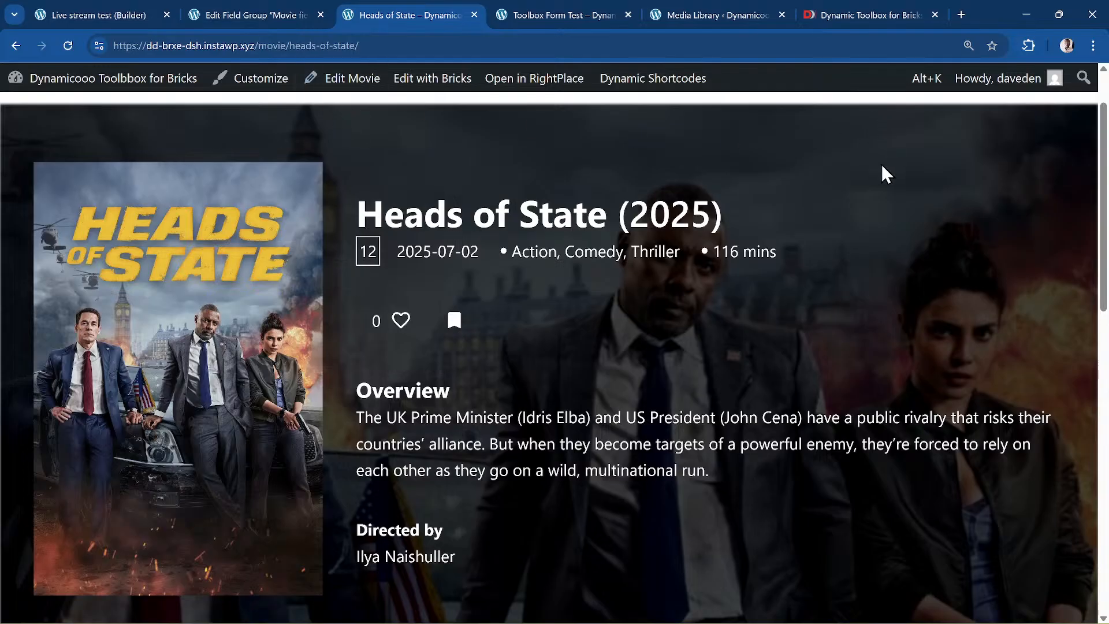
- Open the Pages list in a new tab and launch Add new movie in Bricks
click(272, 7)
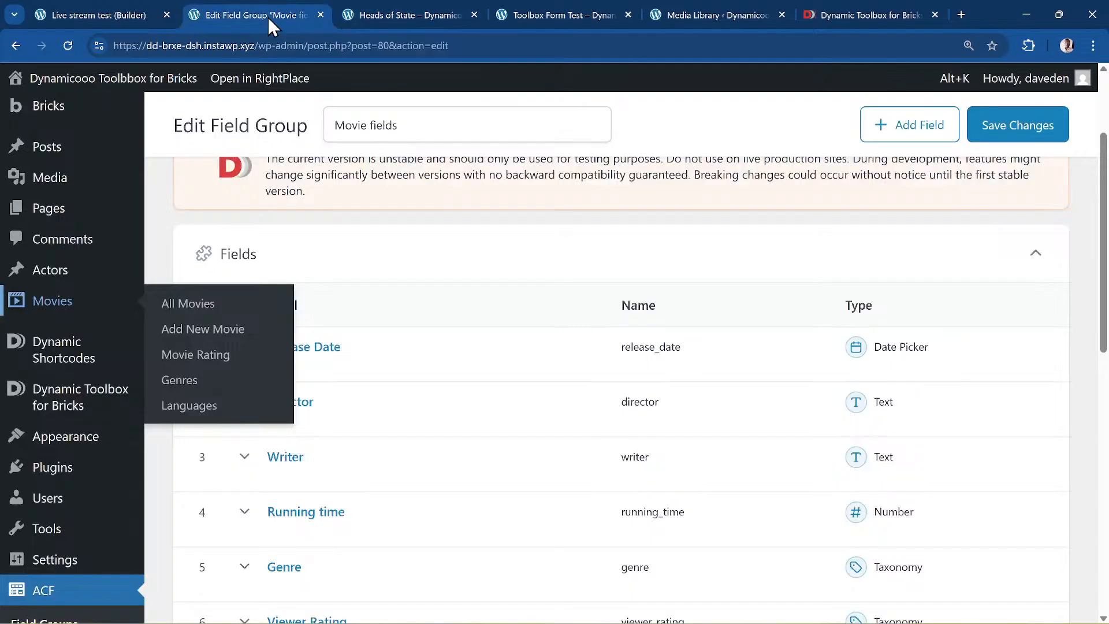
scroll(351, 259, up, 3)
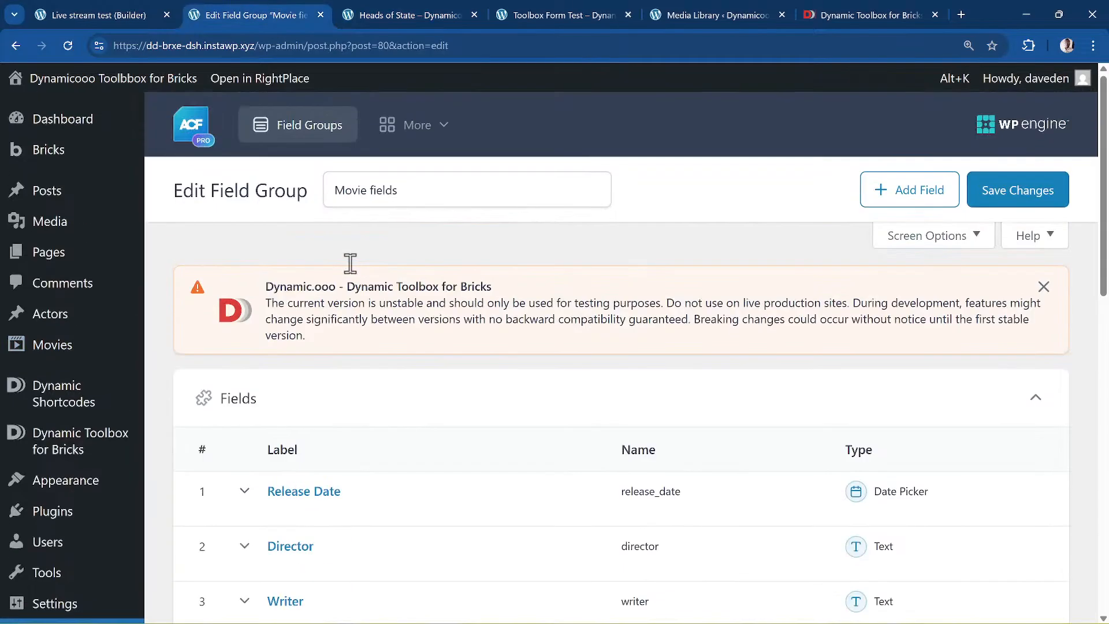
right_click(85, 260)
click(243, 265)
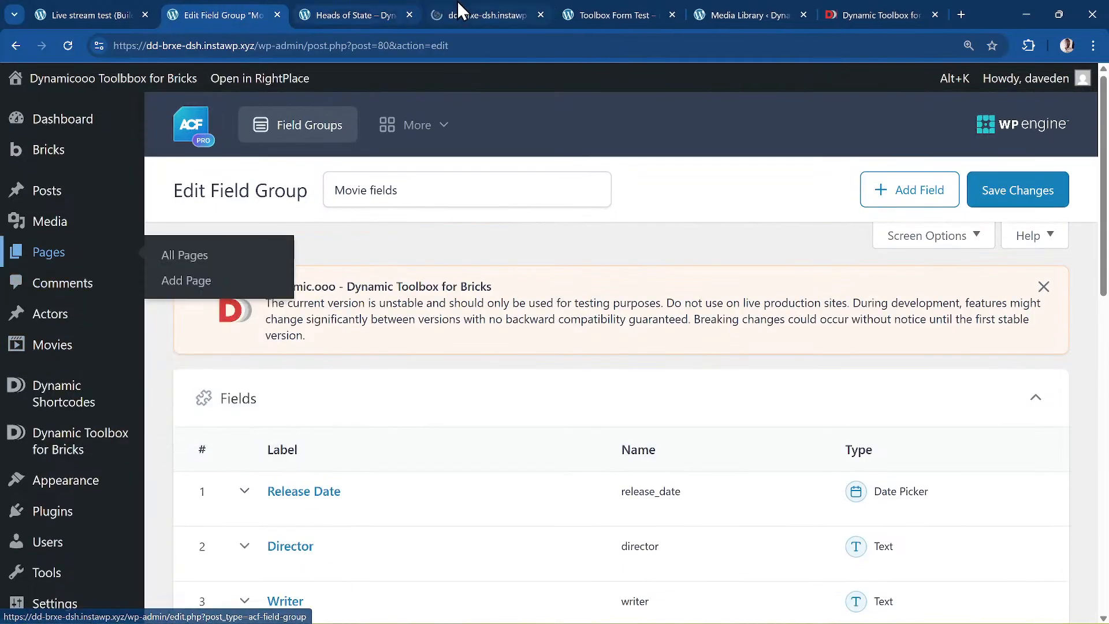
click(494, 14)
scroll(436, 258, down, 2)
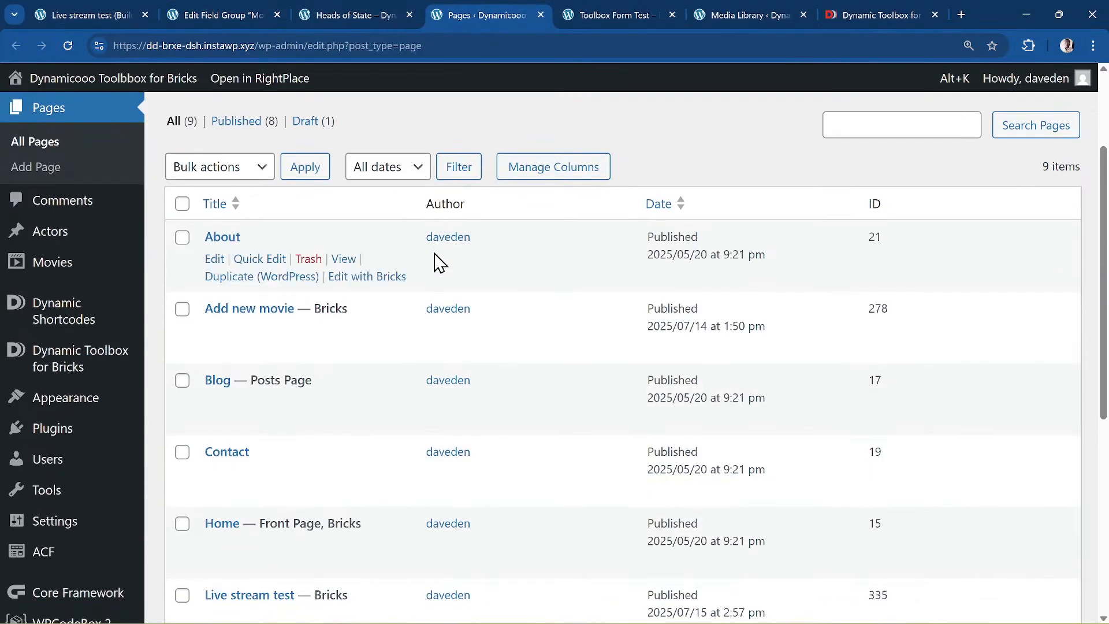
scroll(436, 260, down, 1)
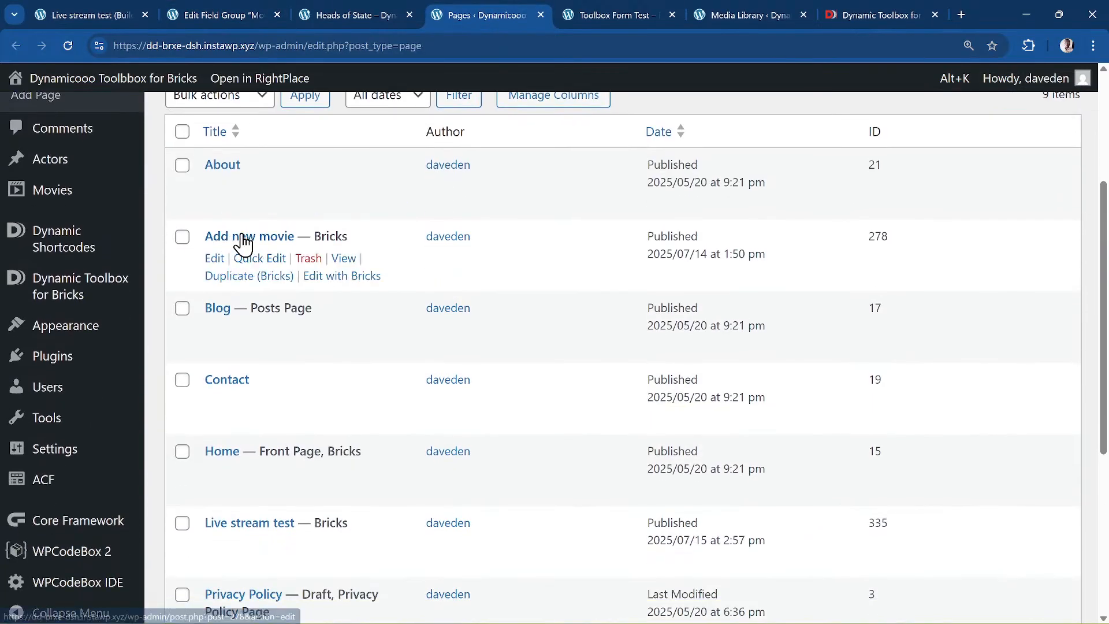
click(341, 276)
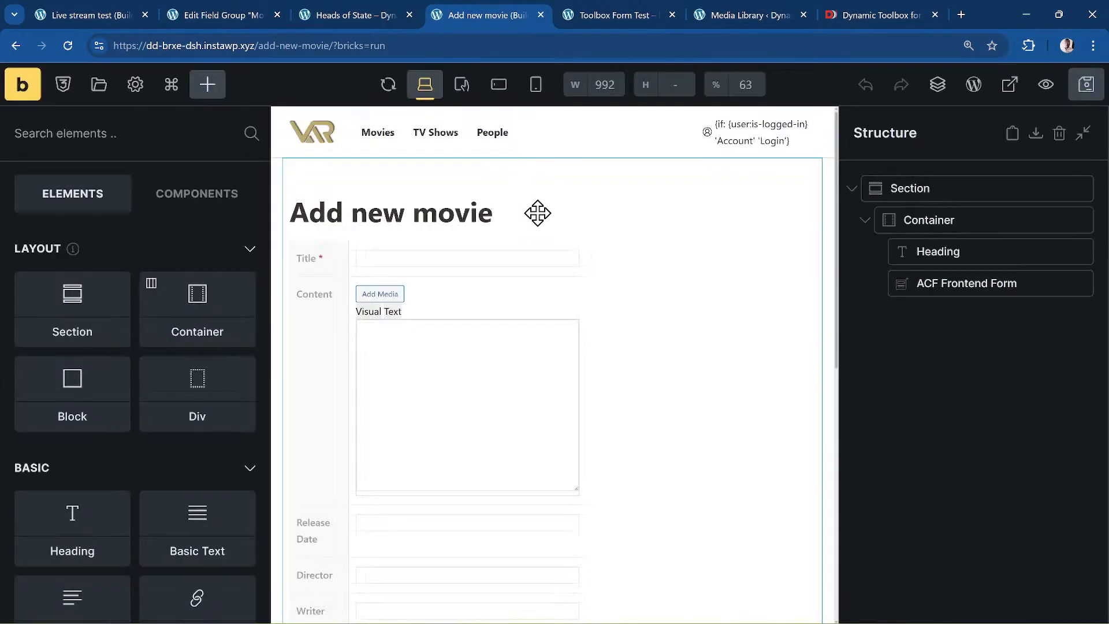
- Delete the old ACF Frontend Form, add a new one below the heading, and expand its settings
mouse_move(973, 276)
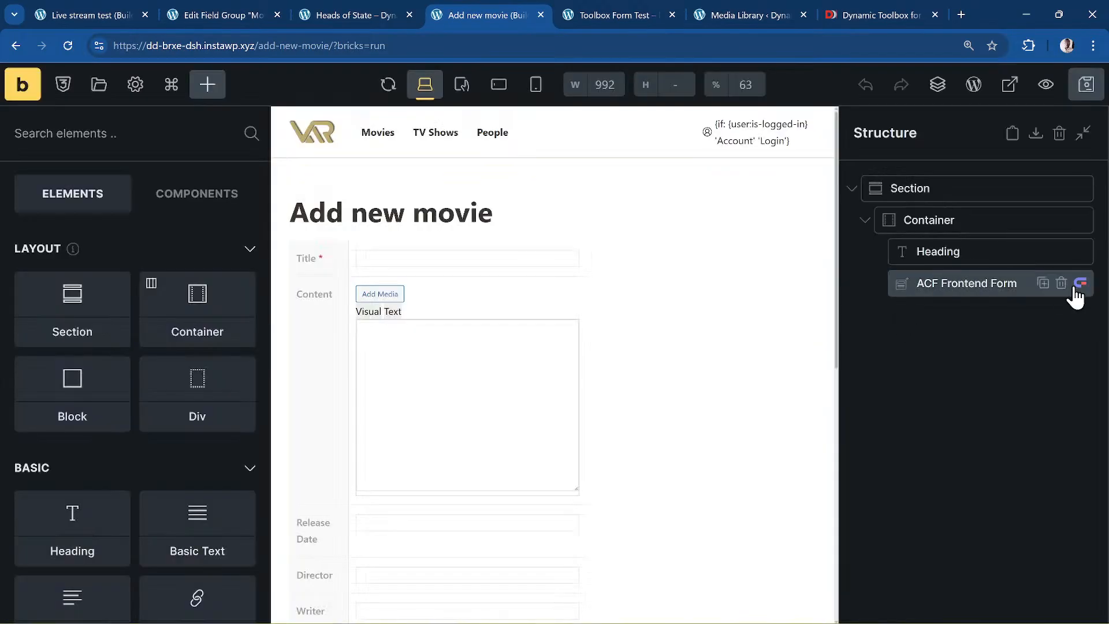
click(1061, 284)
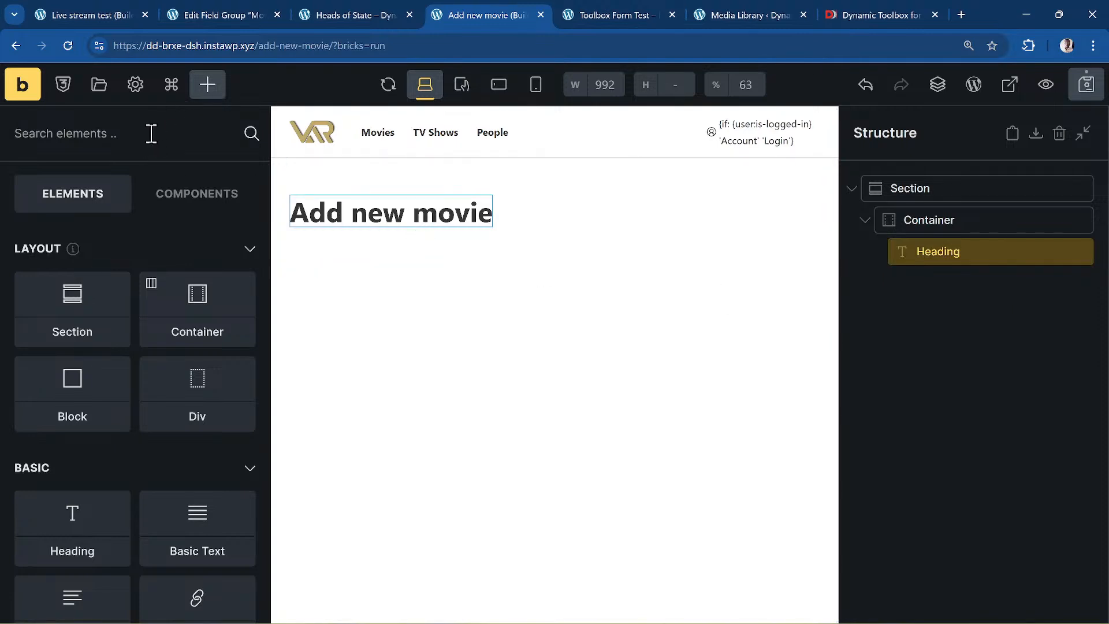
text(fron)
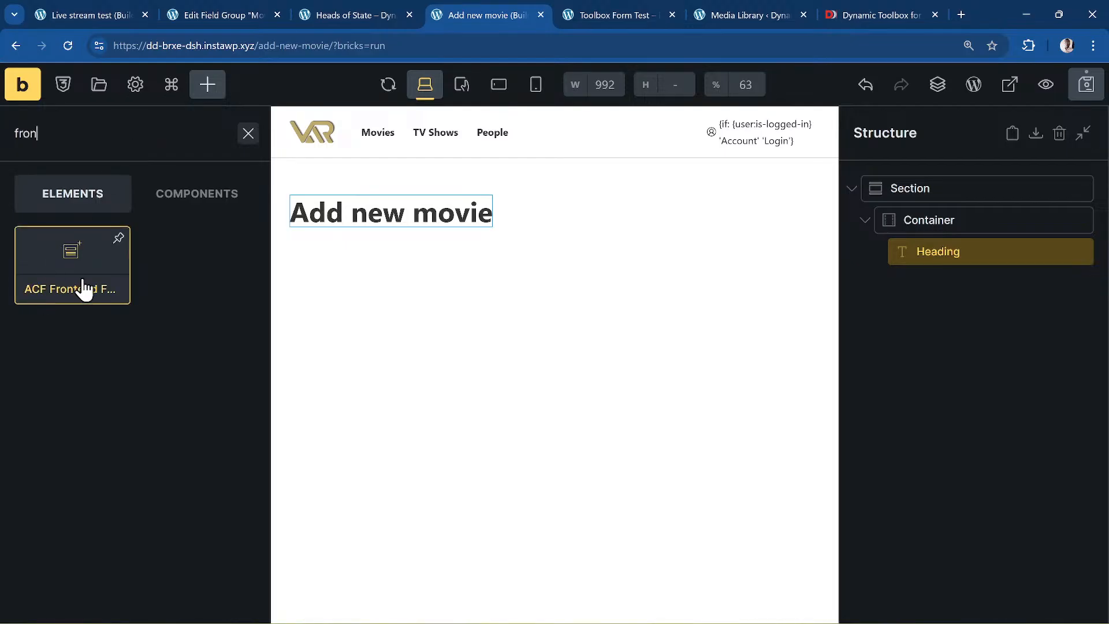
drag(87, 289, 362, 285)
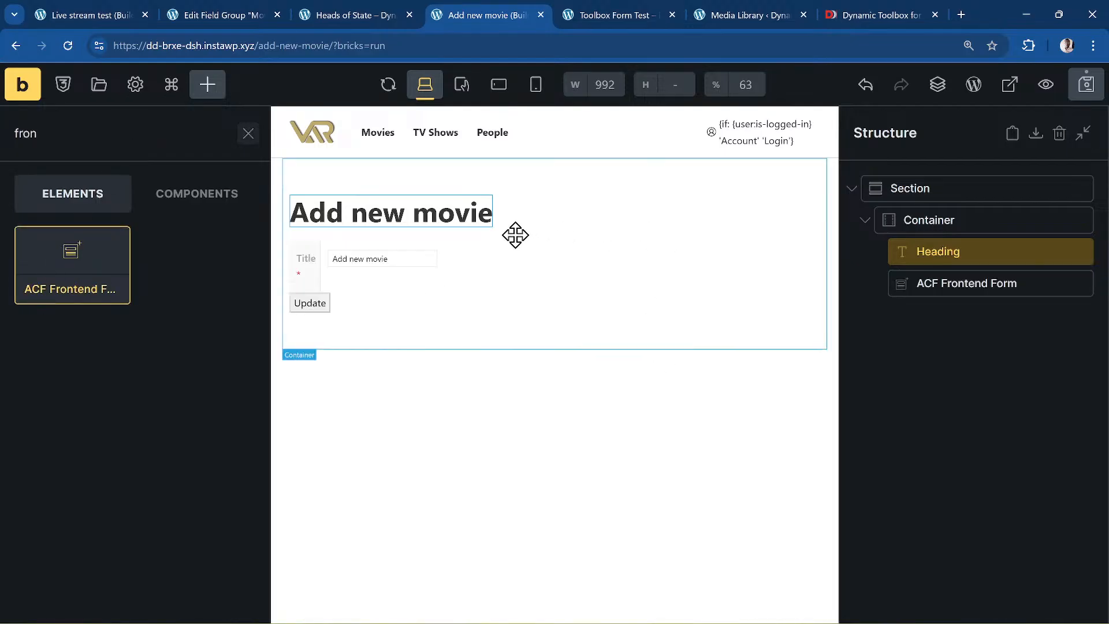
click(997, 282)
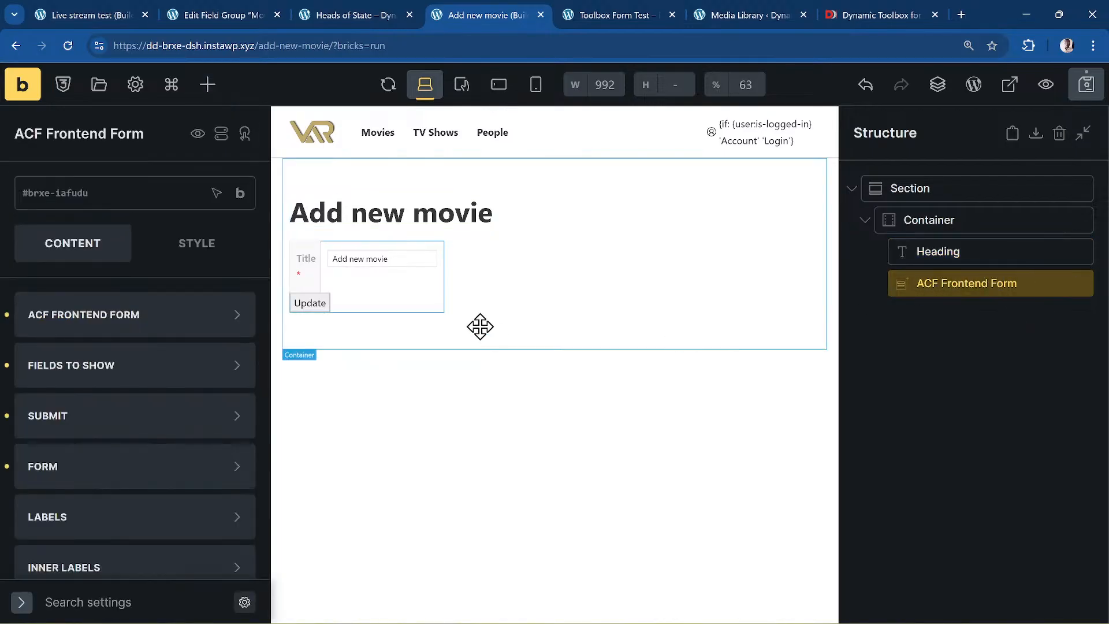
click(136, 318)
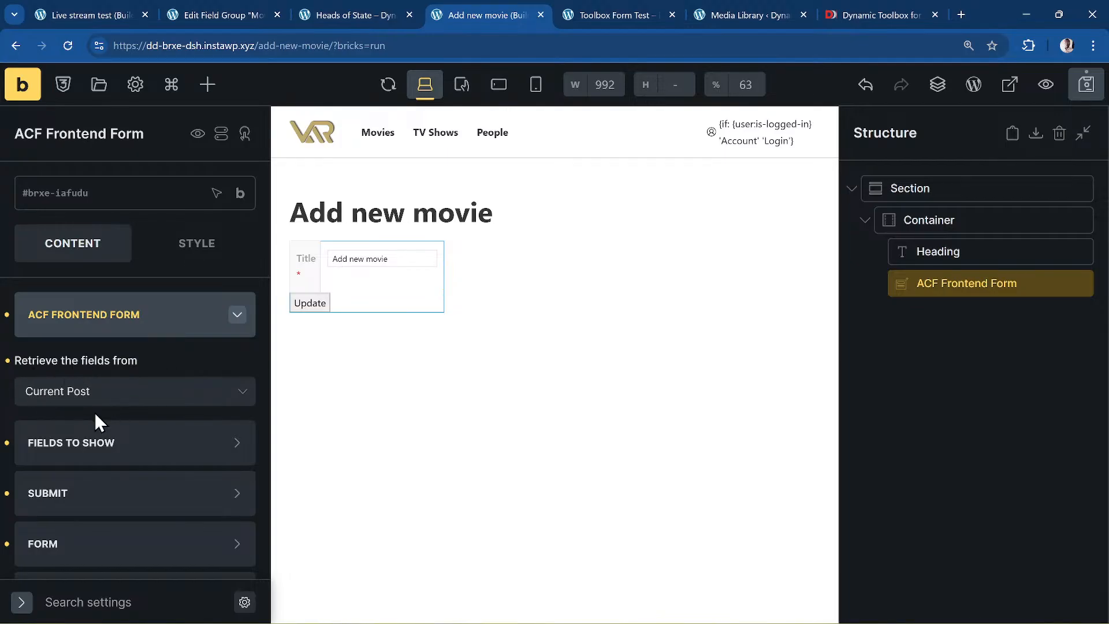
click(63, 401)
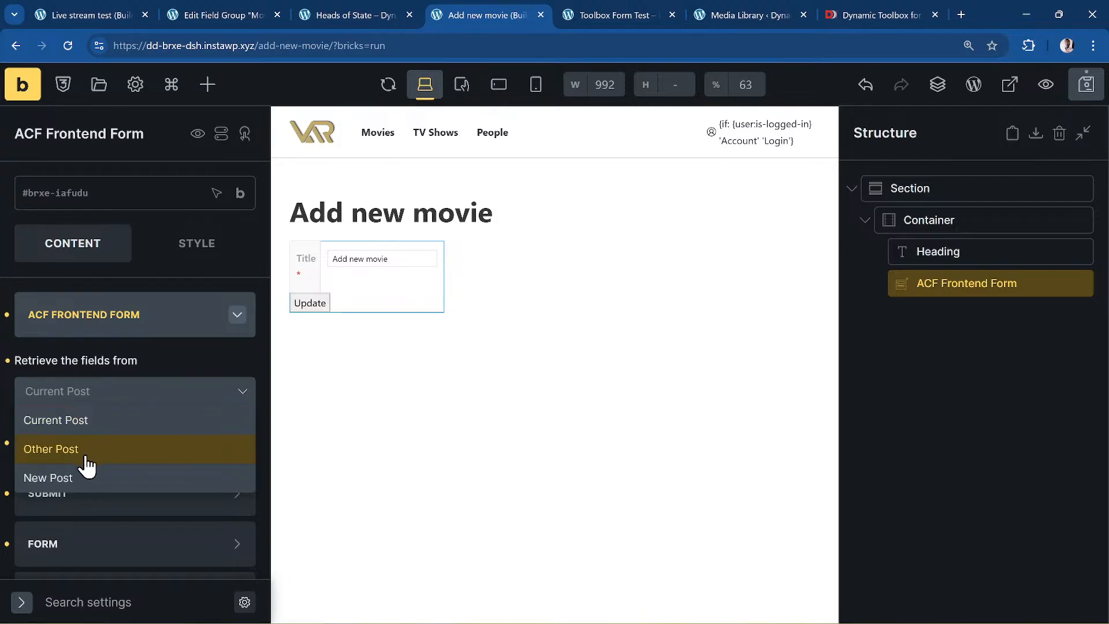
- Set the form to retrieve fields from New Post, Post Type movie, status Published
click(143, 461)
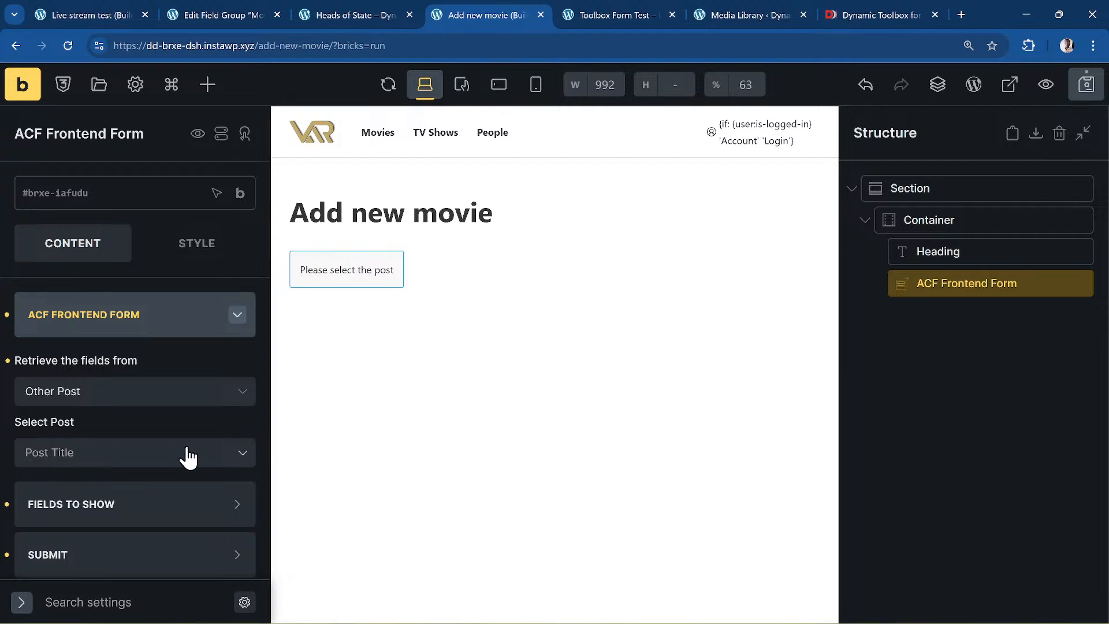
click(87, 460)
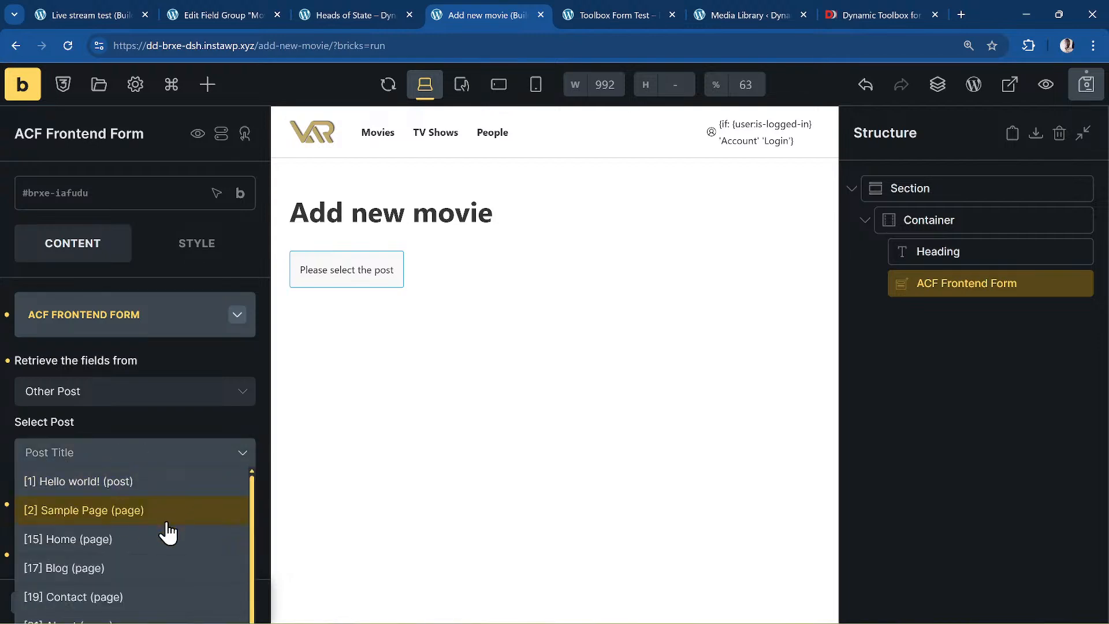
scroll(168, 531, down, 10)
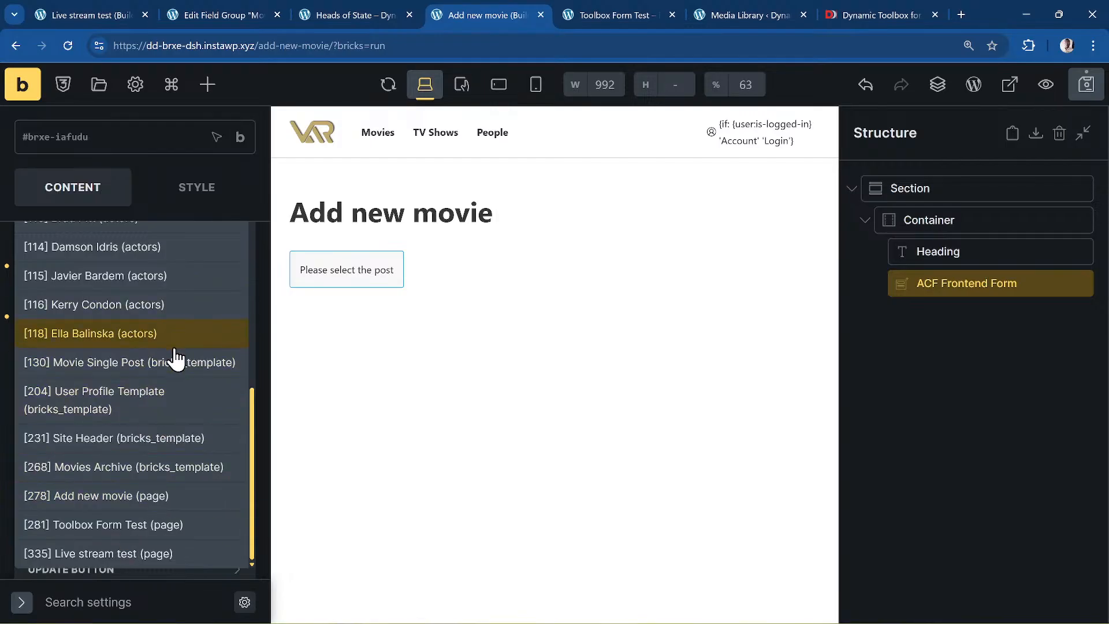
scroll(200, 327, up, 8)
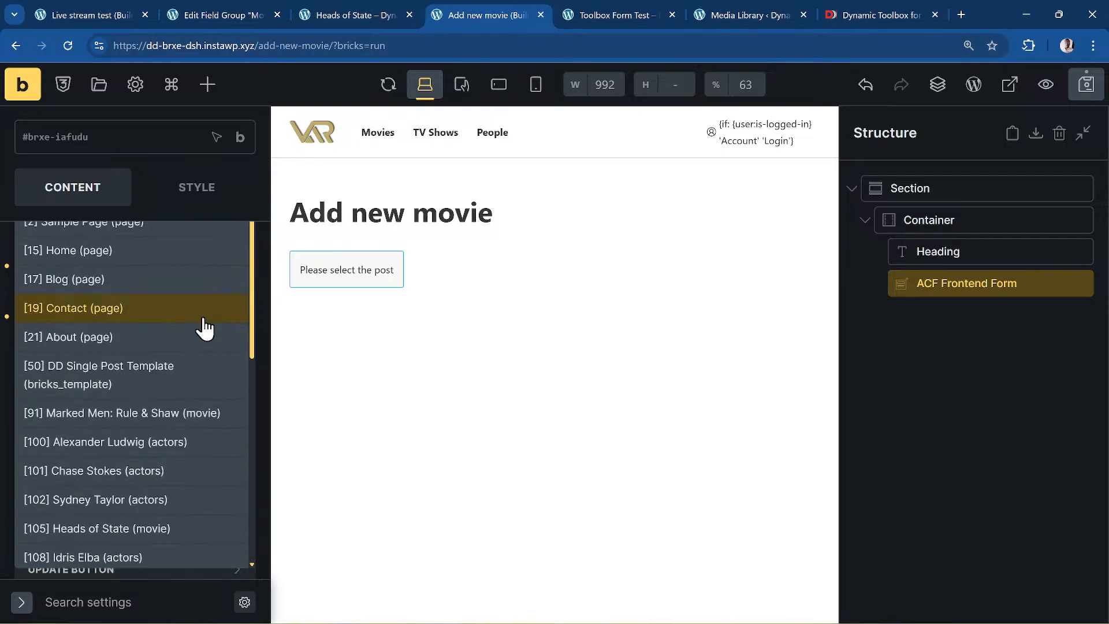
scroll(205, 325, up, 4)
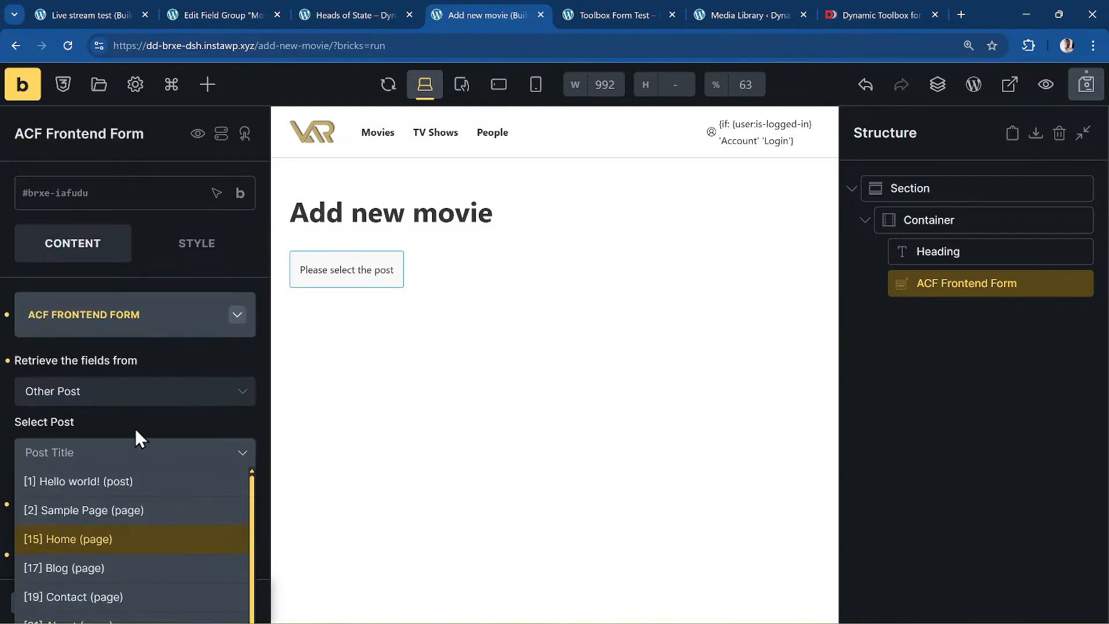
click(56, 404)
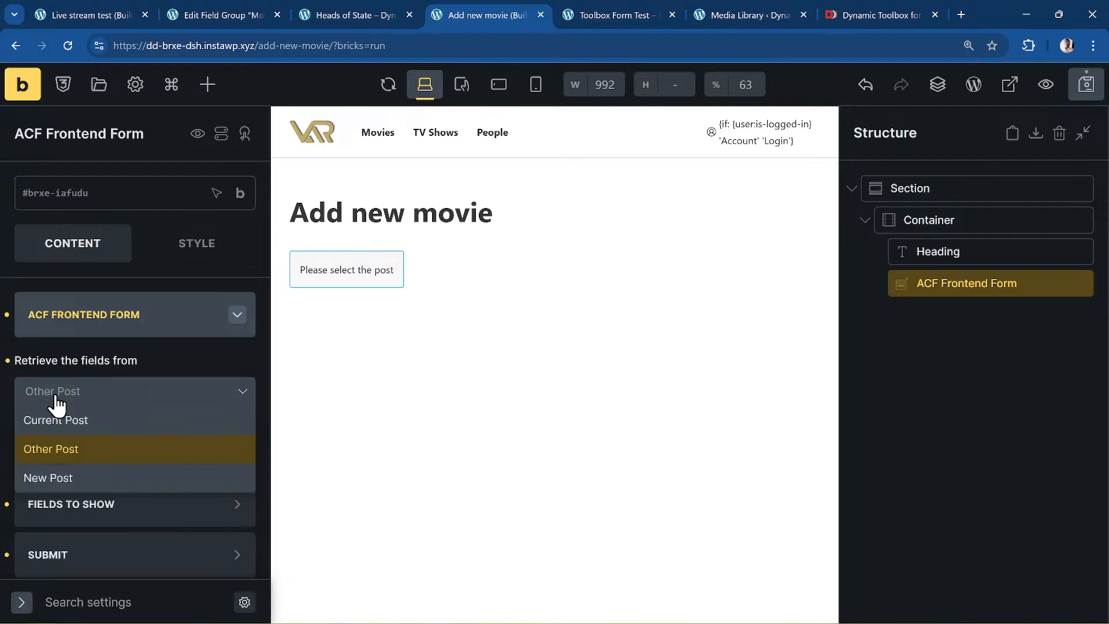
click(69, 480)
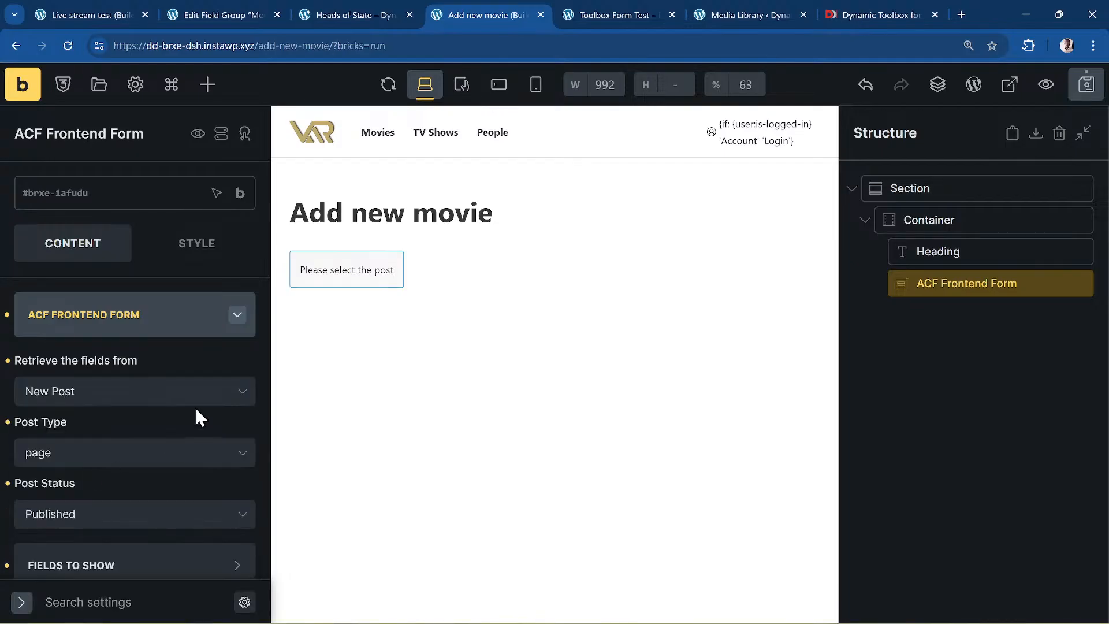
click(119, 459)
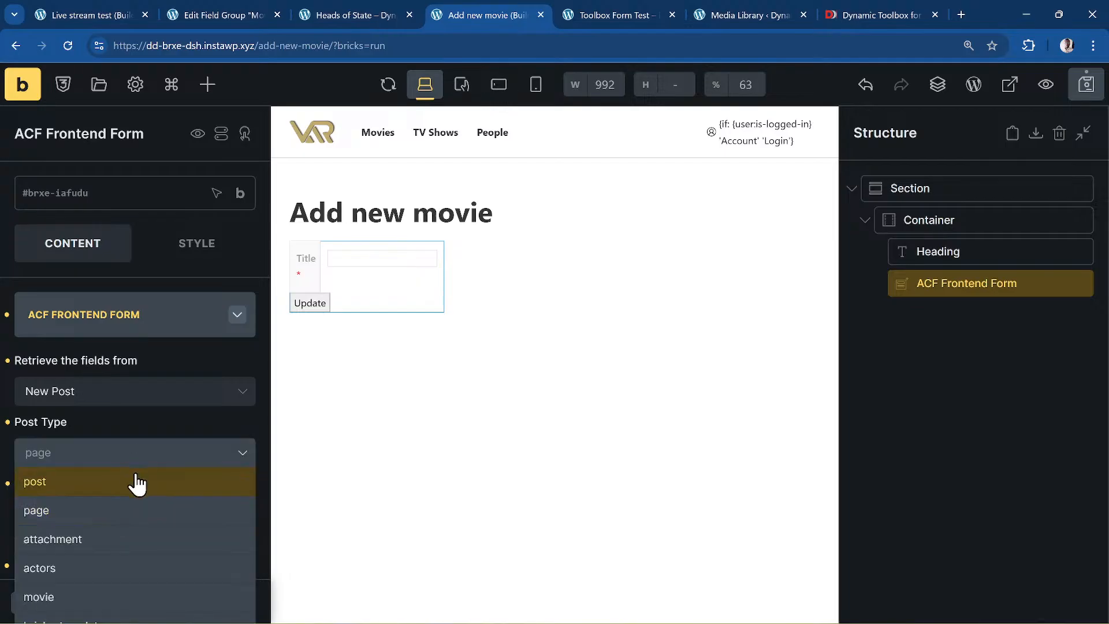
scroll(136, 482, down, 3)
click(104, 380)
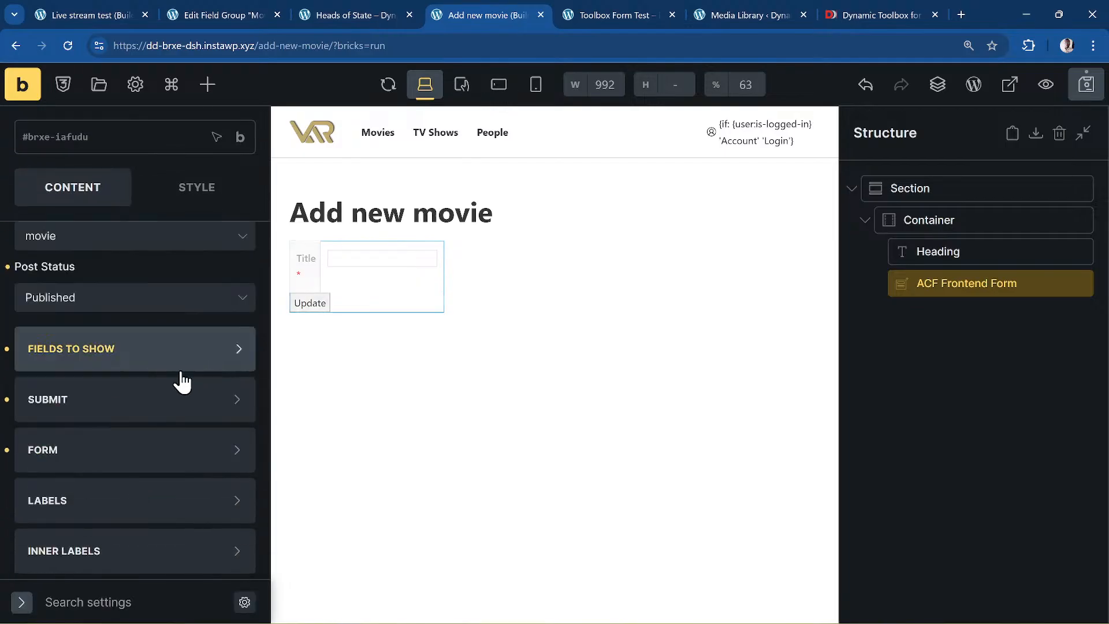
scroll(182, 381, up, 3)
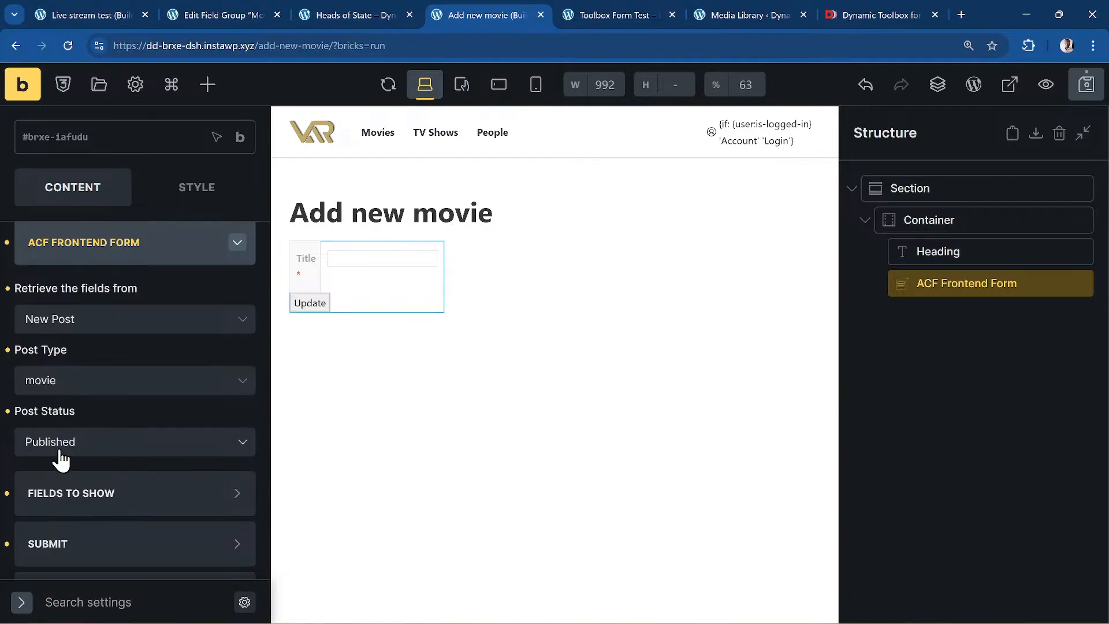
scroll(132, 416, down, 3)
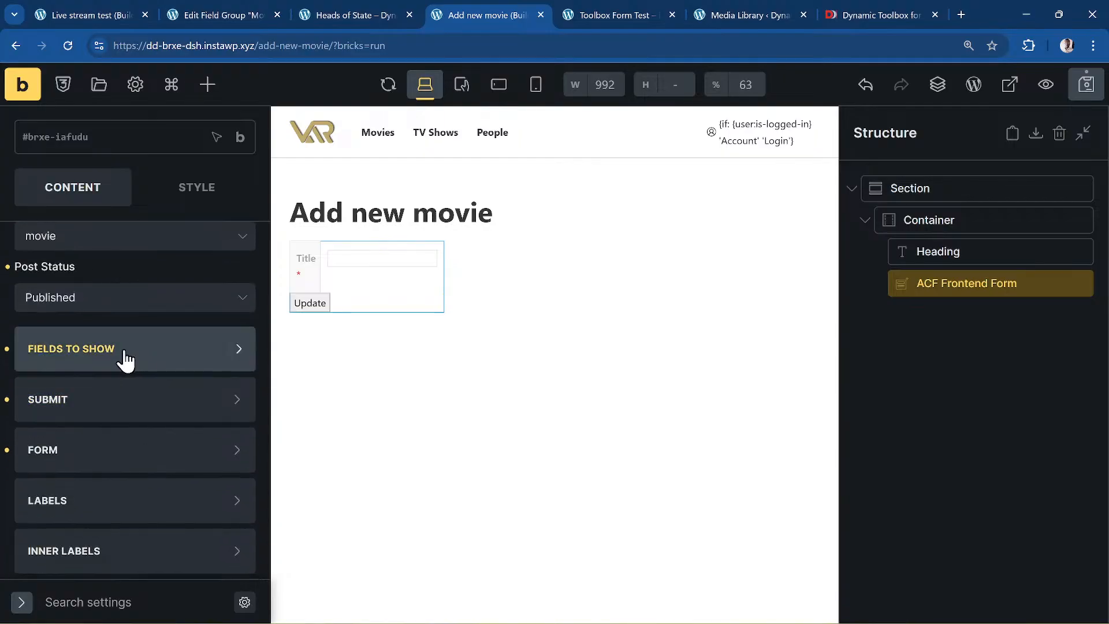
- Add the post content field to the form and delete the individual ACF Fields entry
click(119, 349)
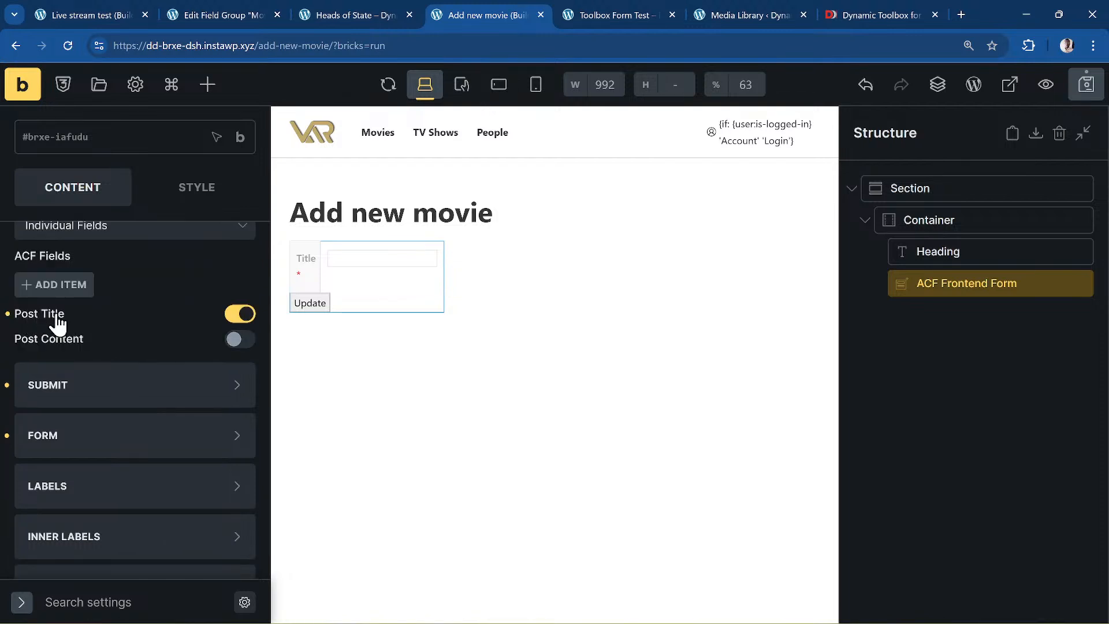
click(238, 339)
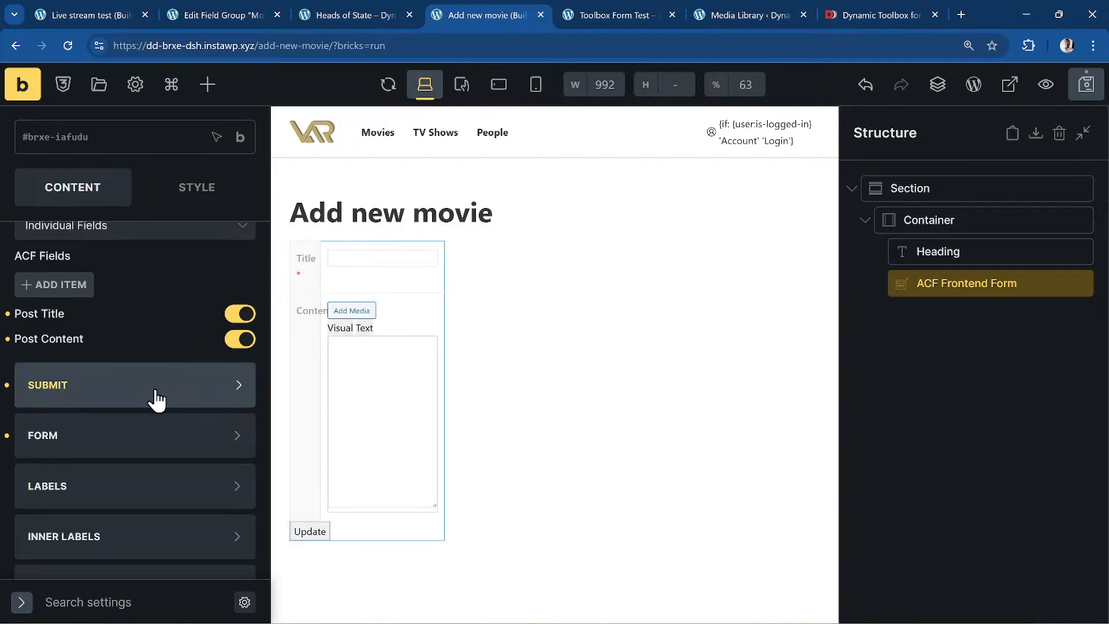
scroll(154, 405, up, 3)
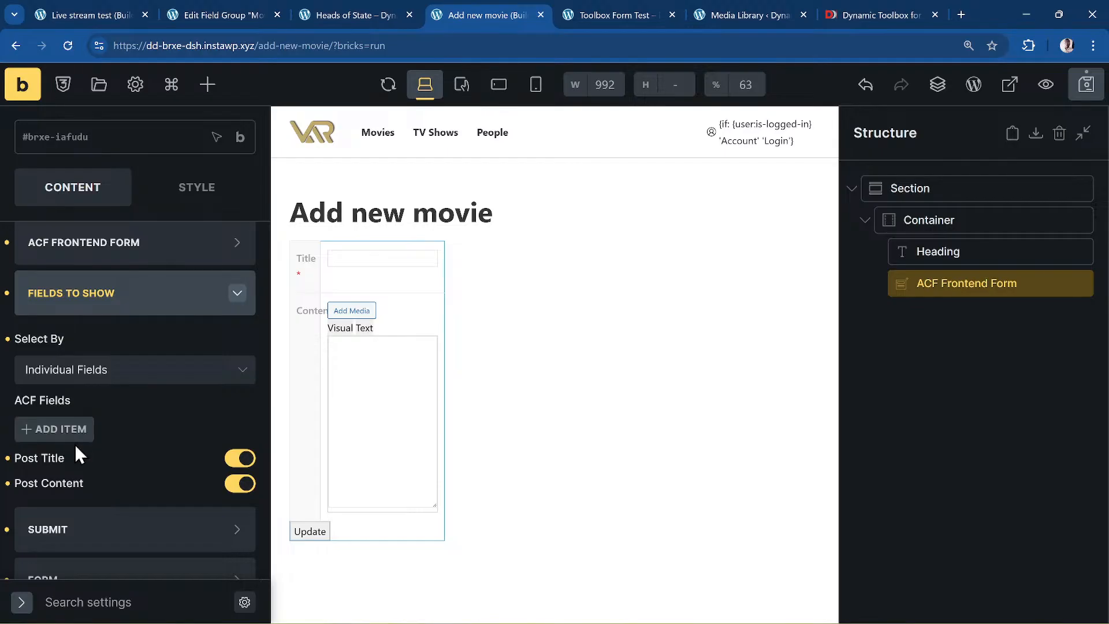
click(54, 432)
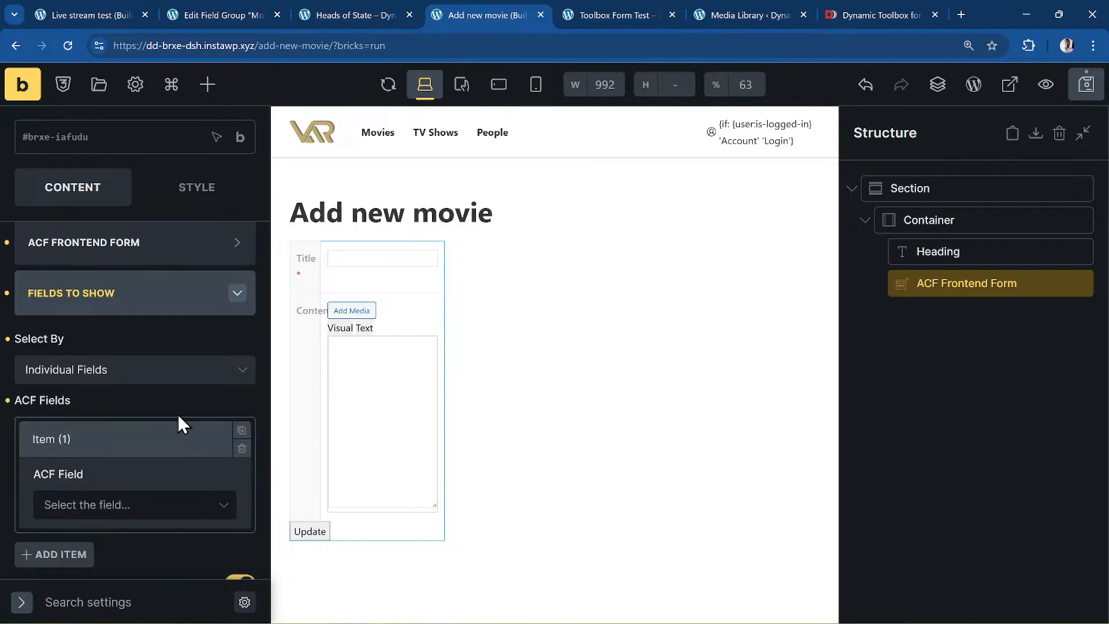
click(130, 509)
scroll(146, 436, down, 3)
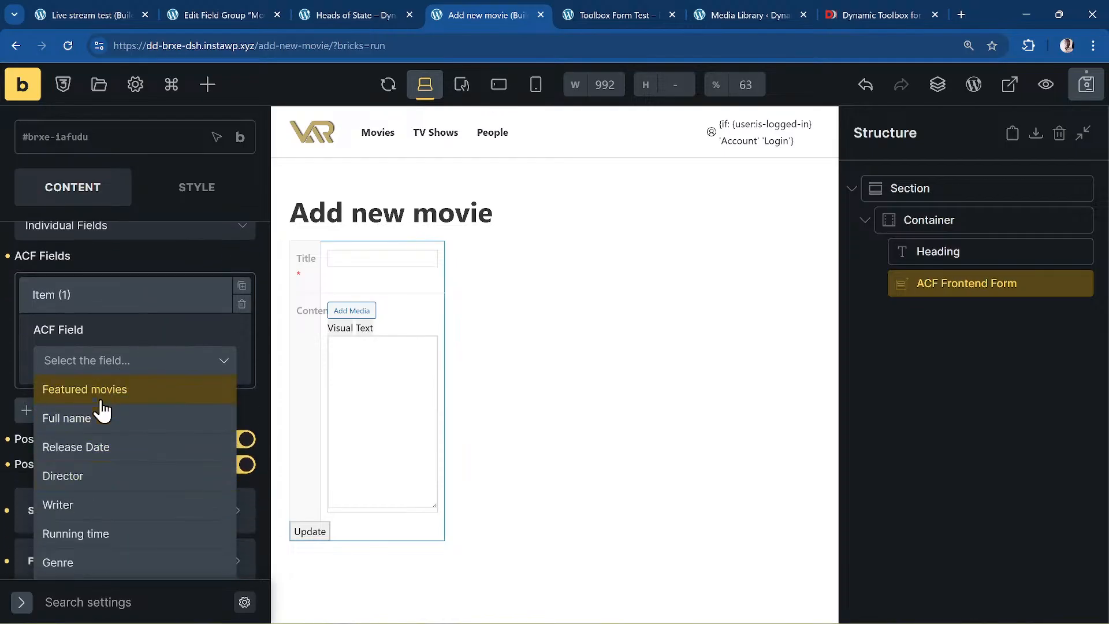
click(212, 303)
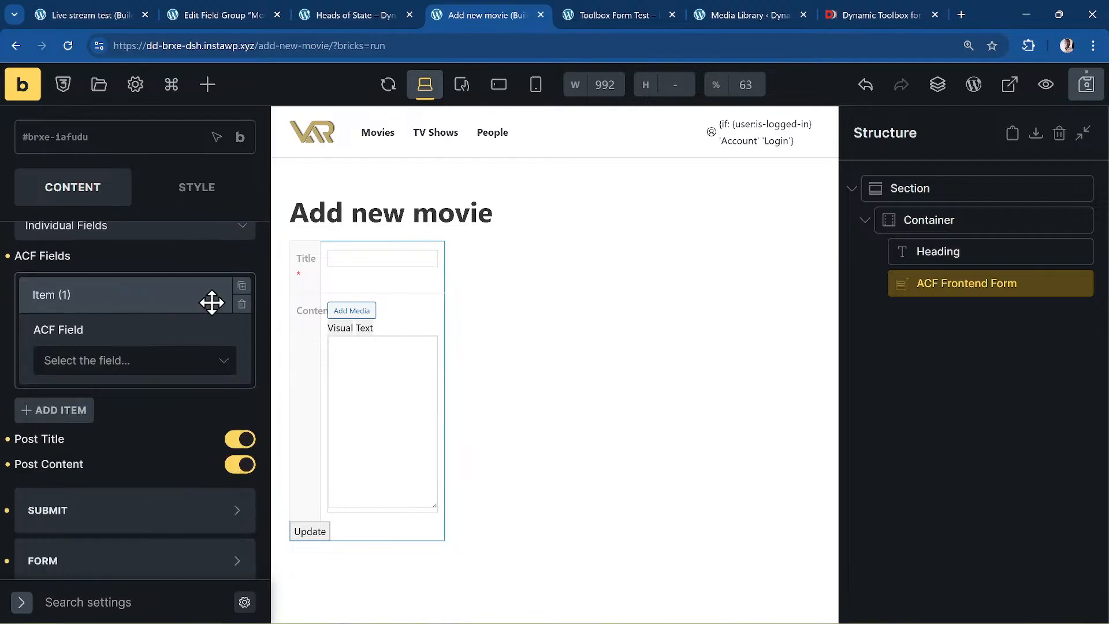
click(242, 306)
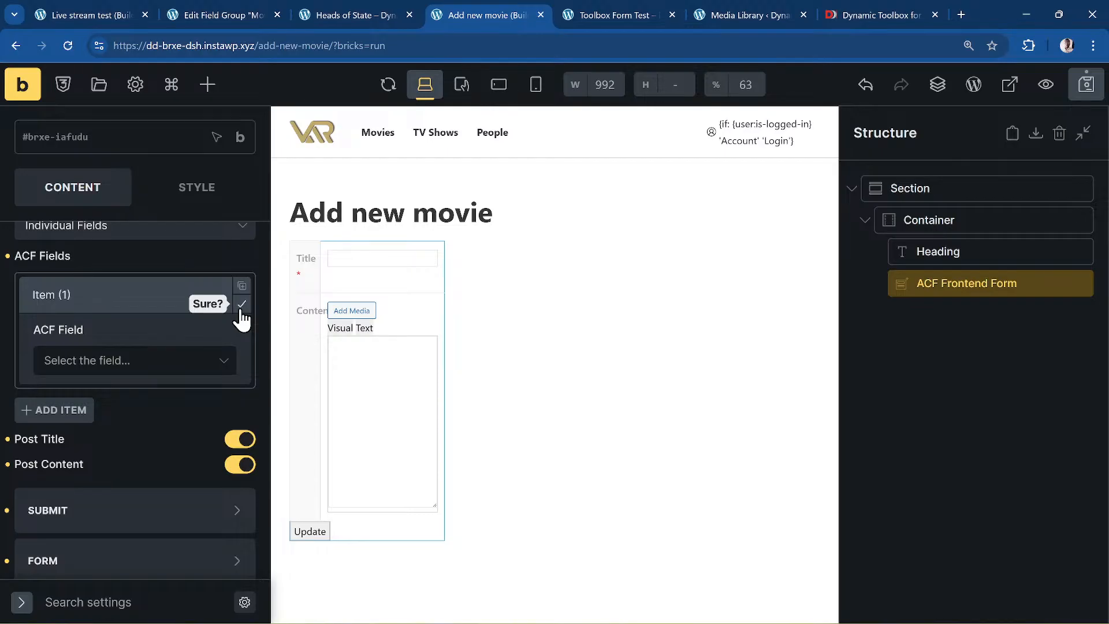
click(241, 305)
scroll(115, 323, up, 2)
- Switch Select By to Field Groups and add the Movie fields group
click(91, 301)
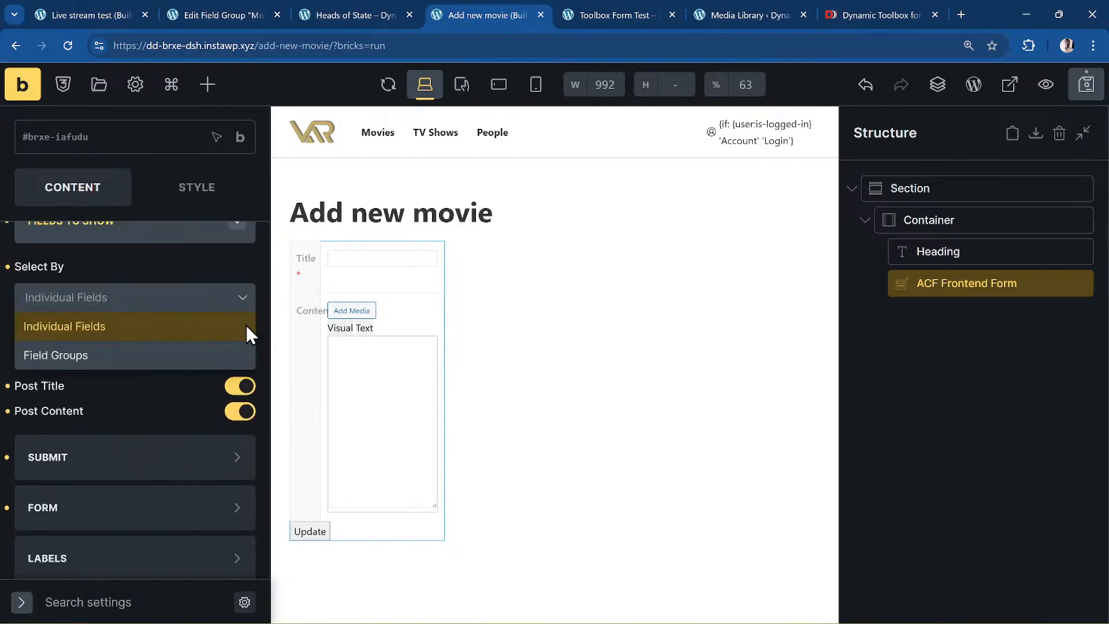
click(100, 358)
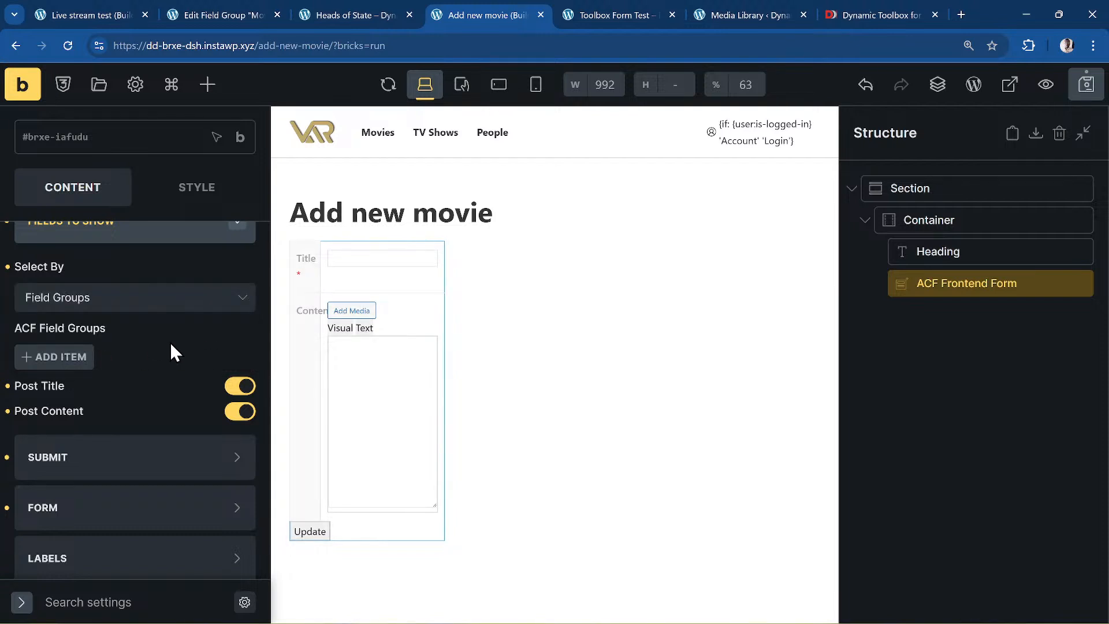
click(81, 355)
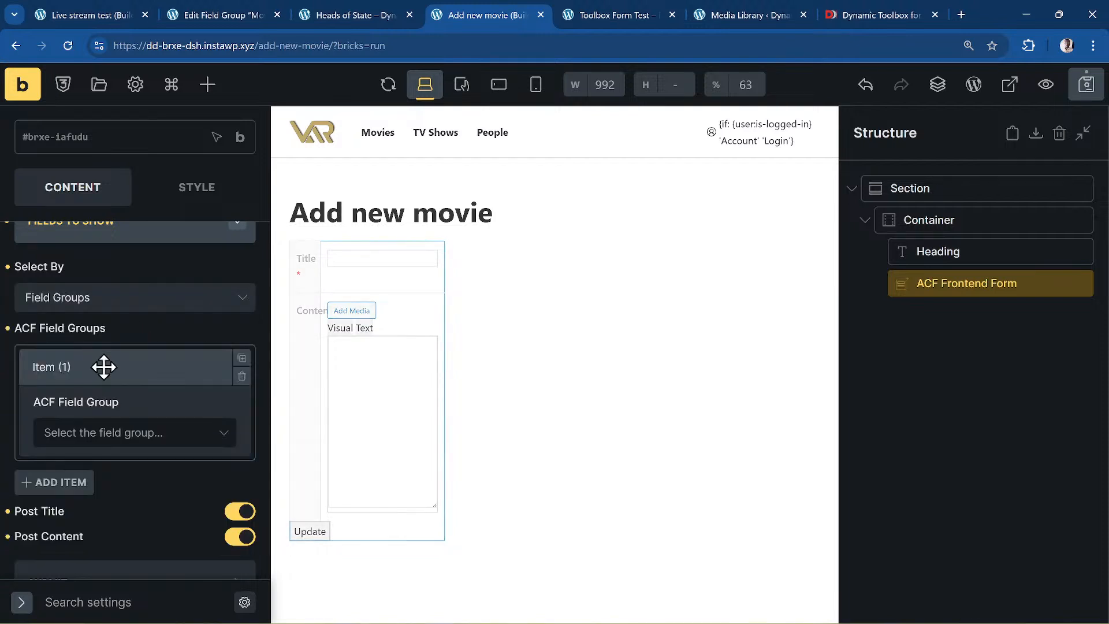
click(111, 444)
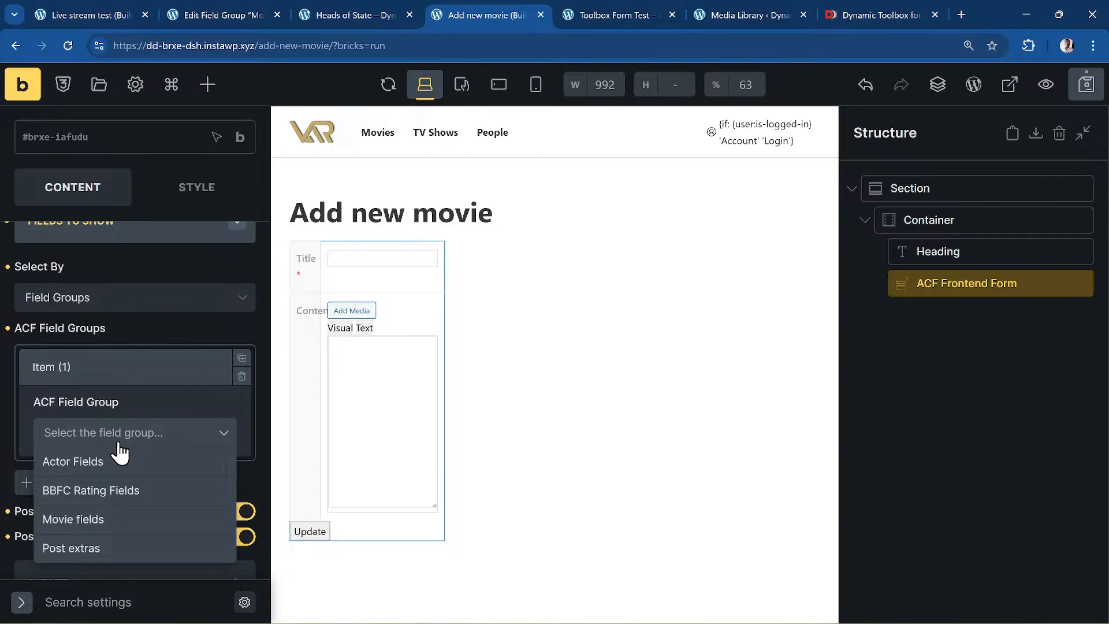
click(88, 520)
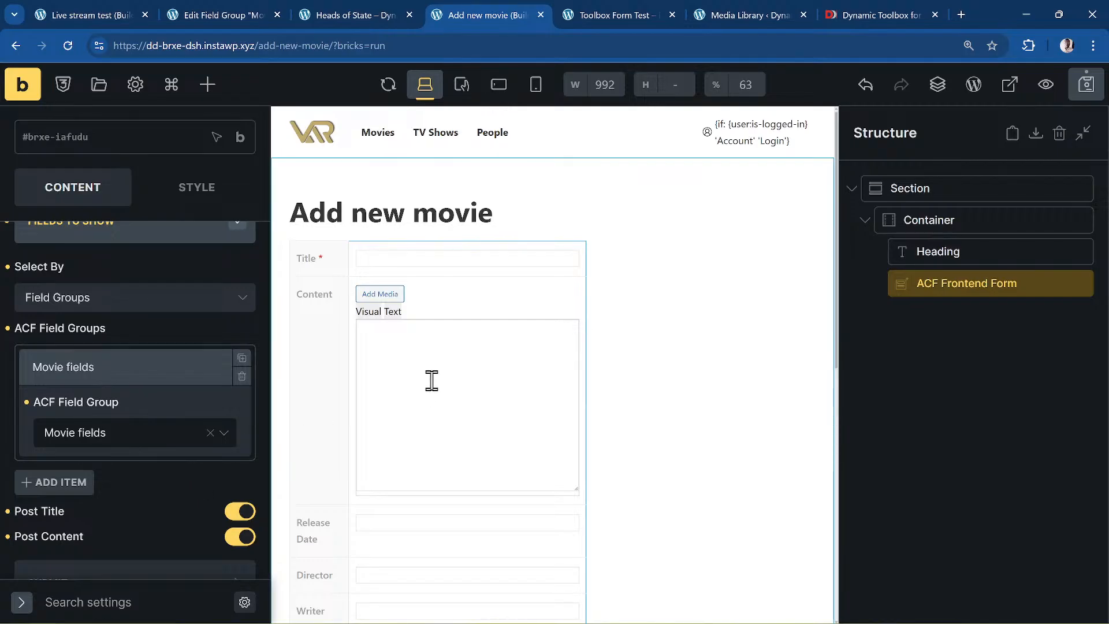
scroll(488, 328, down, 5)
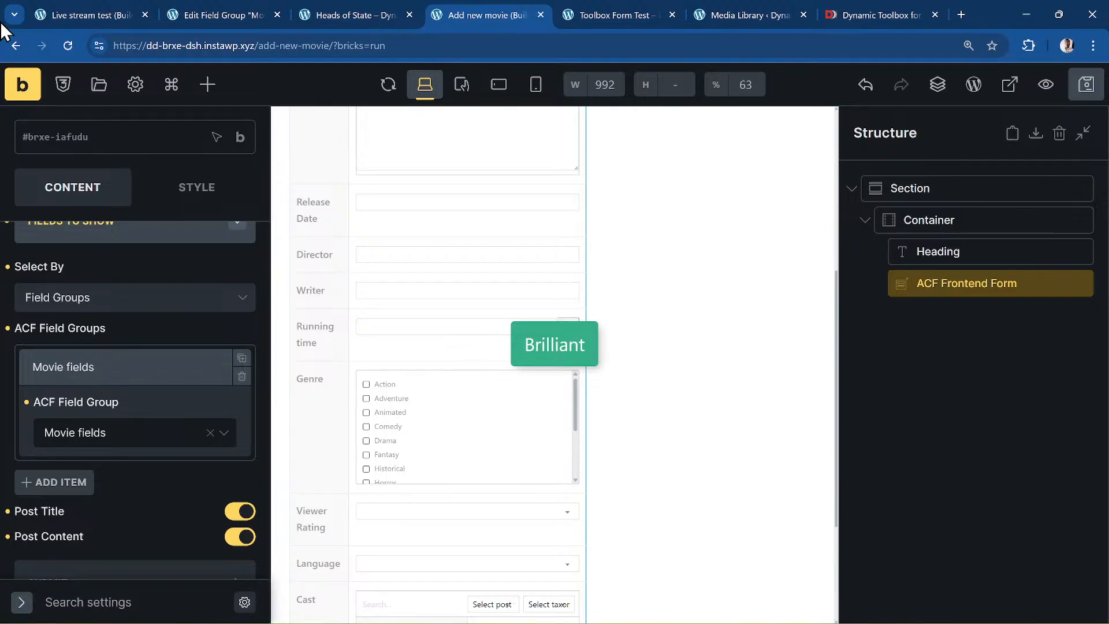
- Open the live Add new movie form and scroll through its movie fields
click(38, 89)
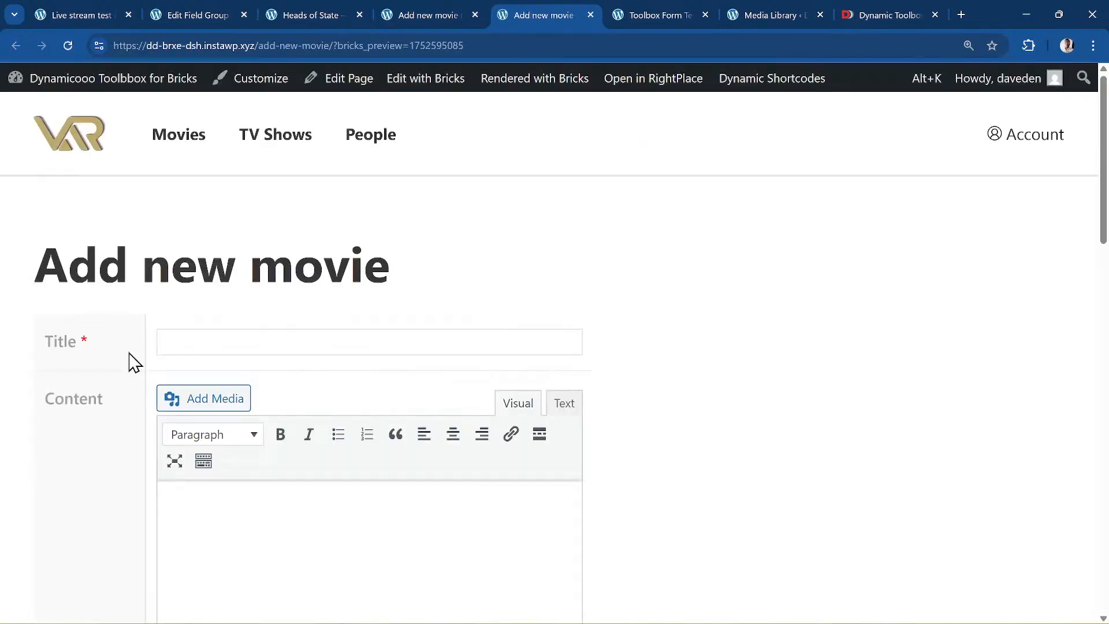
scroll(155, 317, down, 2)
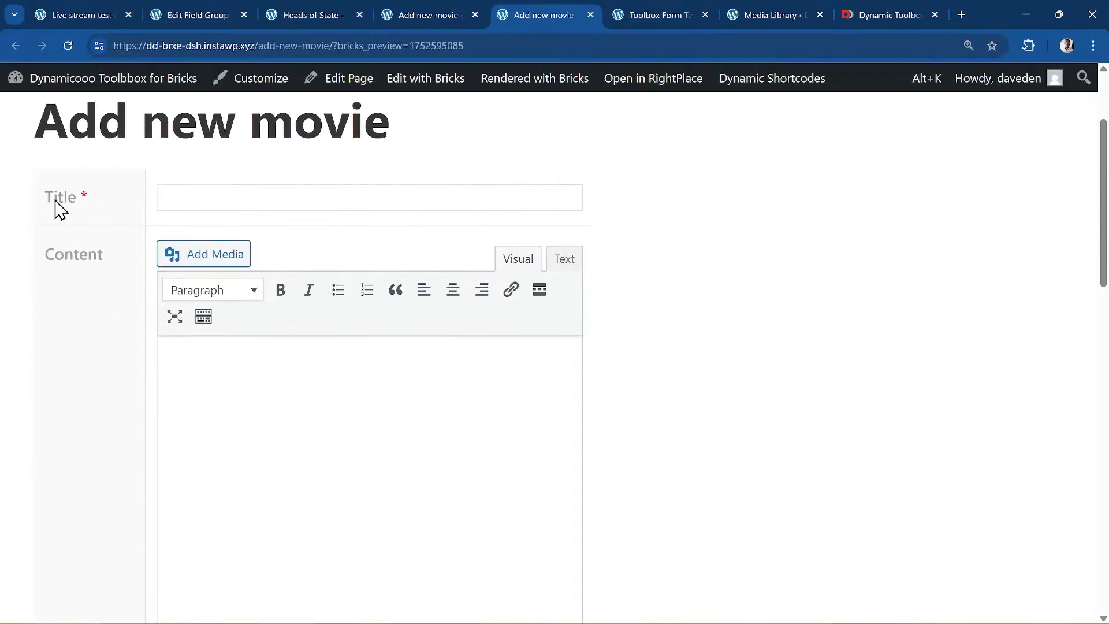
scroll(175, 275, down, 8)
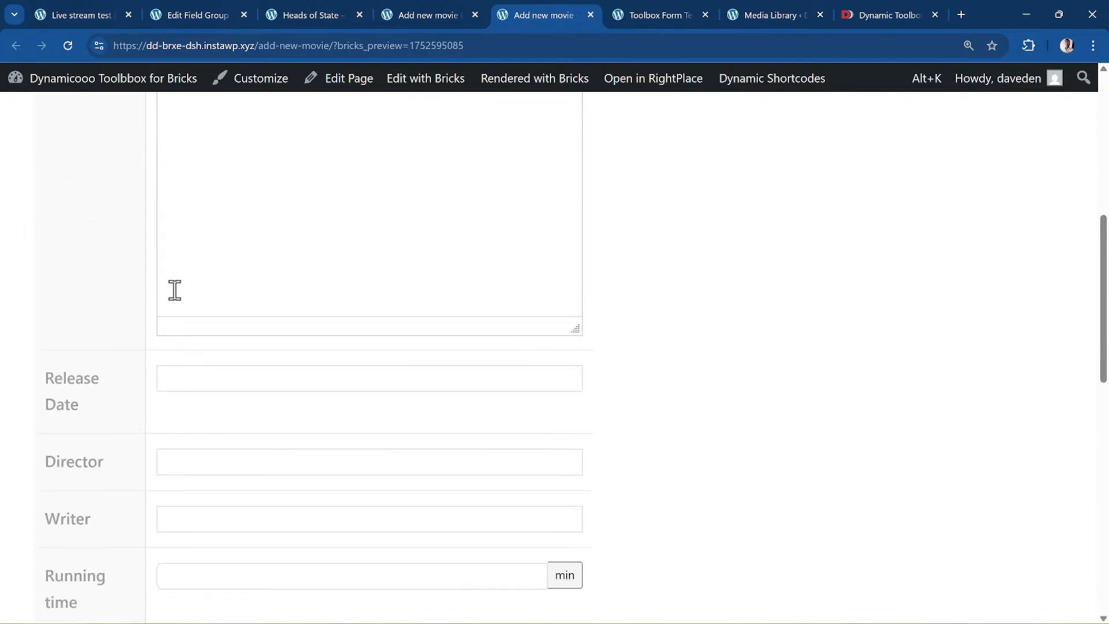
scroll(175, 289, up, 1)
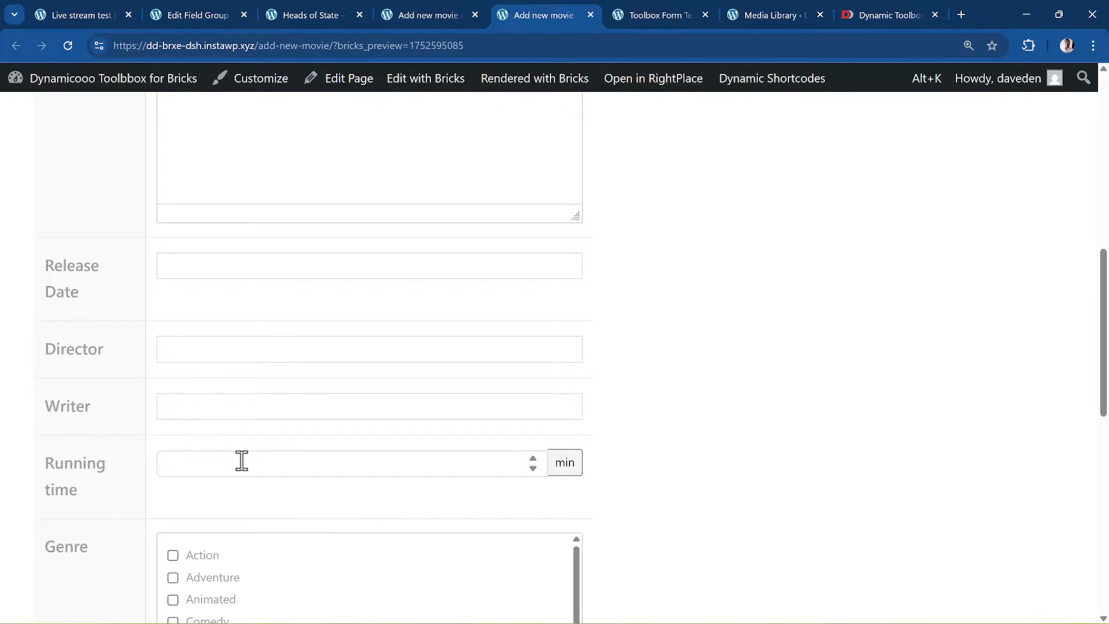
scroll(160, 578, down, 3)
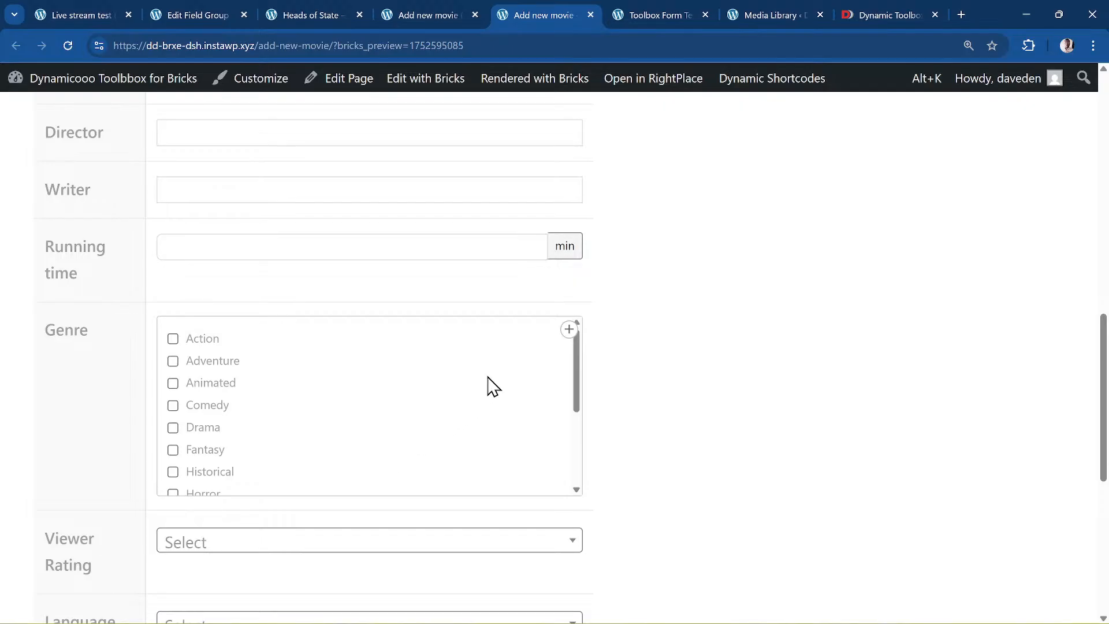
scroll(413, 346, down, 3)
scroll(761, 457, down, 1)
scroll(761, 456, down, 5)
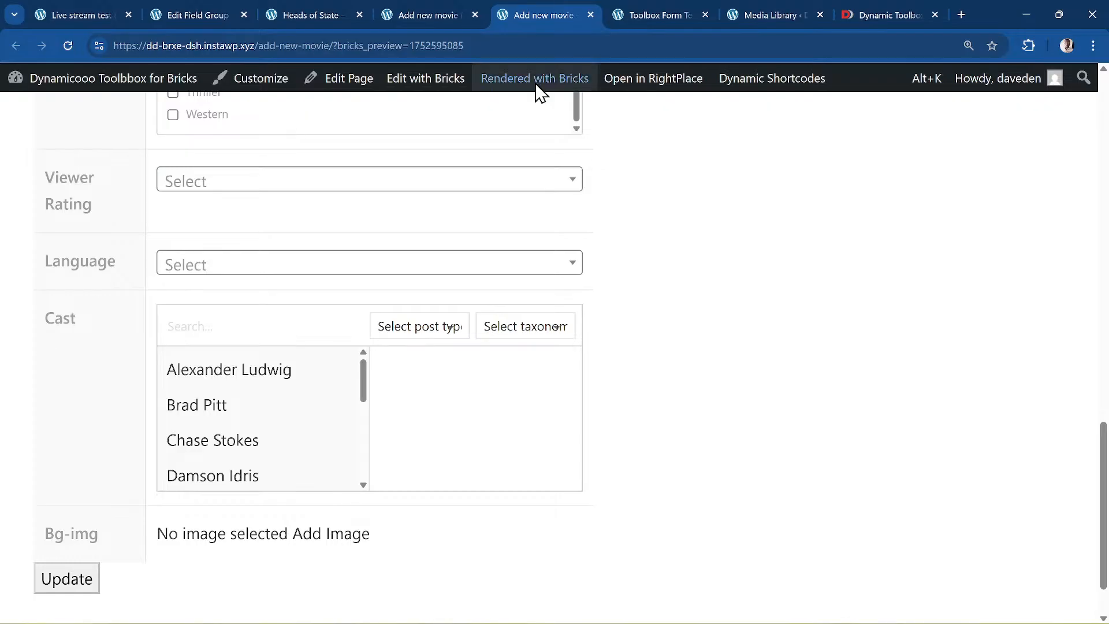
- Add Alexander Ludwig to Cast and filter the cast list to Actor posts
click(336, 404)
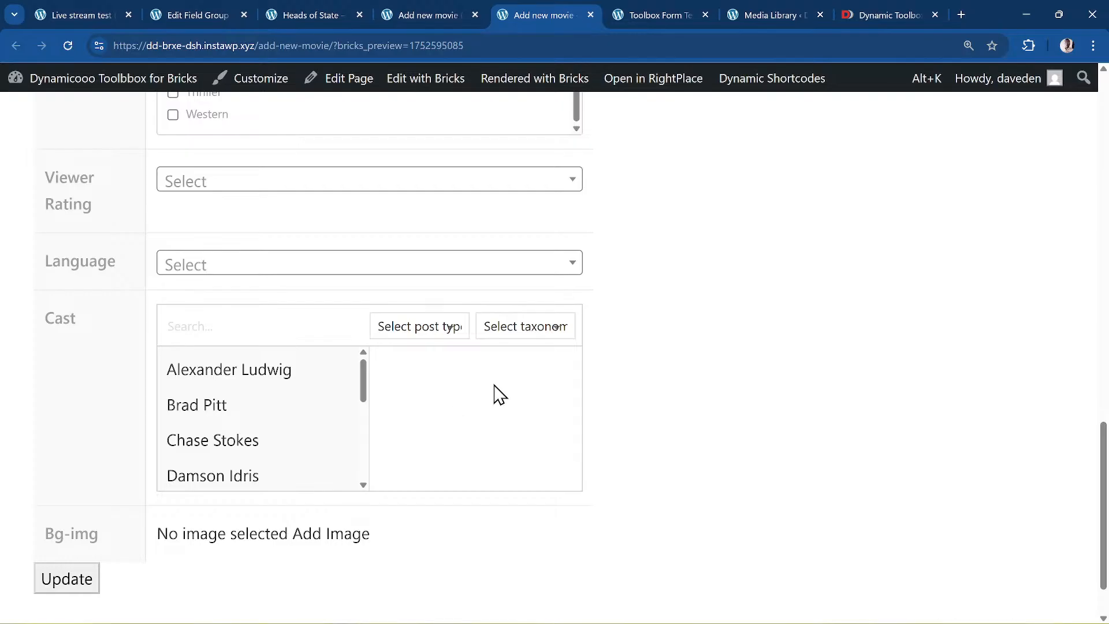
click(309, 385)
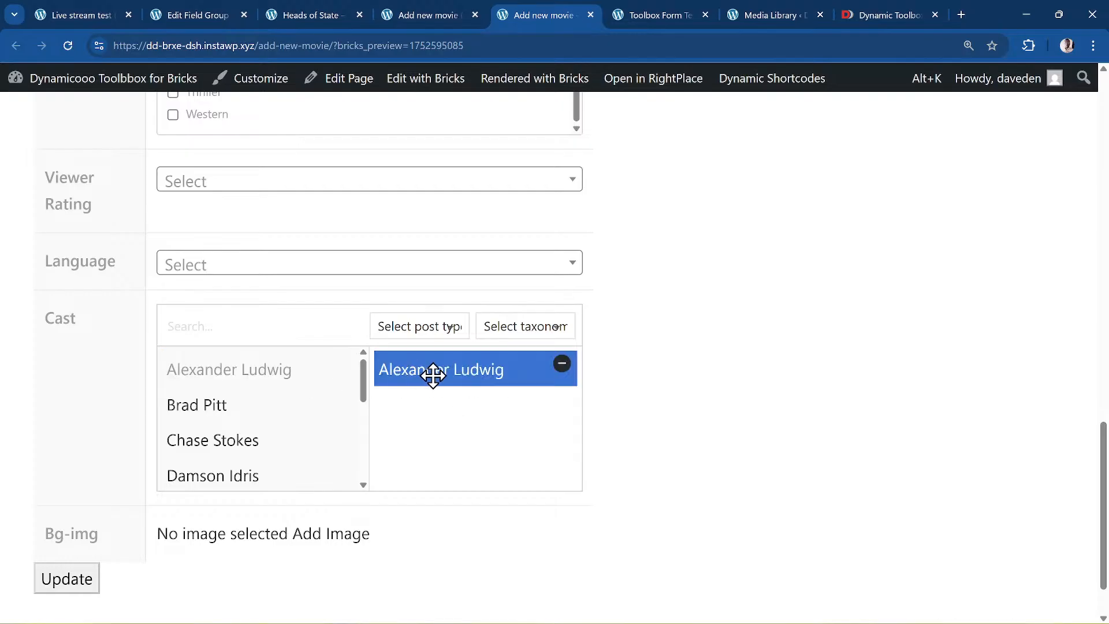
click(459, 333)
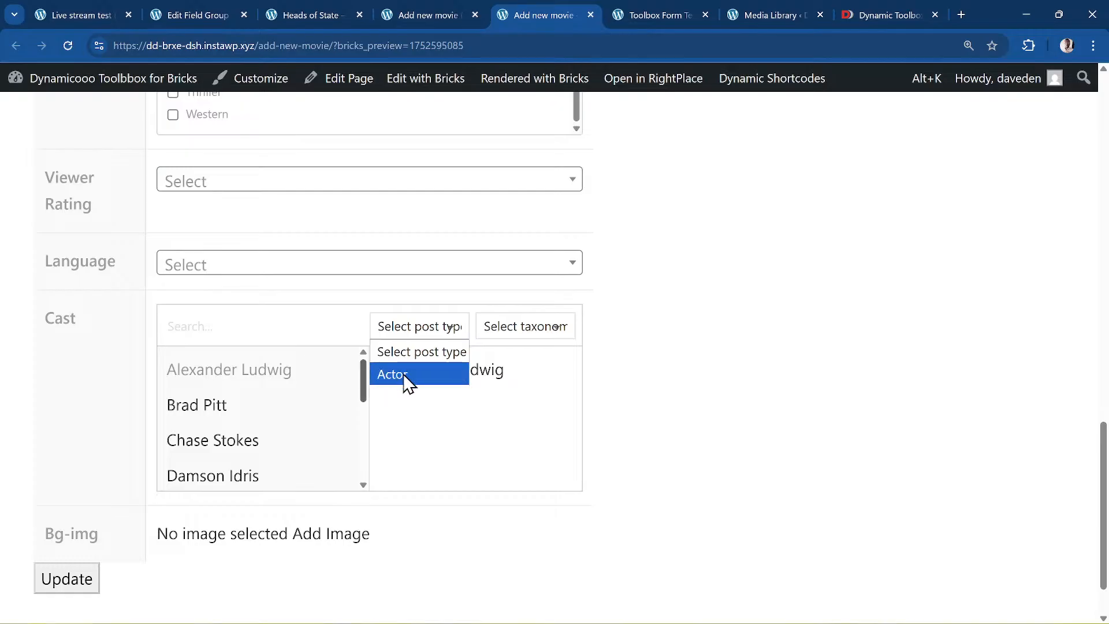
click(421, 376)
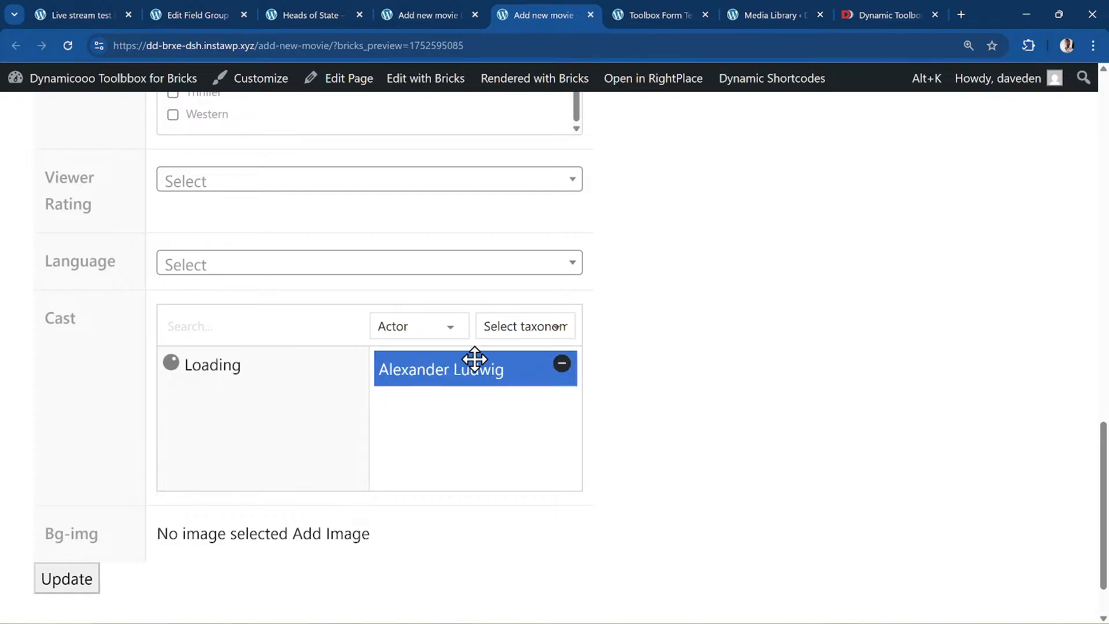
- Open the F1 movie from All Movies and inspect its Cast post type and taxonomy filters
click(196, 14)
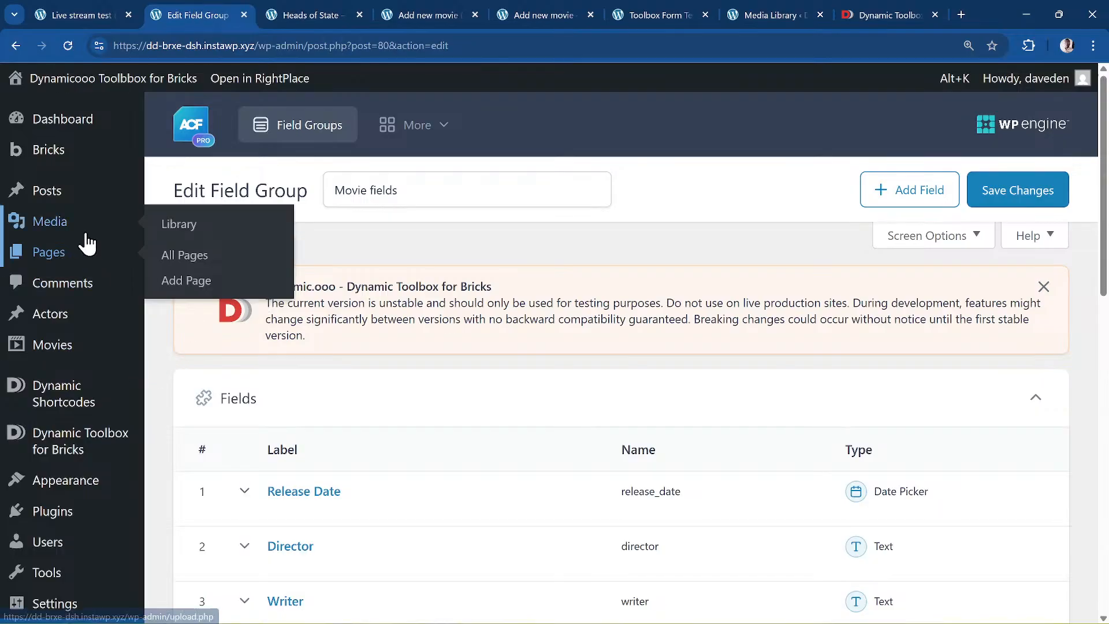
scroll(74, 312, down, 1)
click(287, 287)
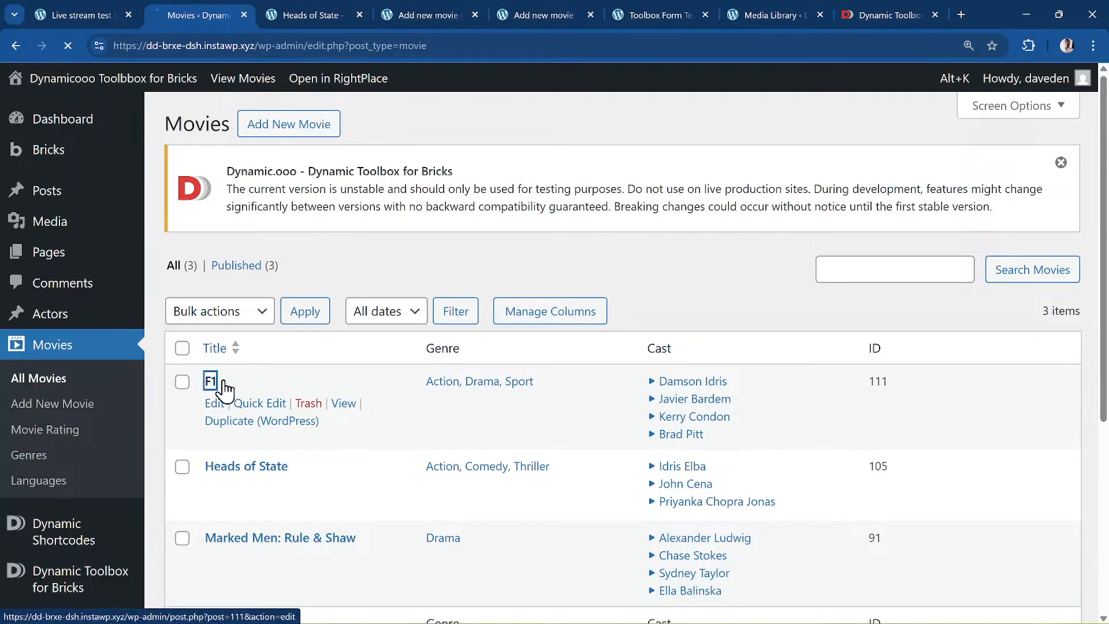
click(224, 390)
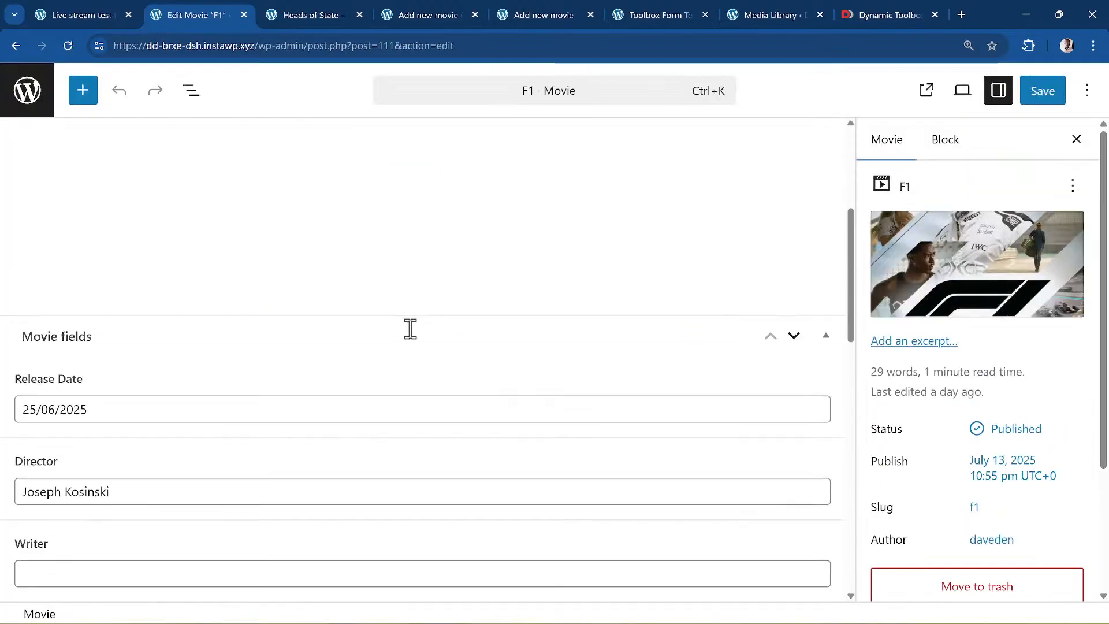
scroll(346, 326, down, 3)
scroll(136, 302, down, 12)
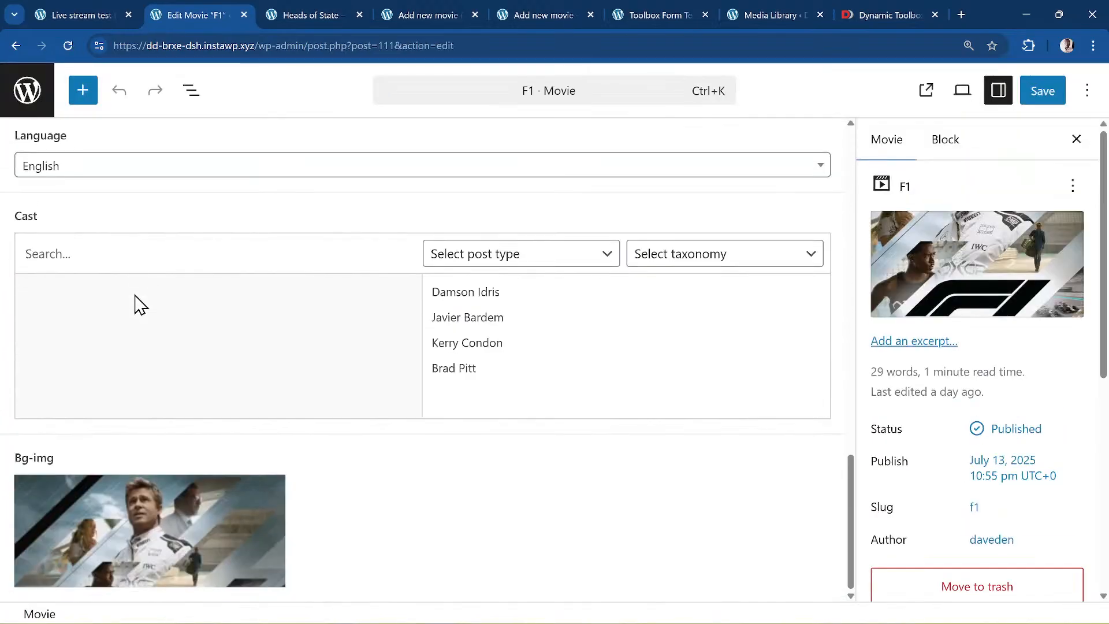
click(525, 259)
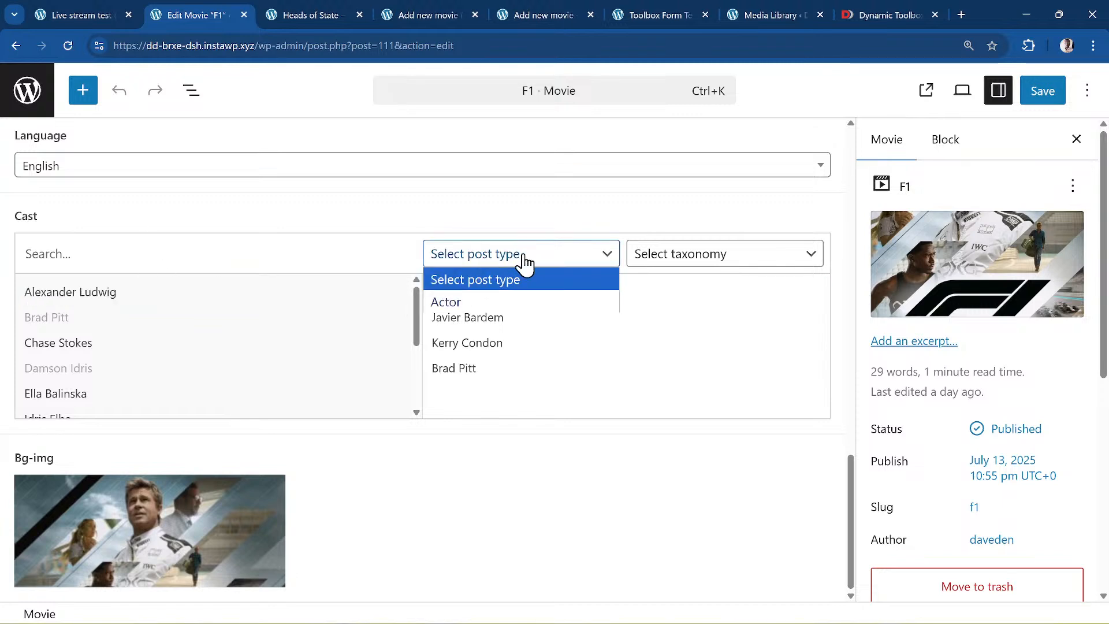
click(739, 261)
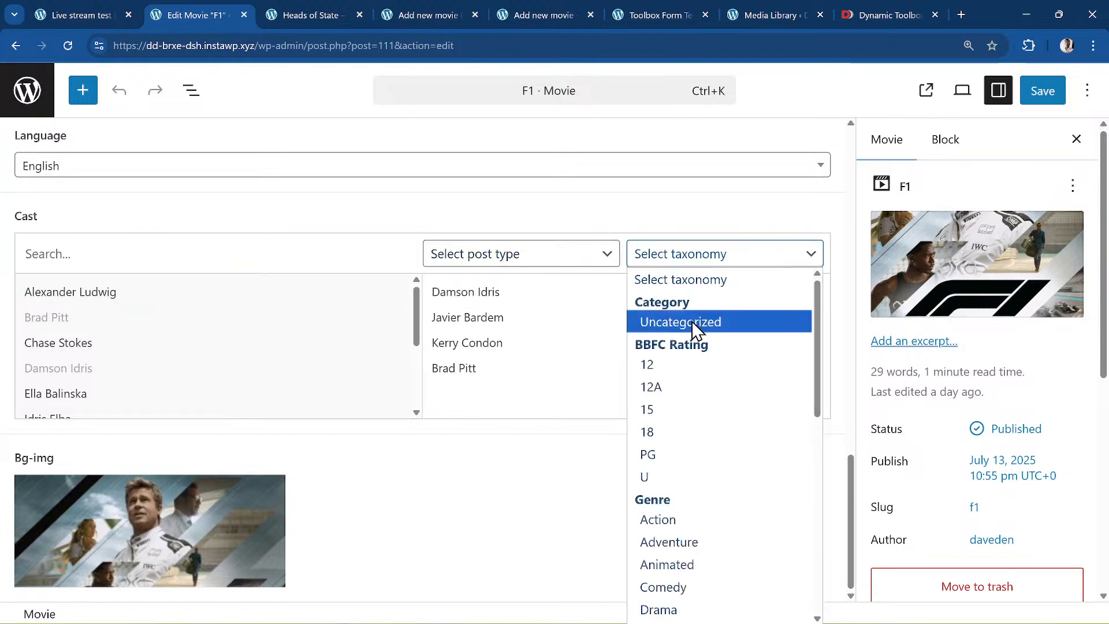
click(428, 14)
- Close the Media Library and Toolbox Form Test tabs and return to the Add new movie form
click(315, 13)
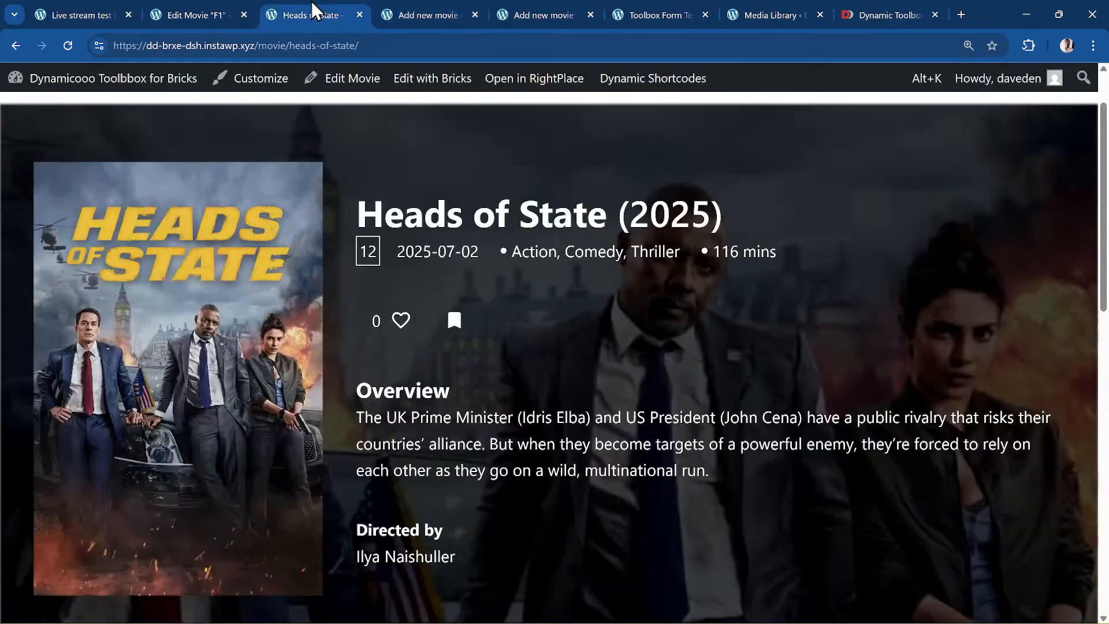
click(774, 12)
click(662, 10)
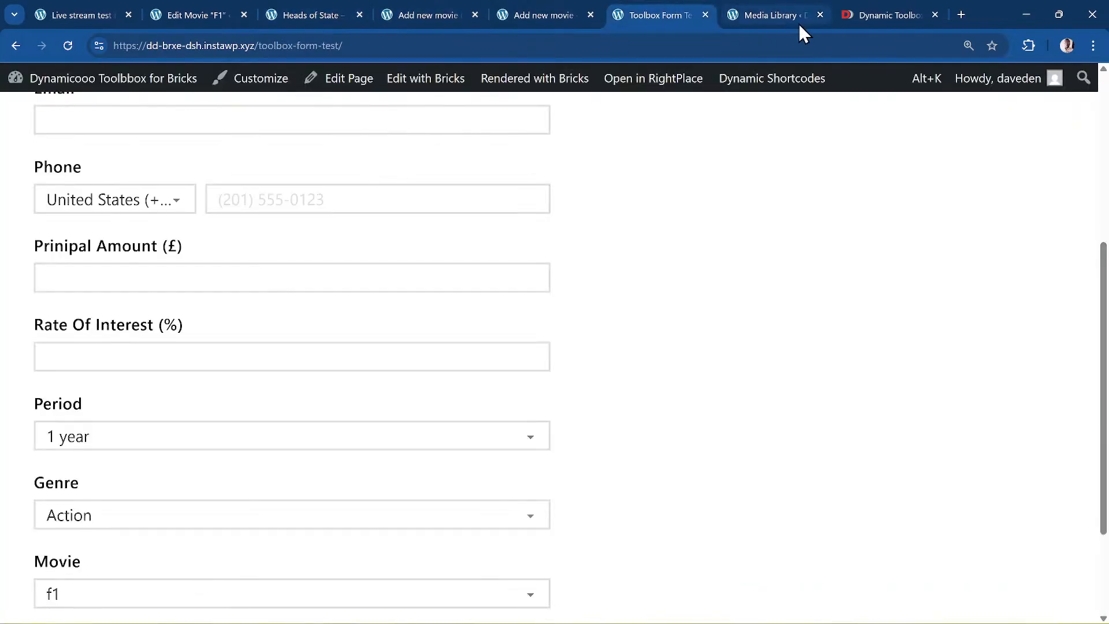
click(819, 15)
scroll(409, 421, up, 5)
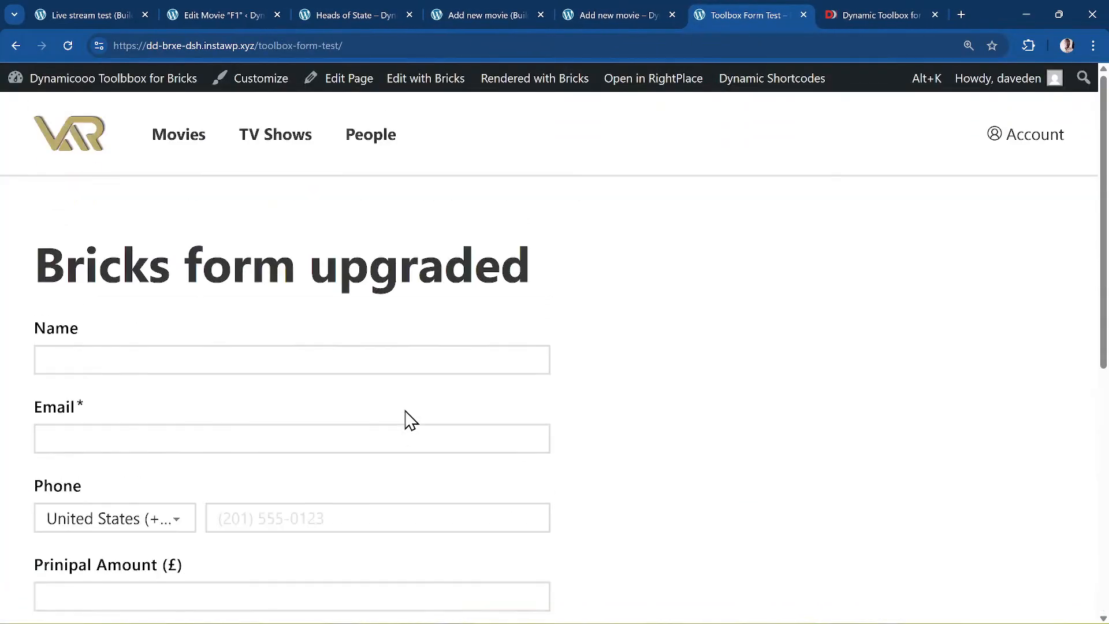
click(802, 12)
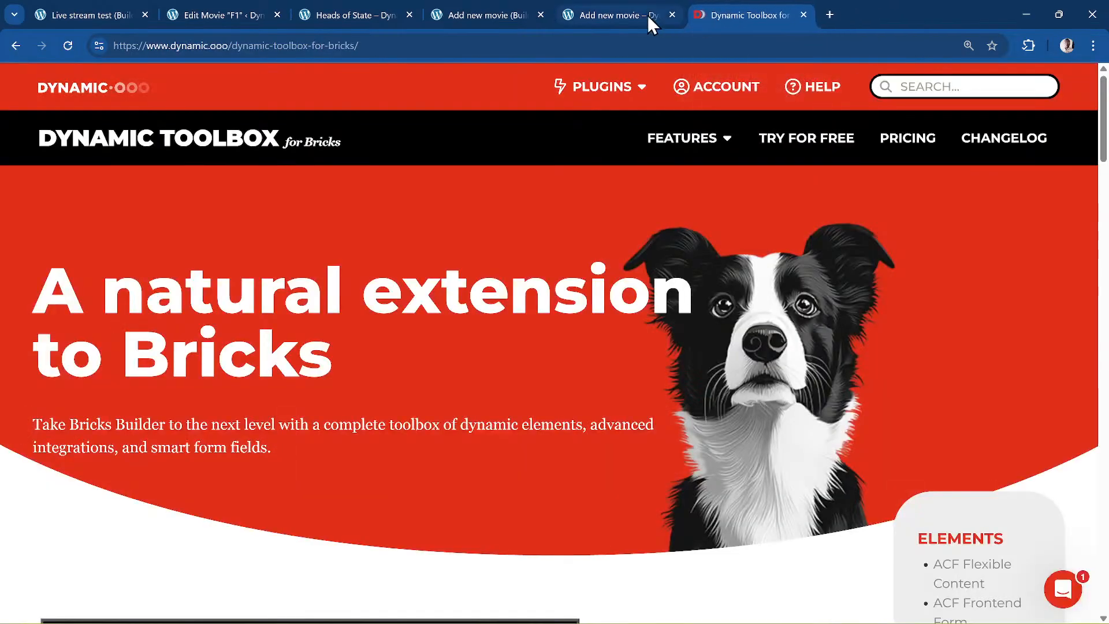
click(636, 15)
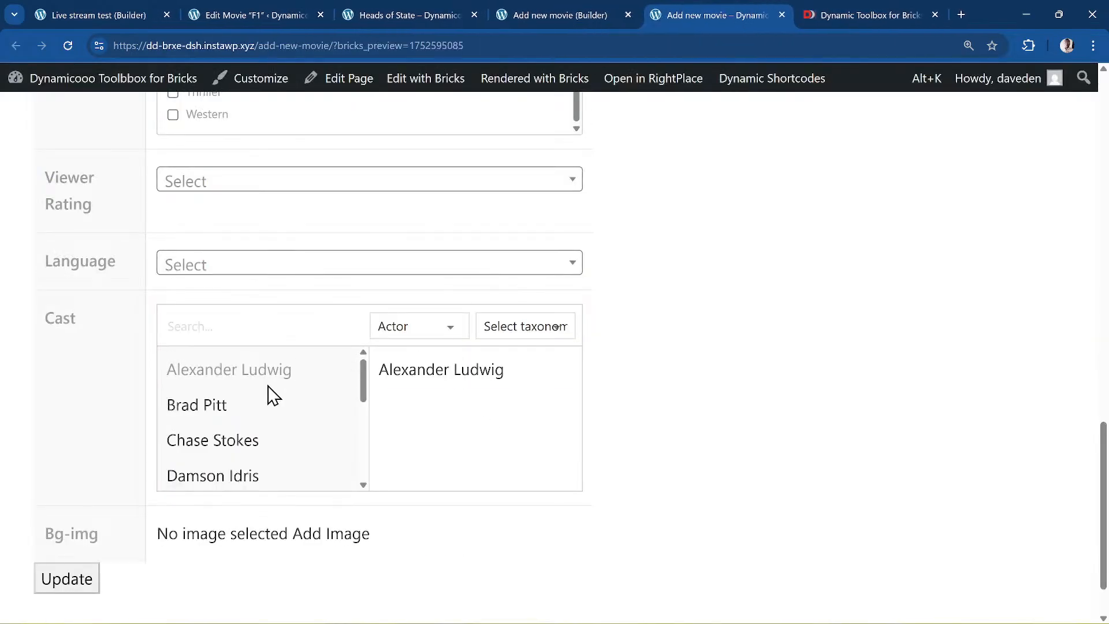
click(561, 363)
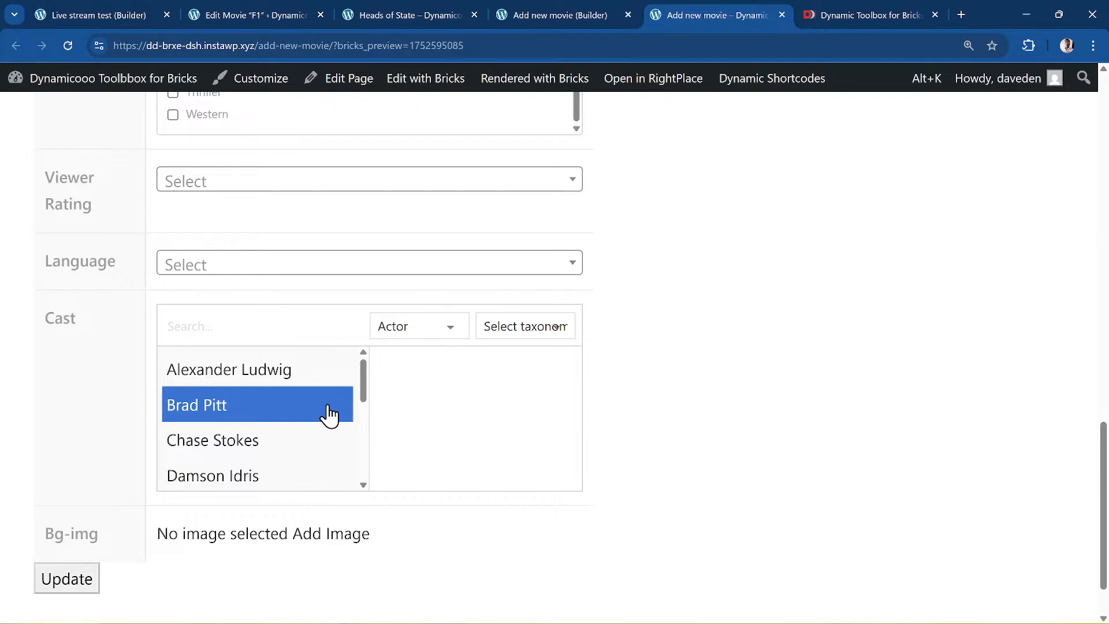
click(329, 415)
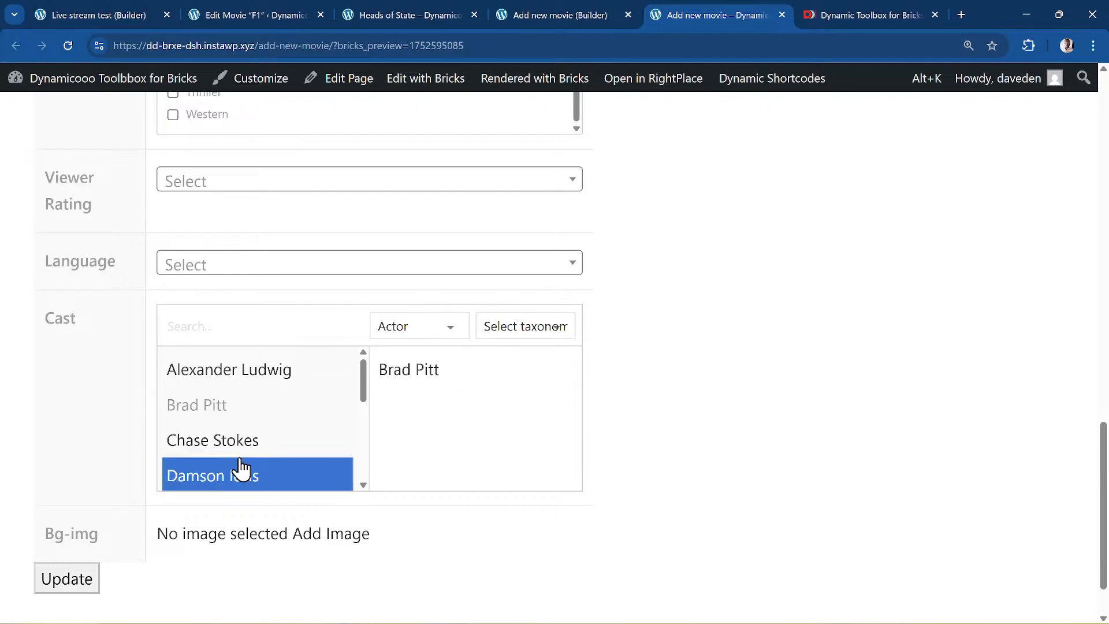
scroll(625, 466, down, 1)
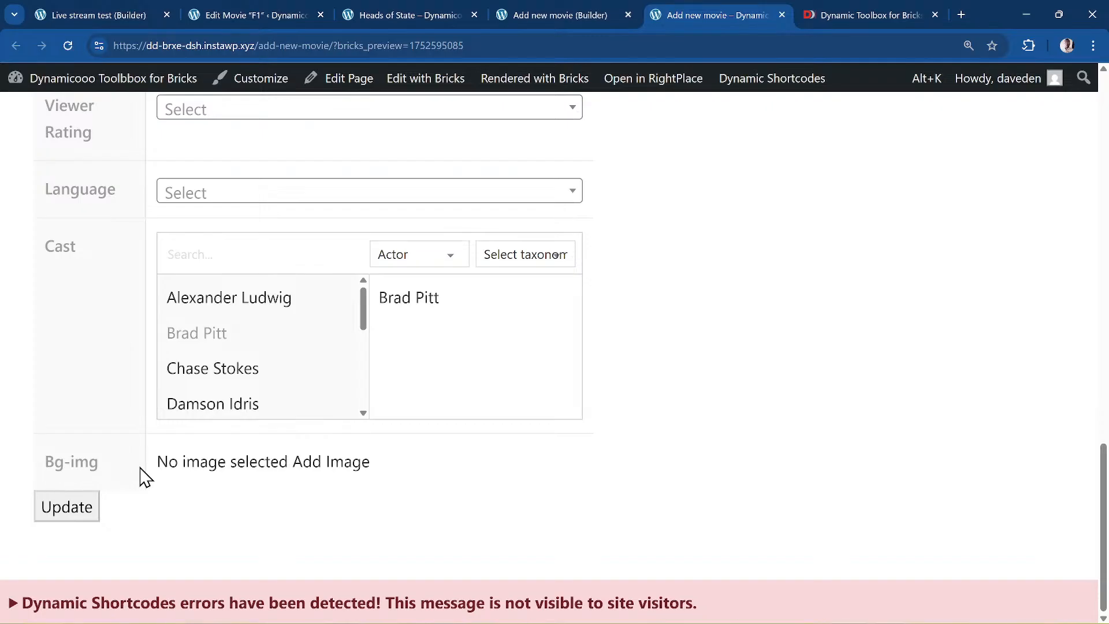
click(335, 464)
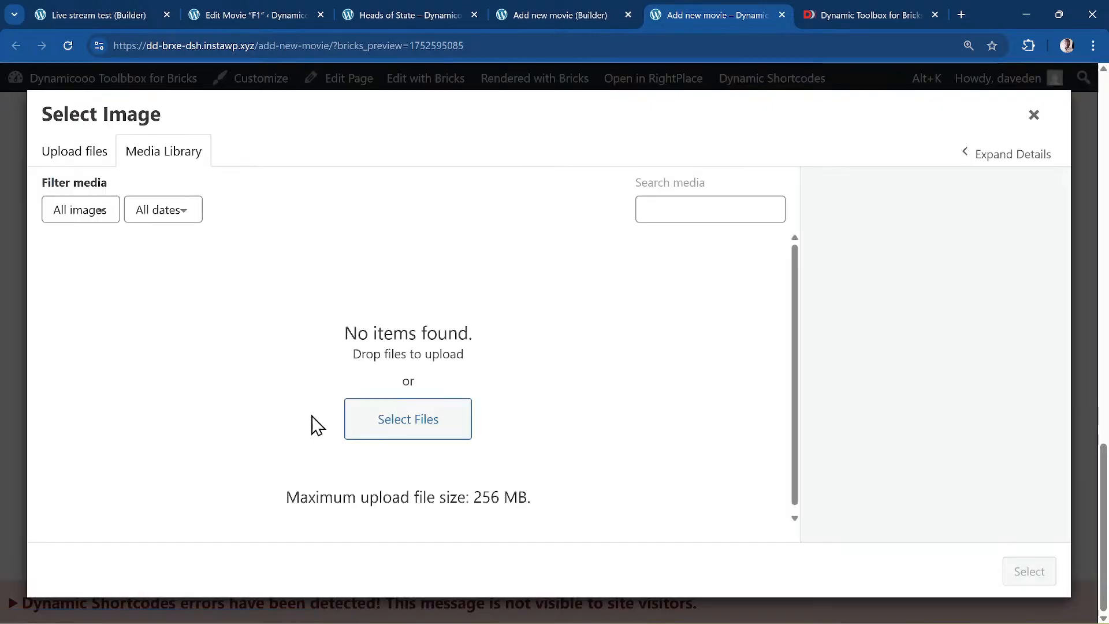
click(1034, 115)
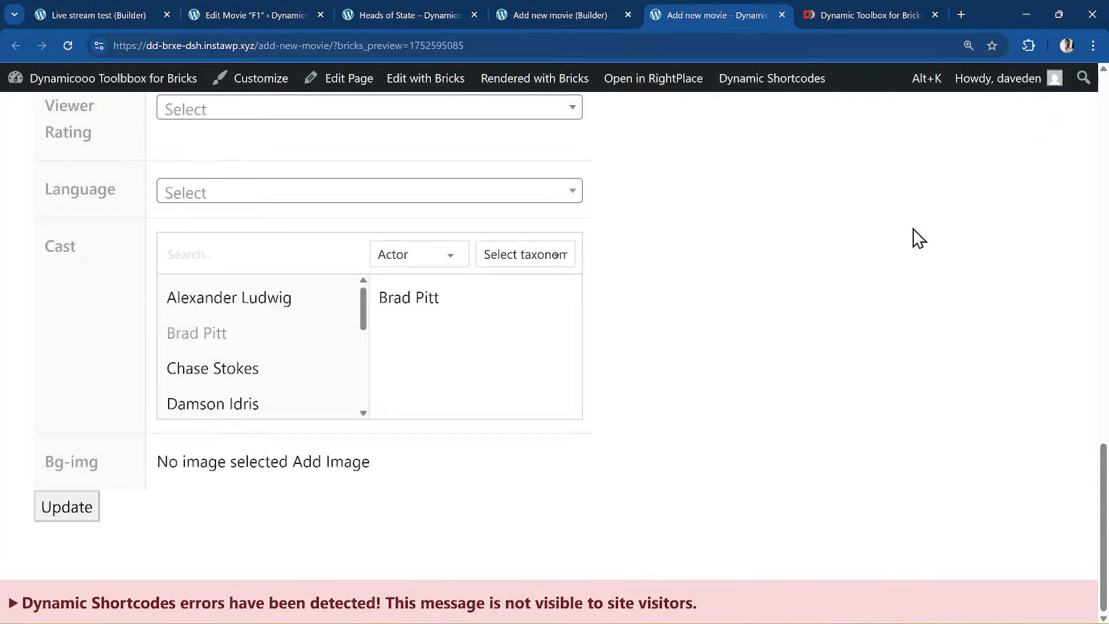
scroll(714, 371, up, 10)
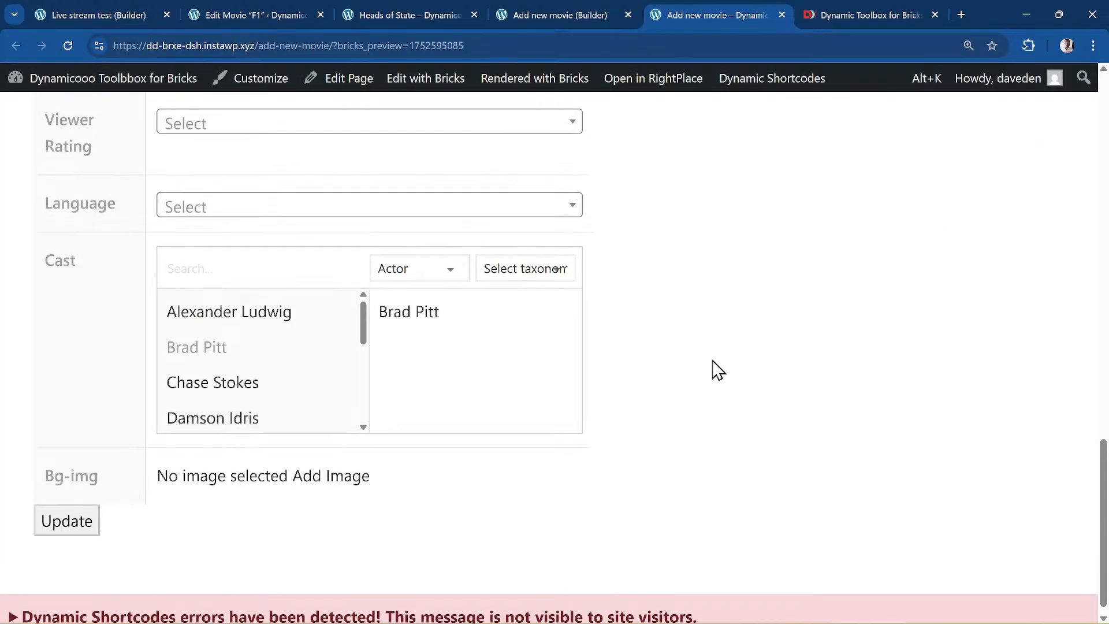
scroll(714, 371, up, 5)
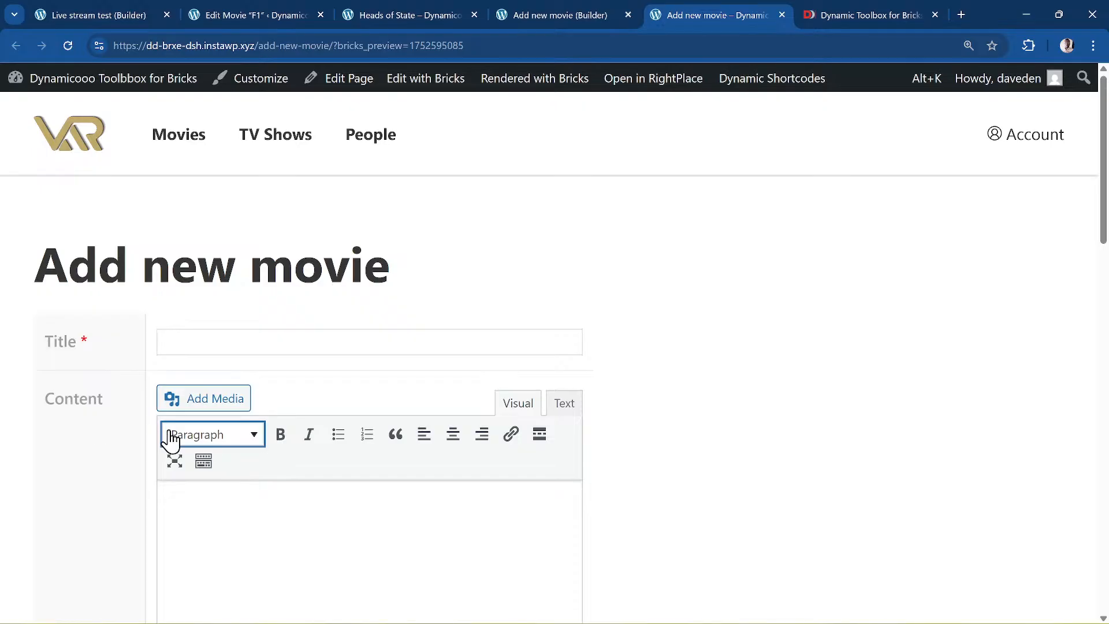
scroll(170, 439, down, 15)
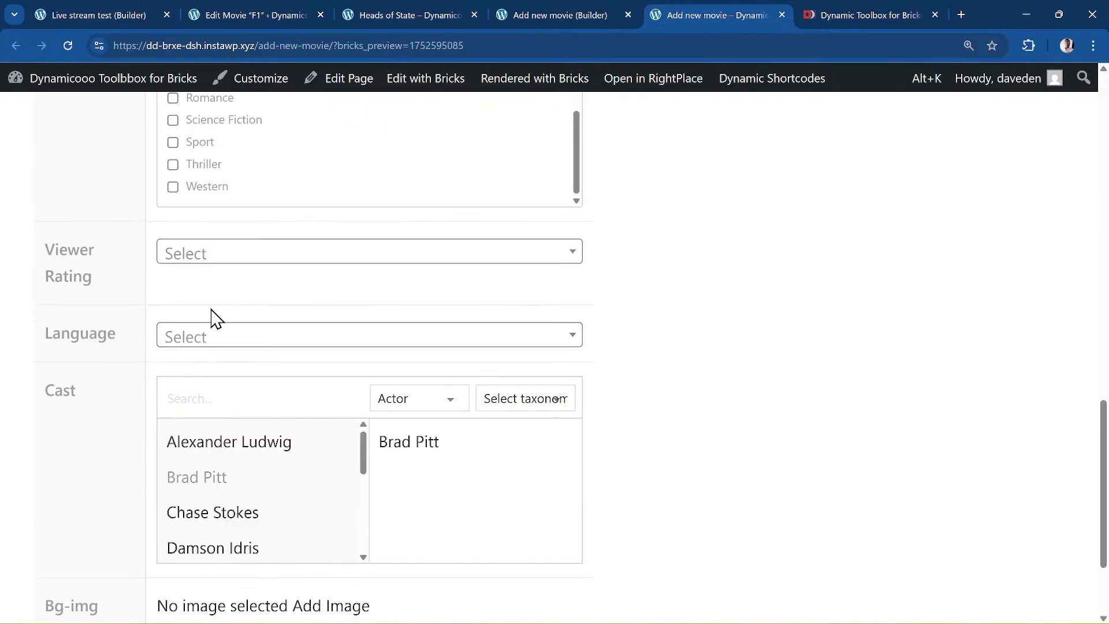
scroll(228, 243, up, 5)
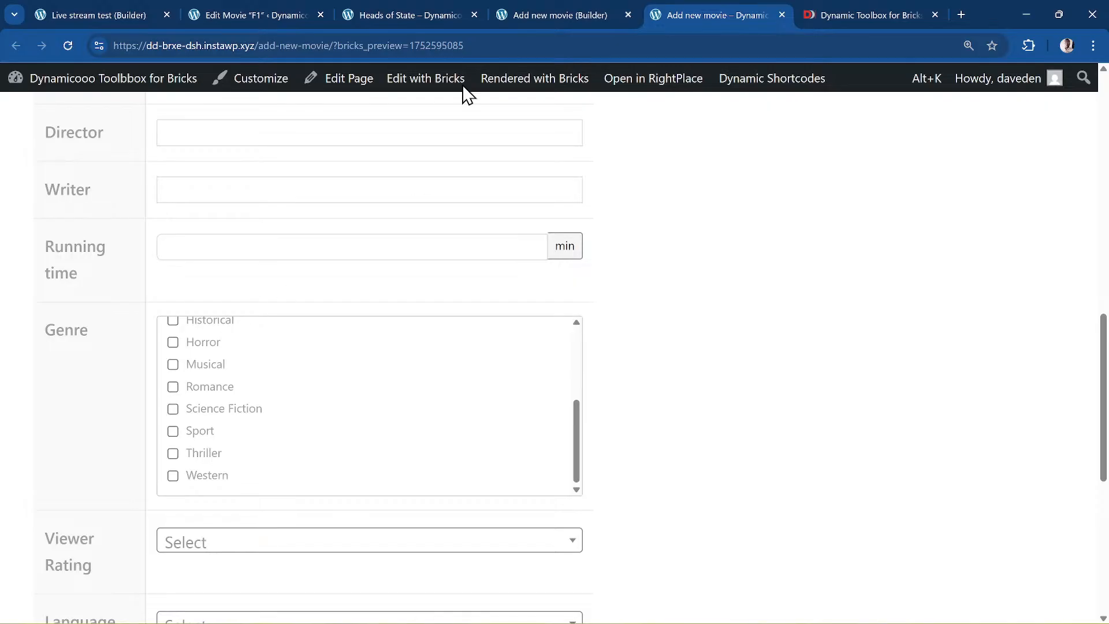
scroll(629, 510, up, 15)
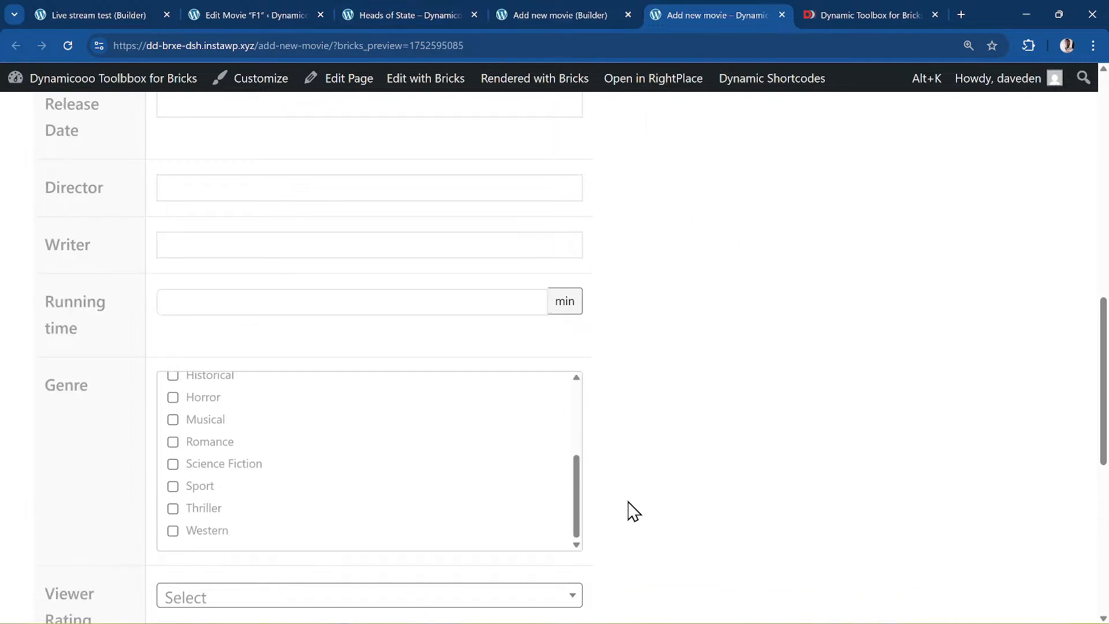
- Set the ACF Frontend Form to retrieve fields from Other Post, leaving the post unselected
click(536, 13)
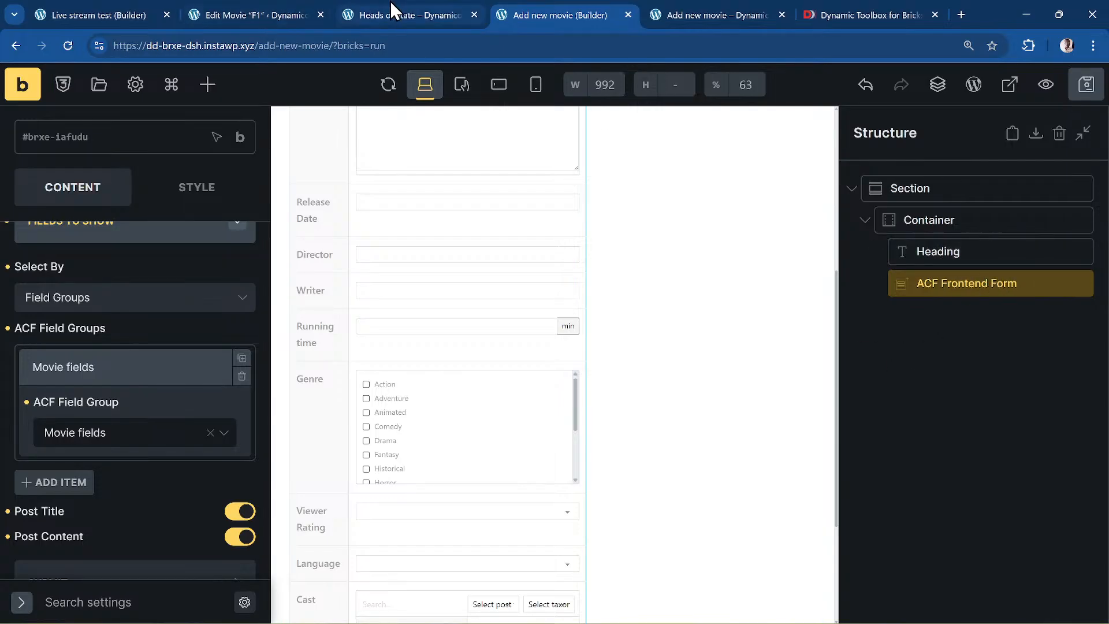
scroll(178, 341, up, 3)
click(181, 335)
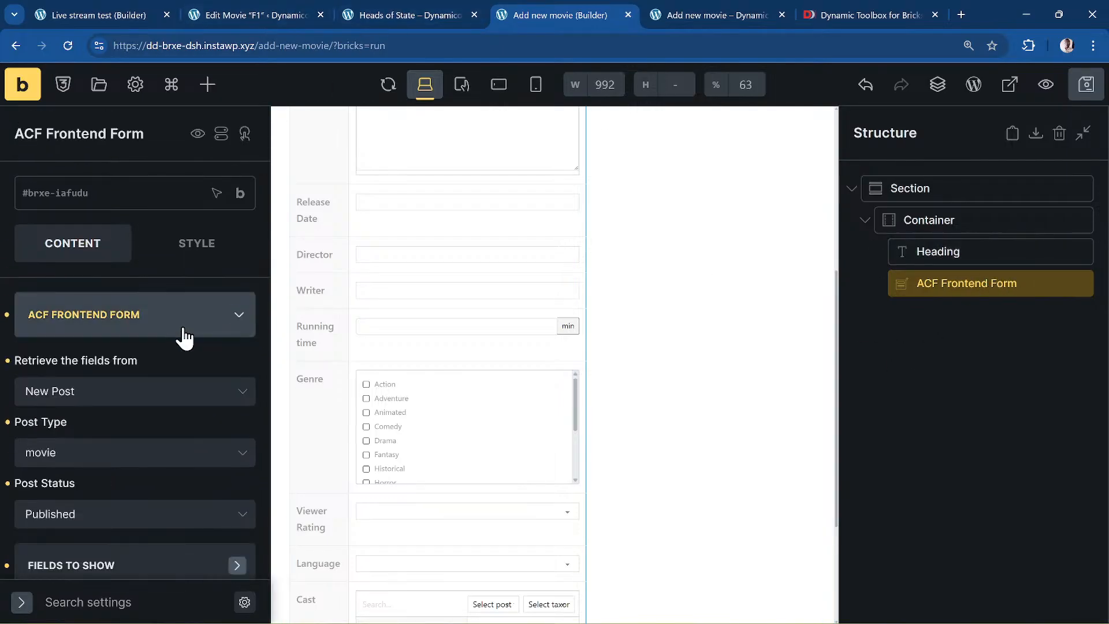
click(127, 396)
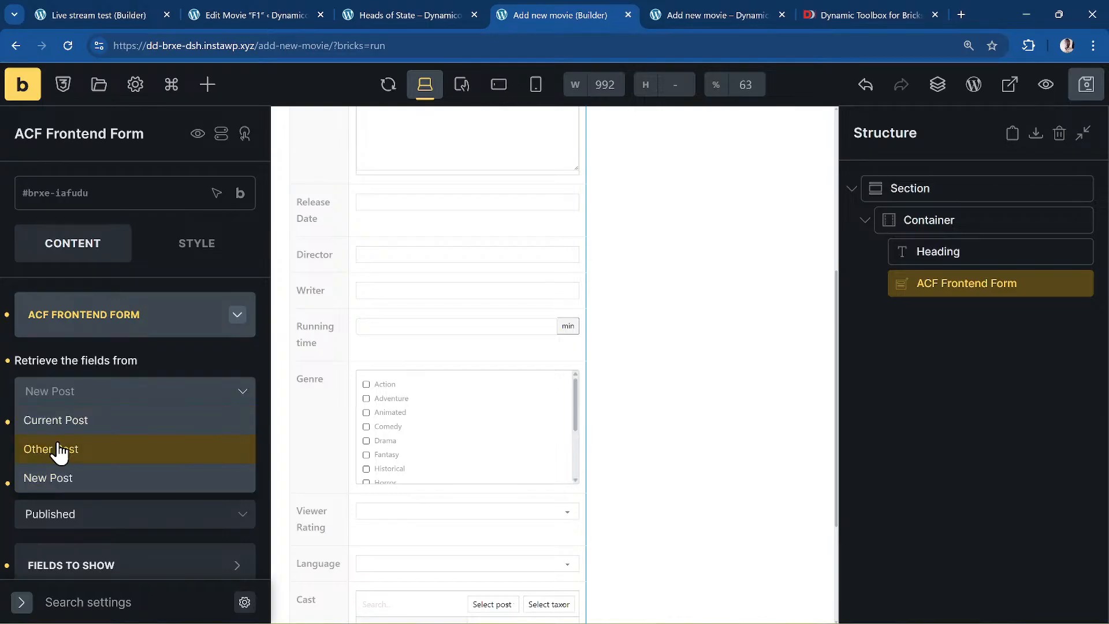
click(104, 459)
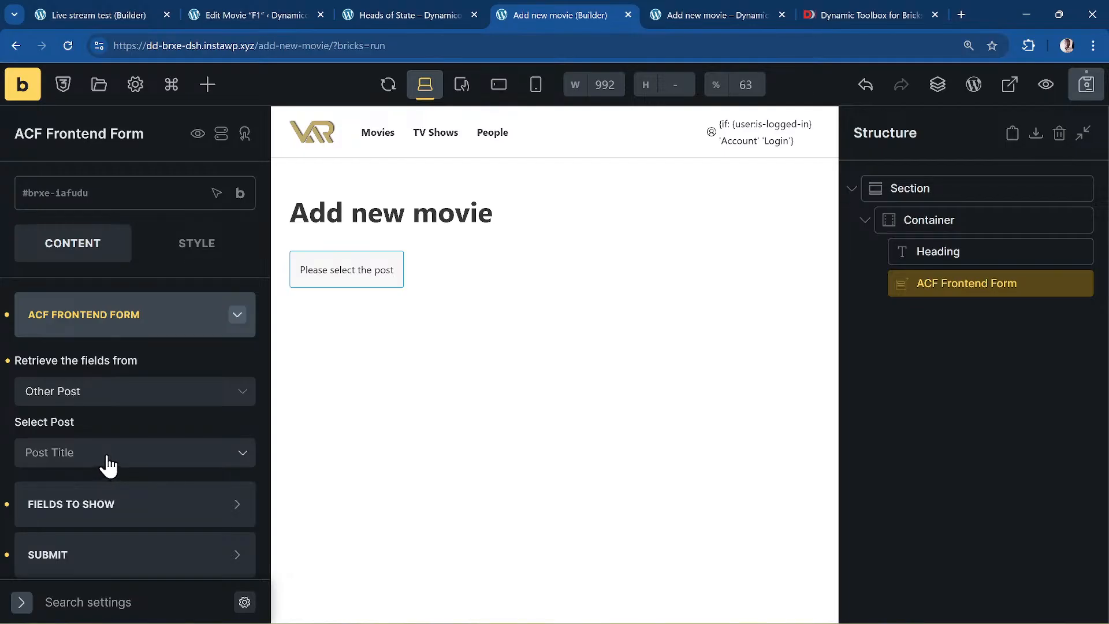
click(109, 464)
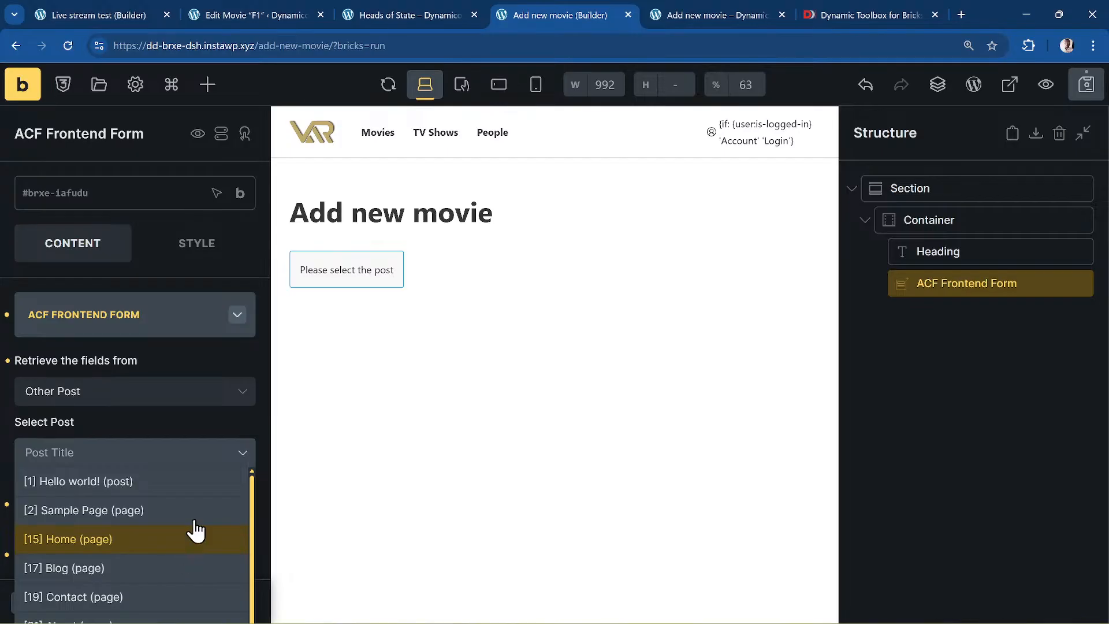
click(222, 413)
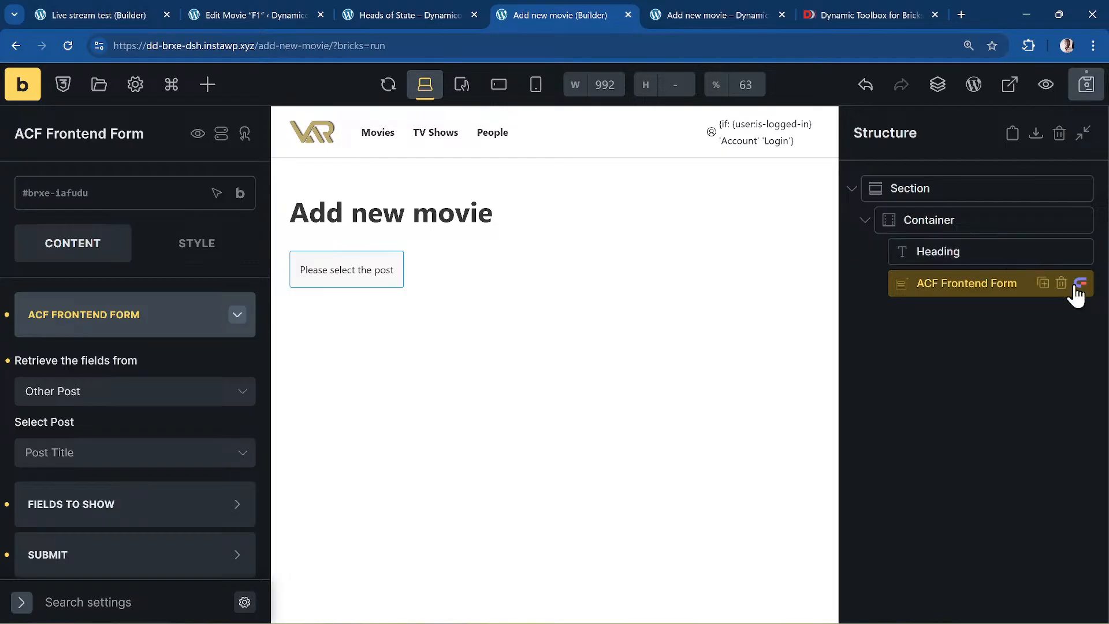
- Delete the ACF Frontend Form and add a Dynamic Charts element below the heading
click(1061, 283)
click(944, 249)
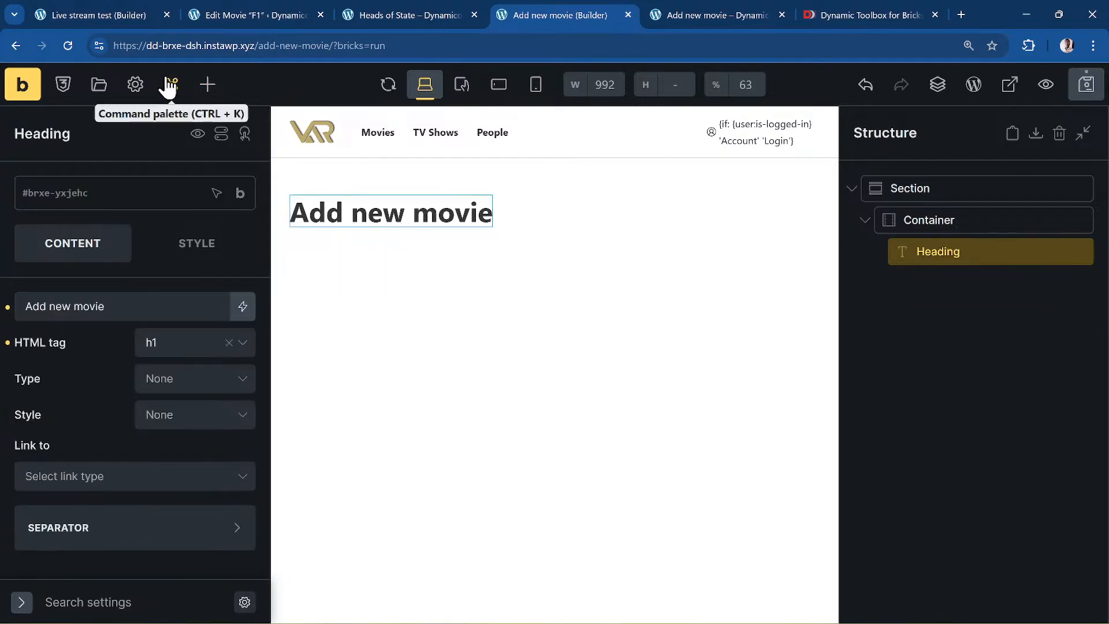
click(208, 84)
scroll(147, 346, down, 10)
scroll(151, 349, down, 15)
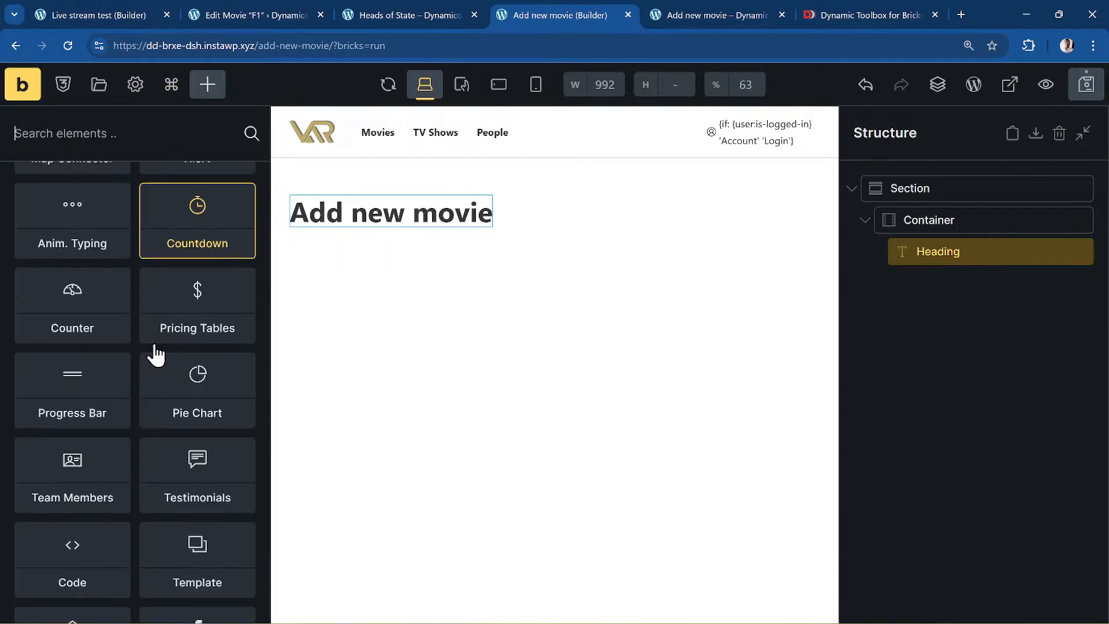
scroll(153, 442, down, 8)
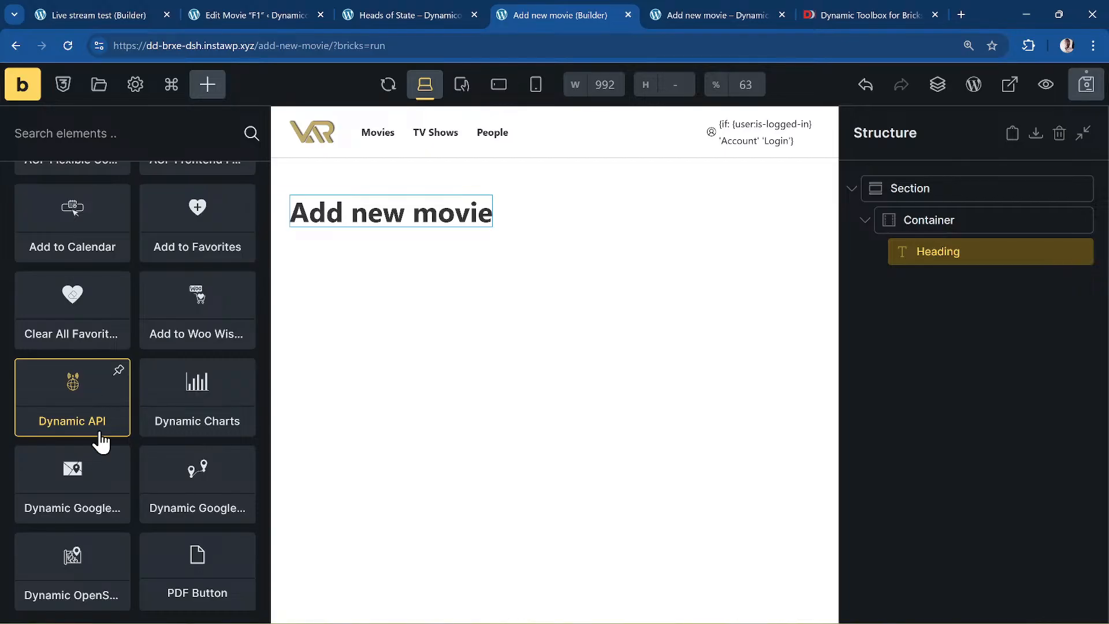
drag(207, 417, 319, 401)
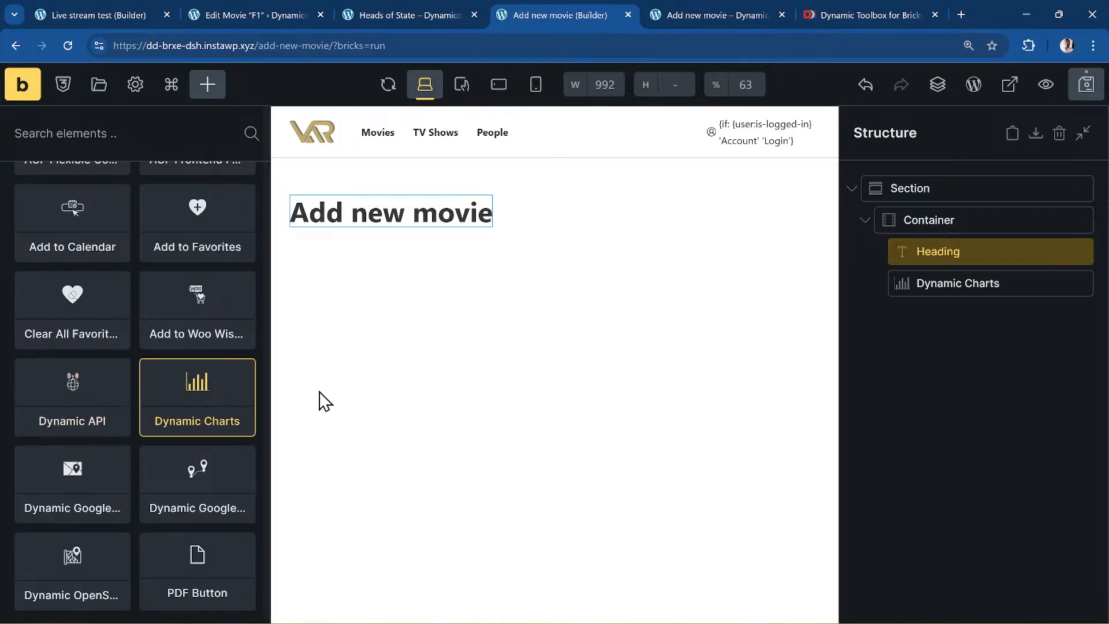
- Review the chart's continent population data and bar chart settings, then save the page
click(983, 284)
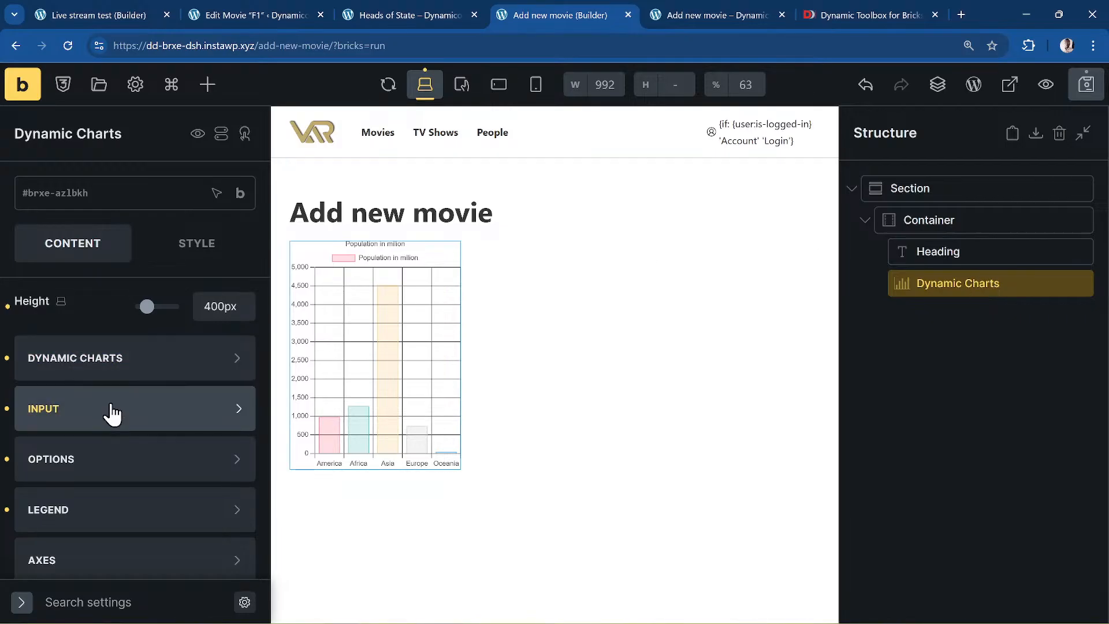
click(158, 419)
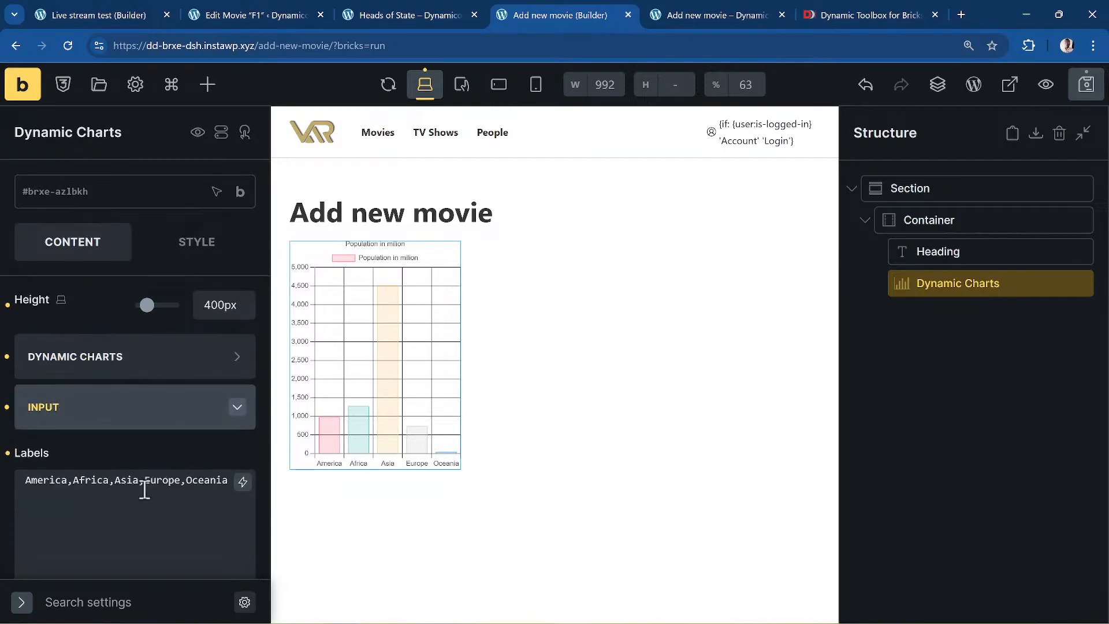
scroll(144, 488, down, 2)
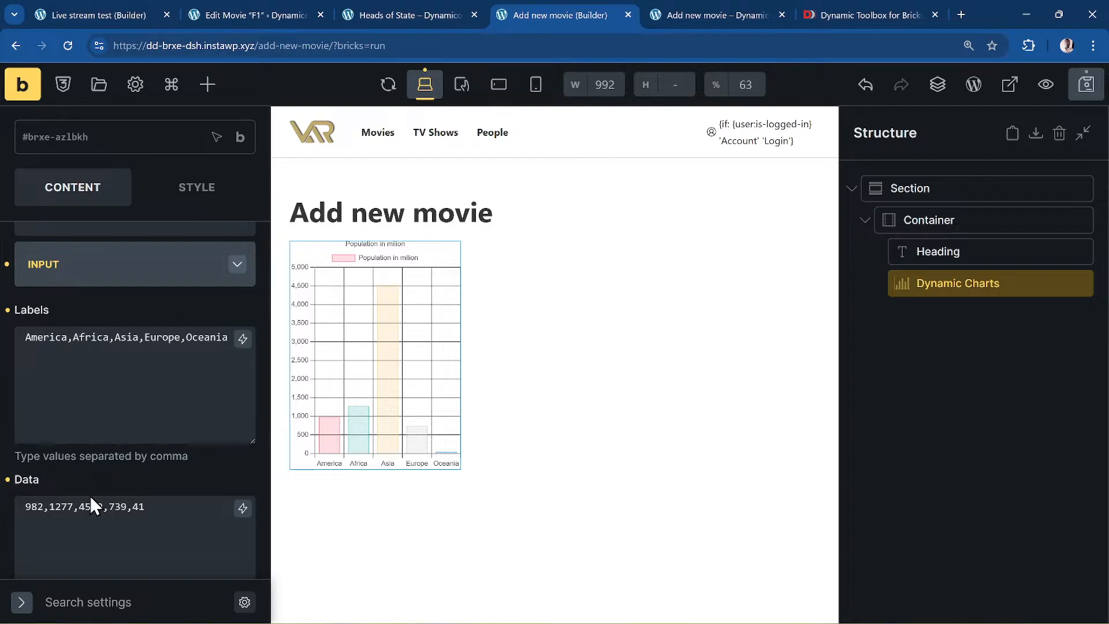
scroll(90, 495, down, 2)
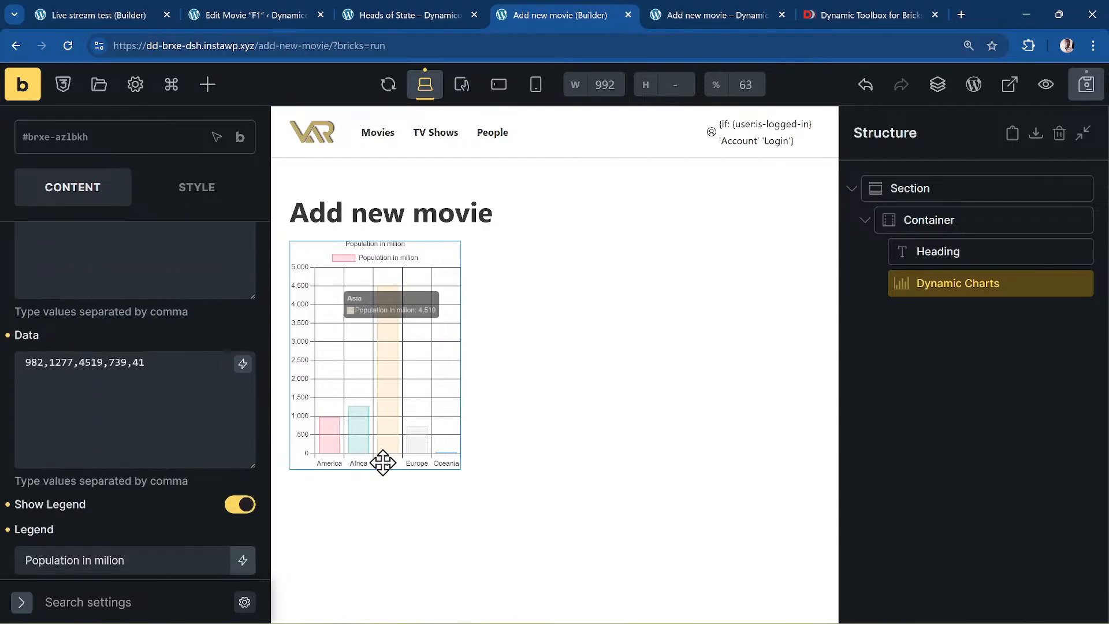
mouse_move(367, 430)
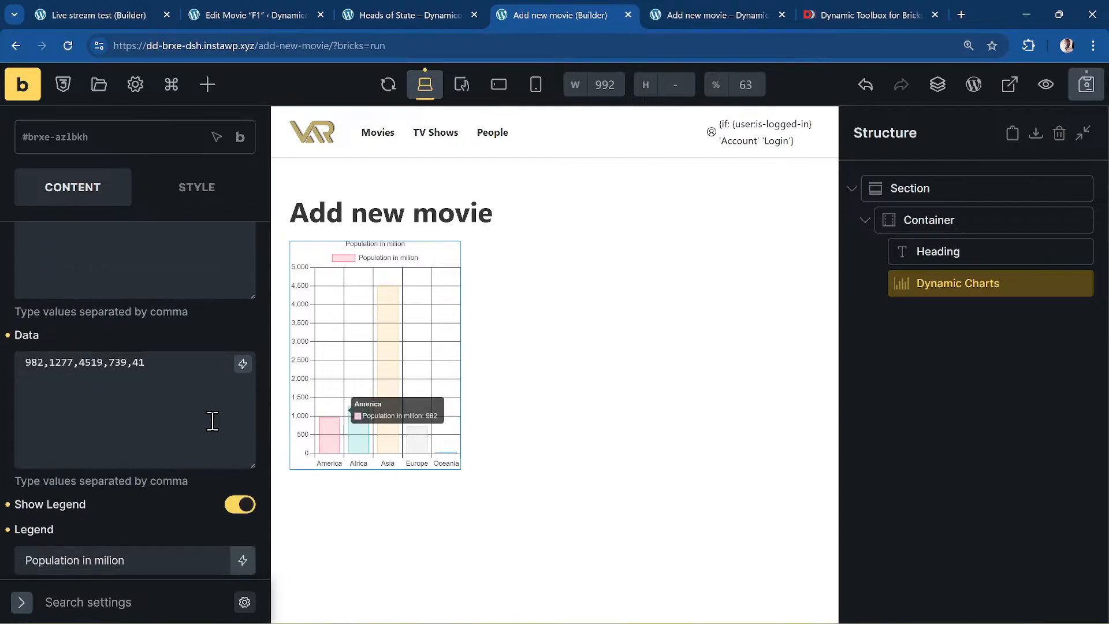
scroll(196, 420, up, 5)
click(88, 369)
scroll(88, 373, down, 2)
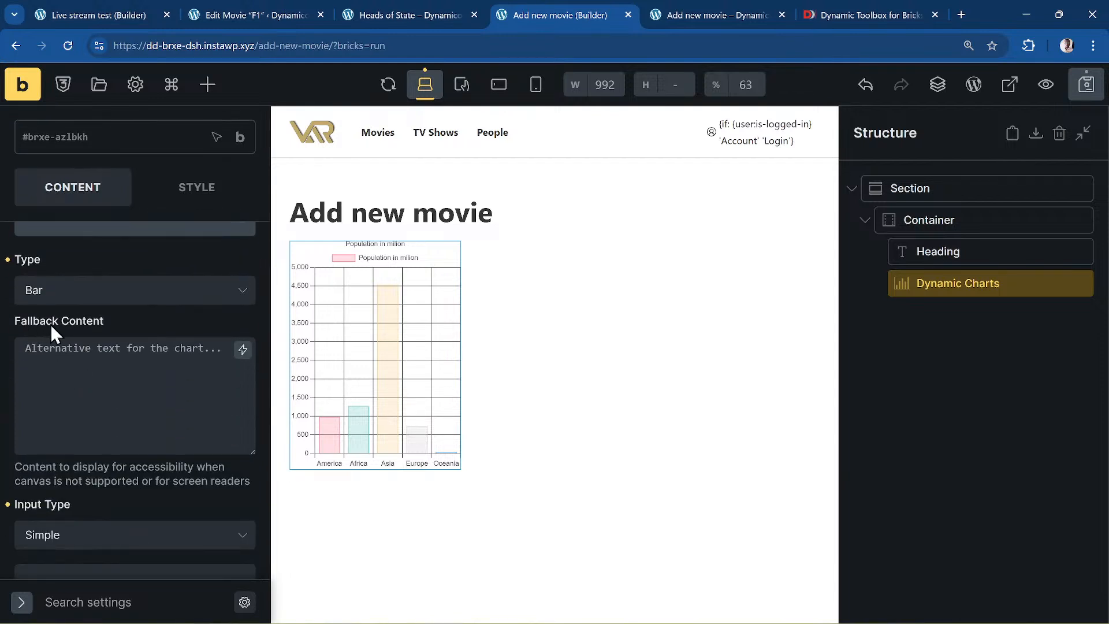
click(84, 380)
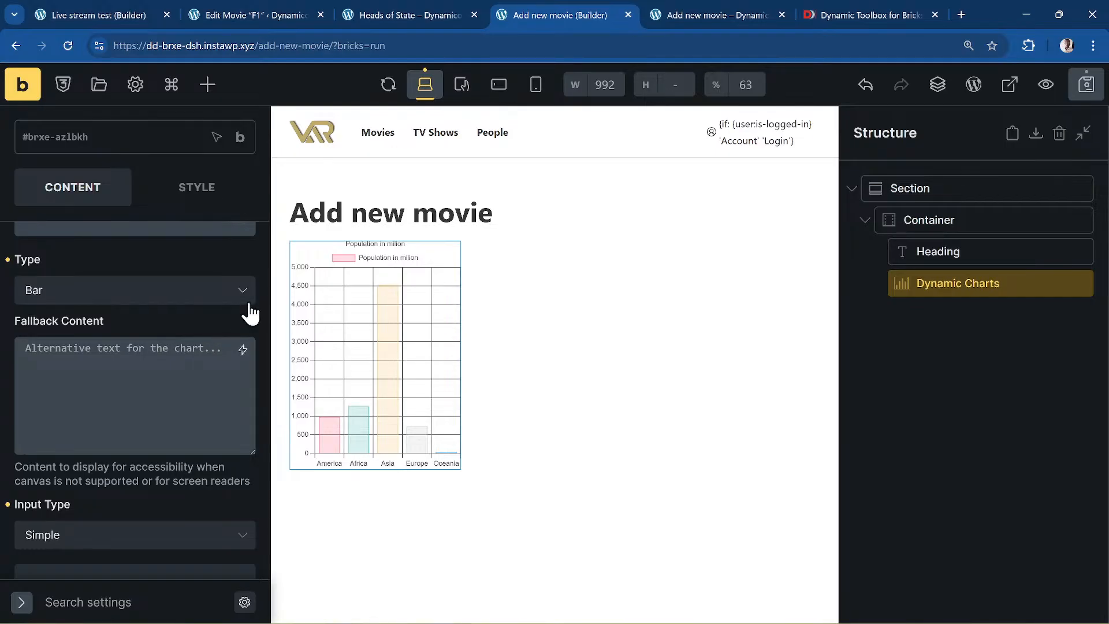
click(1091, 86)
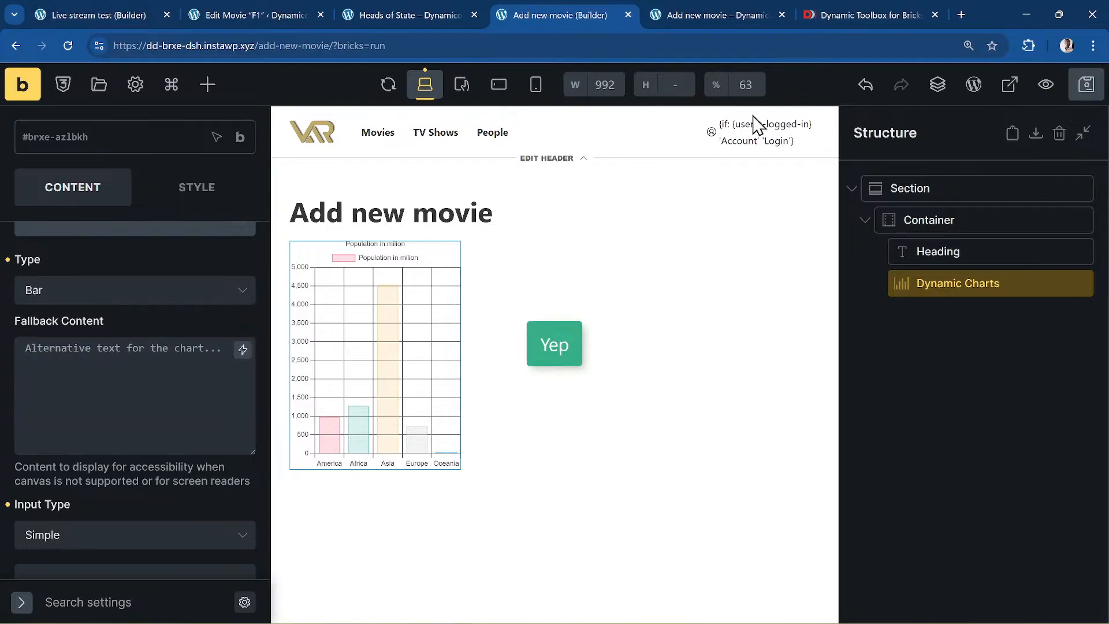
- Check the saved Add new movie page and its chart on the live site, then return to the builder
click(21, 92)
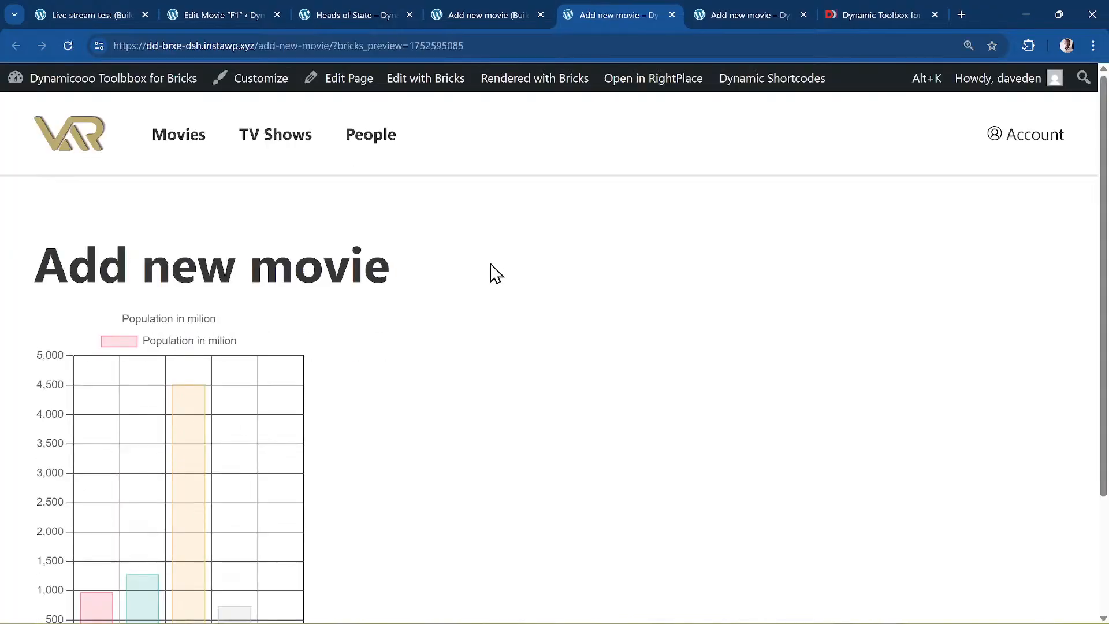
scroll(558, 315, down, 3)
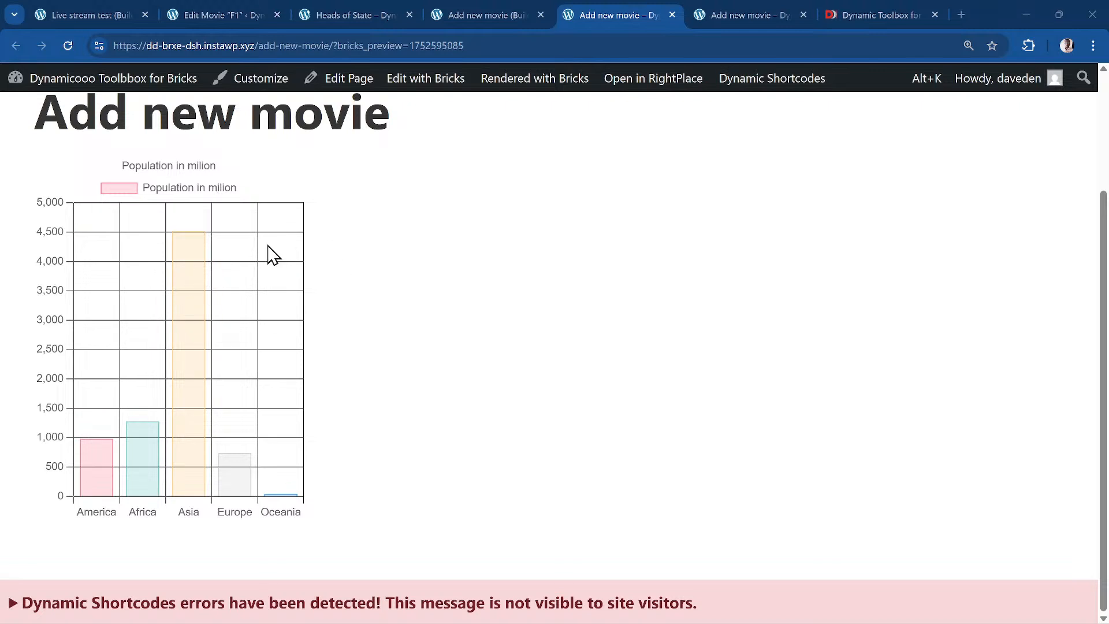
click(497, 15)
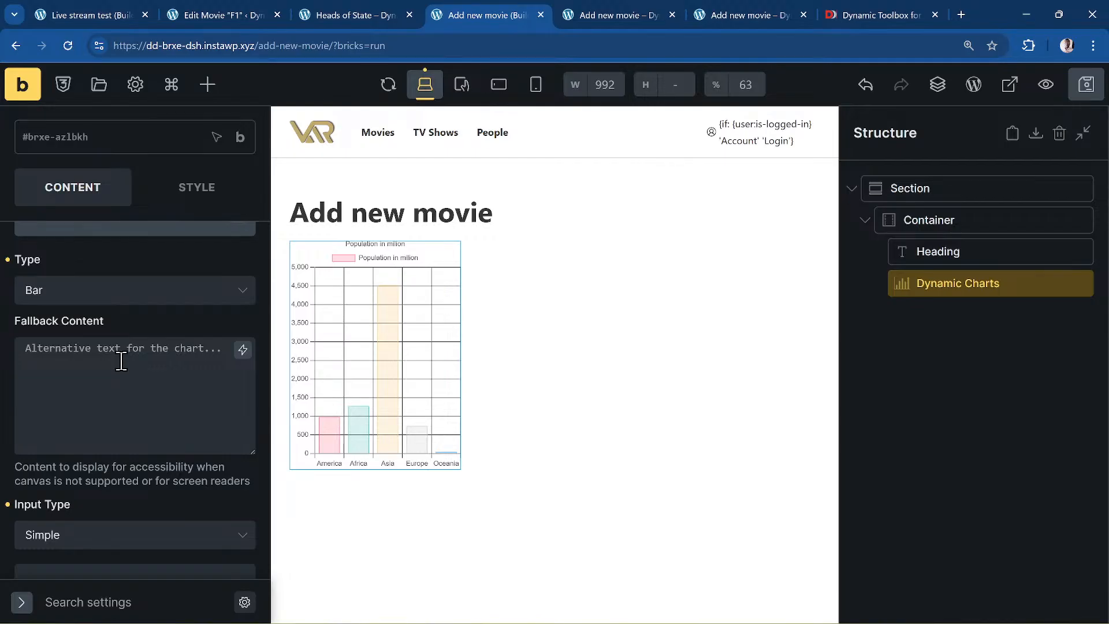
- Try the Line and Doughnut chart types, then settle on Pie for the continent population chart
click(177, 365)
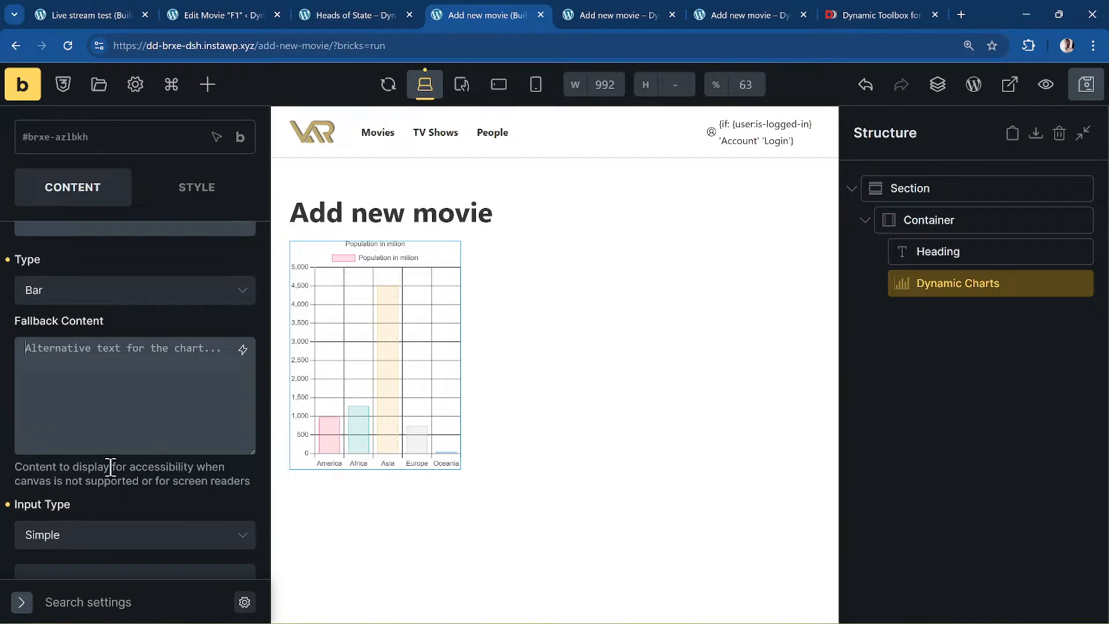
scroll(109, 456, up, 3)
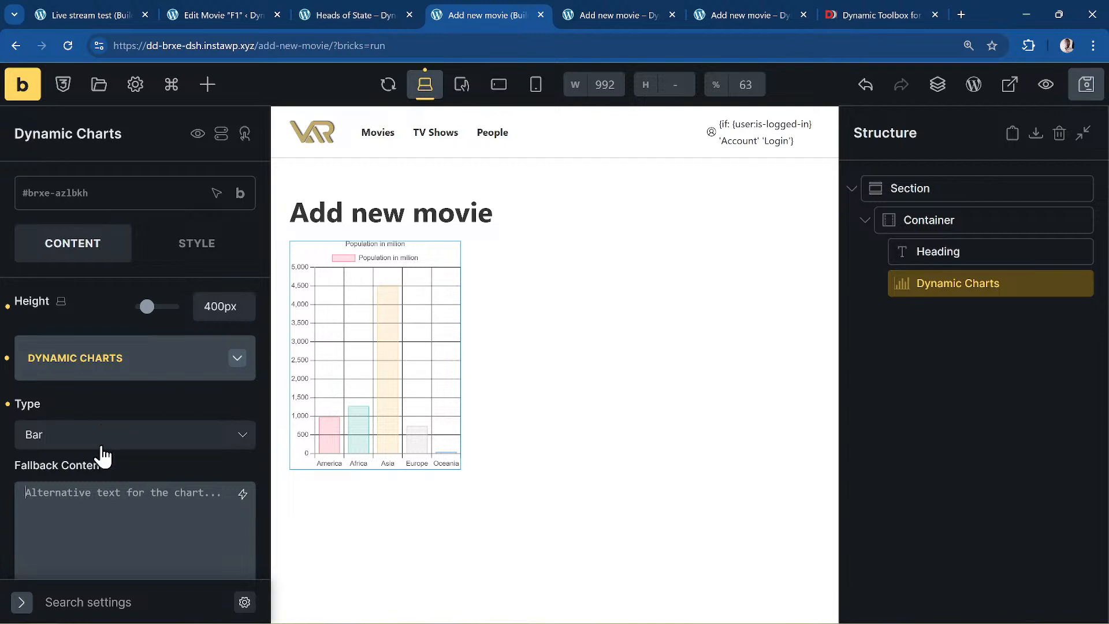
click(64, 448)
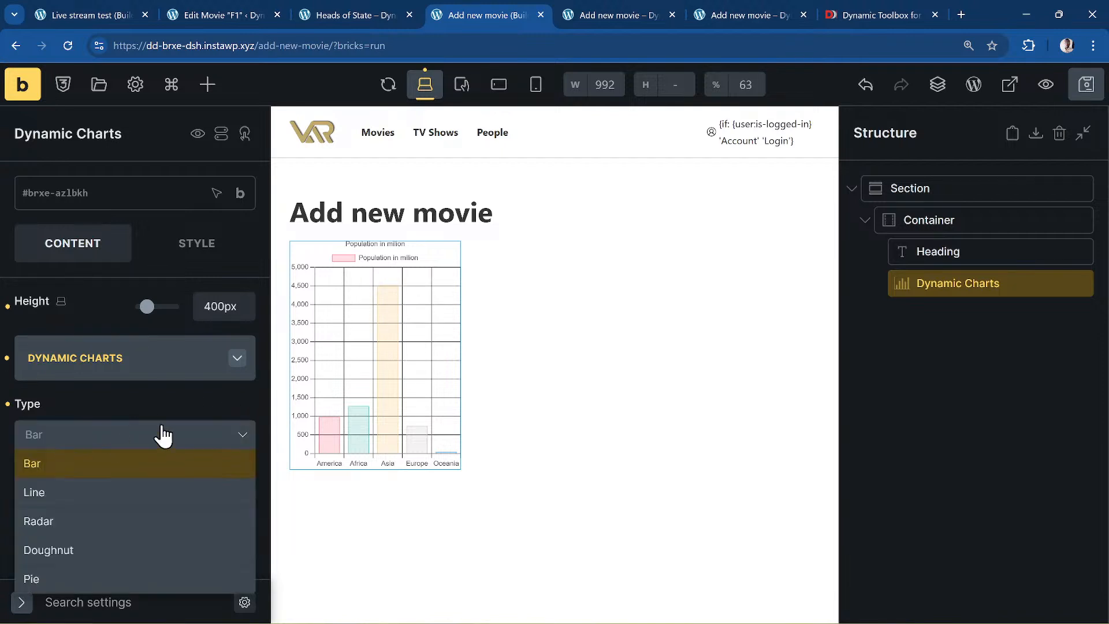
click(138, 494)
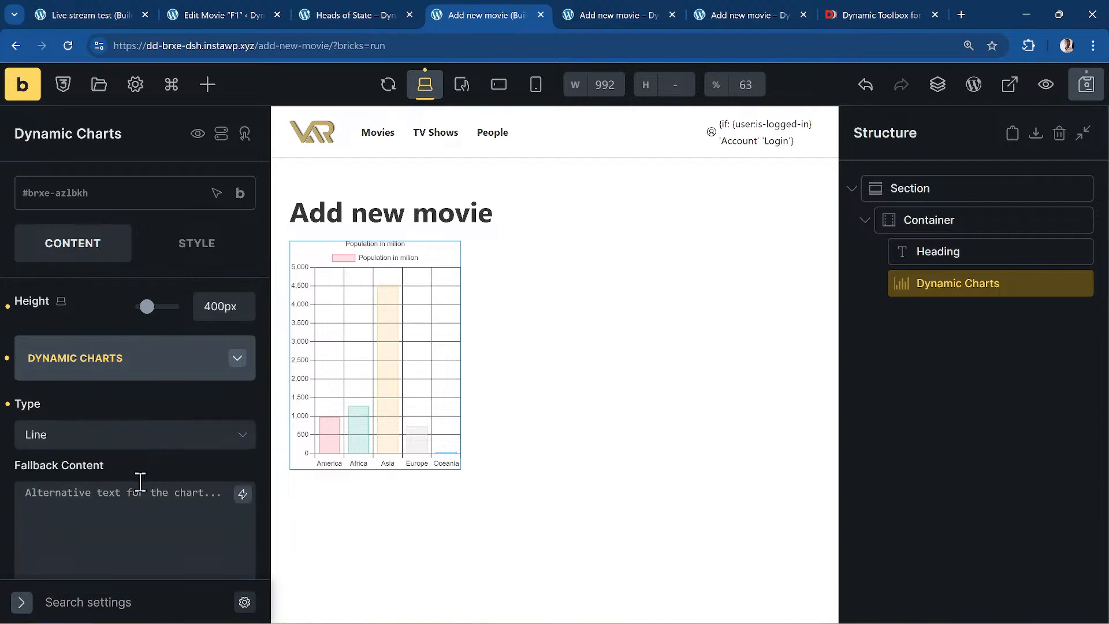
click(178, 436)
scroll(159, 537, down, 2)
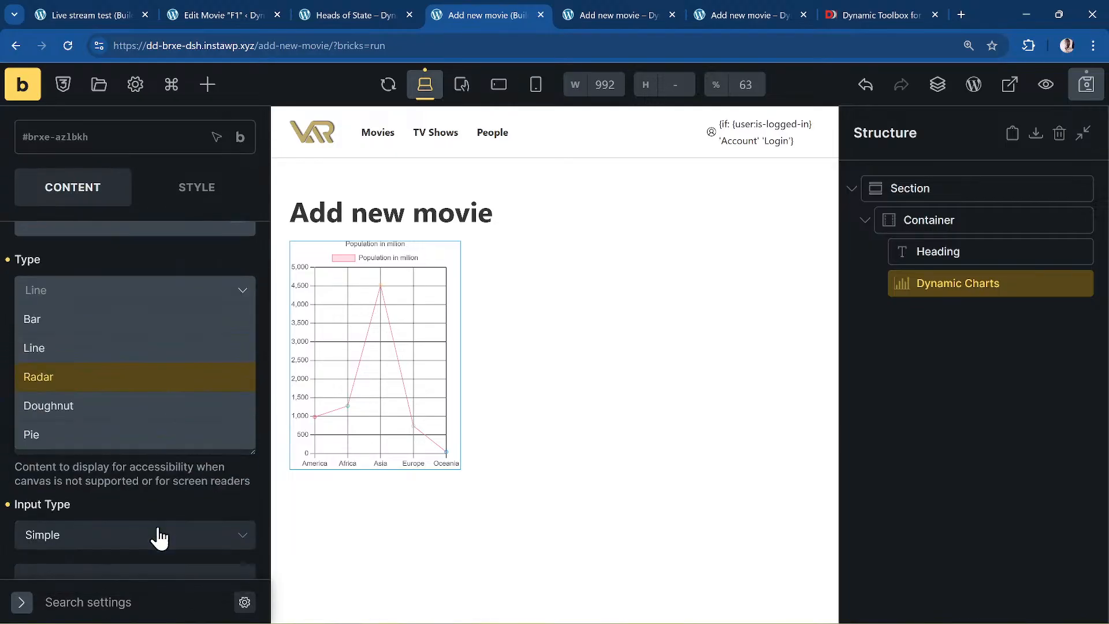
click(149, 411)
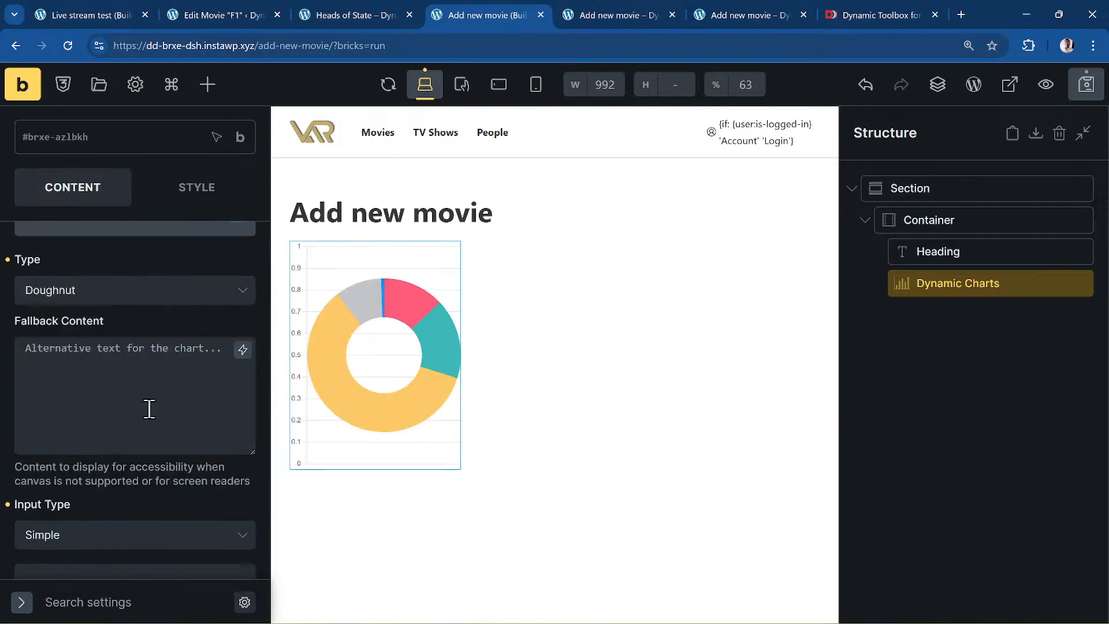
click(172, 300)
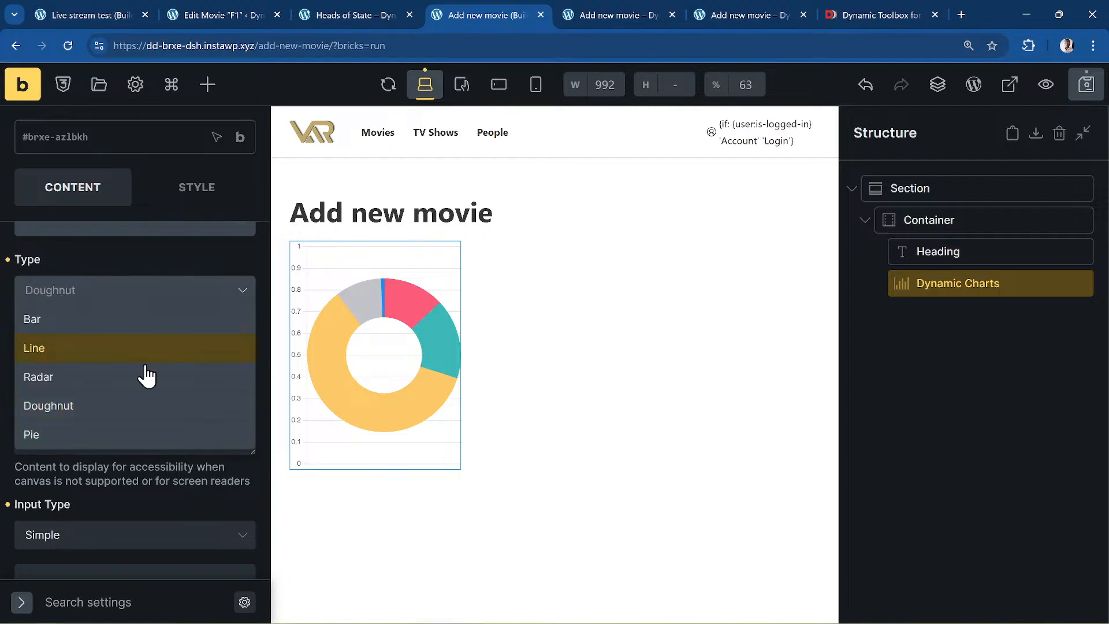
click(134, 438)
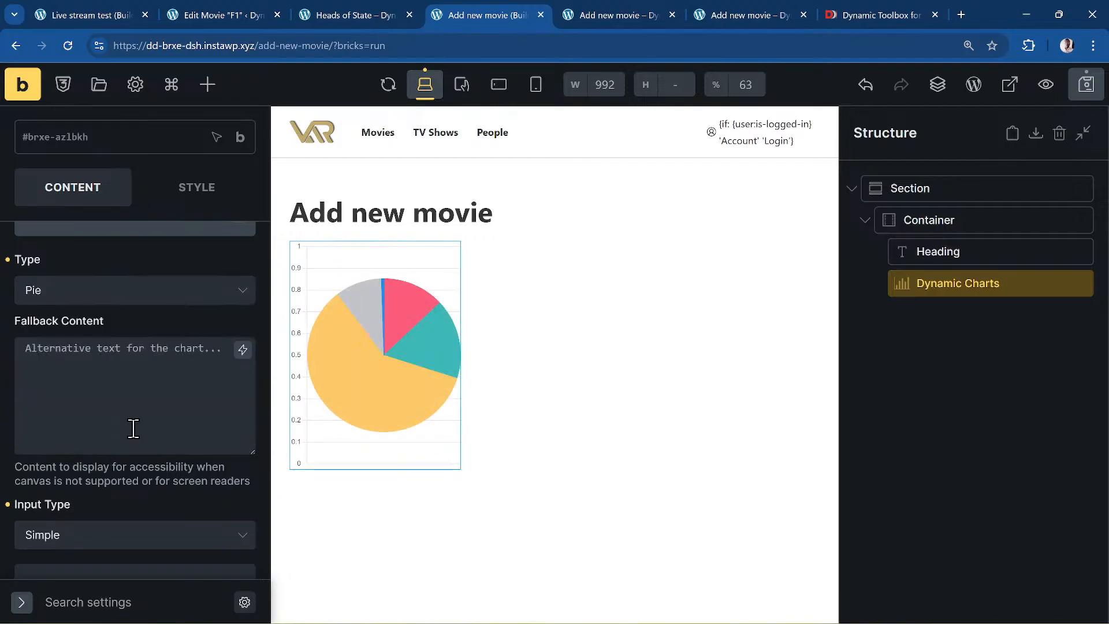
scroll(22, 430, down, 2)
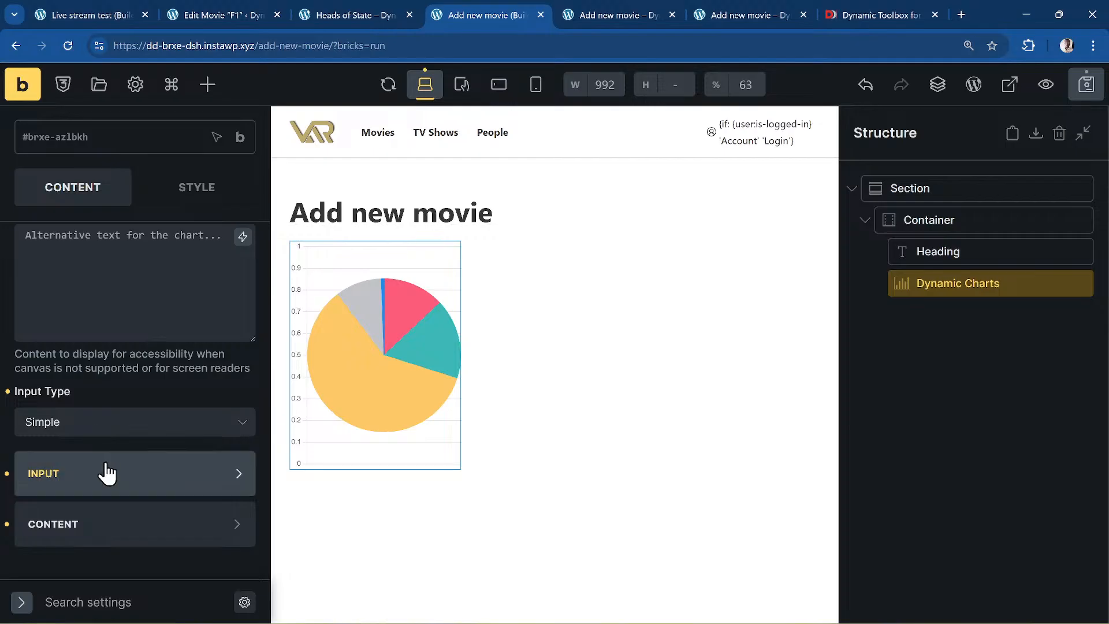
- Briefly switch the chart's Input Type to CSV, then set it back to Simple
click(123, 420)
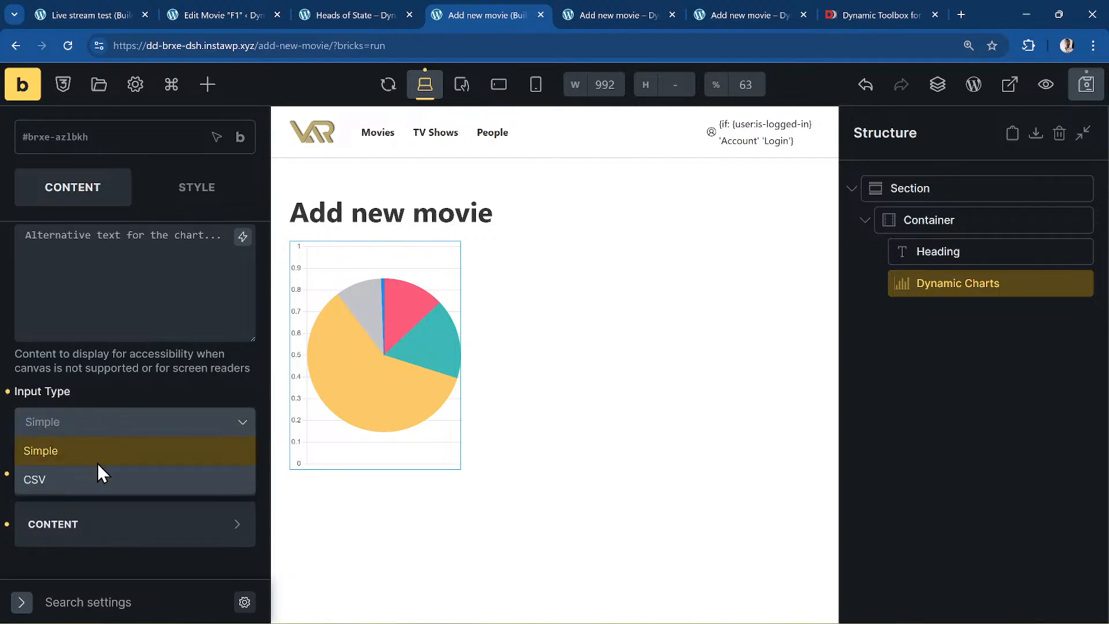
click(56, 492)
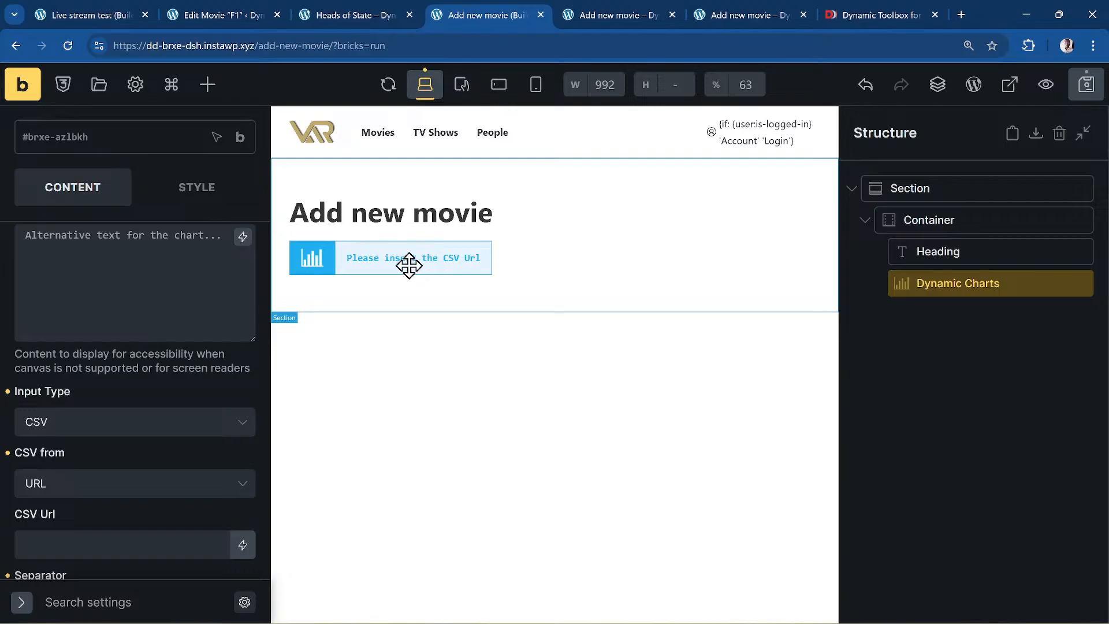
scroll(153, 440, down, 3)
scroll(152, 449, up, 2)
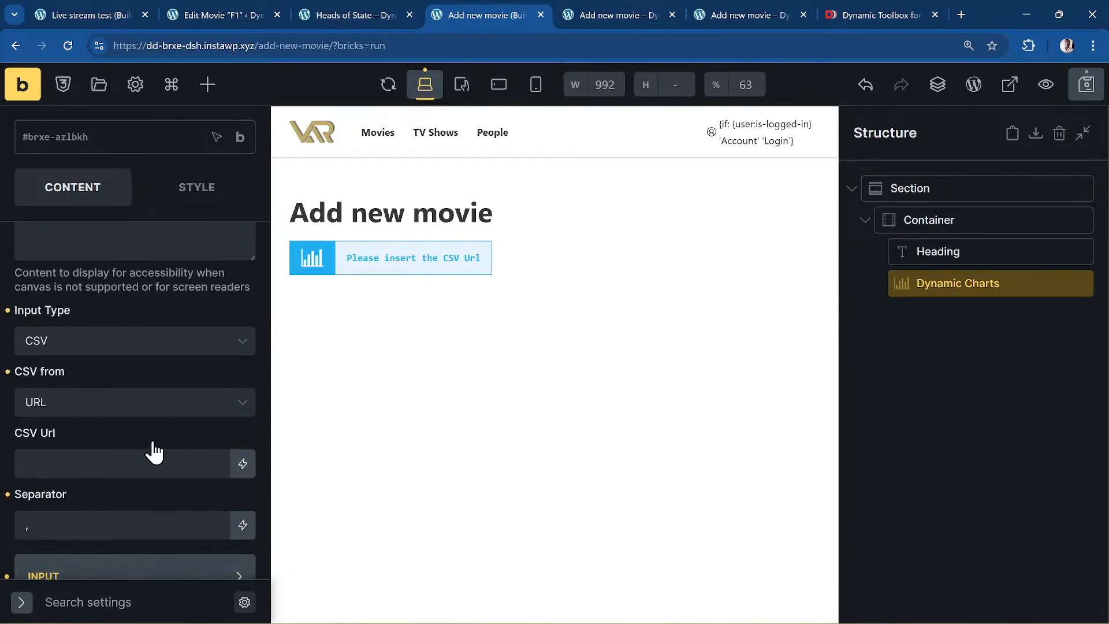
scroll(152, 445, down, 2)
scroll(152, 448, up, 2)
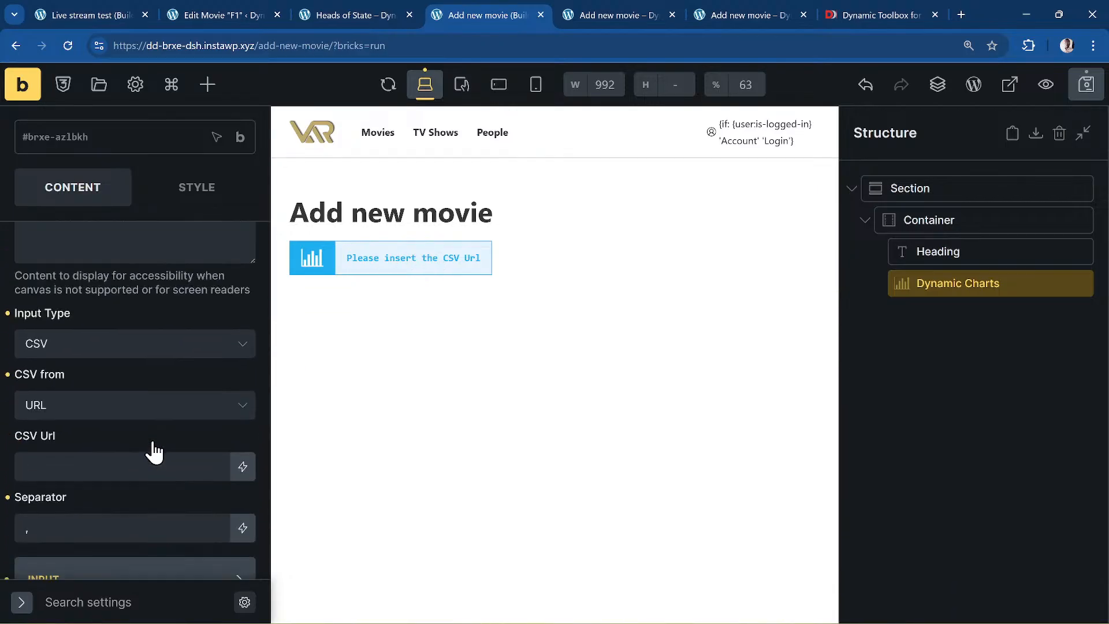
click(112, 350)
click(116, 388)
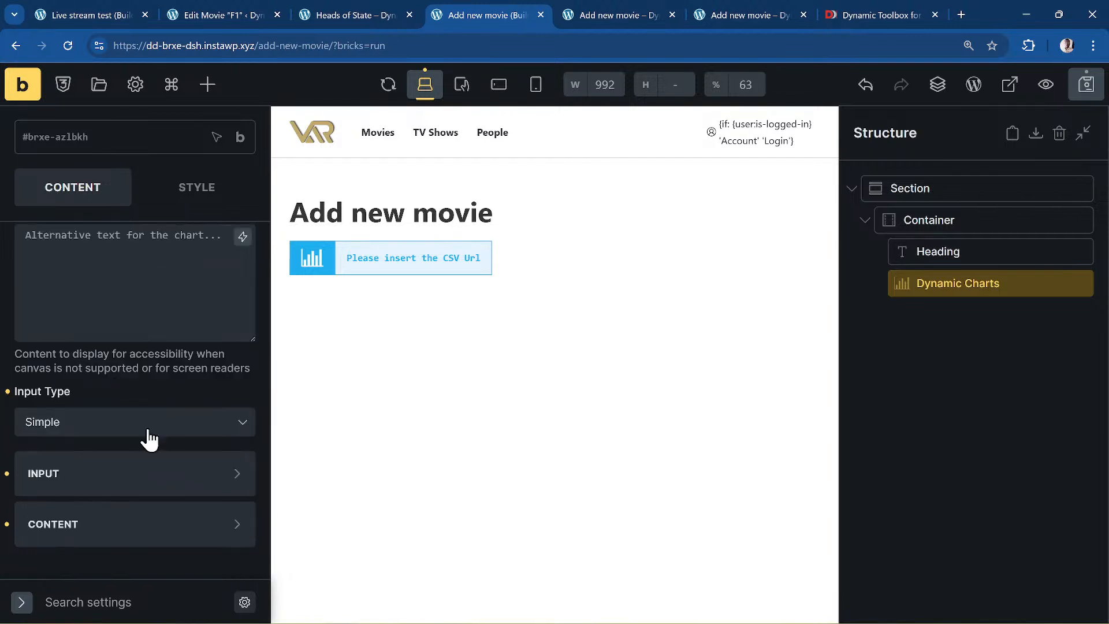
- Expand the INPUT section and edit the Data list, deleting the Oceania value
click(93, 489)
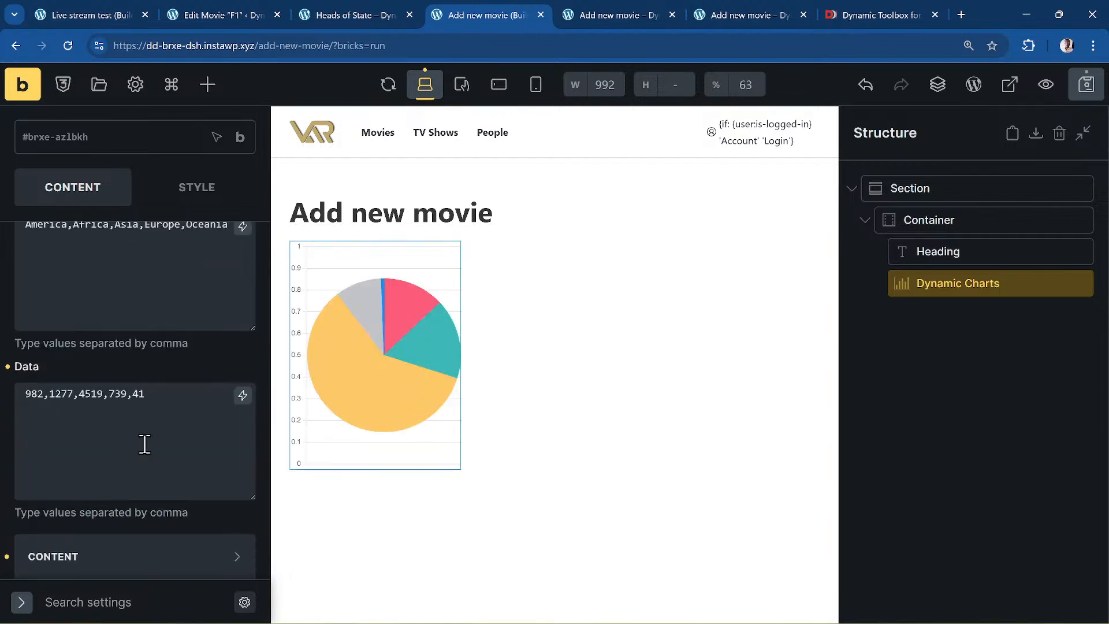
scroll(143, 443, down, 1)
scroll(144, 443, up, 3)
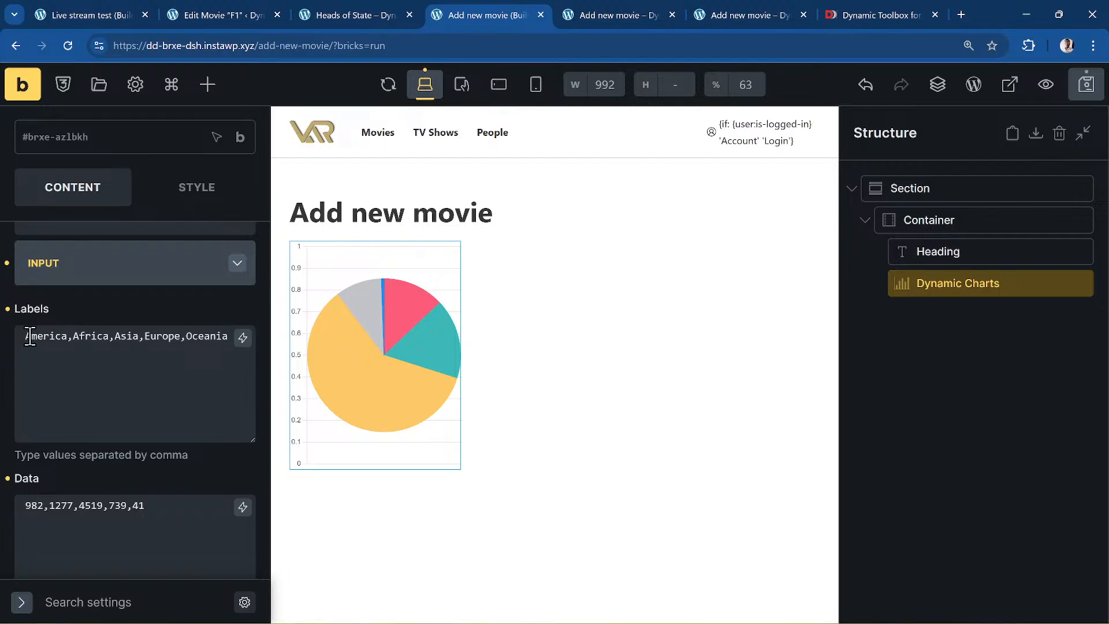
double_click(32, 336)
scroll(82, 464, down, 3)
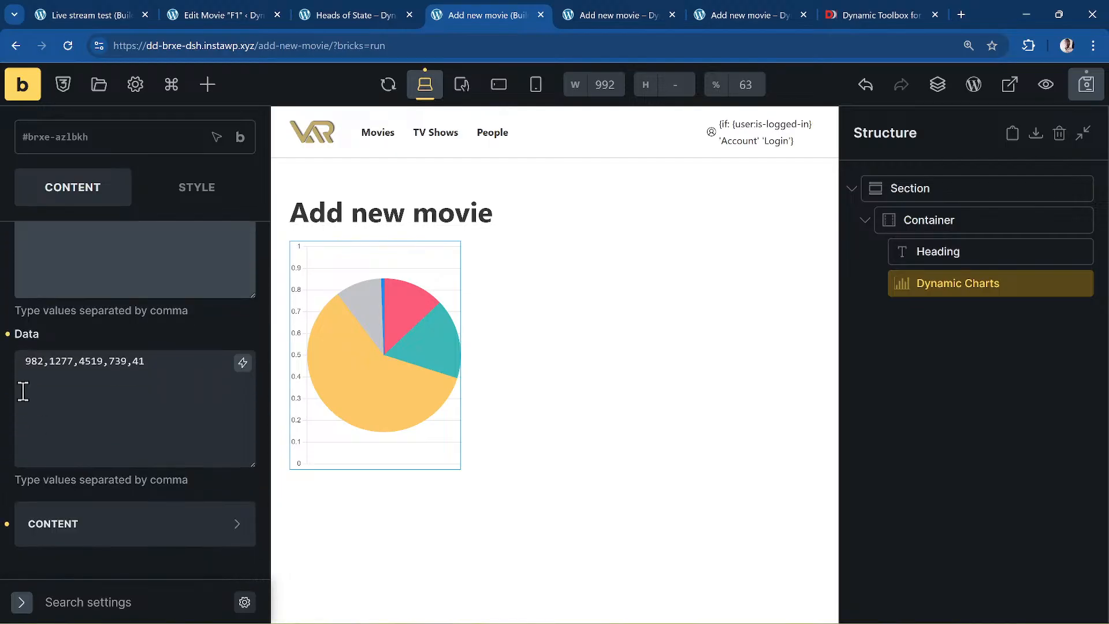
double_click(31, 359)
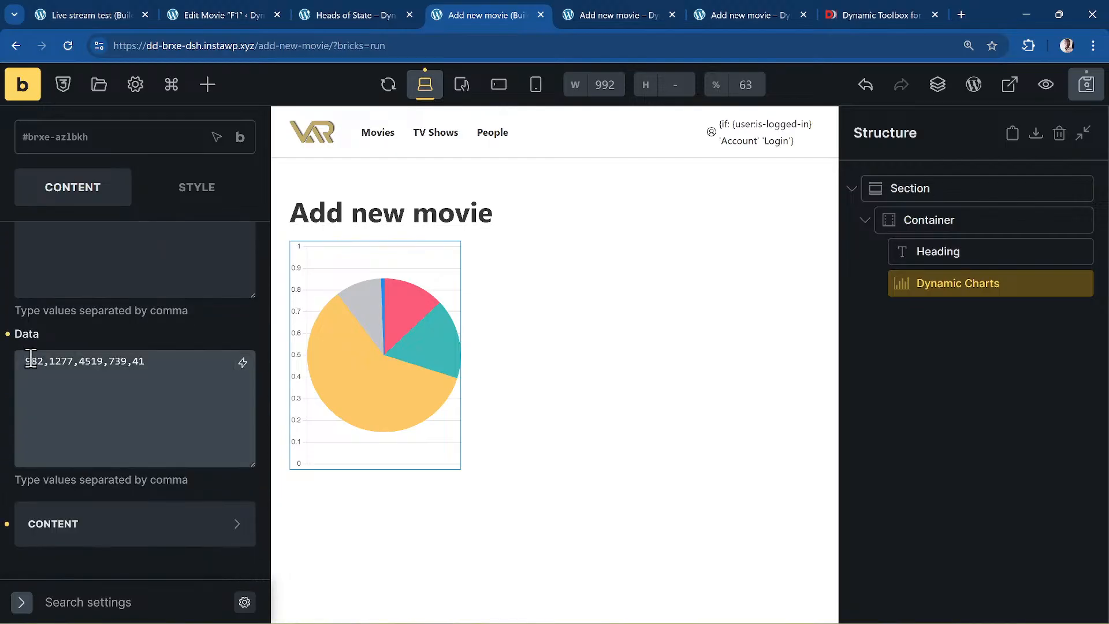
click(164, 375)
key(BackSpace)
text(*:)
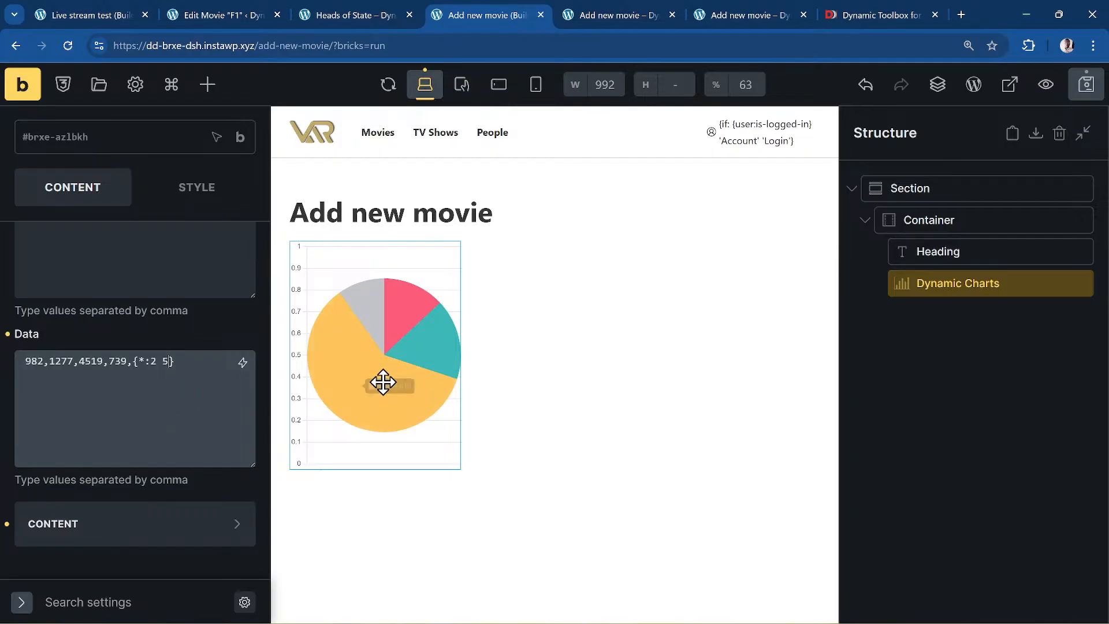
- Undo the data edits to restore Oceania's 41, save the page, and open the elements list
mouse_move(440, 311)
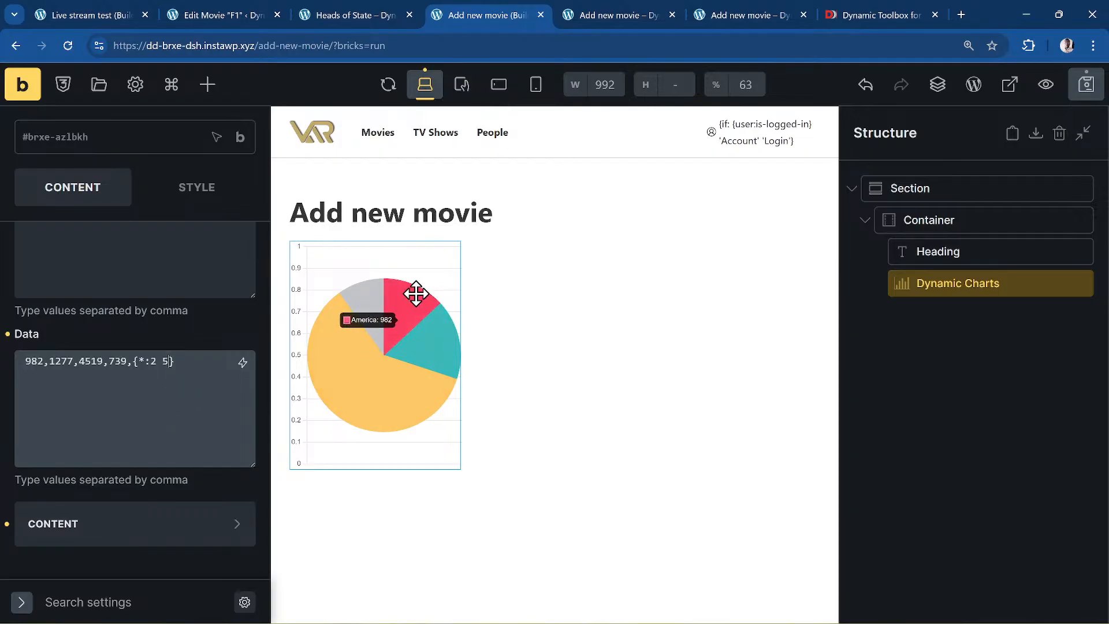
mouse_move(355, 297)
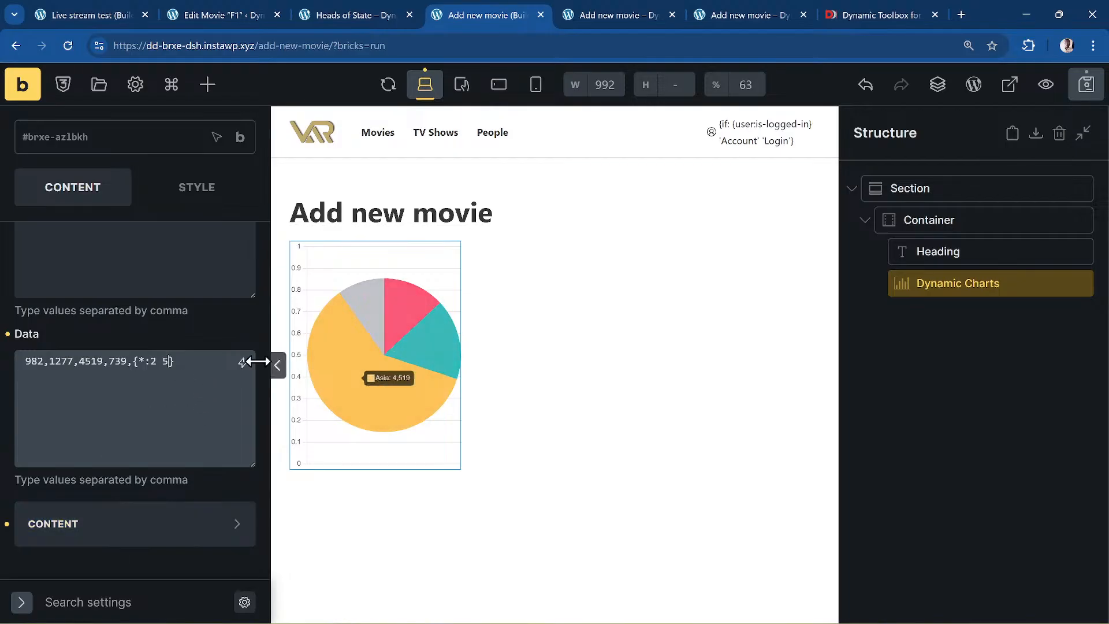
drag(173, 361, 135, 363)
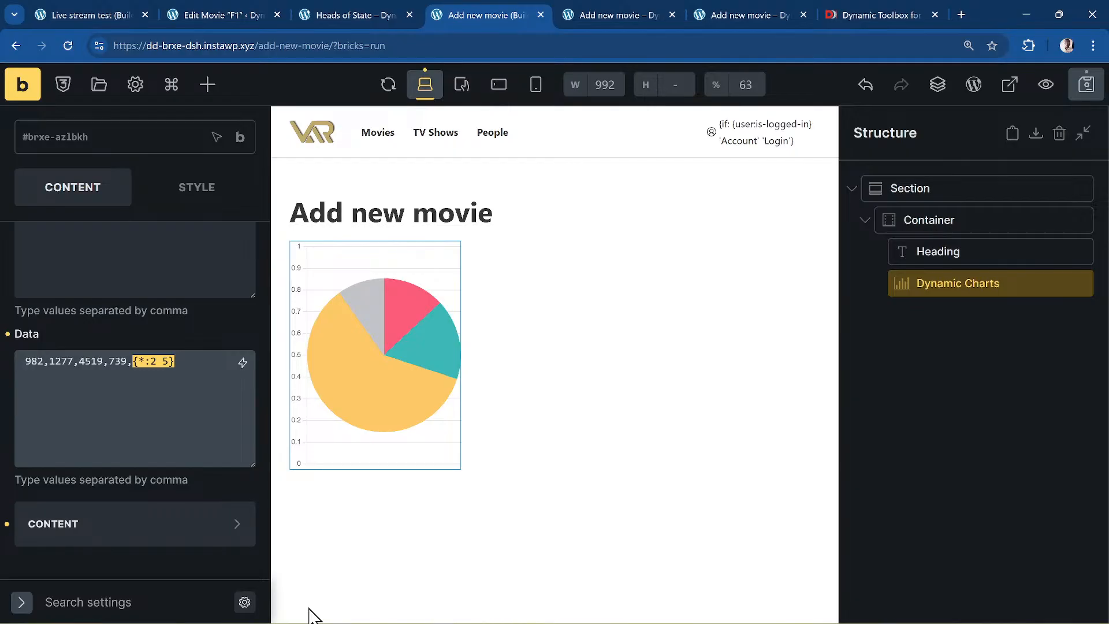
key(ctrl+z)
key(ctrl+z)
key(ctrl+z)
key(ctrl+z)
key(ctrl+z)
key(ctrl+z)
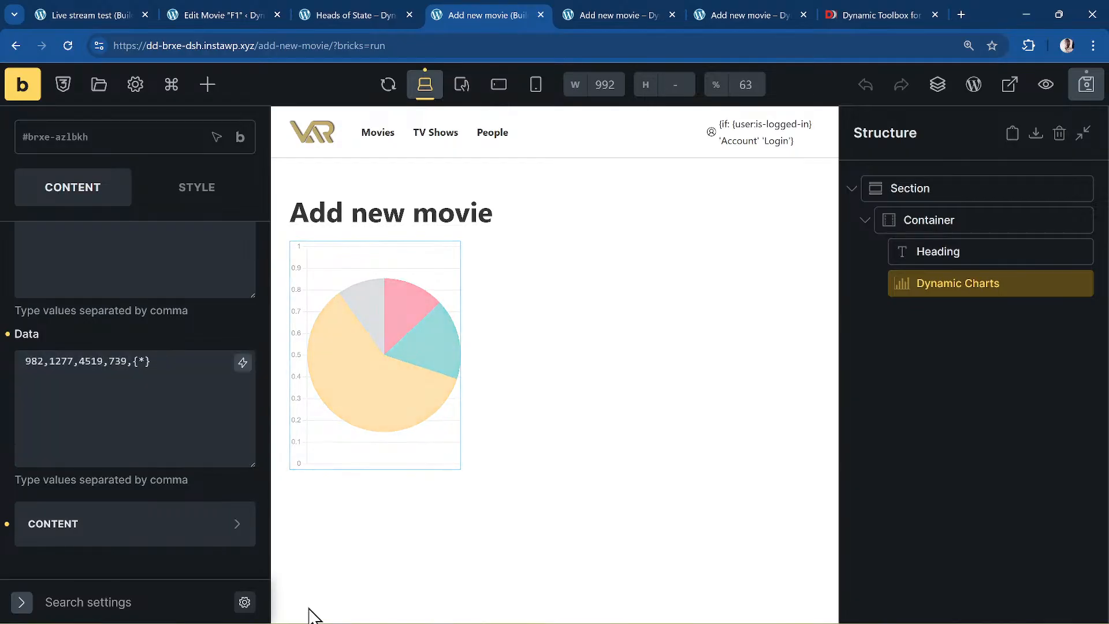
key(ctrl+z)
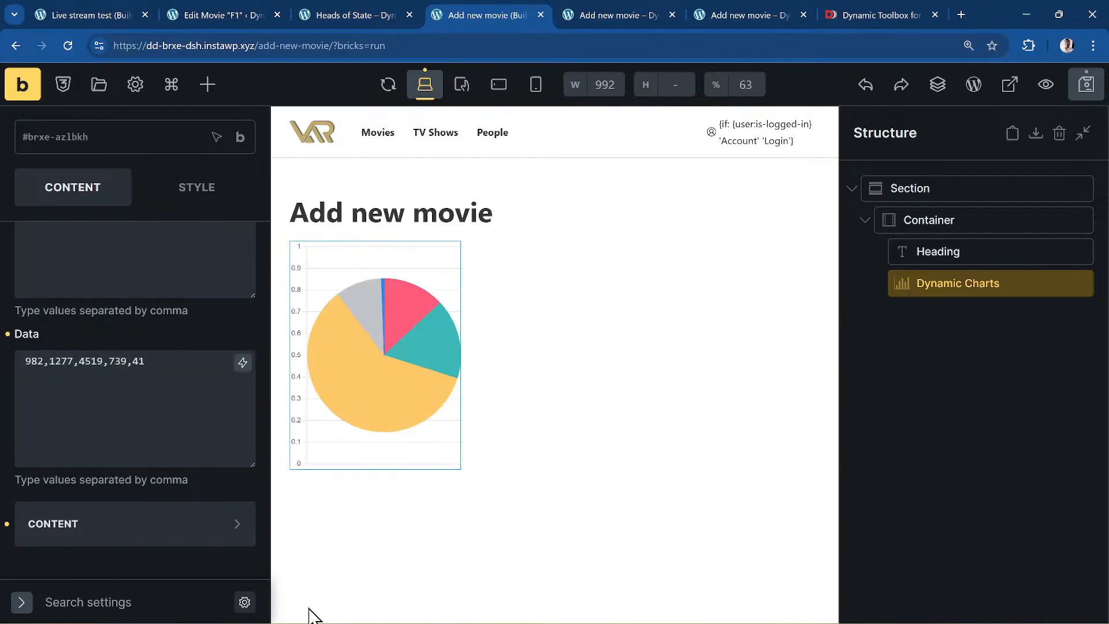
click(1085, 87)
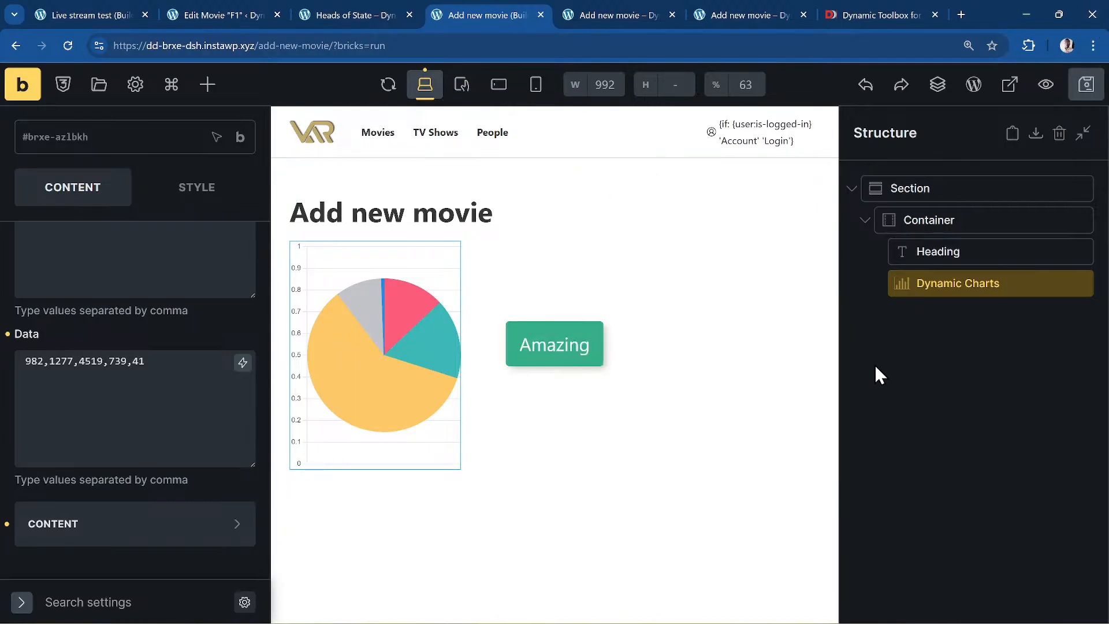
click(207, 84)
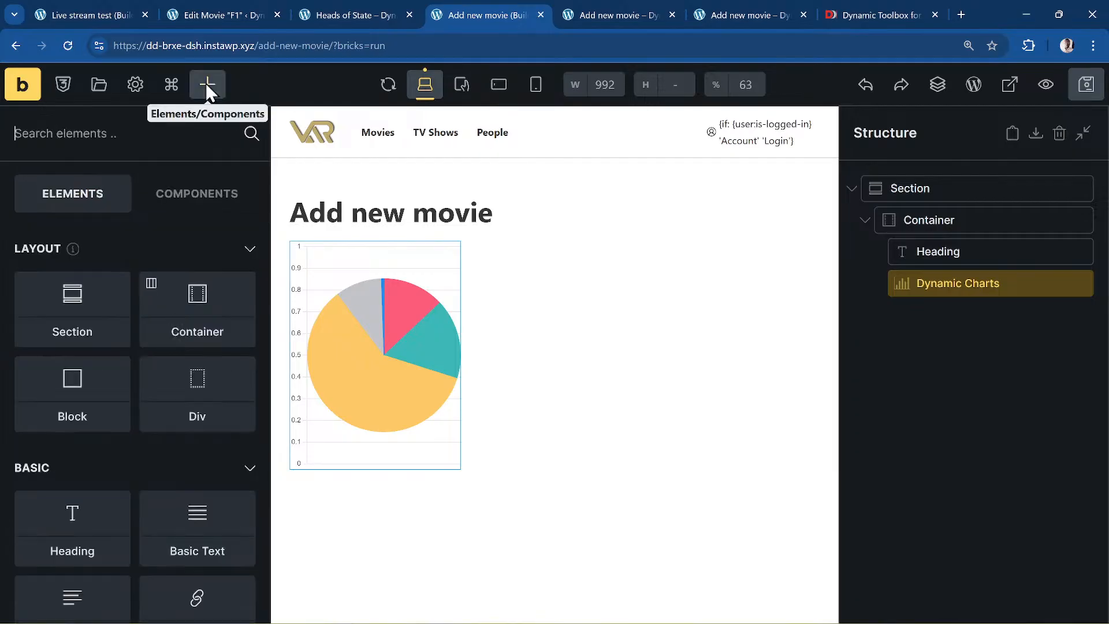